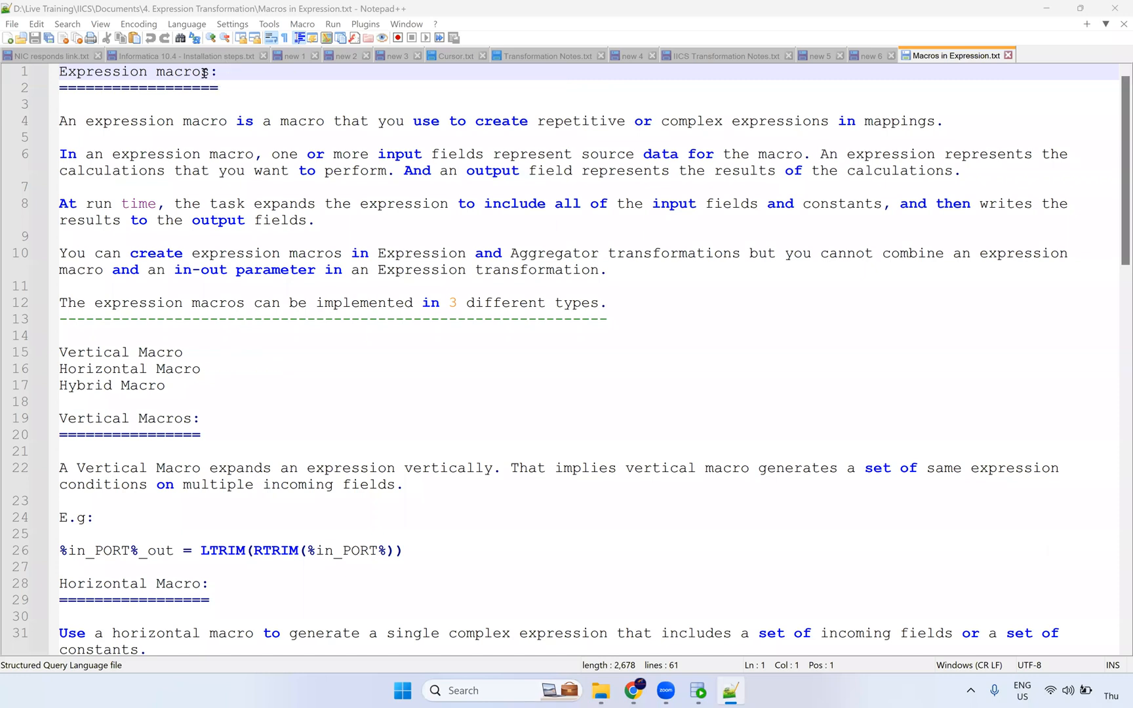
Step: Highlight the words 'macros' and 'Expression' in the notes heading, then clear the selection
double_click(206, 73)
double_click(132, 72)
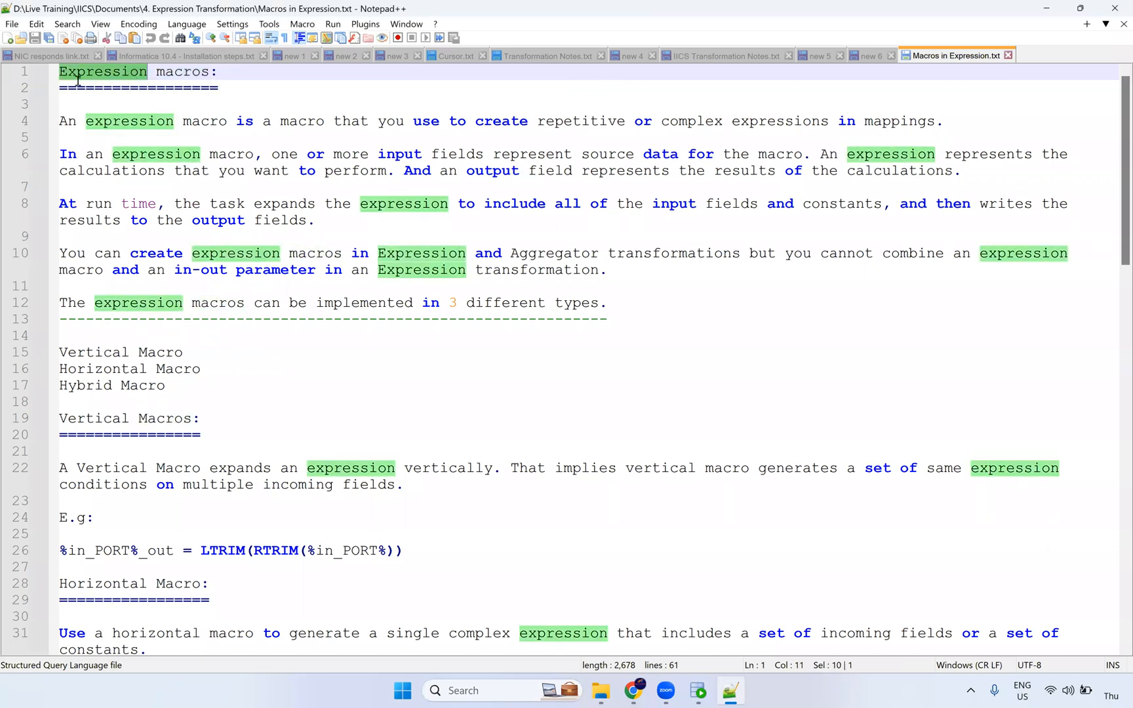
left_click(192, 85)
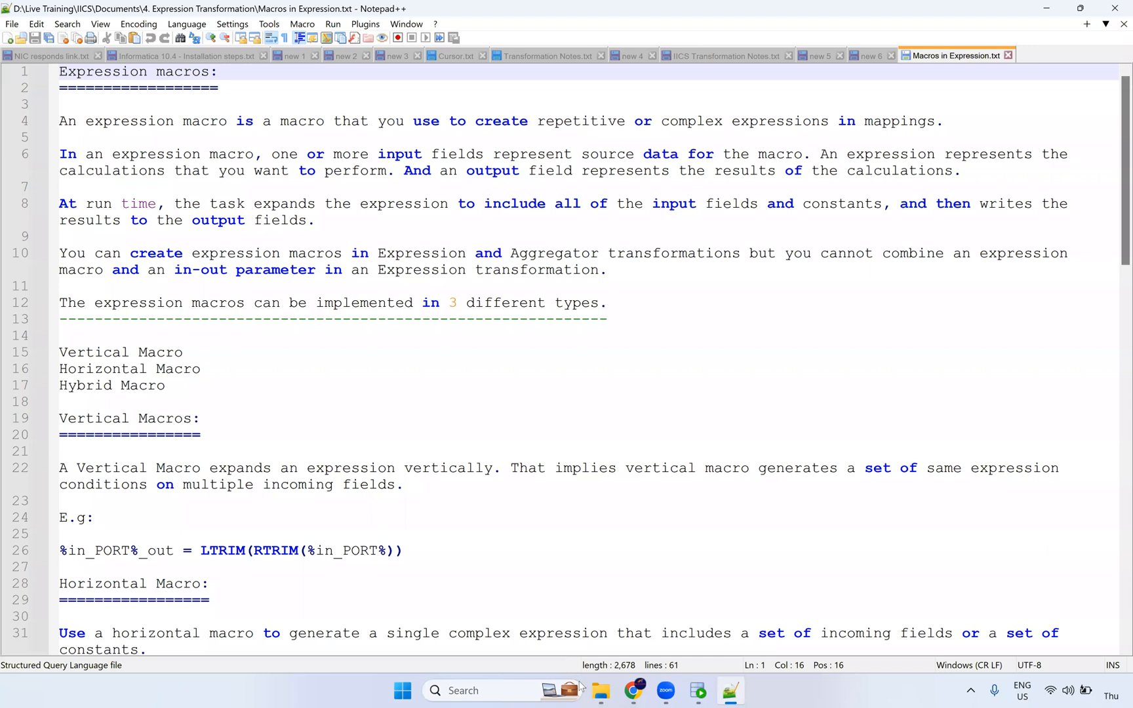
Step: Open the 4. Expression Transformation Exercise - 1 document in Word from its folder
mouse_move(601, 689)
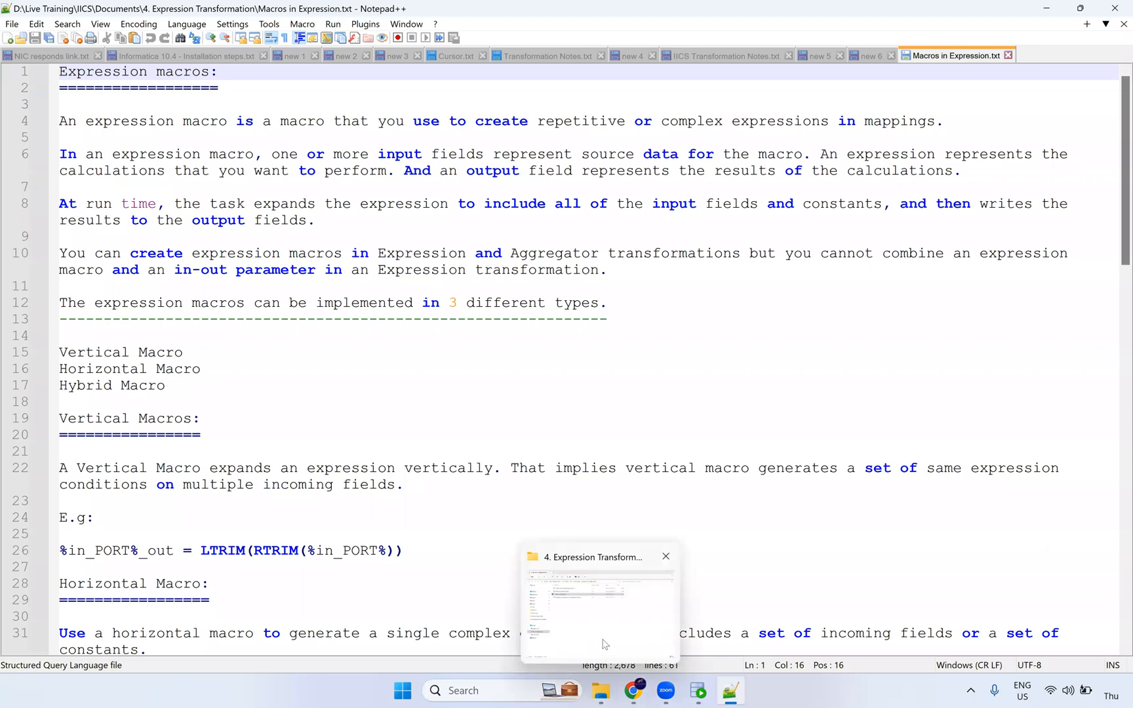
left_click(607, 646)
left_click(354, 141)
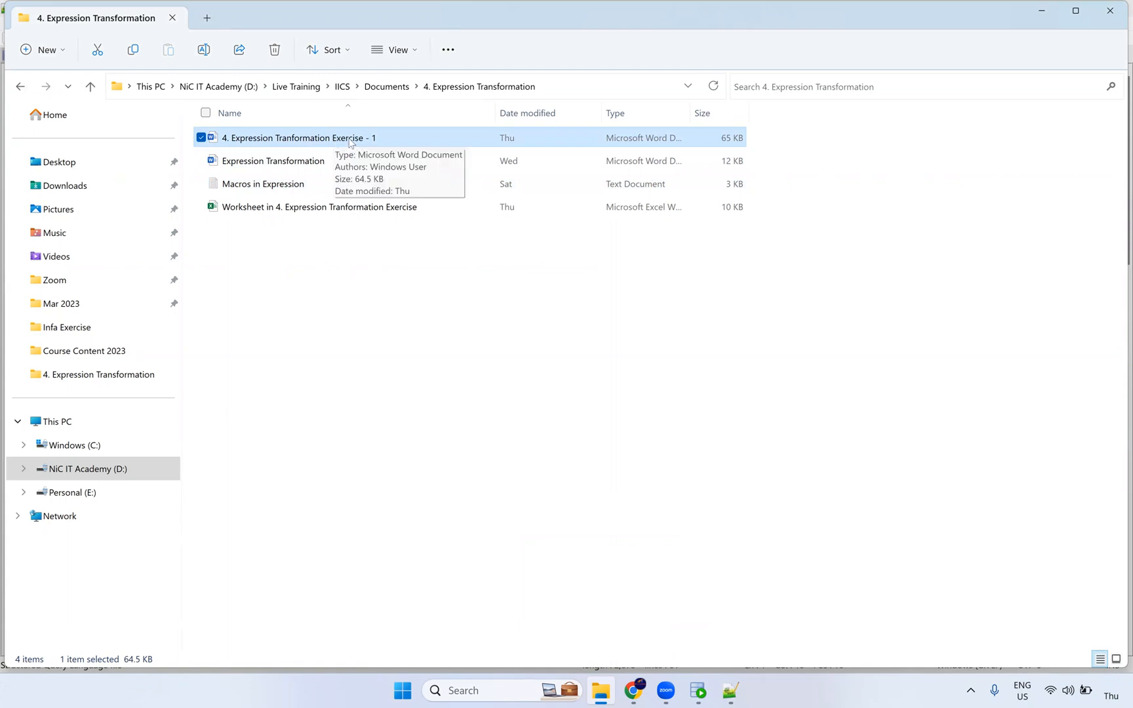
double_click(351, 139)
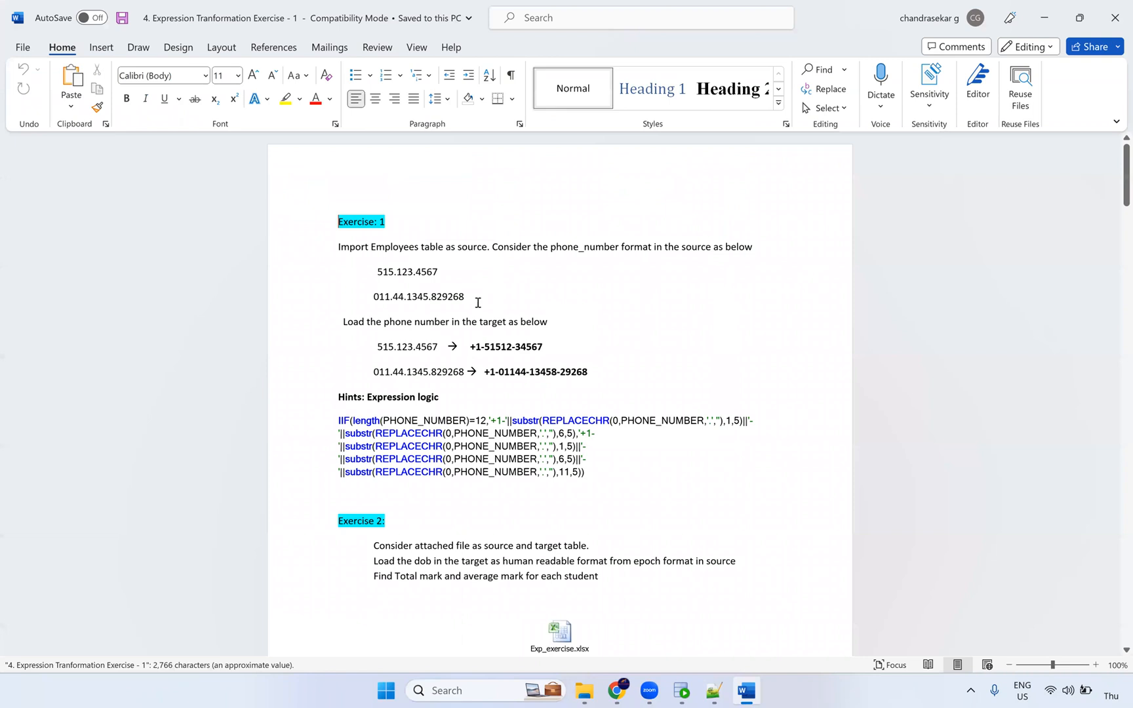
Step: Scroll through Exercises 1–10 in the Word document, then close it
scroll(478, 302, "down", 20)
scroll(530, 294, "down", 15)
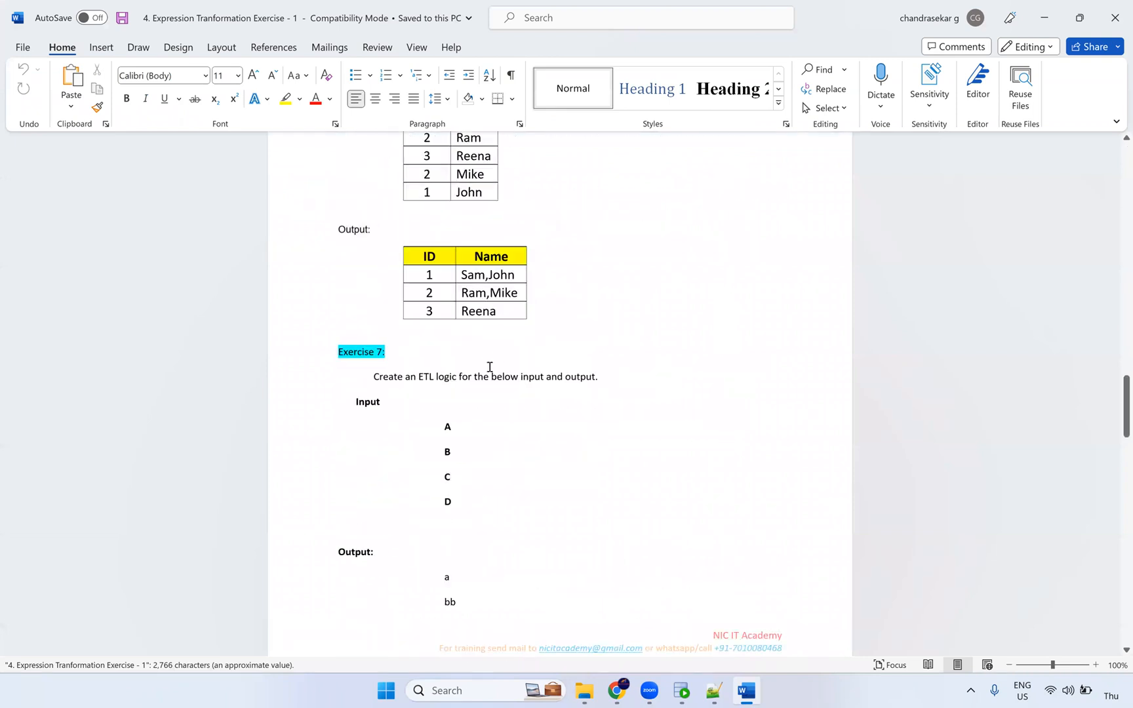
scroll(490, 367, "down", 15)
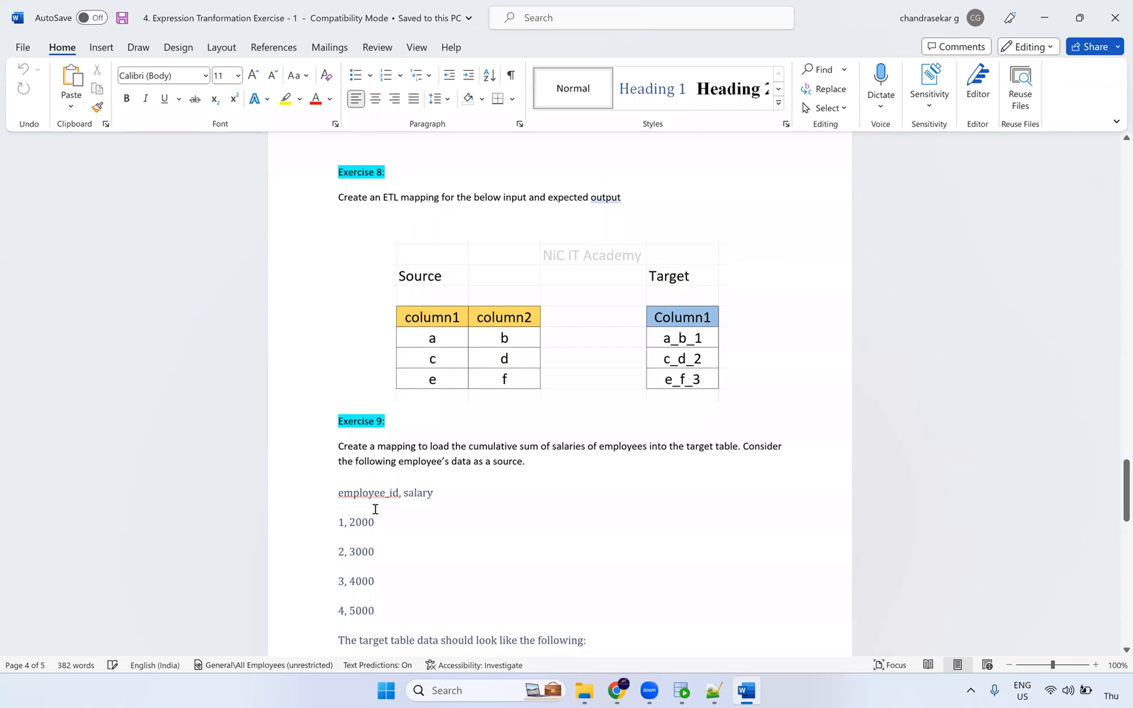
scroll(367, 275, "down", 2)
scroll(375, 295, "down", 10)
left_click(1115, 20)
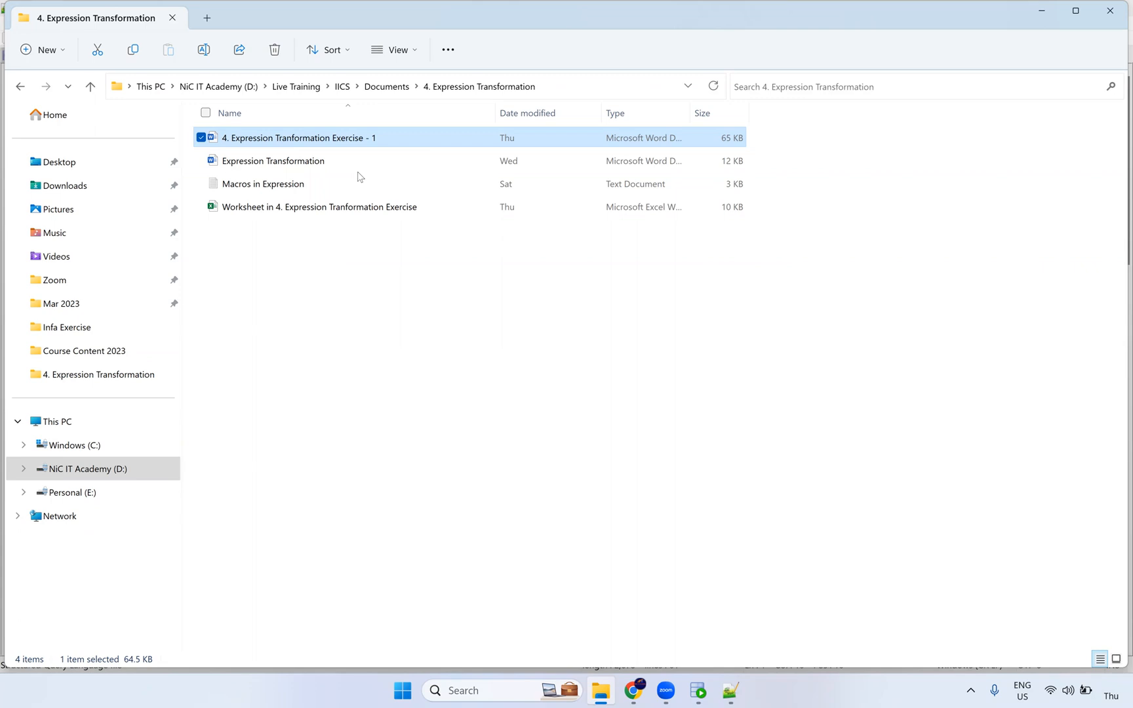
Step: Deselect the file in the 4. Expression Transformation folder
left_click(321, 272)
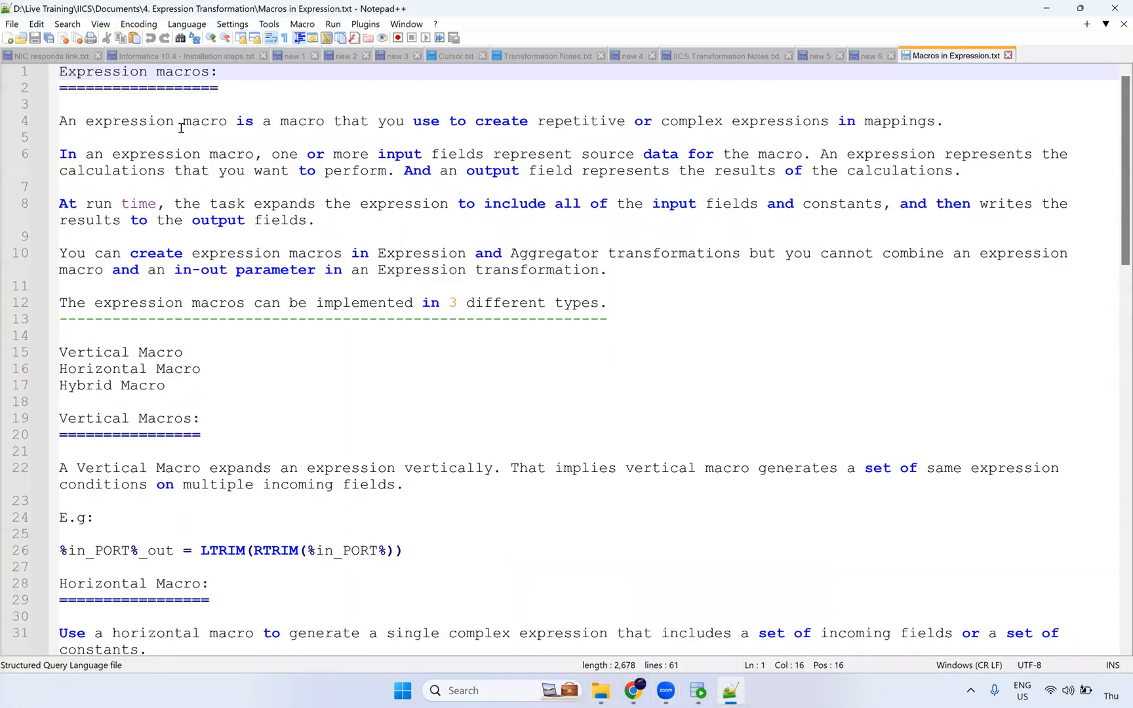
Step: Launch Excel from the recent apps in Windows search and create blank workbook Book1
left_click(486, 692)
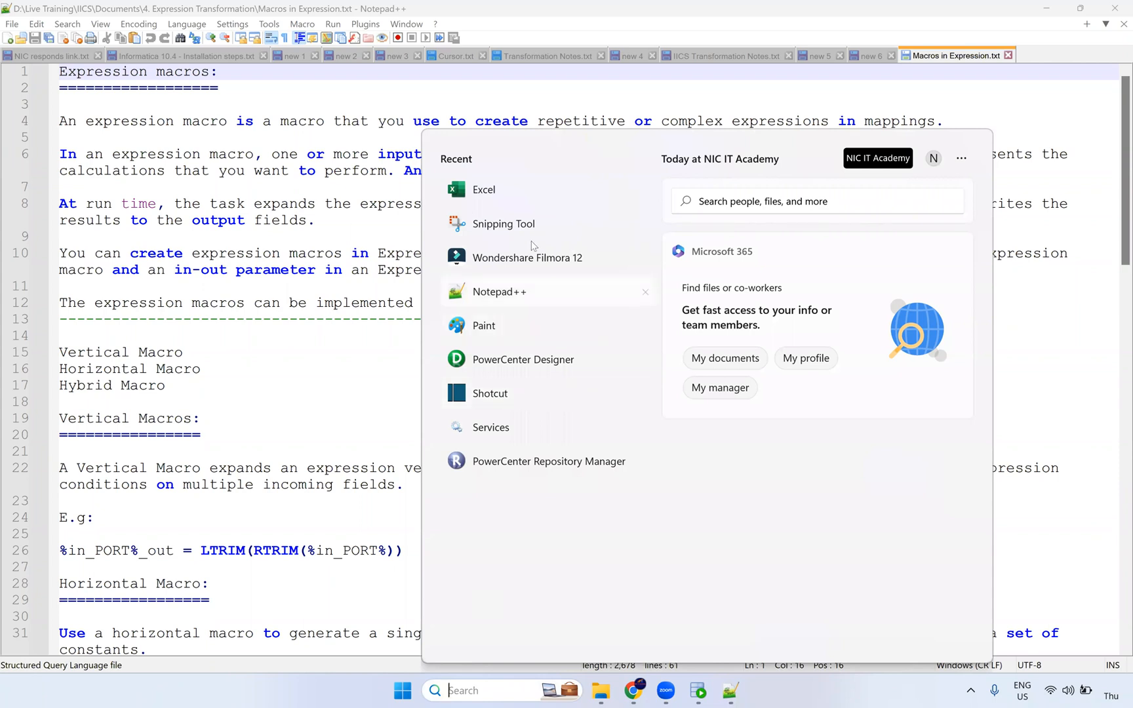
left_click(486, 189)
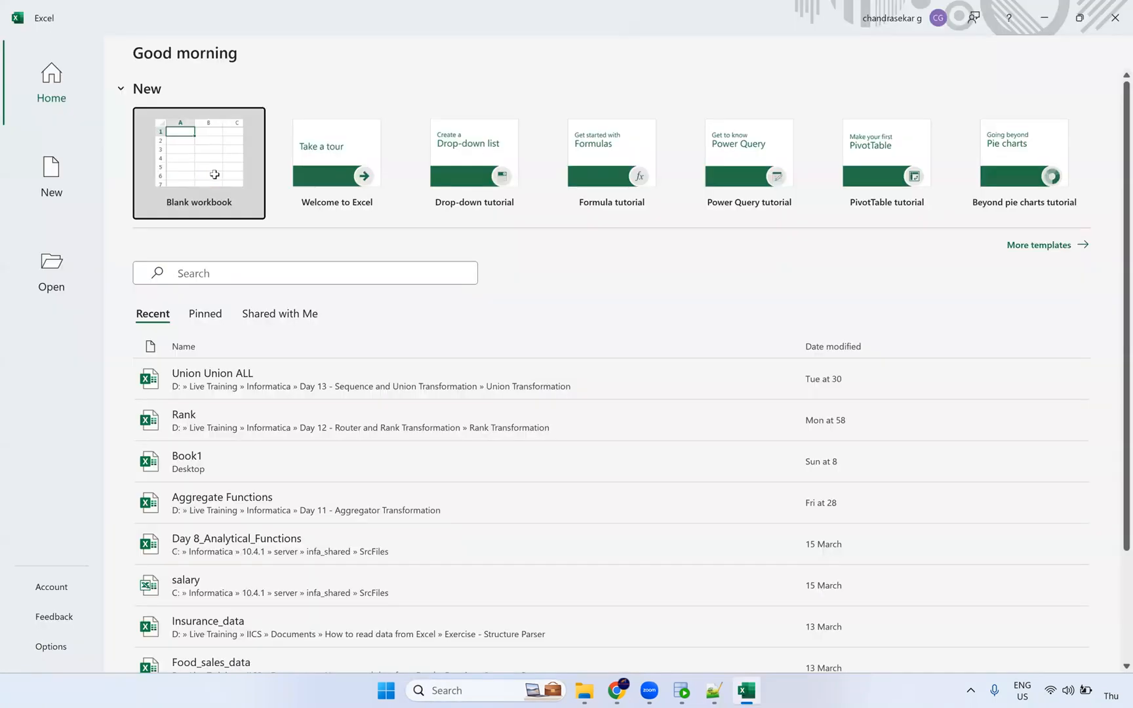
left_click(214, 174)
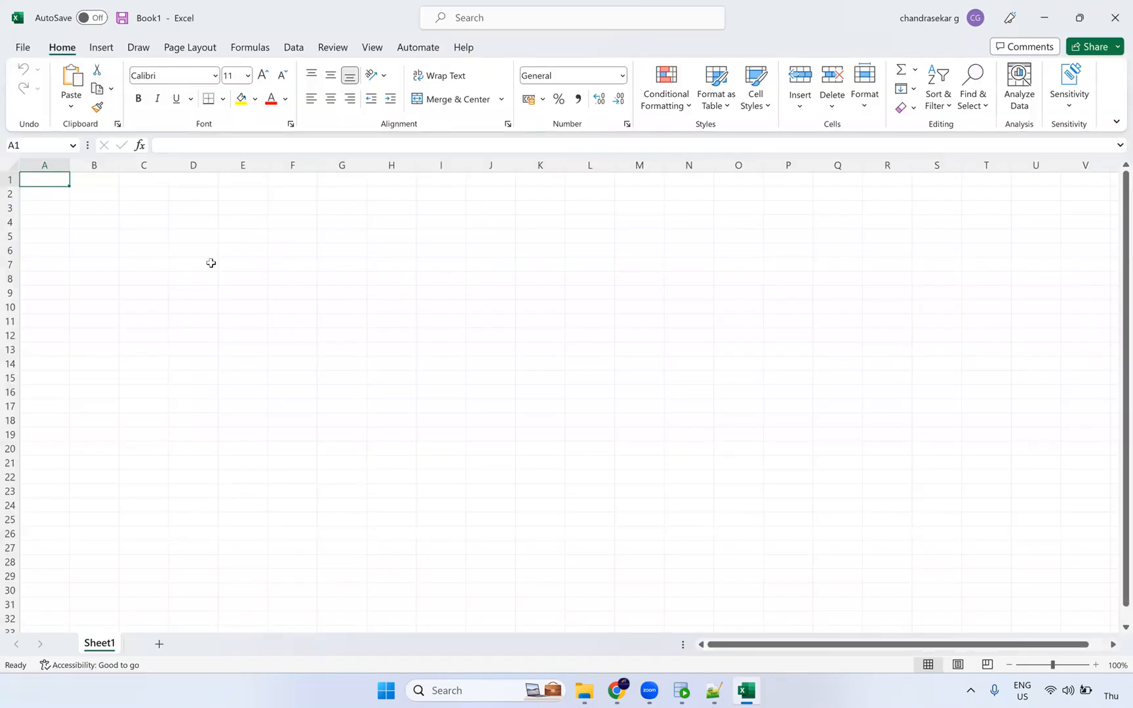
left_click(192, 254)
left_click_drag(474, 354, 474, 424)
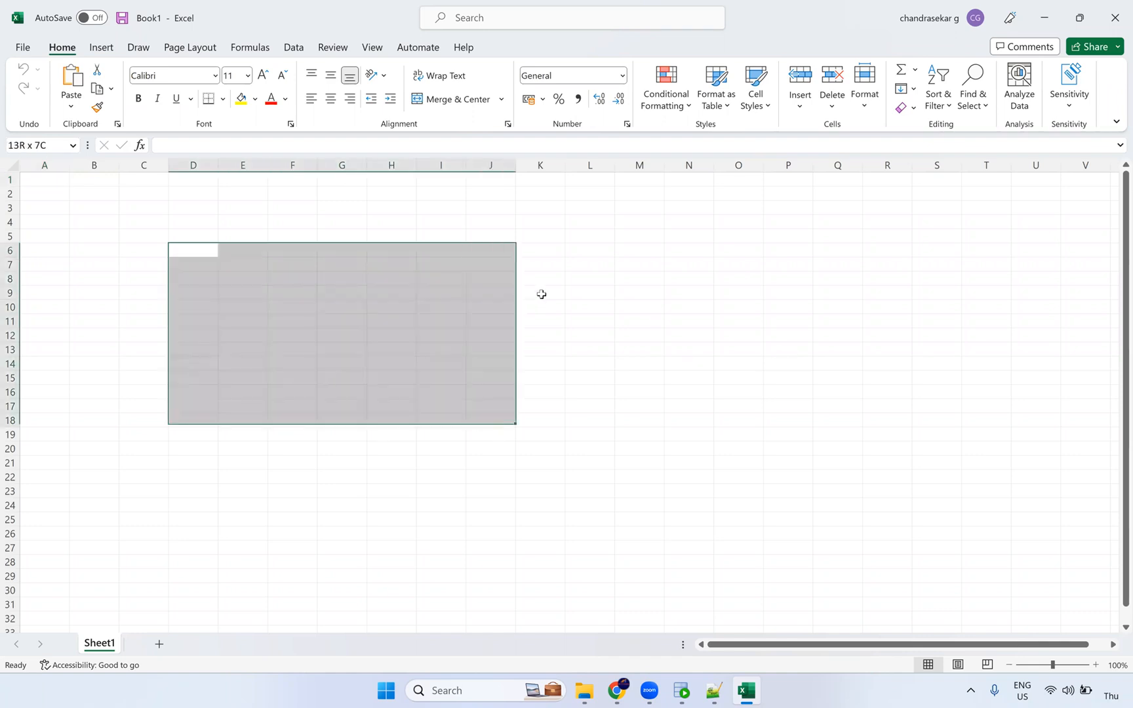
left_click_drag(601, 253, 602, 439)
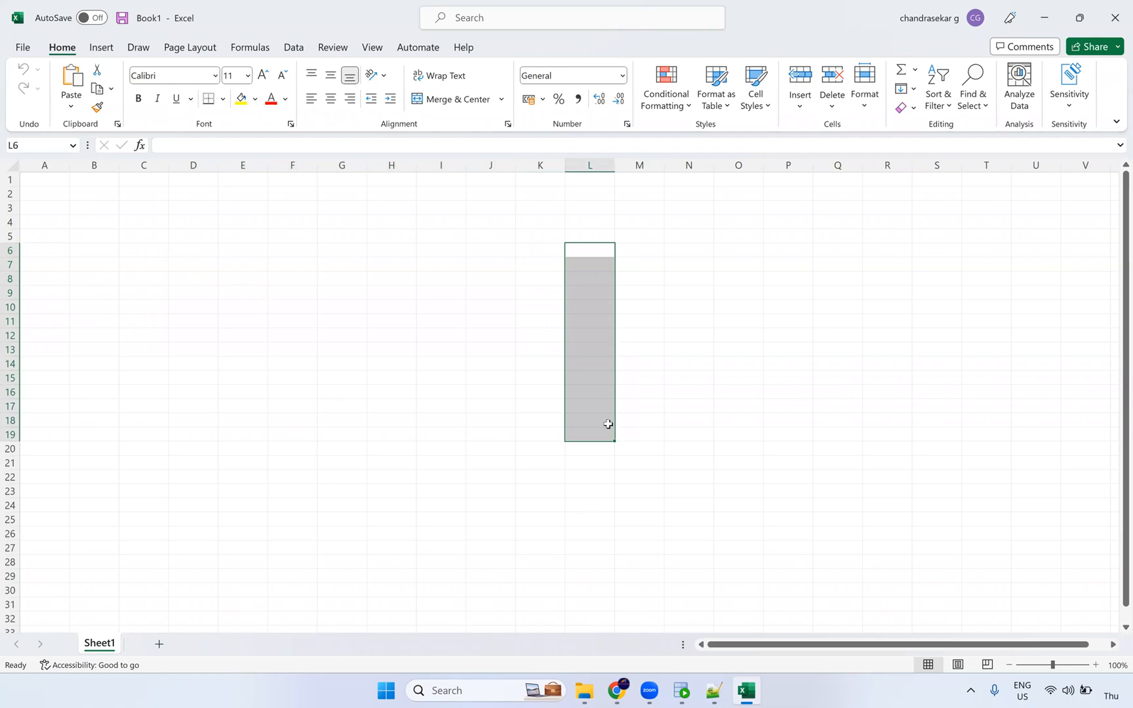
left_click(613, 253)
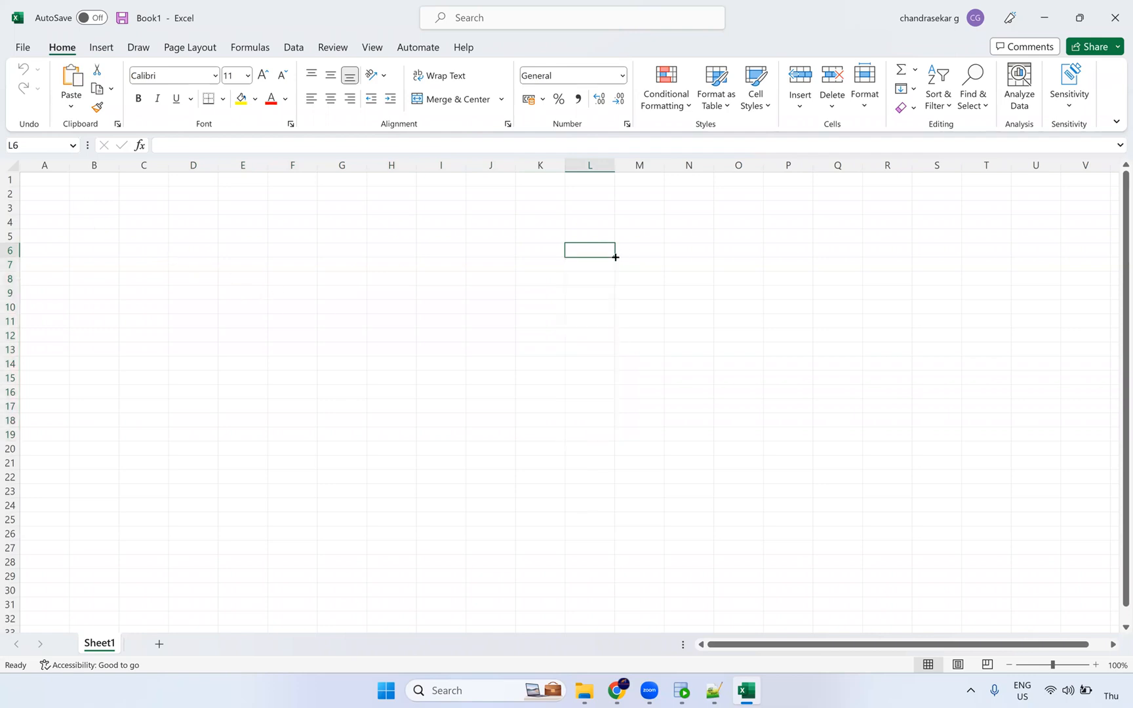
left_click_drag(620, 303, 610, 546)
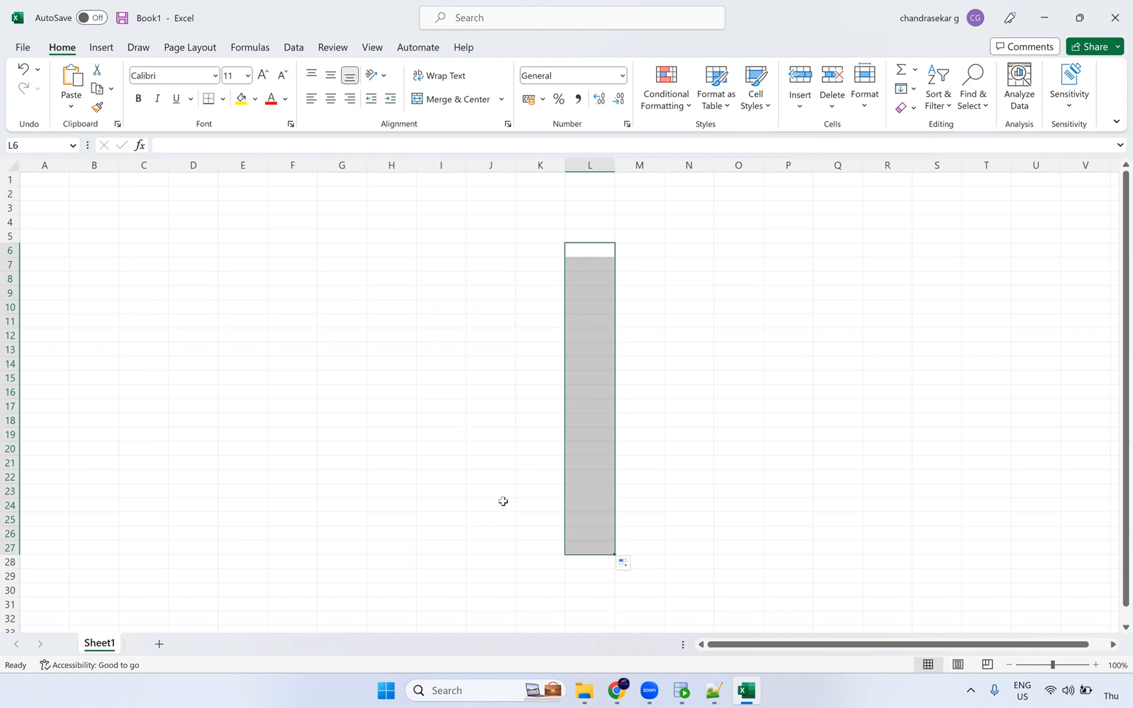
left_click_drag(45, 179, 559, 557)
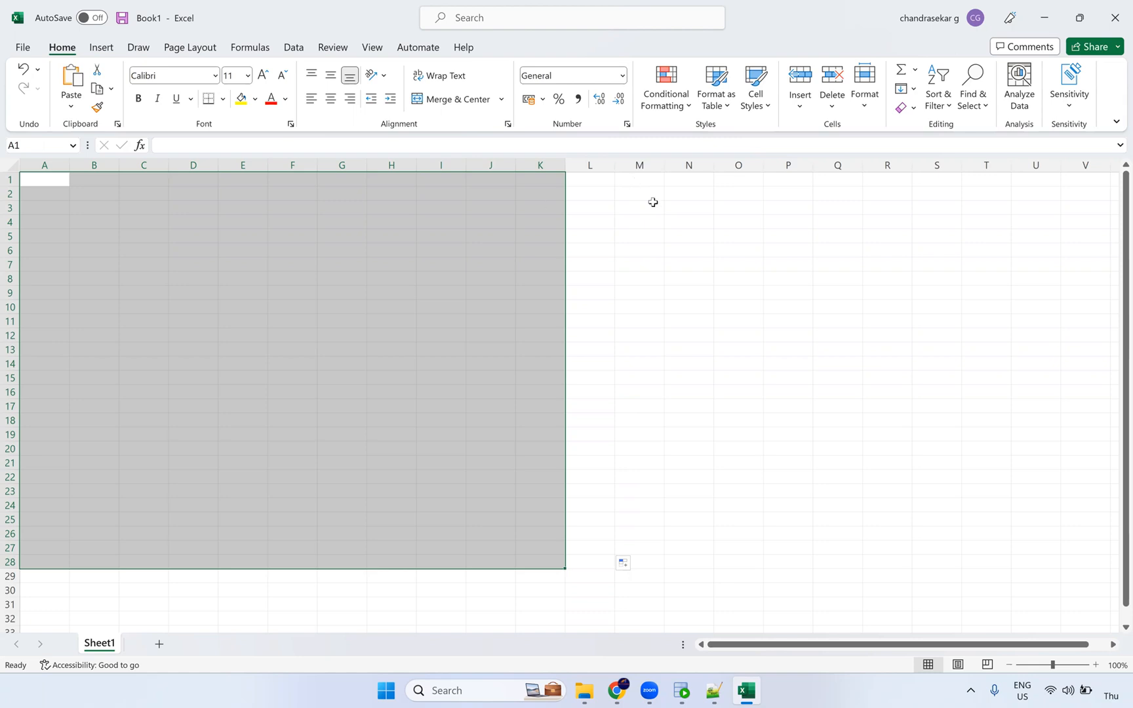
Step: Select cells A1:K1 and then M1:M29 in the blank workbook
left_click(645, 178)
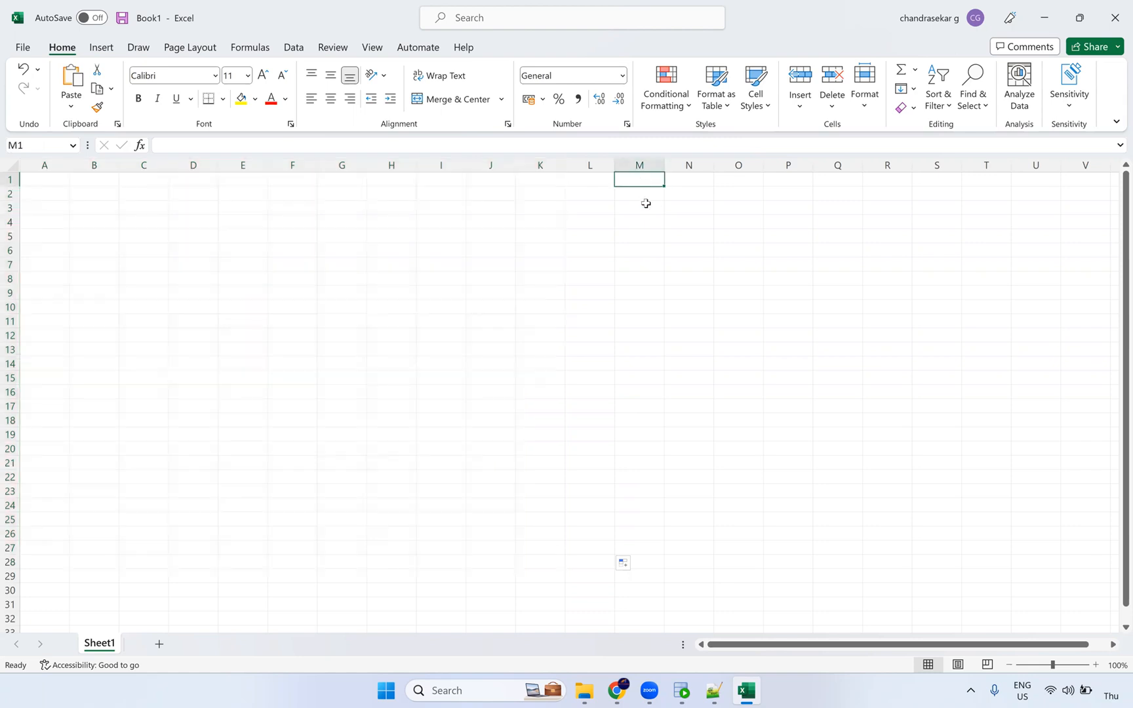
left_click_drag(66, 181, 558, 179)
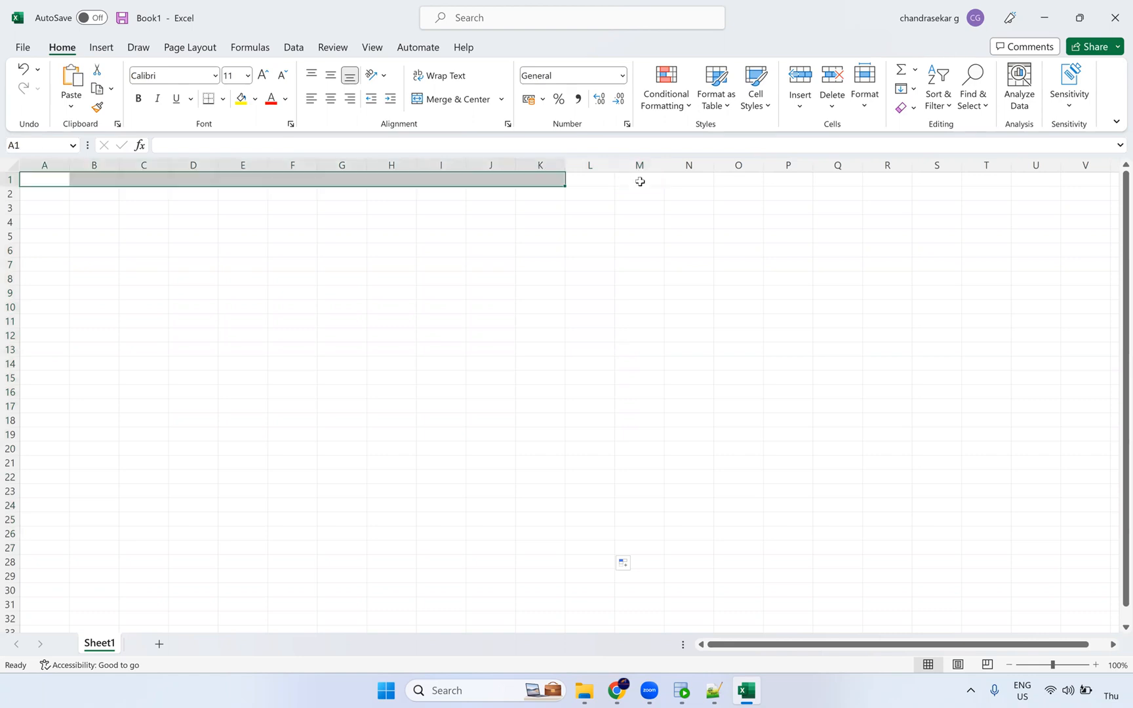
left_click(641, 181)
left_click_drag(664, 256, 678, 584)
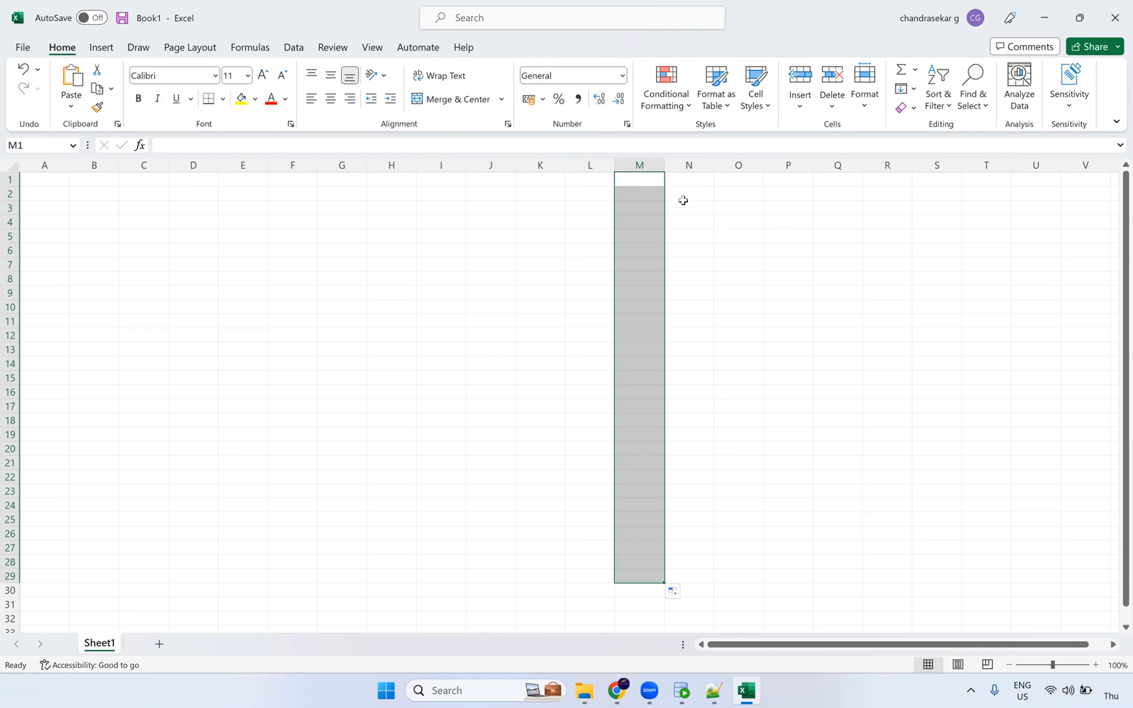
left_click(661, 206)
left_click(650, 178)
left_click_drag(619, 479, 631, 581)
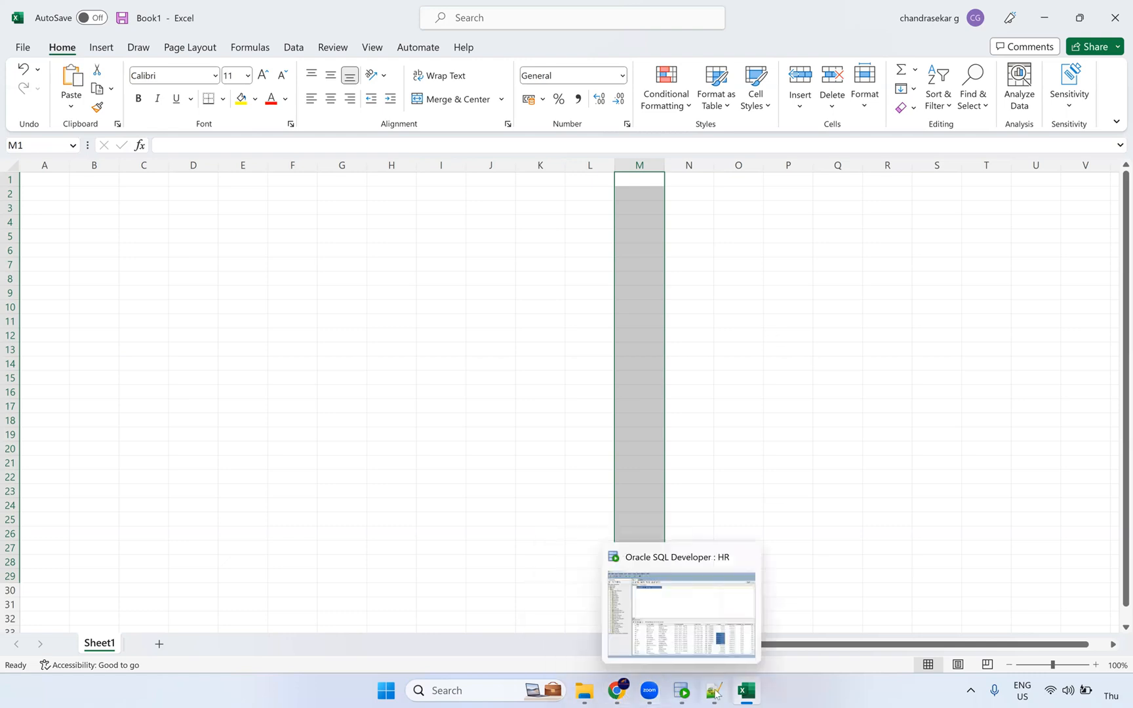
Step: Open Paint by searching 'pa' and pick the Rounded rectangle shape
left_click(467, 690)
type("pa")
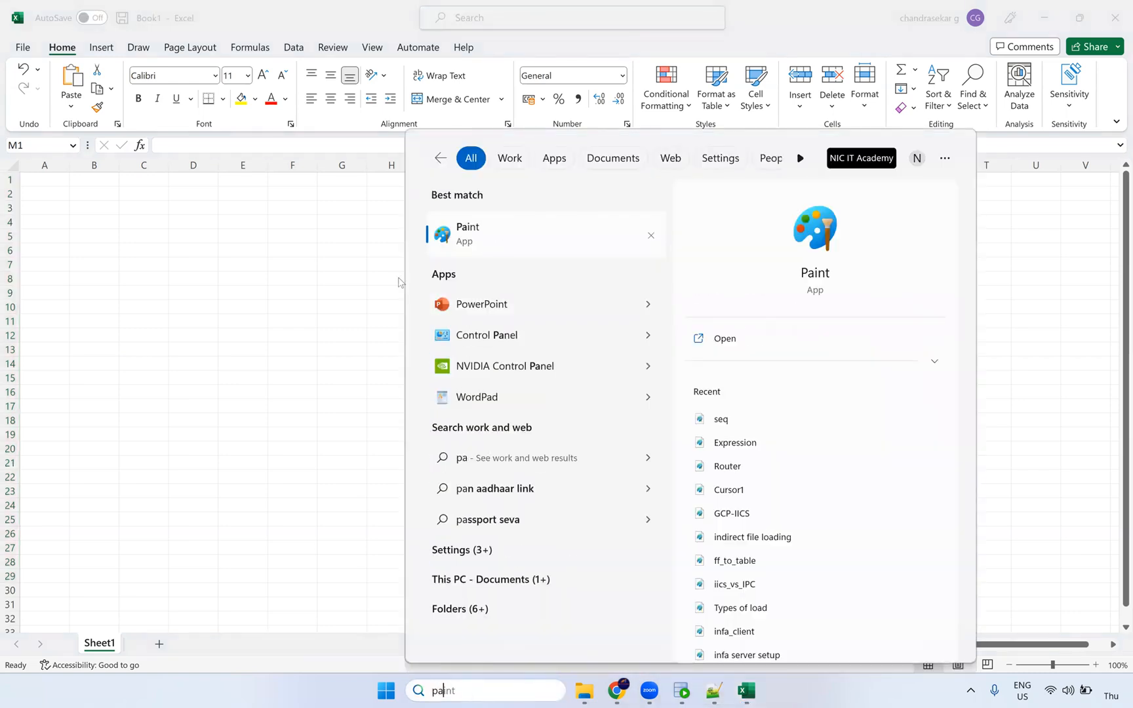
key("Return")
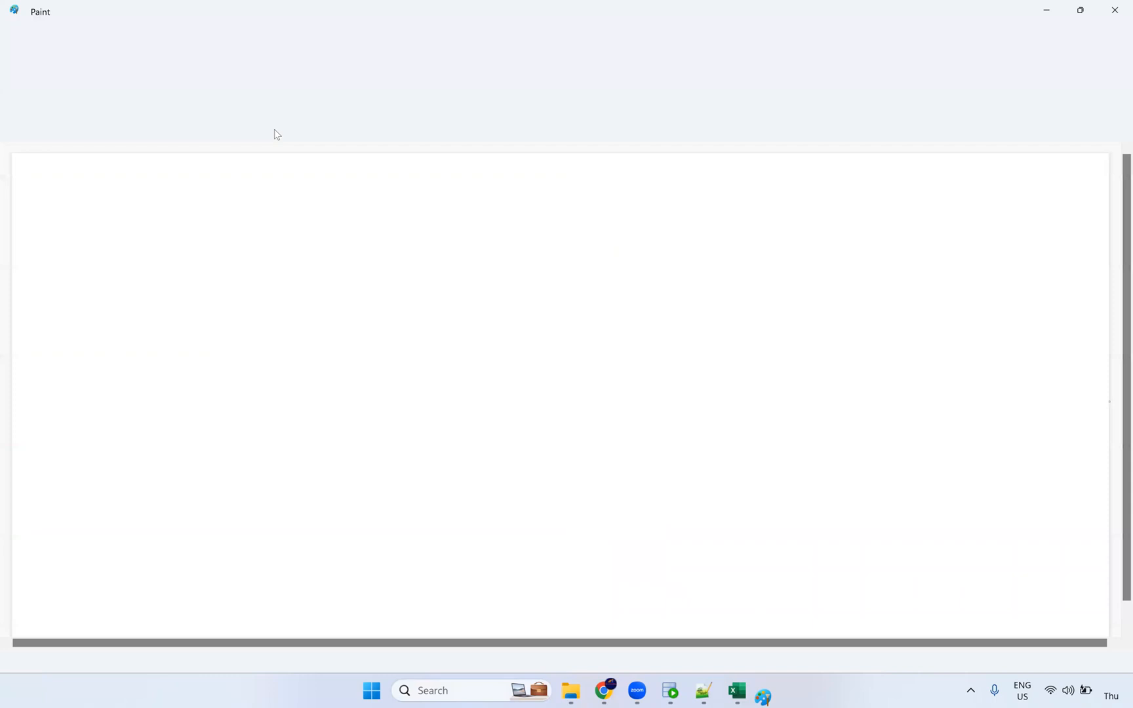
left_click(430, 74)
Step: Draw a left rounded rectangle labelled 100 above it, plus a second rounded rectangle on the right
left_click_drag(114, 289, 283, 457)
left_click(270, 75)
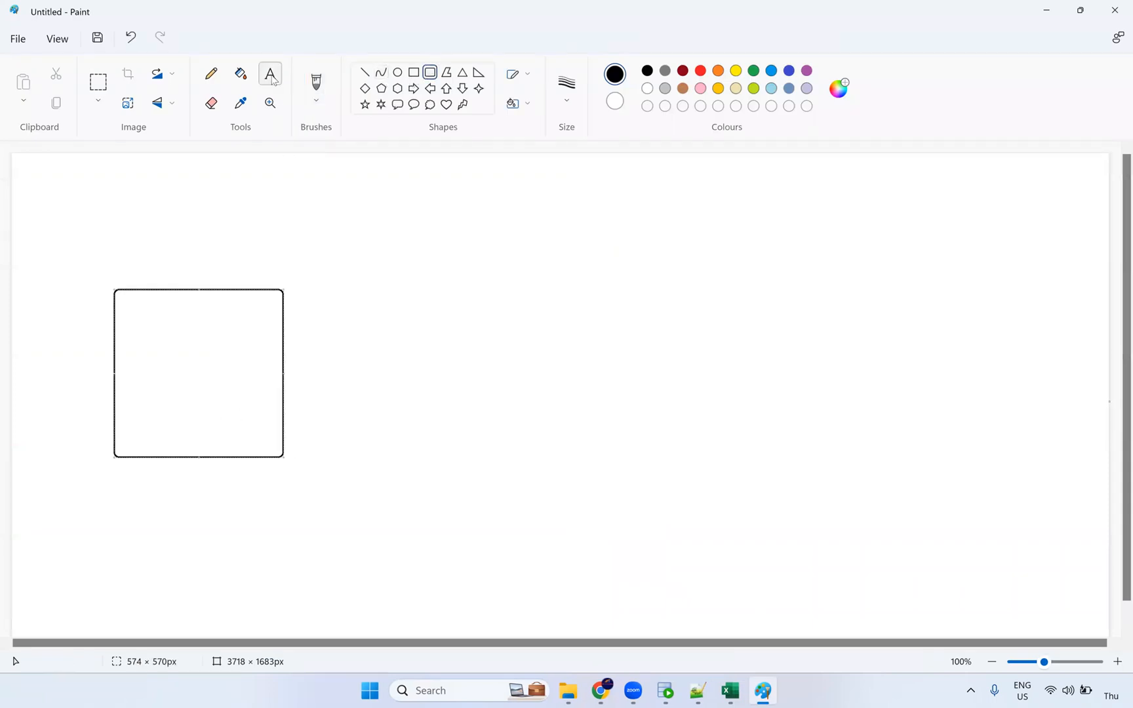
left_click(158, 267)
type("1000")
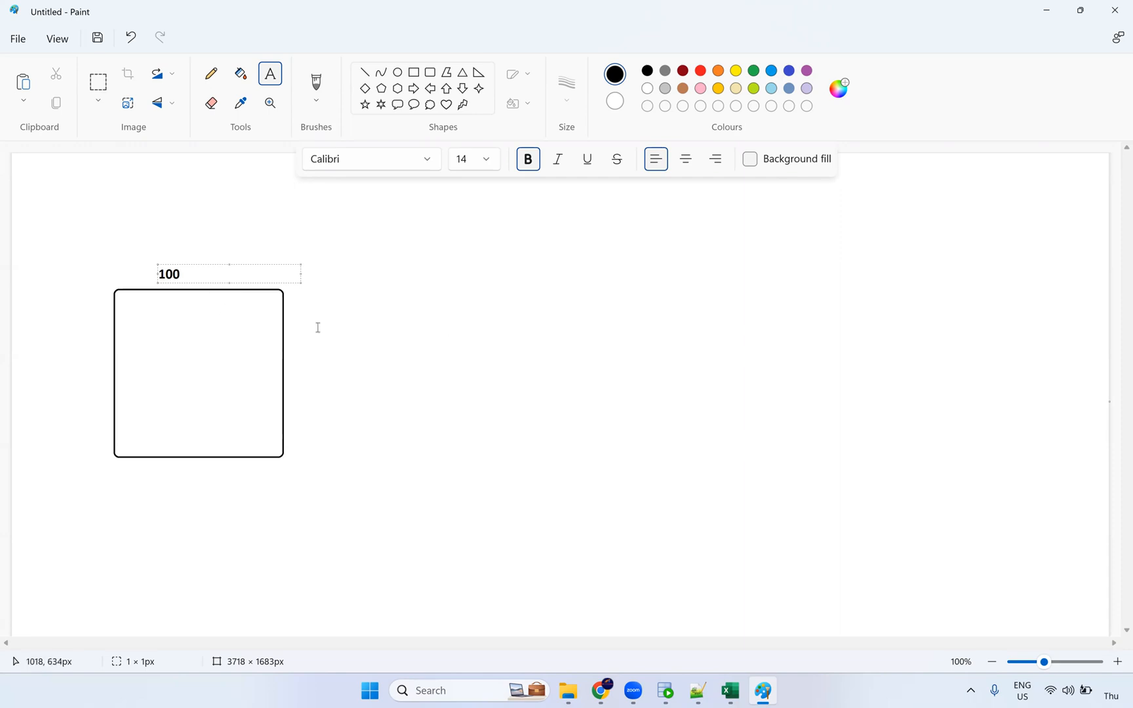
left_click(172, 246)
left_click(430, 73)
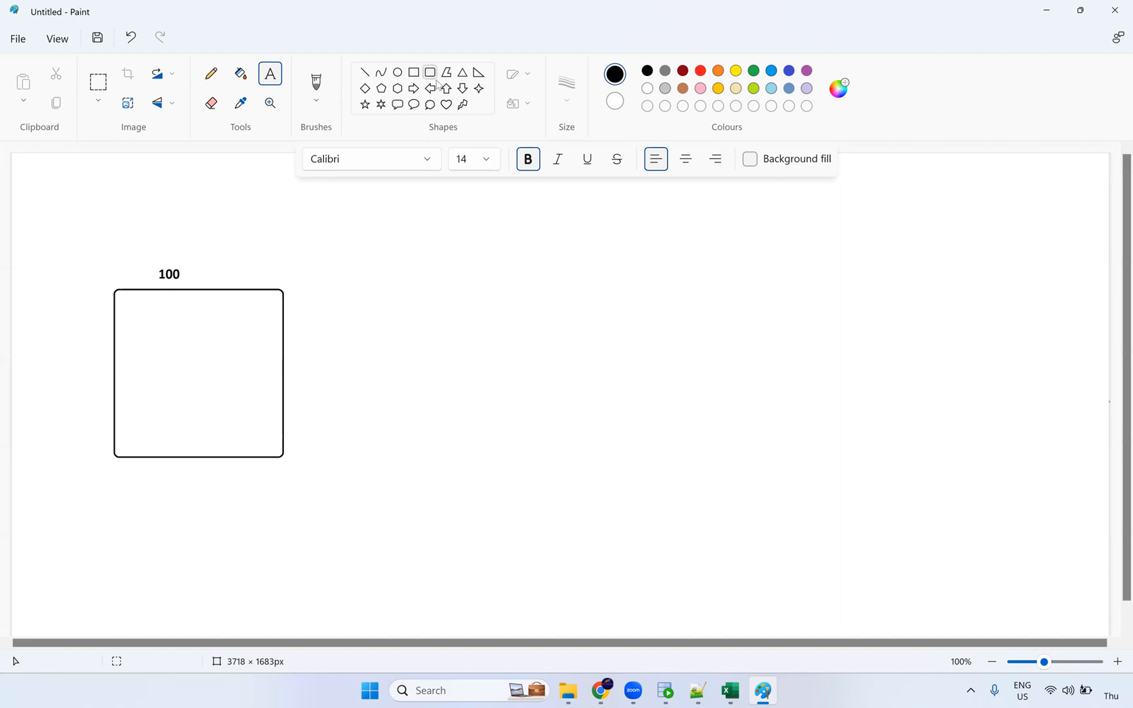
left_click_drag(696, 260, 858, 448)
left_click_drag(802, 371, 805, 392)
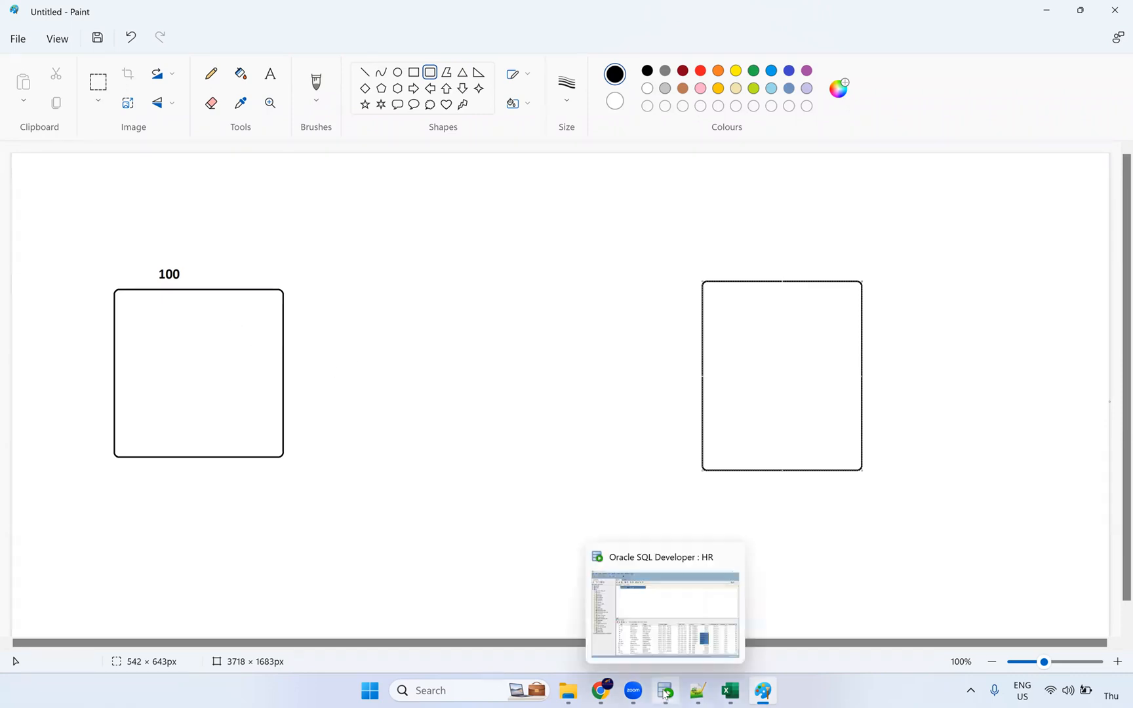
Step: Bring up SQL Developer and select FIRST_NAME and LAST_NAME cells in the employees results
left_click(664, 692)
left_click_drag(433, 646, 382, 437)
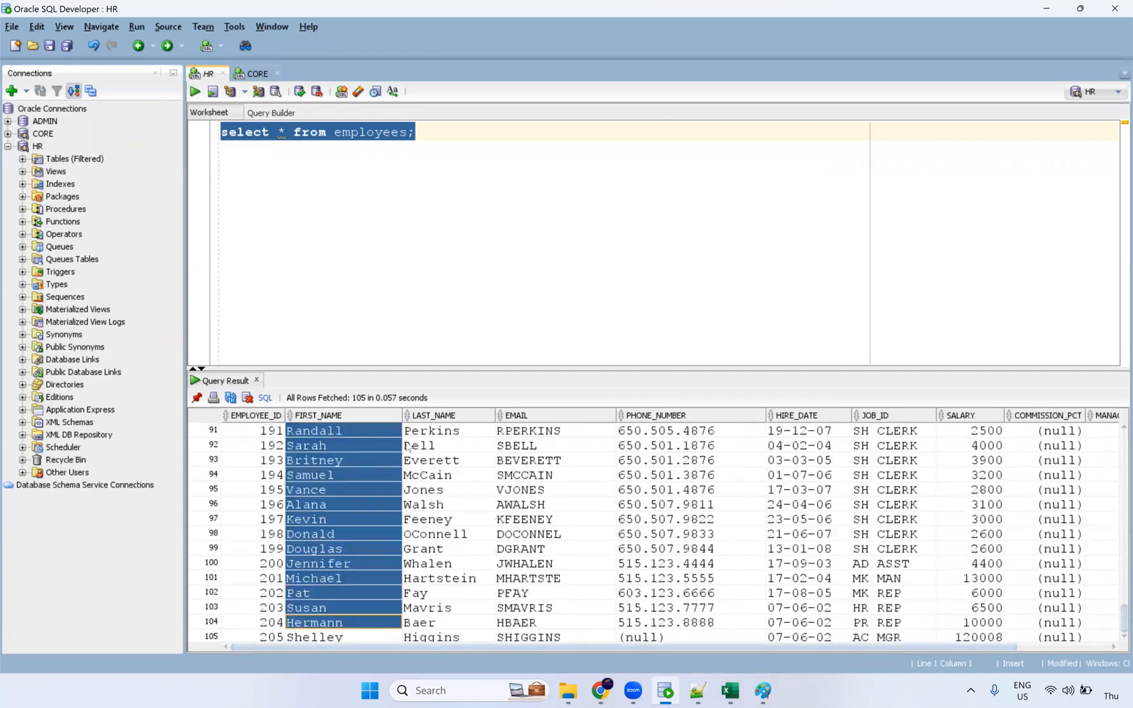
left_click(442, 608, "ctrl")
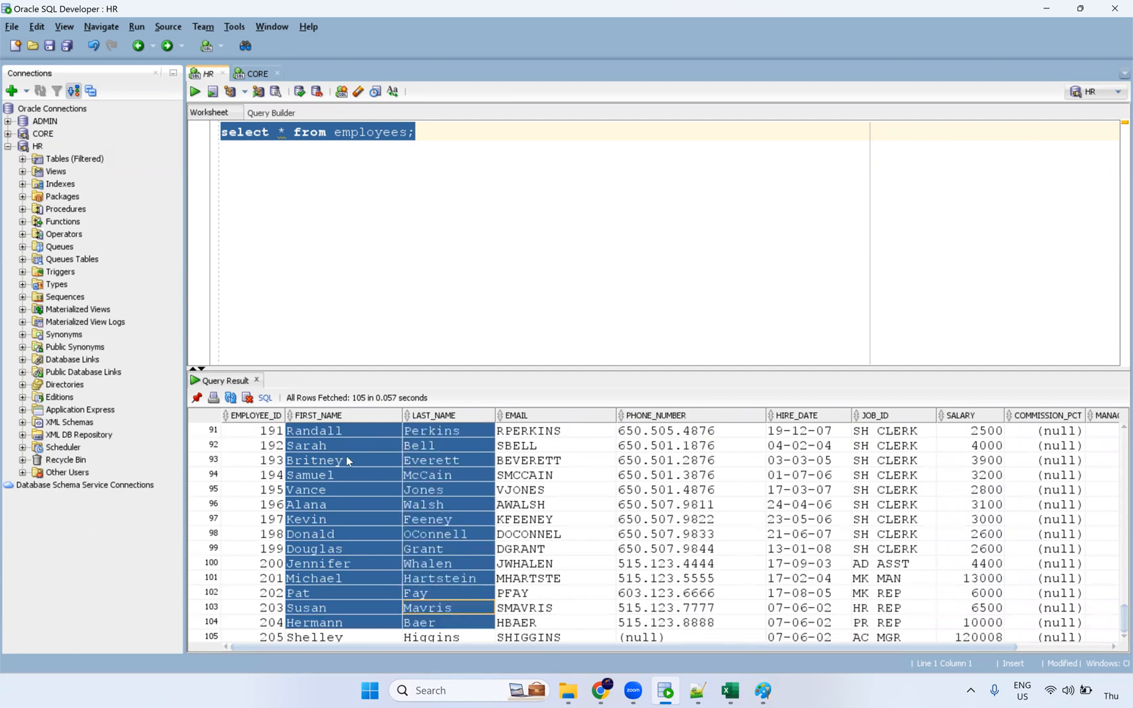
scroll(345, 452, "up", 9)
left_click_drag(346, 431, 346, 565)
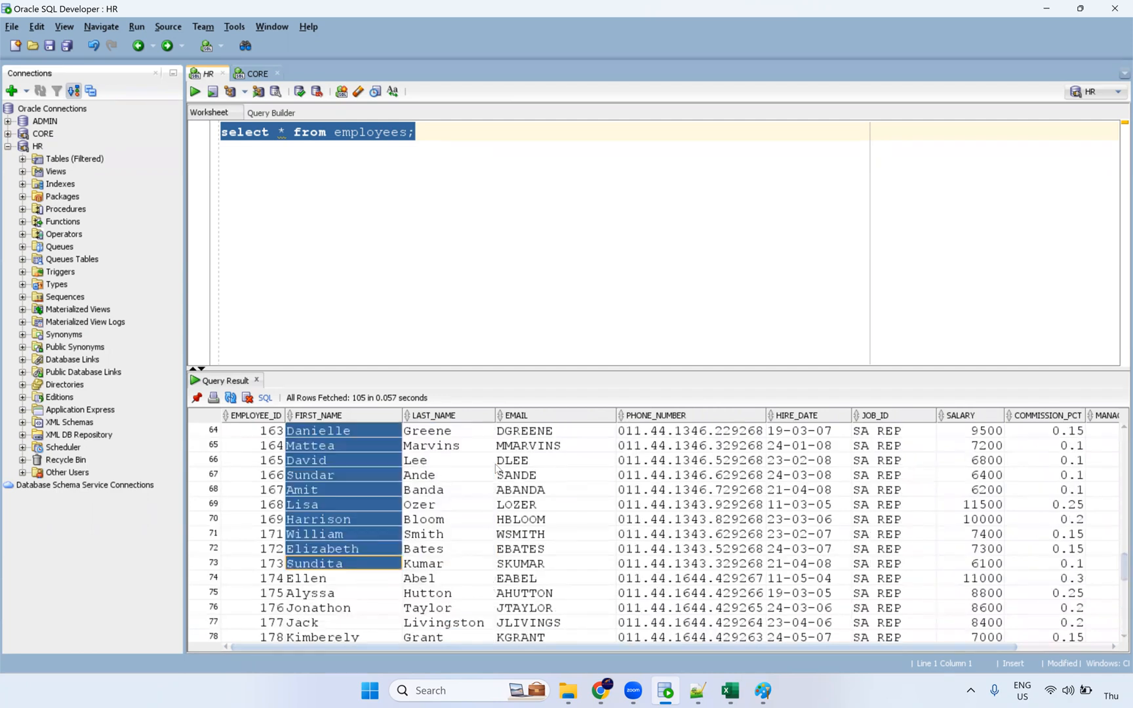
left_click_drag(494, 462, 459, 608)
left_click_drag(525, 446, 524, 608)
scroll(491, 551, "up", 20)
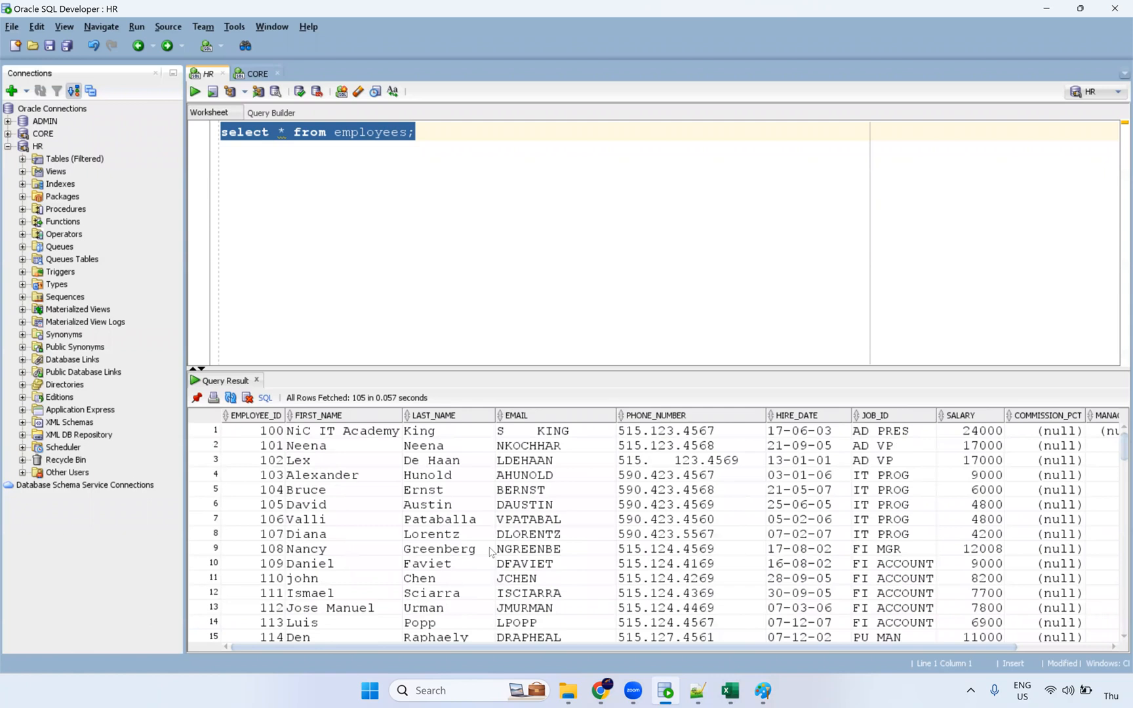
Step: Inspect row 1's FIRST_NAME value, then select FIRST_NAME for rows 1–13
left_click_drag(379, 438, 360, 593)
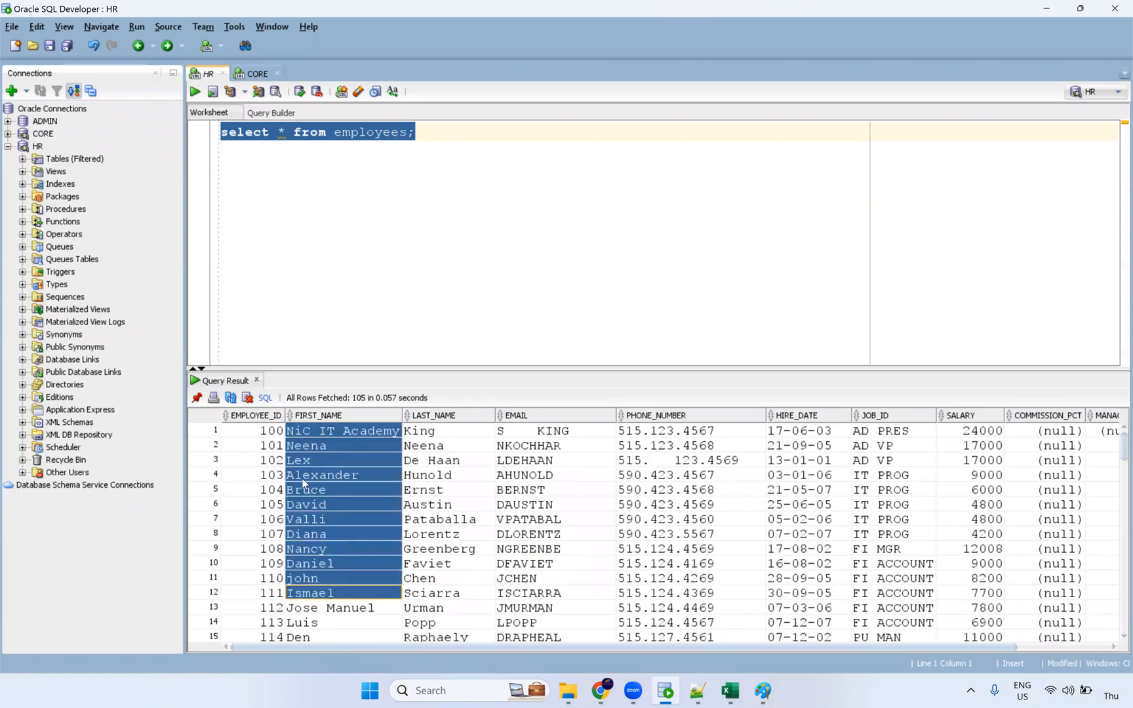
left_click(291, 434)
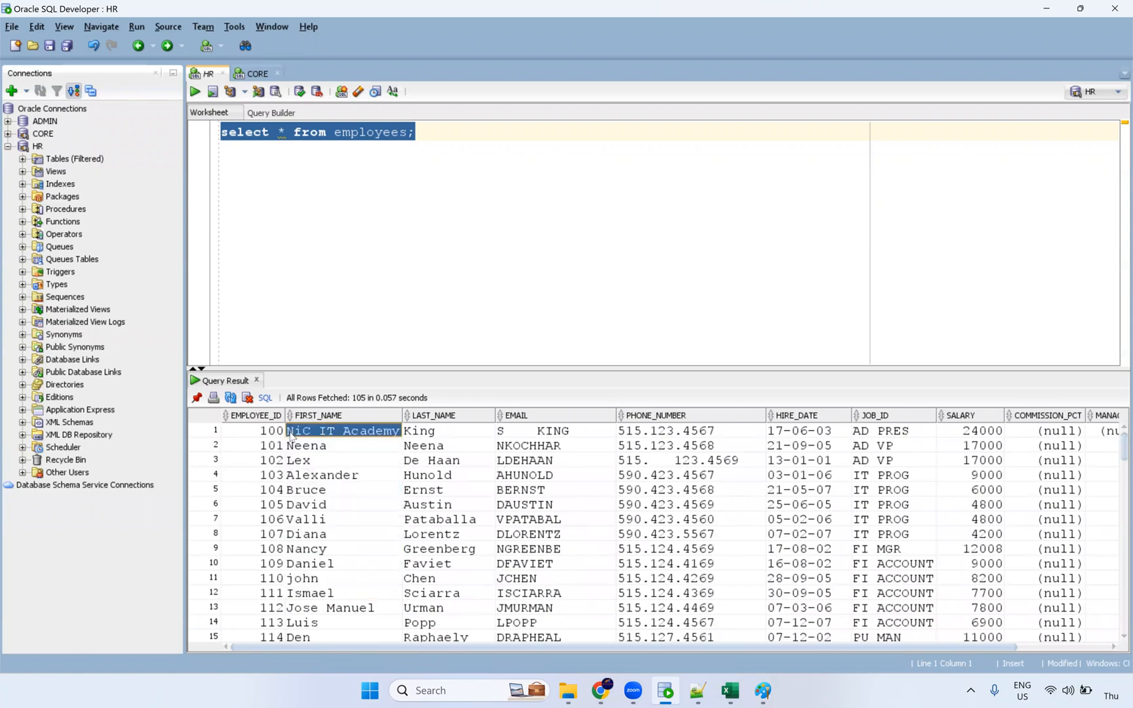
double_click(291, 434)
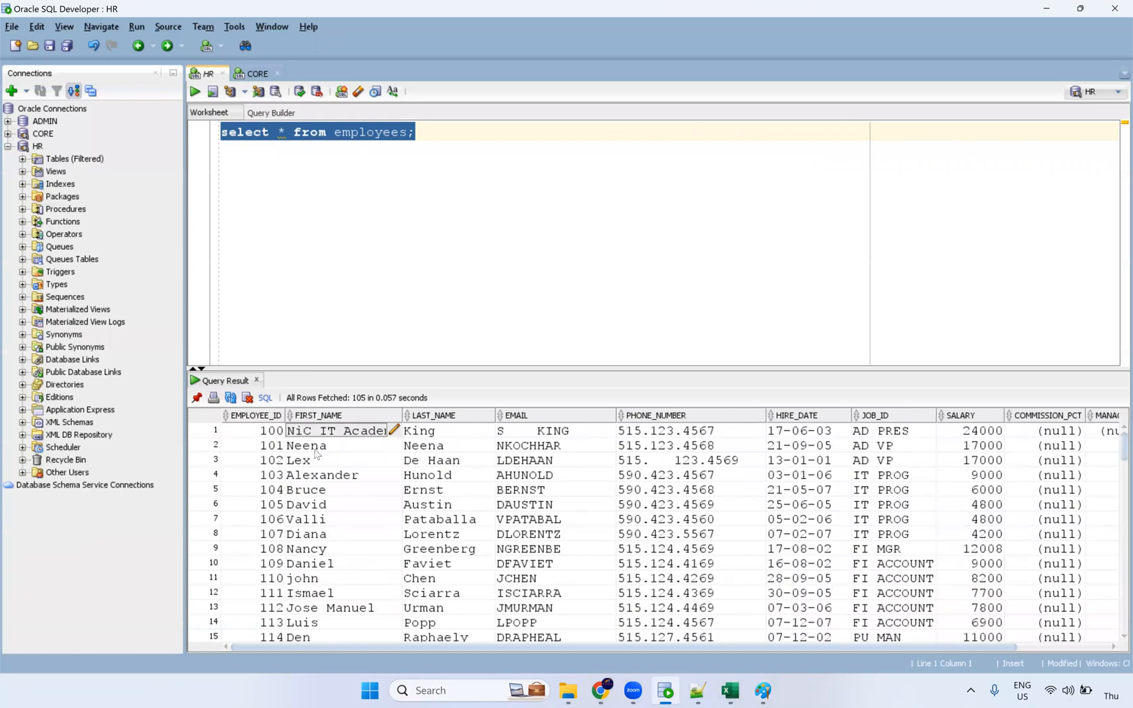
left_click(330, 425)
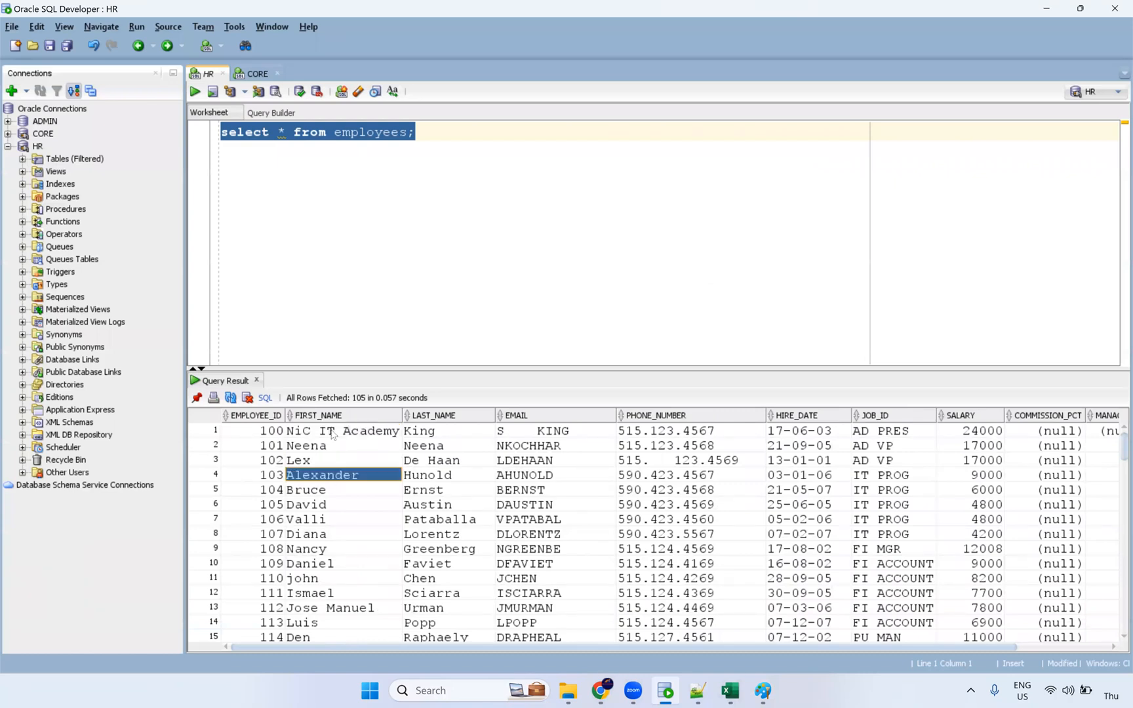
left_click(316, 611, "shift")
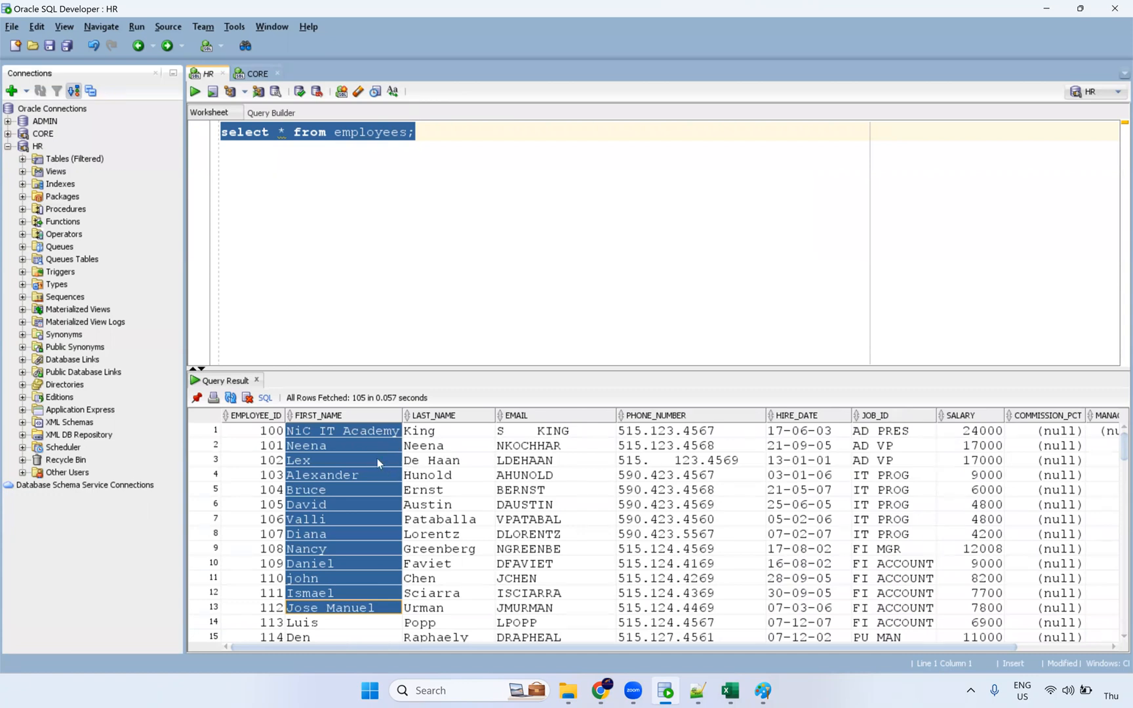
Step: Add blank lines below the employees query, select LAST_NAME–JOB_ID and SALARY cells, then switch to Notepad++
left_click(433, 130)
key("Return")
key("Return")
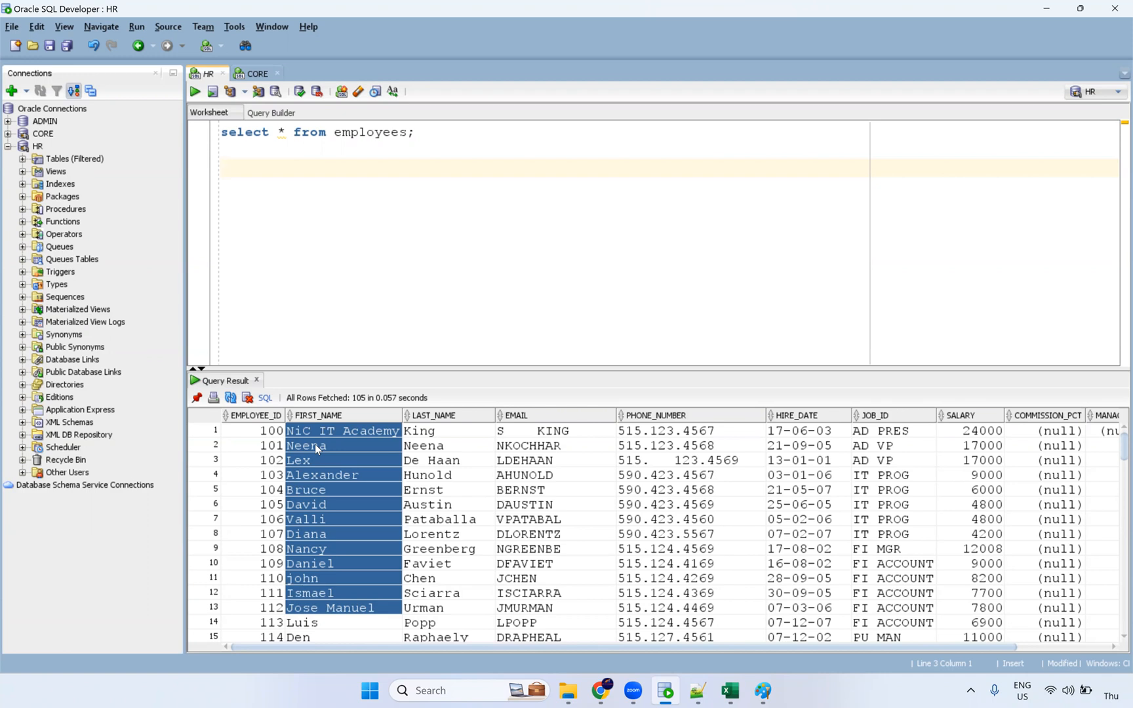
left_click(345, 437)
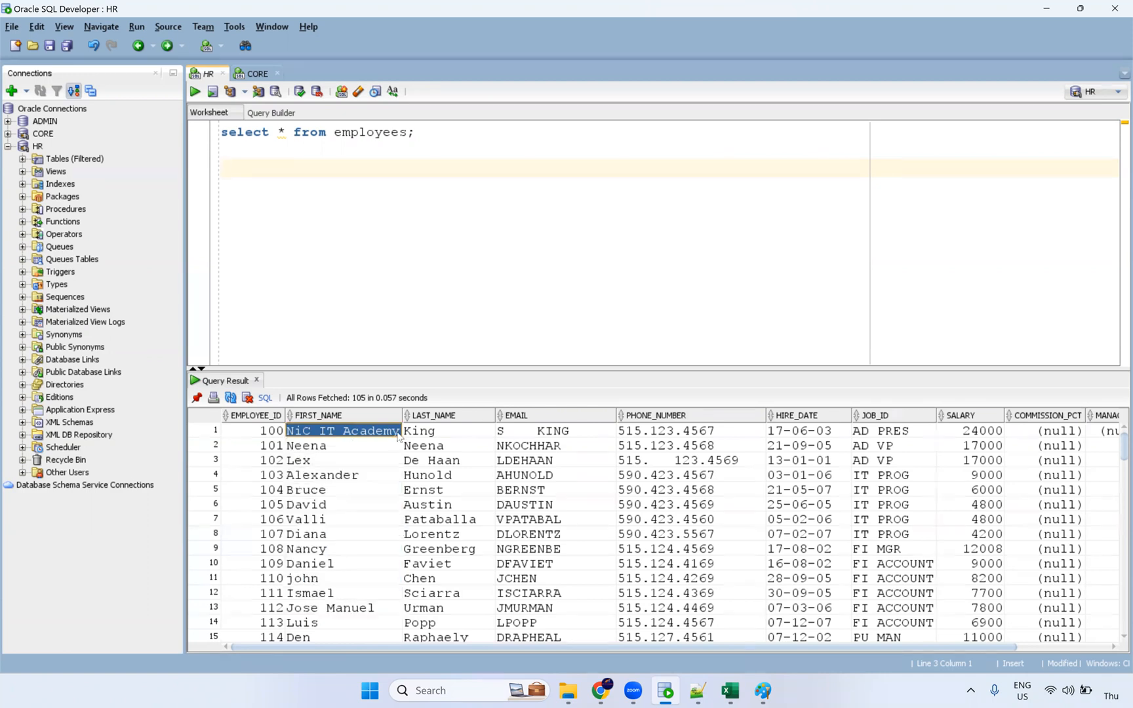
left_click(423, 446)
left_click_drag(423, 431, 928, 564)
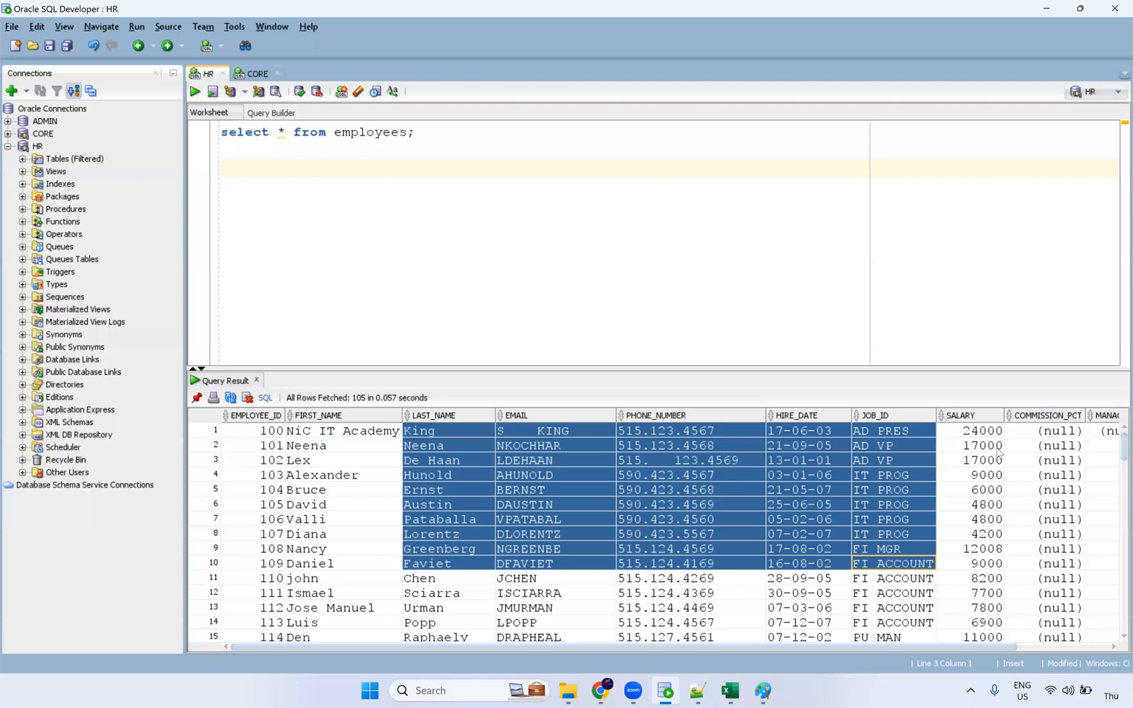
left_click(982, 489)
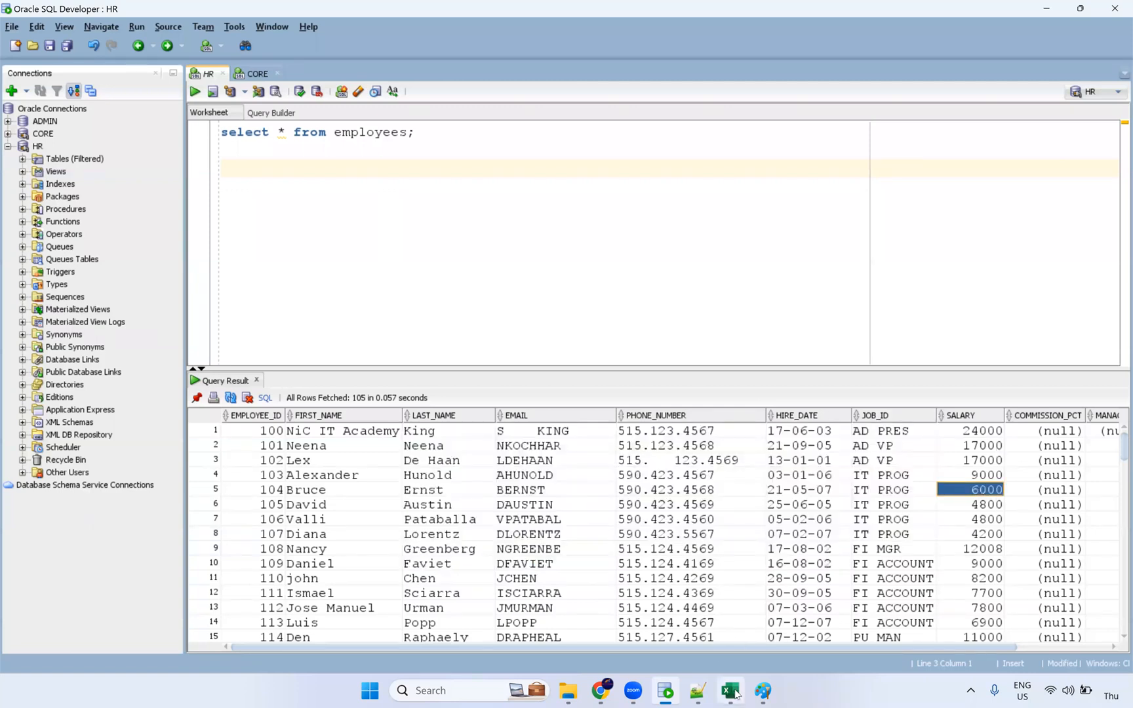
left_click(602, 692)
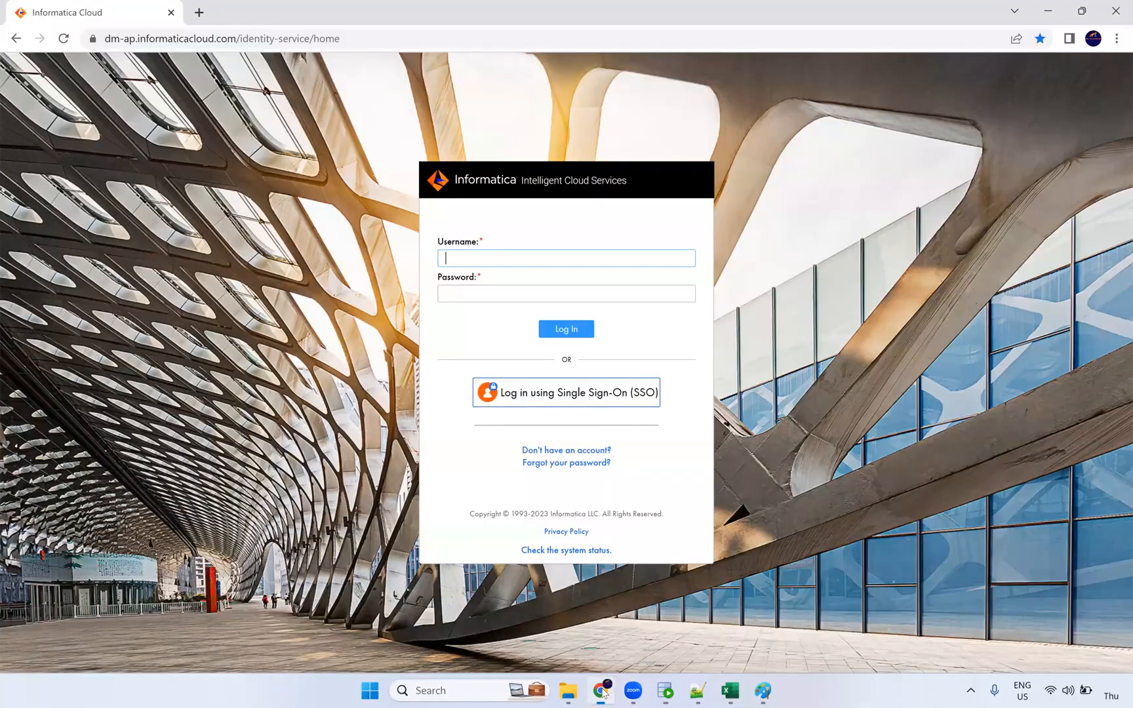
left_click(699, 691)
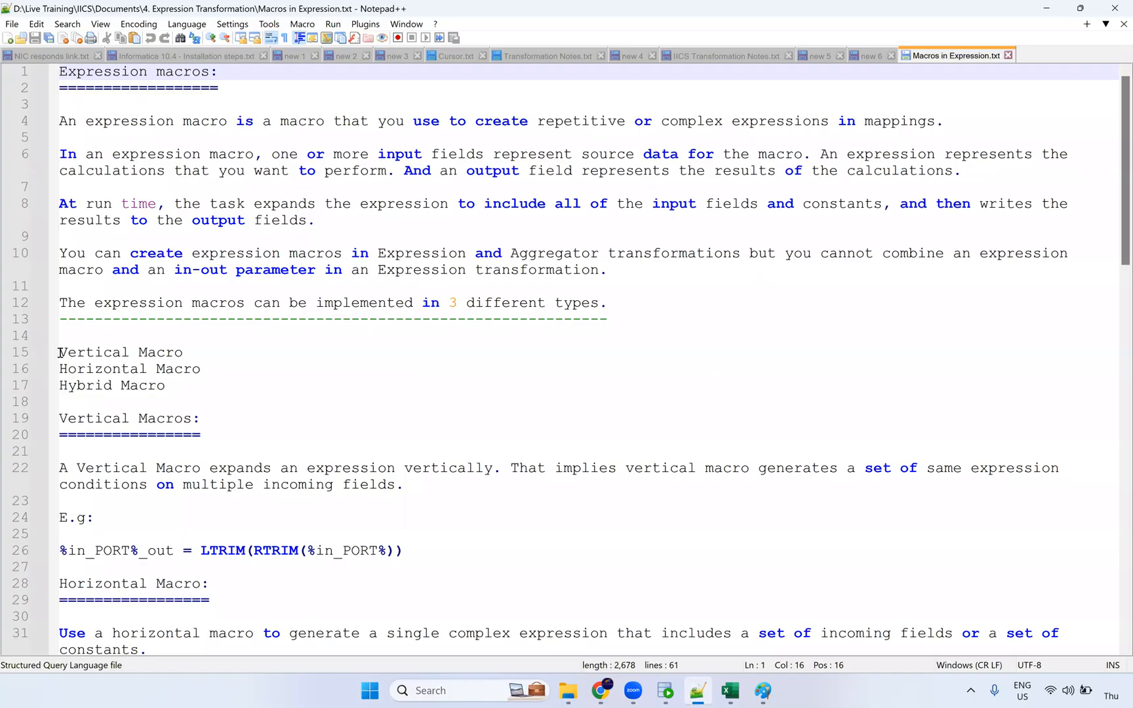
Step: Highlight the Vertical, Horizontal and Hybrid Macro lines and the word Vertical in the notes
mouse_move(59, 353)
left_mouse_down()
mouse_move(198, 370)
mouse_move(183, 353)
mouse_move(59, 369)
left_mouse_up()
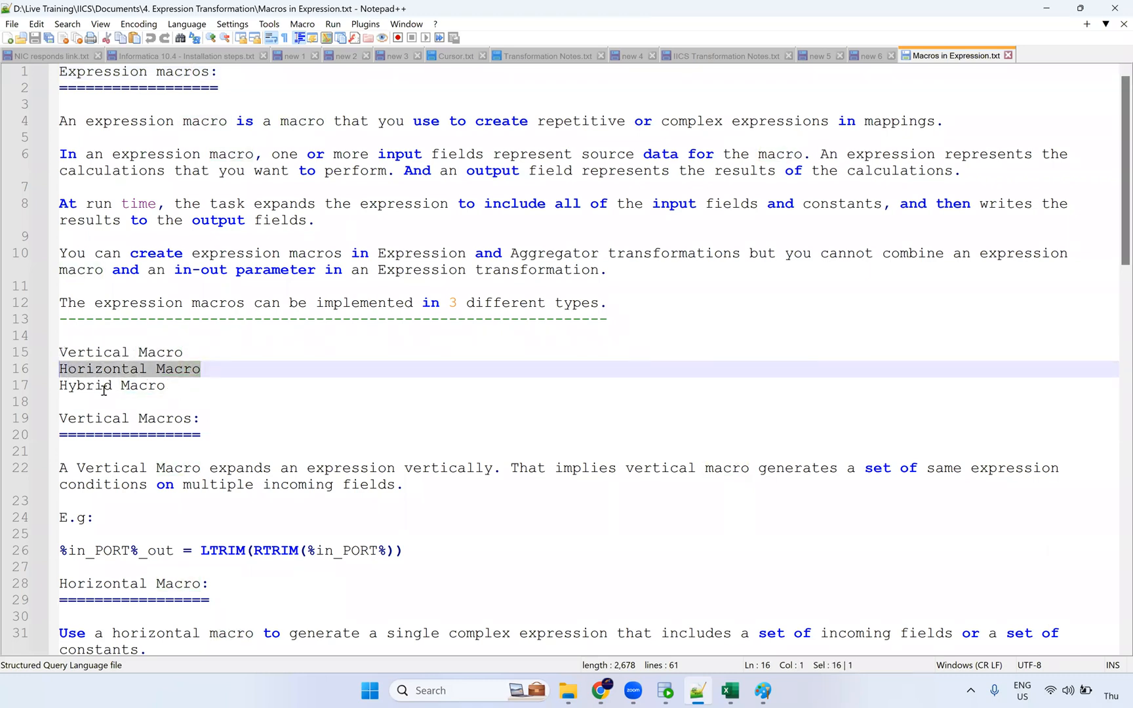
left_click_drag(166, 386, 52, 388)
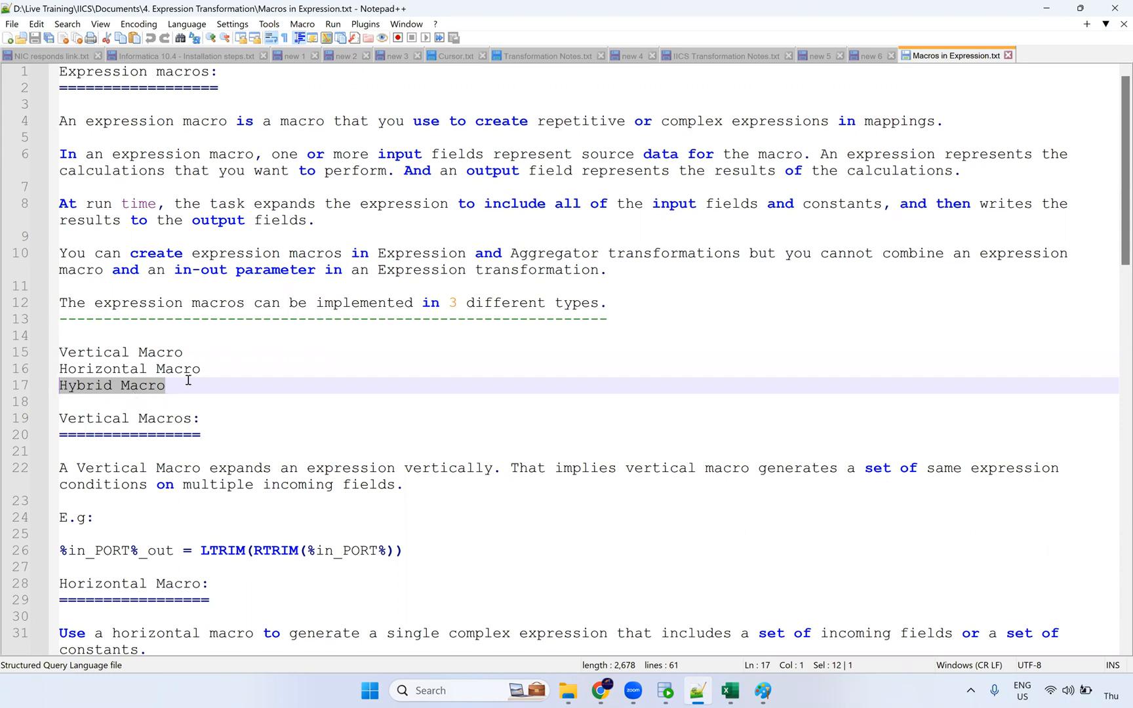
left_click_drag(212, 369, 26, 345)
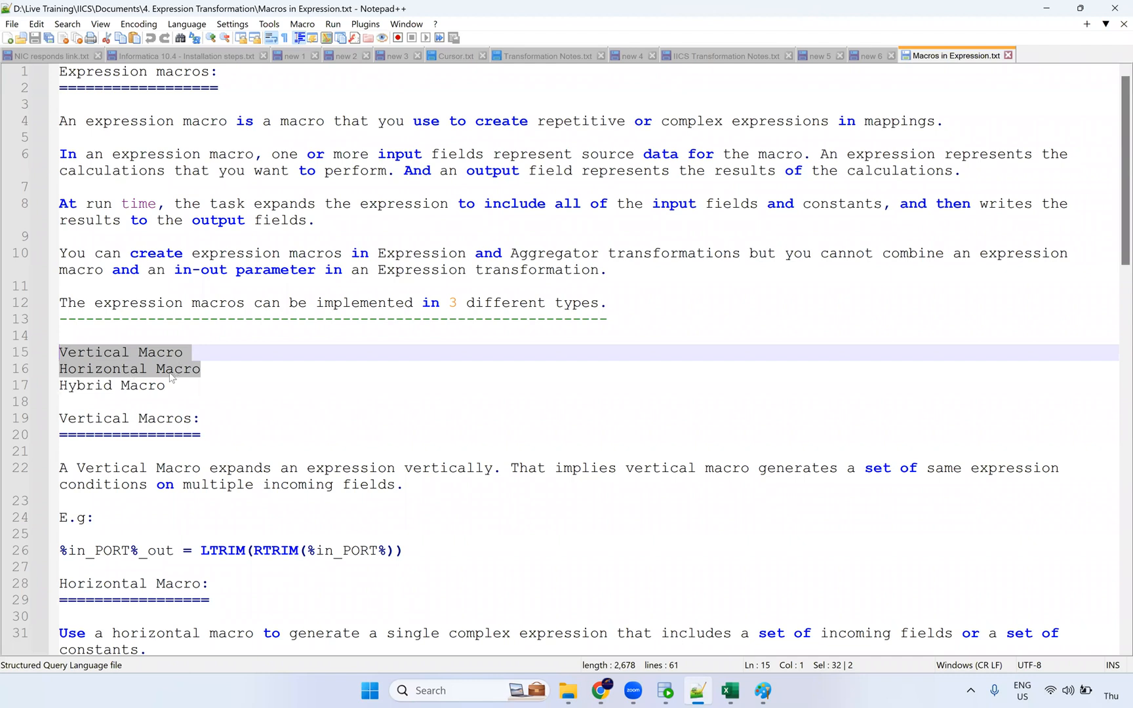
double_click(121, 356)
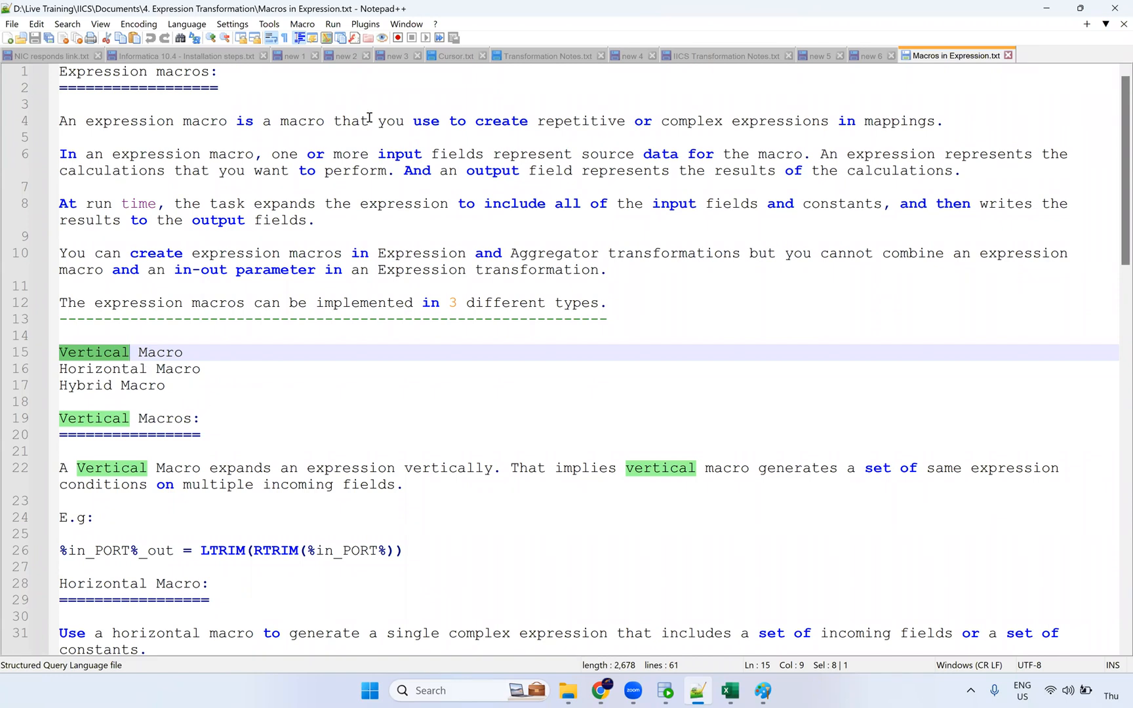
Step: Mark the phrase on expanding expressions vertically, then select FIRST_NAME rows 1–12 in SQL Developer
key("alt+Tab")
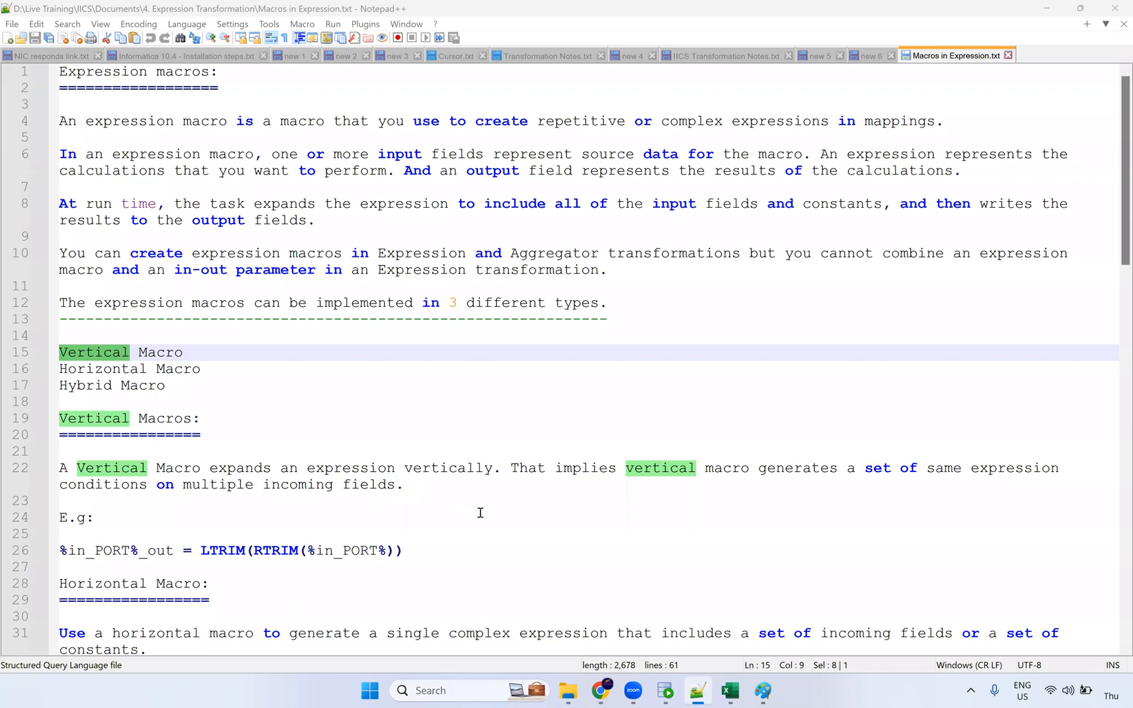
left_click_drag(219, 468, 484, 469)
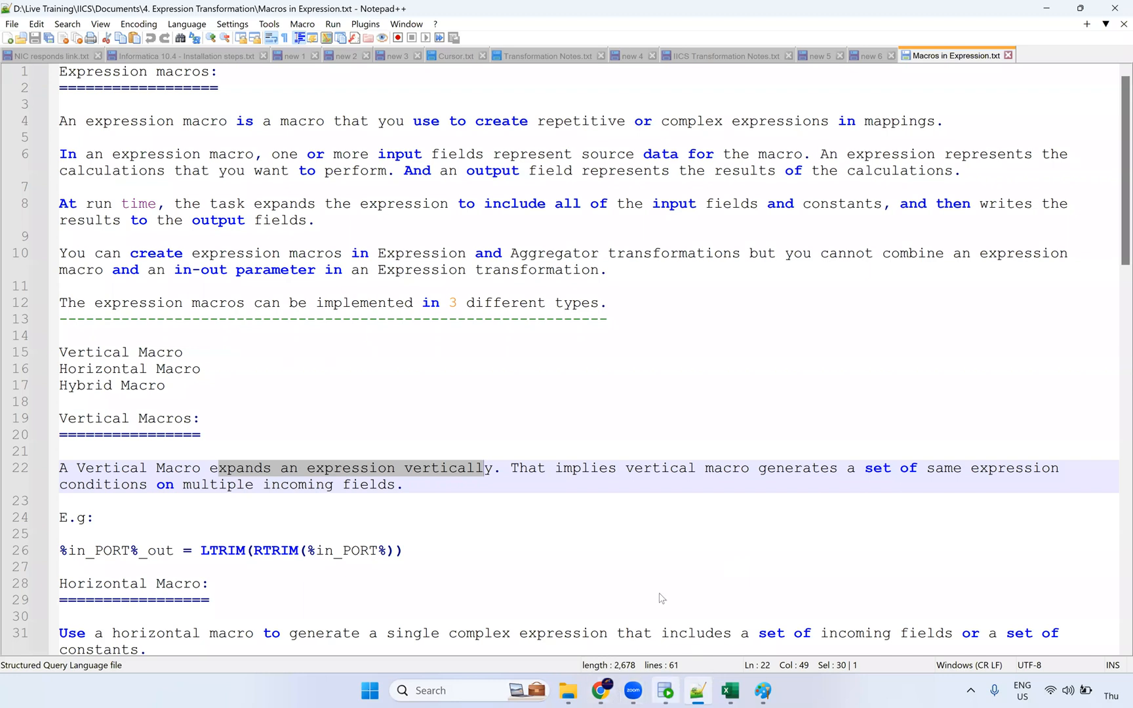
left_click(665, 691)
left_click_drag(379, 433, 359, 595)
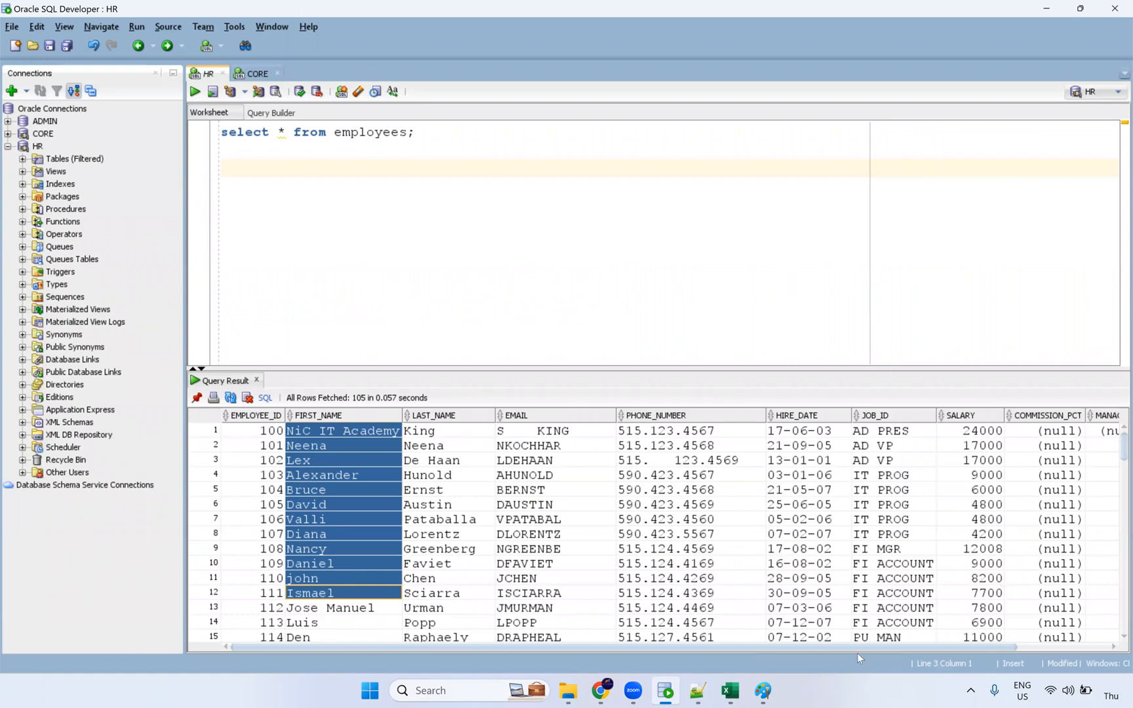
Step: Select the null COMMISSION_PCT values for rows 1–14, glancing at the macro notes
scroll(1006, 648, "right", 3)
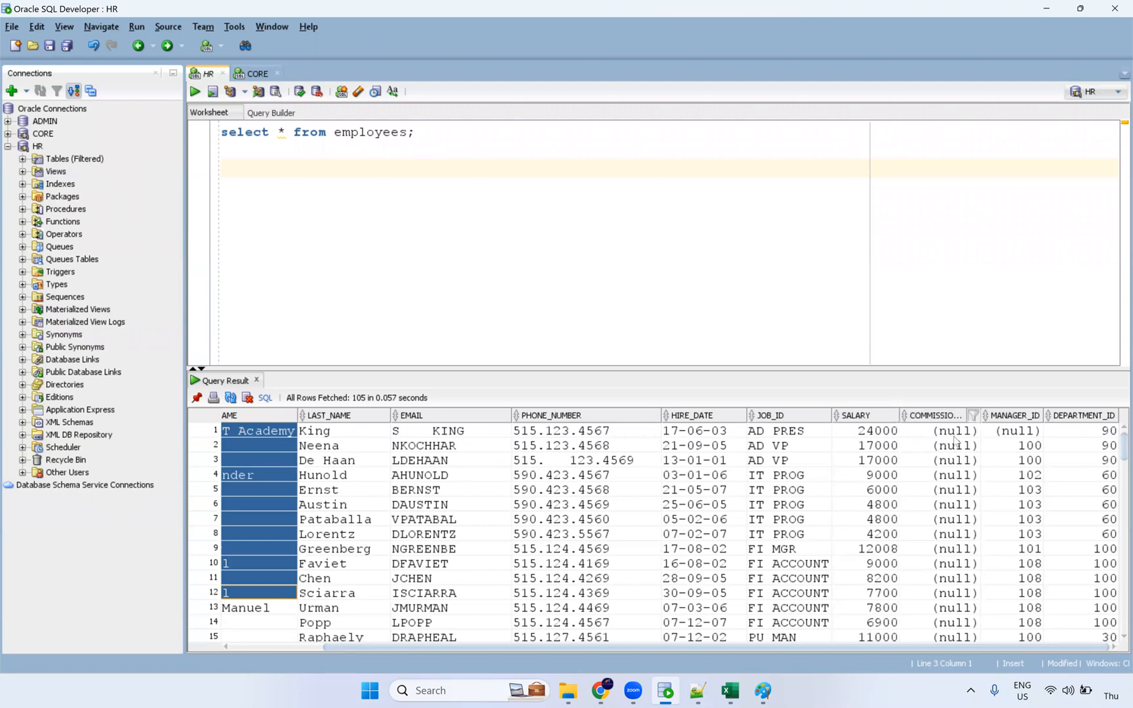
left_click_drag(955, 432, 956, 610)
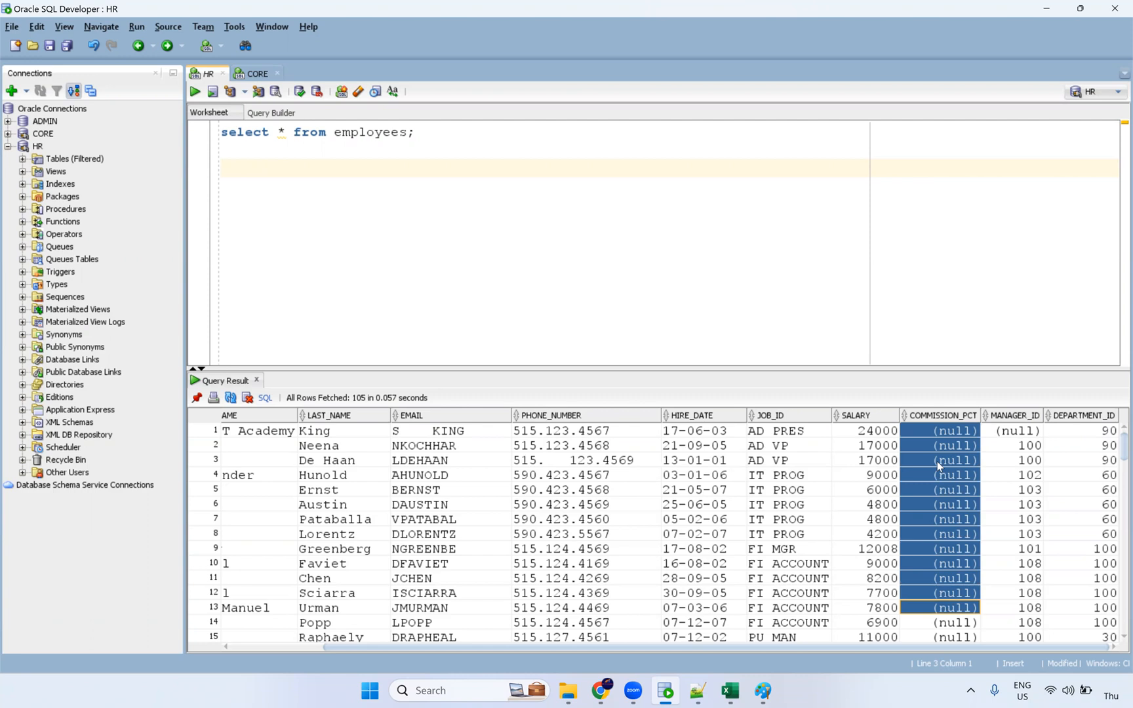
left_click_drag(941, 637, 957, 425)
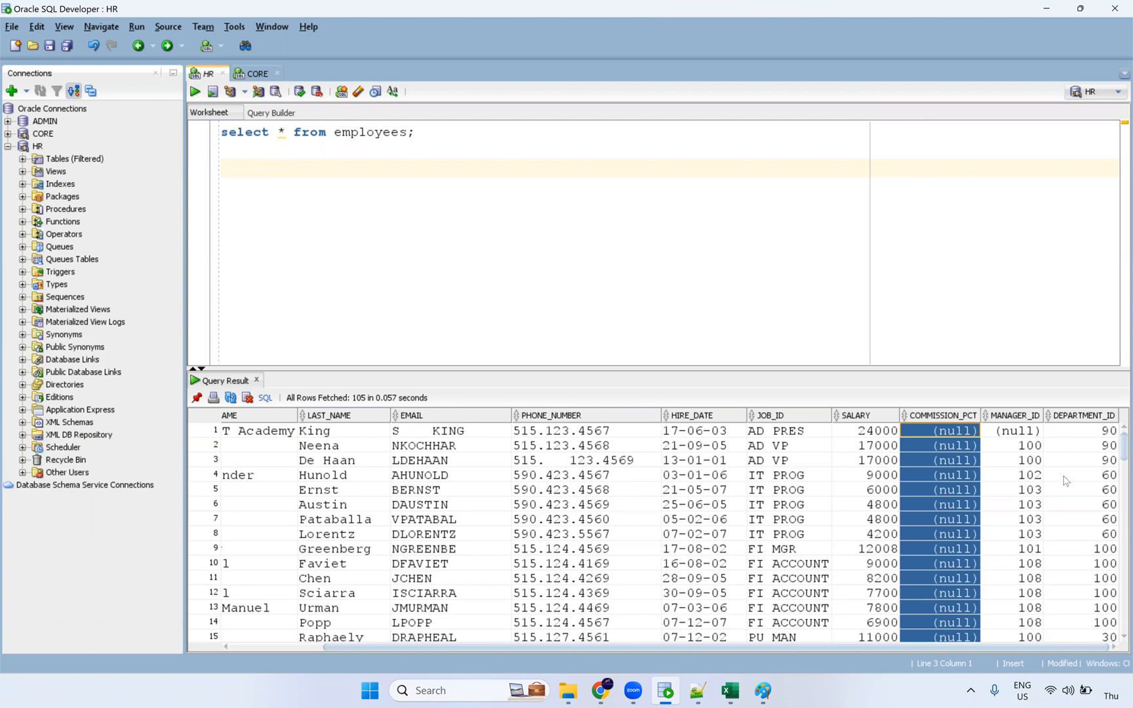
scroll(966, 442, "down", 1)
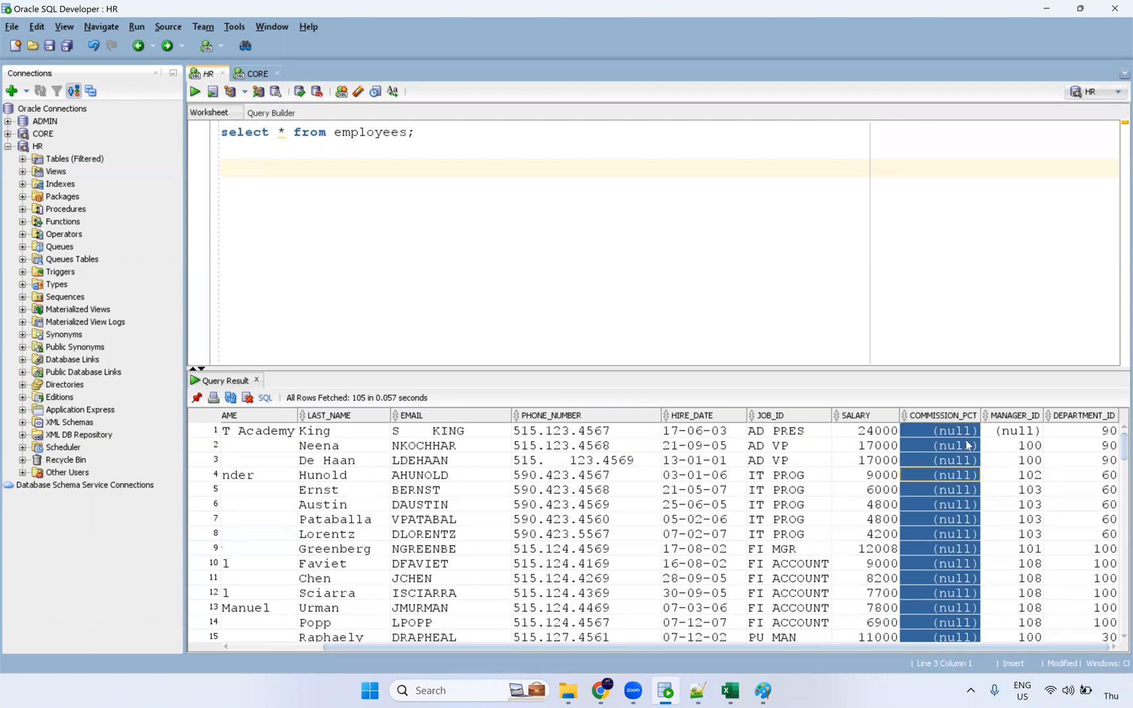
left_click(954, 623, "shift")
key("alt+Tab")
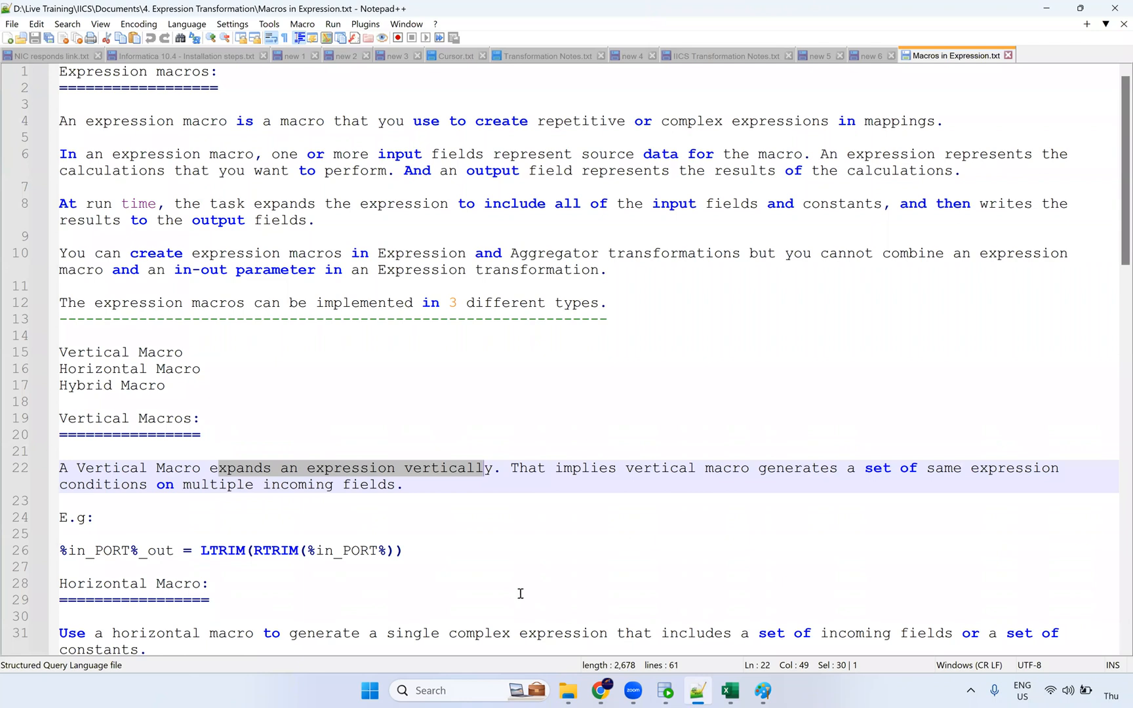
scroll(516, 593, "down", 2)
key("alt+Tab")
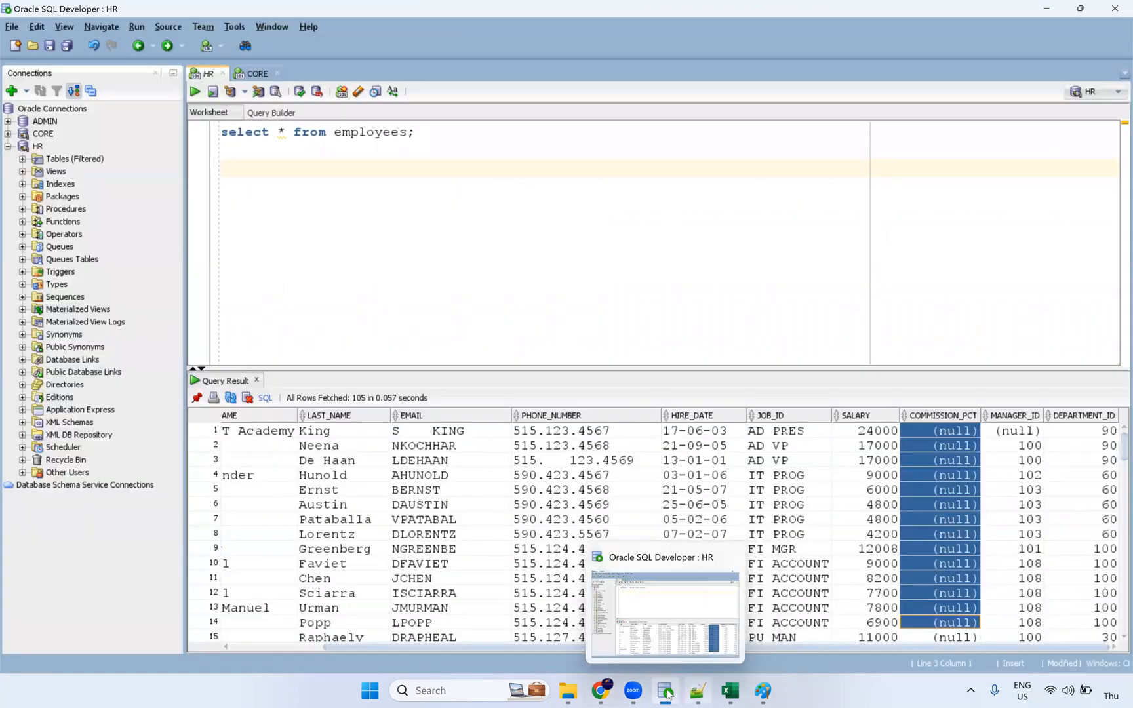
Step: Enlarge the query results area to show rows 1–20 and select FIRST_NAME and LAST_NAME cells
left_click_drag(478, 650, 295, 649)
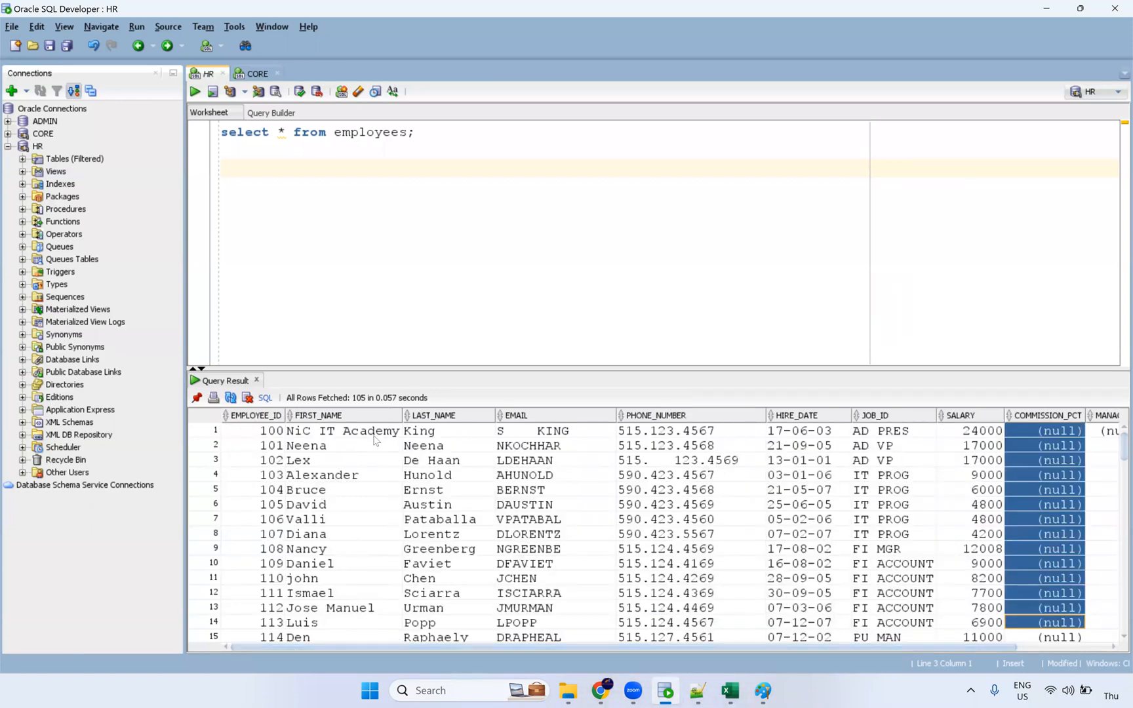
left_click_drag(640, 370, 641, 296)
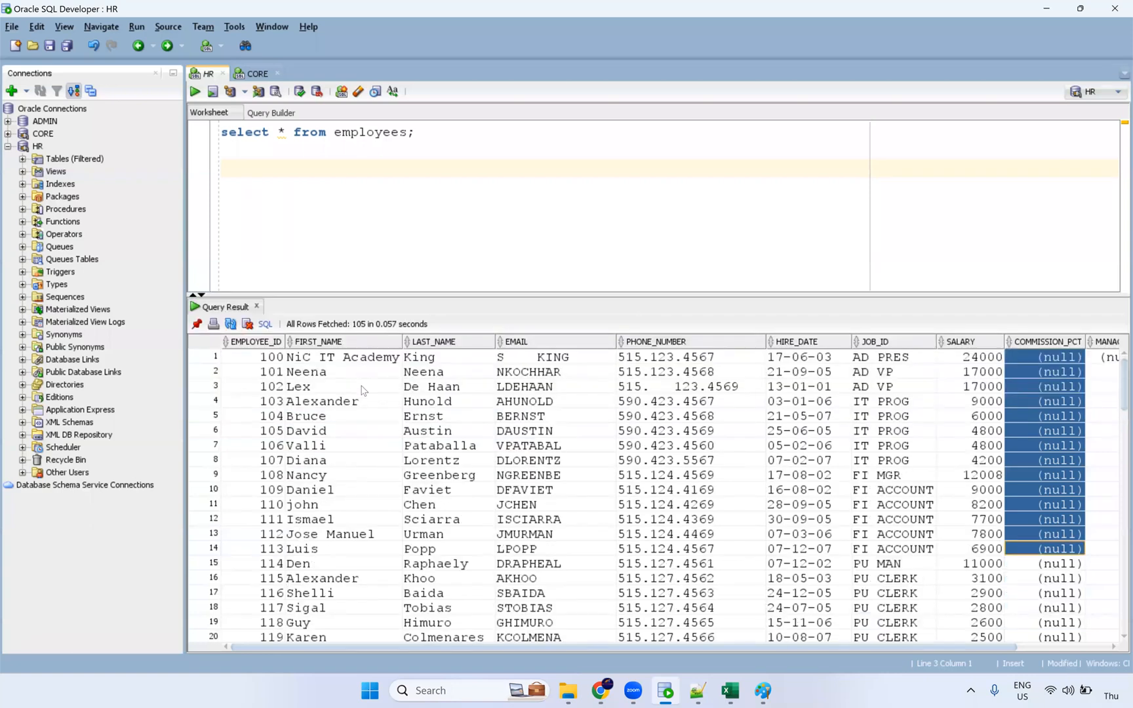
left_click_drag(364, 371, 349, 545)
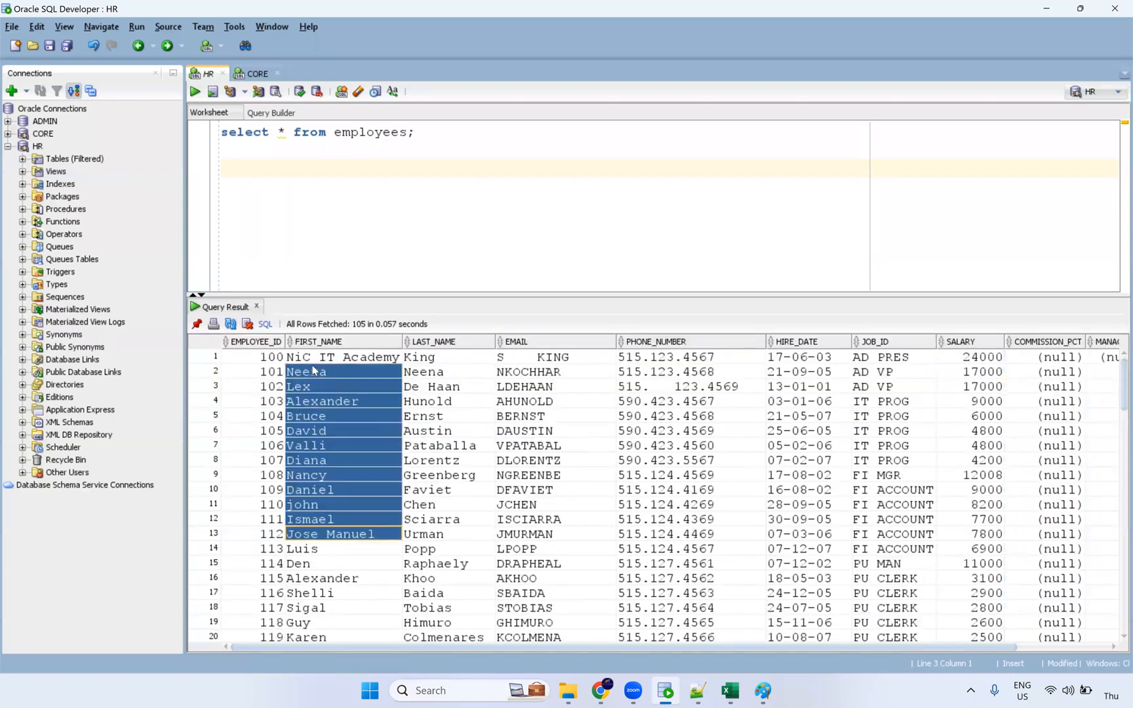
left_click_drag(428, 395, 441, 363)
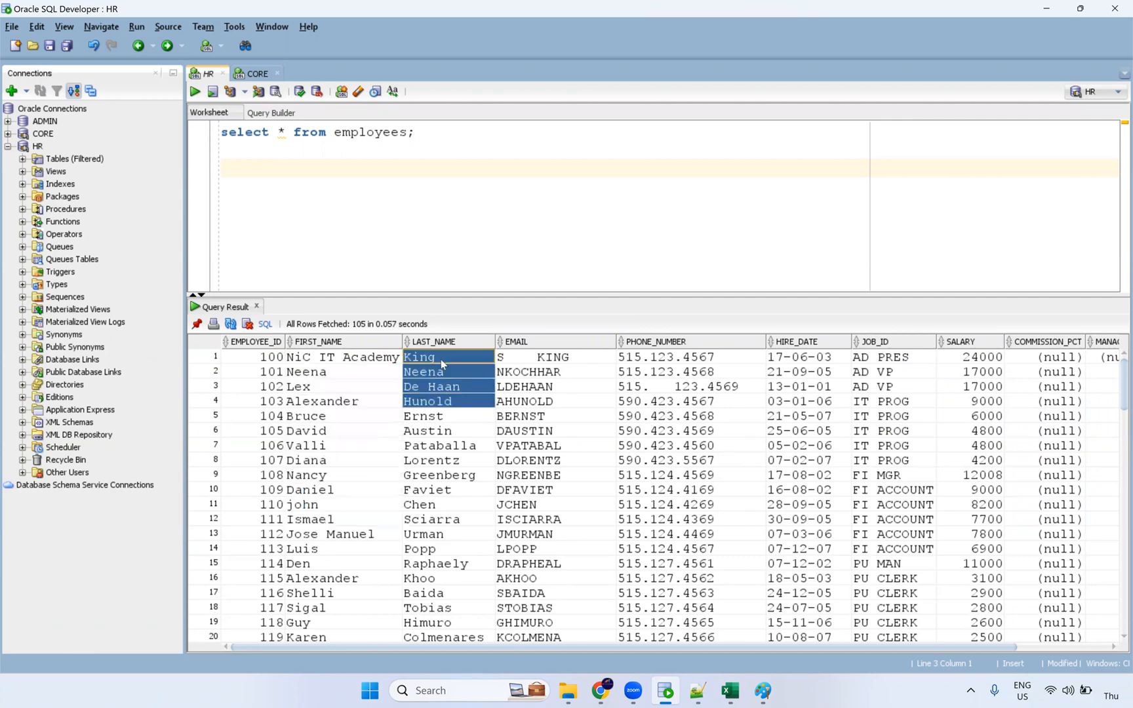
Step: Inspect row 1's last name and full EMAIL value in the employees results grid
double_click(441, 359)
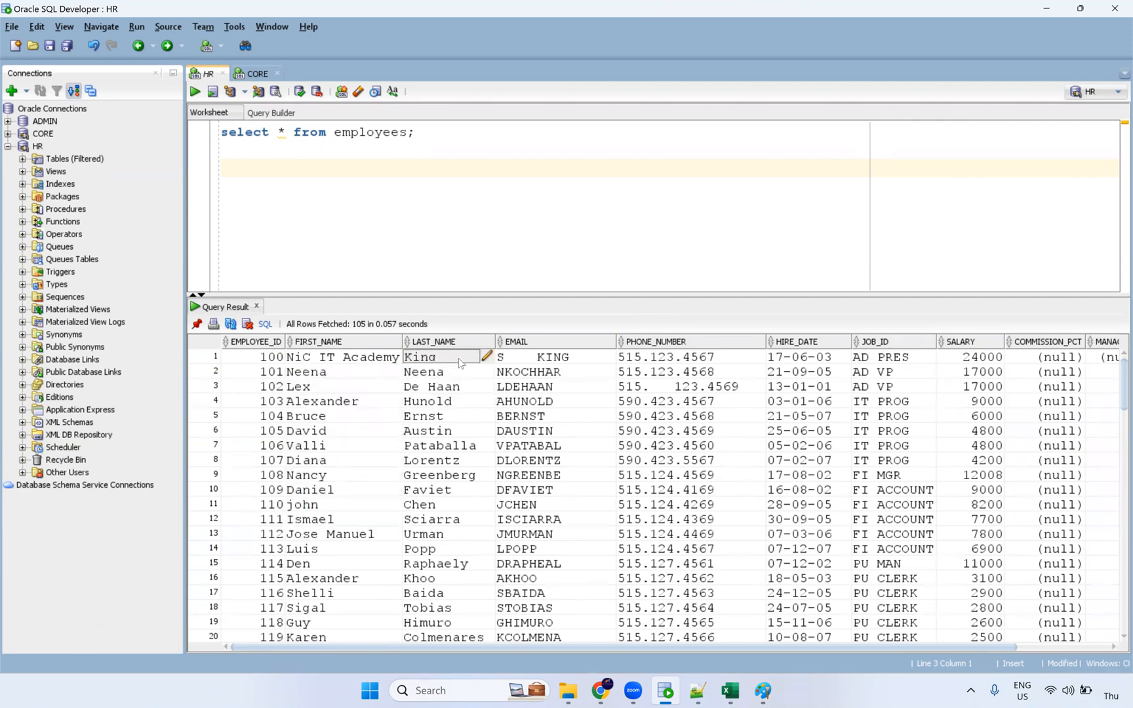
double_click(567, 363)
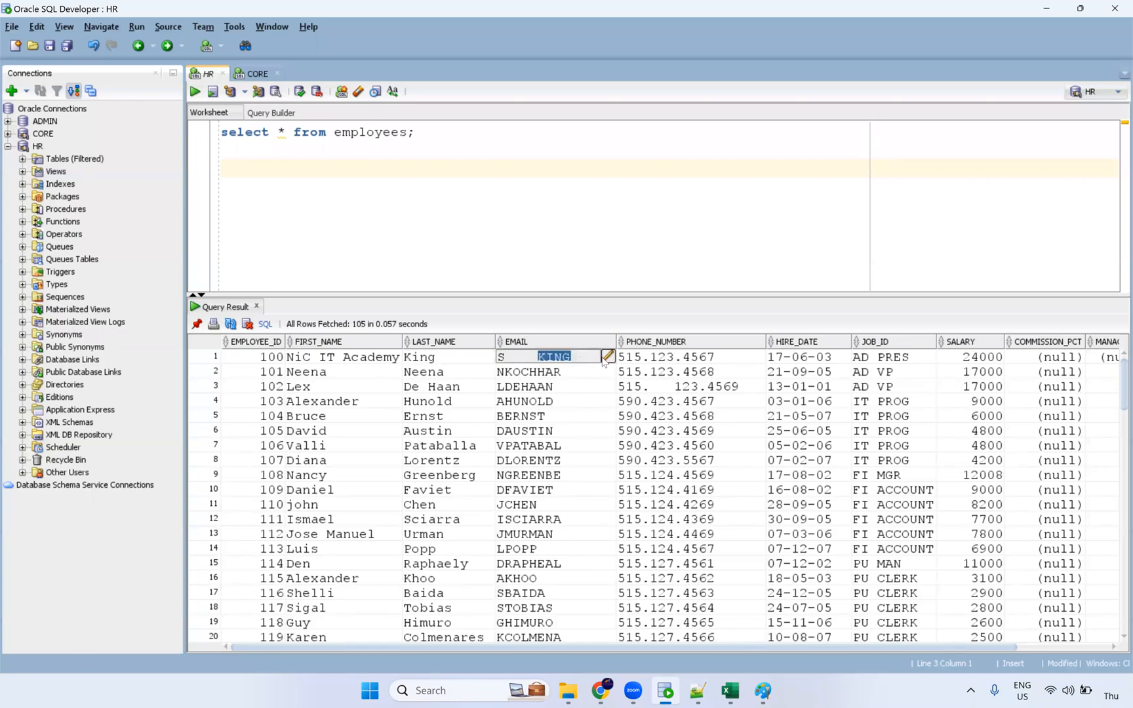
left_click(607, 357)
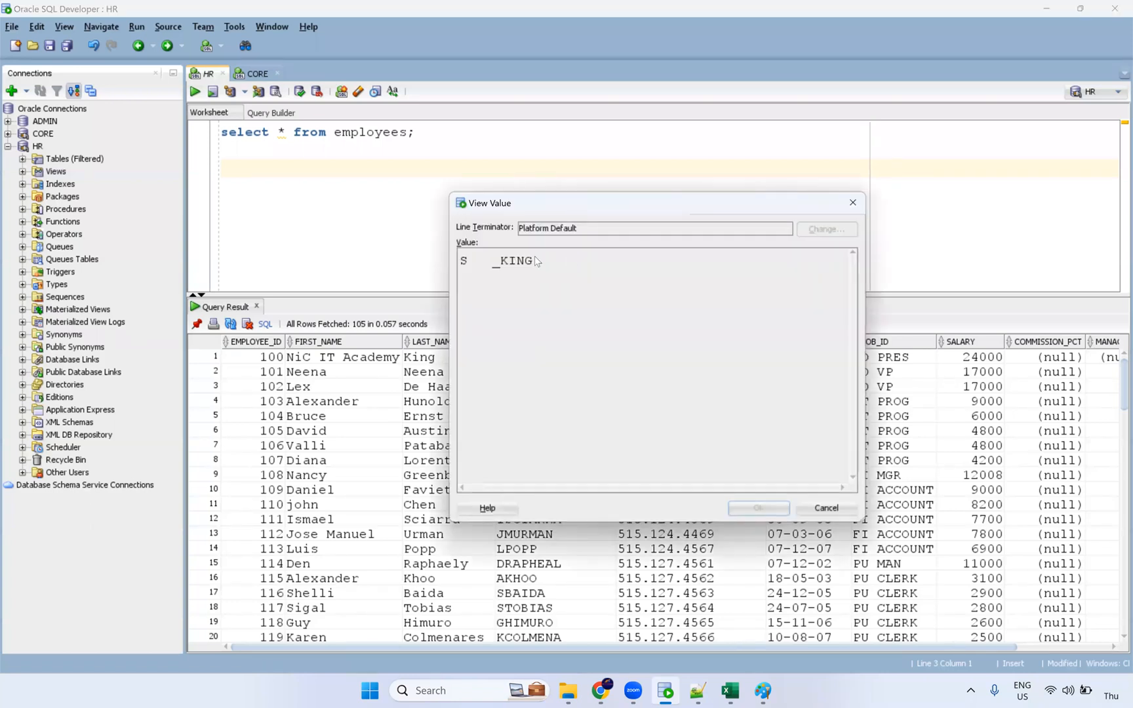
left_click(855, 204)
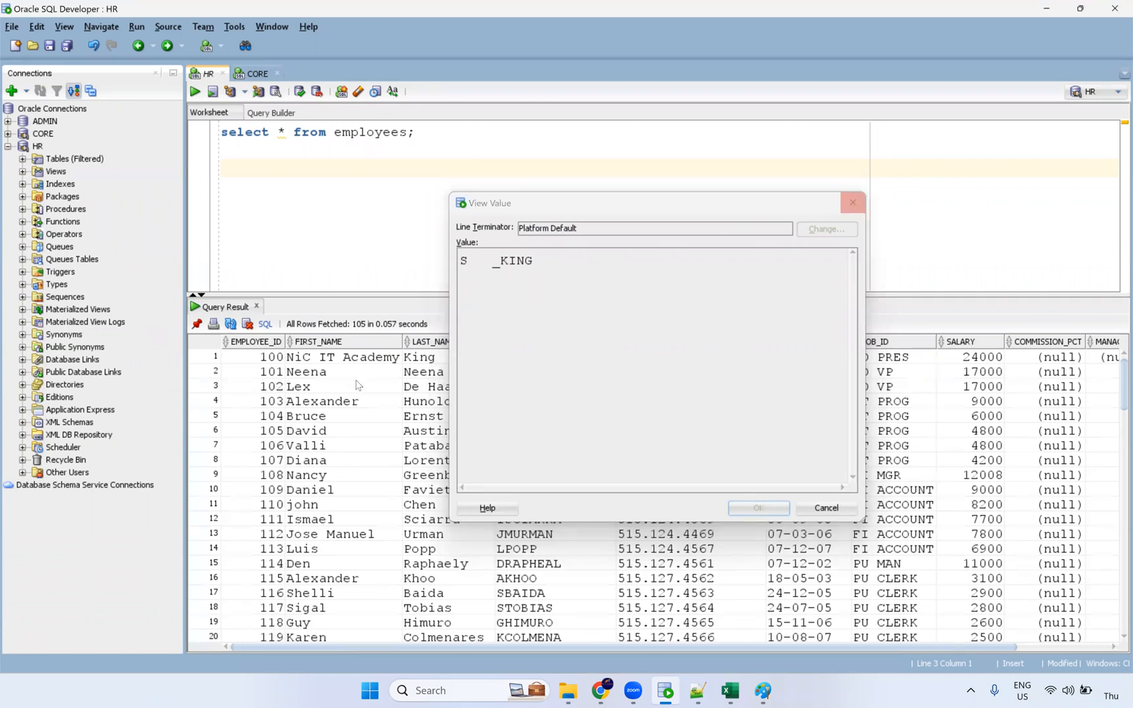
Step: View row 1's full first name without changes, then expand the HR schema's Tables list
left_click(381, 360)
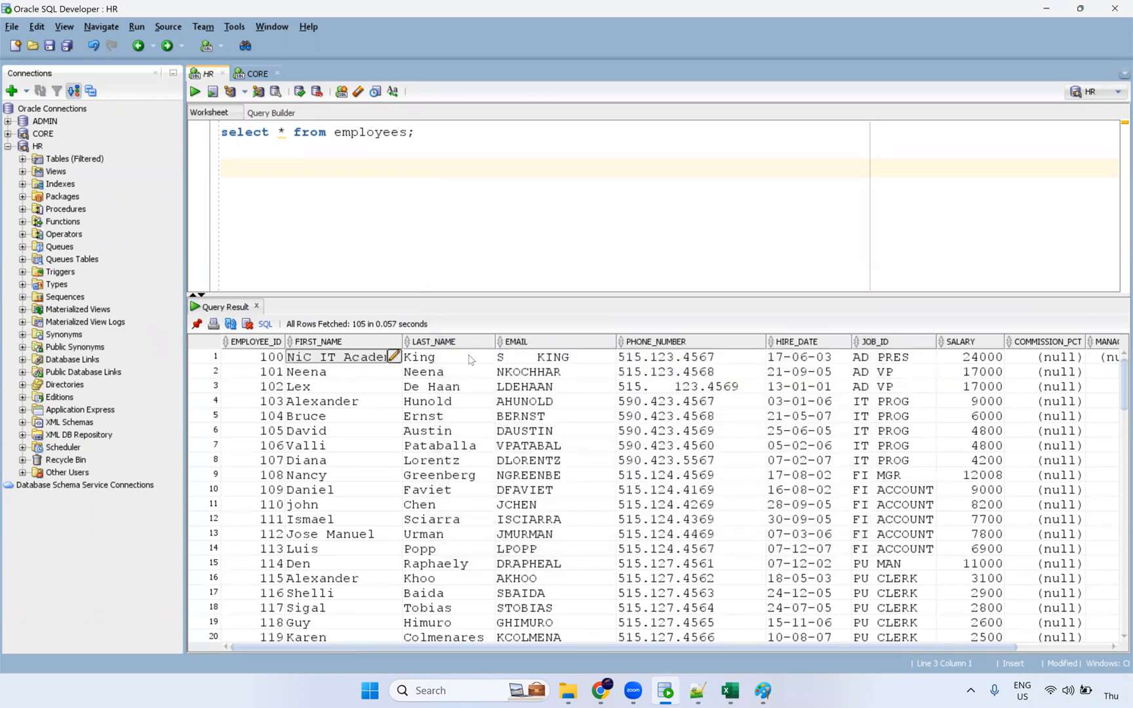
left_click(394, 356)
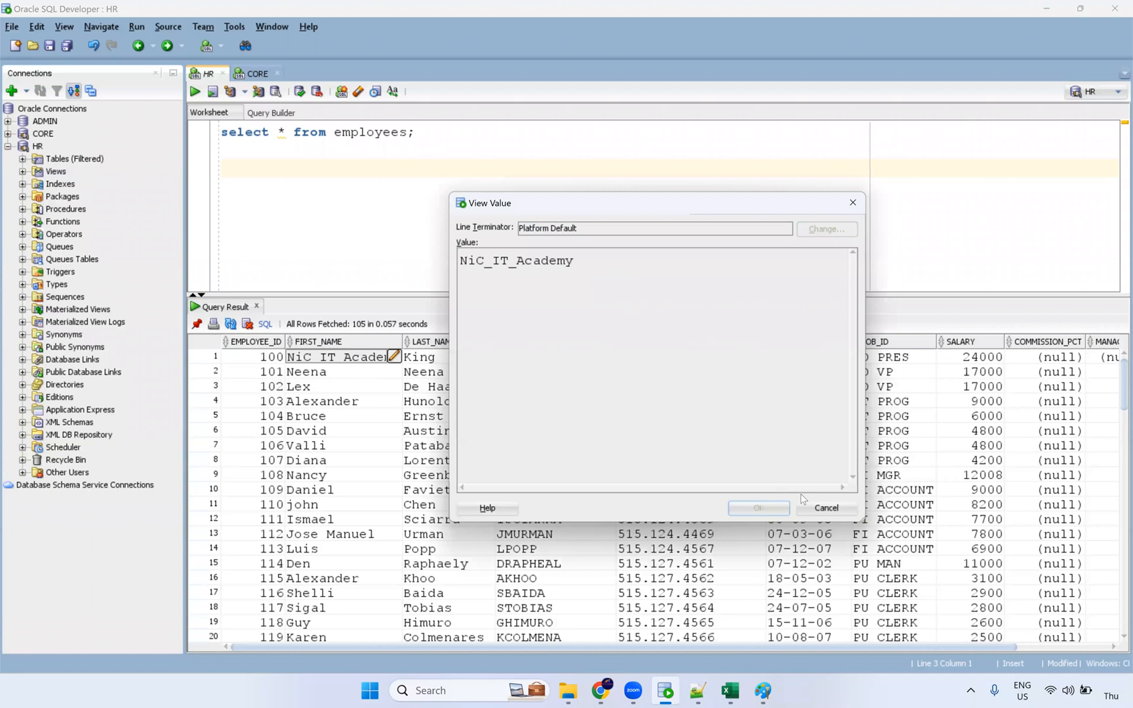
left_click(825, 507)
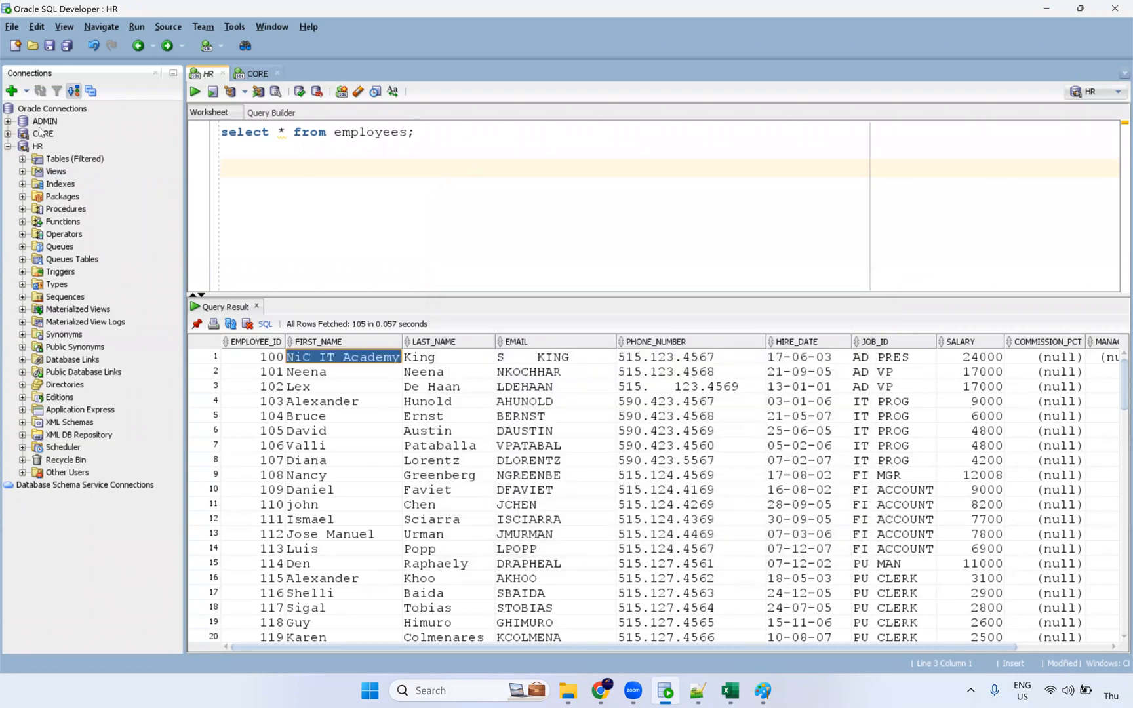
left_click(22, 158)
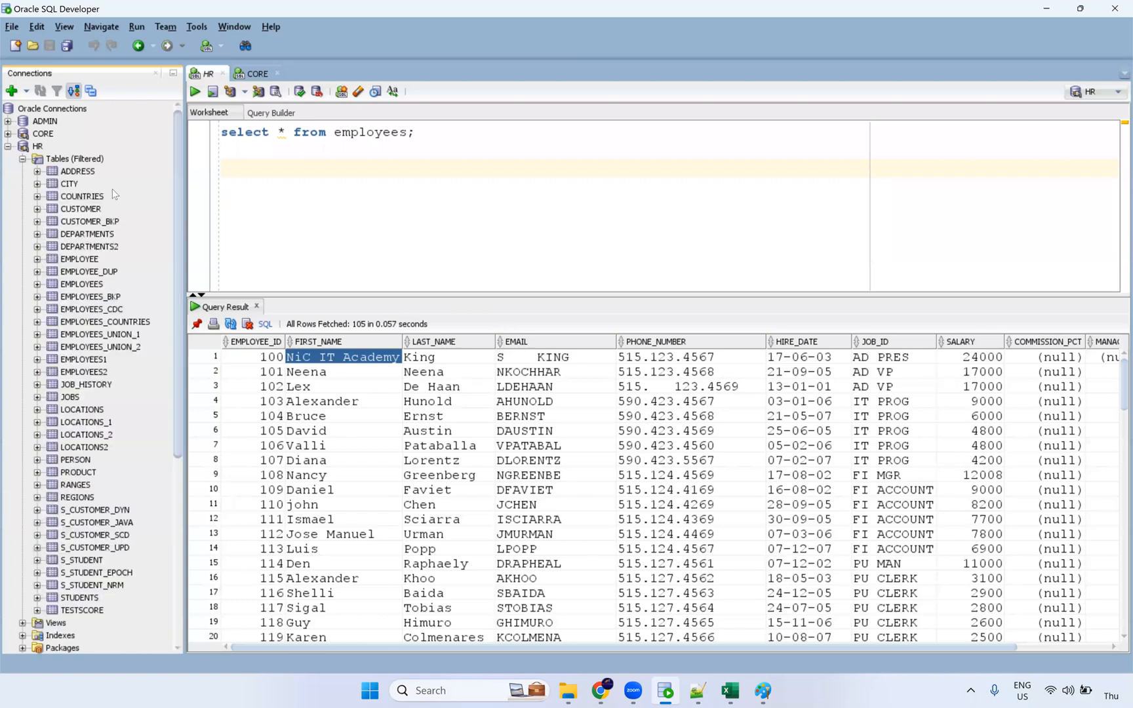
Step: Open the EMPLOYEES table's Data tab and begin editing row 1's first name
left_click(98, 284)
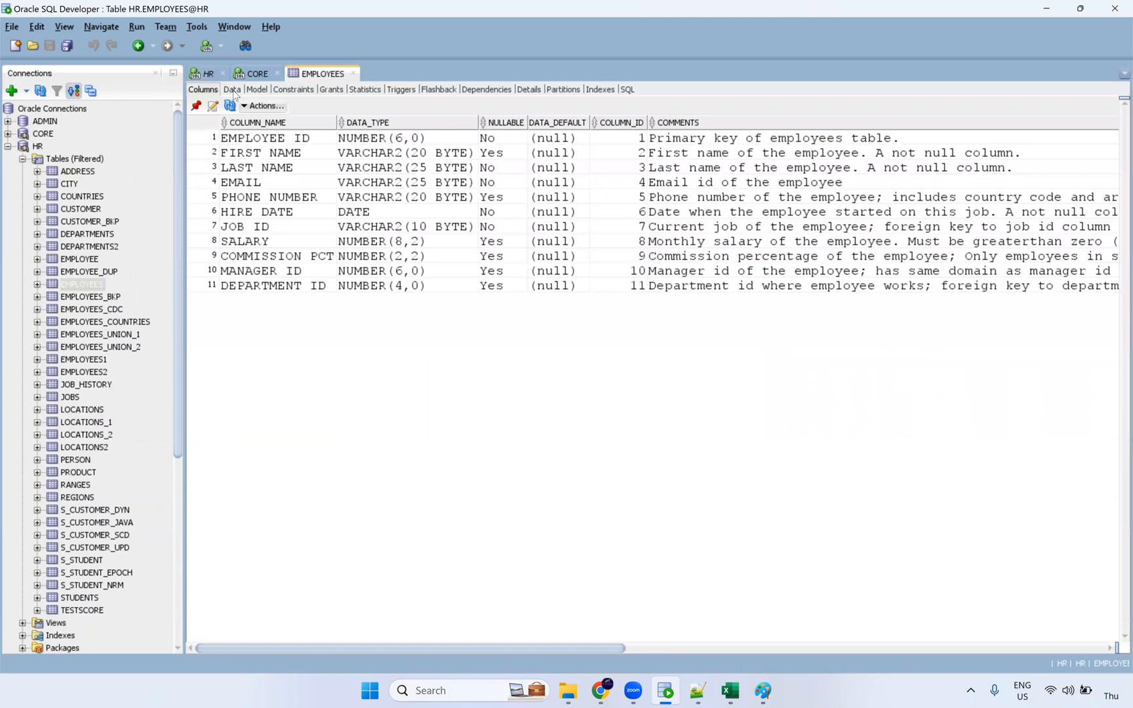
left_click(233, 90)
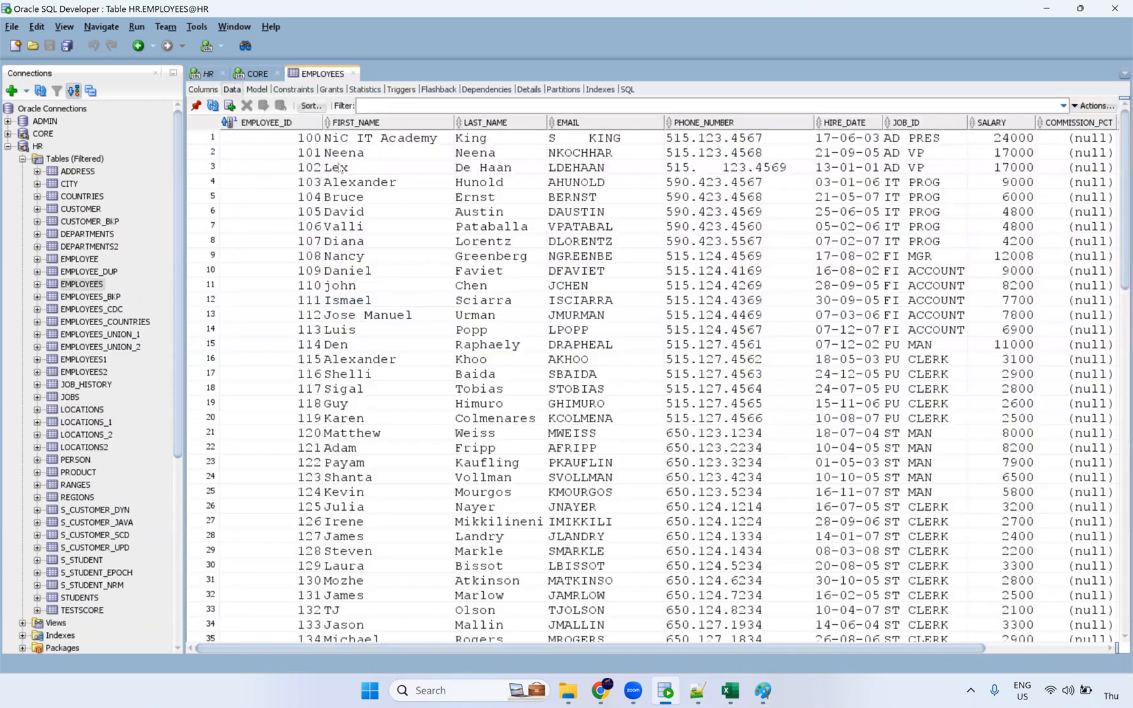
left_click(431, 140)
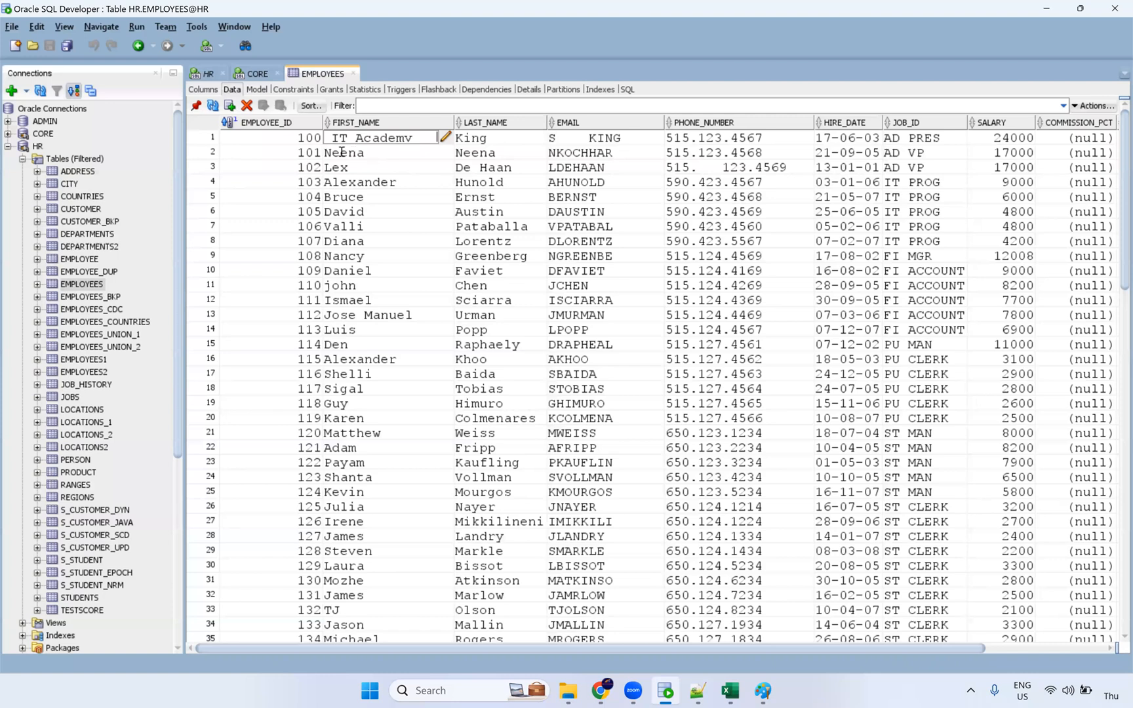
left_click(377, 157)
Step: Pad row 2's LAST_NAME value with leading spaces
double_click(397, 151)
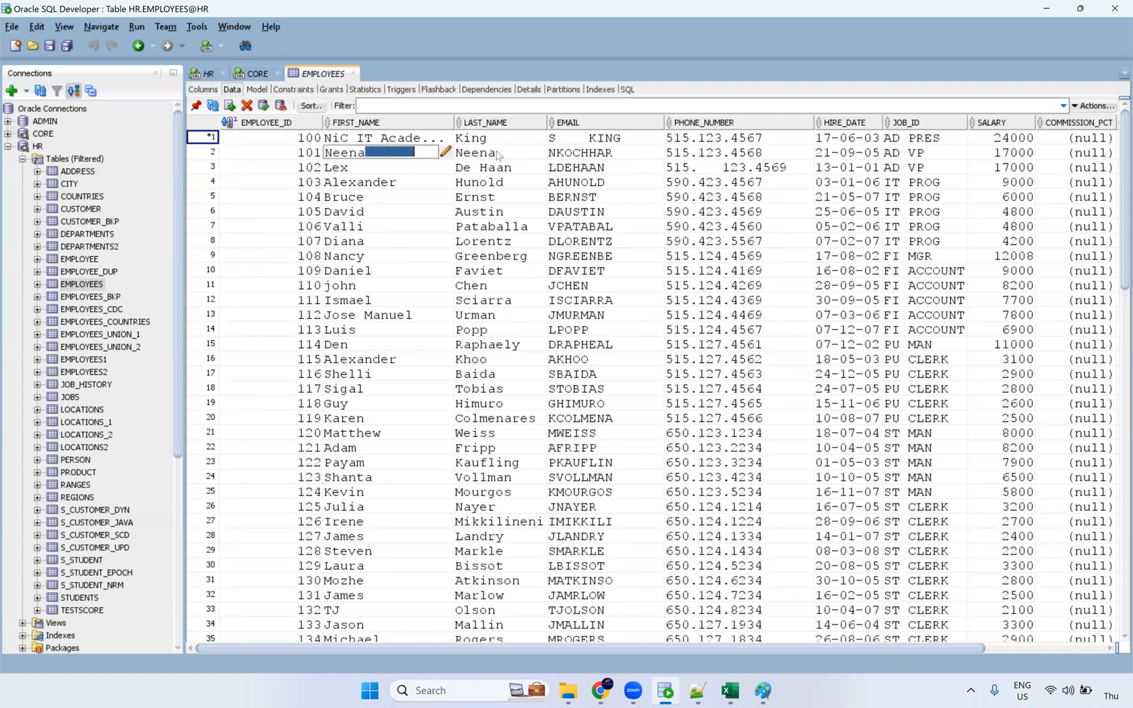
left_click(472, 155)
double_click(457, 154)
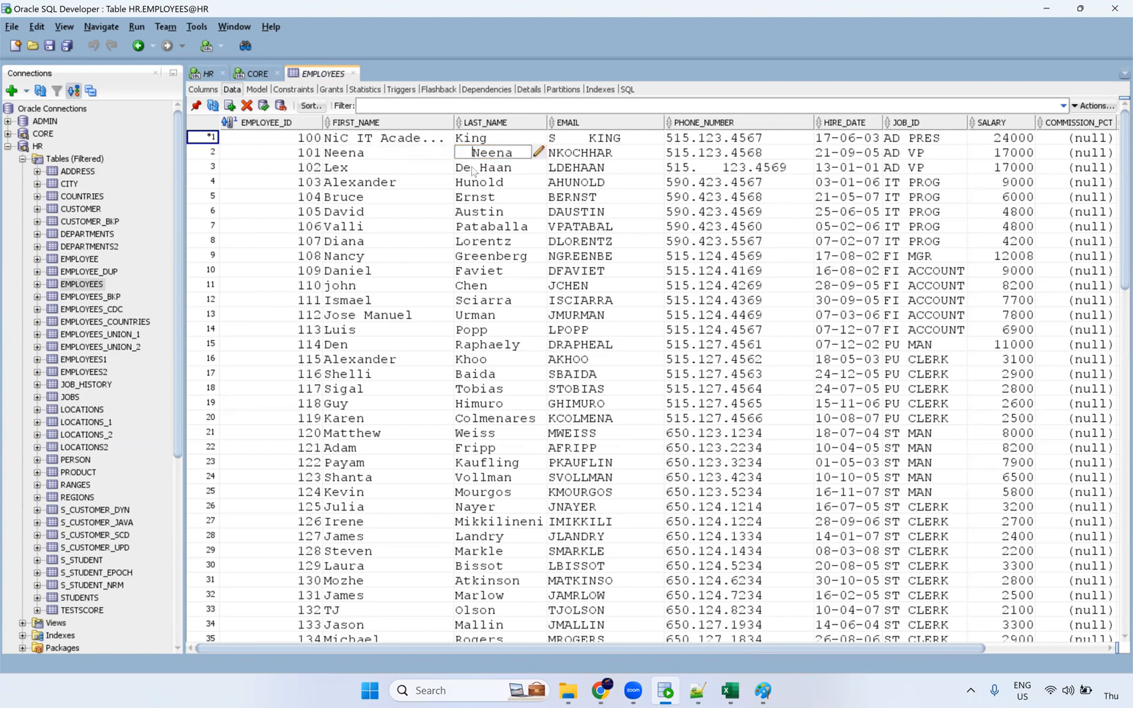
left_click(475, 183)
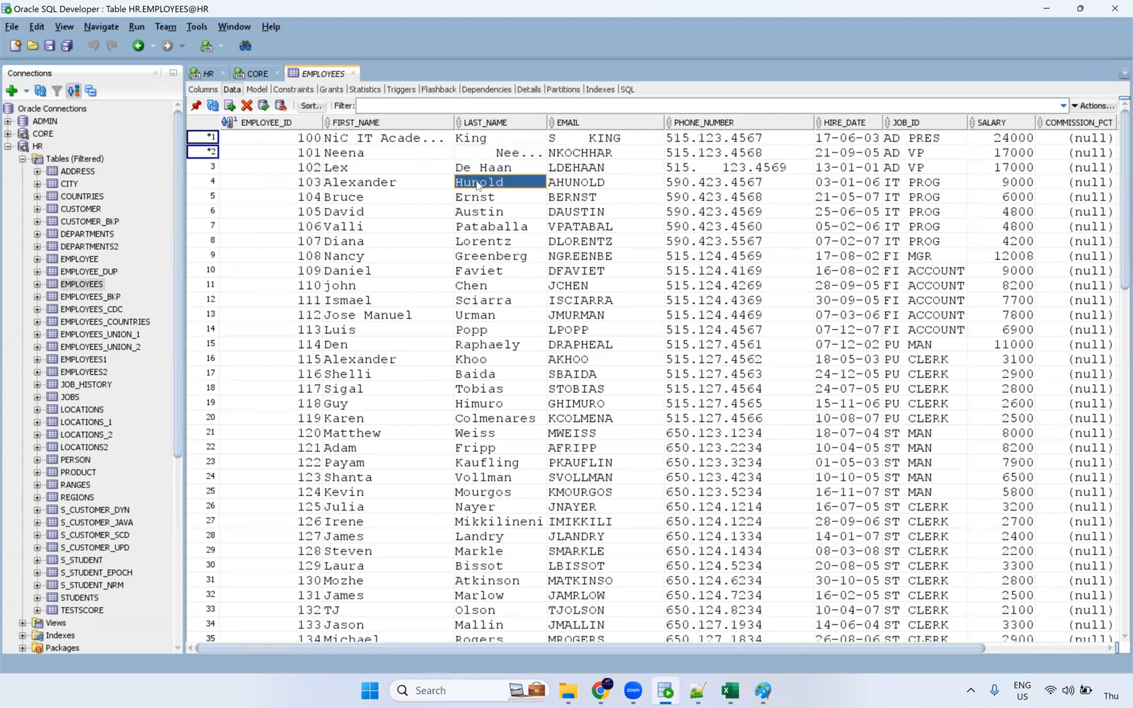
left_click(720, 173)
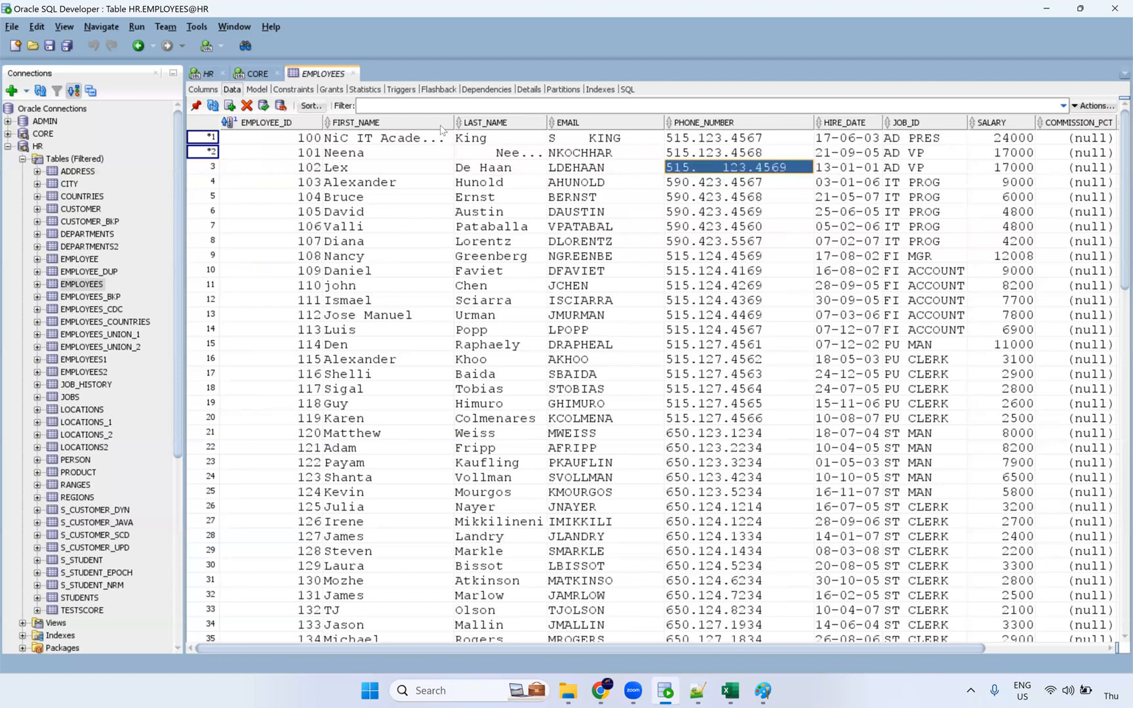
left_click(518, 139)
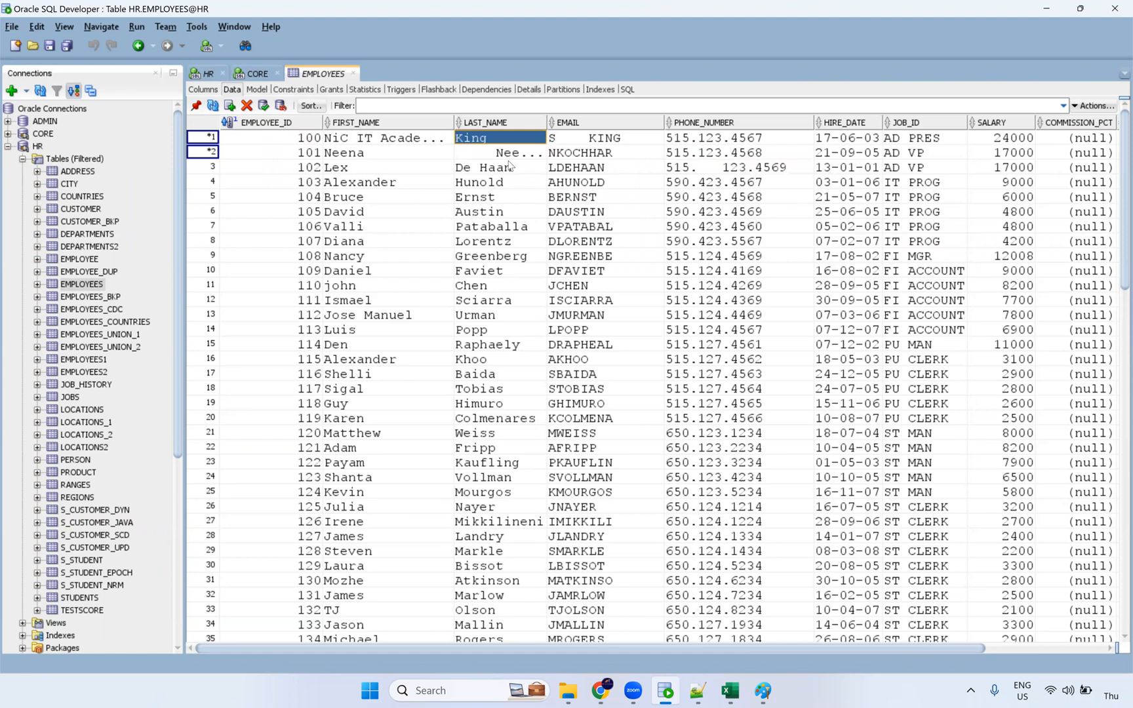
Step: Change row 1's FIRST_NAME to NiC$IT$Academy and commit the edited rows
left_click(367, 140)
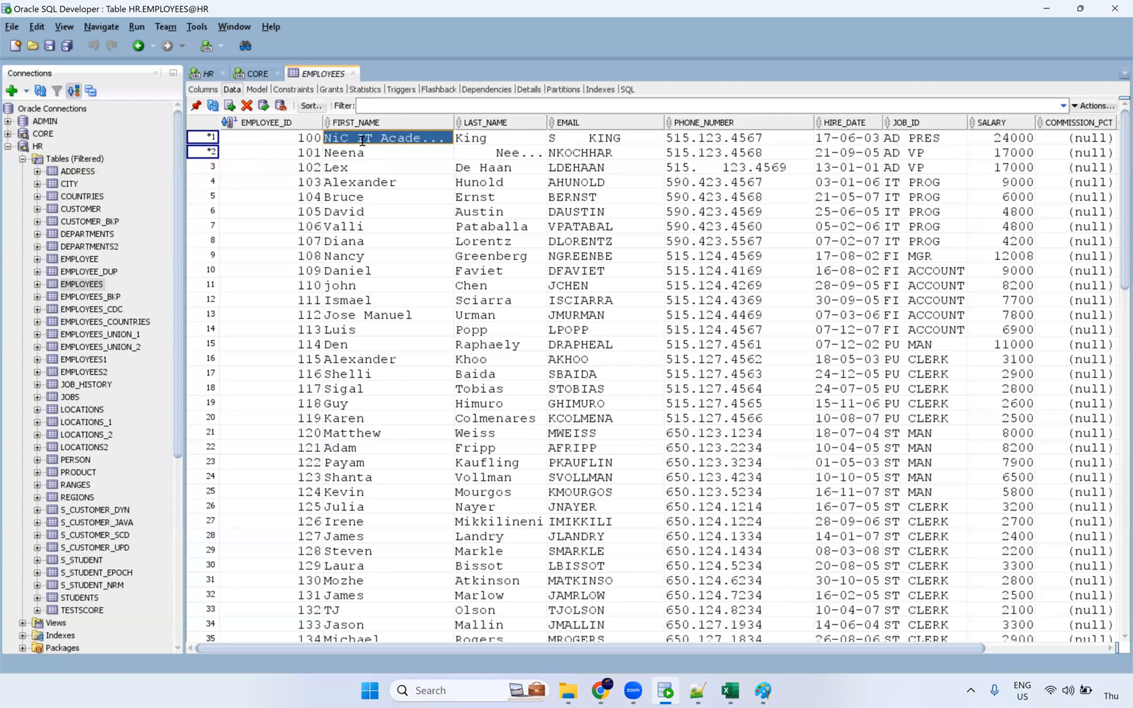
double_click(362, 140)
type("S")
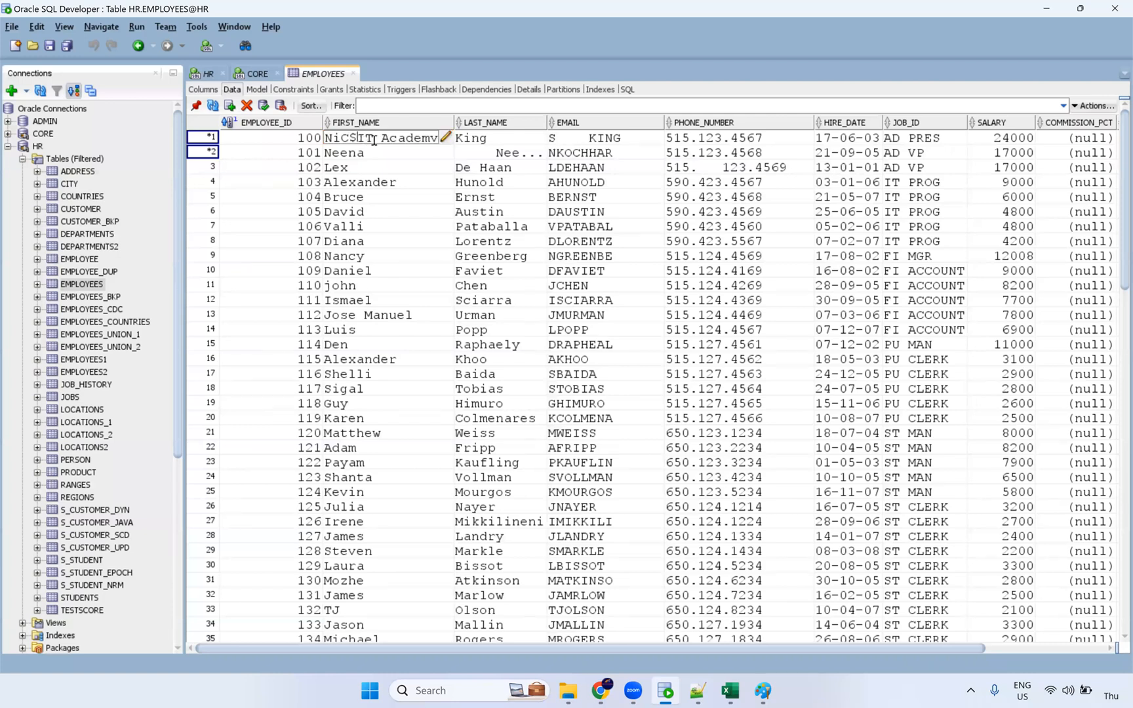
key("BackSpace")
type("S")
left_click(384, 169)
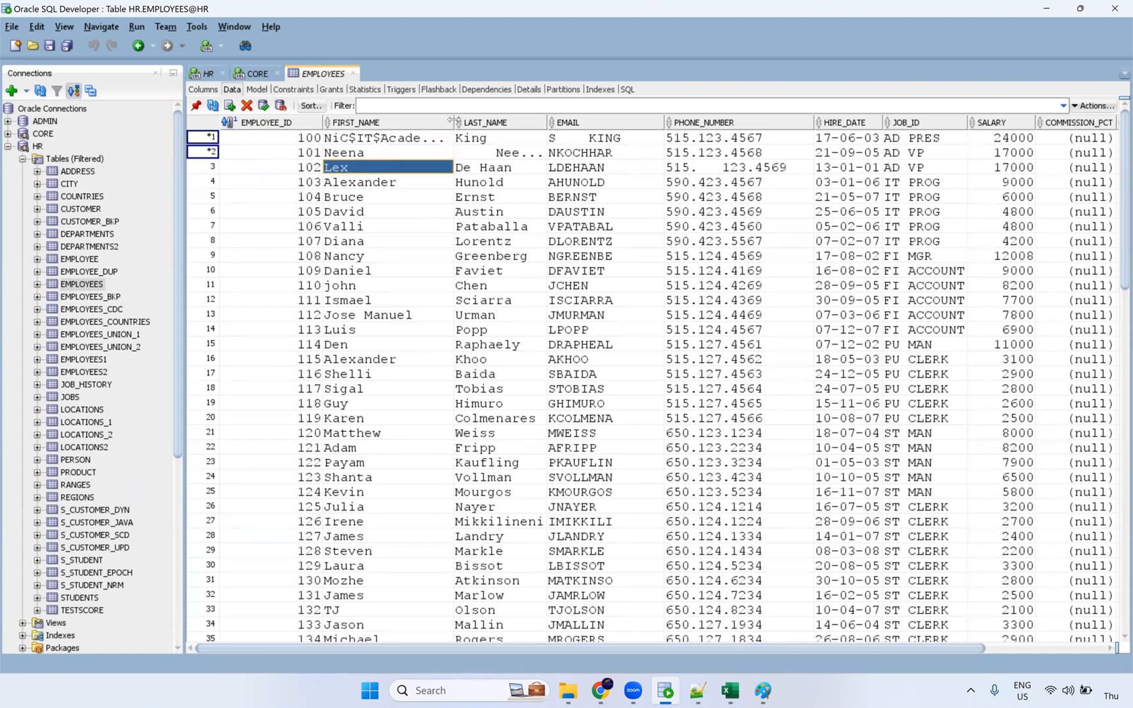
left_click(404, 144)
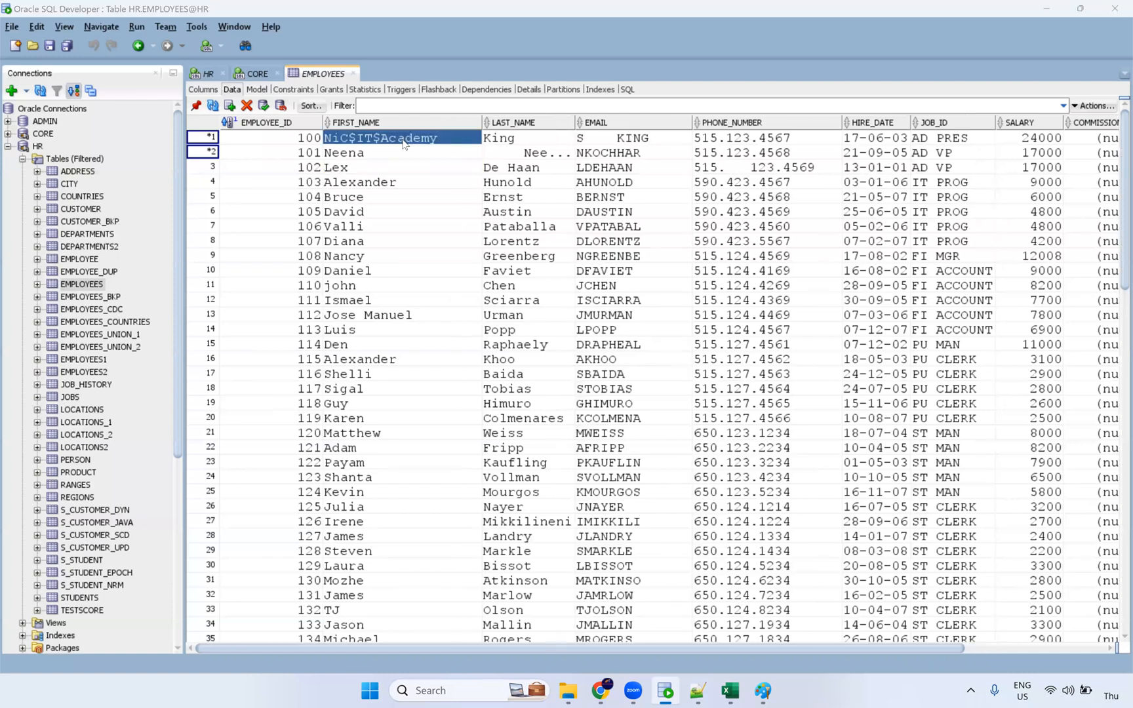
left_click(264, 105)
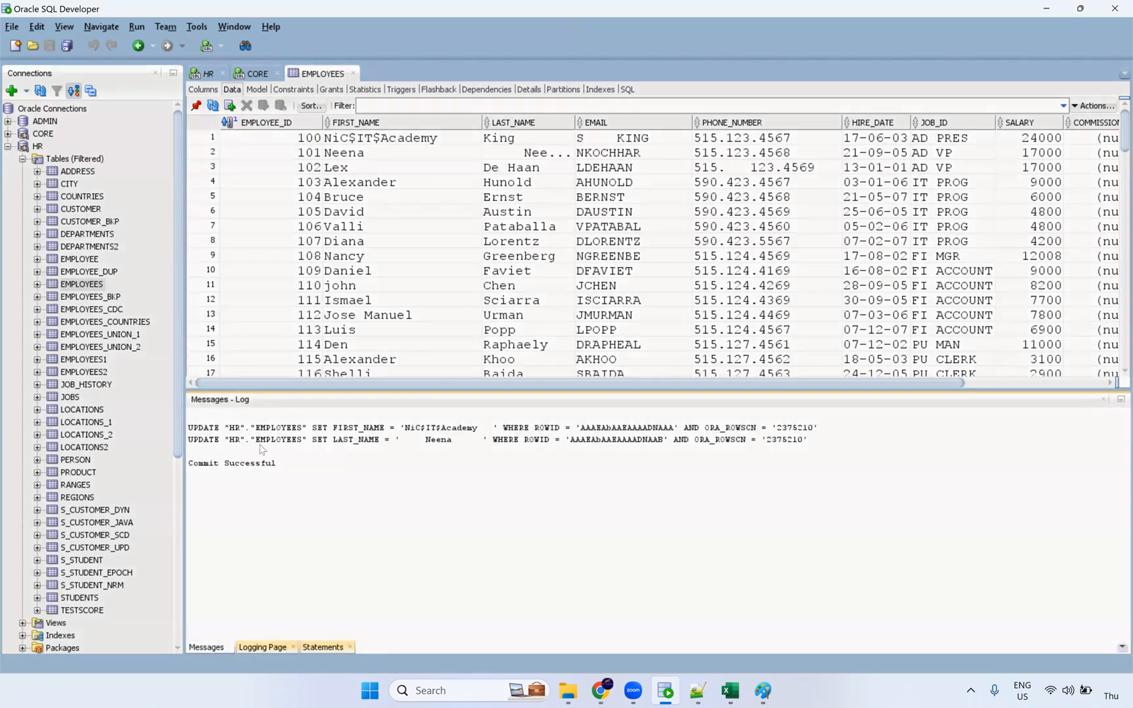
Step: Add trailing spaces to row 2's EMAIL and commit the change with F11
left_click(1103, 403)
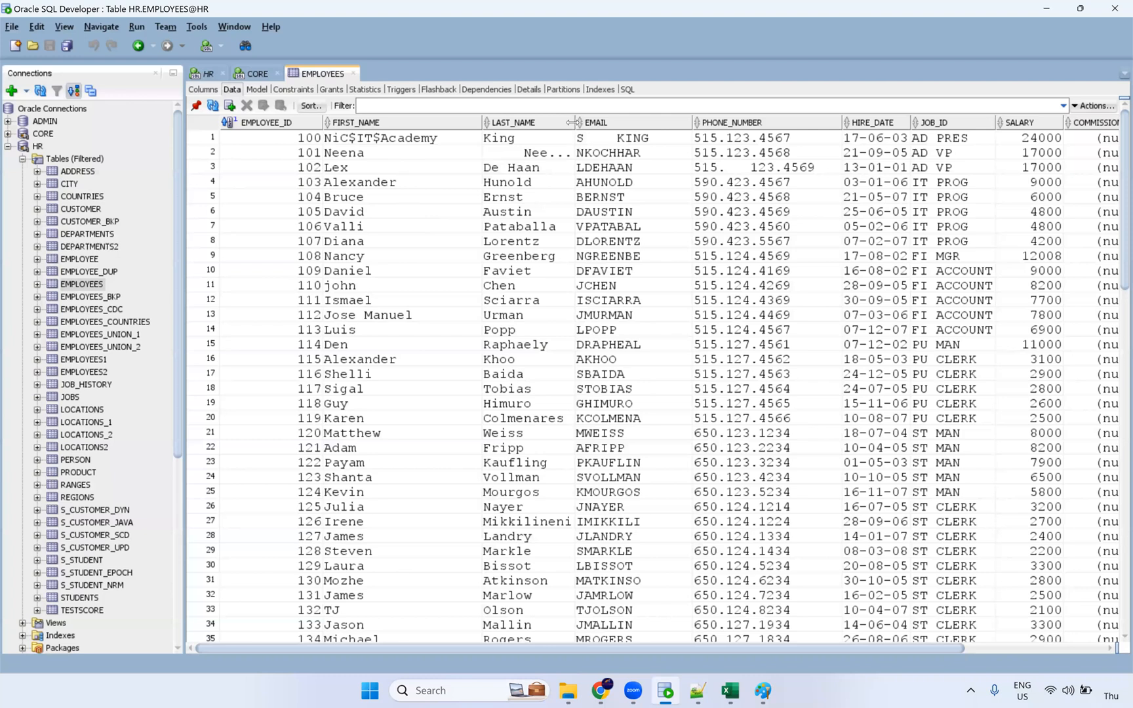
left_click_drag(575, 122, 585, 255)
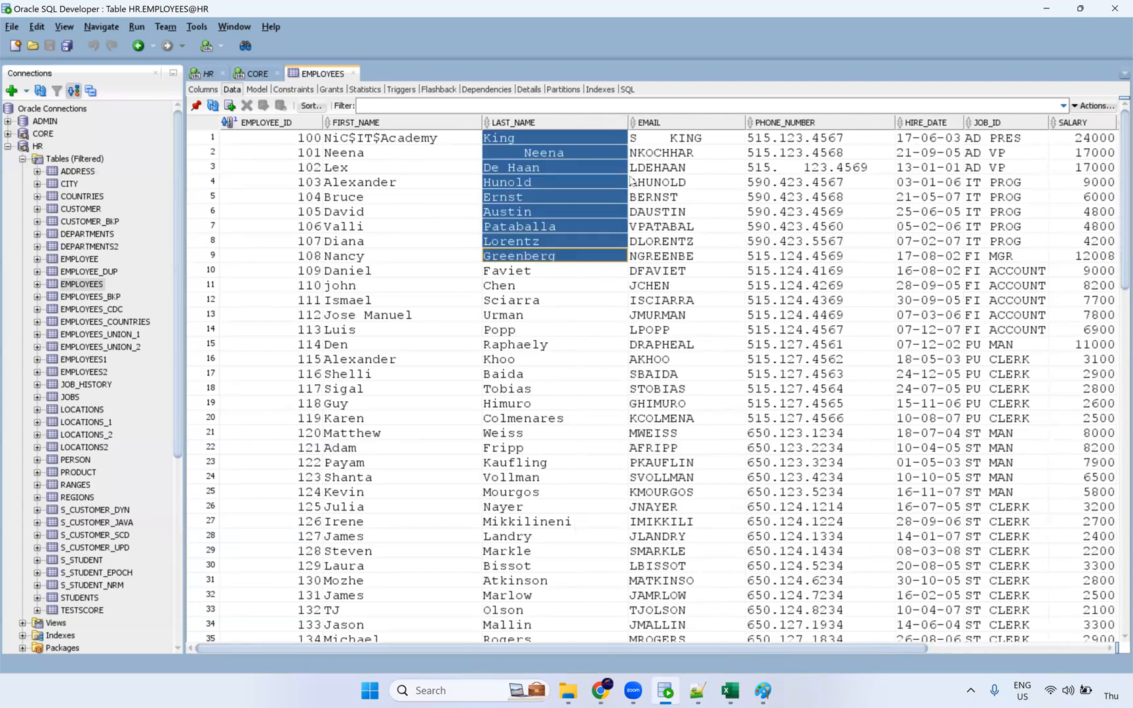
double_click(697, 154)
key("End")
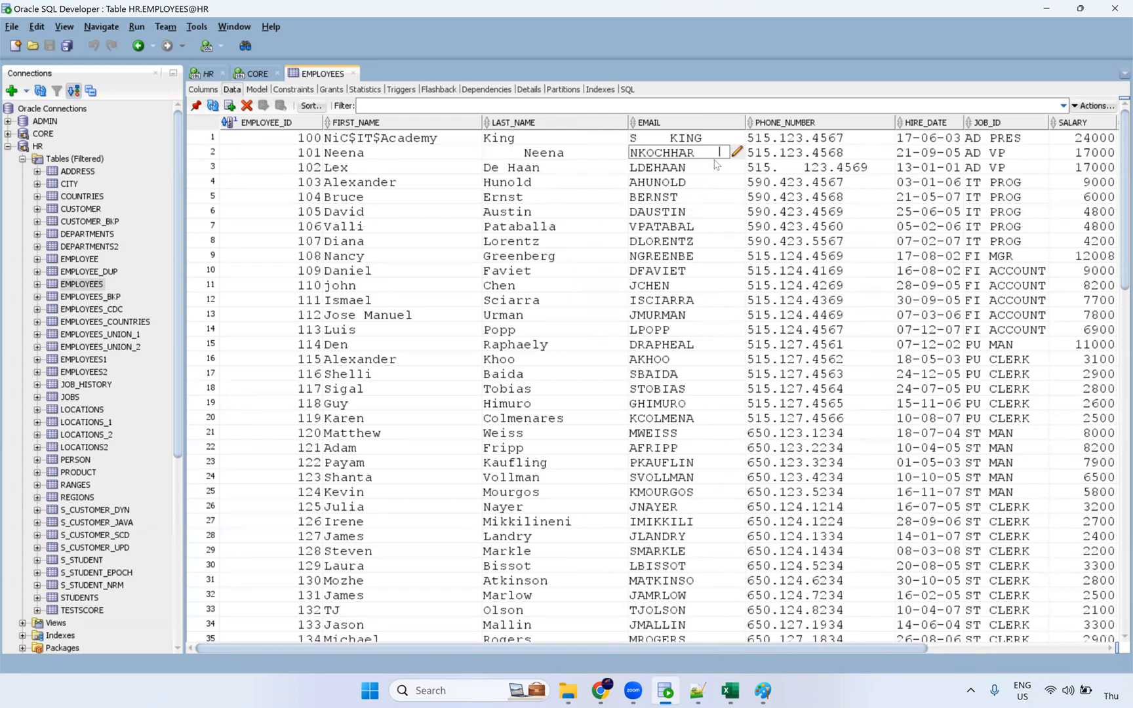
key("Return")
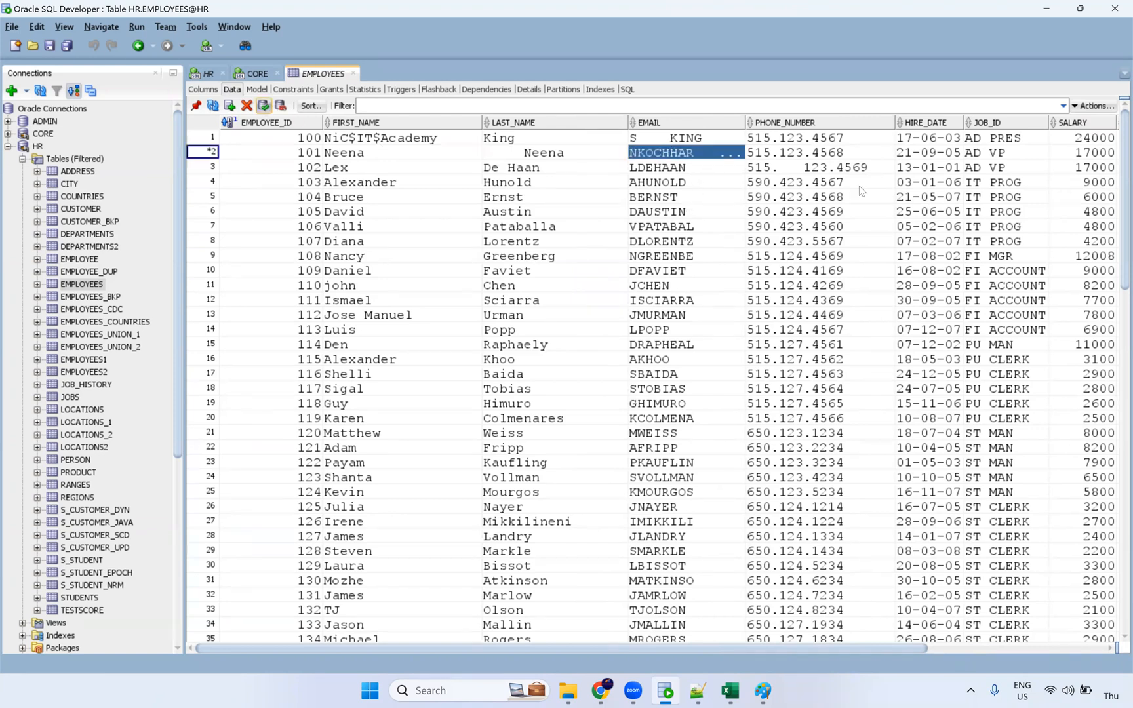
key("F11")
left_click(1103, 400)
Step: Edit row 1's JOB_ID to a padded value and try committing it, which is rejected
left_click_drag(346, 139, 451, 358)
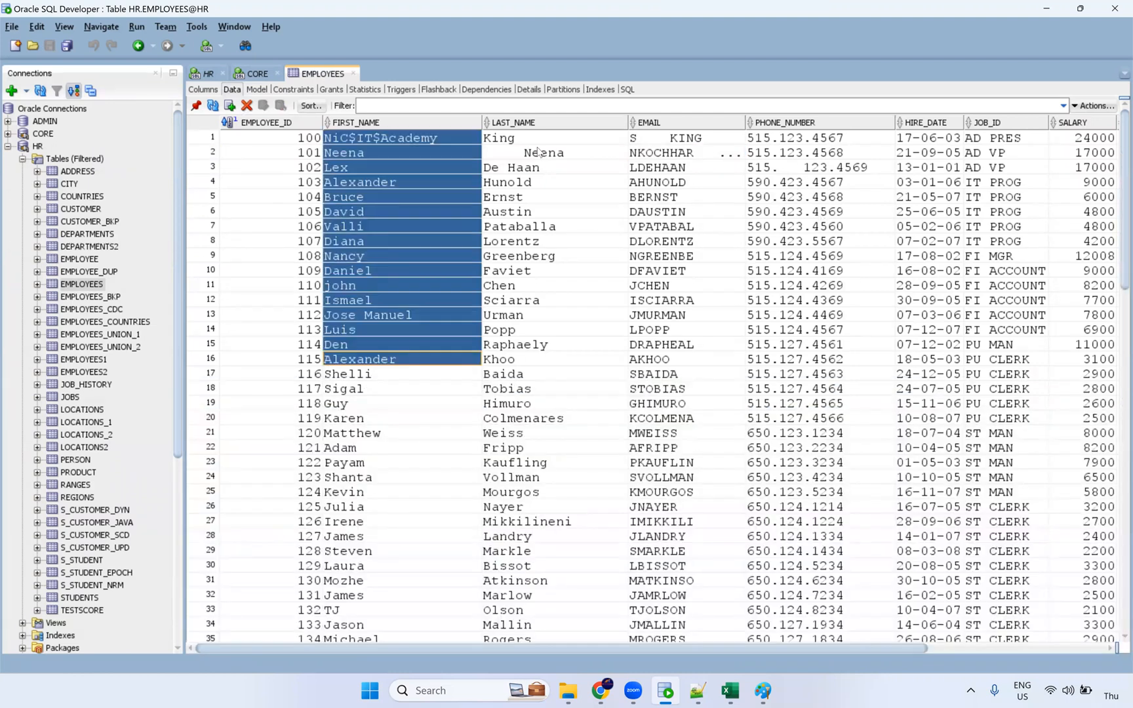
left_click_drag(540, 152, 549, 360)
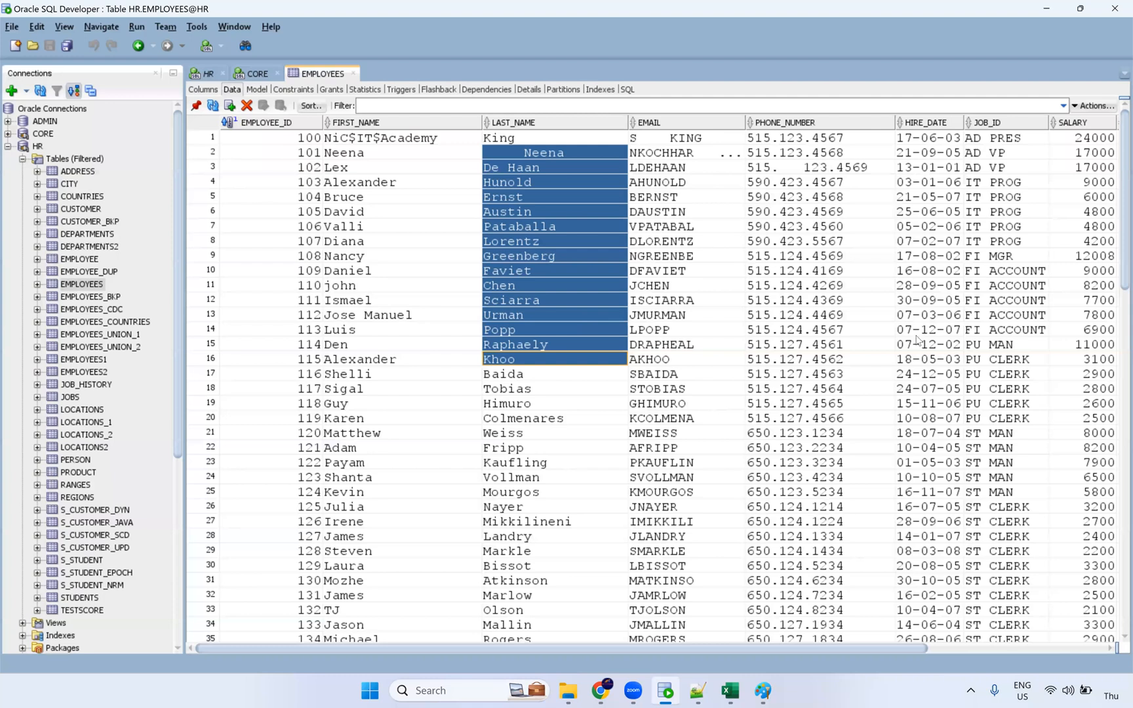
left_click_drag(1003, 139, 968, 433)
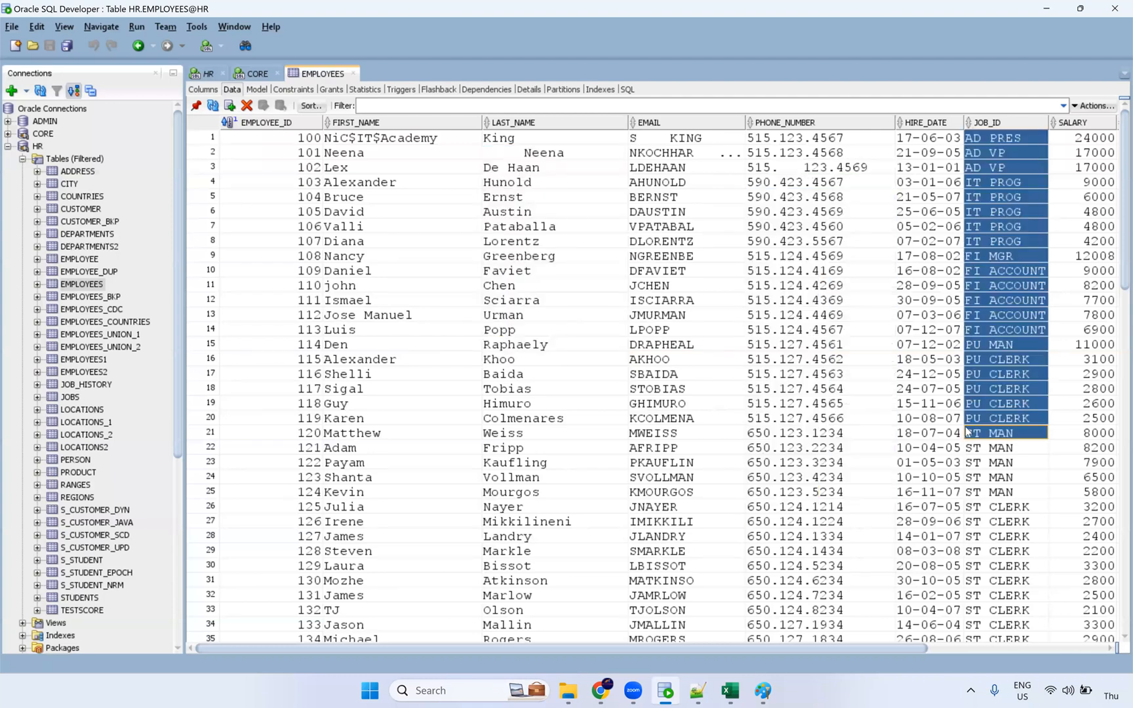
left_click(989, 141)
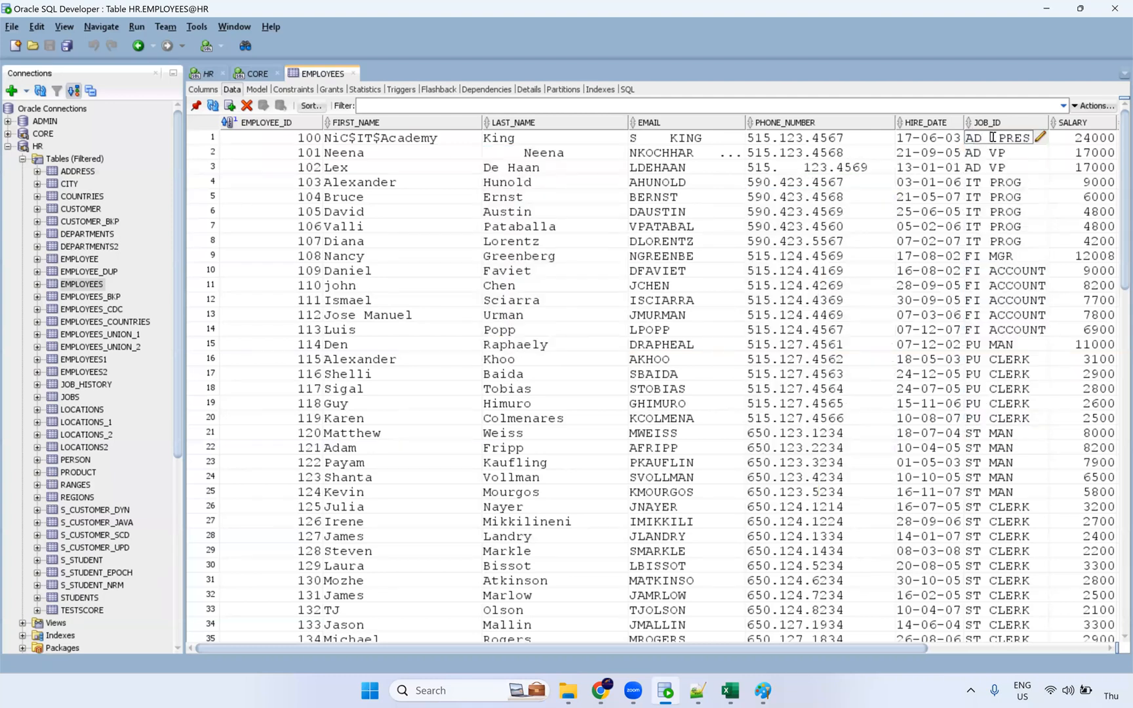
key("BackSpace")
key("BackSpace")
key("BackSpace")
key("BackSpace")
type("D")
left_click(1035, 228)
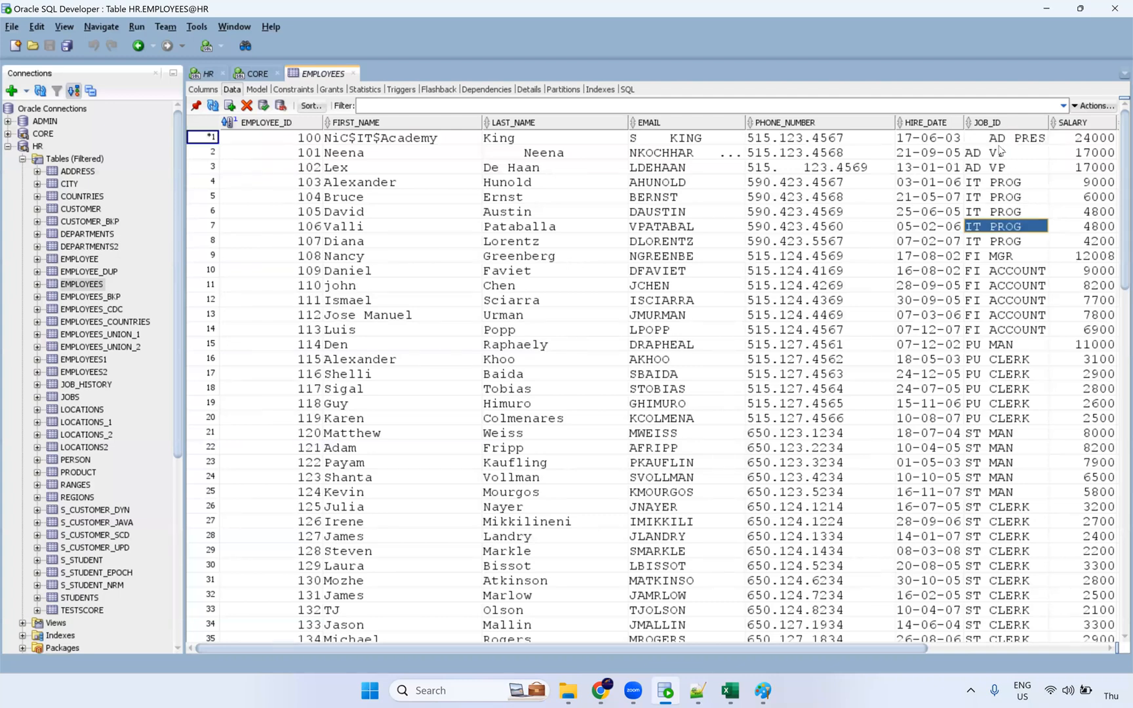
left_click(357, 318)
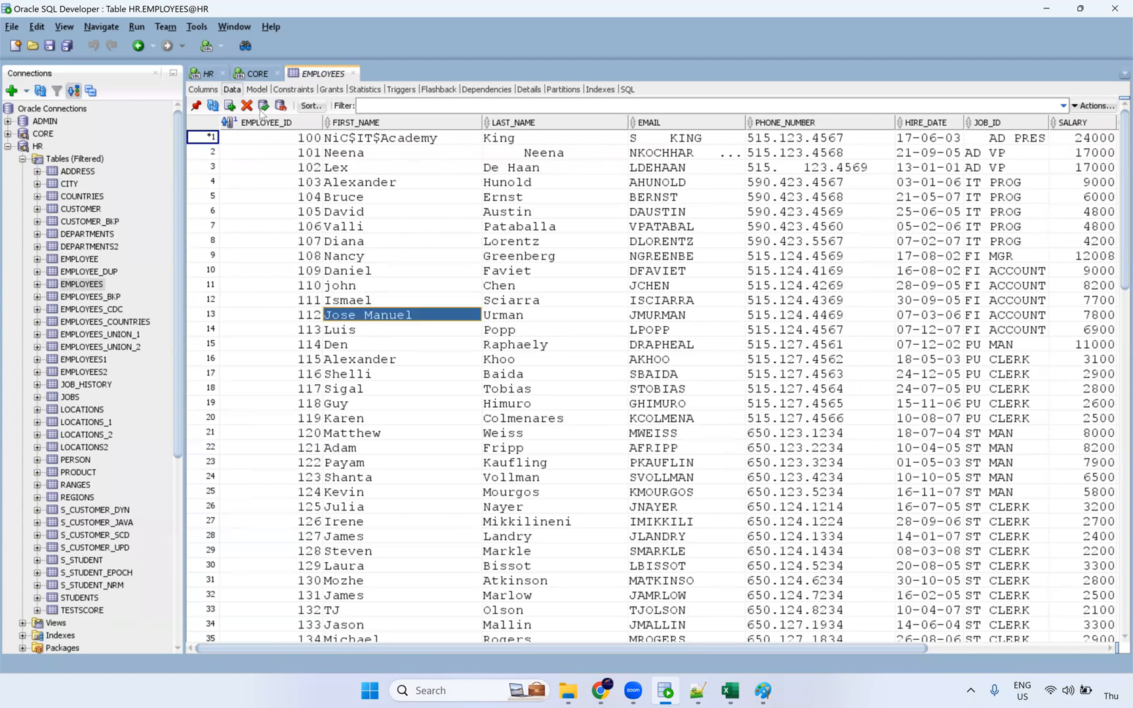
key("F11")
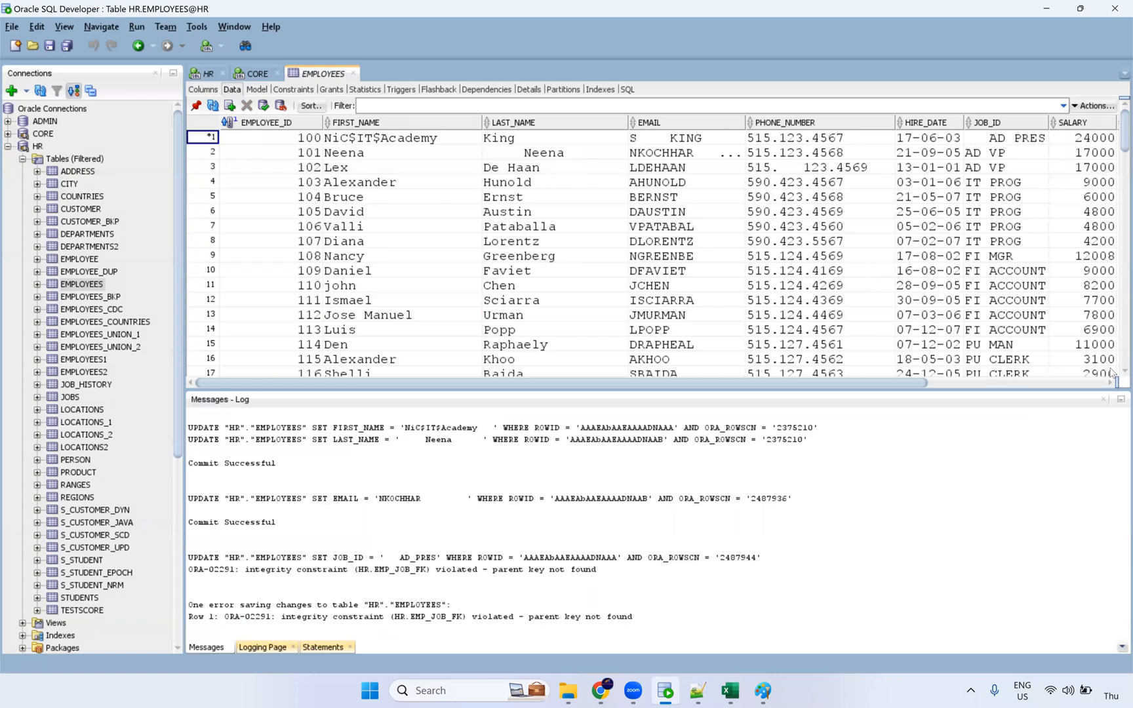
left_click(1104, 400)
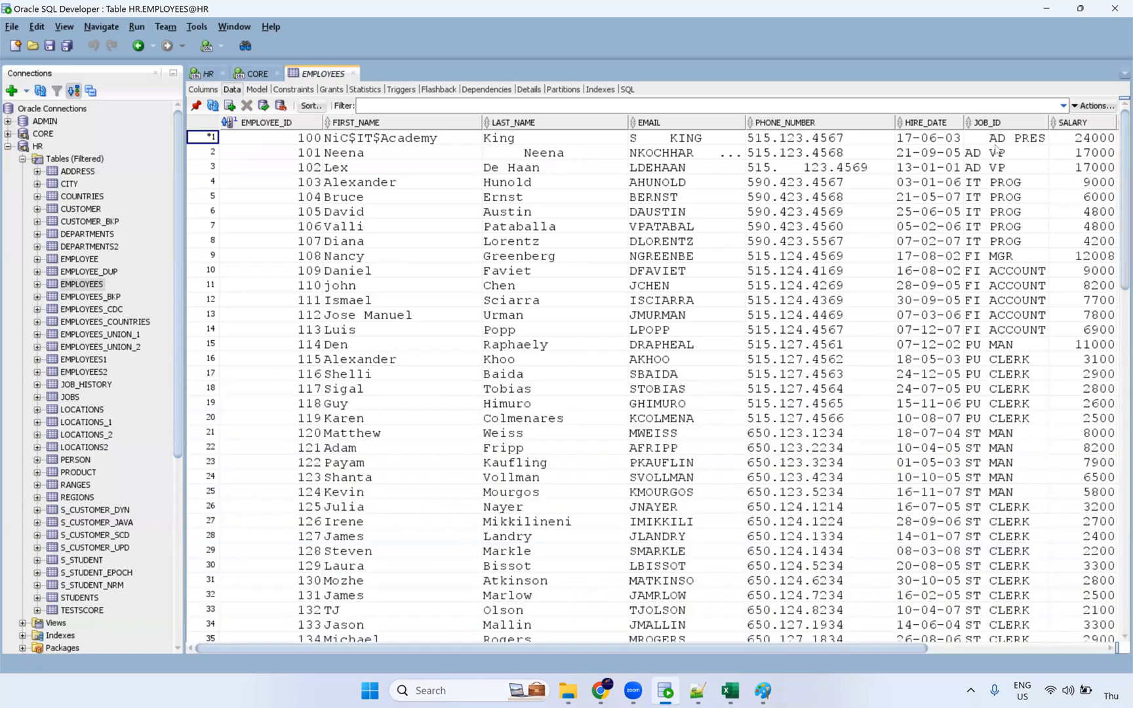
Step: Restore row 1's JOB_ID to AD_PRES, commit, and move to the Informatica login page
left_click(990, 139)
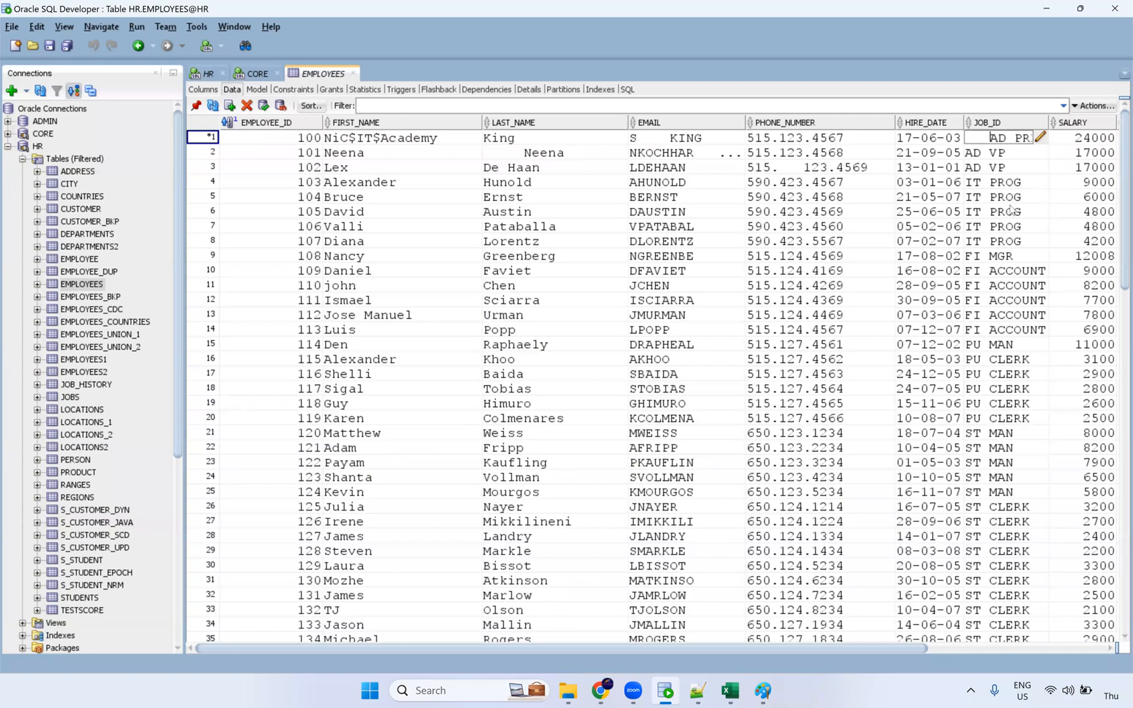
left_click(1014, 163)
left_click(1014, 152)
left_click(1014, 140)
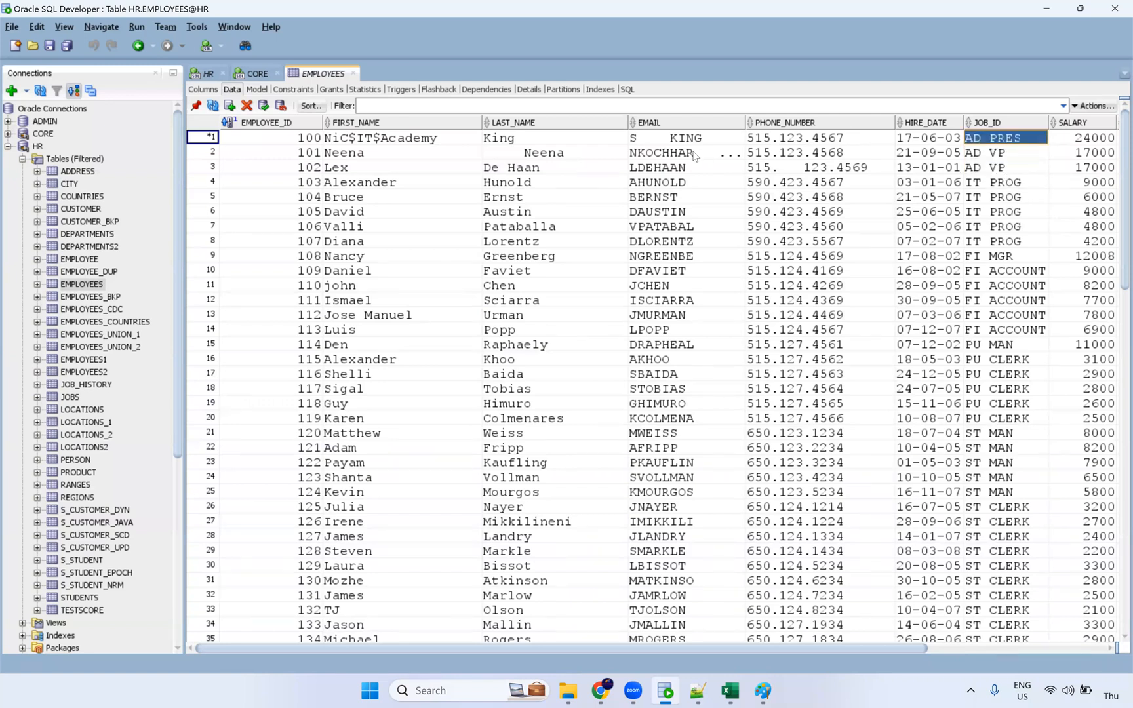
left_click(264, 106)
left_click(1106, 400)
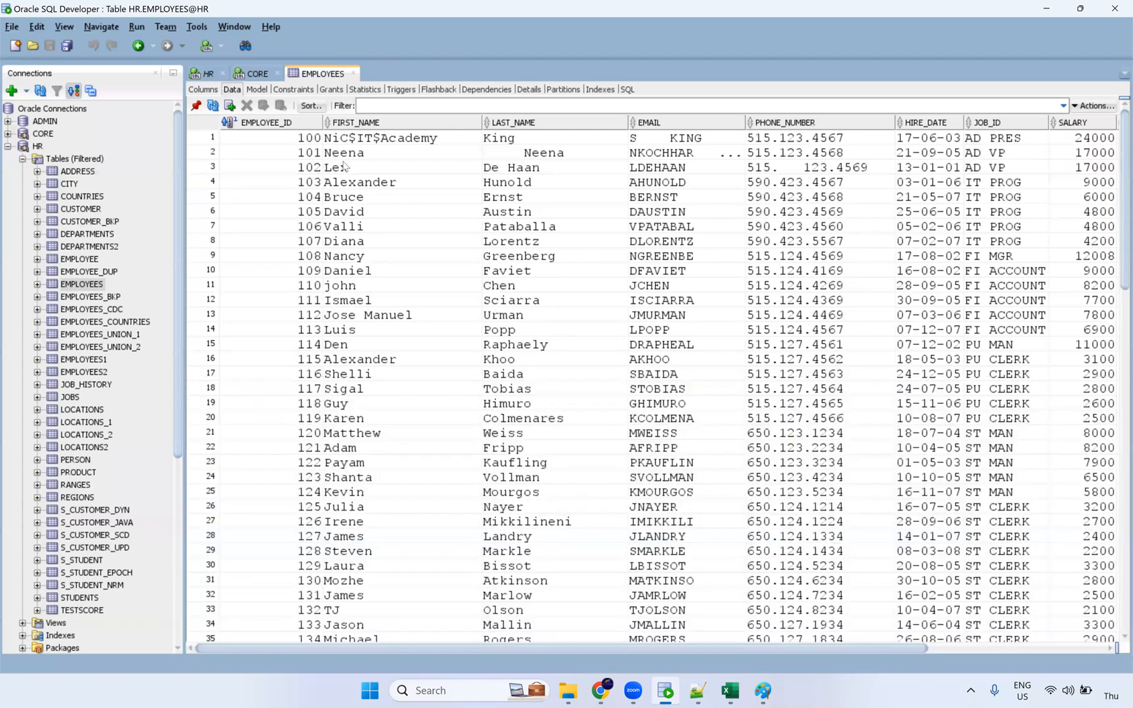
left_click_drag(386, 156, 410, 166)
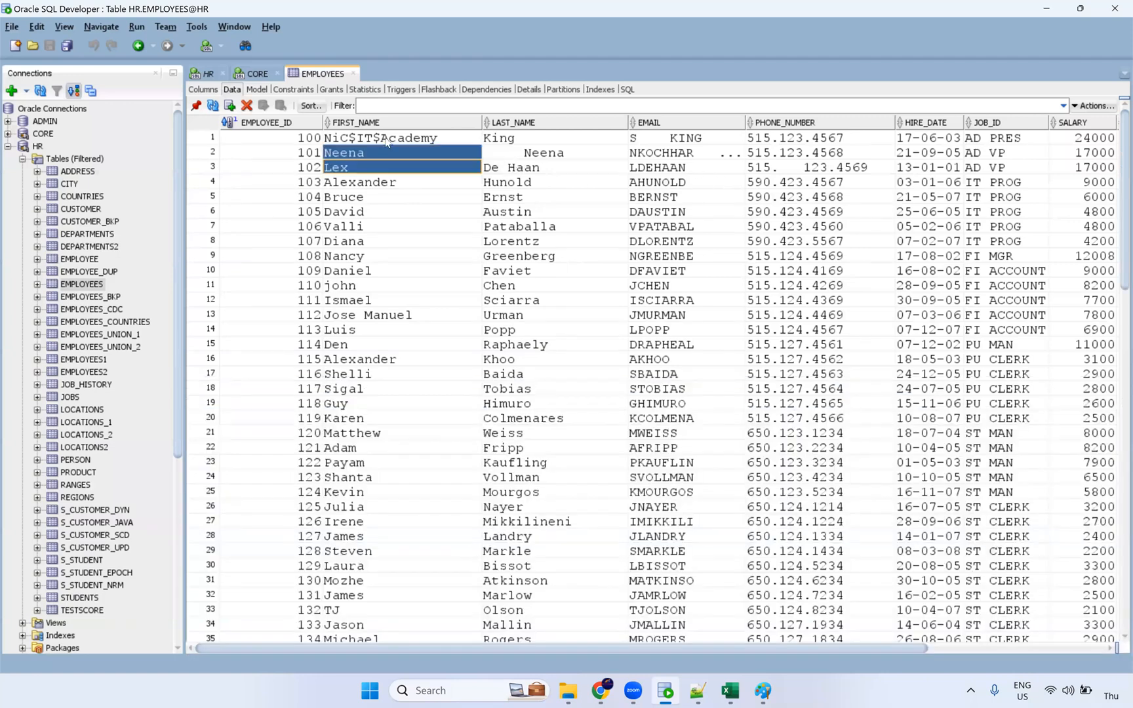
left_click(602, 690)
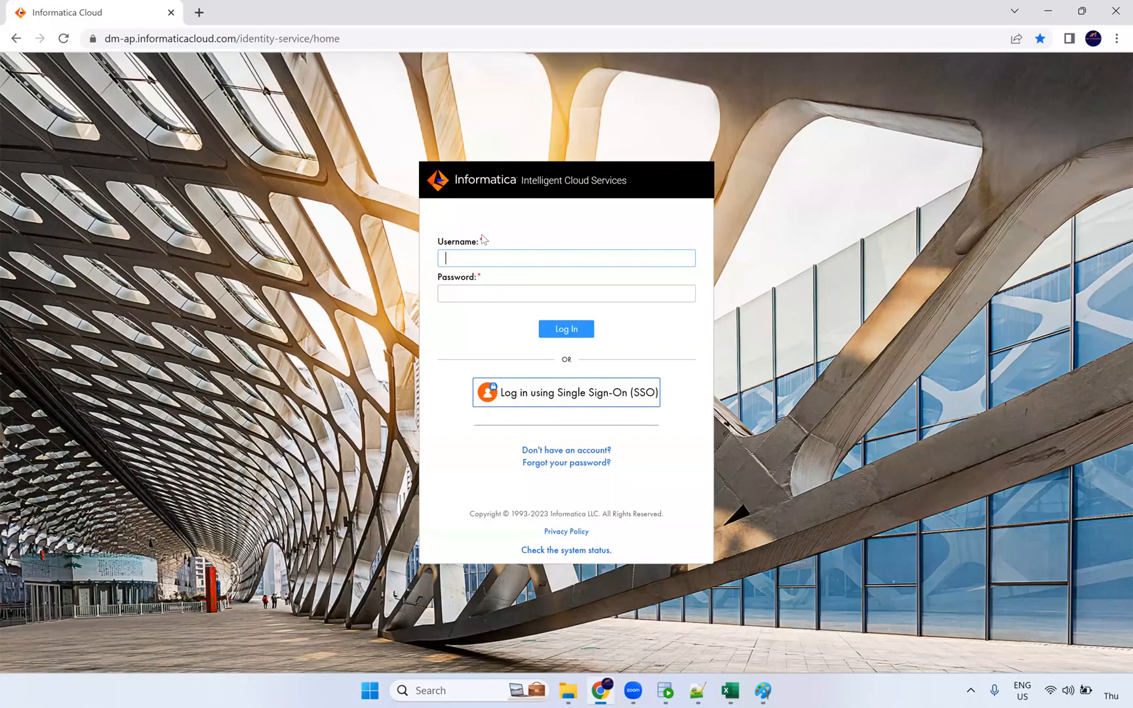
Step: Sign in with the account username and saved password, then bring the Paint sketch forward
key("Tab")
key("Return")
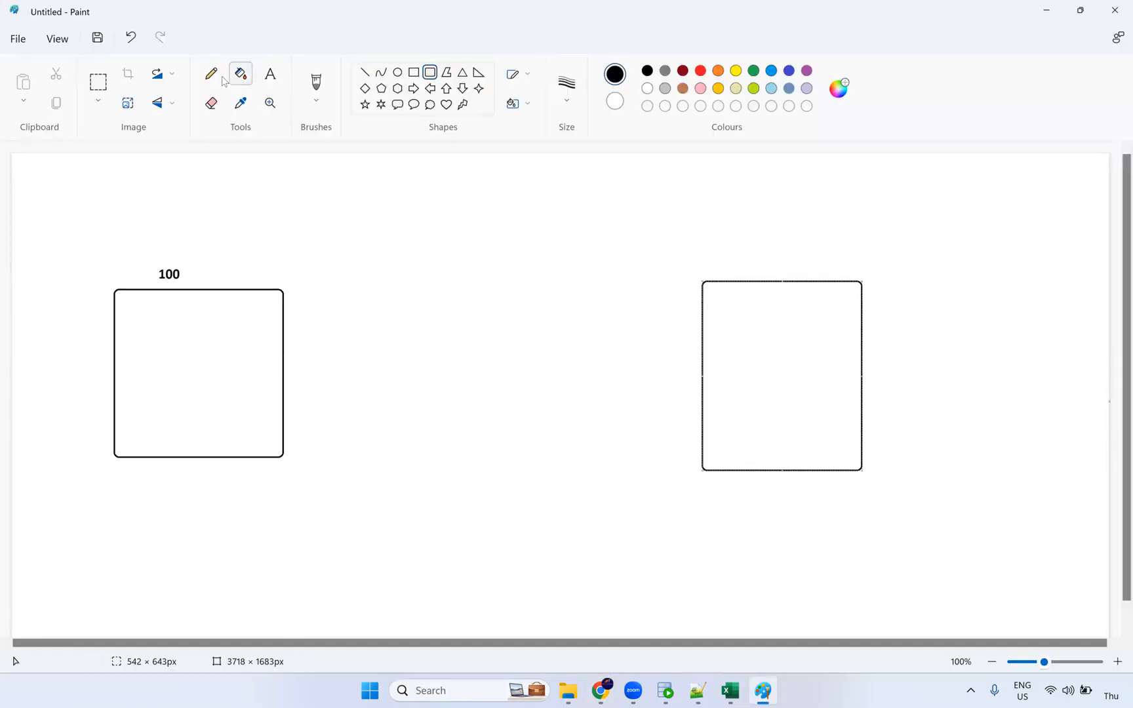
left_click(211, 73)
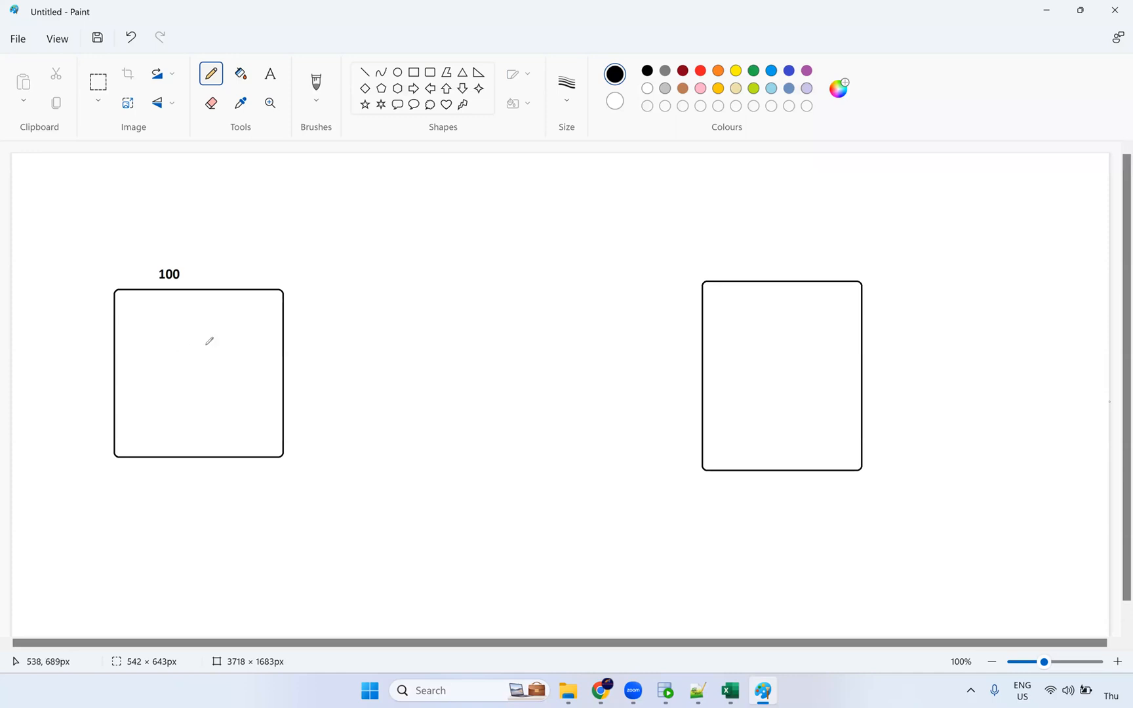
Step: Pencil an arrow from the 100 box through three small boxes, undoing the stray final stroke
mouse_move(233, 368)
left_mouse_down()
mouse_move(342, 346)
mouse_move(447, 359)
left_mouse_up()
left_click_drag(444, 349, 425, 371)
mouse_move(466, 329)
left_mouse_down()
mouse_move(465, 391)
mouse_move(510, 403)
mouse_move(517, 338)
mouse_move(467, 331)
left_mouse_up()
mouse_move(545, 319)
left_mouse_down()
mouse_move(547, 414)
mouse_move(587, 318)
mouse_move(607, 341)
left_mouse_up()
mouse_move(608, 394)
left_mouse_down()
mouse_move(653, 392)
mouse_move(653, 322)
mouse_move(612, 322)
left_mouse_up()
left_click_drag(749, 369, 648, 361)
key("ctrl+z")
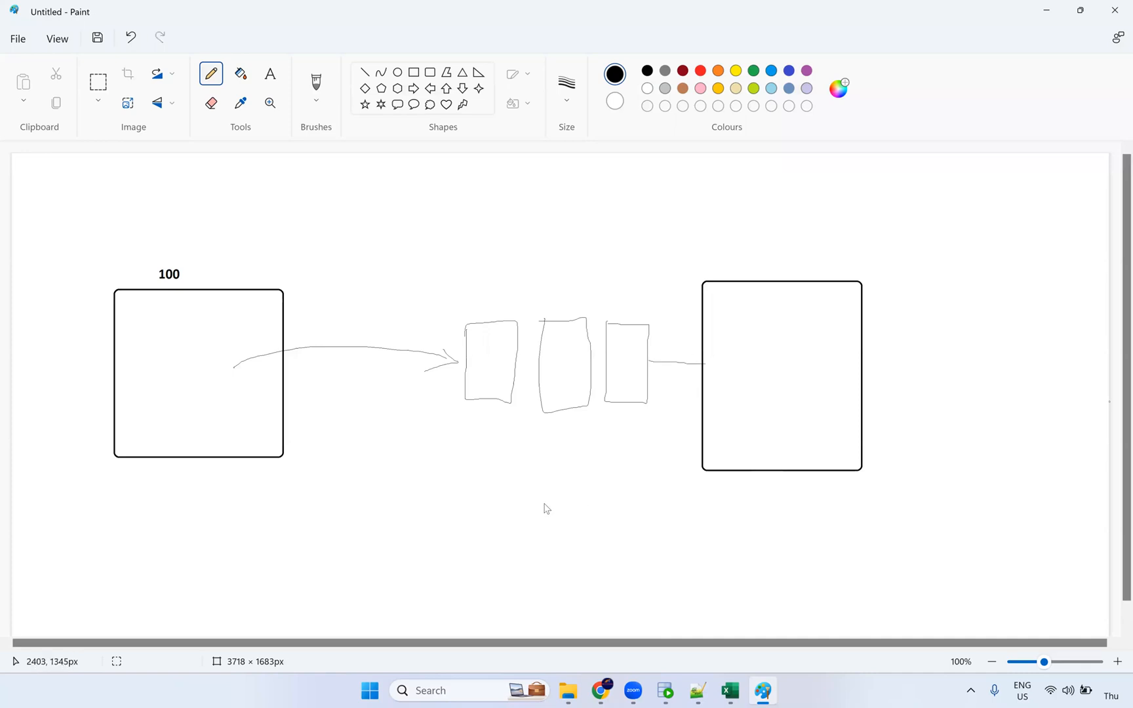
key("alt+Tab")
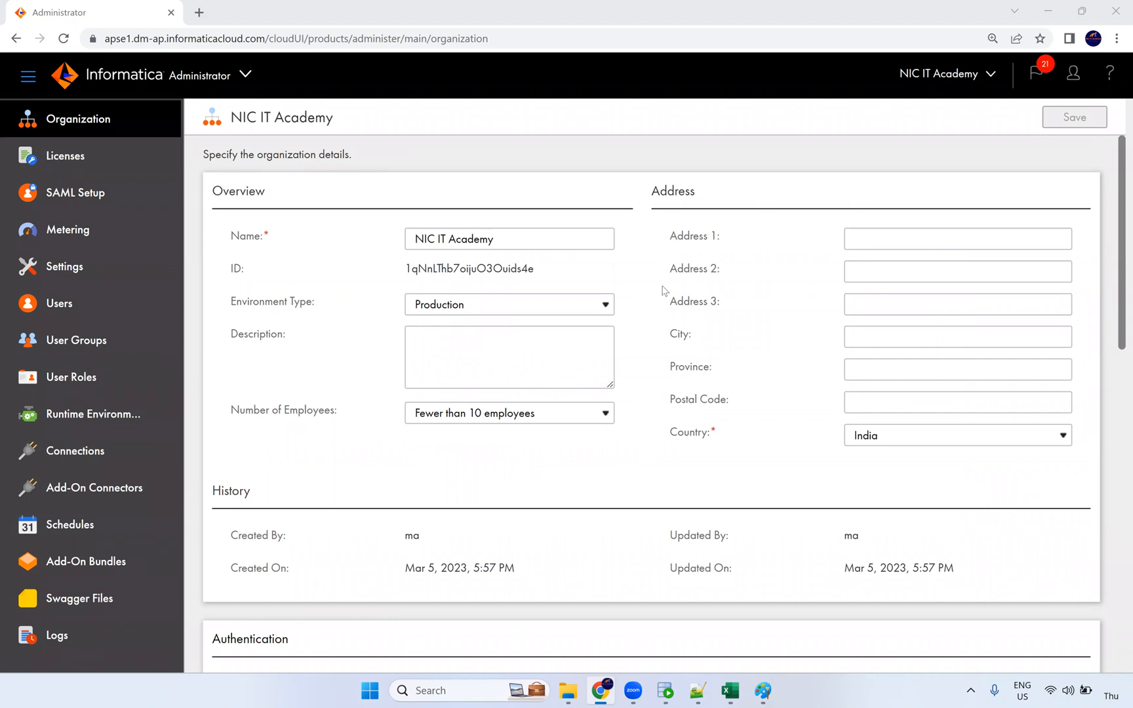
Step: Check the Runtime Environments list, then switch to the Data Integration service
left_click(151, 416)
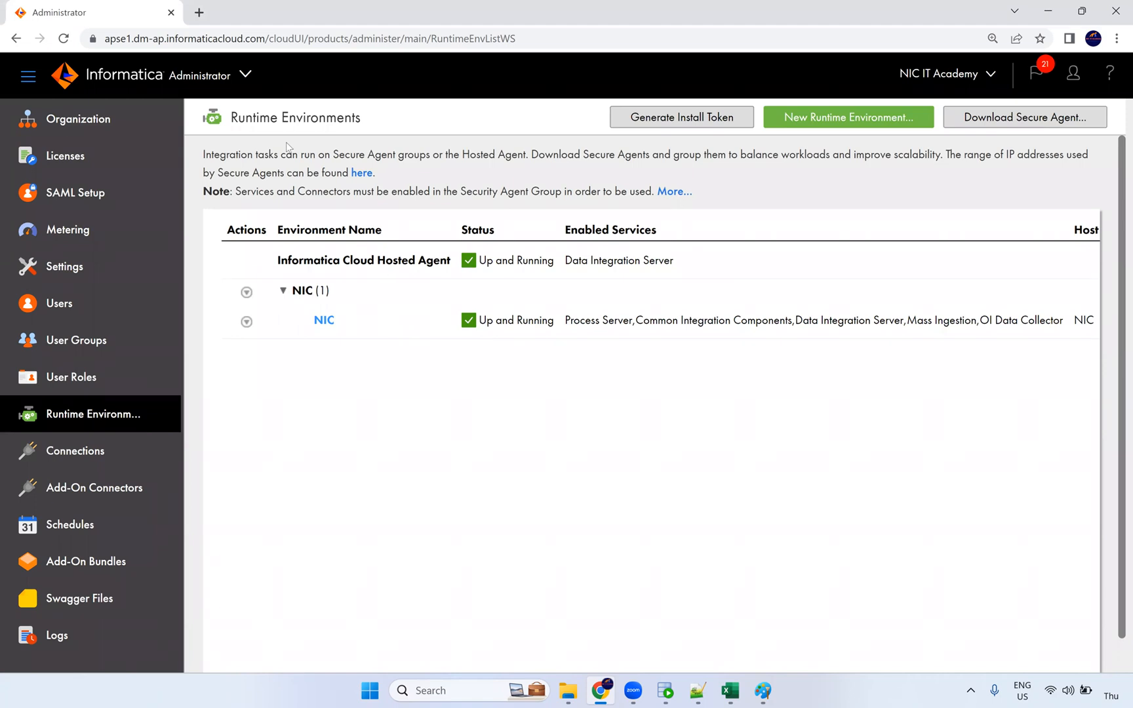
left_click(247, 75)
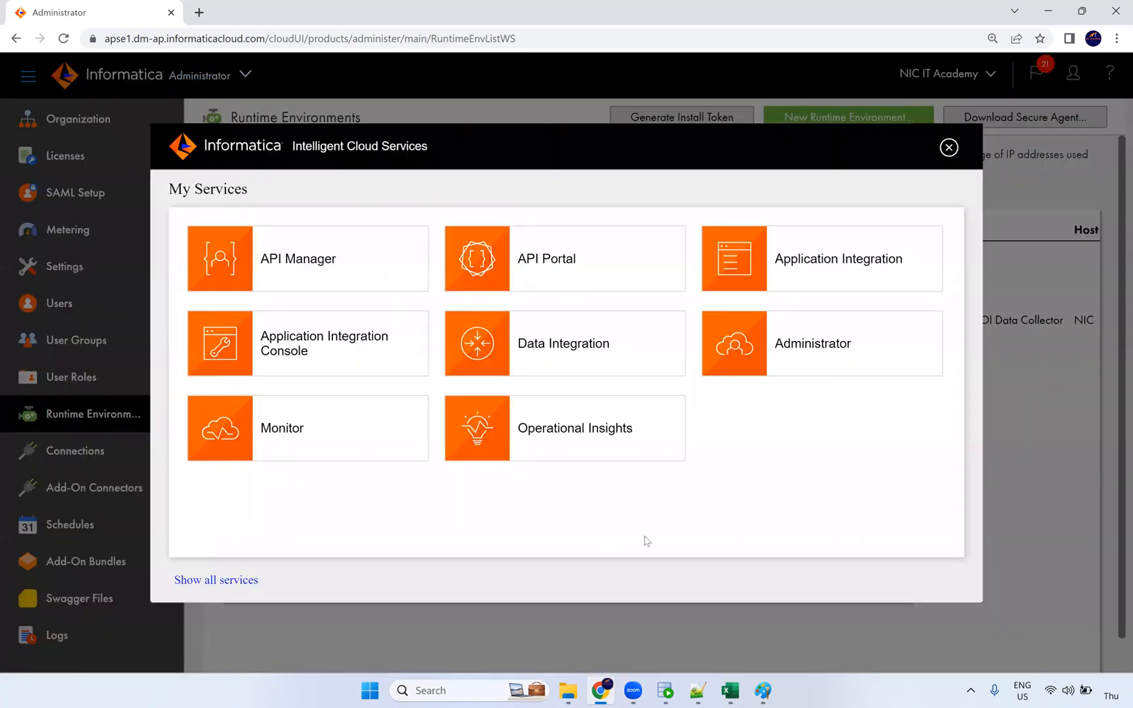
left_click(592, 357)
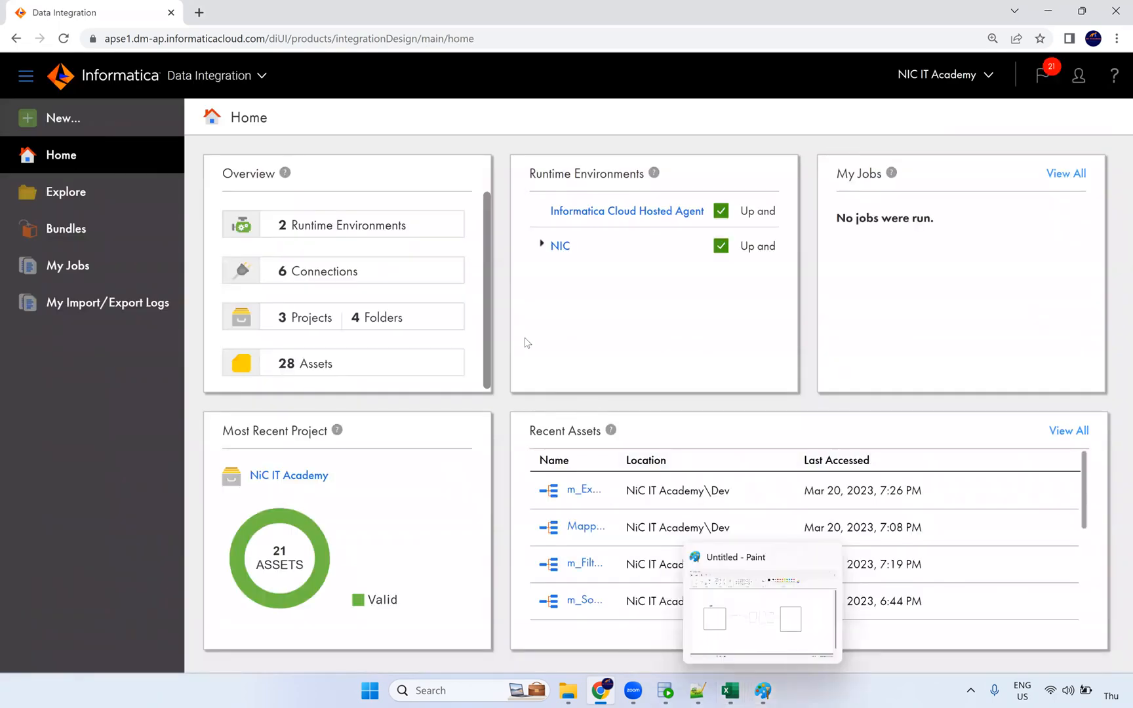
Step: Create a new mapping and name it m_Expression_Macros
left_click(74, 128)
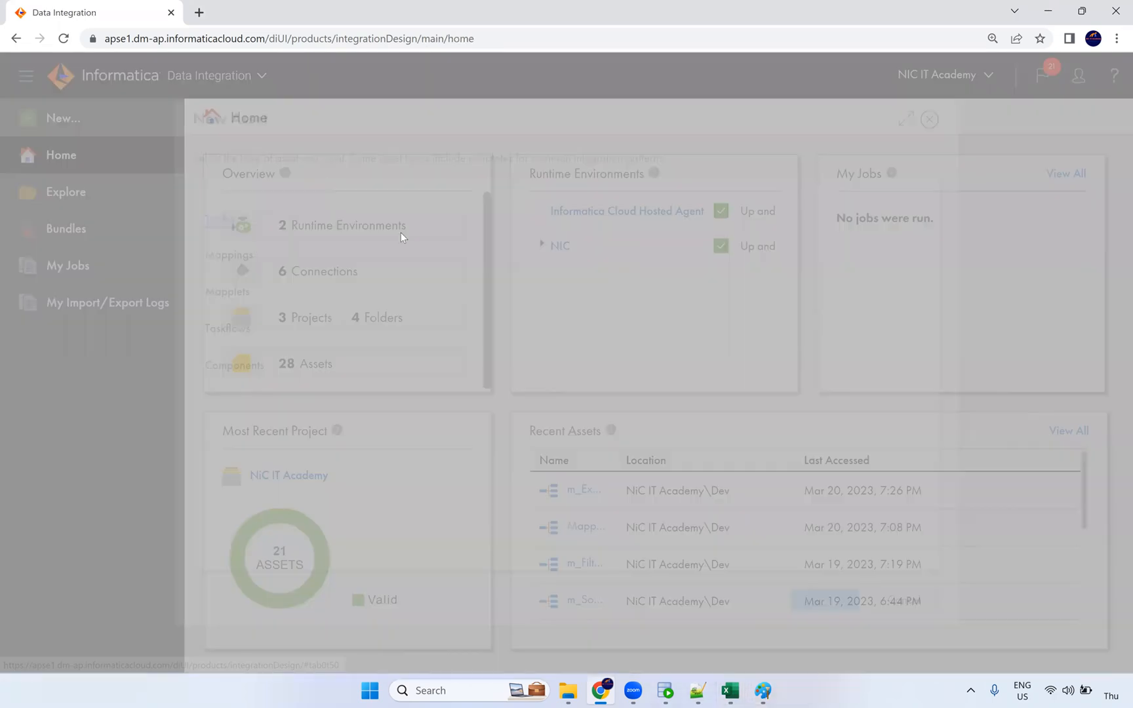
left_click(235, 249)
left_click(392, 210)
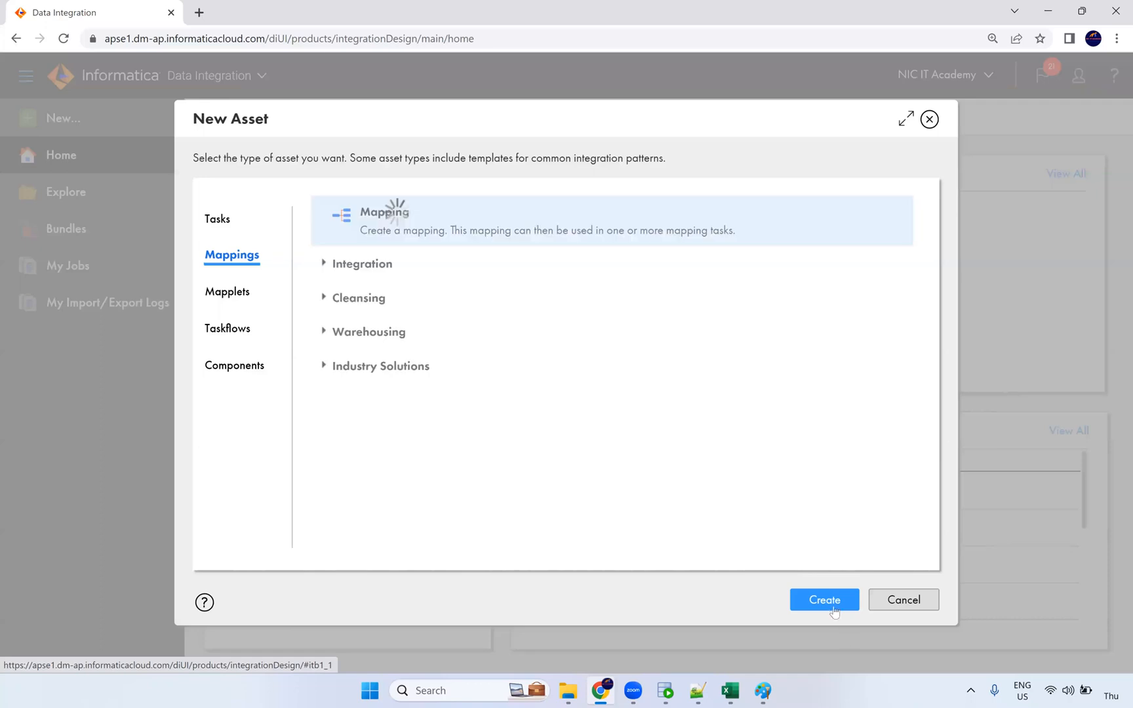
left_click(825, 600)
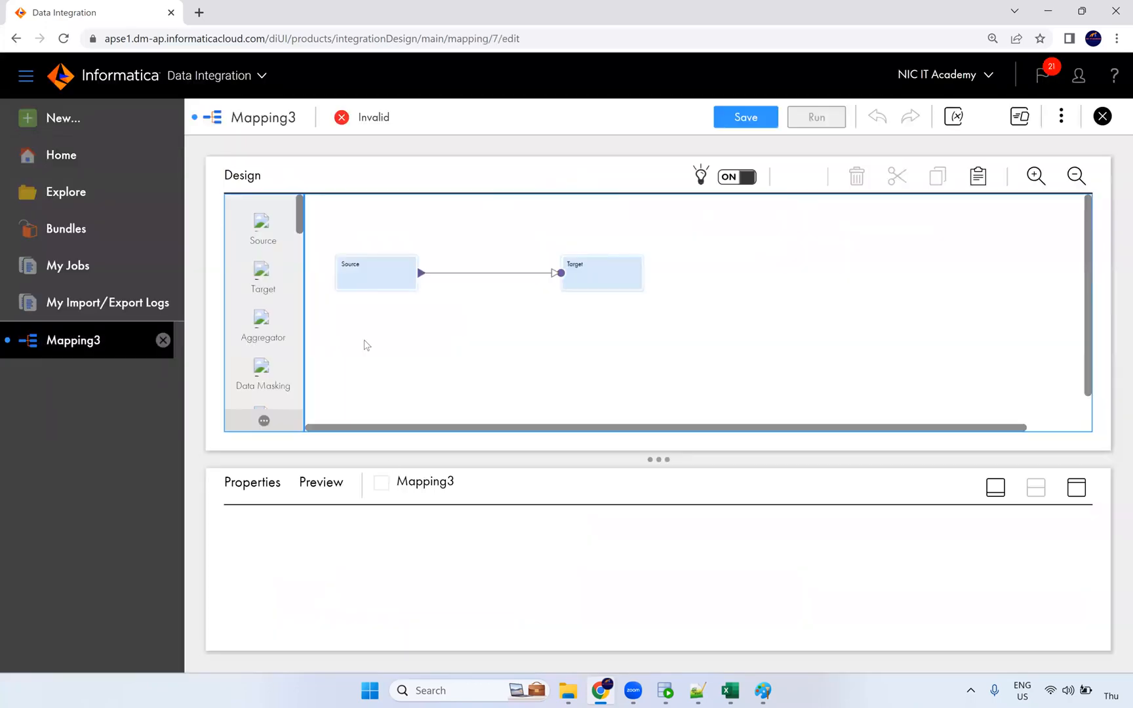
left_click(257, 526)
type("m_Expressi")
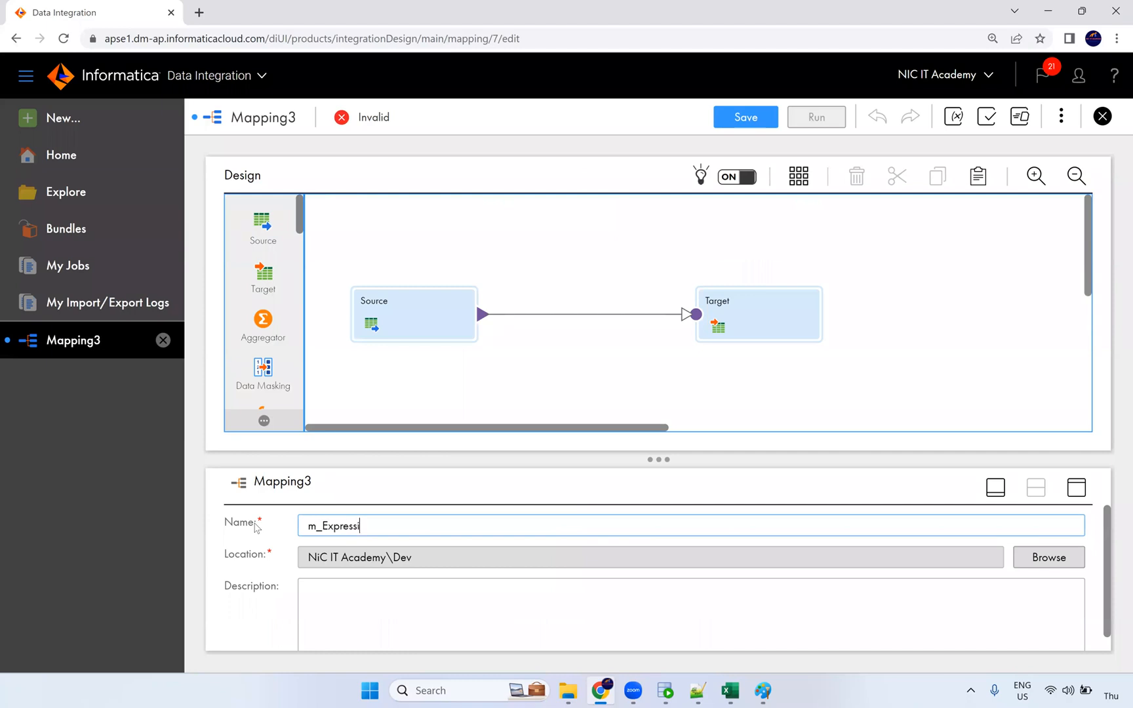
type("on_Macros")
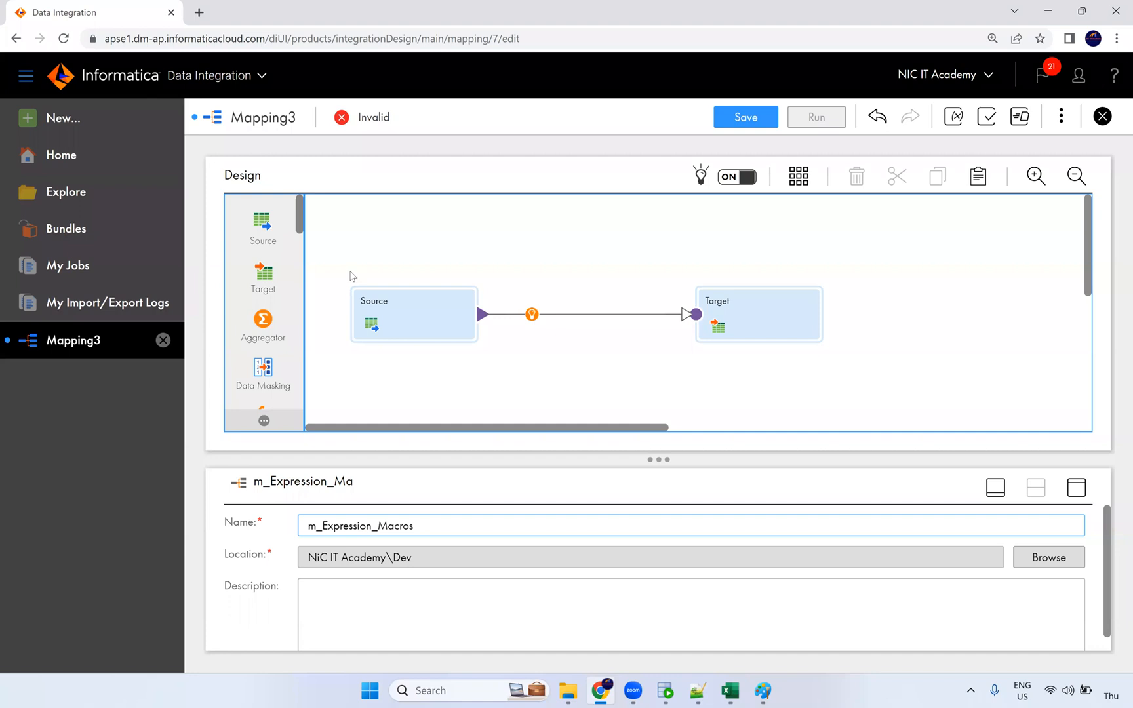
Step: Point the Source at the EMPLOYEES table via the Oracle_Src connection
left_click(415, 307)
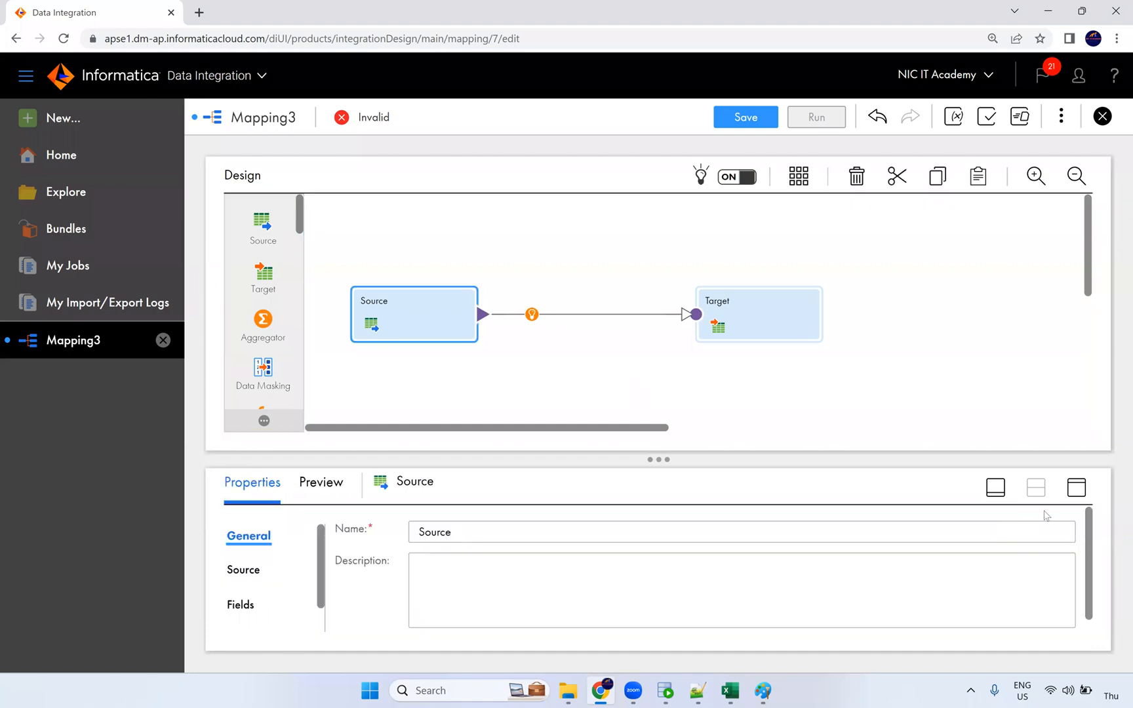
left_click(1078, 490)
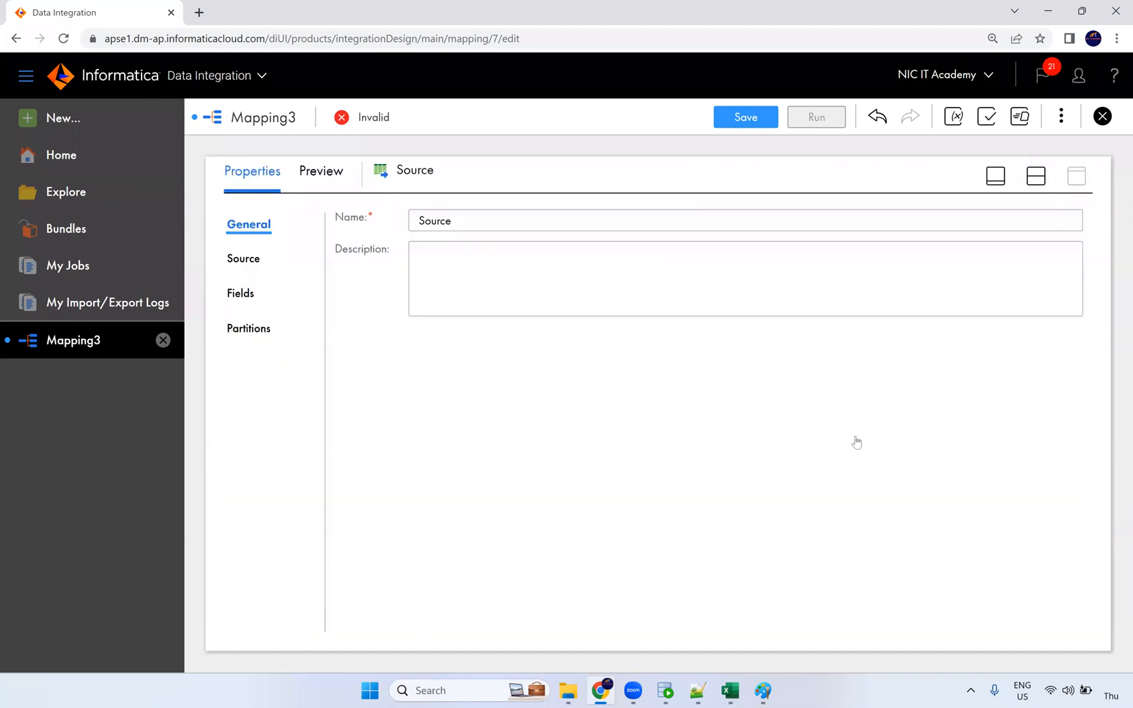
left_click(244, 261)
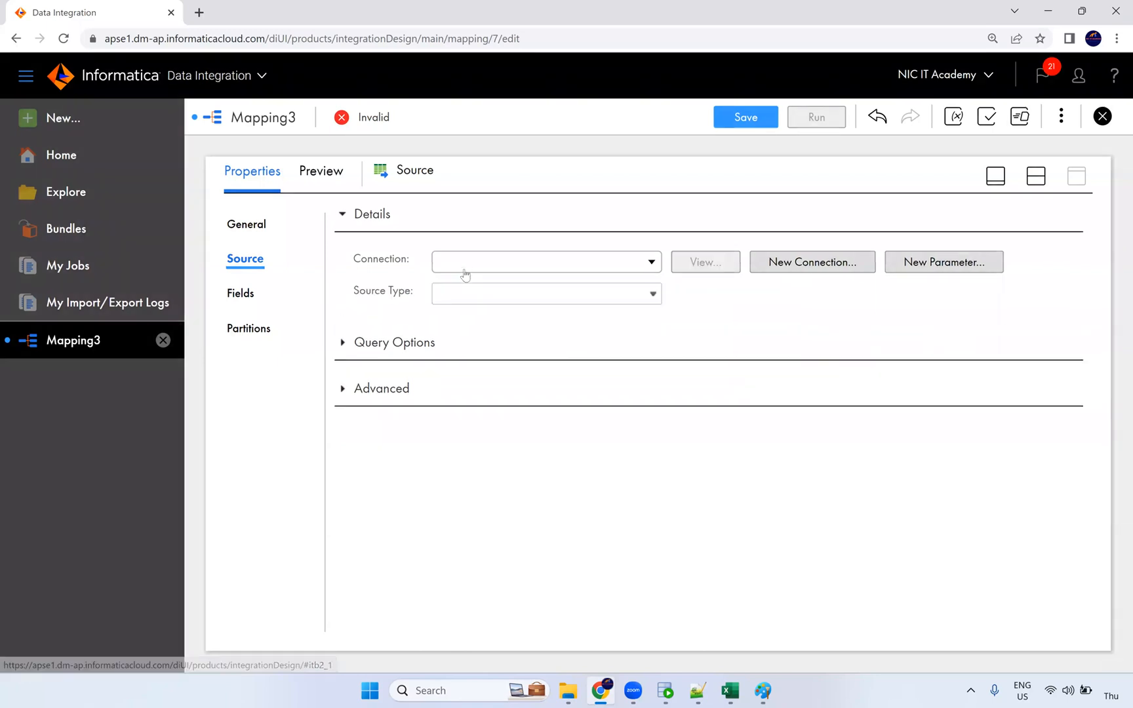
left_click(463, 266)
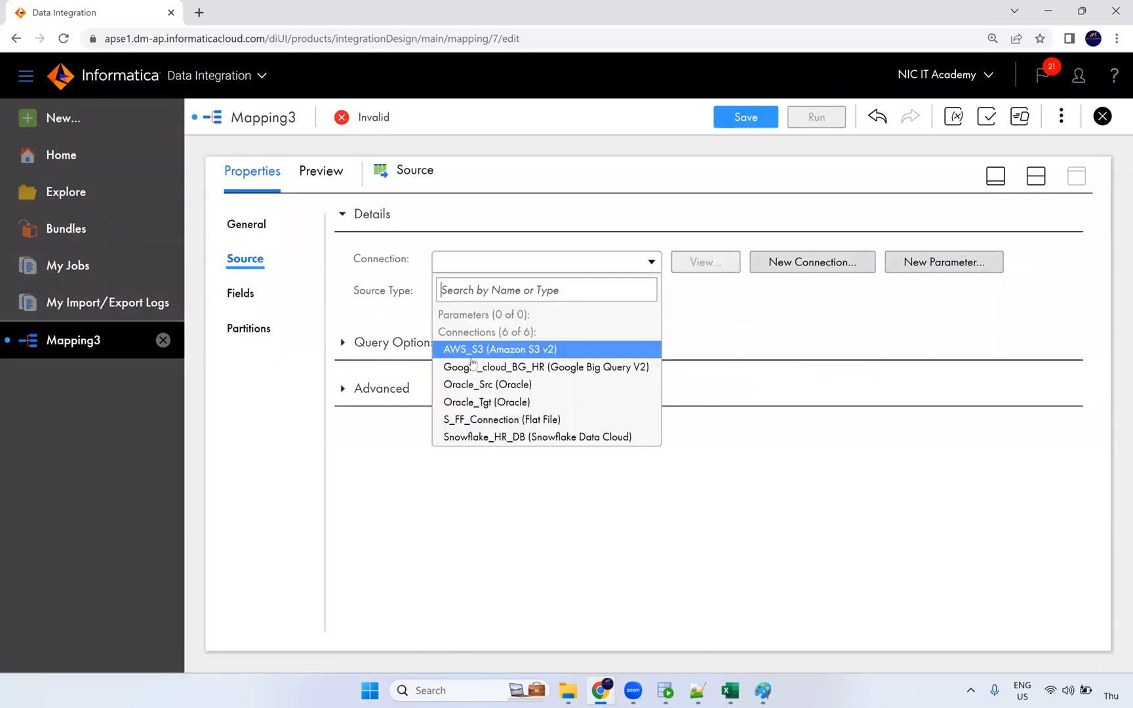
left_click(503, 386)
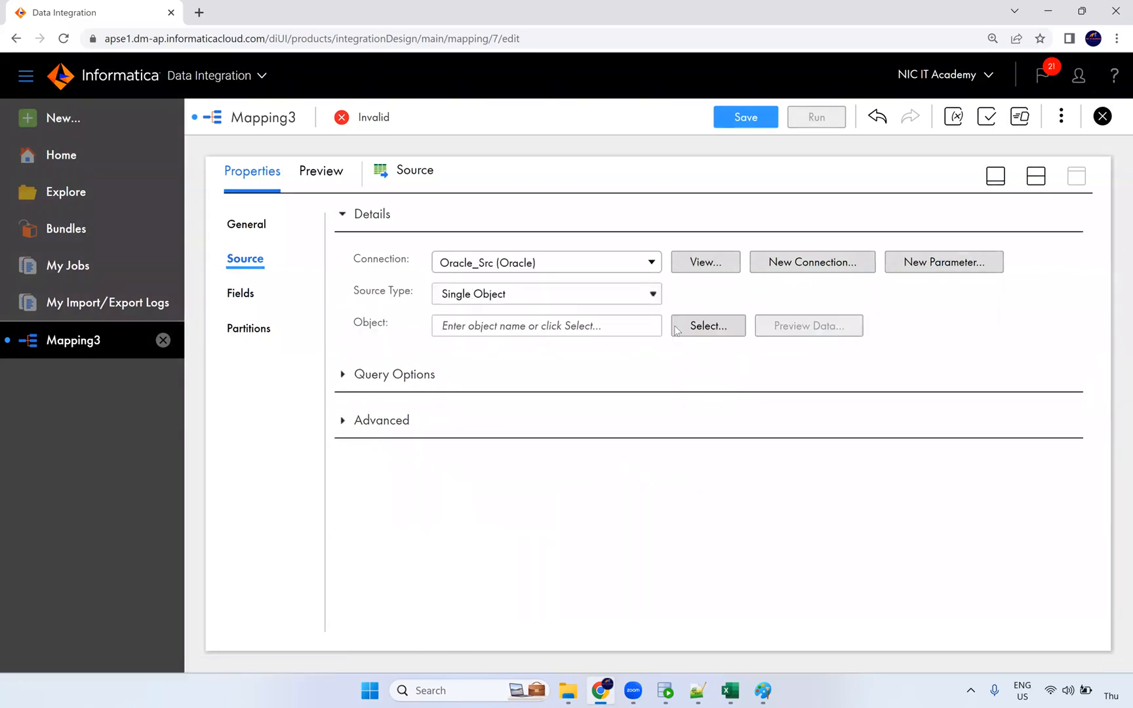
left_click(698, 326)
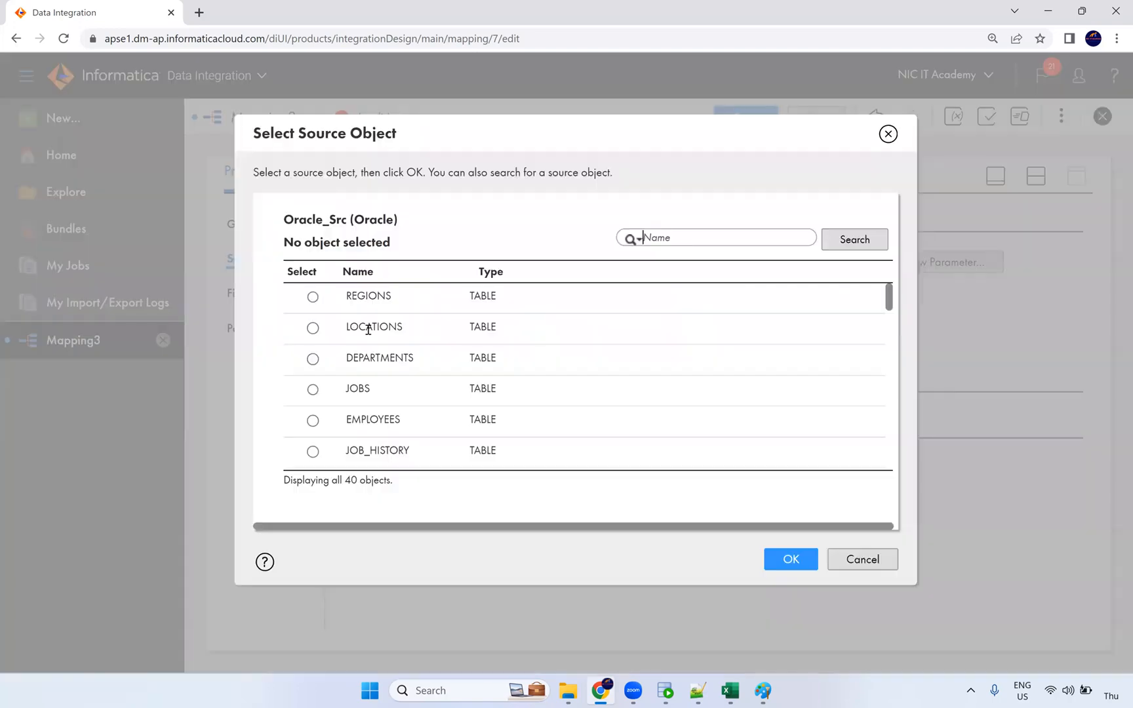
scroll(397, 423, "down", 3)
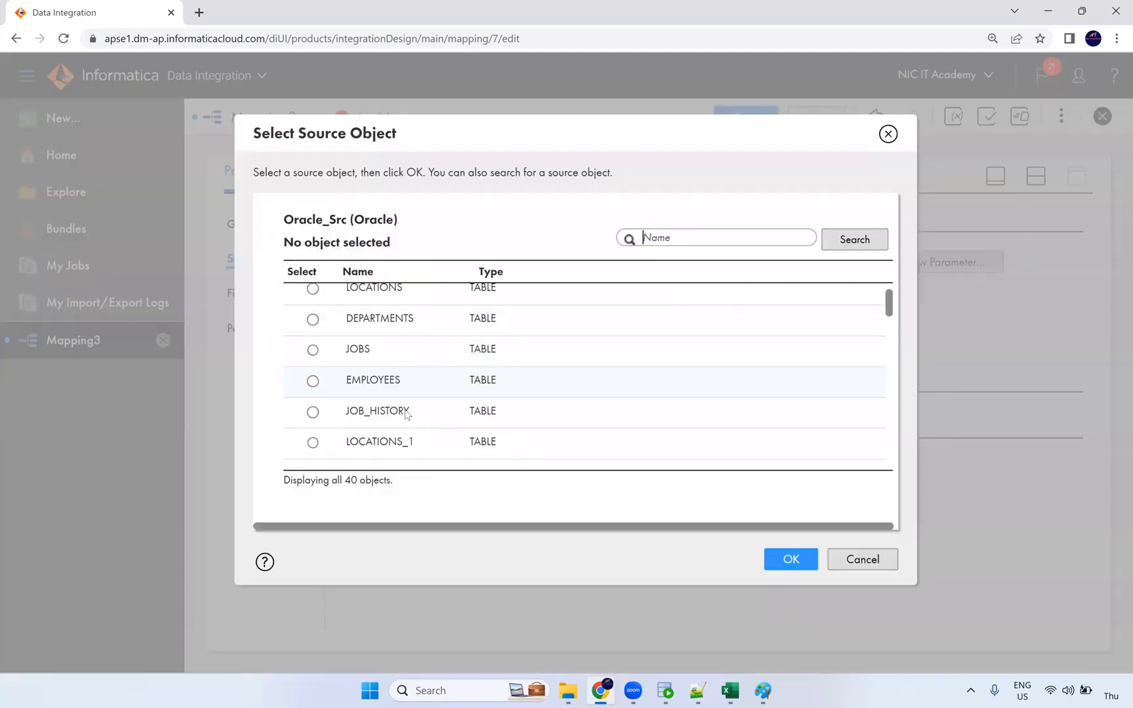
scroll(391, 365, "up", 3)
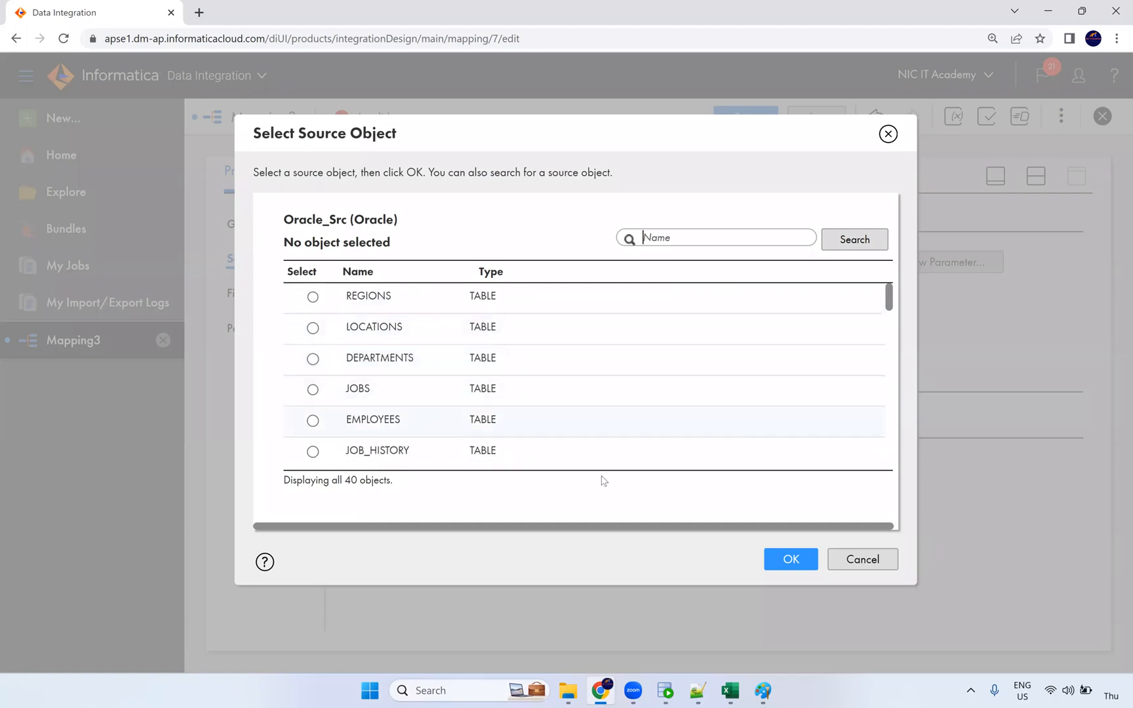
left_click(312, 420)
left_click(791, 559)
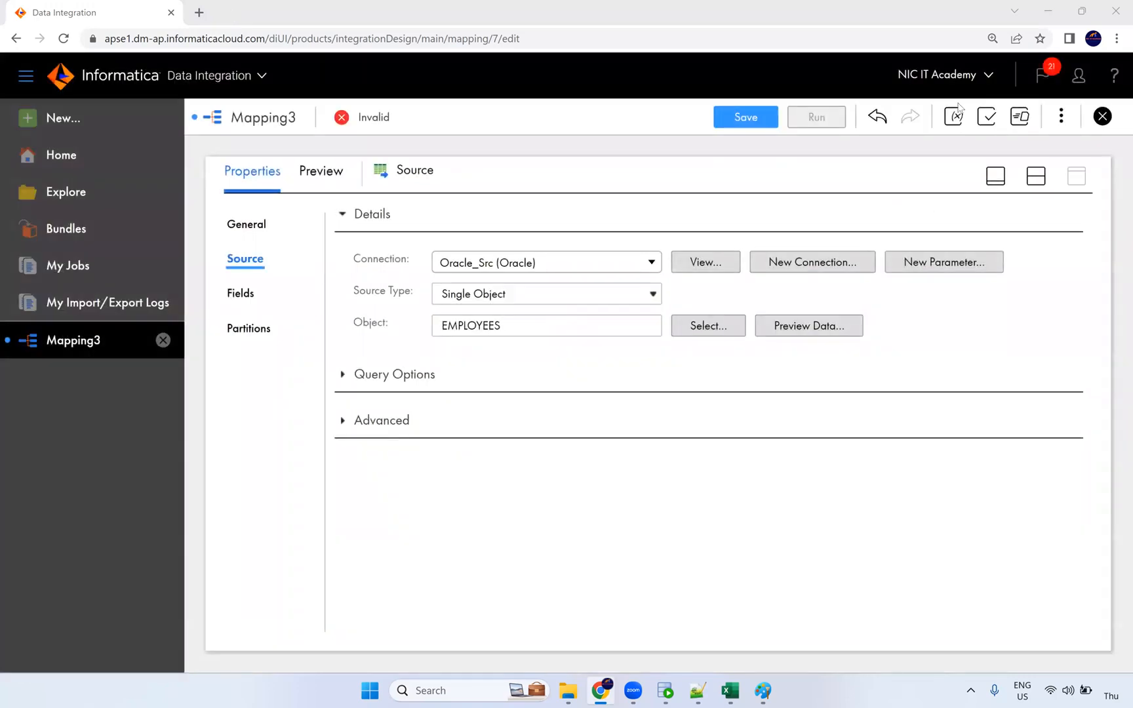
left_click(1031, 178)
Step: Insert an Expression transformation on the Source-to-Target link and rearrange the nodes
left_click(532, 314)
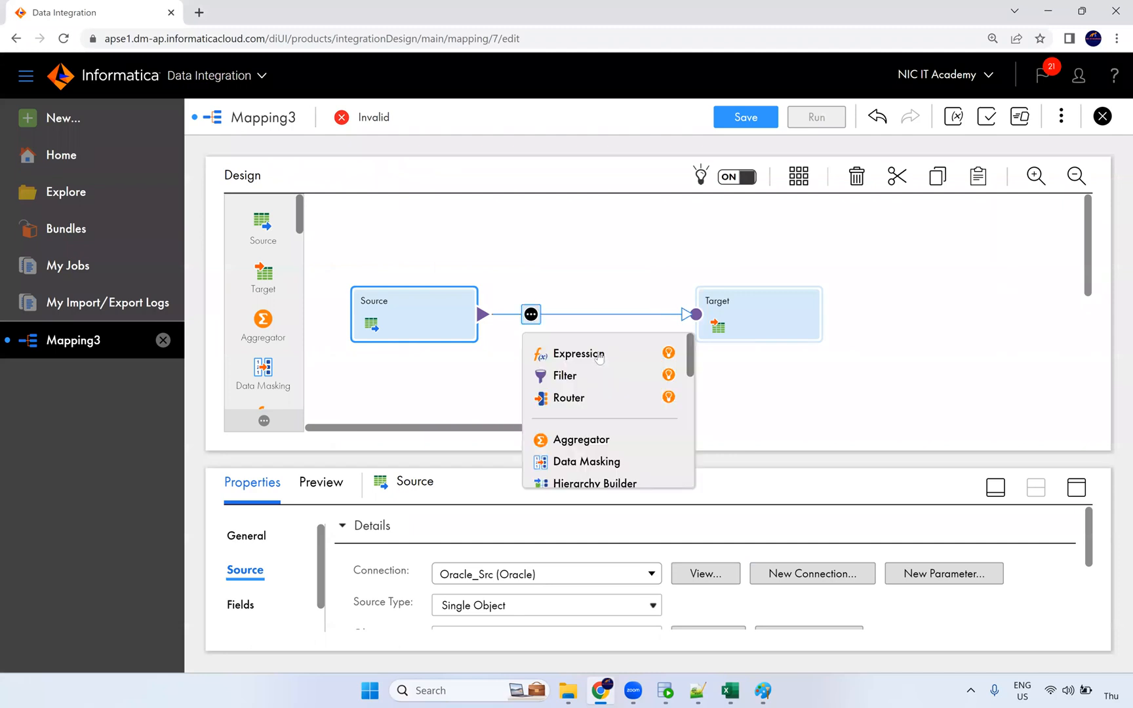
left_click(568, 351)
left_click_drag(662, 289, 727, 288)
left_click_drag(629, 428, 574, 377)
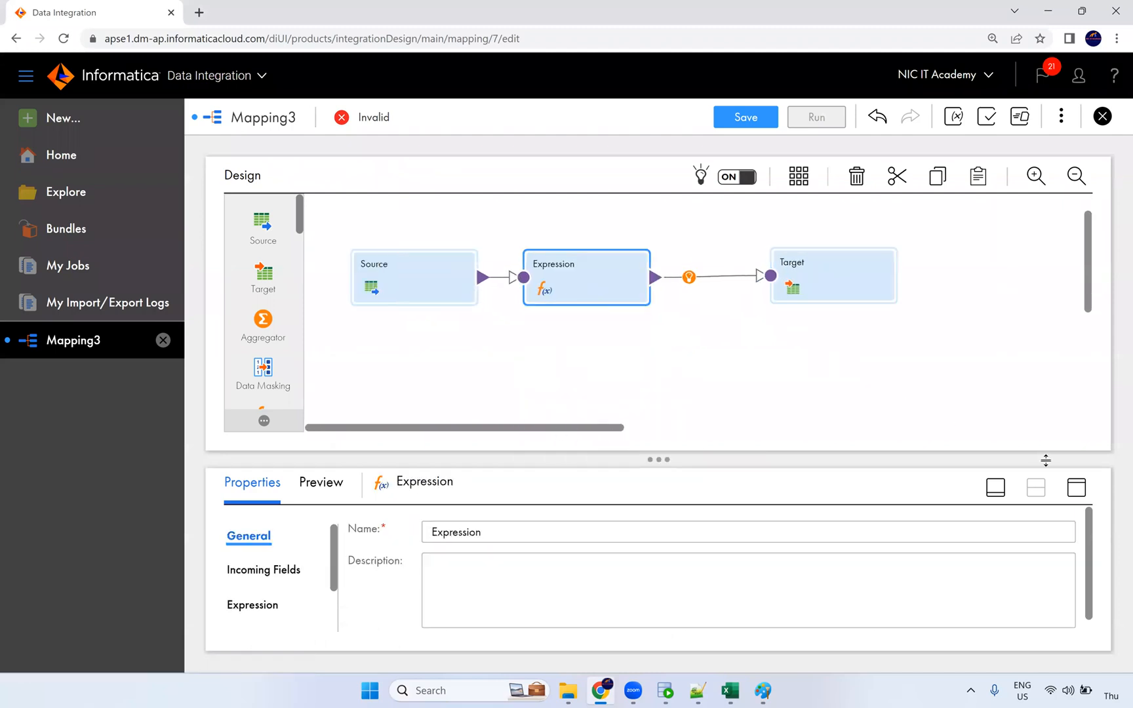
Step: Add an Input Macro Field named in_PORTS to the Expression
left_click(1077, 489)
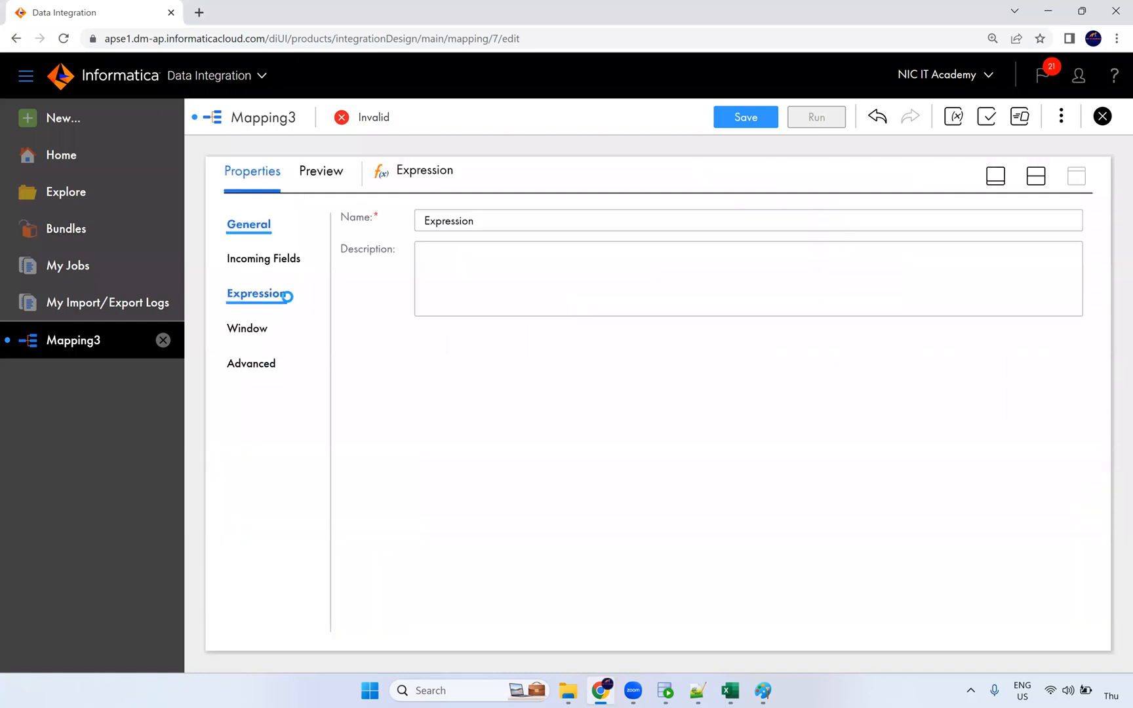
left_click(288, 295)
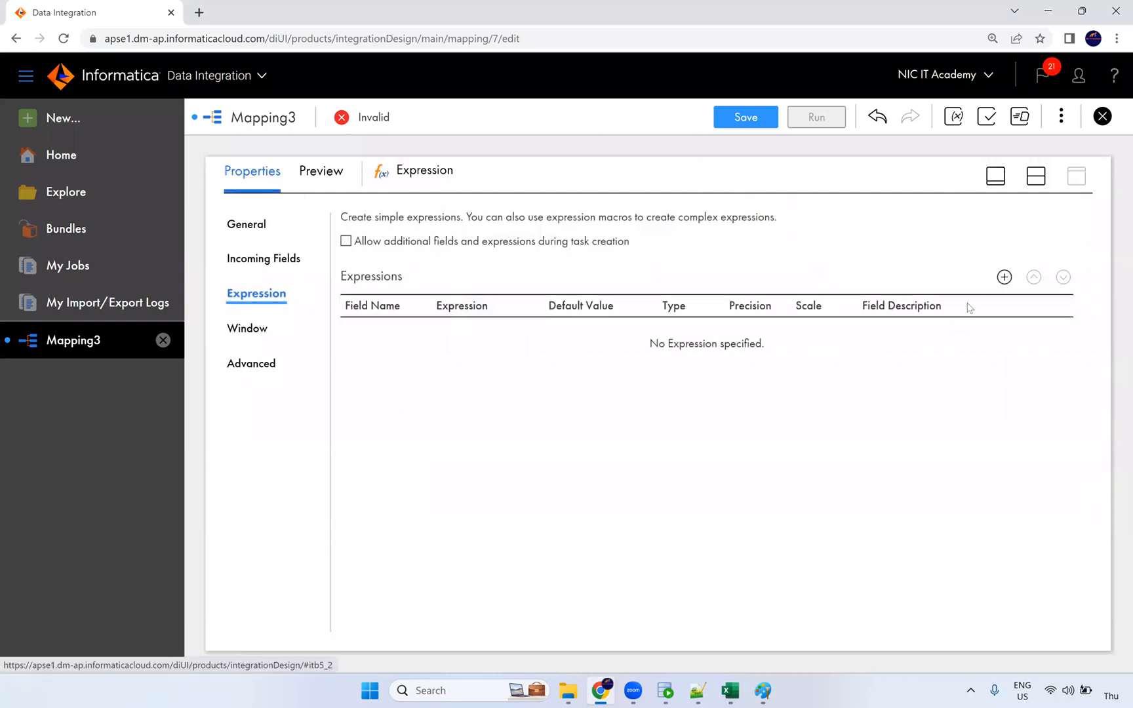
left_click(1004, 277)
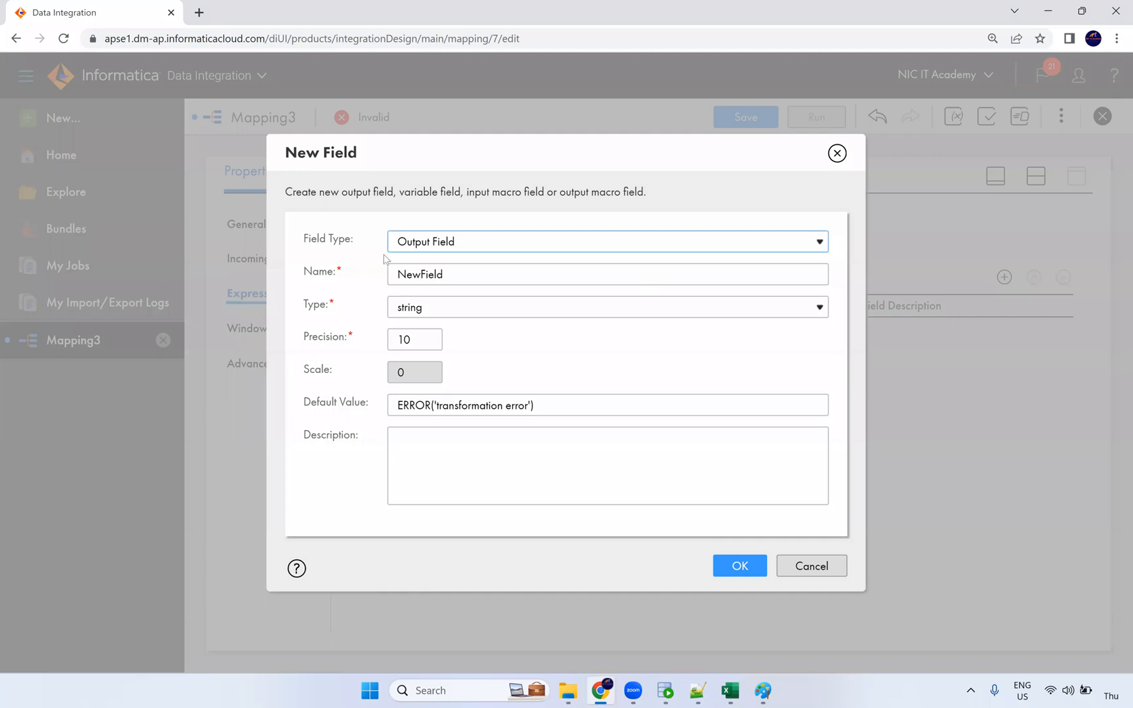
left_click(426, 246)
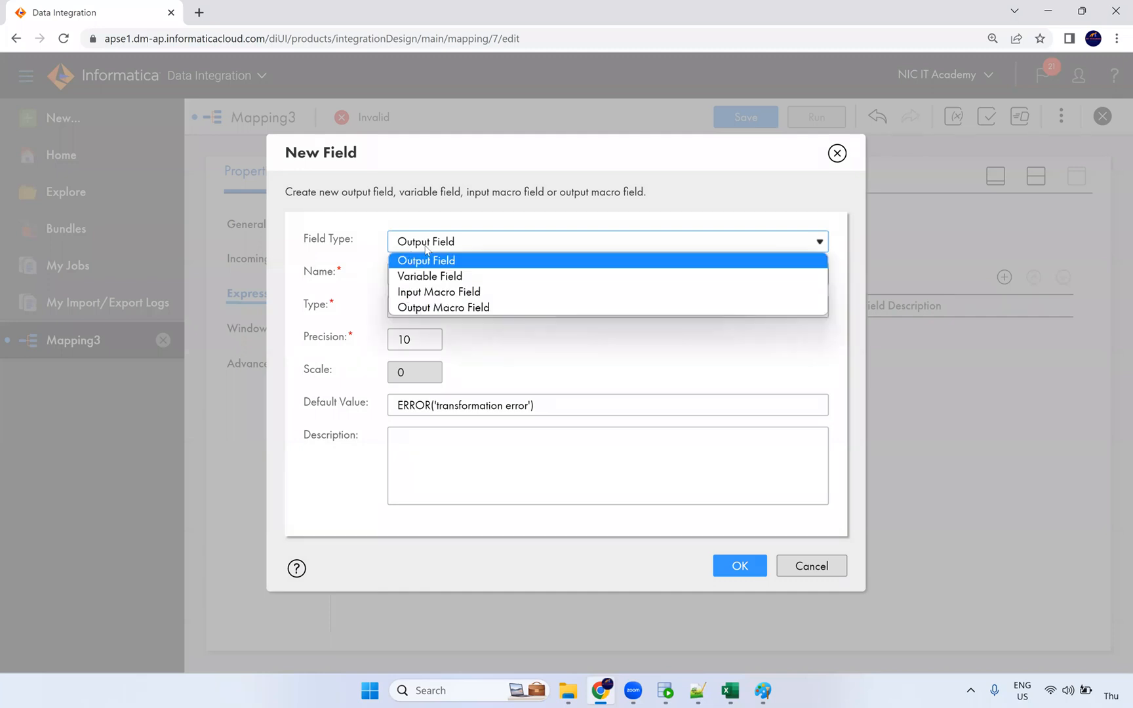
left_click(443, 290)
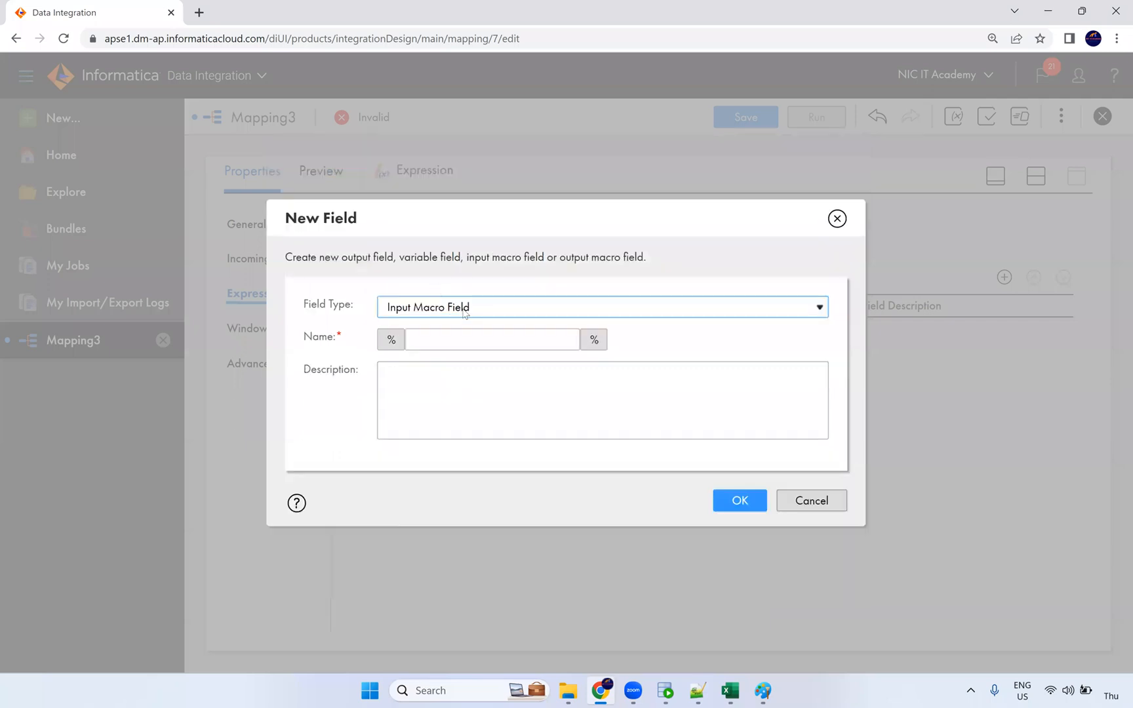
left_click(442, 341)
type("in")
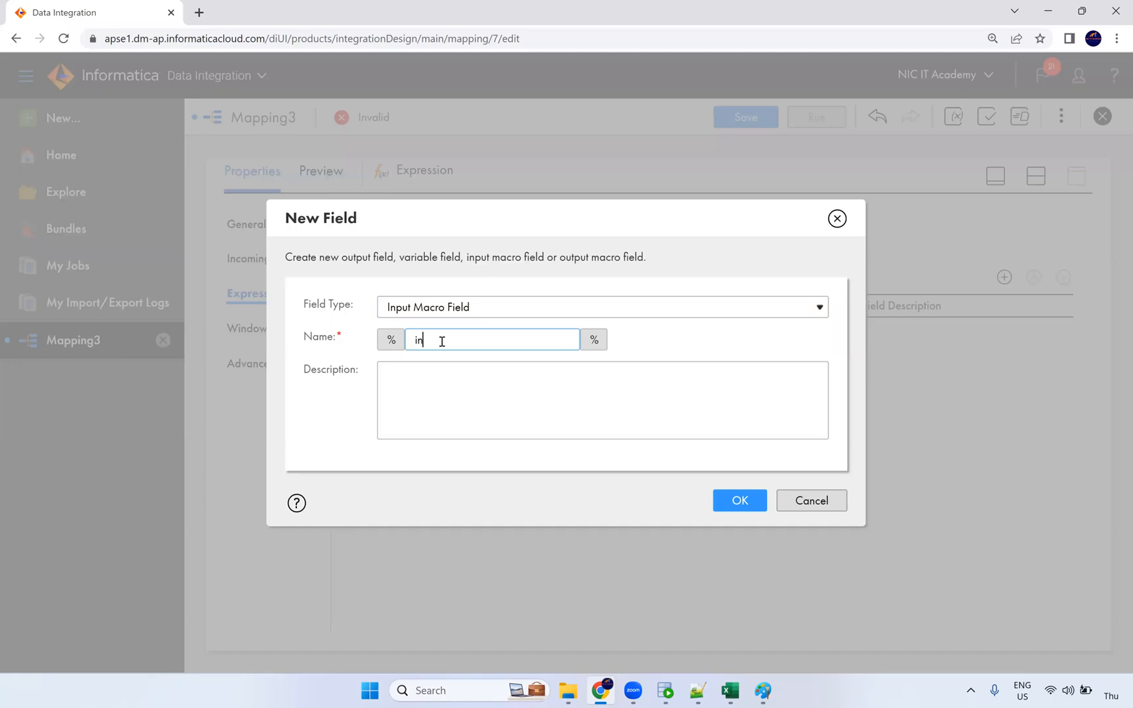
type("_PORTs")
left_click_drag(473, 339, 378, 352)
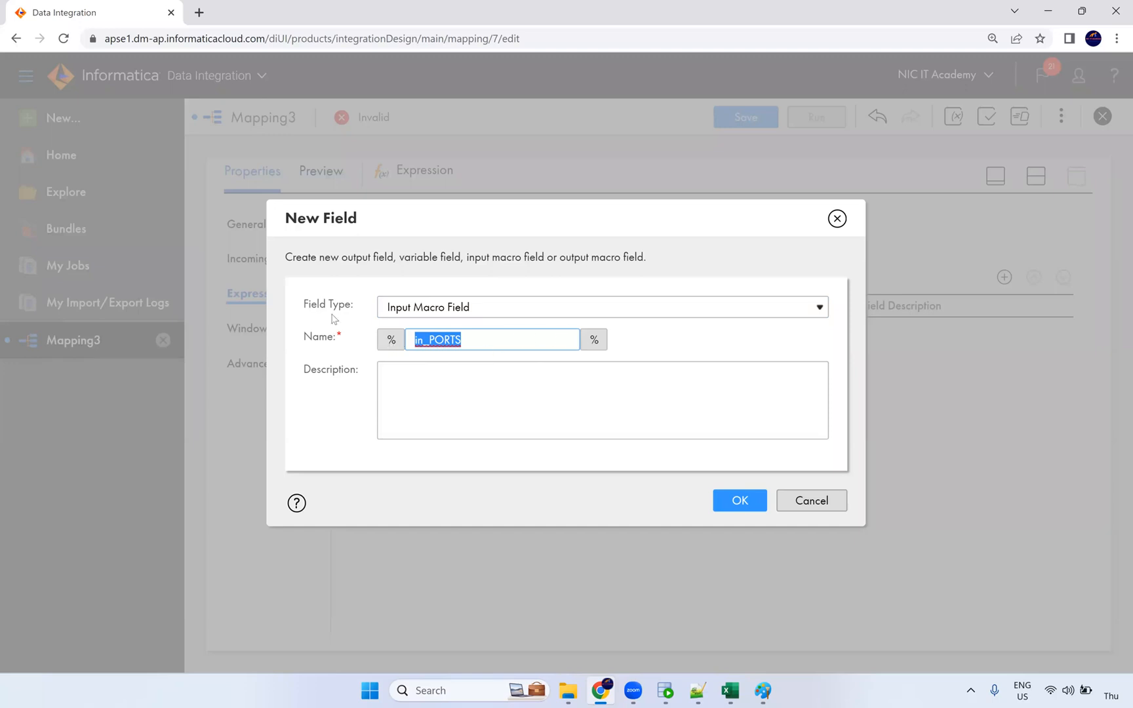
left_click(738, 501)
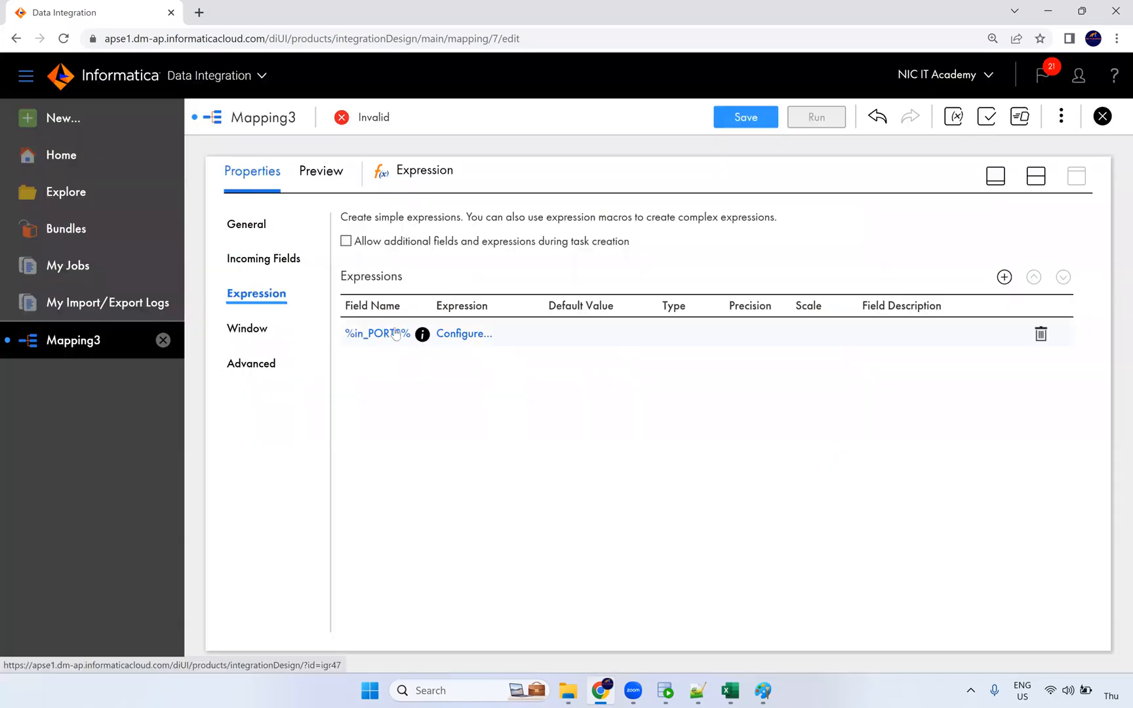
Step: Open %in_PORTS%'s input settings, then review EMPLOYEES name, email, phone and JOB_ID values in SQL Developer
left_click(467, 335)
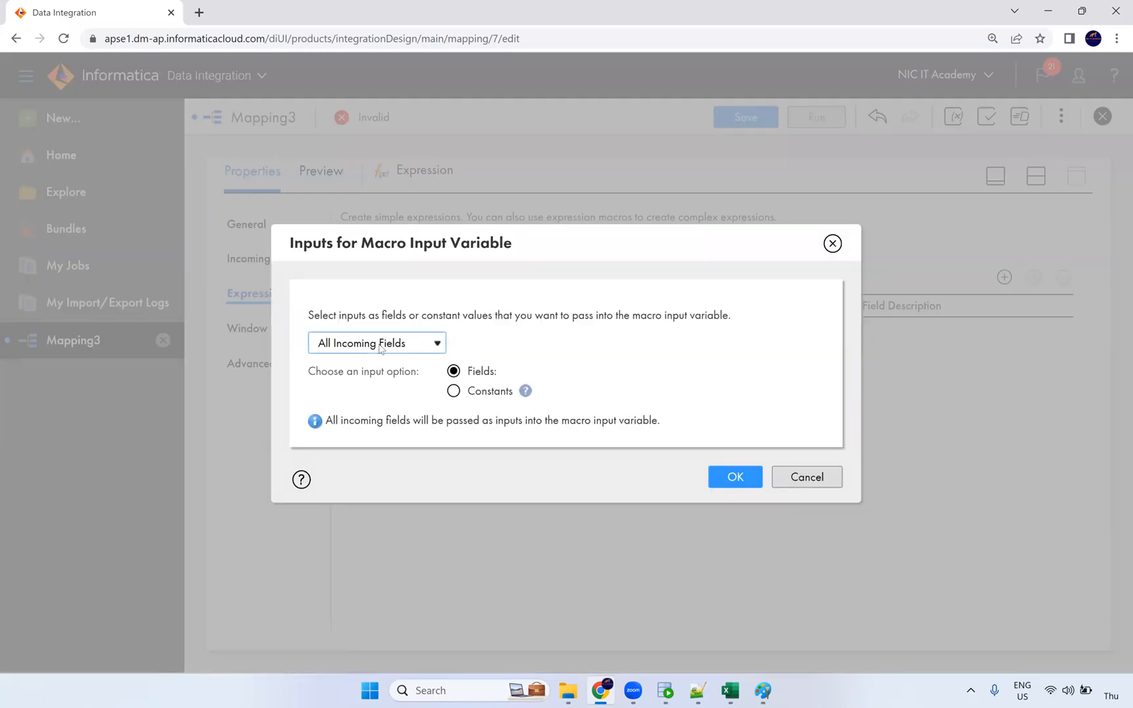
left_click(665, 690)
left_click_drag(392, 137, 366, 304)
left_click_drag(518, 140, 529, 358)
left_click_drag(663, 157, 688, 373)
left_click_drag(836, 283, 839, 167)
left_click_drag(1024, 155, 1010, 421)
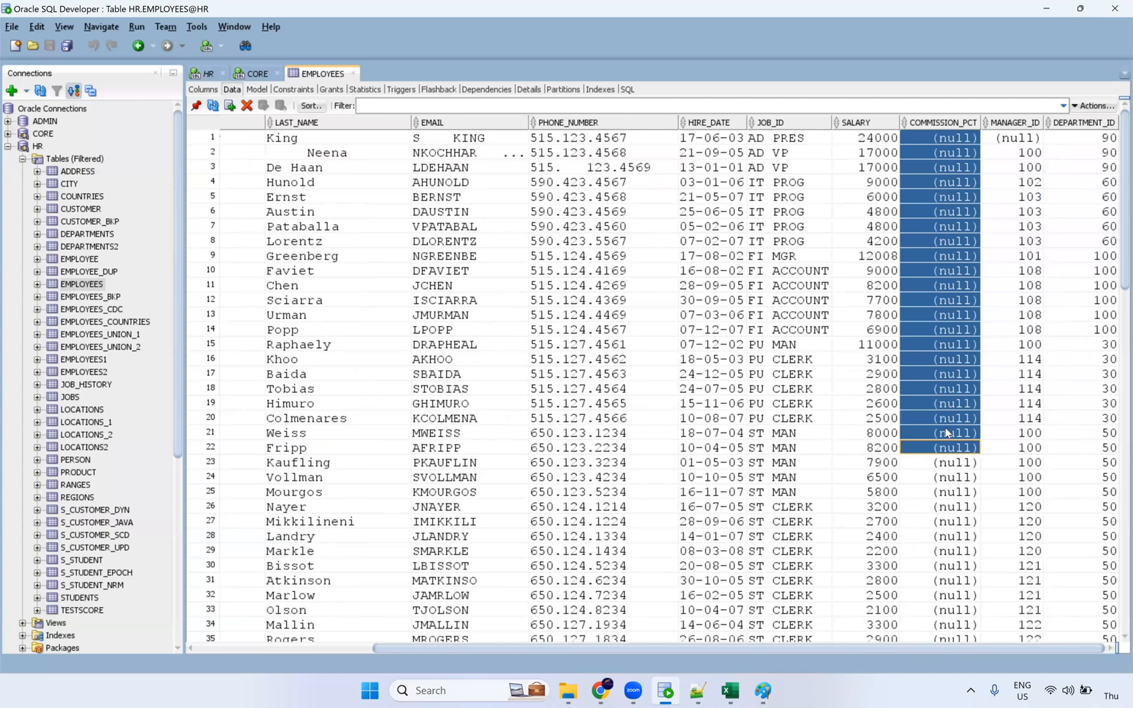
Step: Return from SQL Developer to the Inputs for Macro Input Variable dialog in the browser
key("alt+Tab")
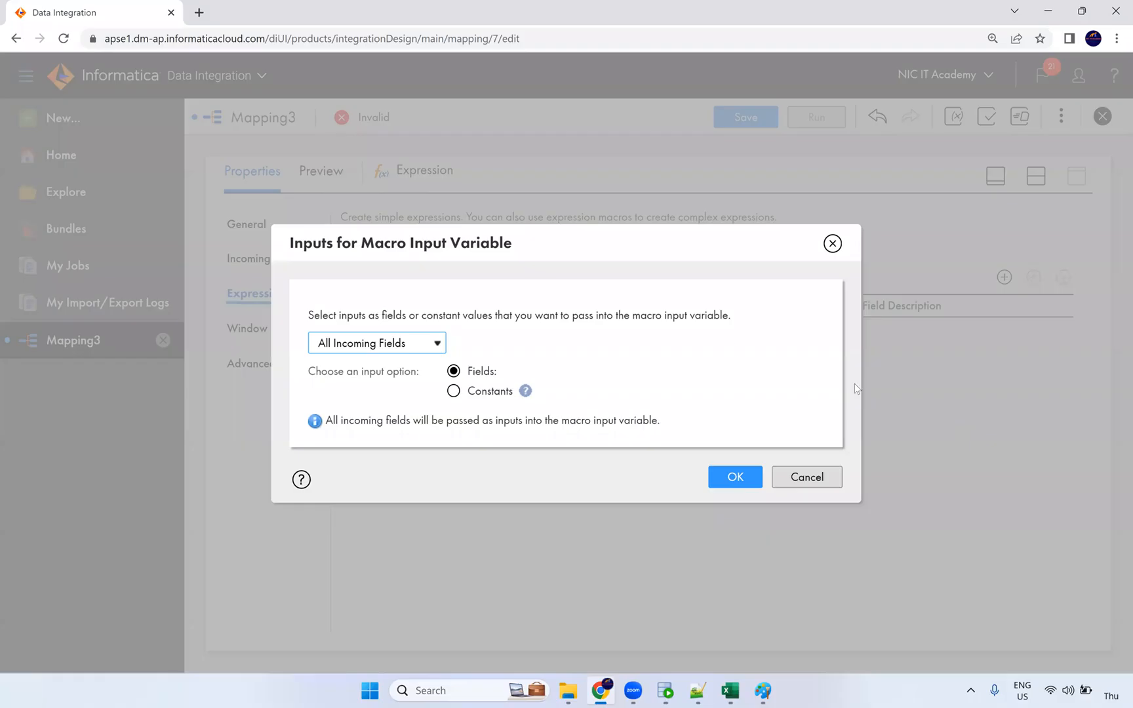
Step: Limit %in_PORTS% to the named fields EMAIL, FIRST_NAME, JOB_ID, LAST_NAME and PHONE_NUMBER
left_click(436, 344)
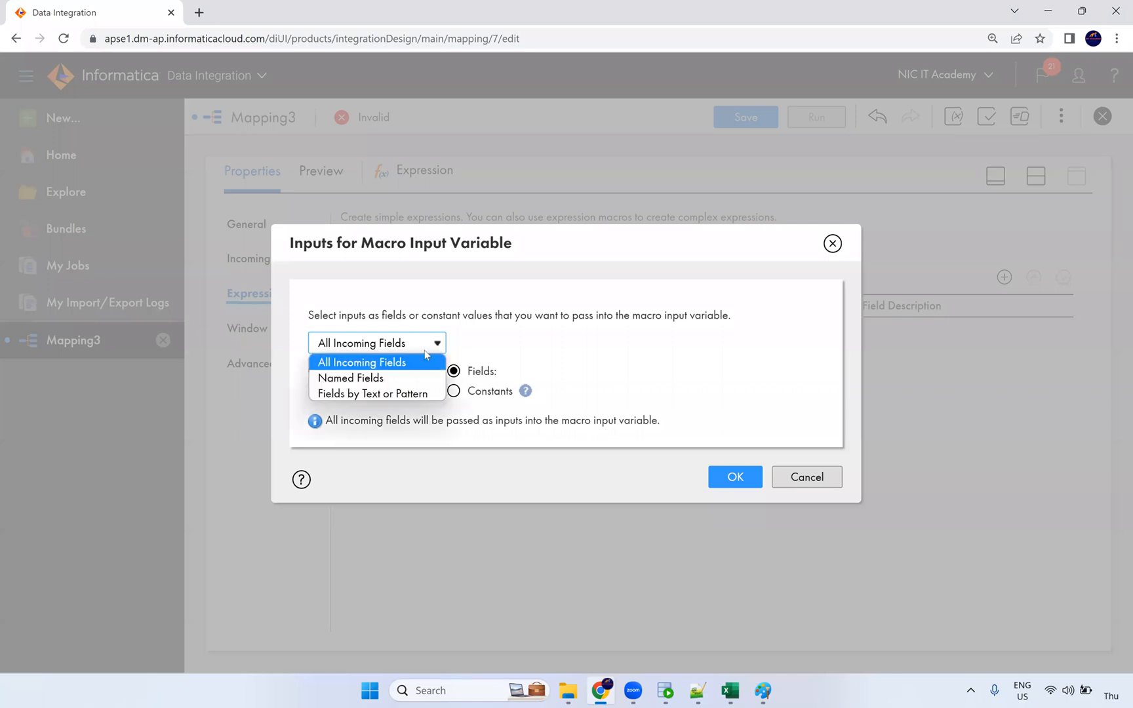
left_click(391, 380)
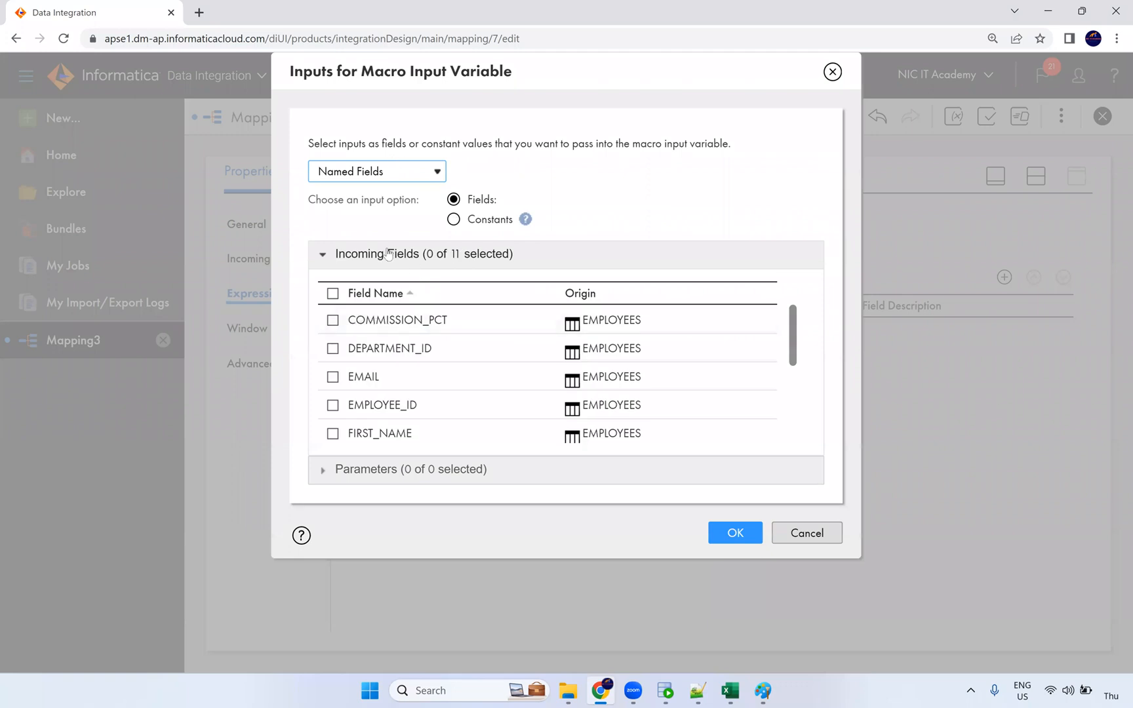
left_click(333, 377)
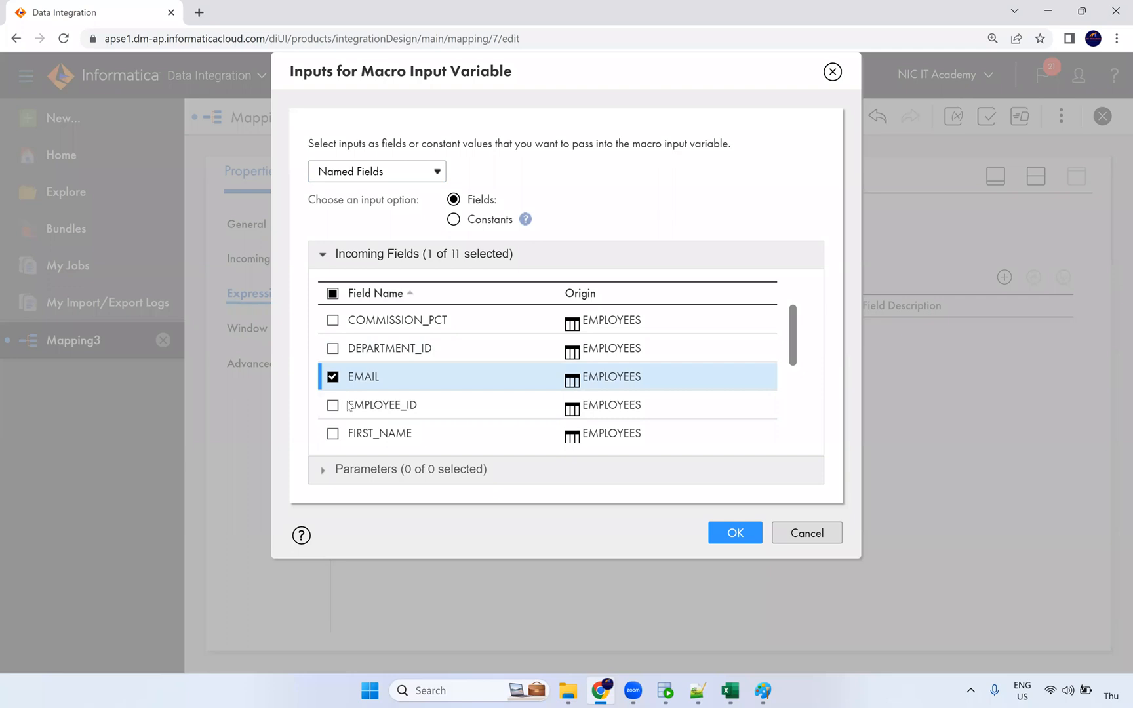
scroll(368, 397, "down", 1)
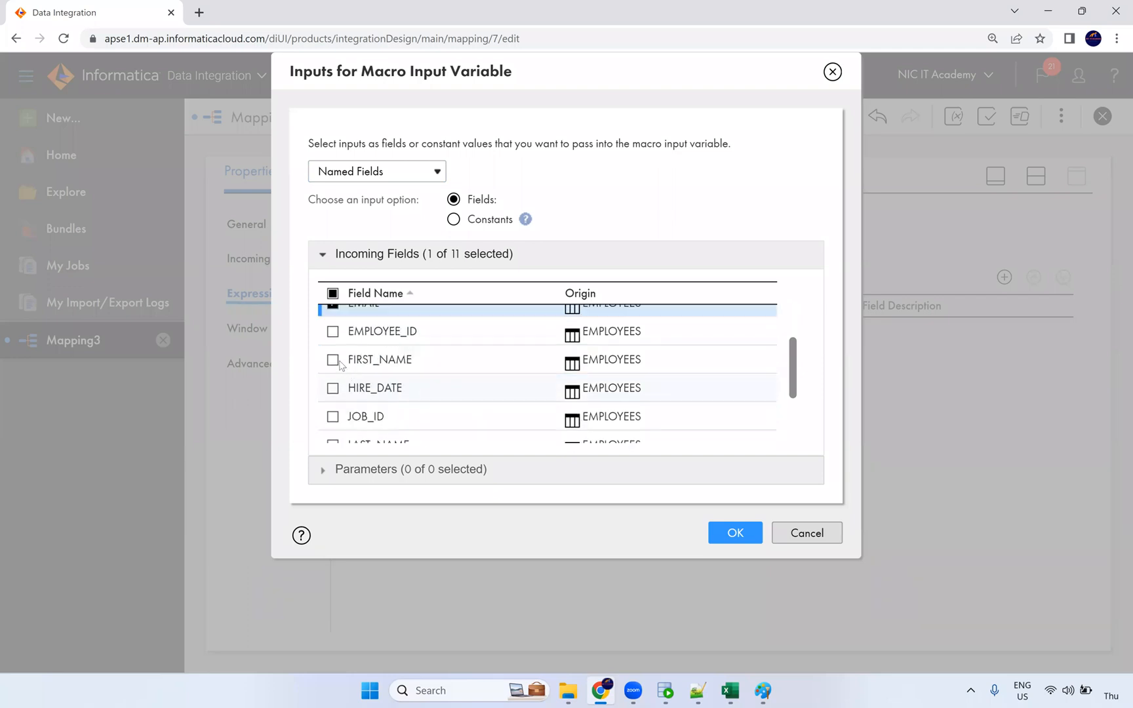
left_click(333, 360)
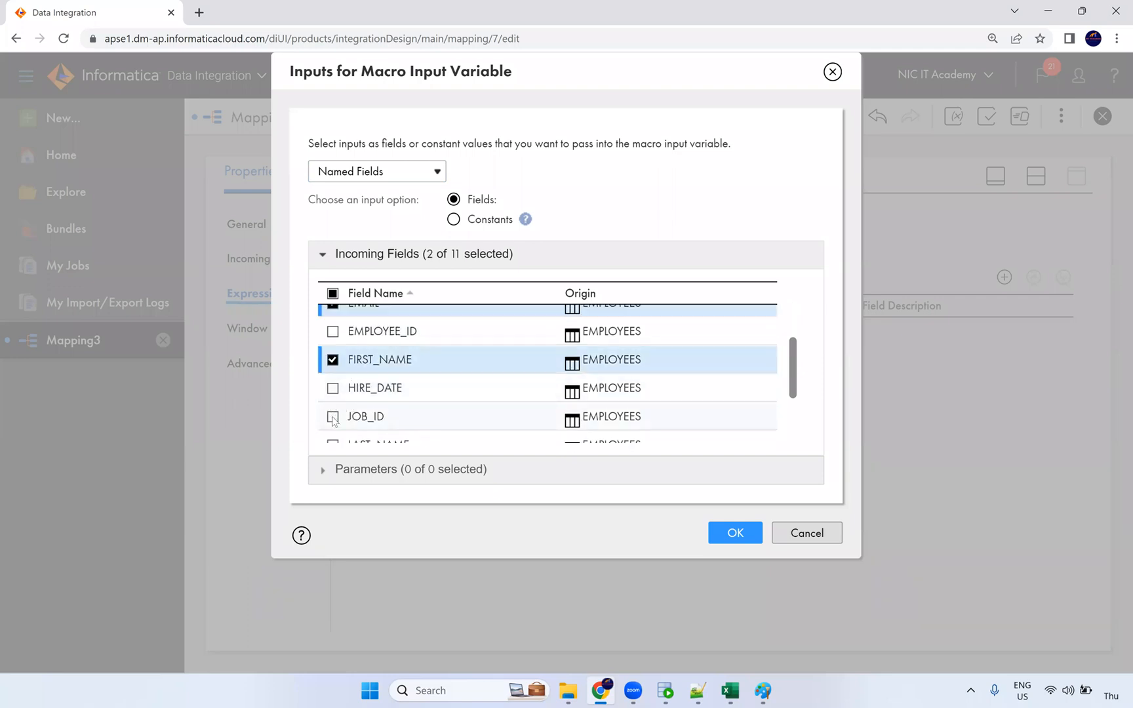
left_click(334, 420)
scroll(393, 393, "down", 1)
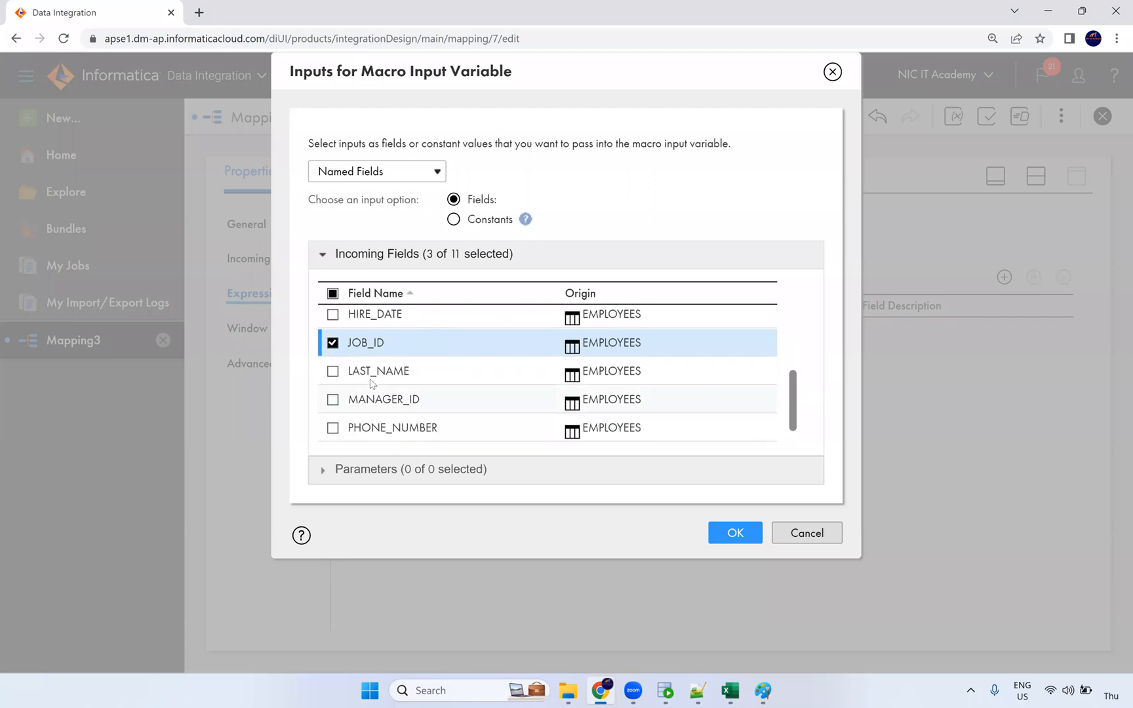
left_click(334, 371)
scroll(354, 400, "down", 1)
left_click(333, 401)
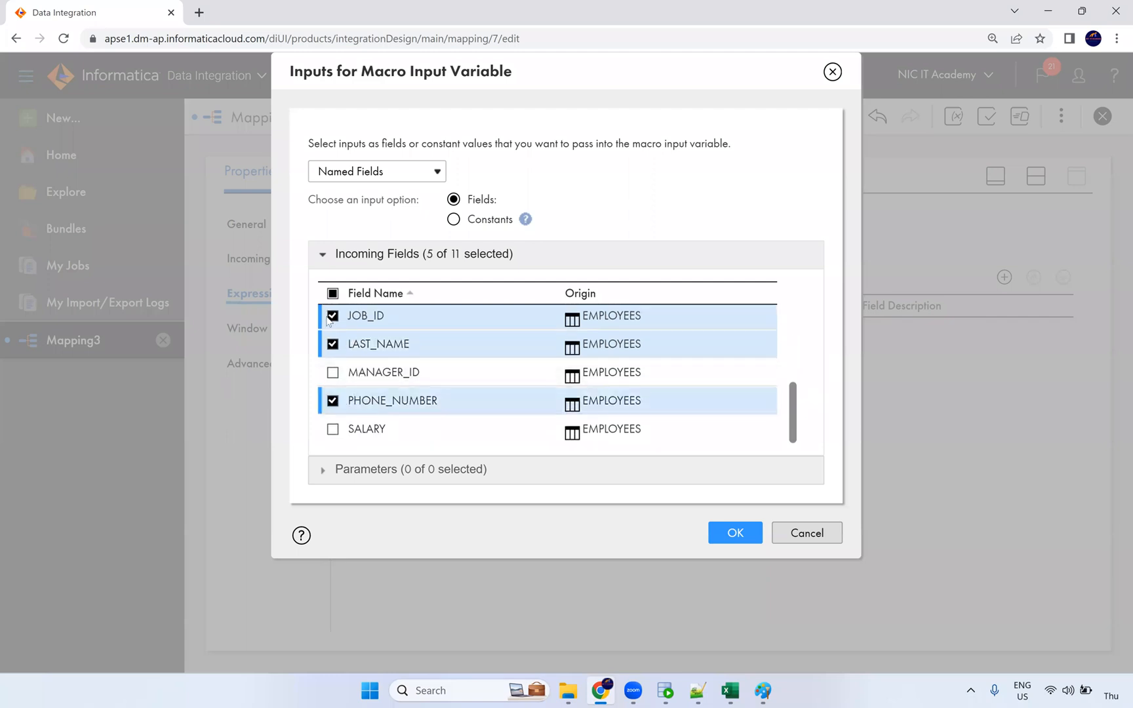
scroll(370, 384, "up", 3)
scroll(367, 413, "down", 3)
left_click(734, 533)
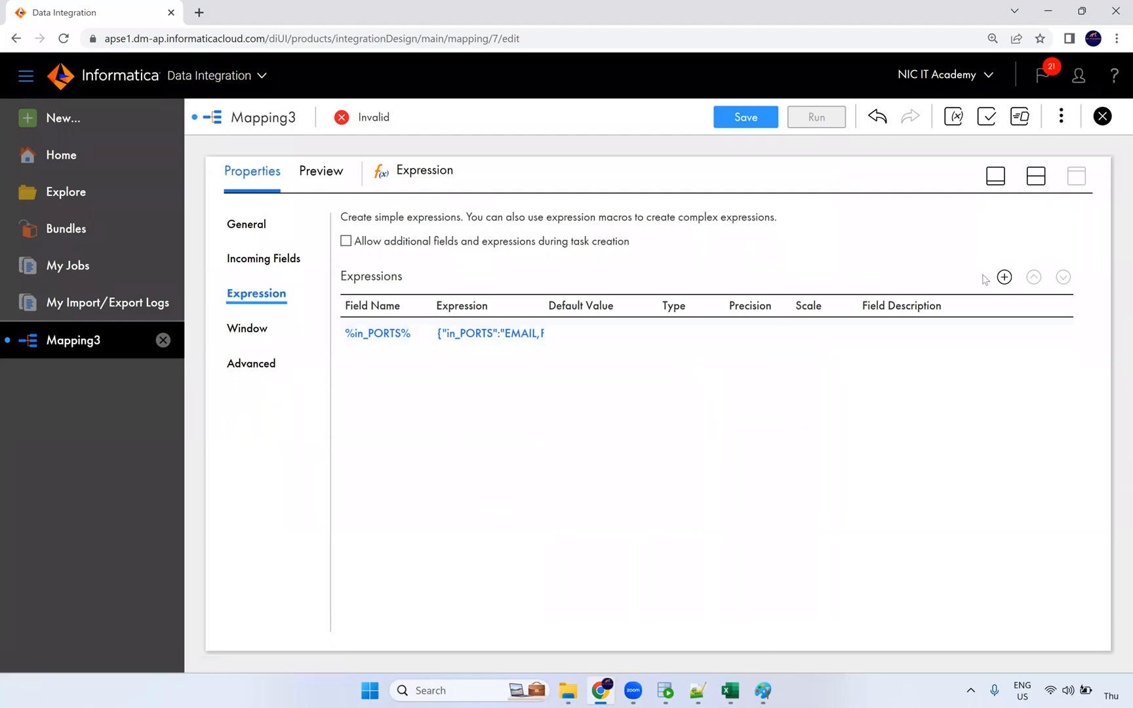
Step: Create output macro field %in_PORTS%_out from %in_PORTS%, typed string with precision 1000
left_click(1005, 277)
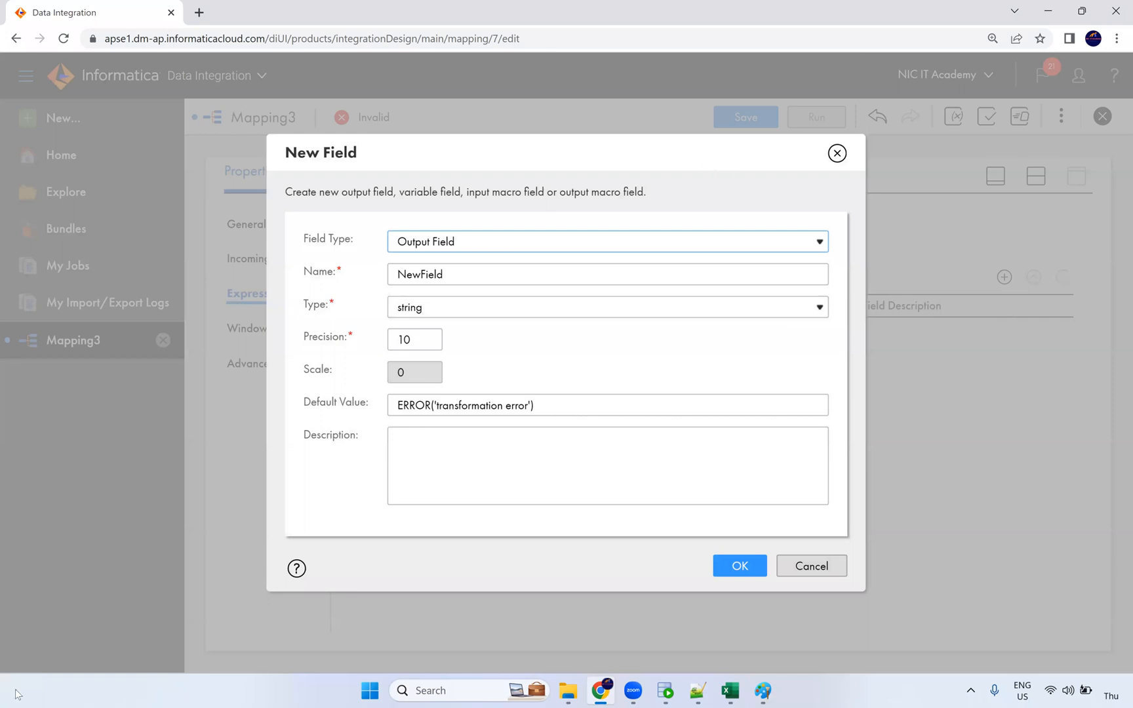
left_click(449, 241)
left_click(461, 307)
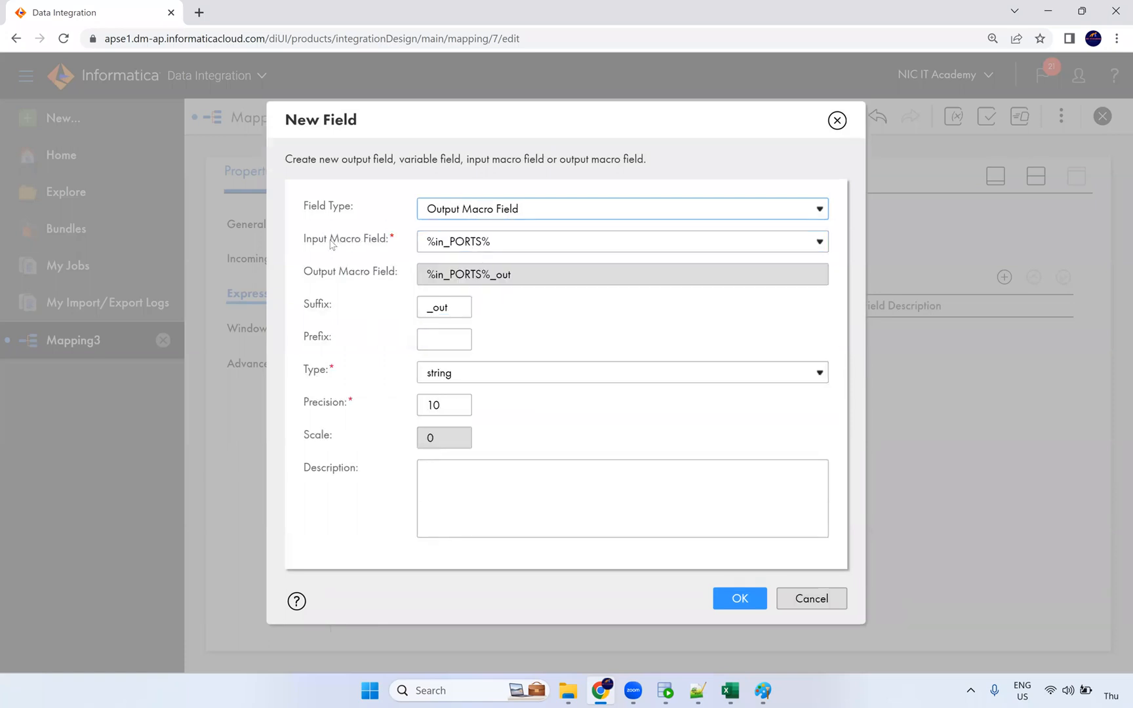
left_click(379, 245)
triple_click(379, 245)
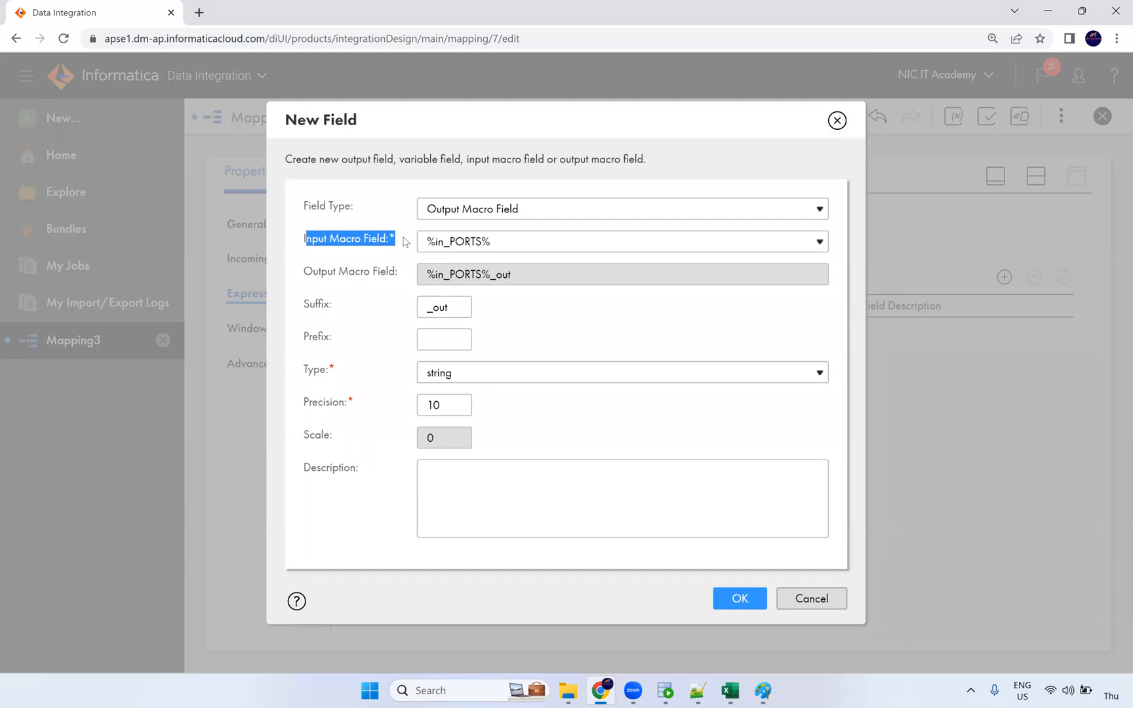
left_click(516, 248)
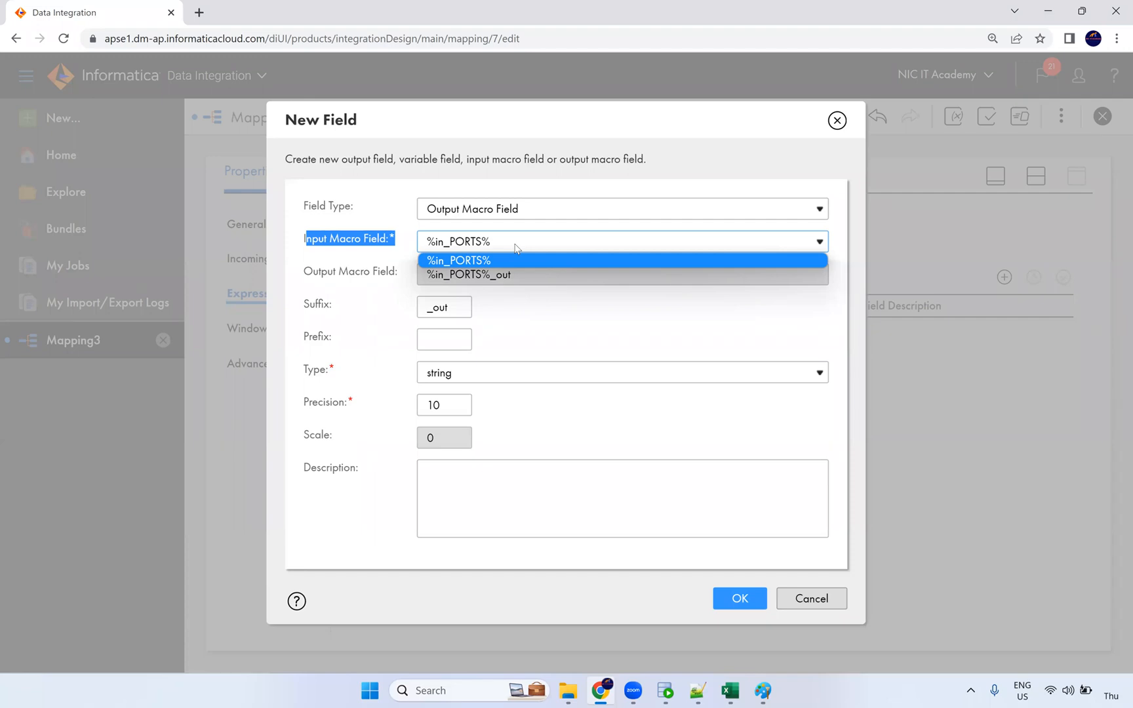
left_click(623, 241)
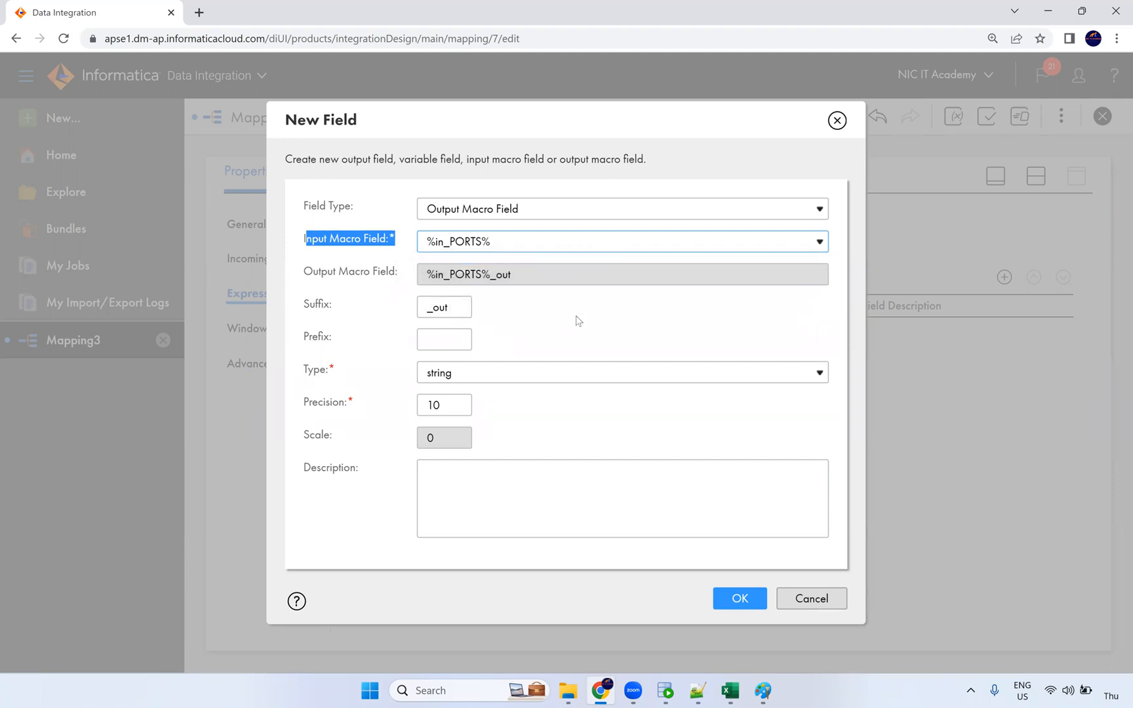
left_click(450, 404)
type("0")
left_click(565, 452)
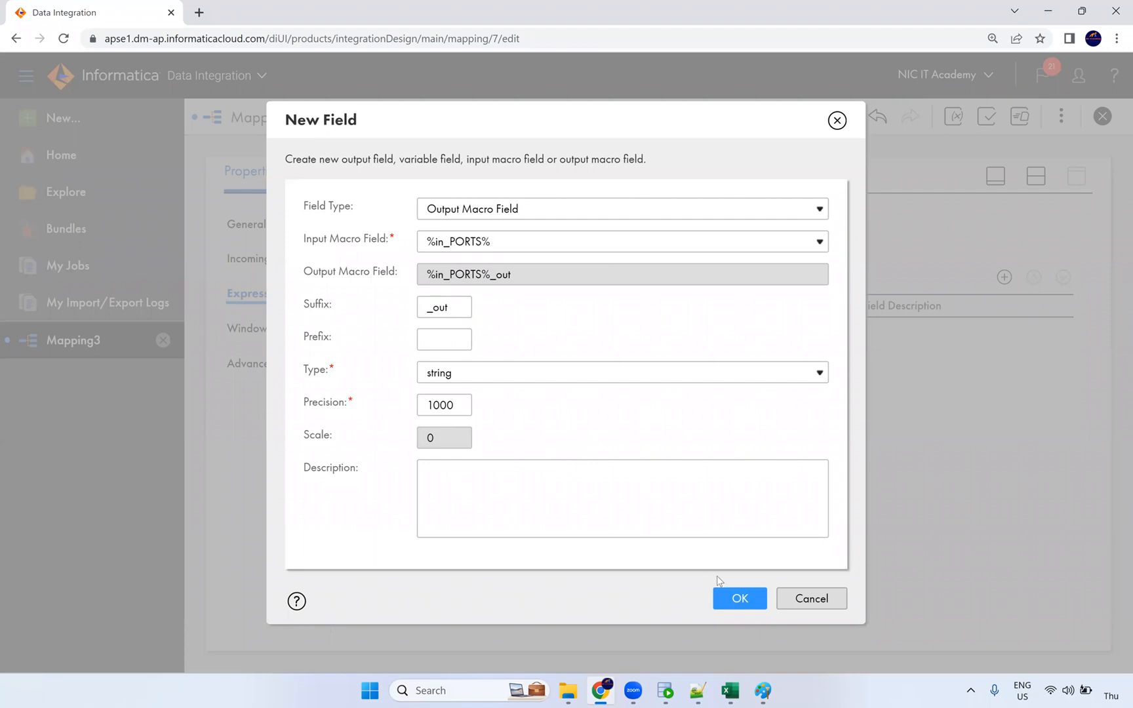
left_click(739, 598)
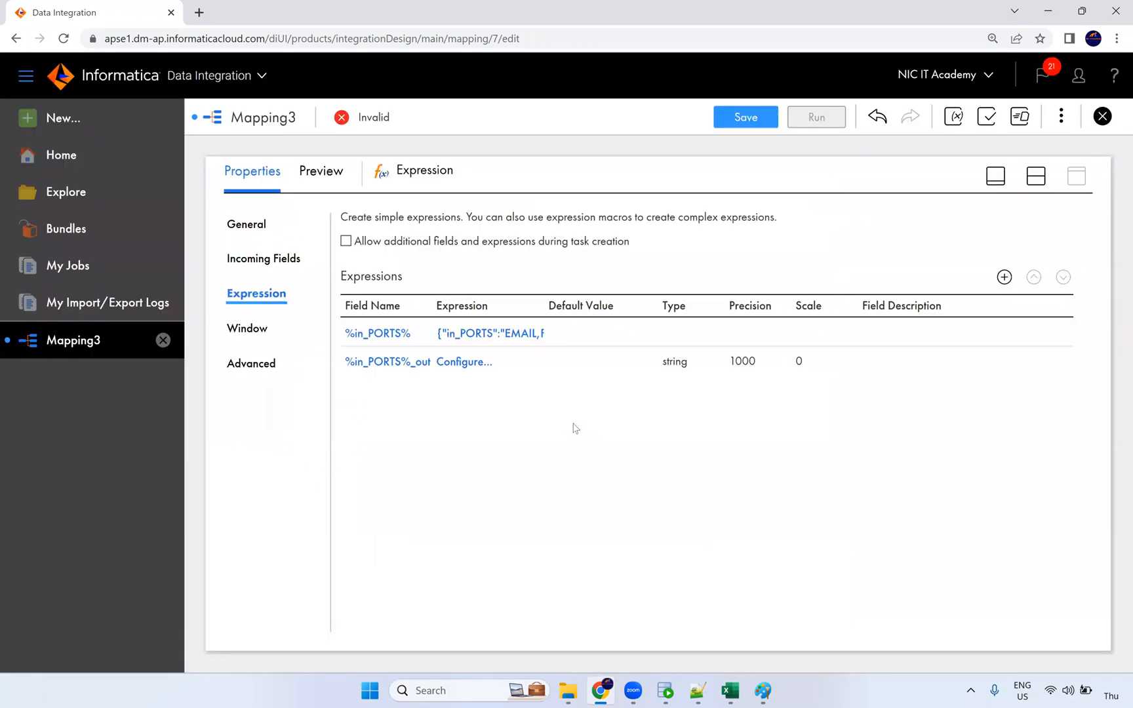
Step: Start the %in_PORTS%_out field expression with %in_PORTS%
left_click(470, 369)
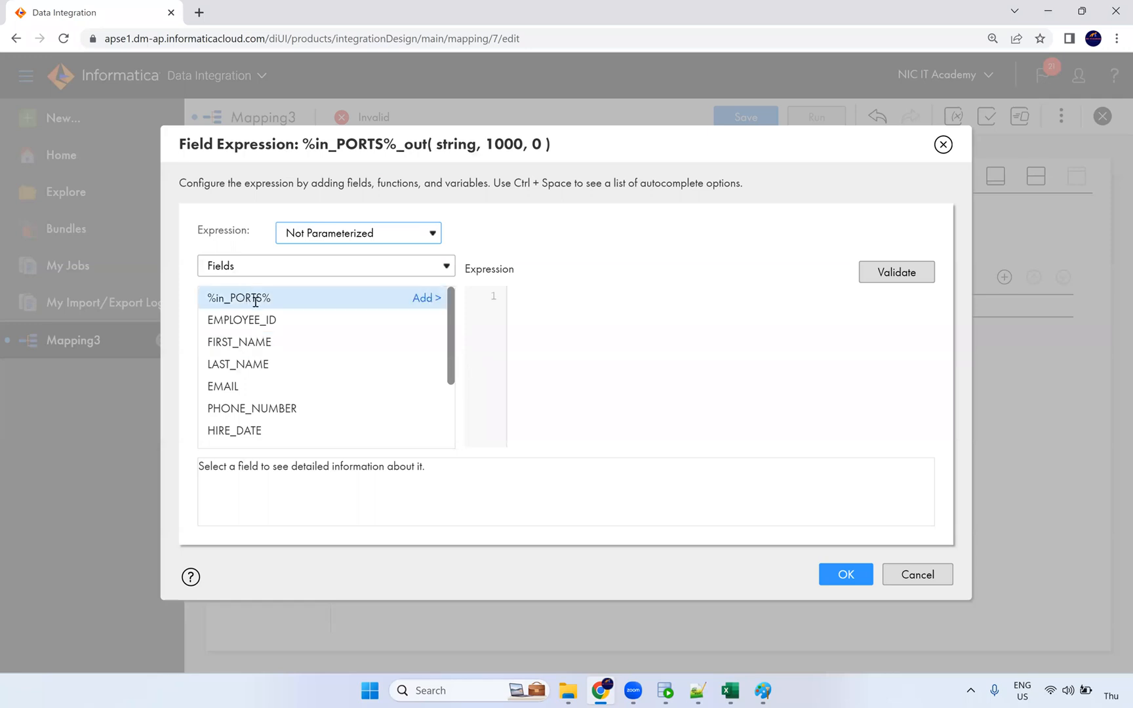
left_click(427, 303)
left_click_drag(512, 295, 600, 299)
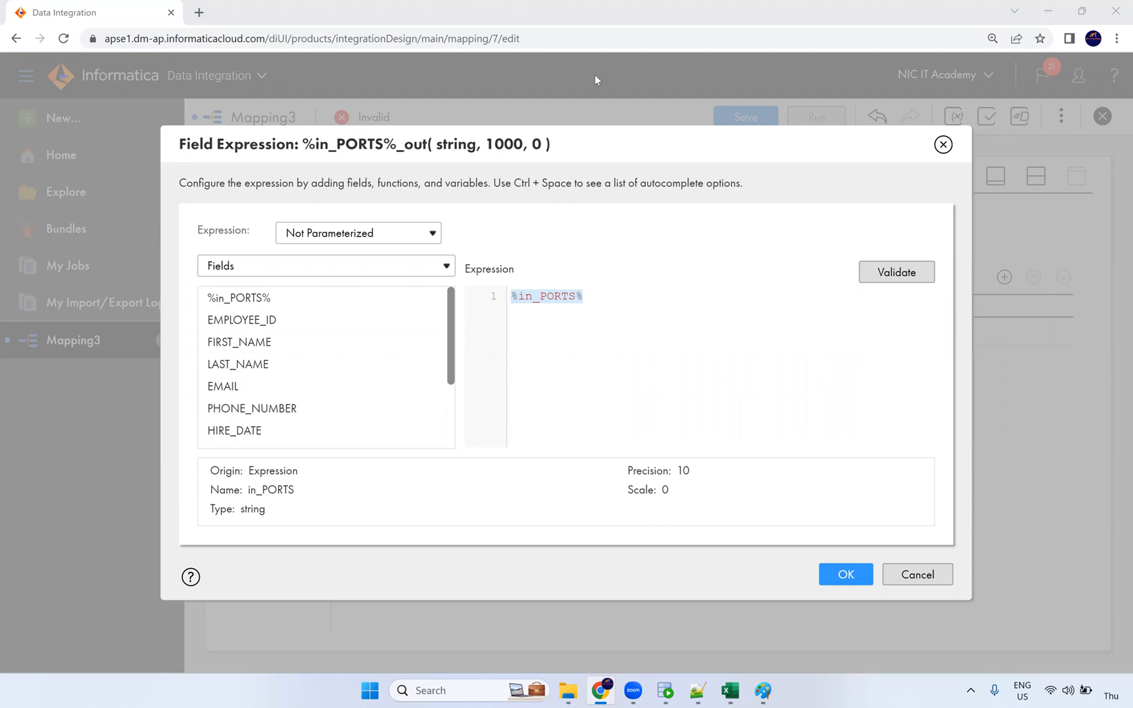
double_click(536, 297)
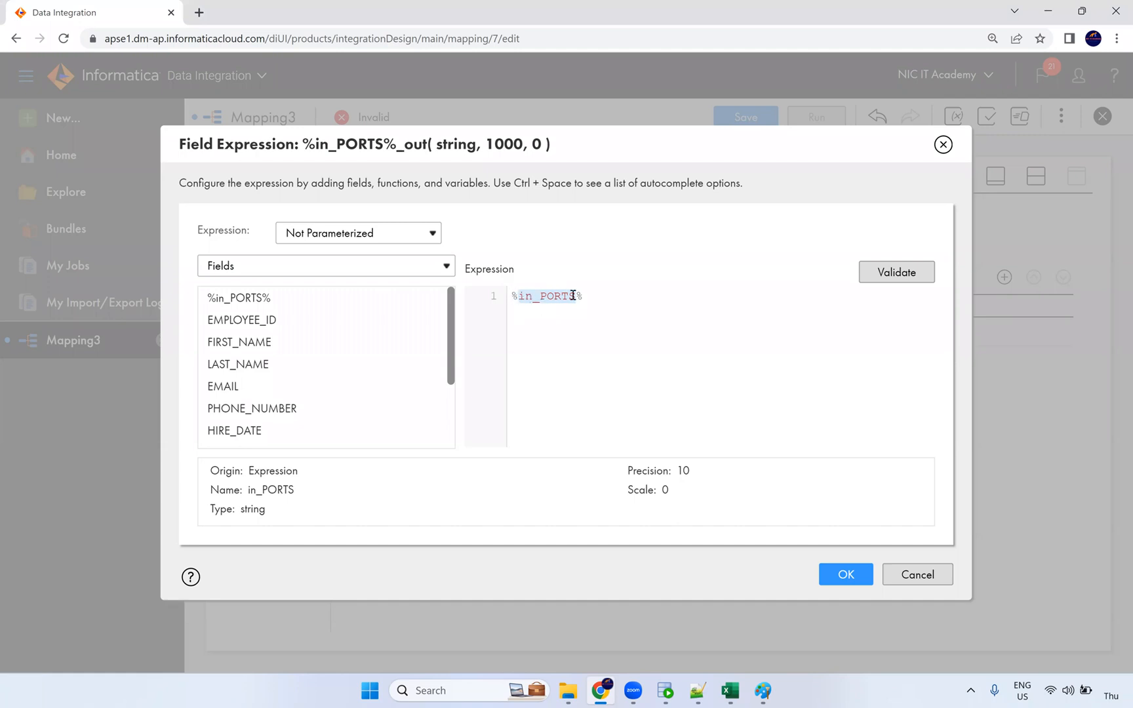
left_click(512, 296)
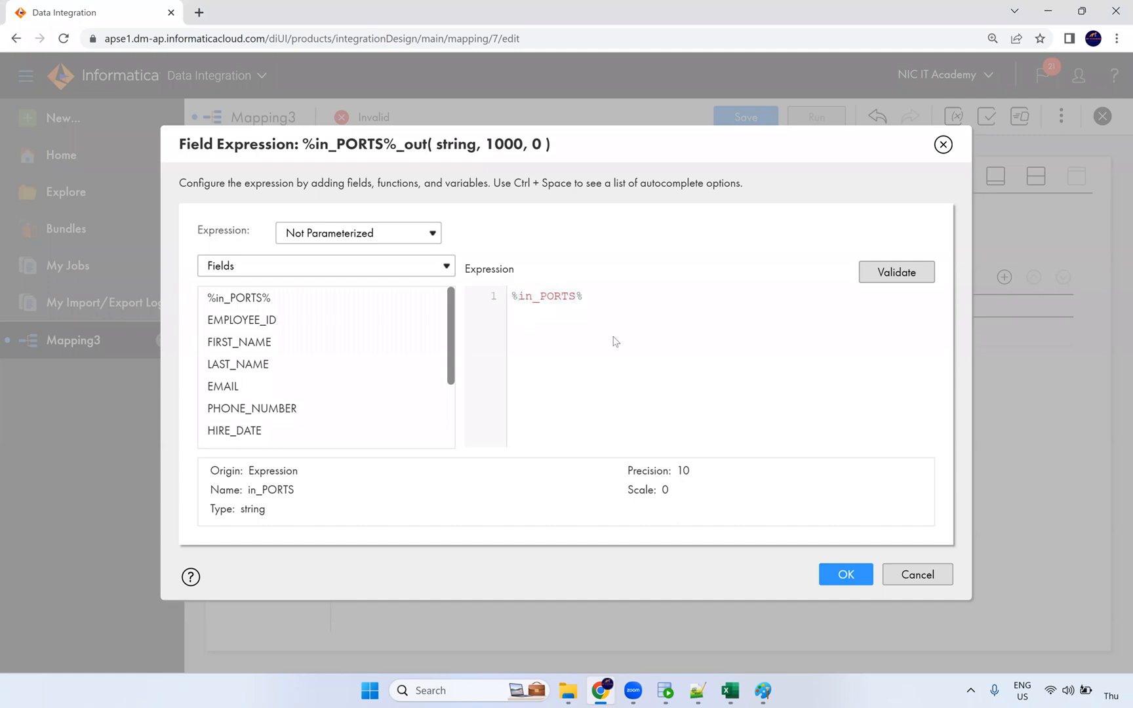
key("ctrl+plus")
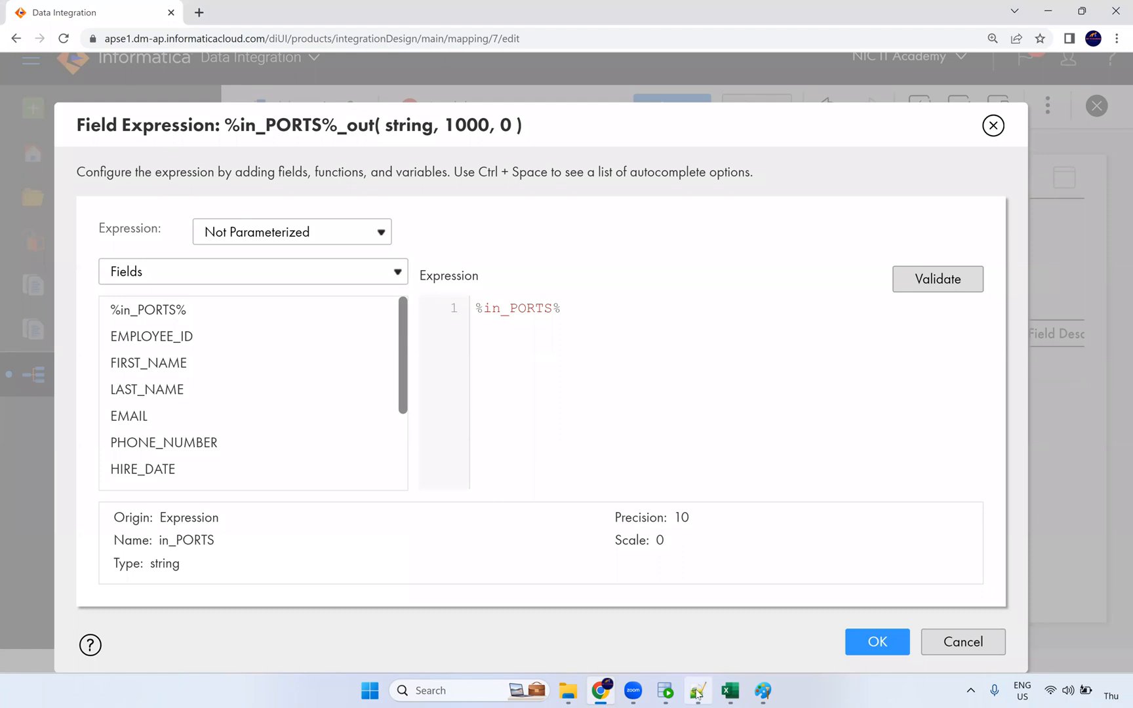
mouse_move(697, 694)
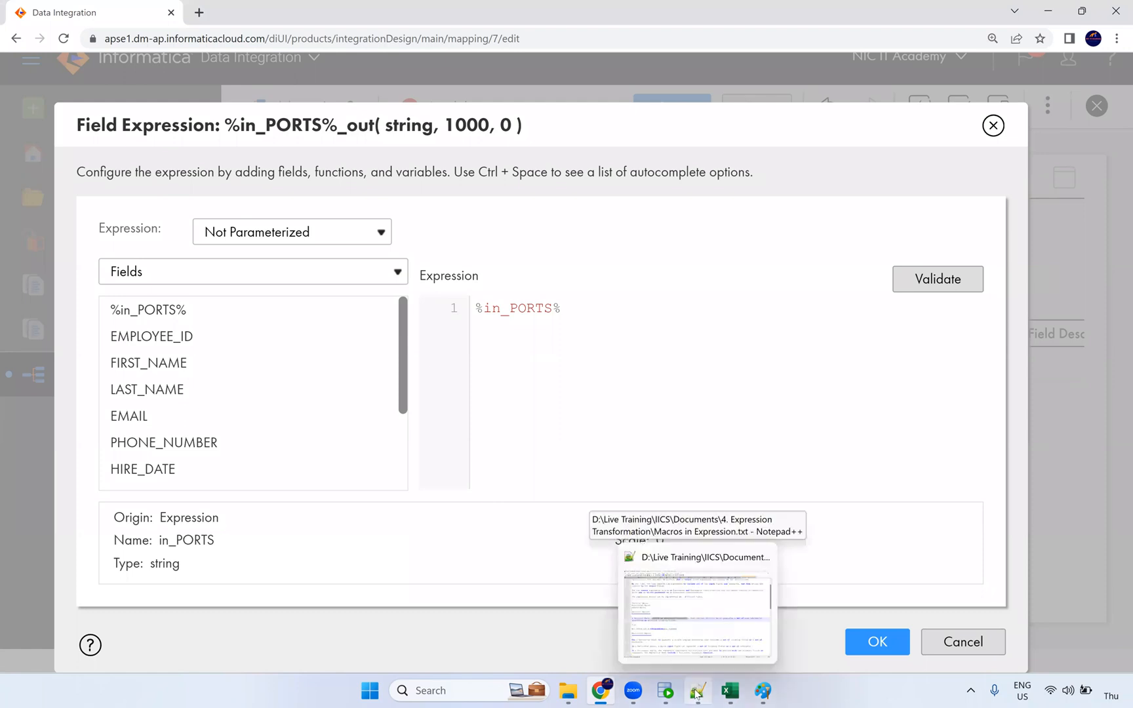
left_click(477, 308)
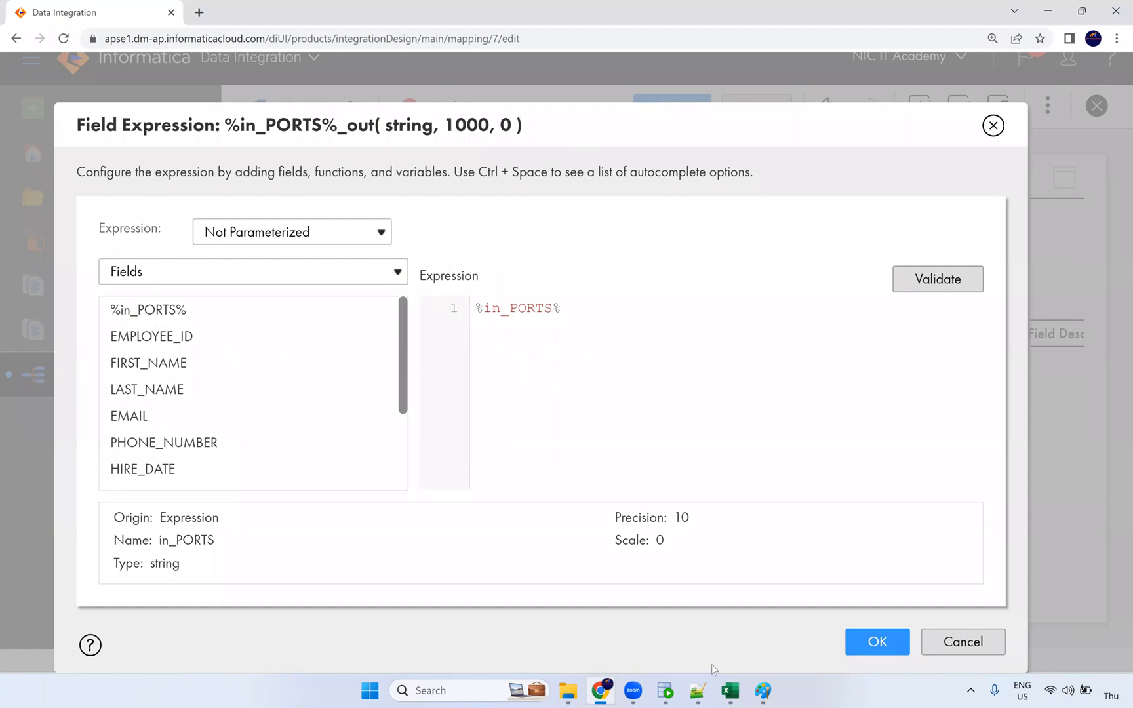
Step: Inspect the EMPLOYEES table data in SQL Developer, checking a first name containing '$' characters
left_click(665, 691)
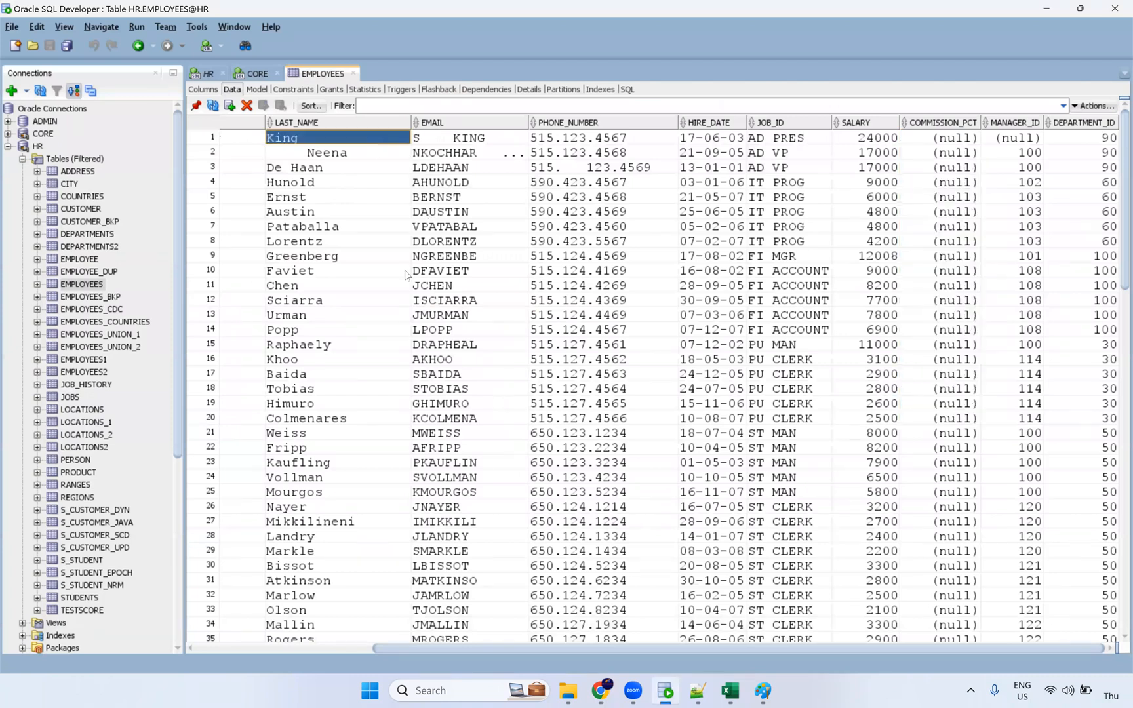
left_click_drag(541, 649, 269, 640)
left_click(397, 142)
Step: Insert the ReplaceChr string function into the %in_PORTS%_out expression
key("alt+Tab")
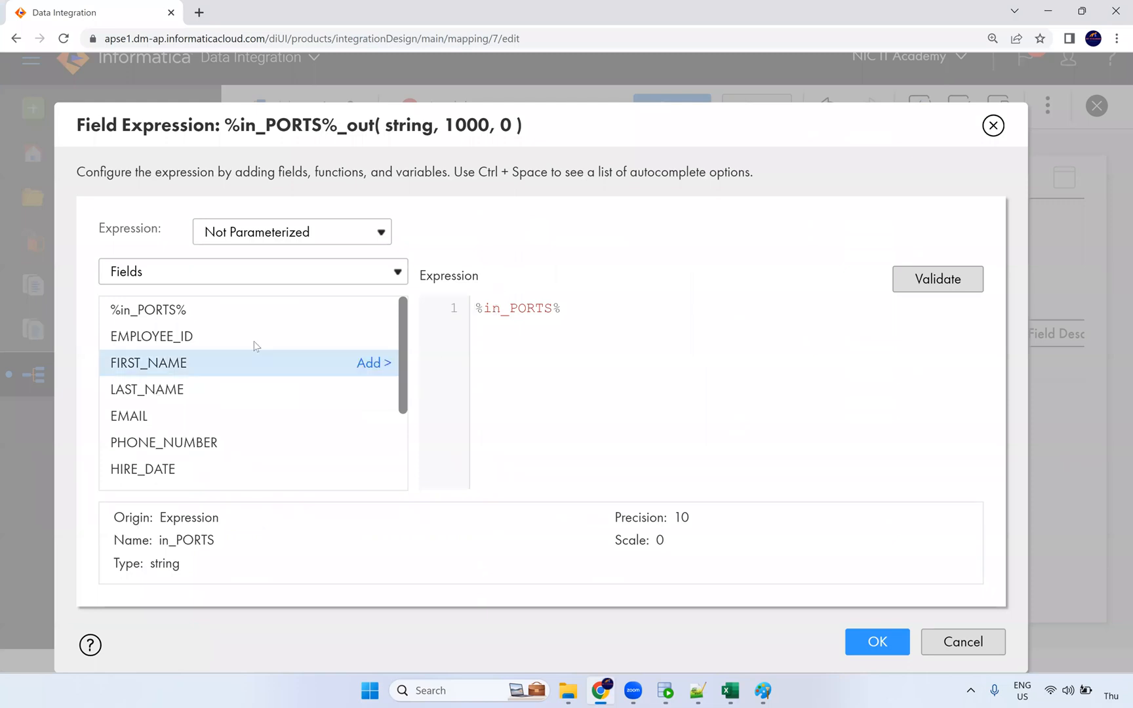
left_click(183, 281)
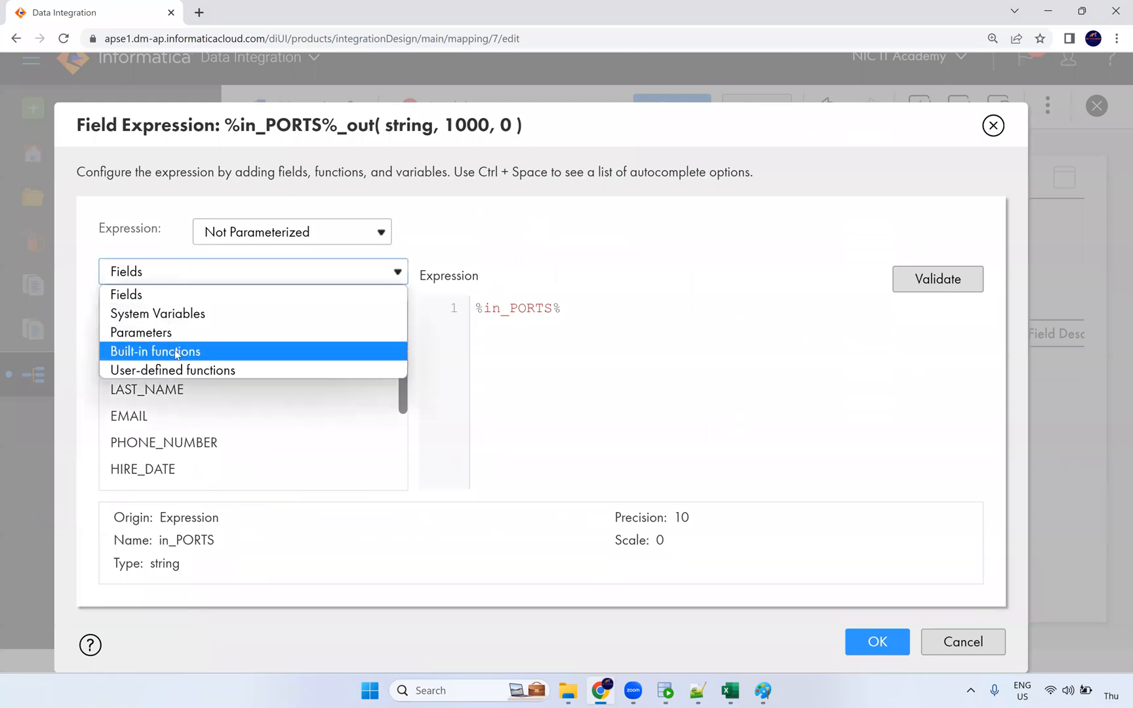
left_click(197, 352)
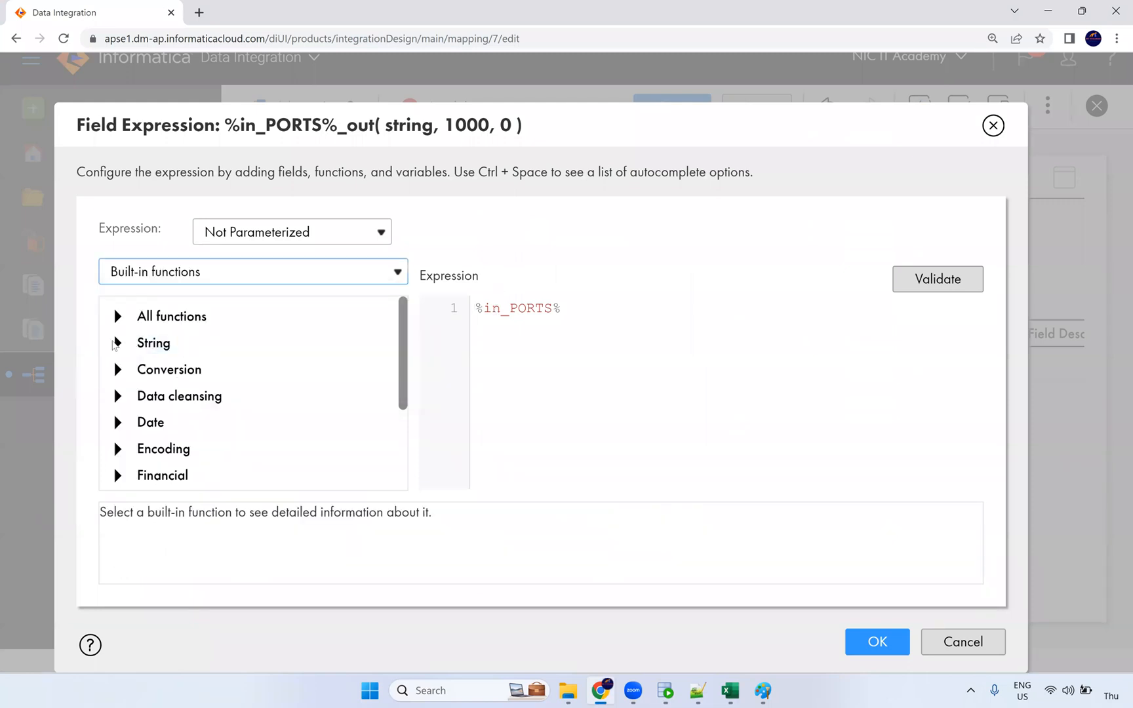
left_click(117, 343)
scroll(196, 394, "down", 3)
scroll(219, 413, "up", 1)
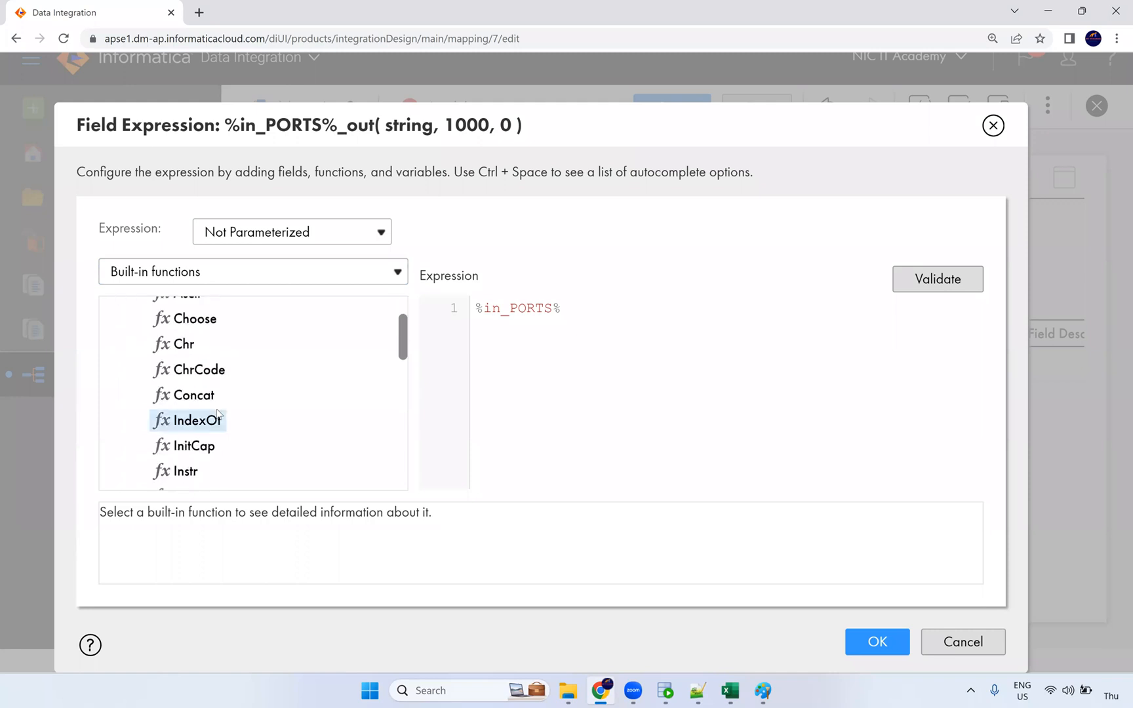
scroll(218, 419, "down", 4)
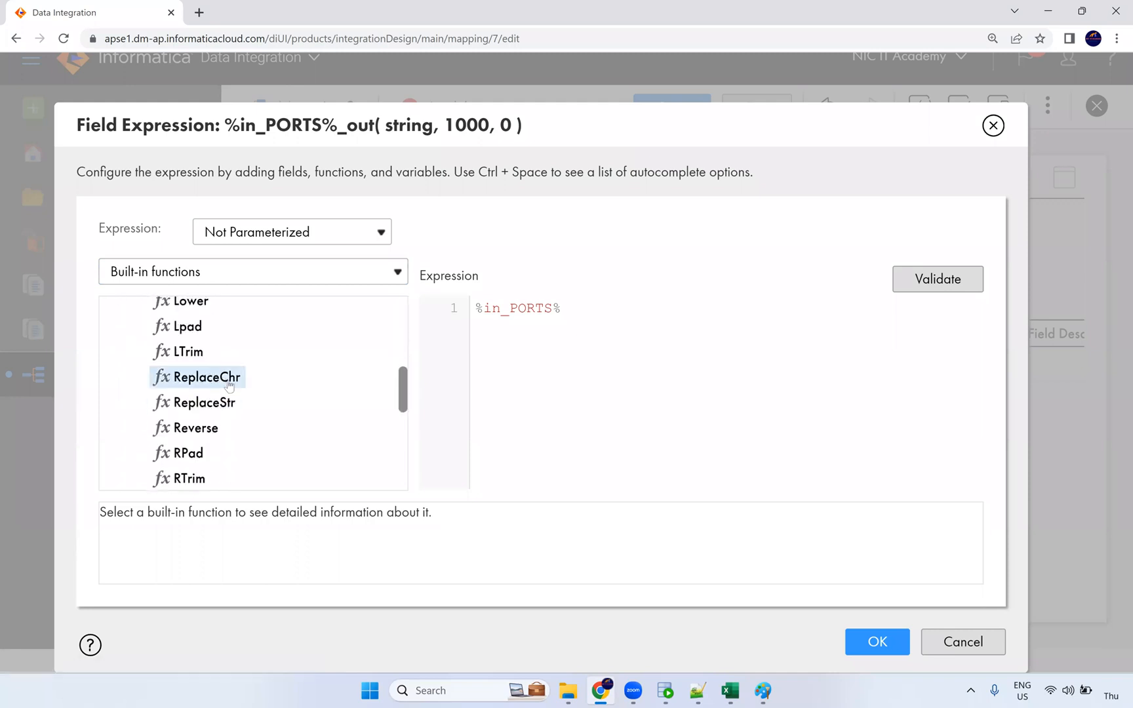
double_click(228, 386)
Step: Fill ReplaceChr's arguments: flag 0, string %in_PORTS%, search '$', replacement ''
double_click(587, 319)
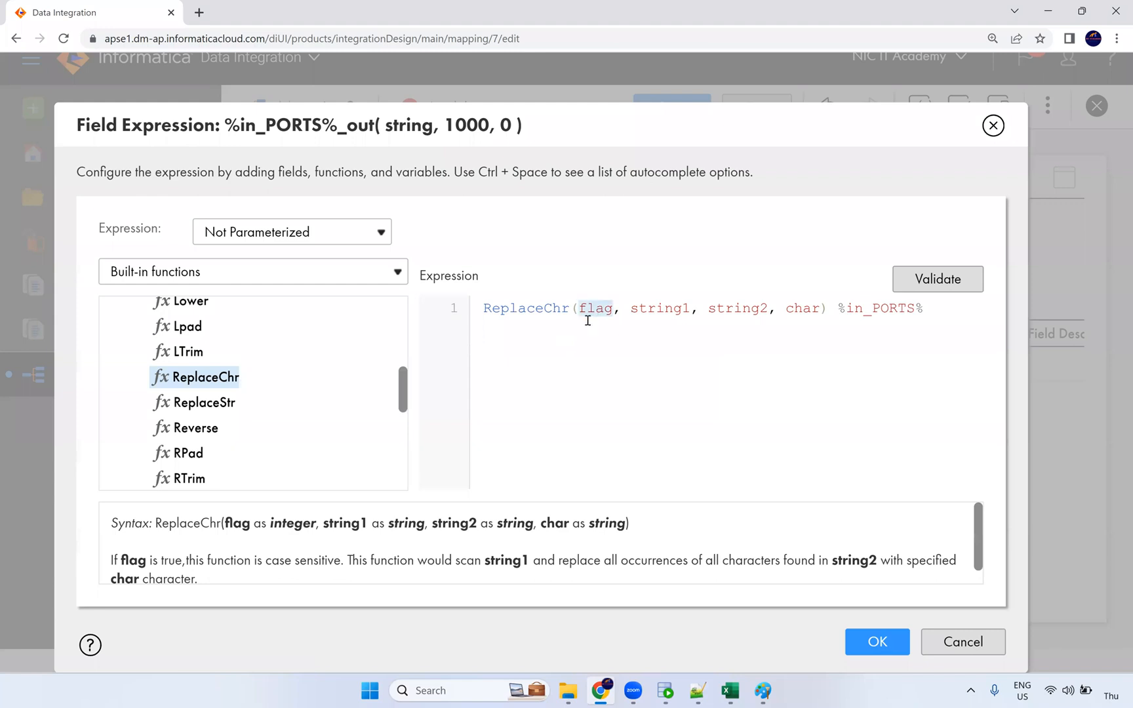
type("0")
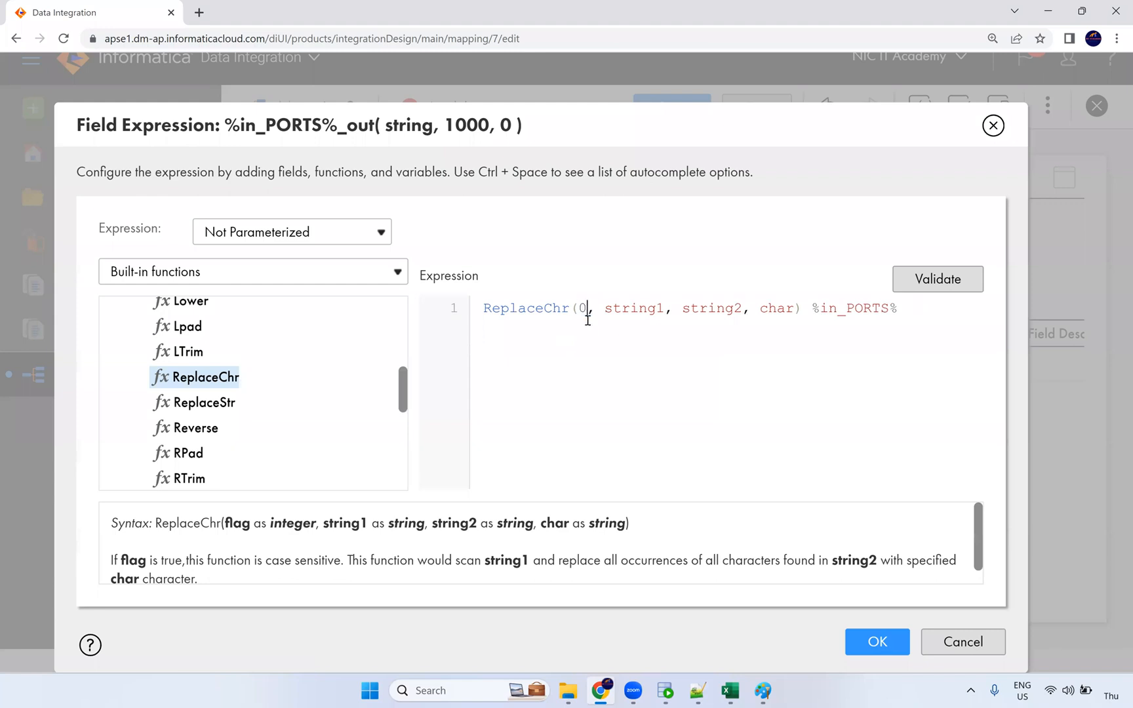
double_click(648, 311)
key("BackSpace")
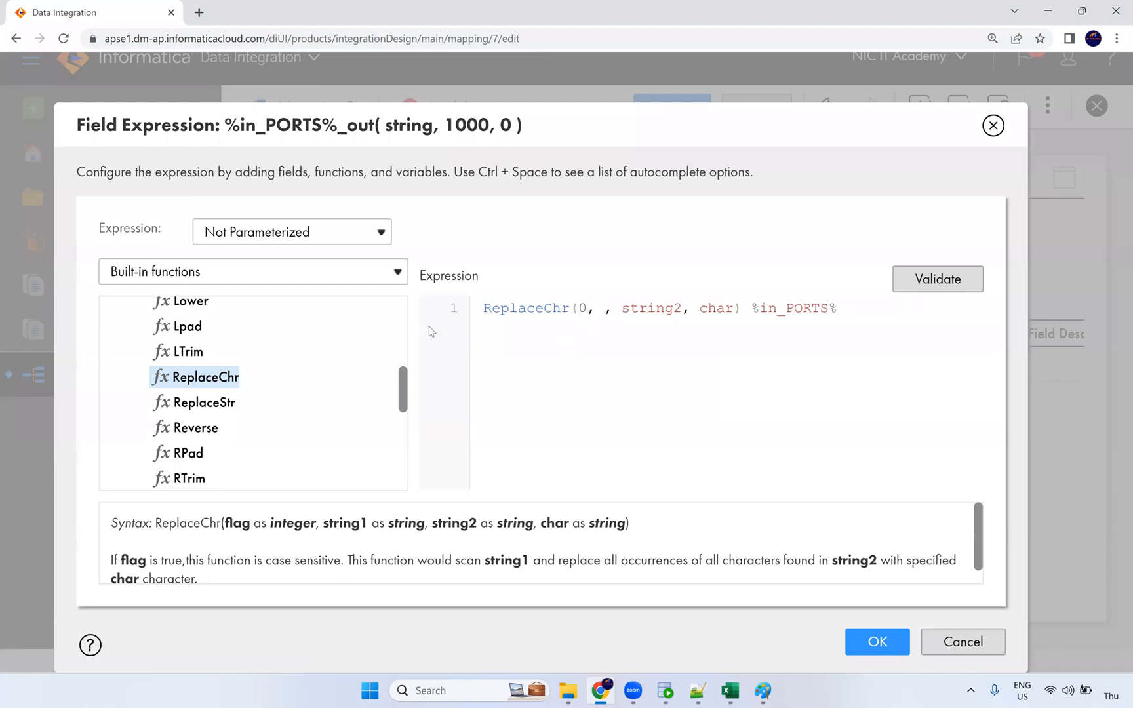
left_click_drag(752, 310, 838, 306)
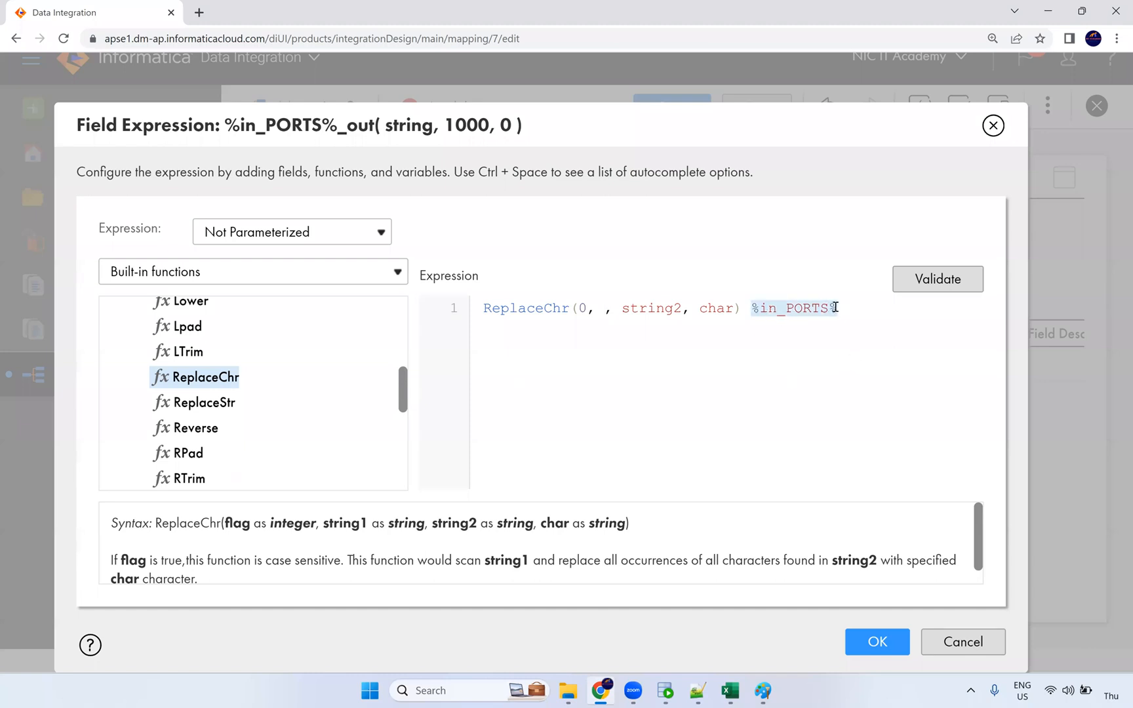
key("ctrl+x")
left_click(602, 311)
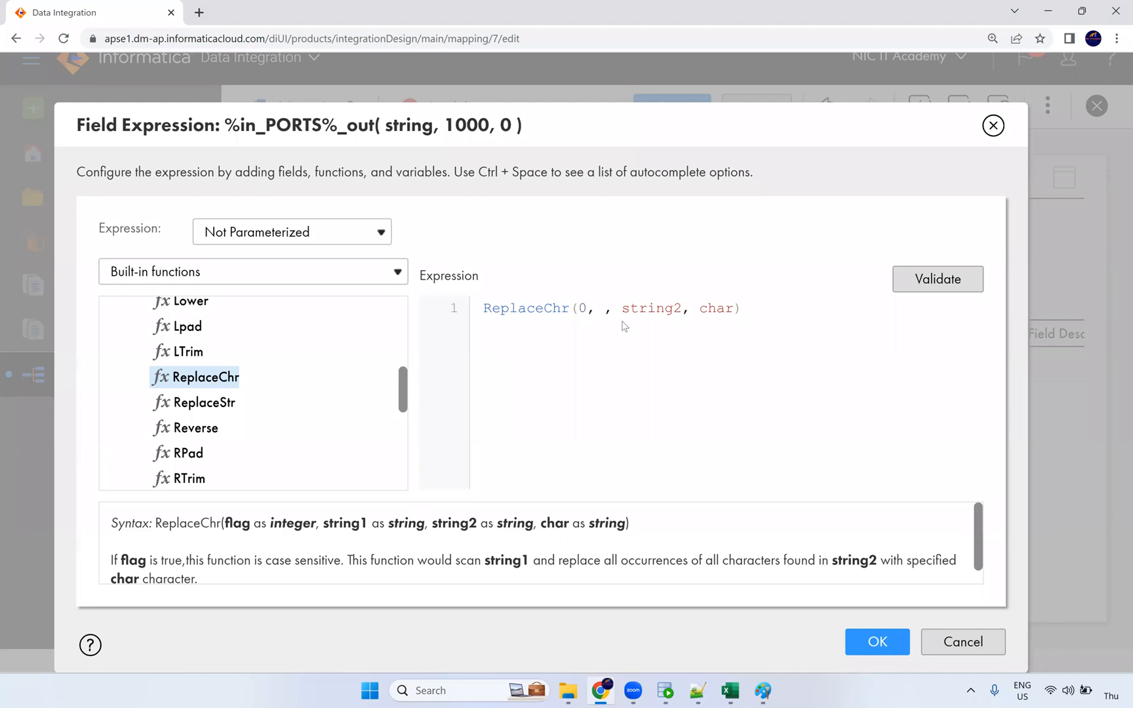
key("ctrl+v")
key("Delete")
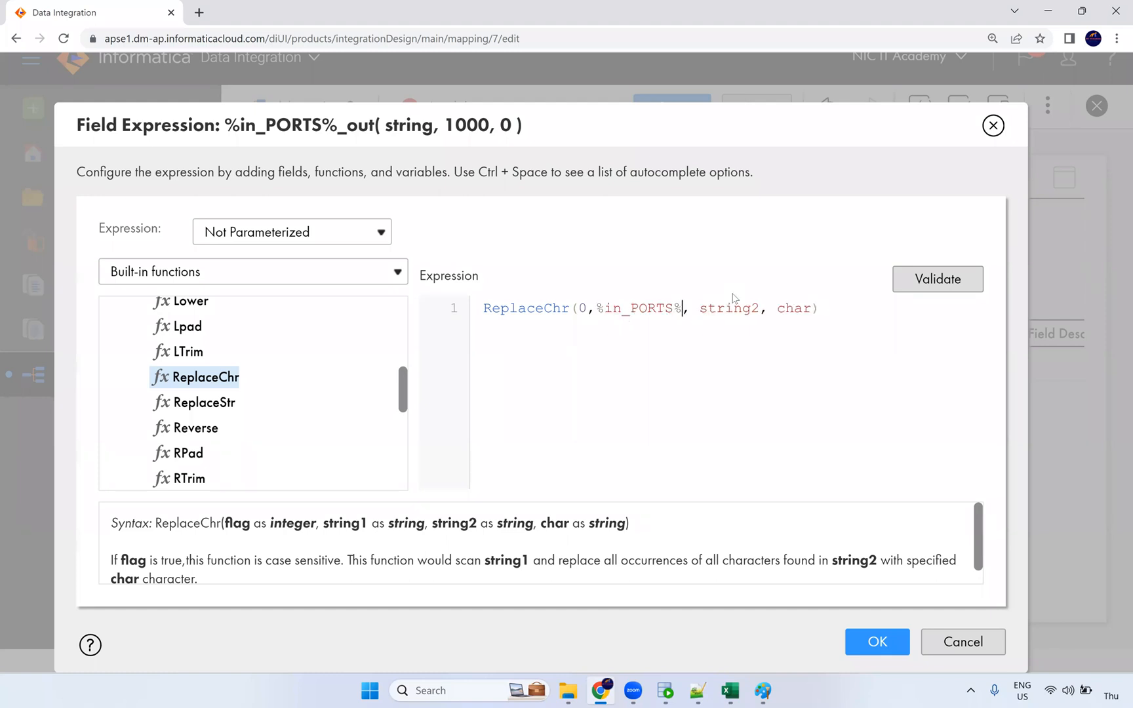
double_click(739, 308)
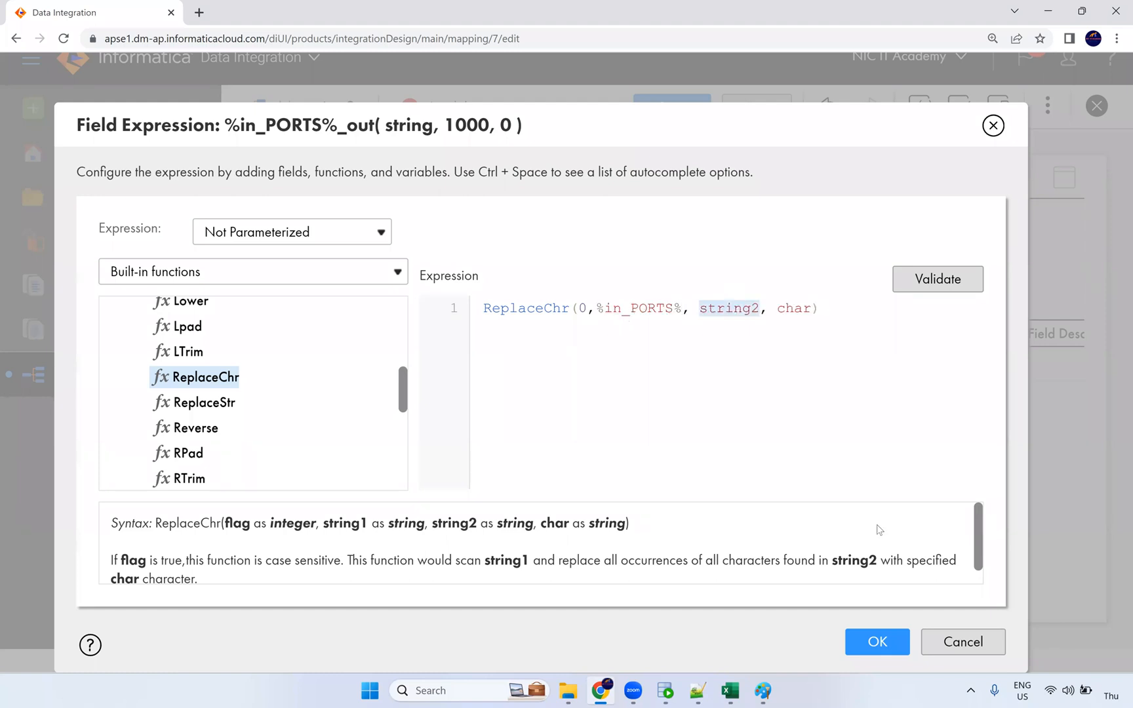
type("'$")
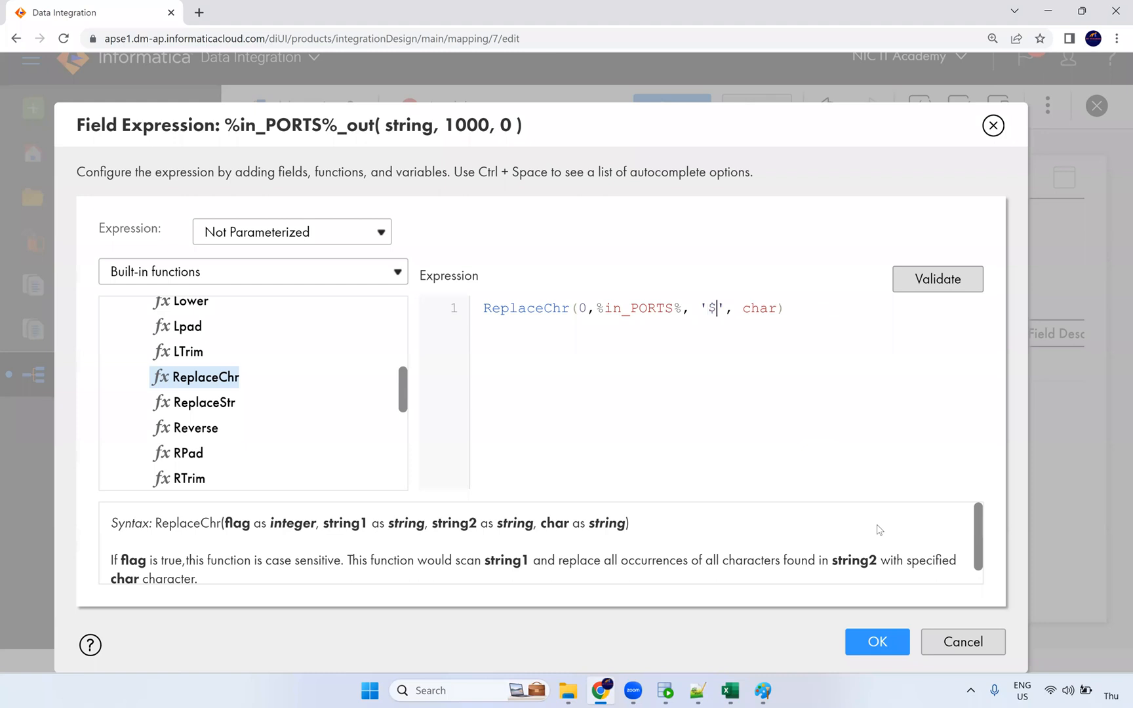
double_click(761, 309)
type("''")
key("BackSpace")
left_click(744, 307)
Step: Wrap the ReplaceChr call in LTRIM and RTRIM to trim spaces on both sides
key("ctrl+a")
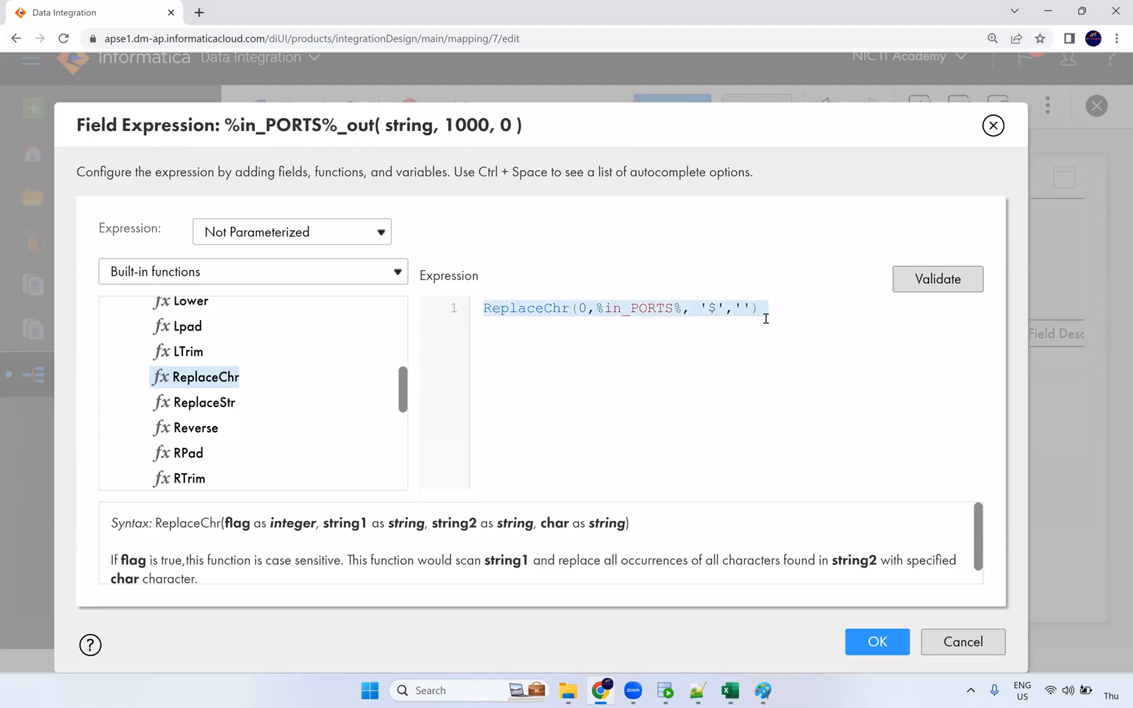
left_click(720, 310)
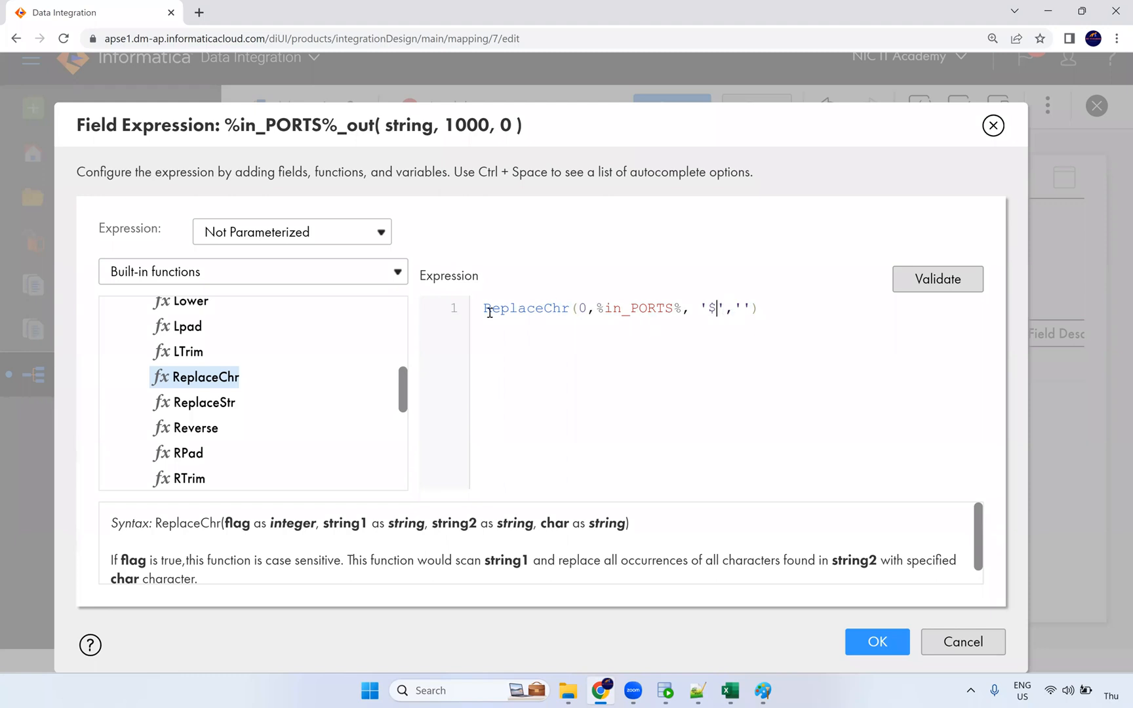
key("Home")
type("LR")
key("BackSpace")
key("BackSpace")
type("LTRIL")
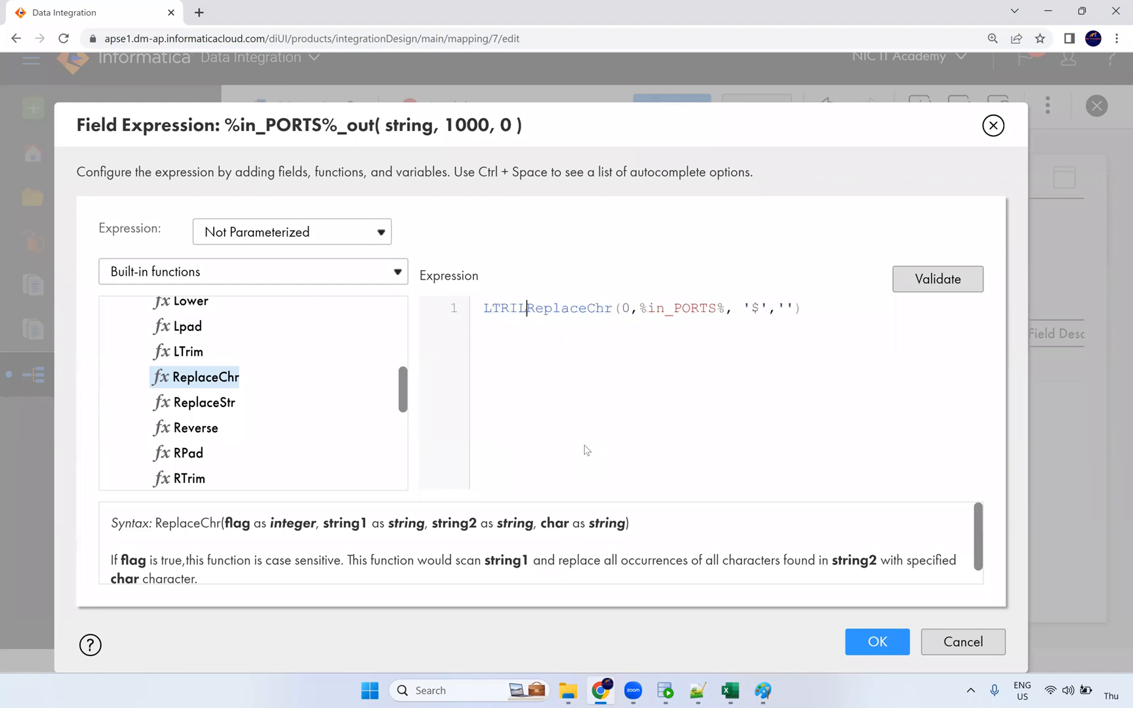
type("(")
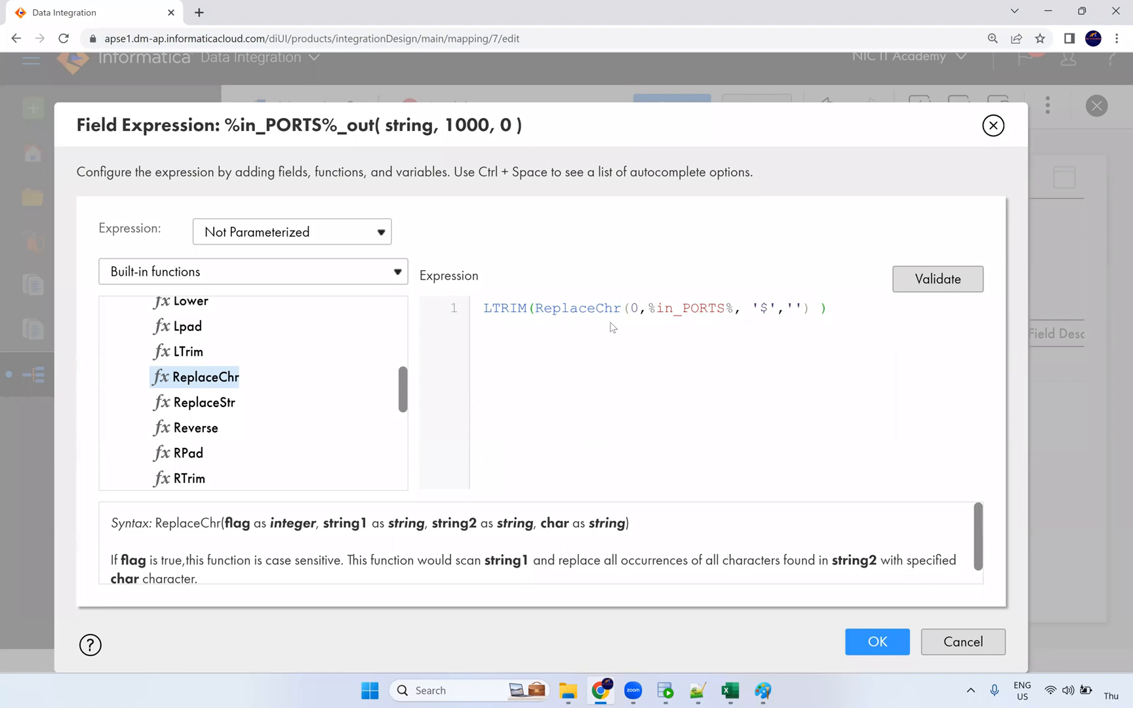
left_click(485, 312)
type("RT")
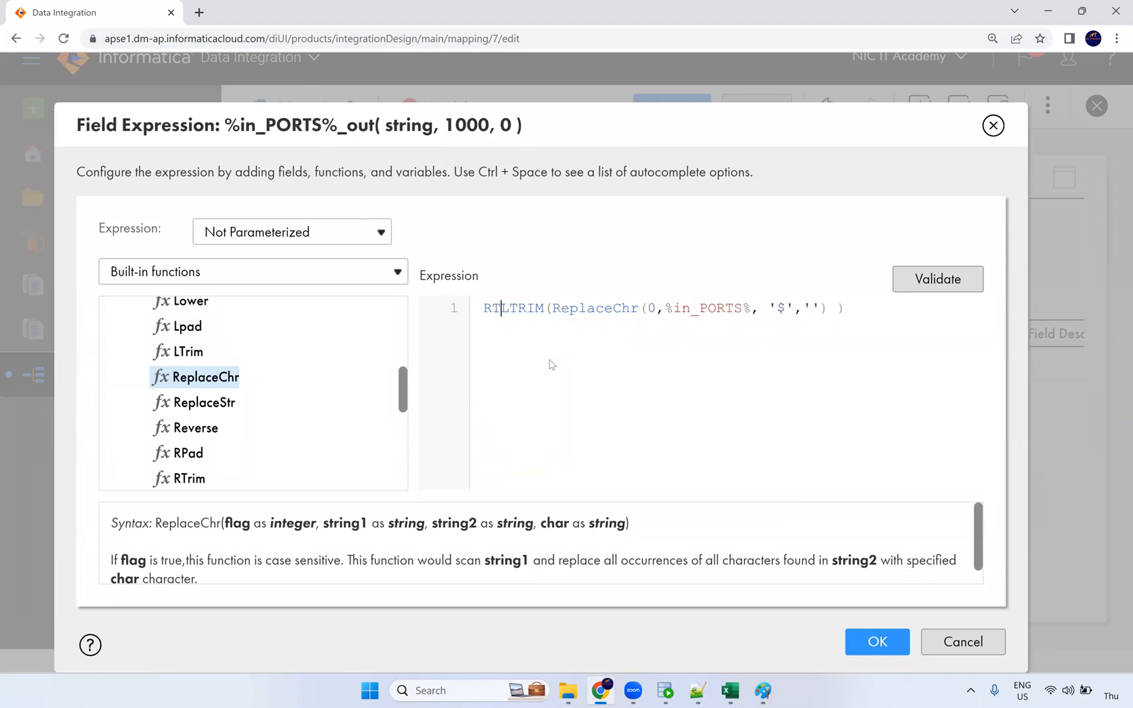
type("RIM")
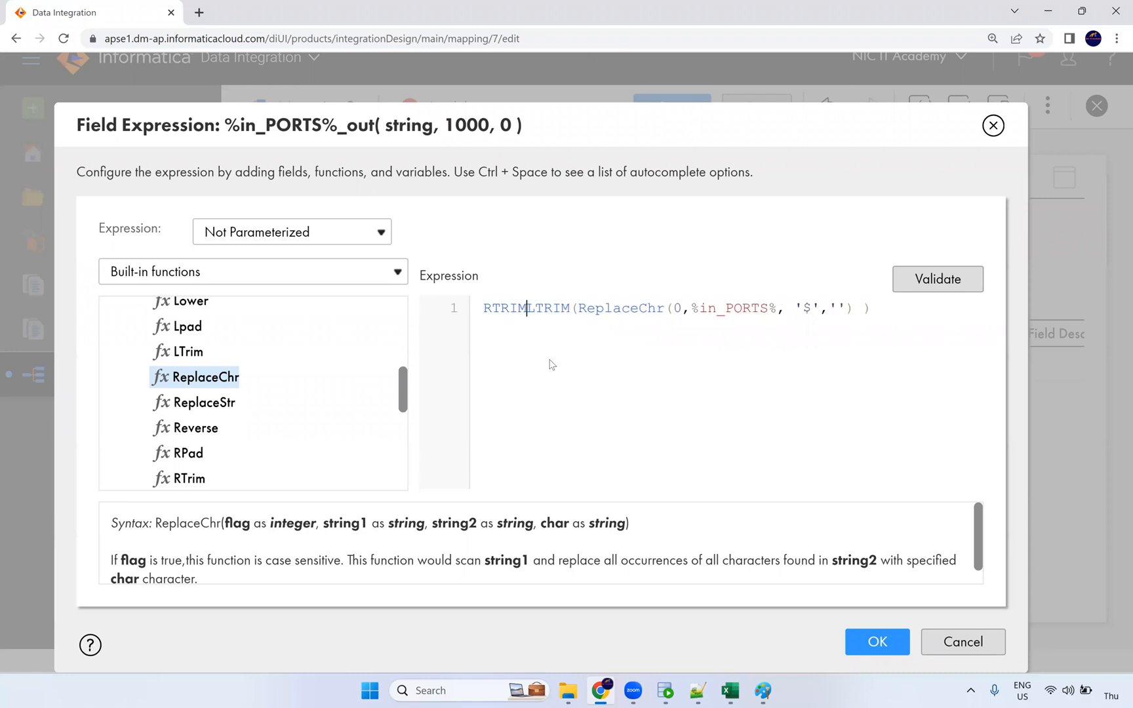
type("(")
left_click(893, 312)
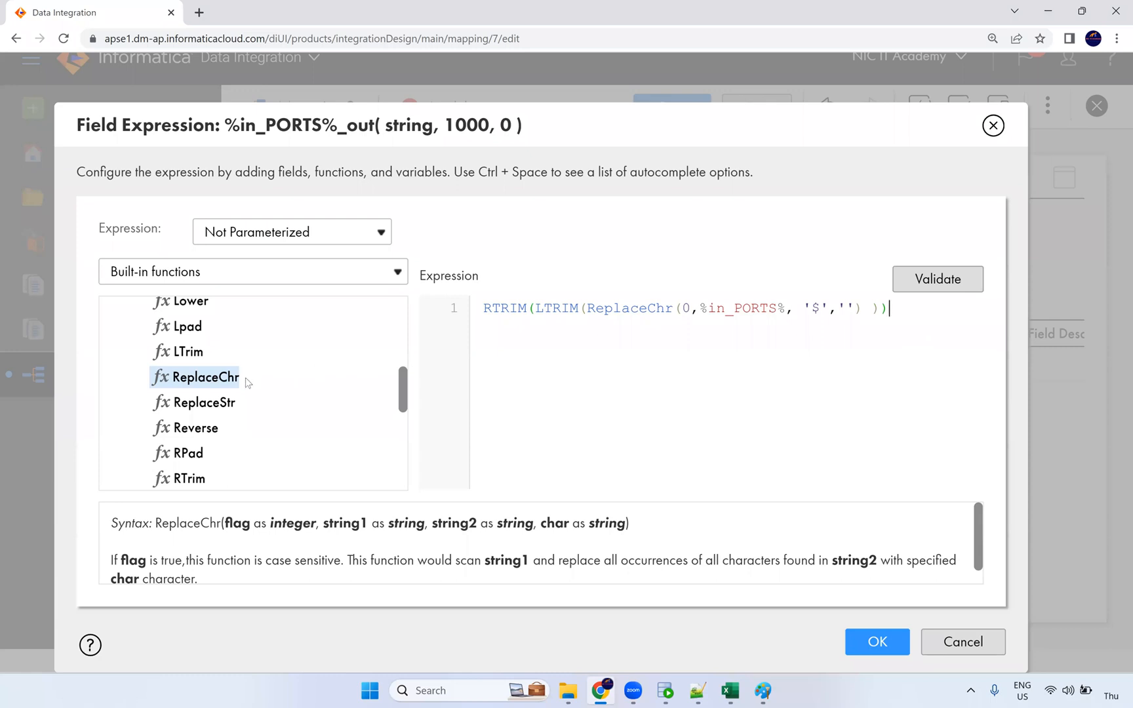
scroll(243, 394, "down", 2)
scroll(239, 401, "up", 2)
scroll(235, 405, "up", 2)
scroll(226, 406, "down", 1)
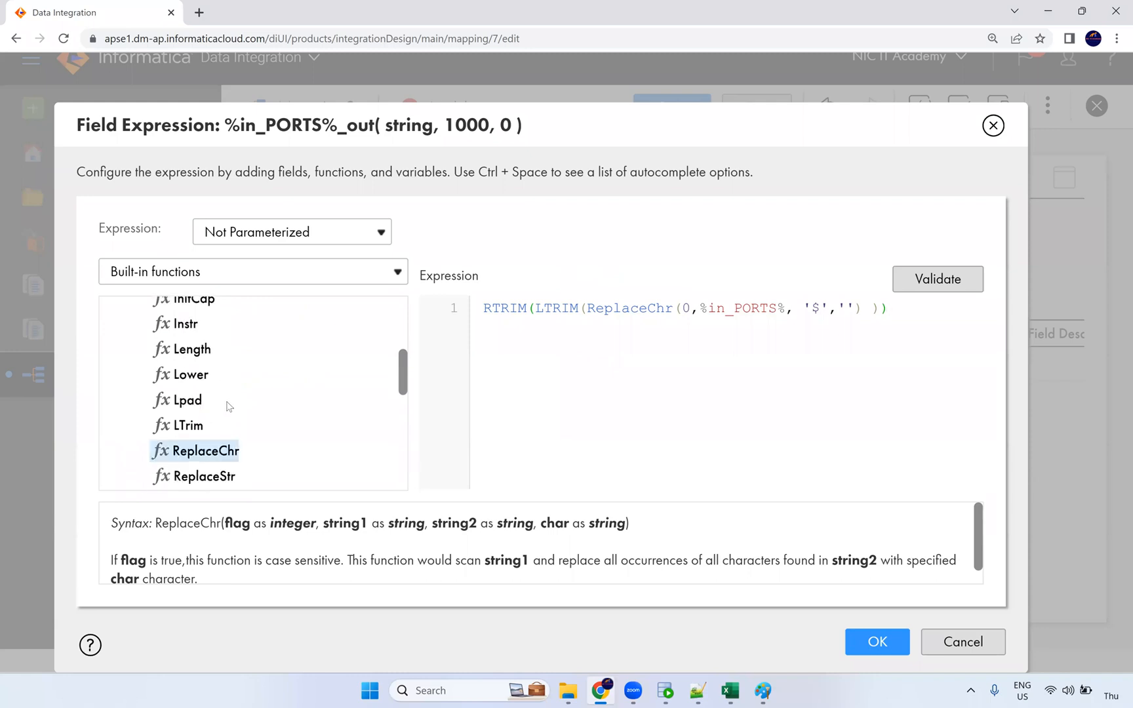
scroll(229, 407, "up", 3)
left_click(120, 345)
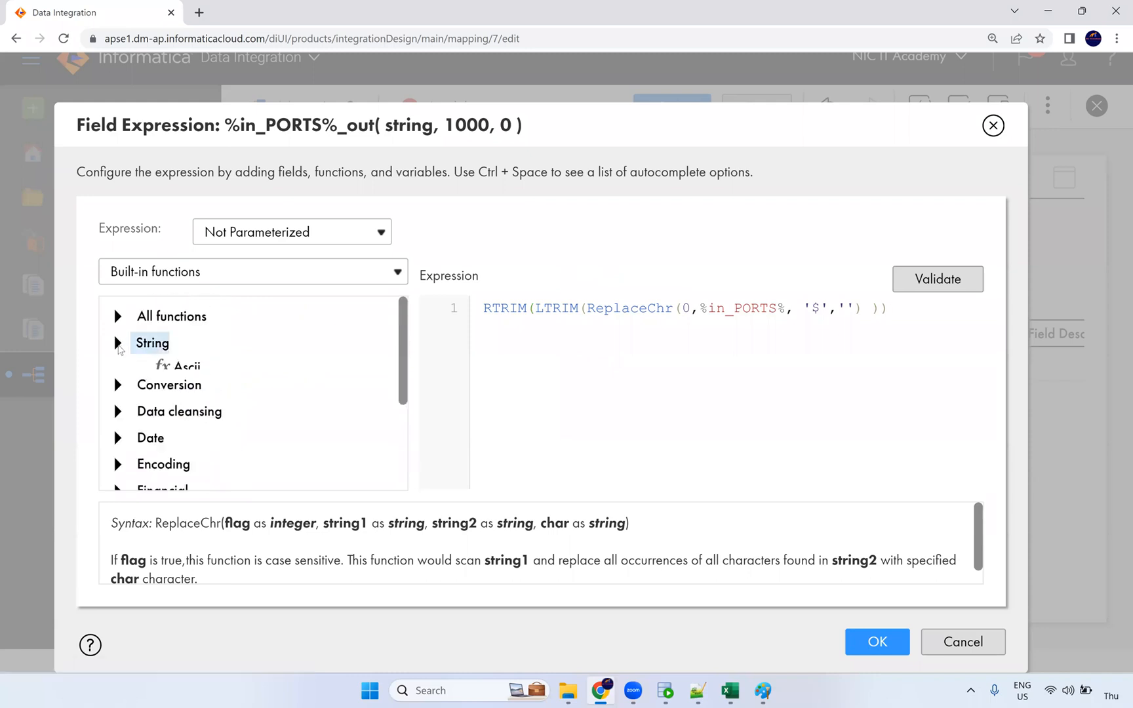
left_click(118, 319)
left_click(119, 319)
left_click(118, 318)
scroll(265, 394, "down", 2)
scroll(266, 396, "down", 10)
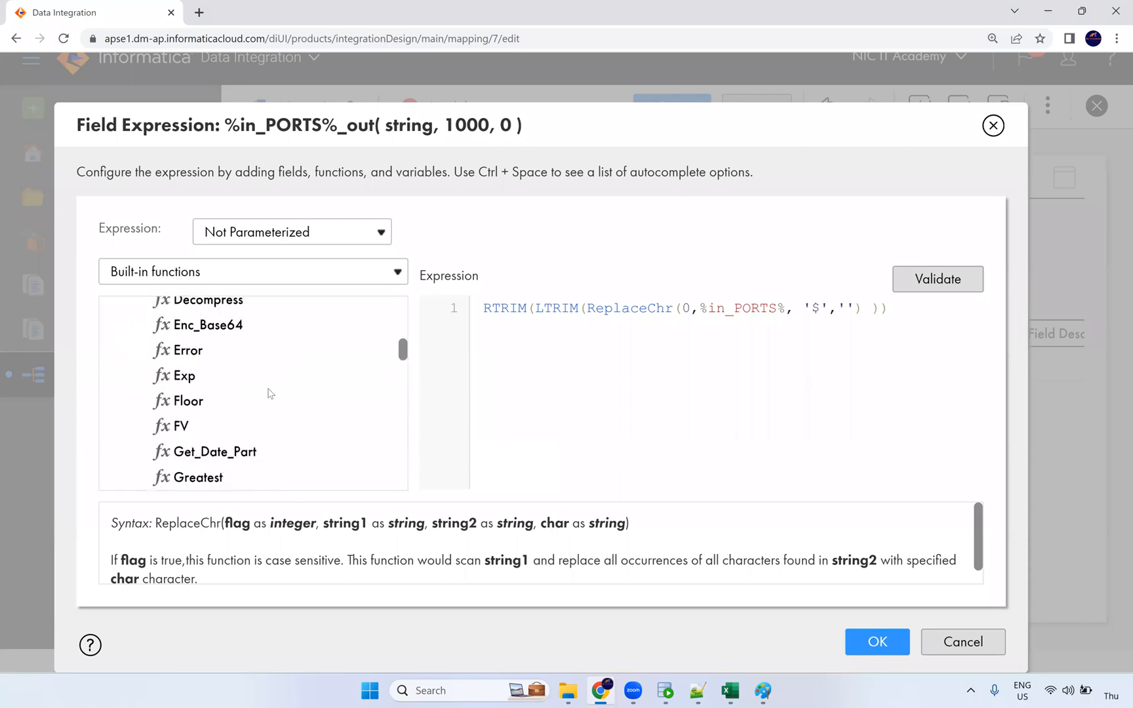
scroll(268, 397, "down", 10)
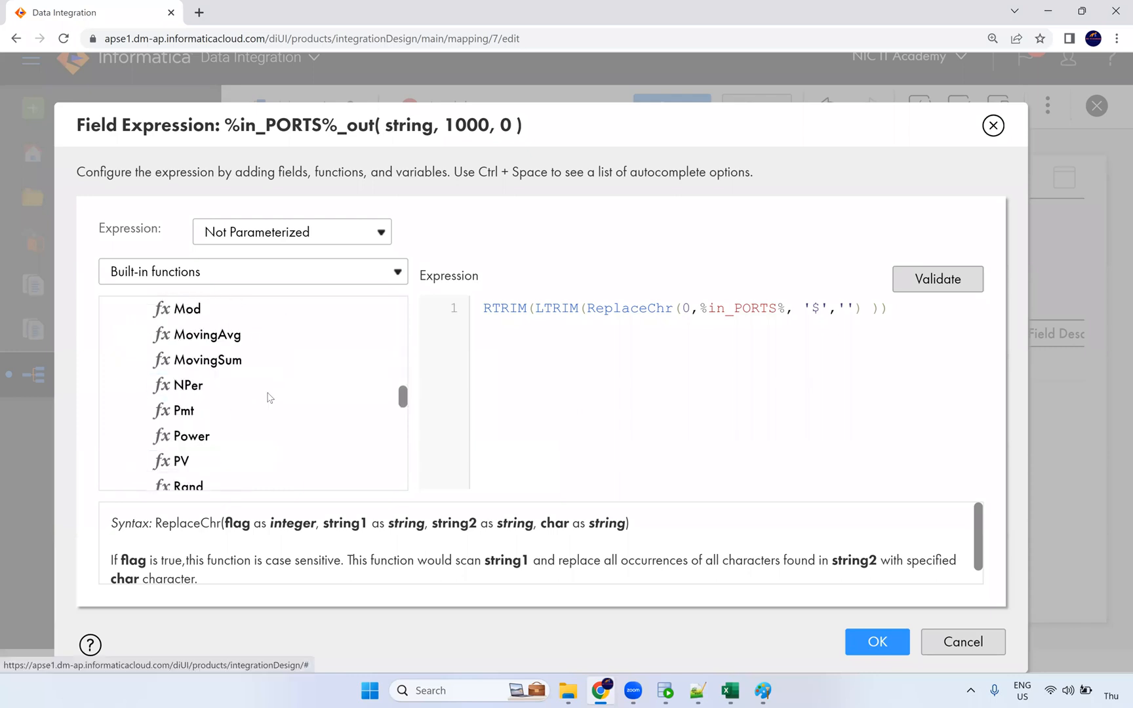
scroll(268, 397, "down", 5)
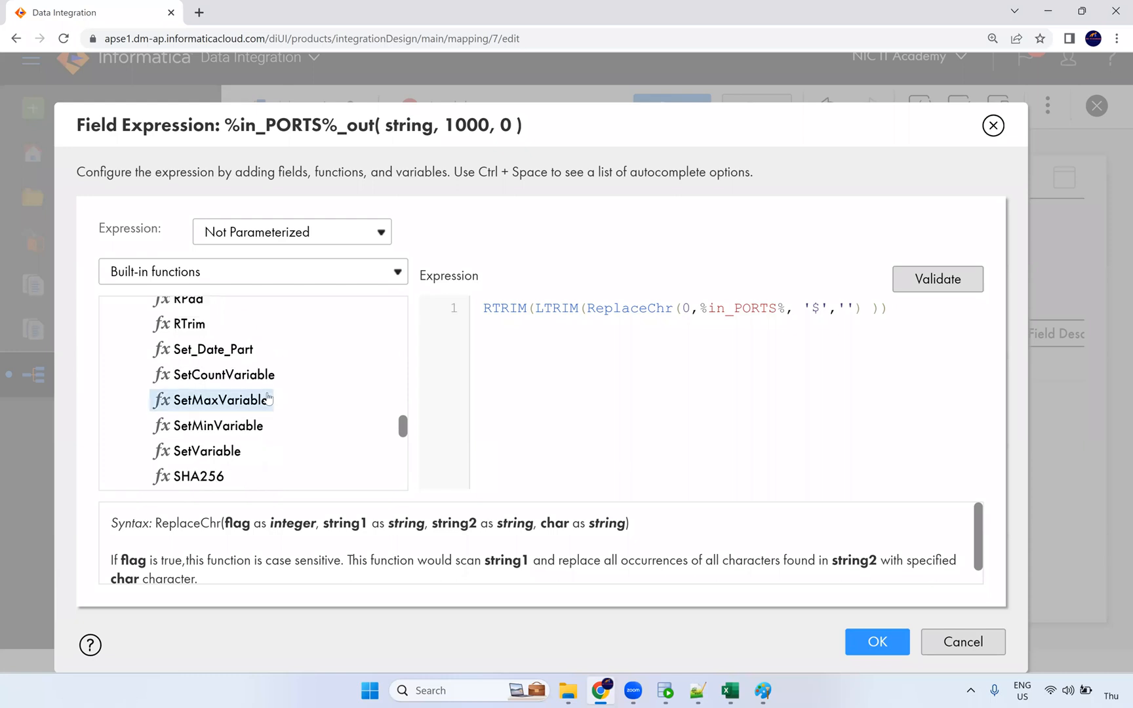
scroll(268, 397, "down", 3)
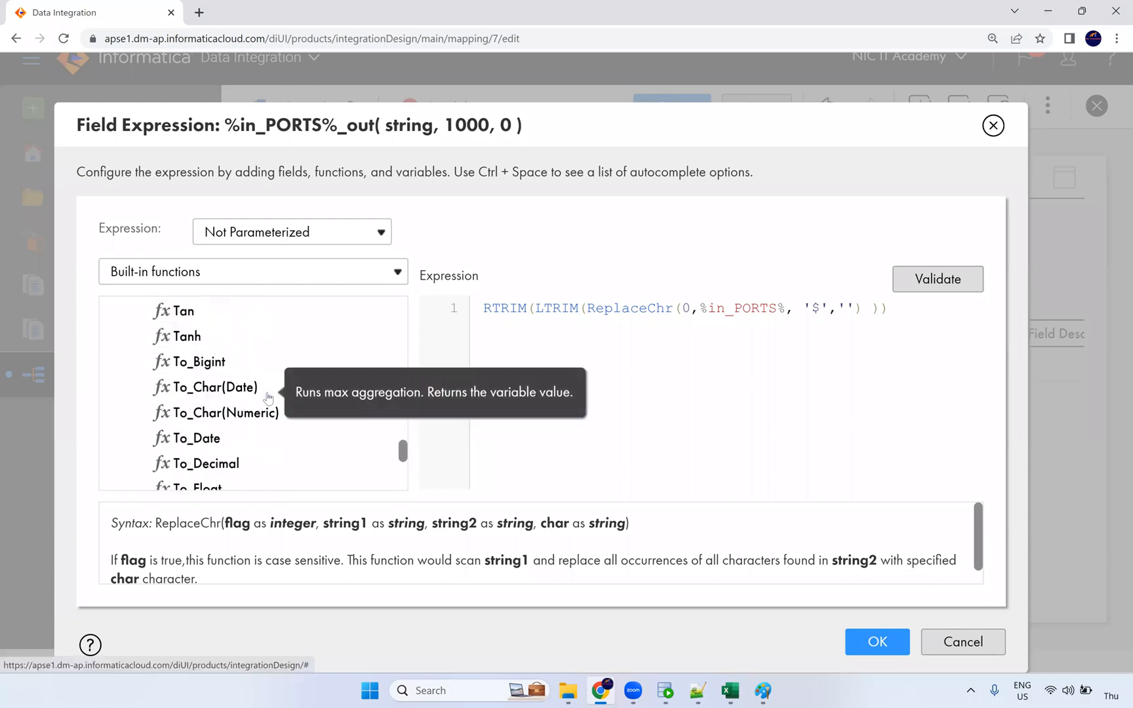
scroll(262, 392, "down", 4)
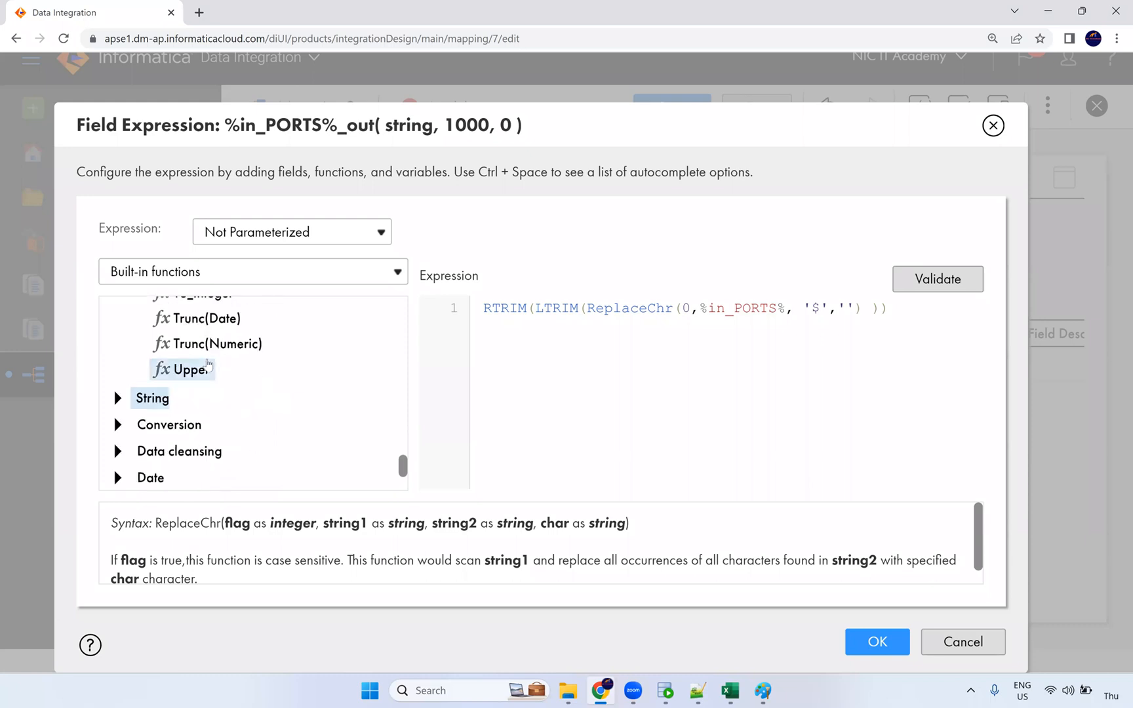
scroll(202, 367, "up", 1)
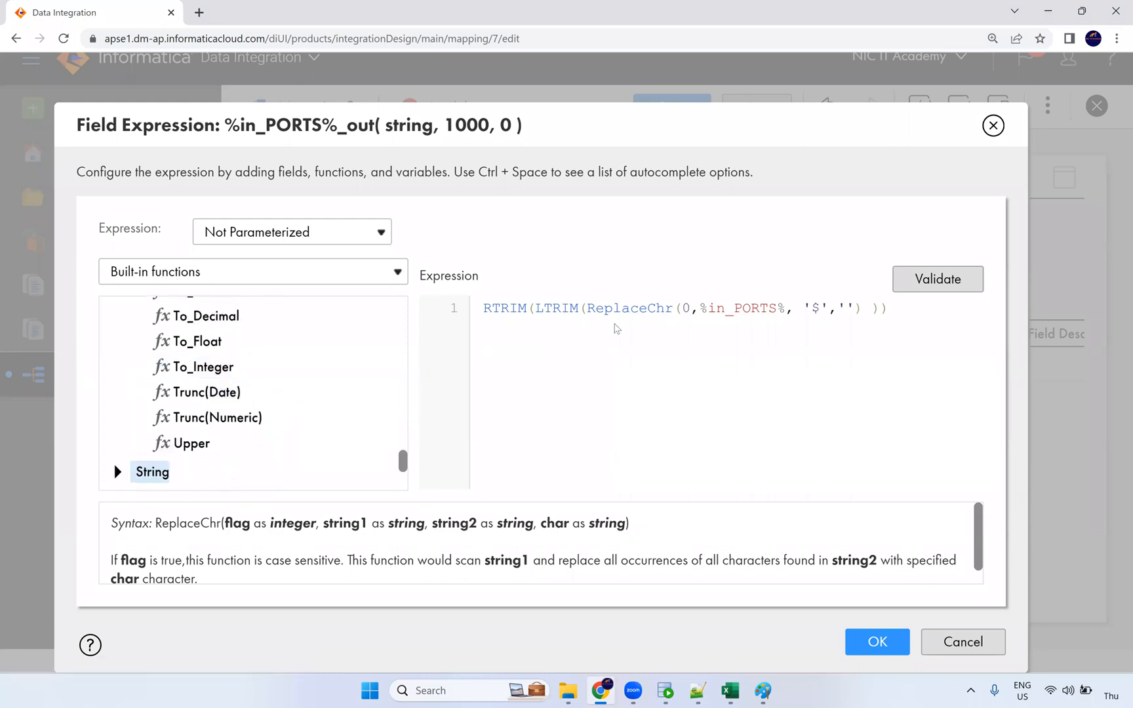
left_click(786, 310)
Step: Validate the expression, temporarily substituting the FIRST_NAME field for %in_PORTS%
left_click(943, 287)
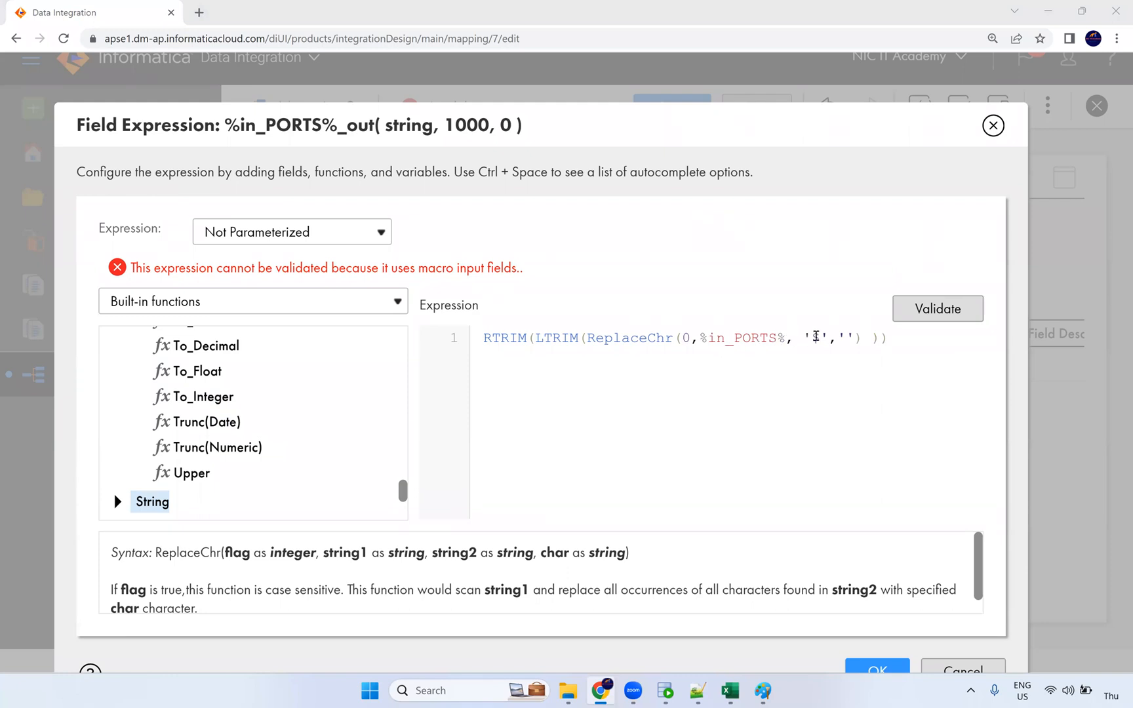
left_click(821, 337)
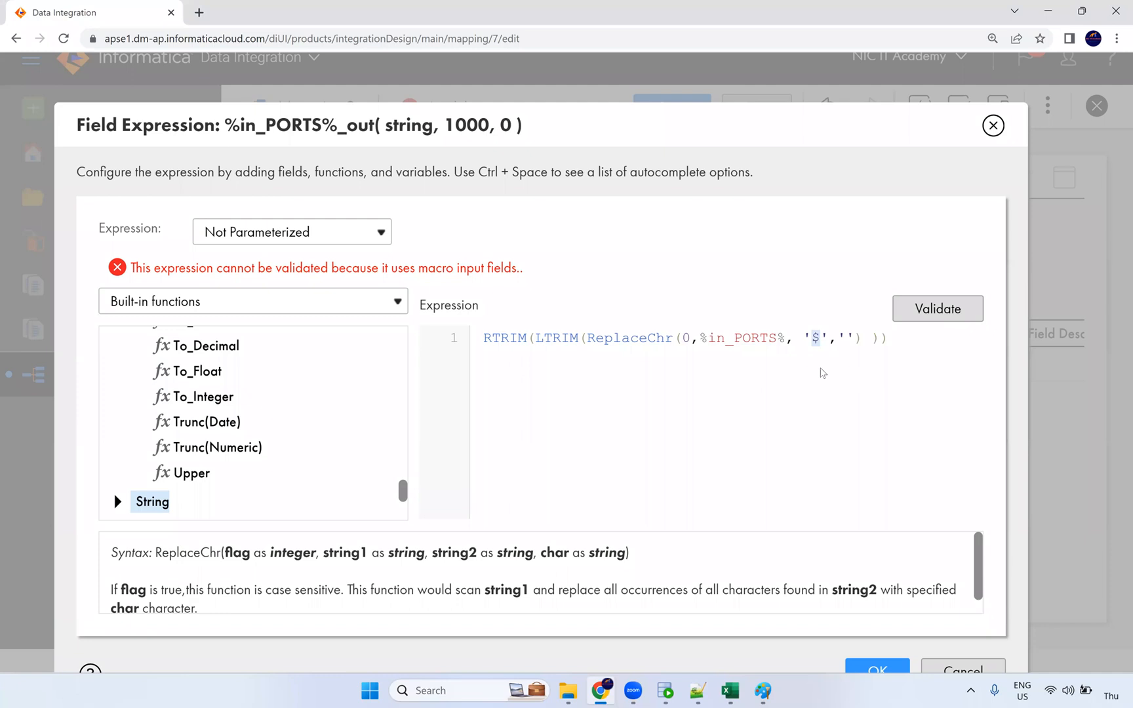
left_click_drag(785, 341, 700, 339)
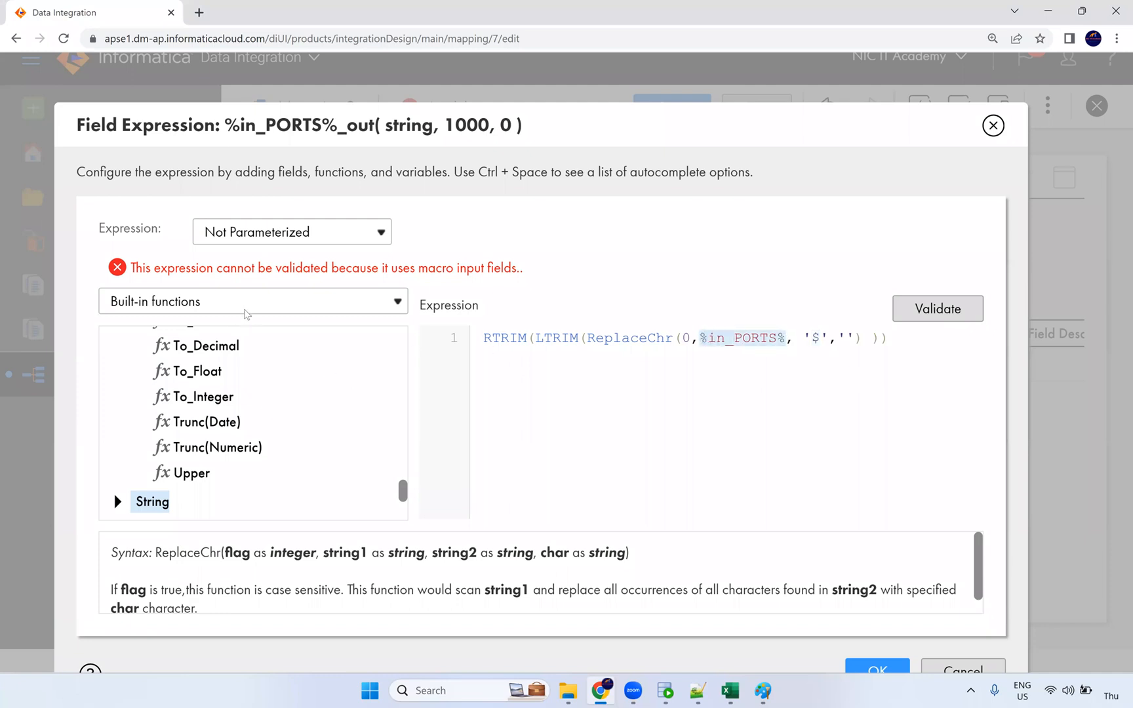
left_click(205, 301)
left_click(190, 321)
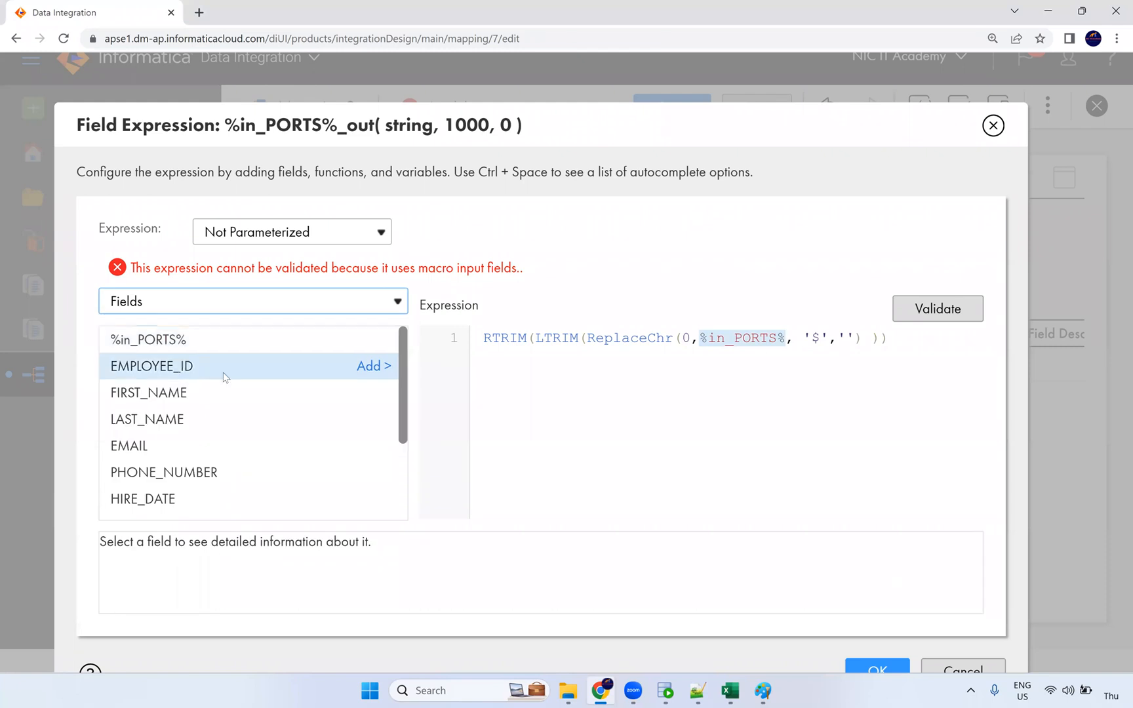
left_click(378, 395)
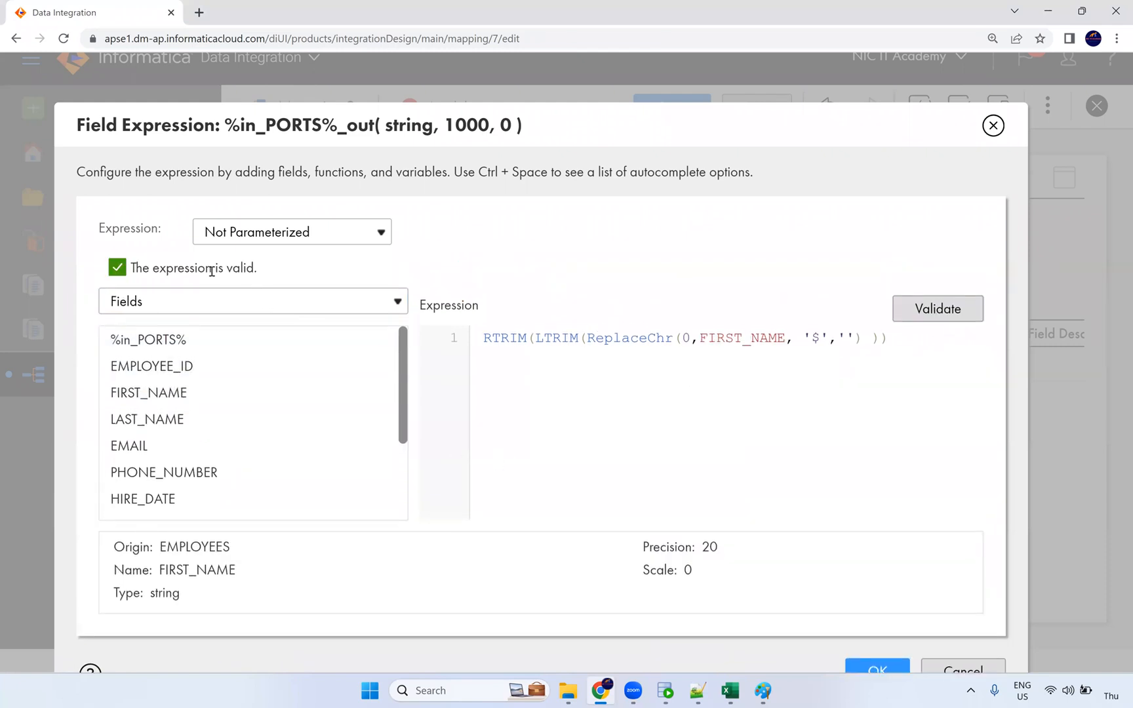
double_click(737, 342)
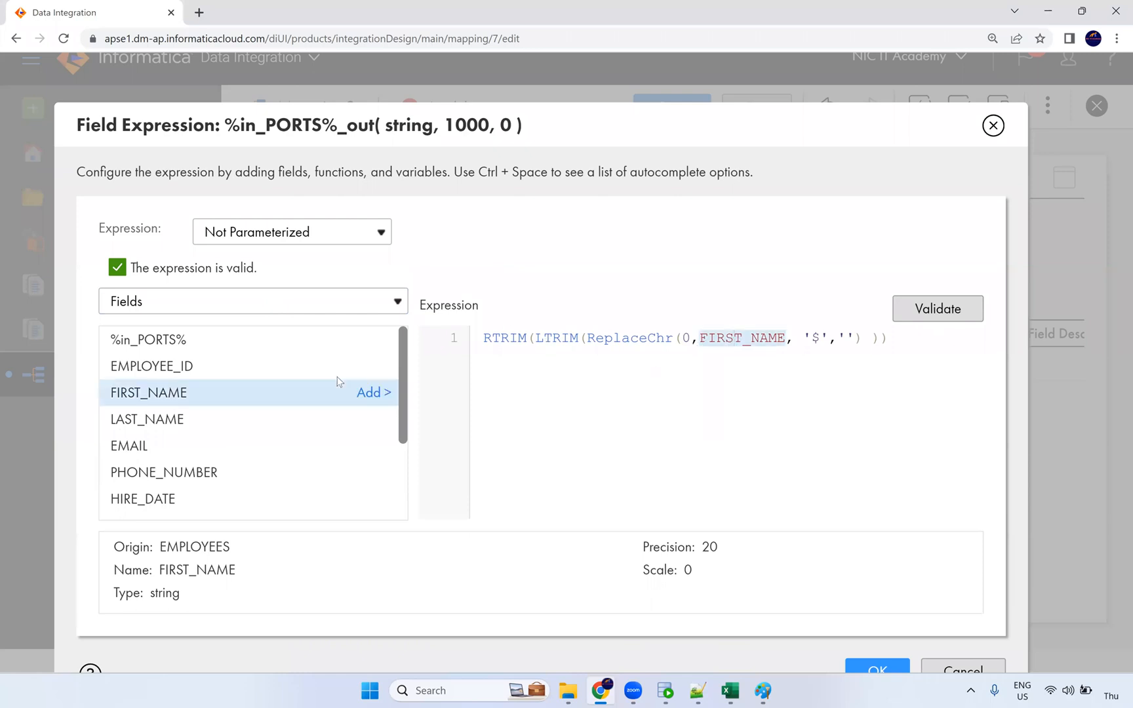
Step: Restore %in_PORTS% in the expression, validate it again and apply it
left_click(373, 339)
left_click(926, 290)
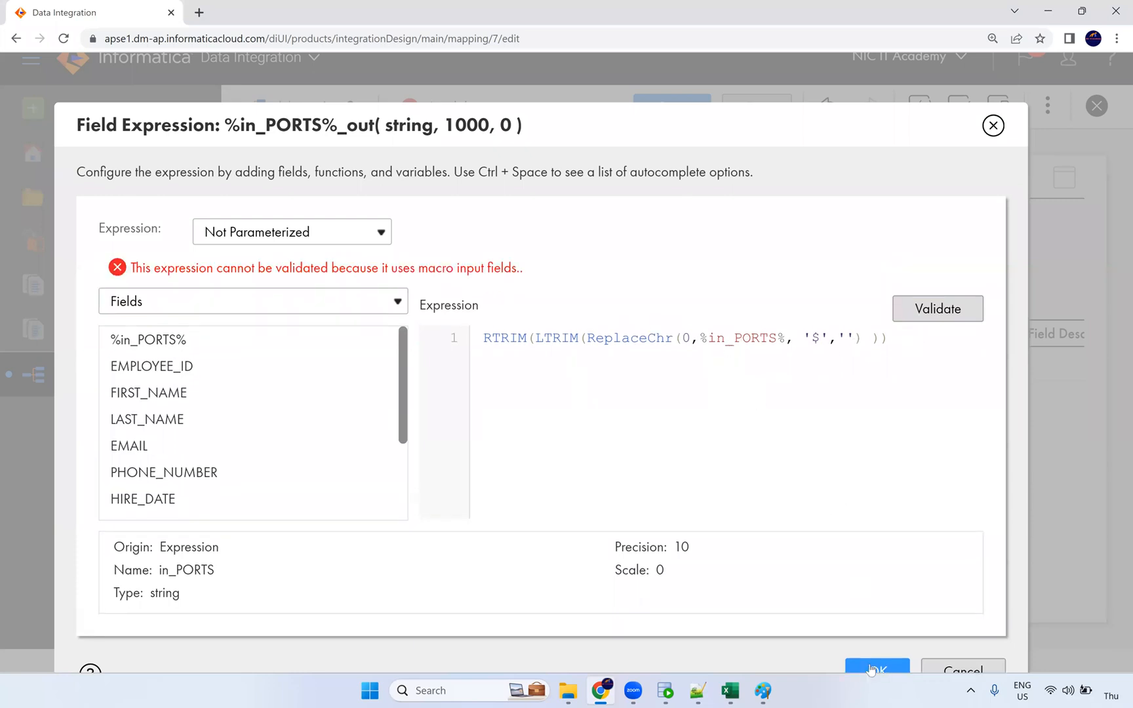
left_click(872, 669)
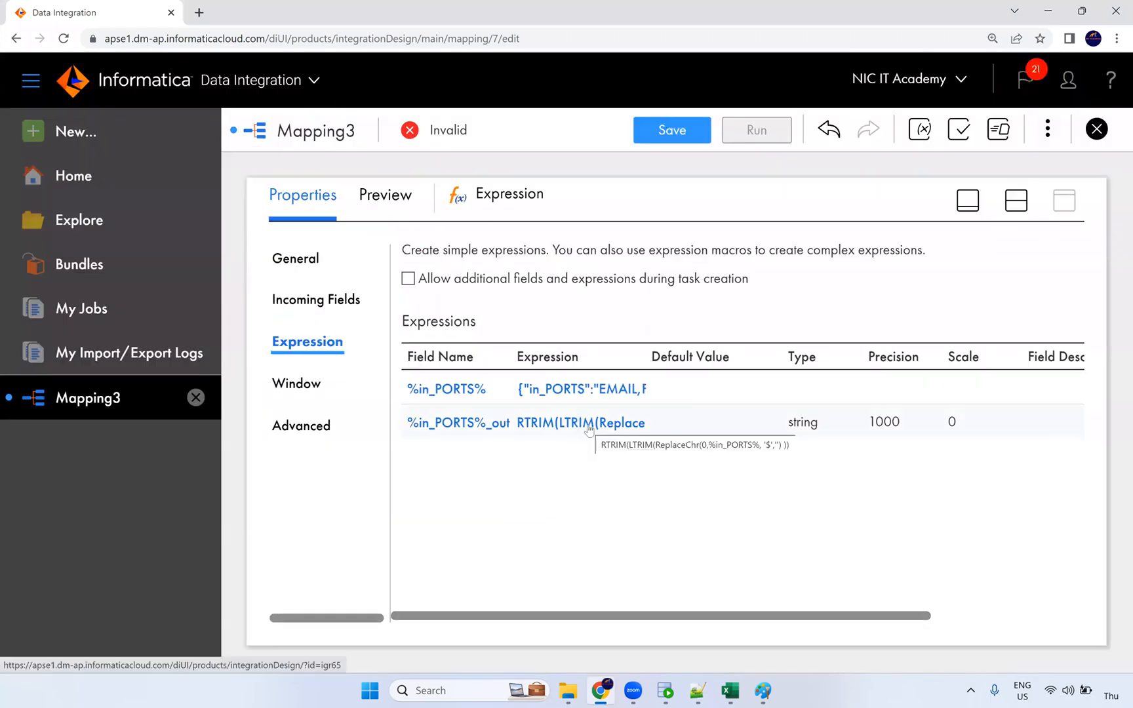
Step: Set the mapping Target's connection to Oracle_Tgt
left_click(1016, 200)
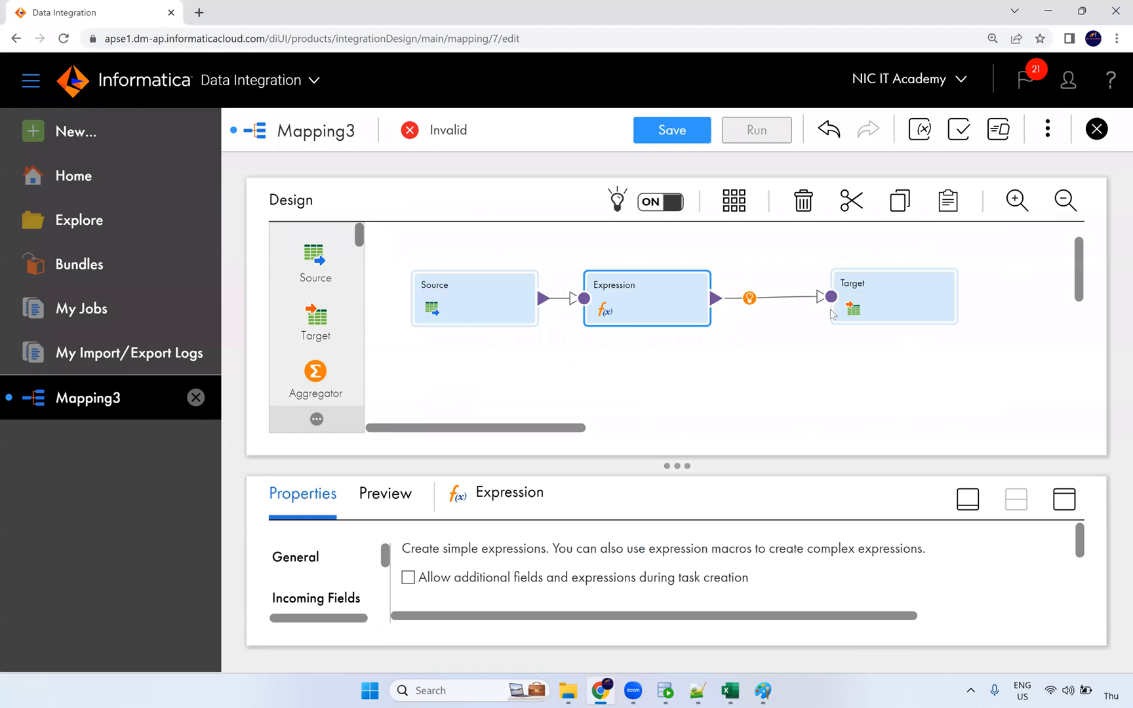
left_click(867, 293)
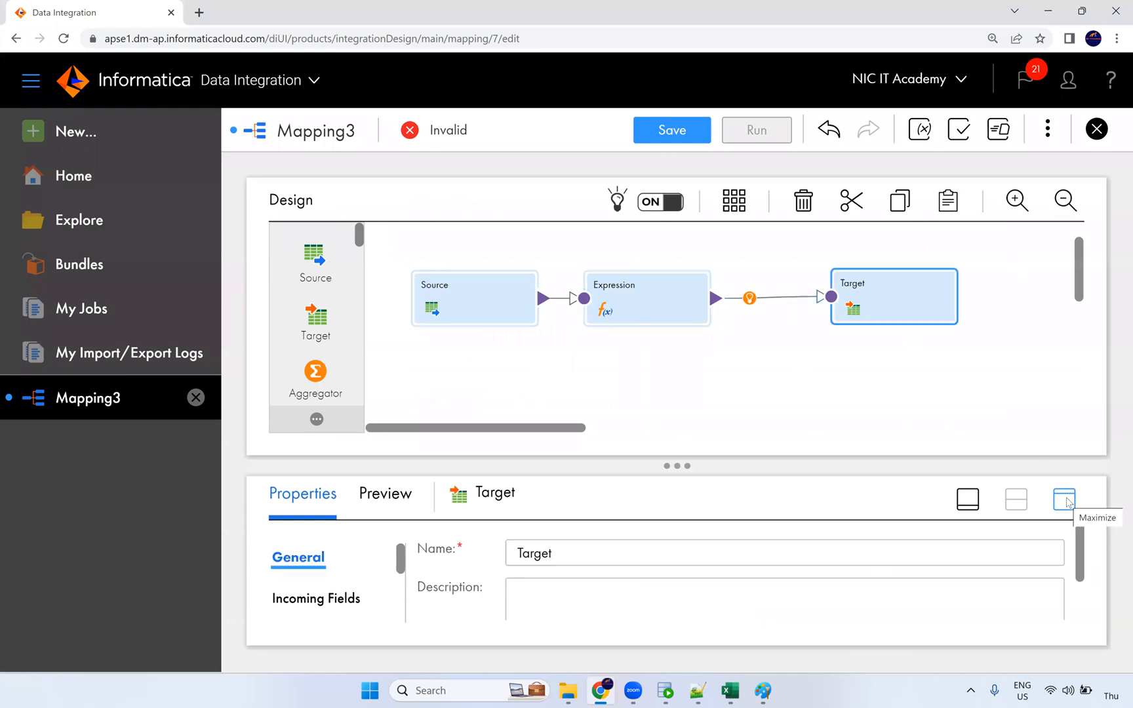
left_click(1065, 499)
left_click(291, 353)
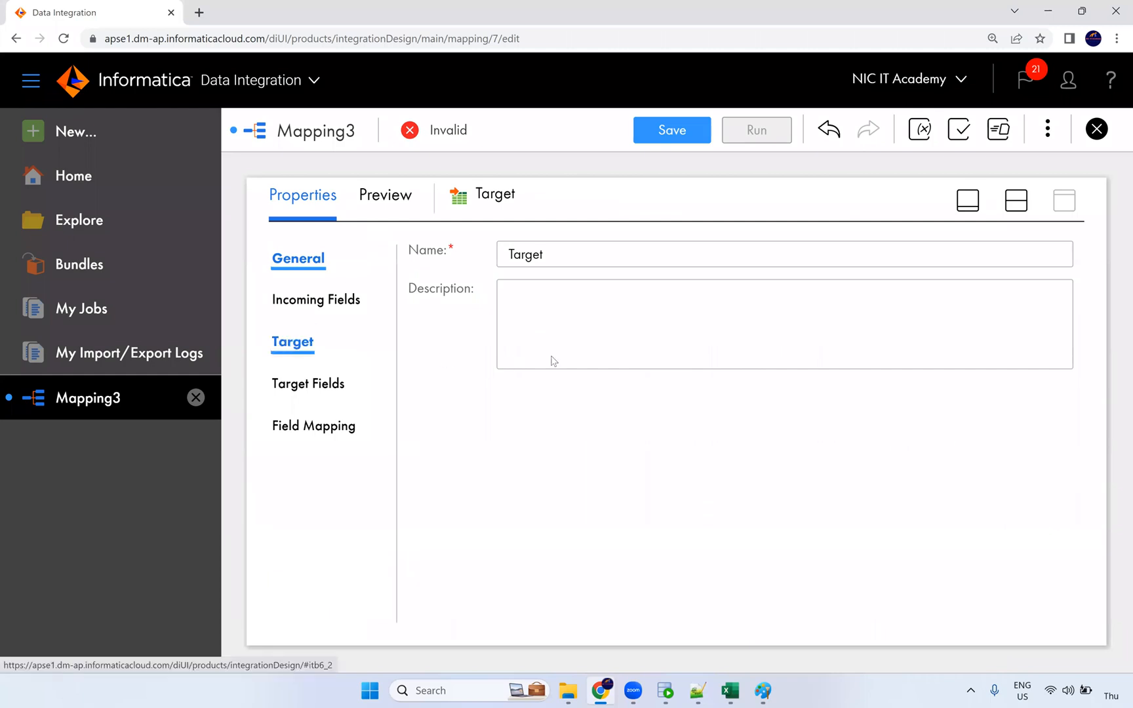
left_click(610, 306)
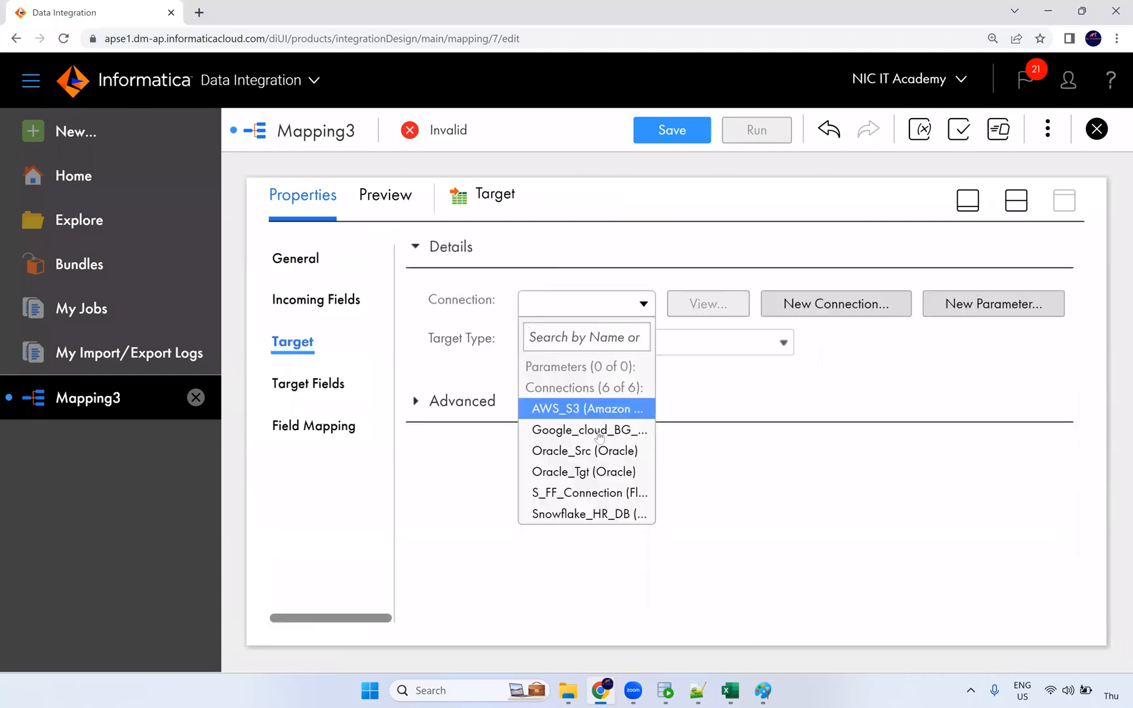
left_click(601, 474)
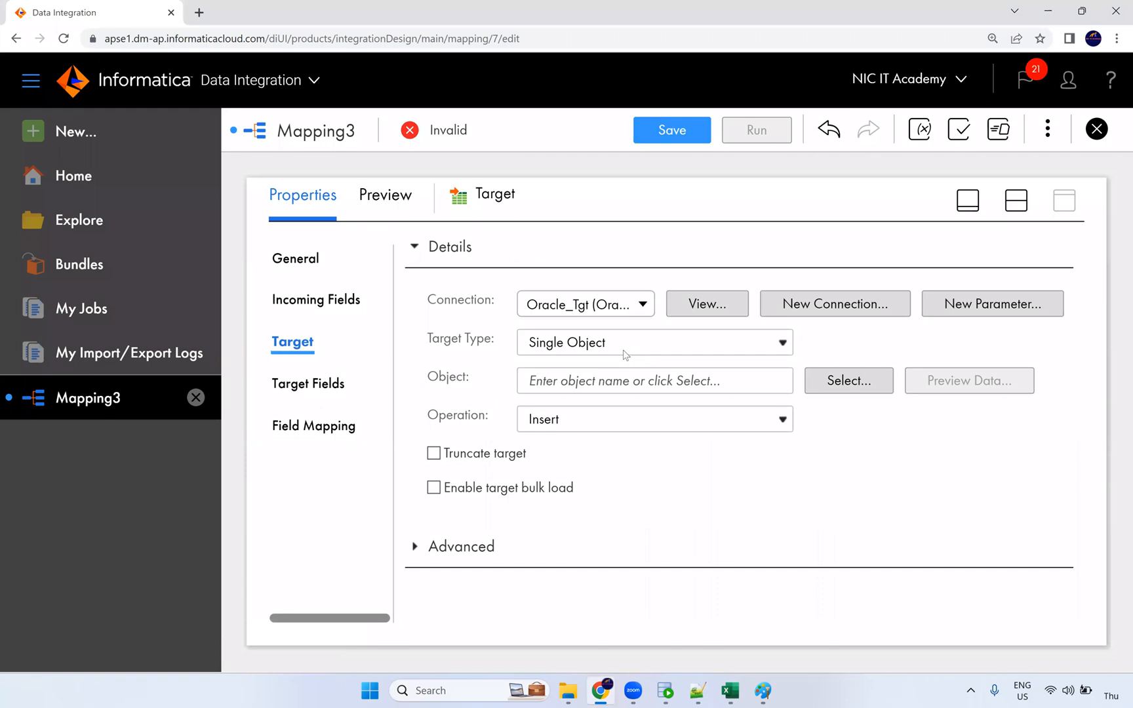
Step: Pick T_EMPLOYEES as the target table in the Target Object dialog
left_click(841, 387)
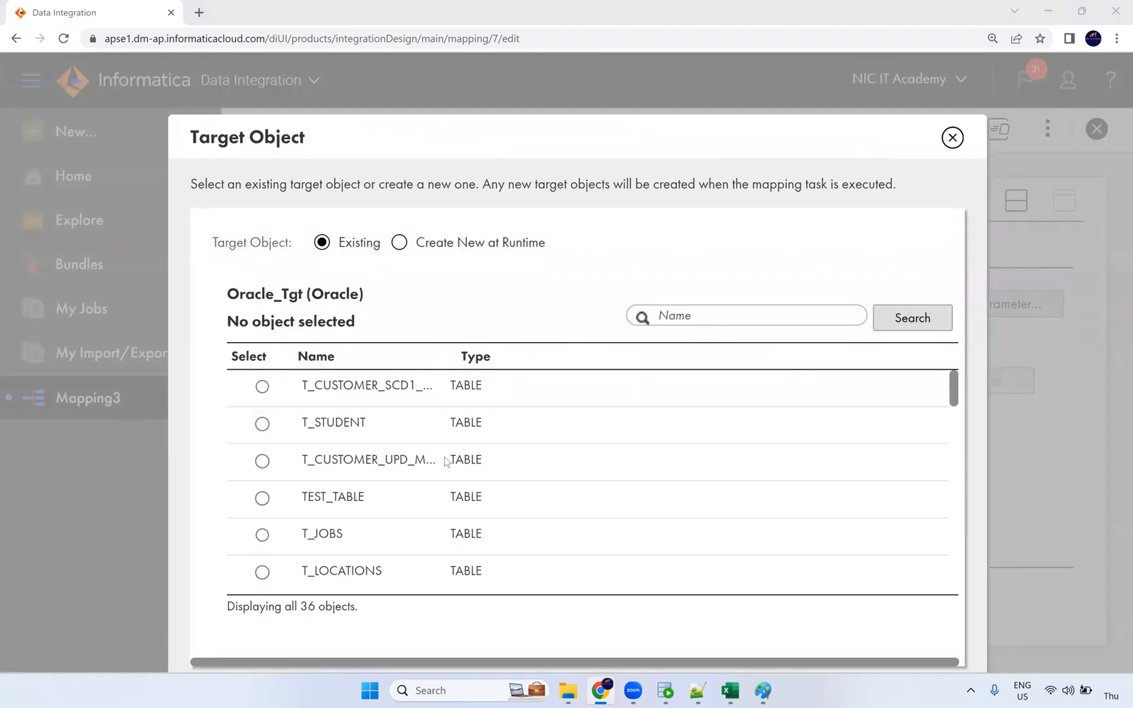
scroll(408, 499, "down", 6)
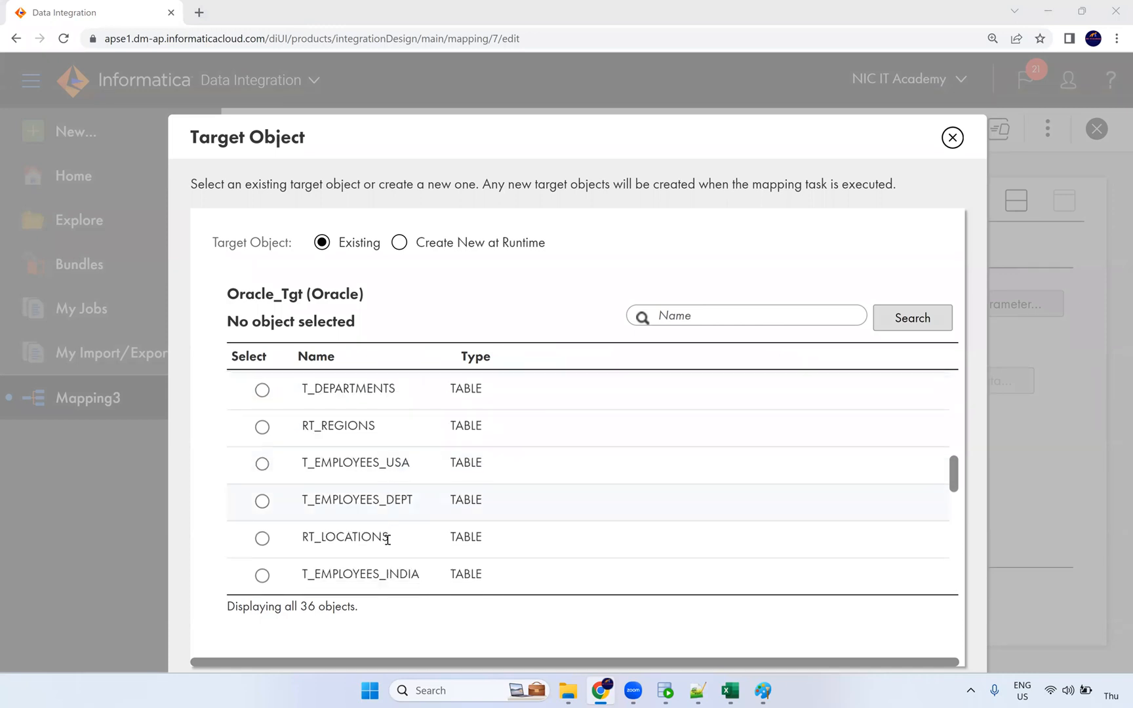
left_click(423, 537)
scroll(423, 532, "down", 5)
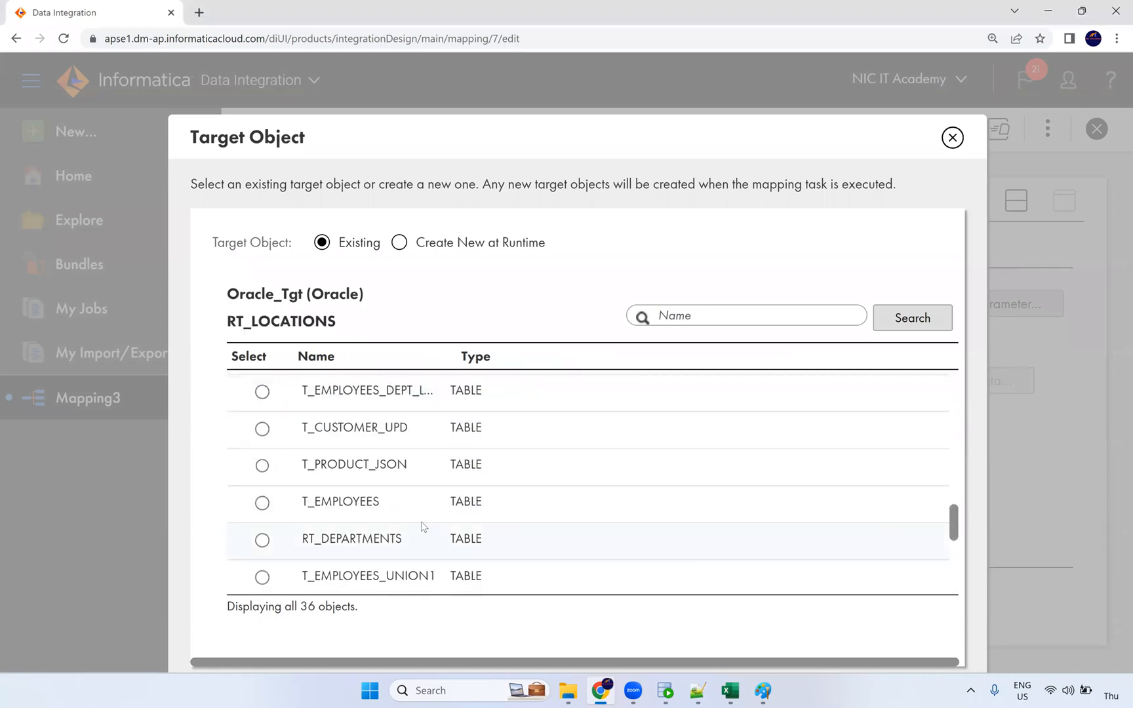
left_click(868, 503)
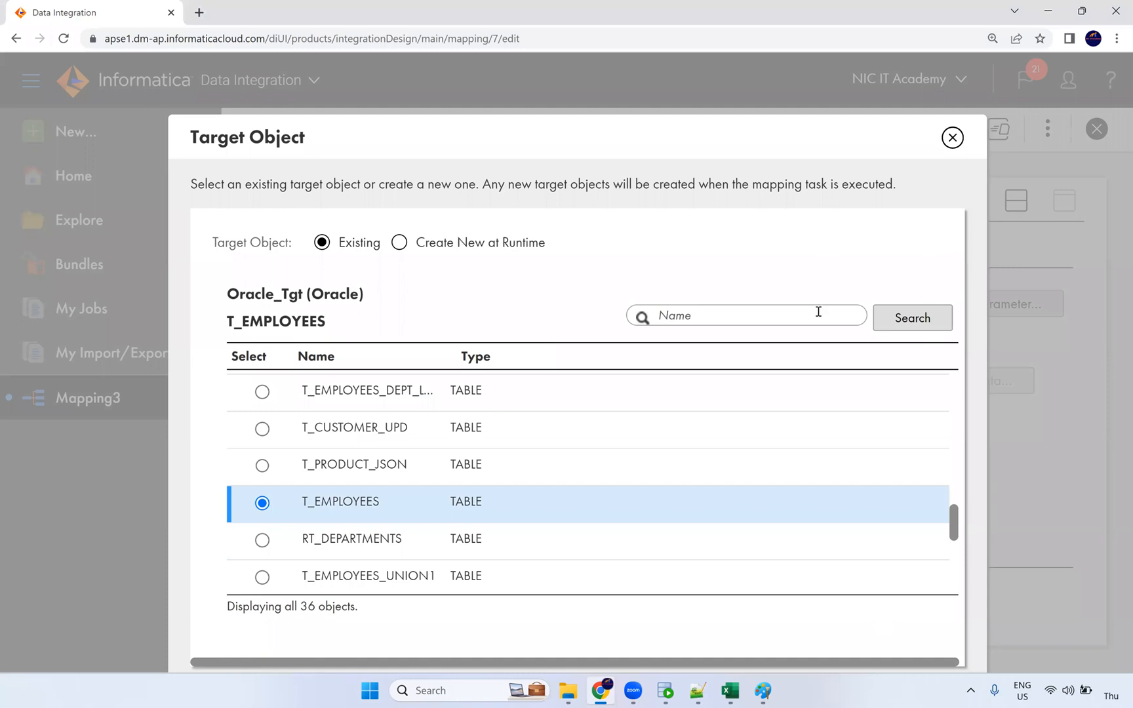
key("ctrl+minus")
key("ctrl+plus")
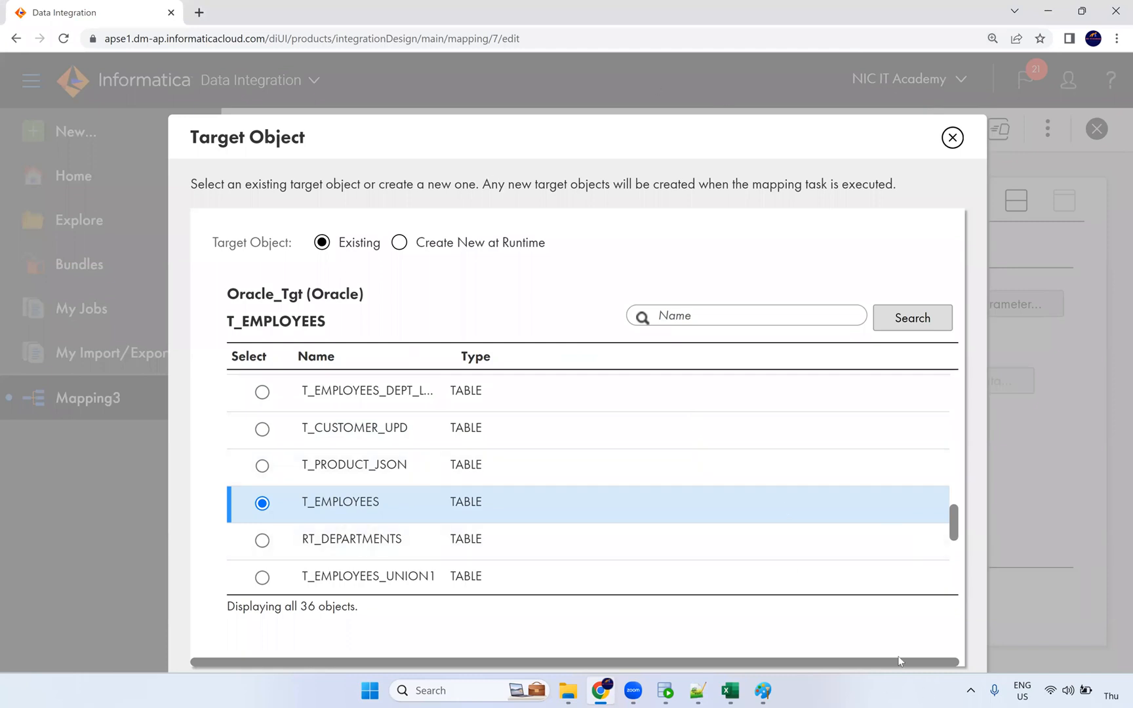
key("ctrl+minus")
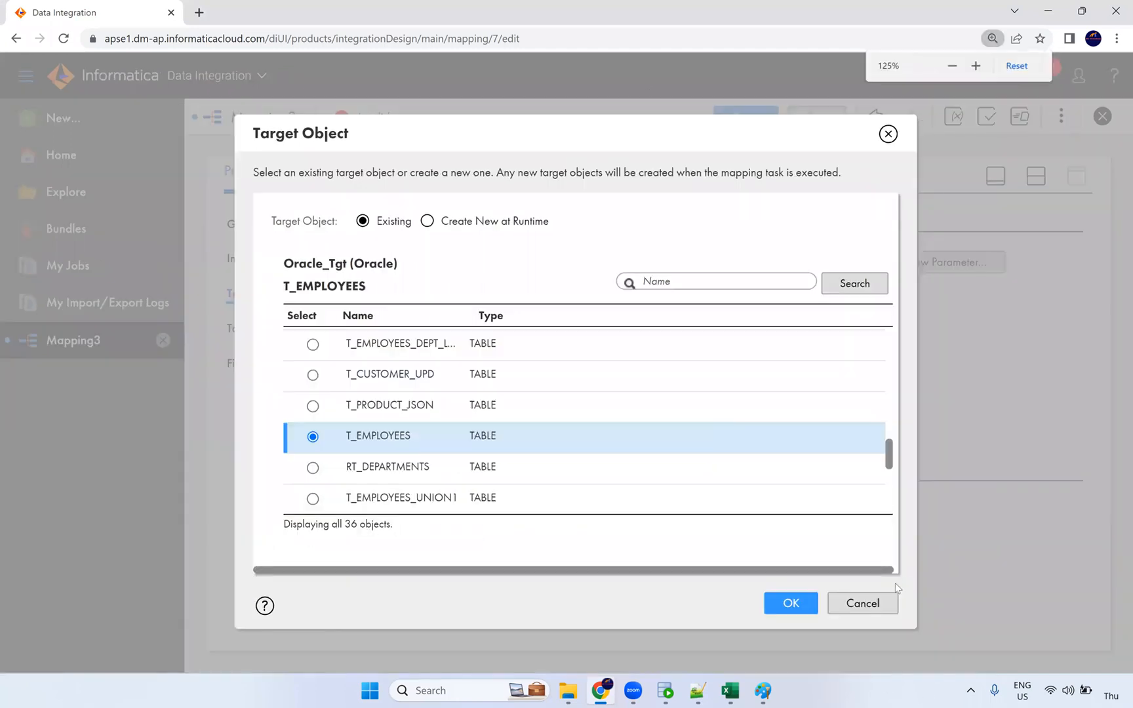
Step: Confirm T_EMPLOYEES as the target object and review its field mapping
left_click(791, 604)
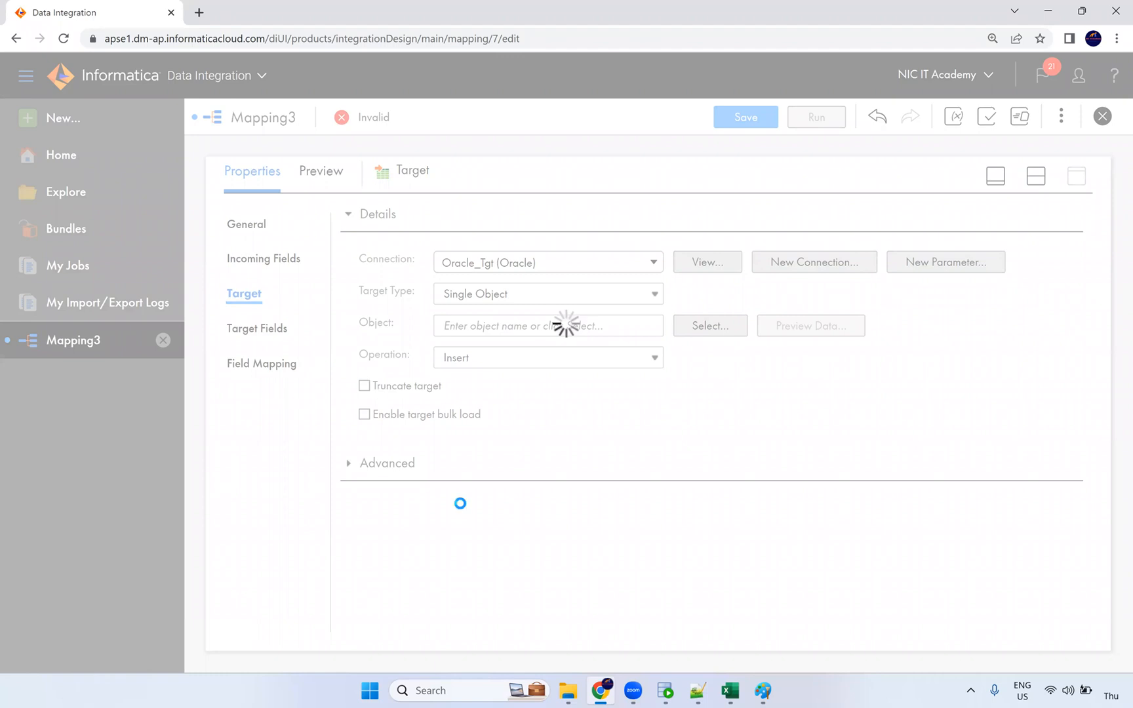
left_click(295, 382)
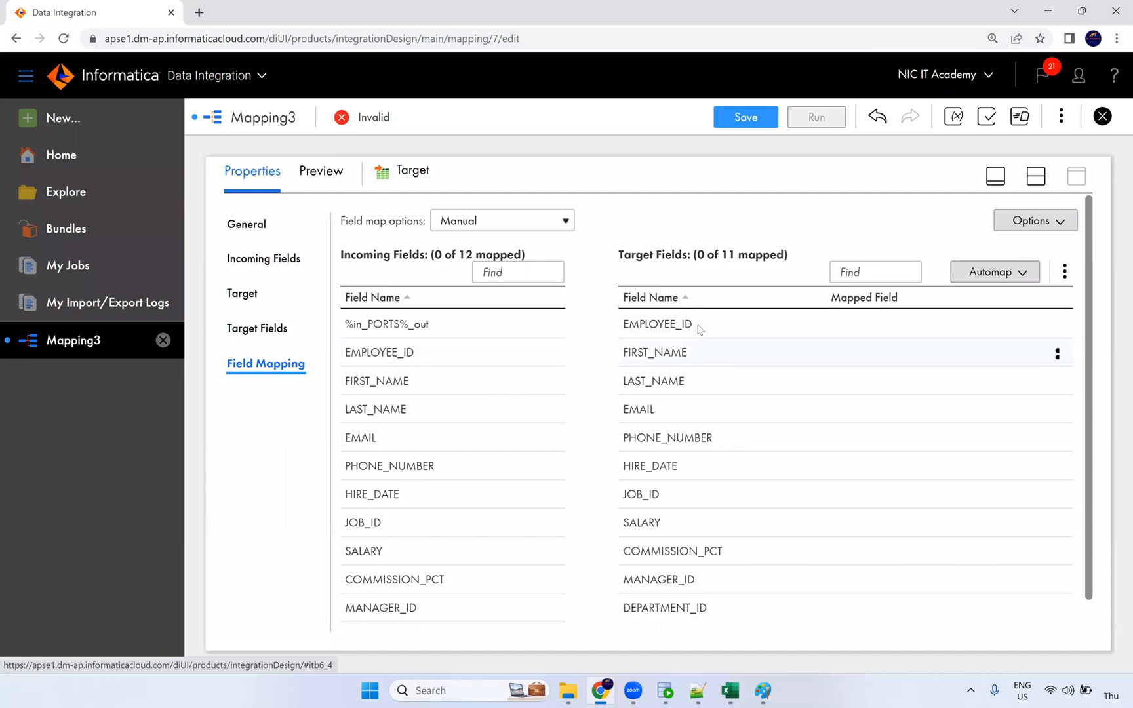
left_click(373, 324)
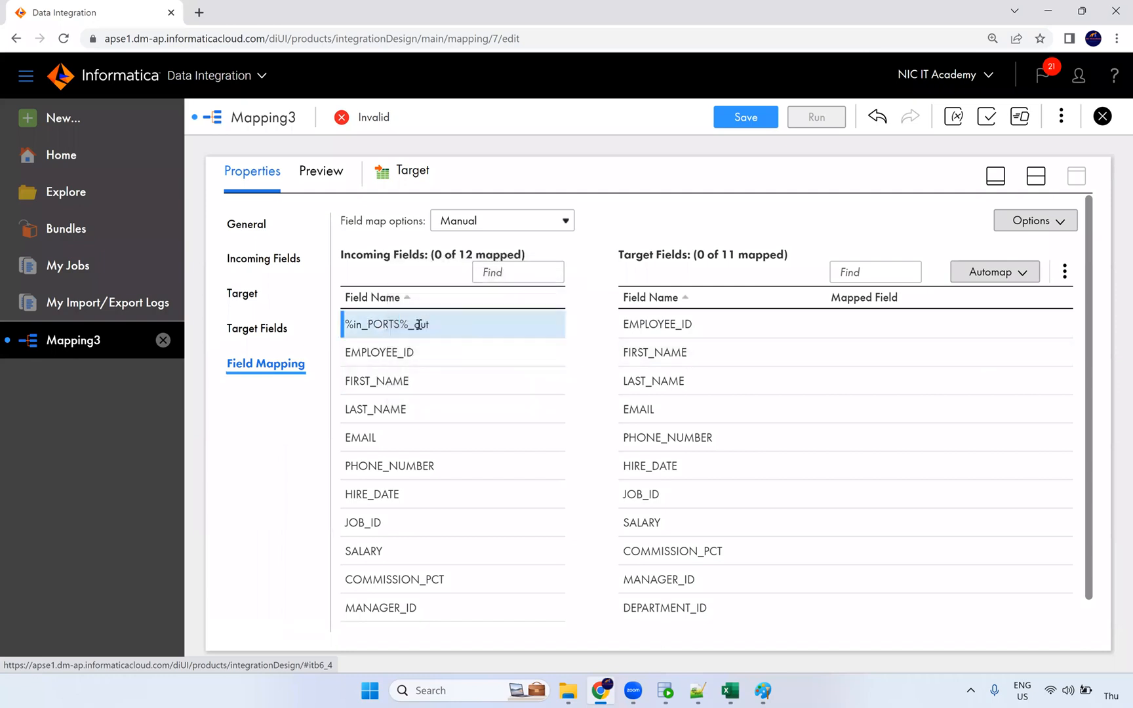
mouse_move(422, 322)
scroll(722, 485, "down", 1)
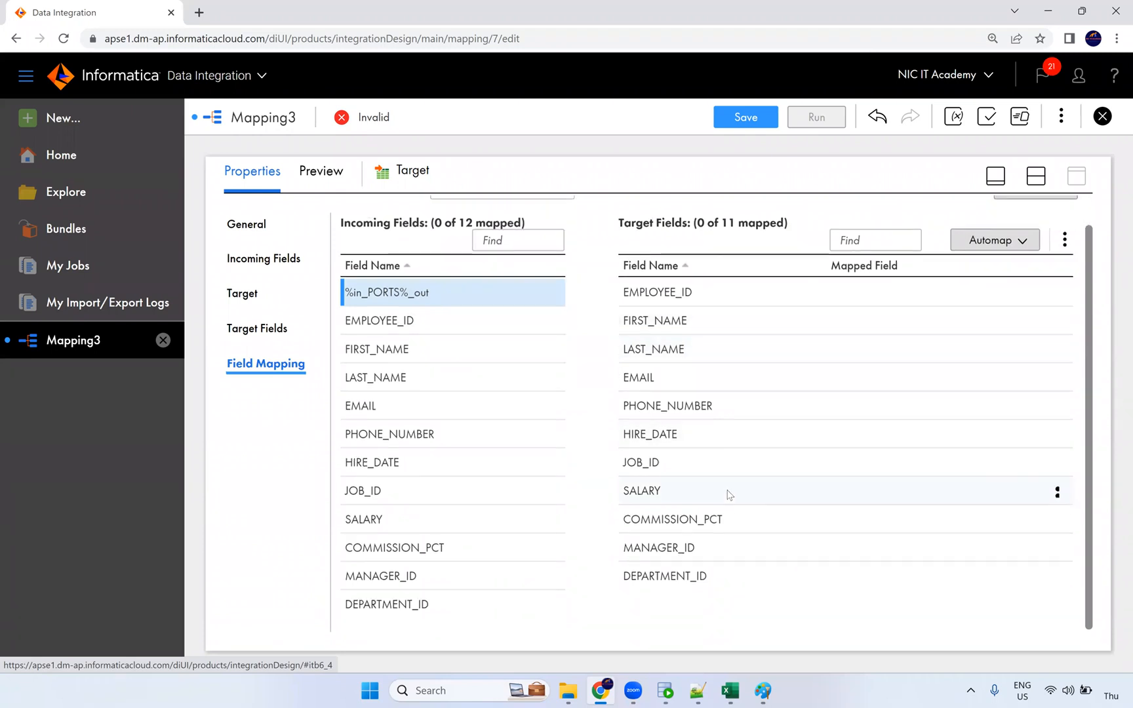
mouse_move(728, 494)
scroll(730, 493, "up", 1)
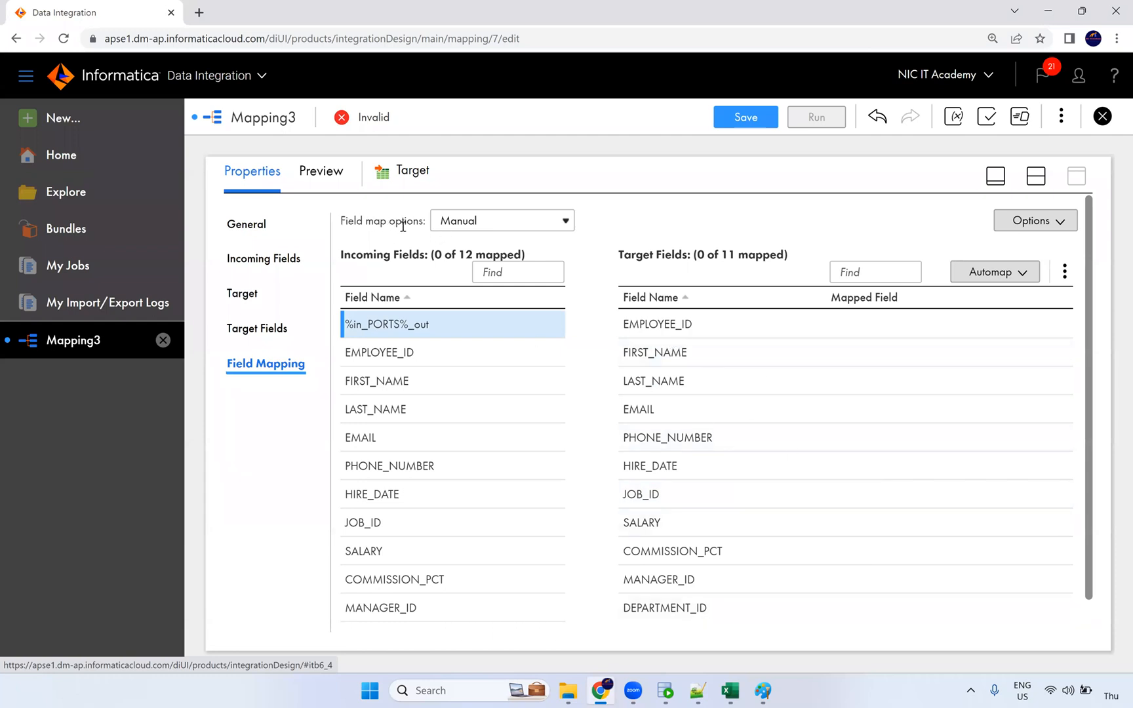
left_click_drag(402, 226, 345, 223)
Step: Set Field map options to Completely Parameterized and begin a new parameter
left_click(468, 226)
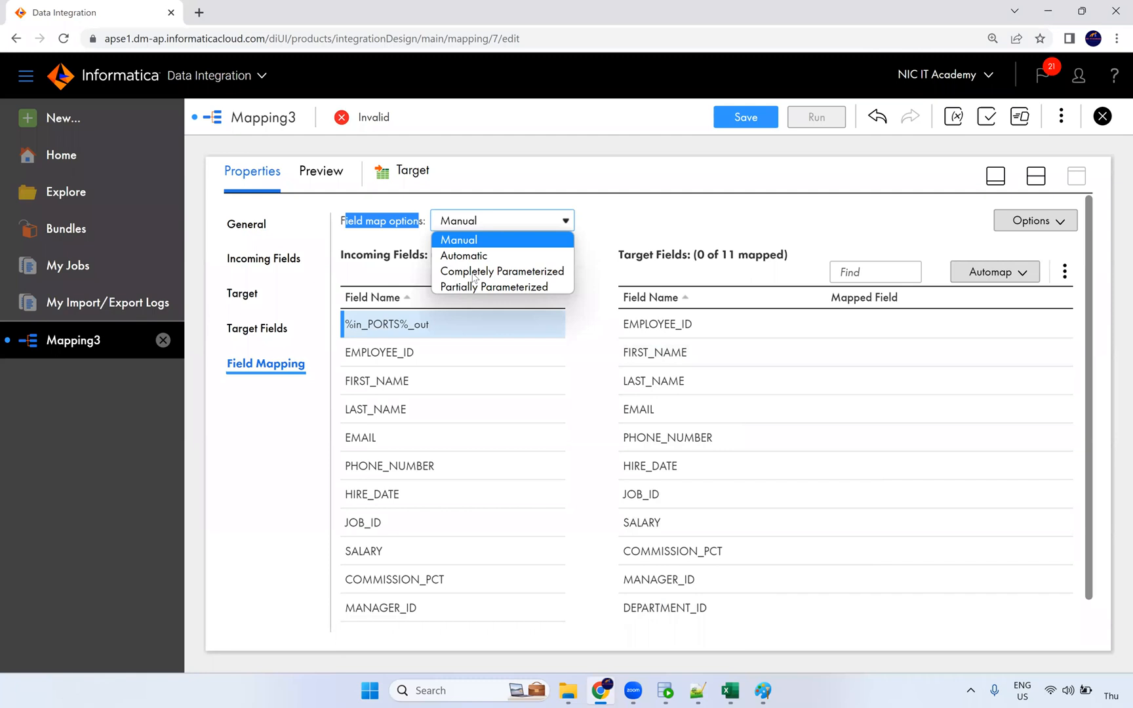
left_click(541, 276)
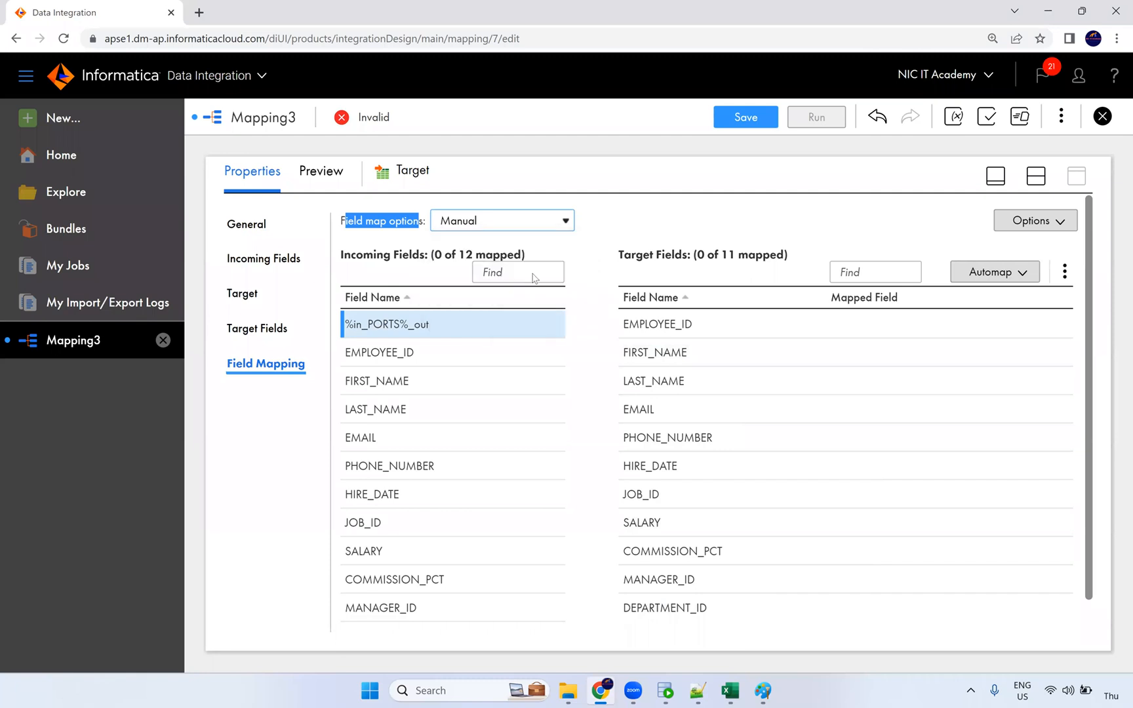
left_click(641, 221)
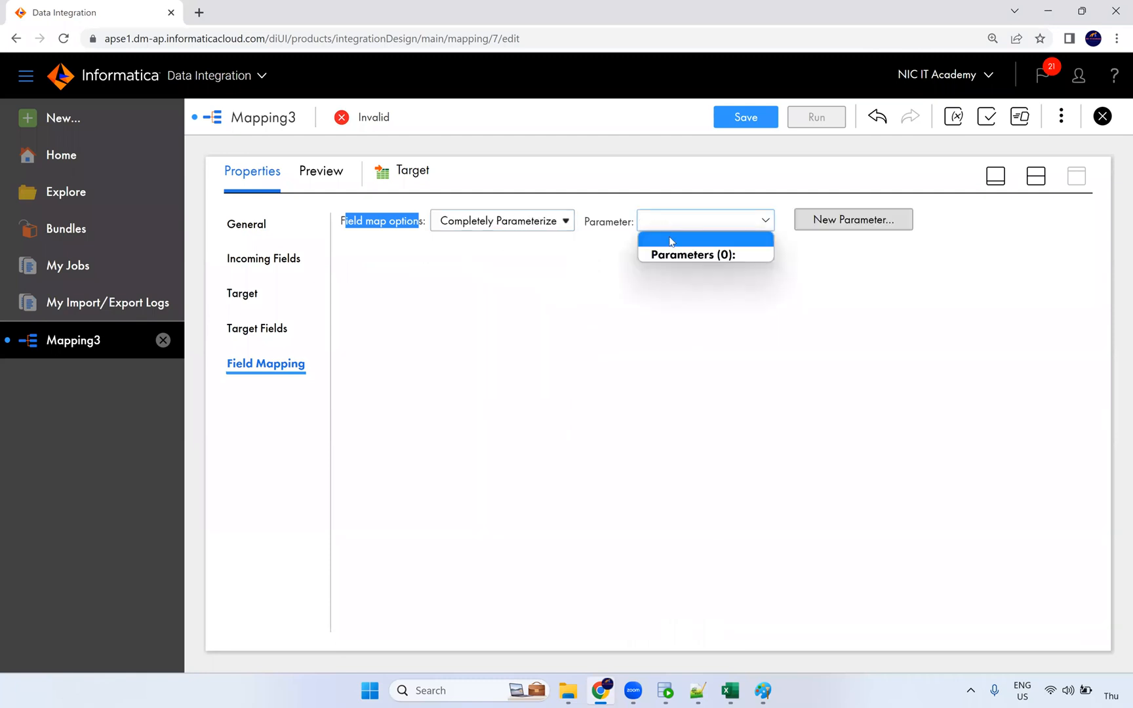
left_click(853, 226)
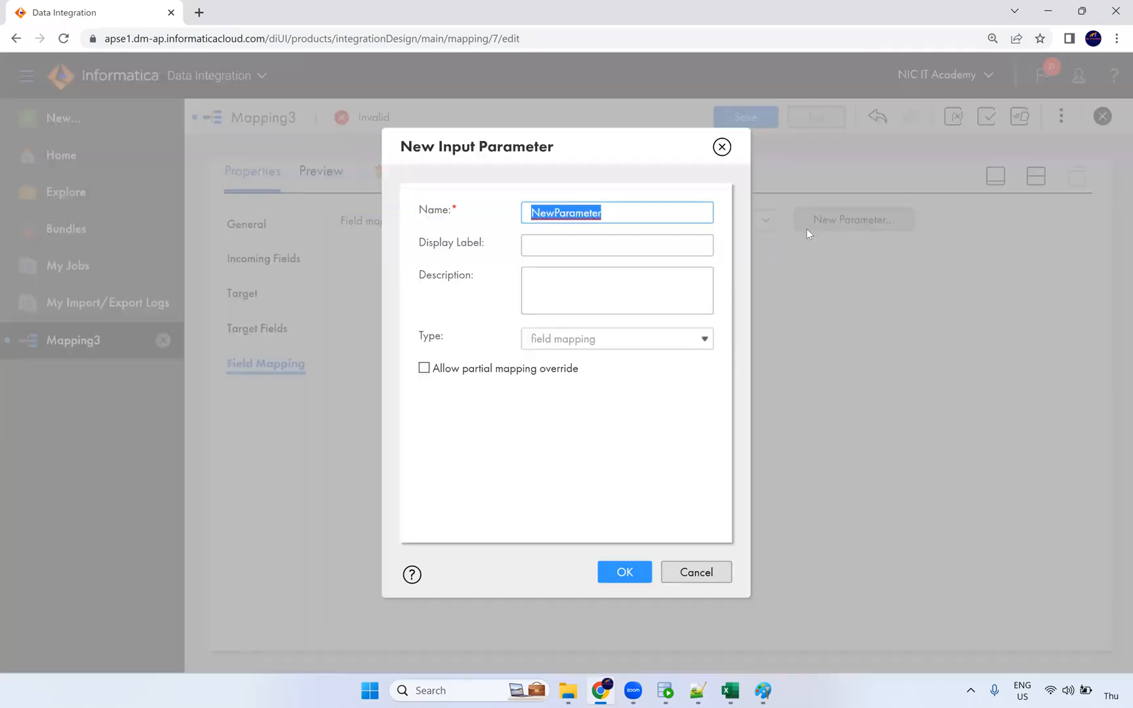
Step: Name a new field-mapping parameter macro_prm
left_click(724, 150)
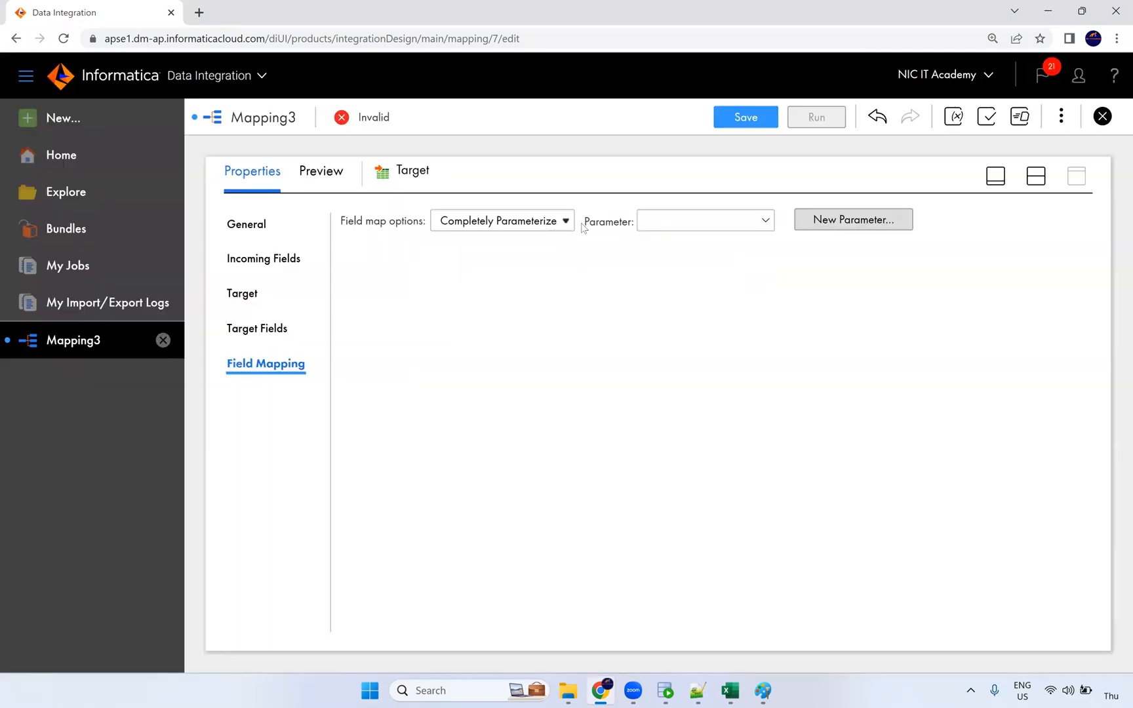
left_click(698, 226)
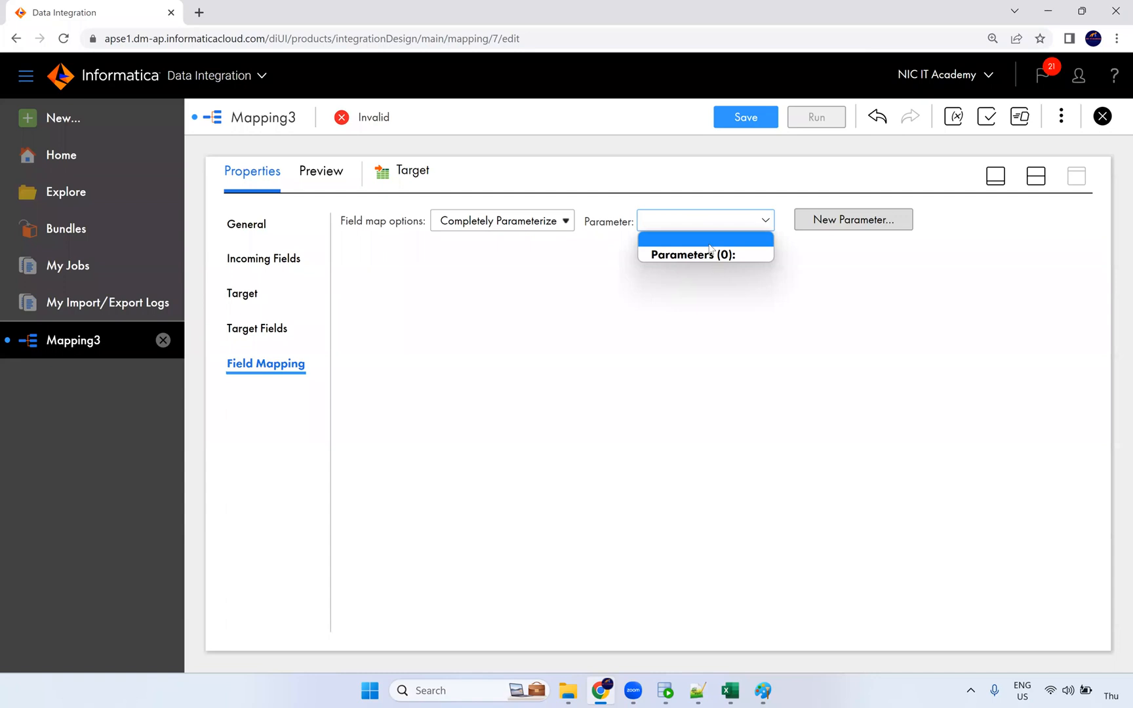
left_click(815, 301)
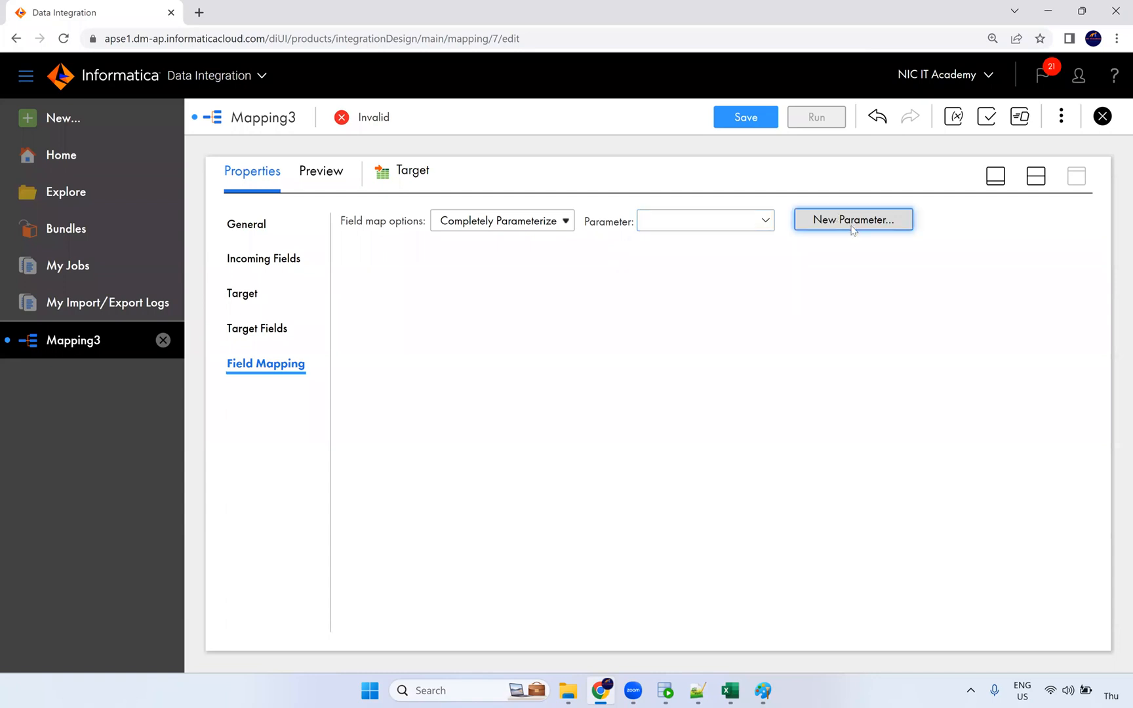
left_click(852, 223)
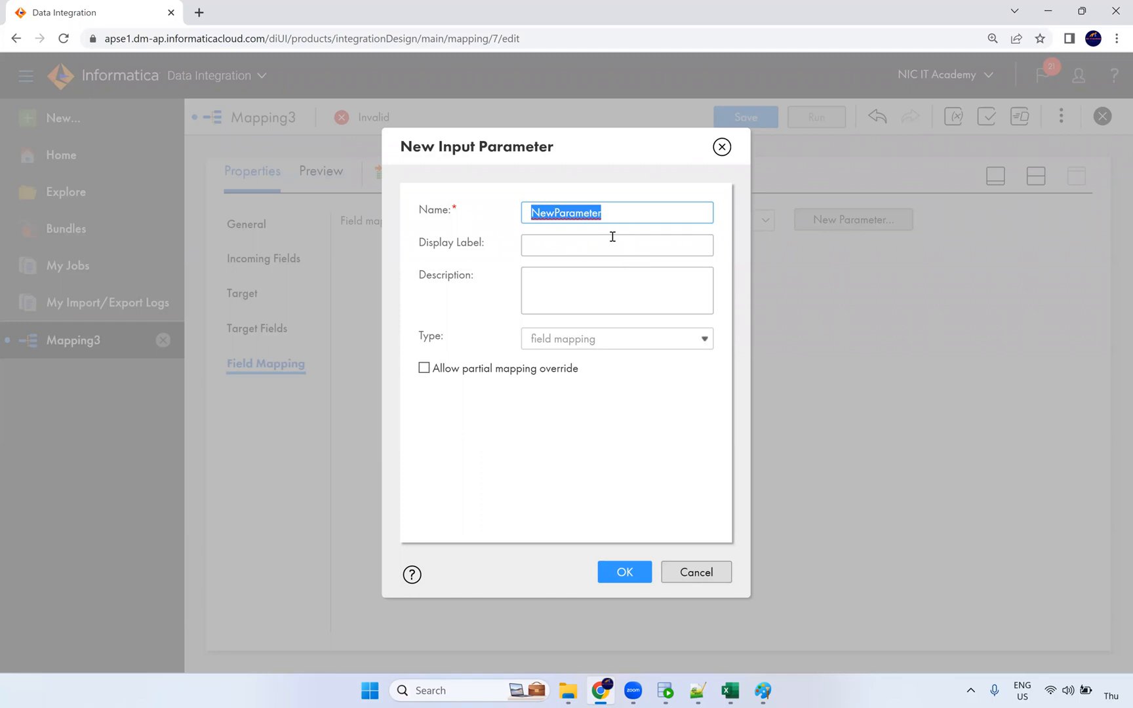
type("macro_prm")
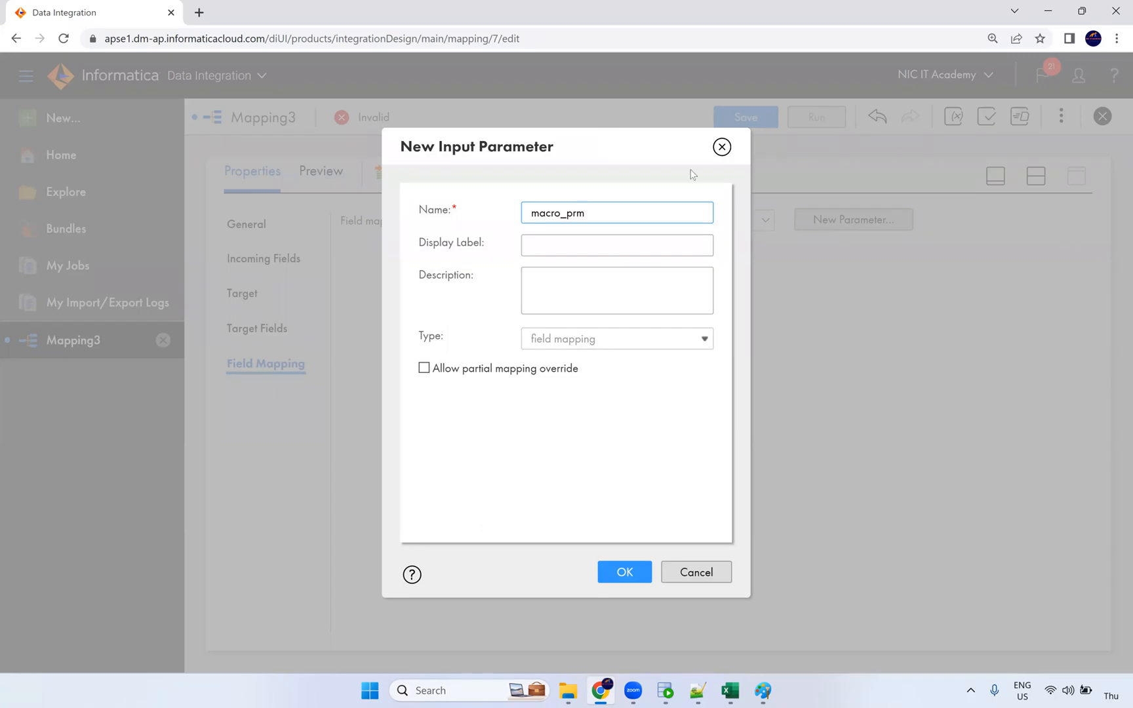
left_click(579, 361)
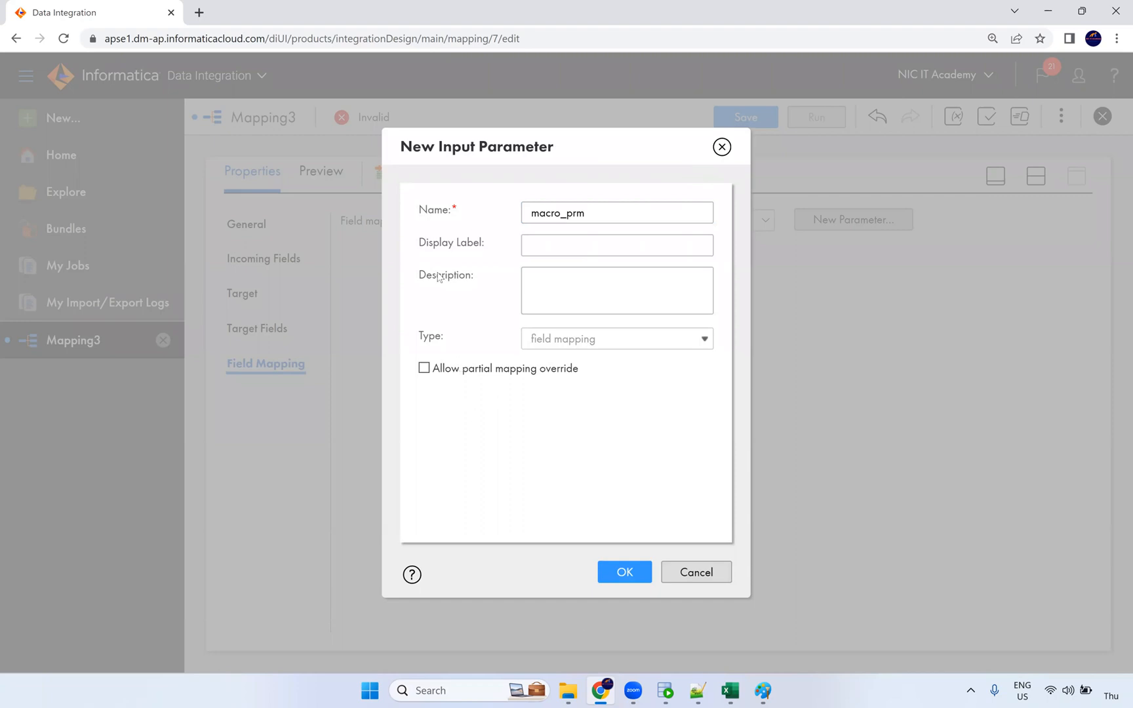
Step: Confirm macro_prm, save the mapping as m_Expression_Macros, and start a new asset
left_click(626, 582)
left_click(748, 118)
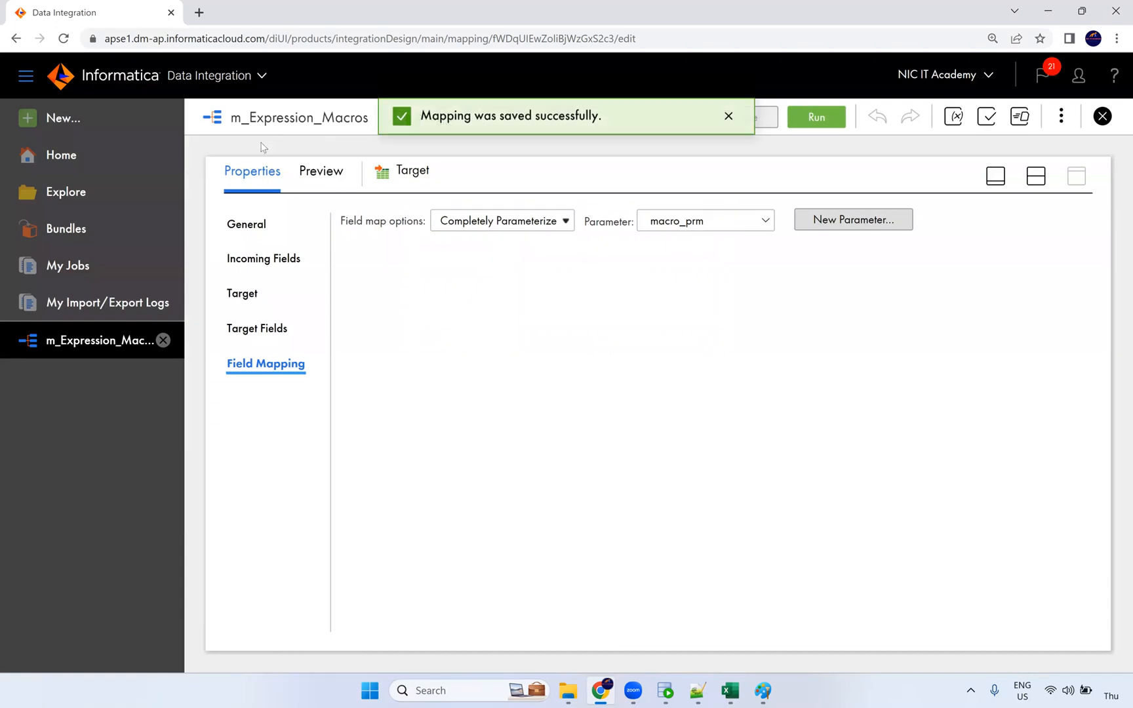
left_click(66, 122)
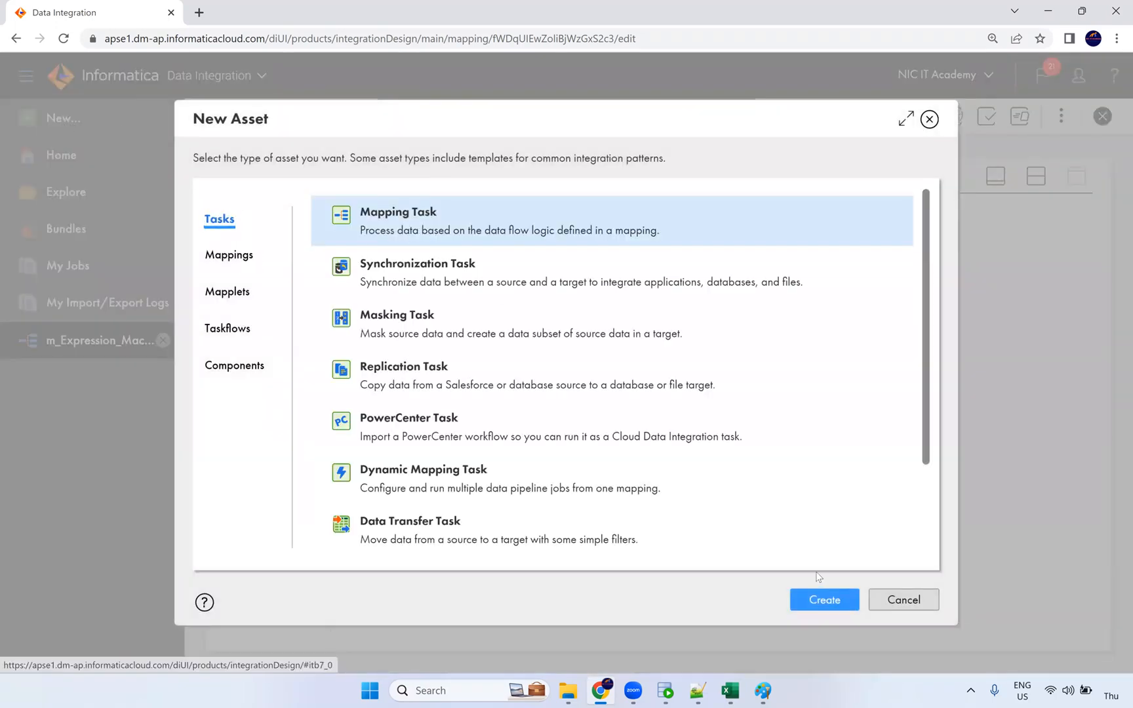
Step: Create a new mapping task named mct_Expression_macros
left_click(827, 601)
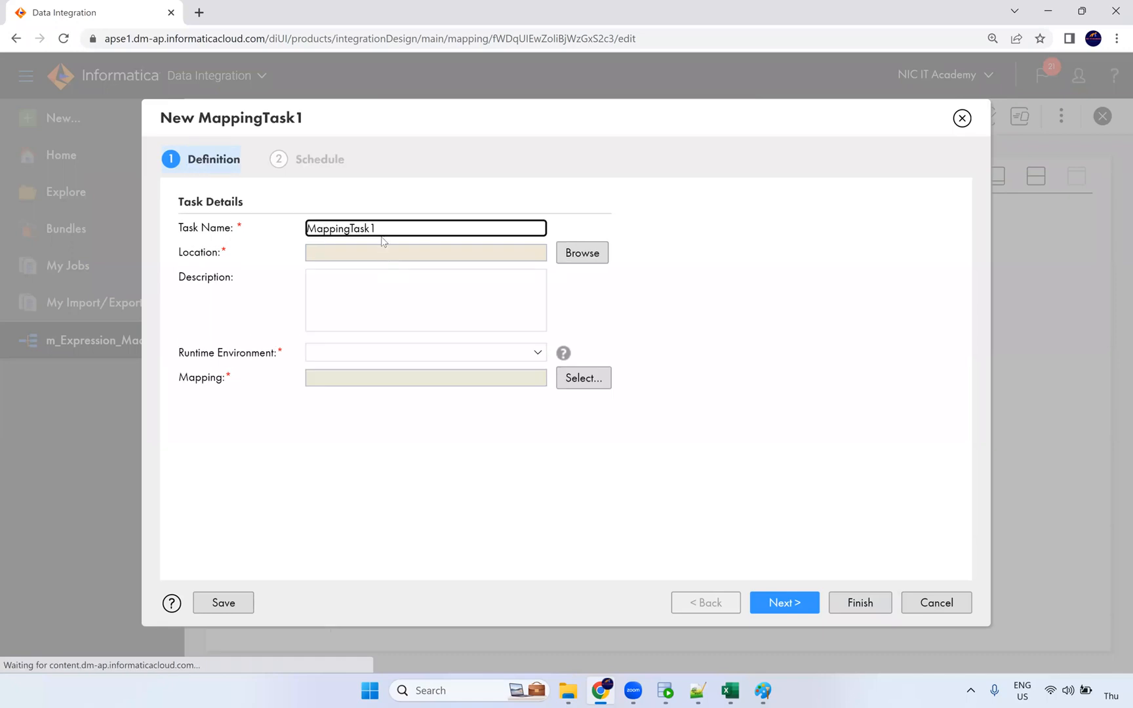
key("ctrl+a")
type("m_")
key("BackSpace")
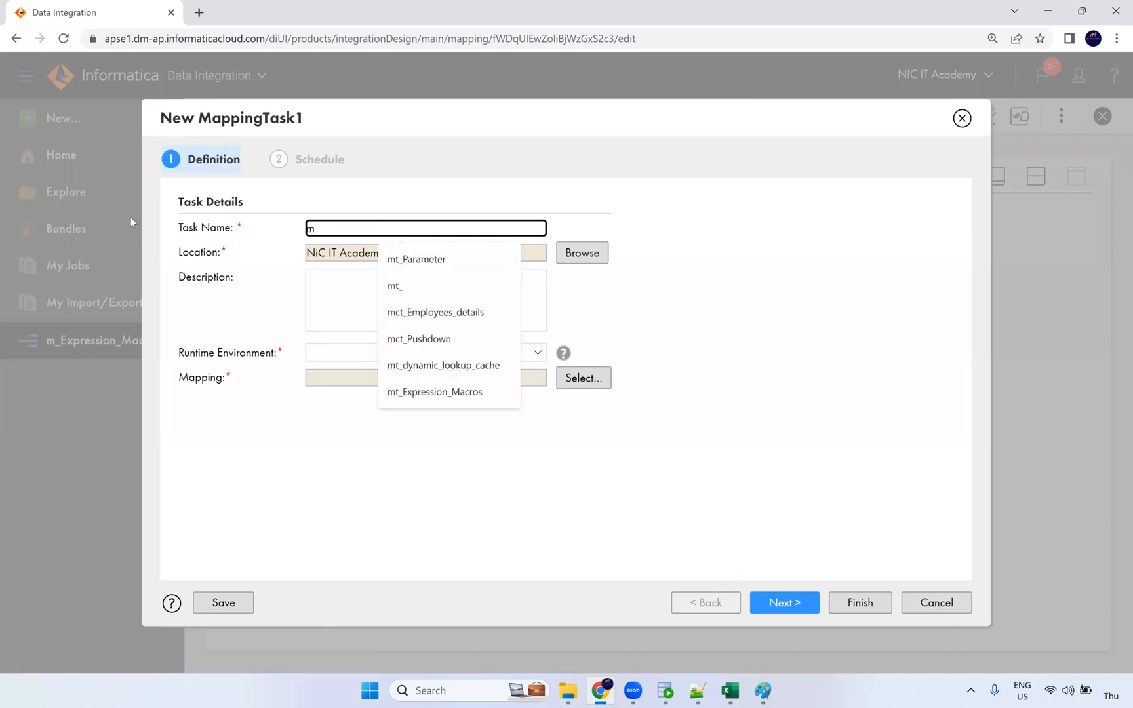
type("t_")
key("BackSpace")
key("BackSpace")
type("ct_E")
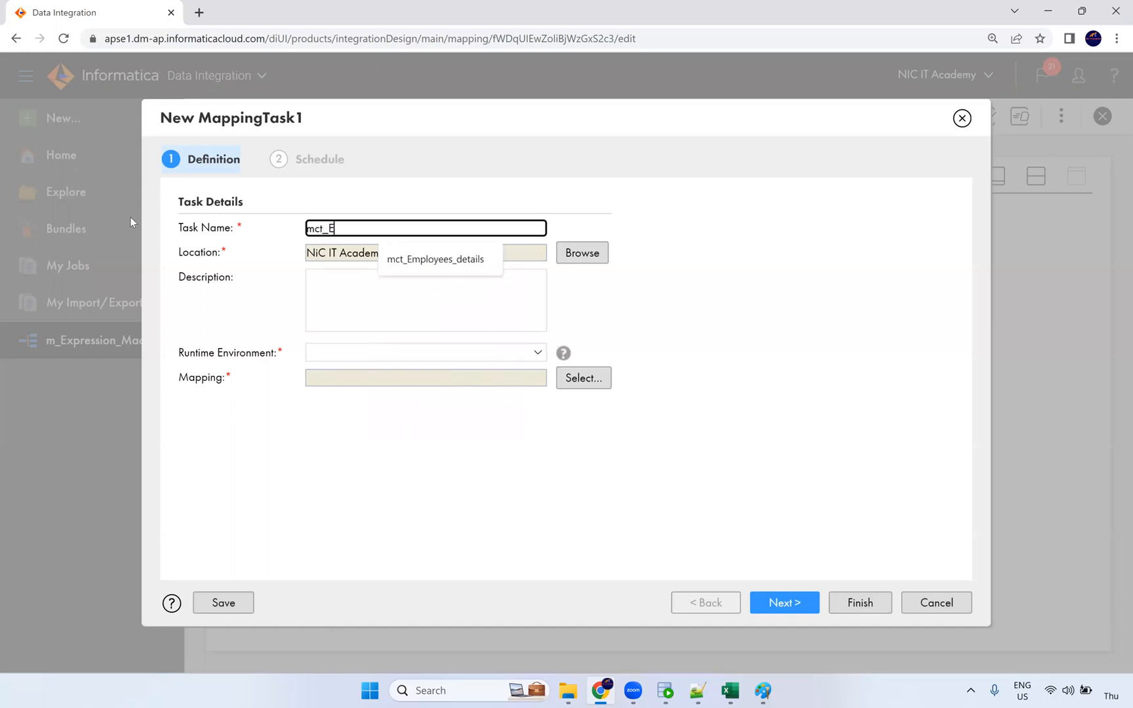
type("xp")
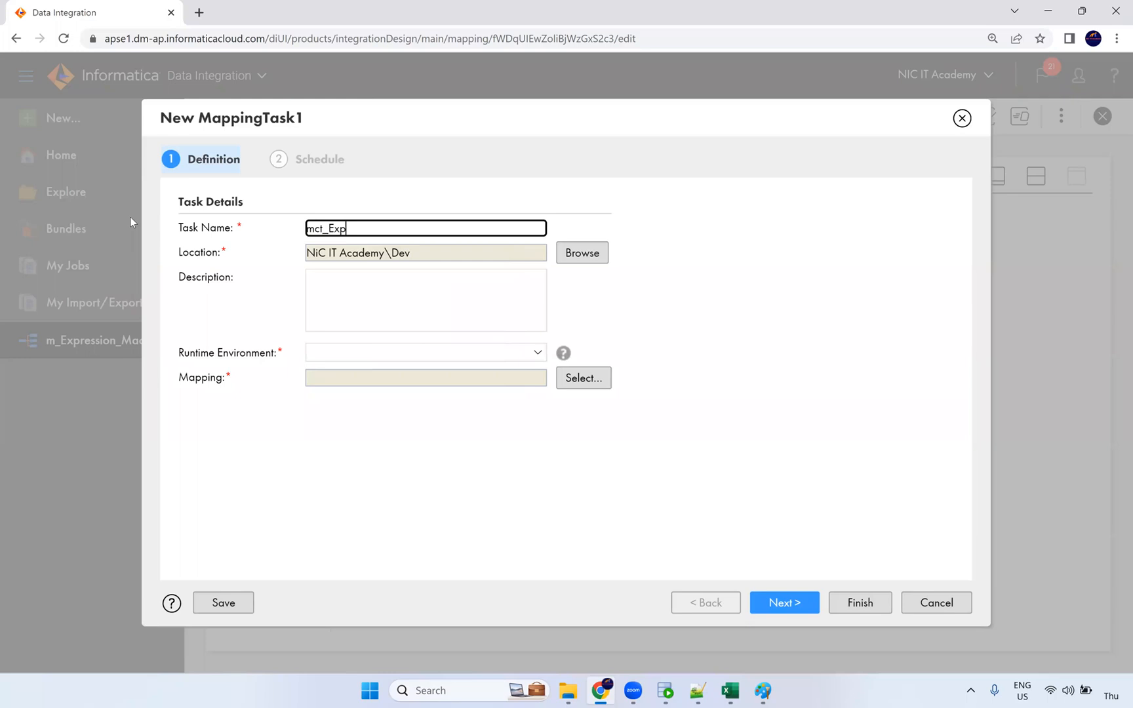
type("ression_macros")
Step: Run the task on the NIC runtime using mapping m_Expression_Macros, and continue to input parameters
left_click(330, 354)
left_click(308, 398)
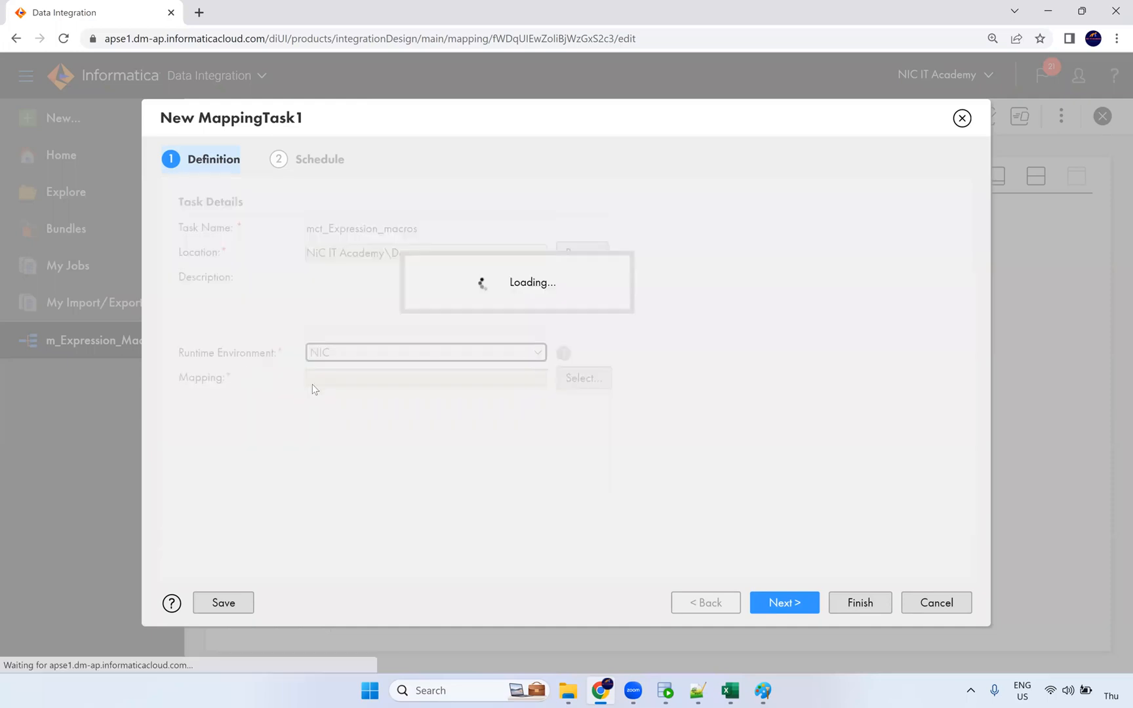
left_click(577, 378)
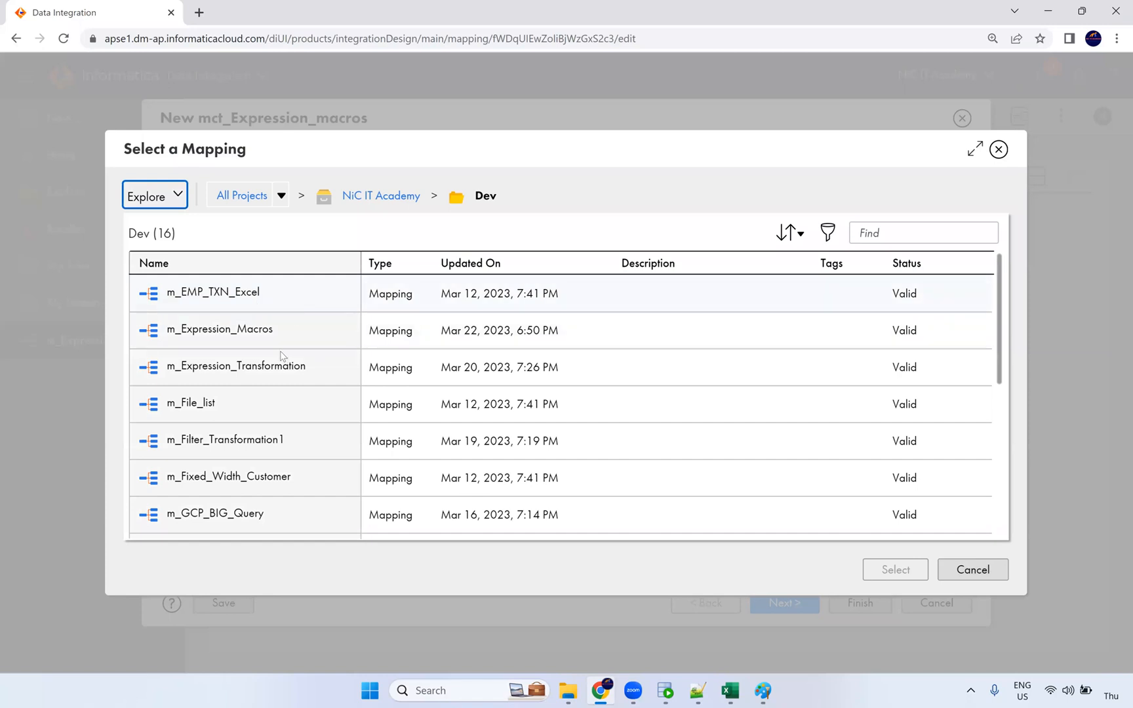
left_click(526, 330)
left_click(888, 569)
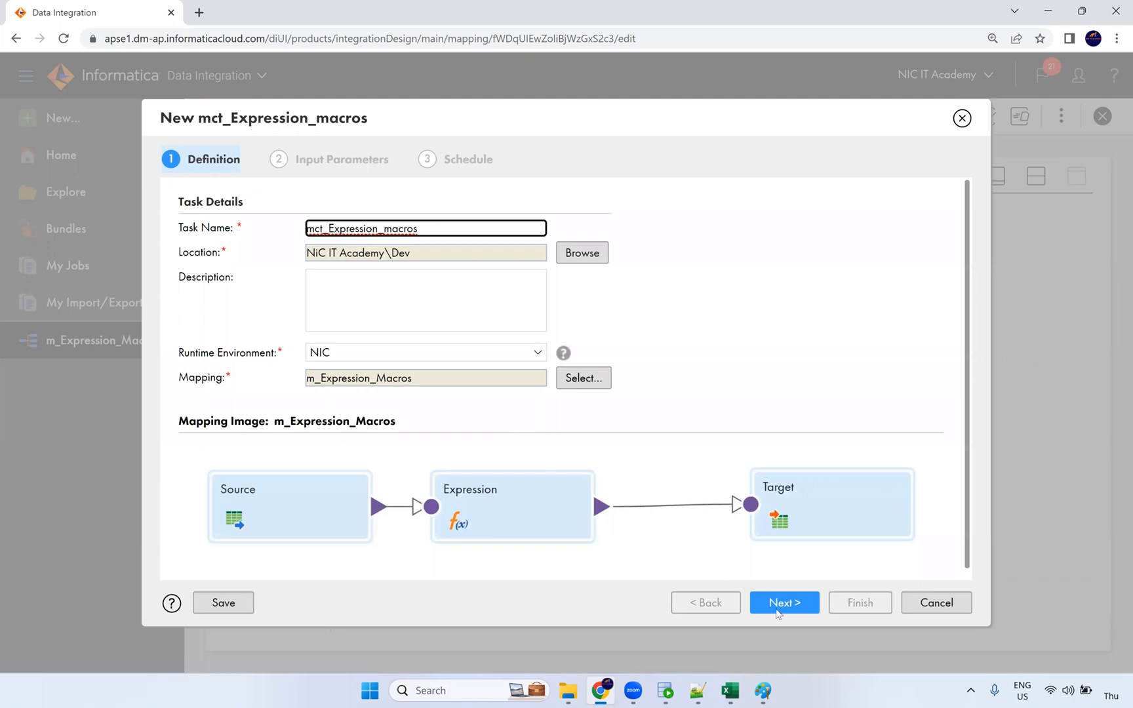
left_click(784, 602)
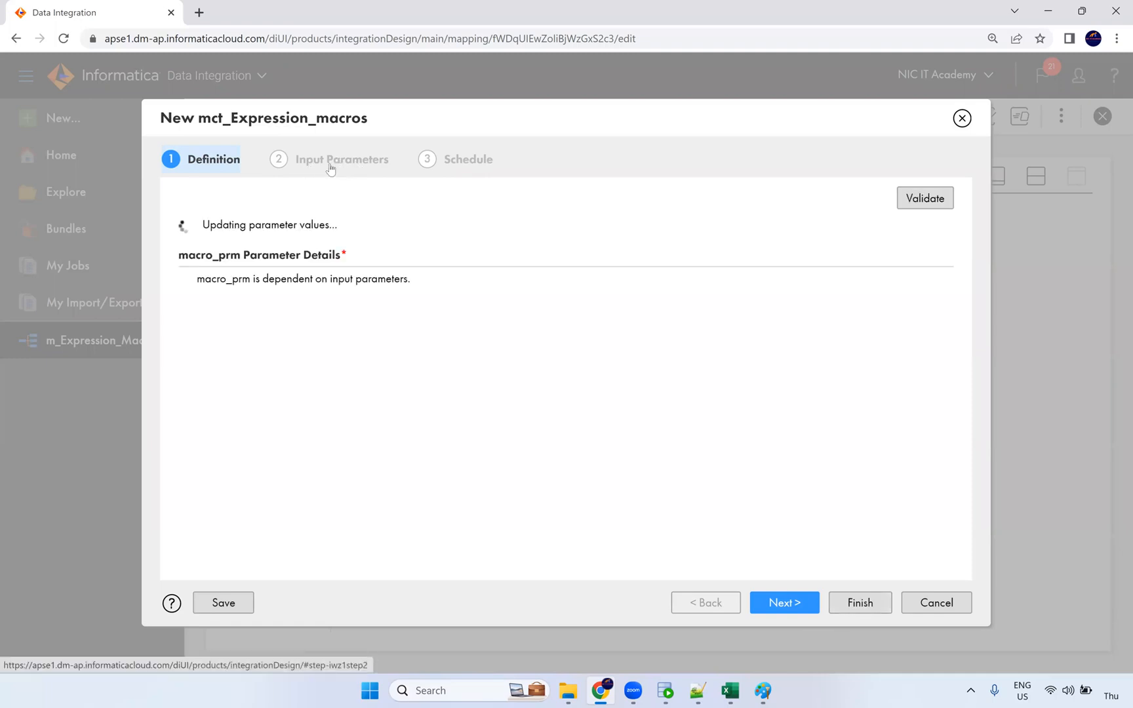
Step: Replace the doubled EMPLOYEE_ID concat expression with a direct incoming EMPLOYEE_ID to target EMPLOYEE_ID mapping
scroll(482, 472, "down", 2)
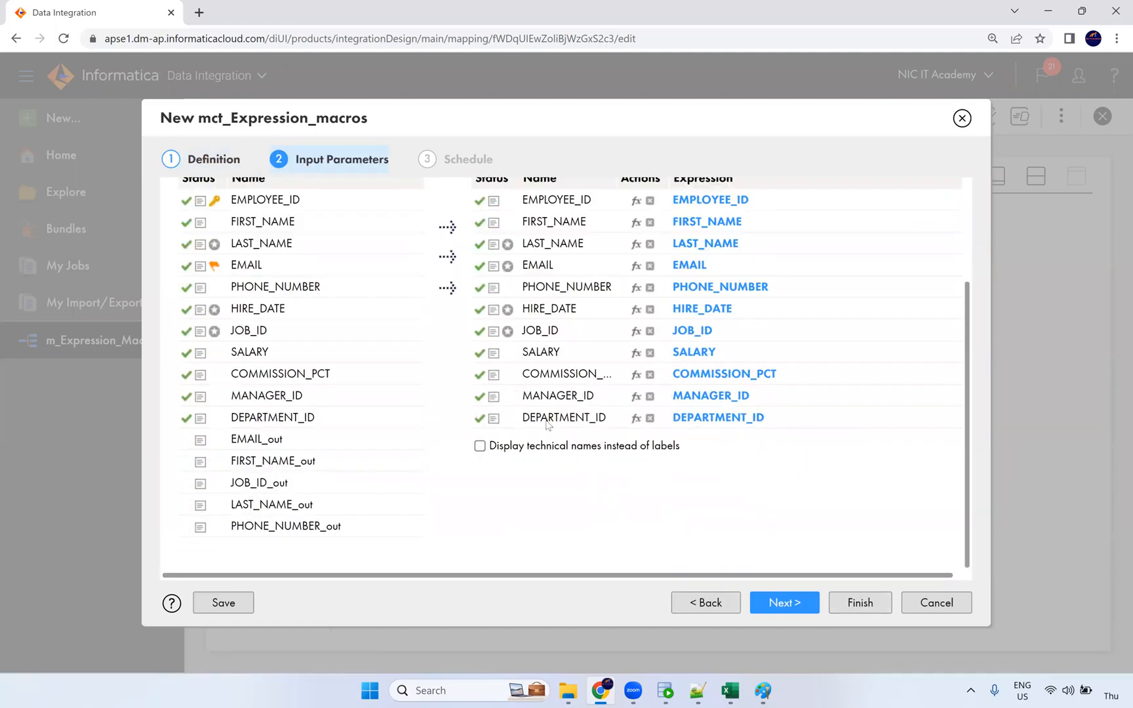
scroll(402, 387, "up", 2)
scroll(385, 402, "down", 2)
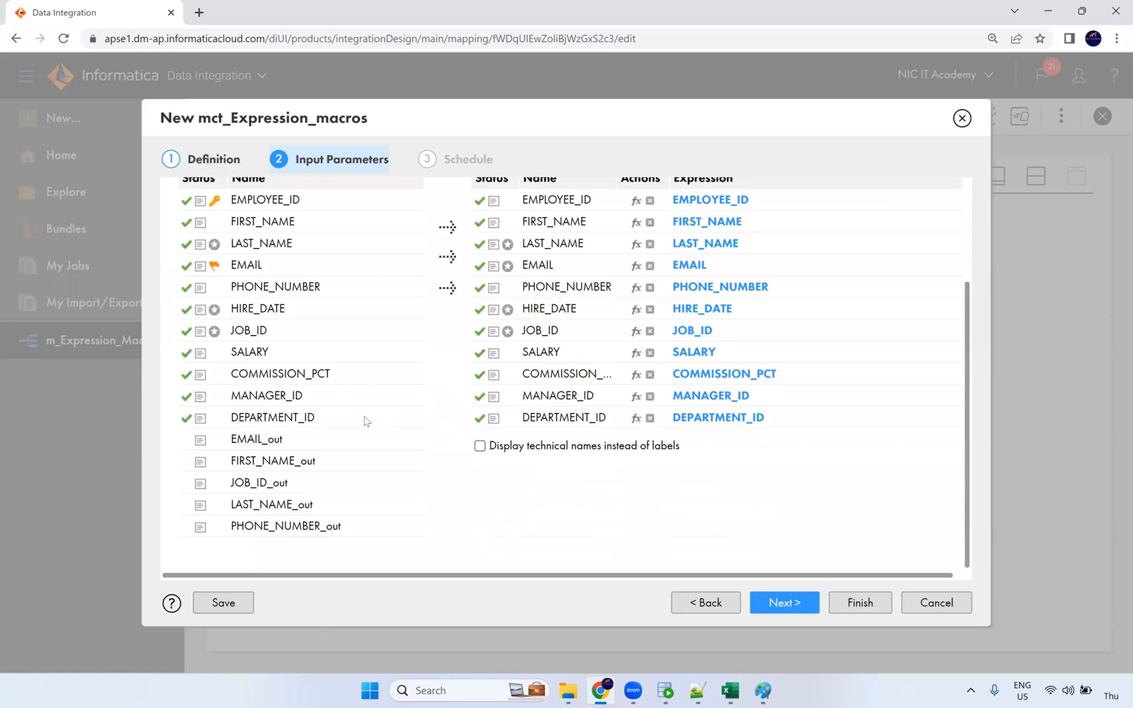
left_click(288, 448)
left_click(311, 487)
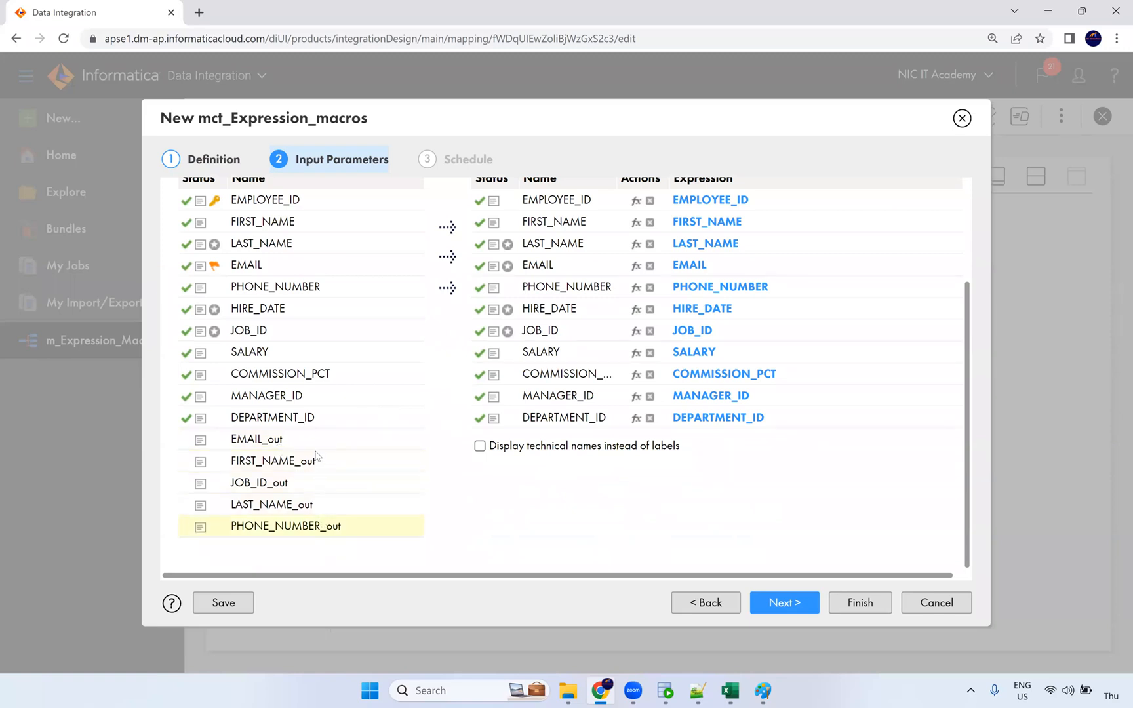
scroll(308, 471, "up", 1)
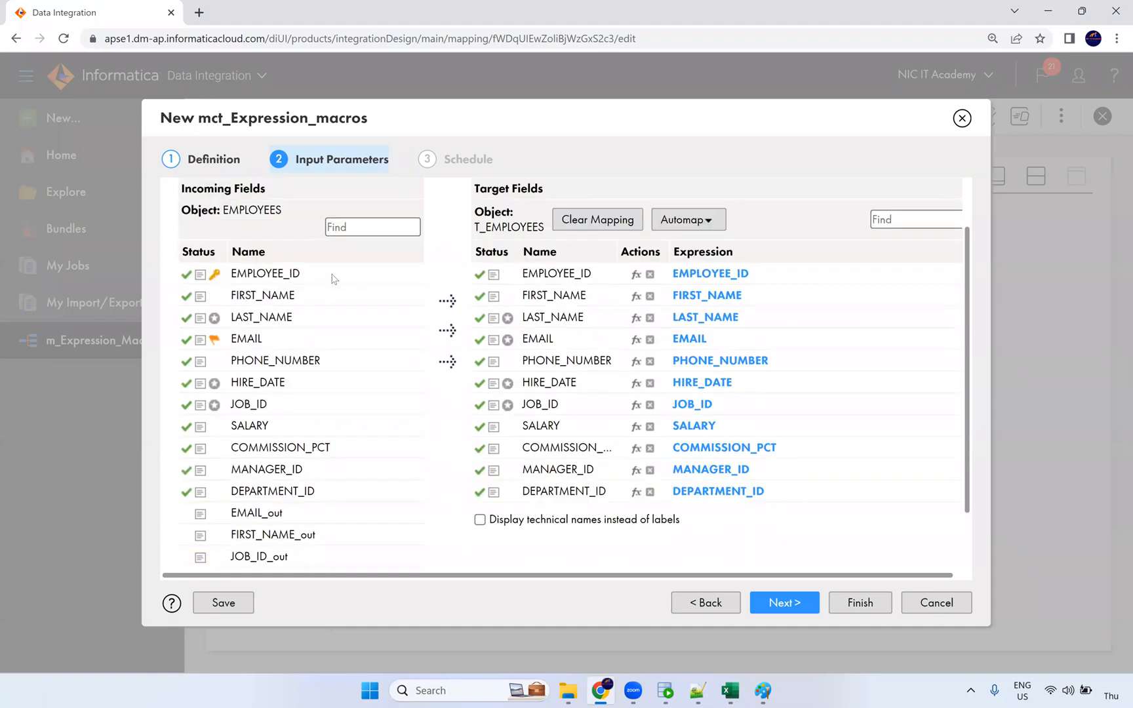
left_click_drag(295, 276, 764, 272)
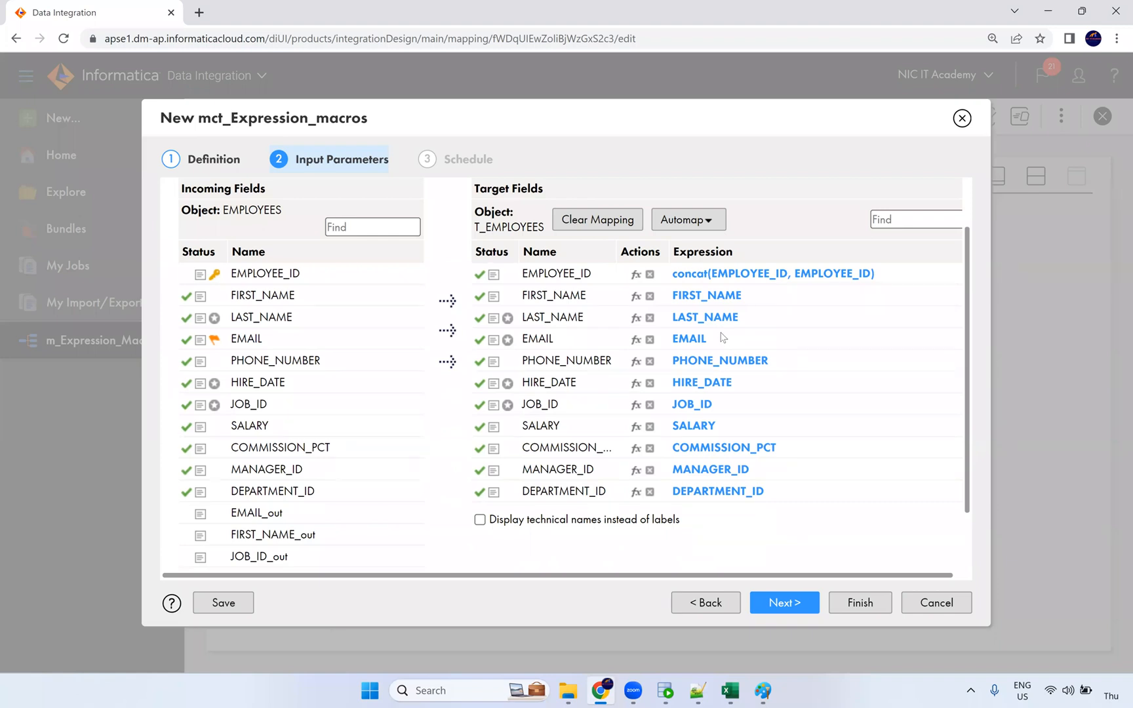
left_click(651, 276)
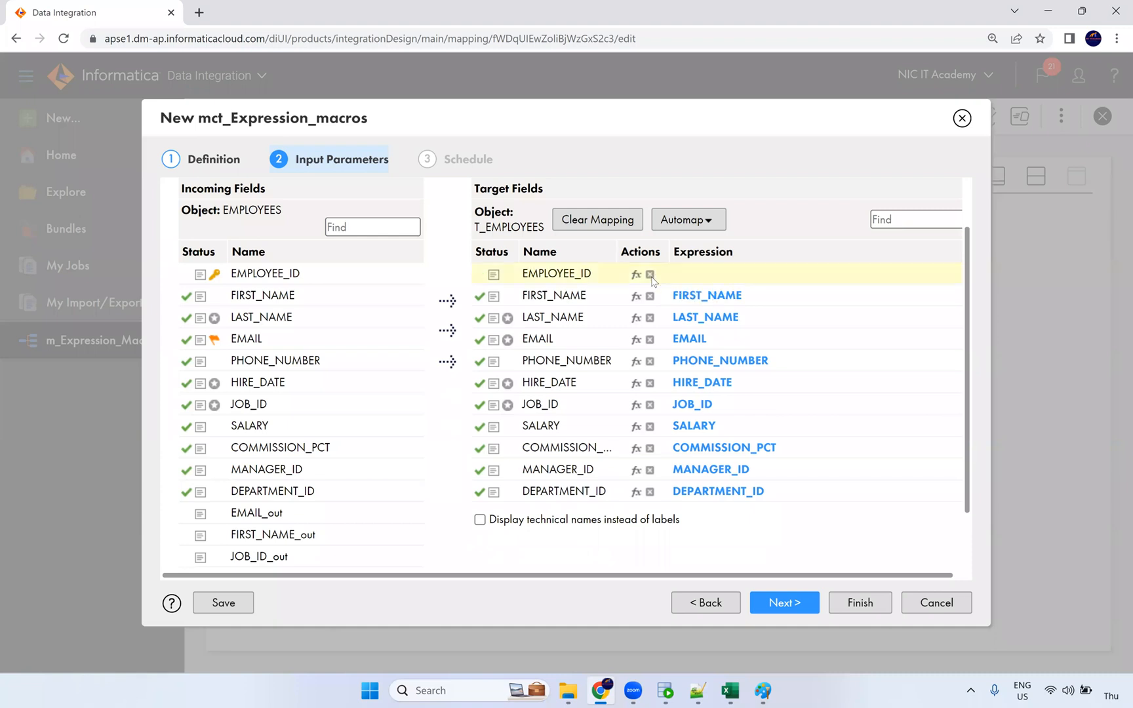
left_click(383, 280)
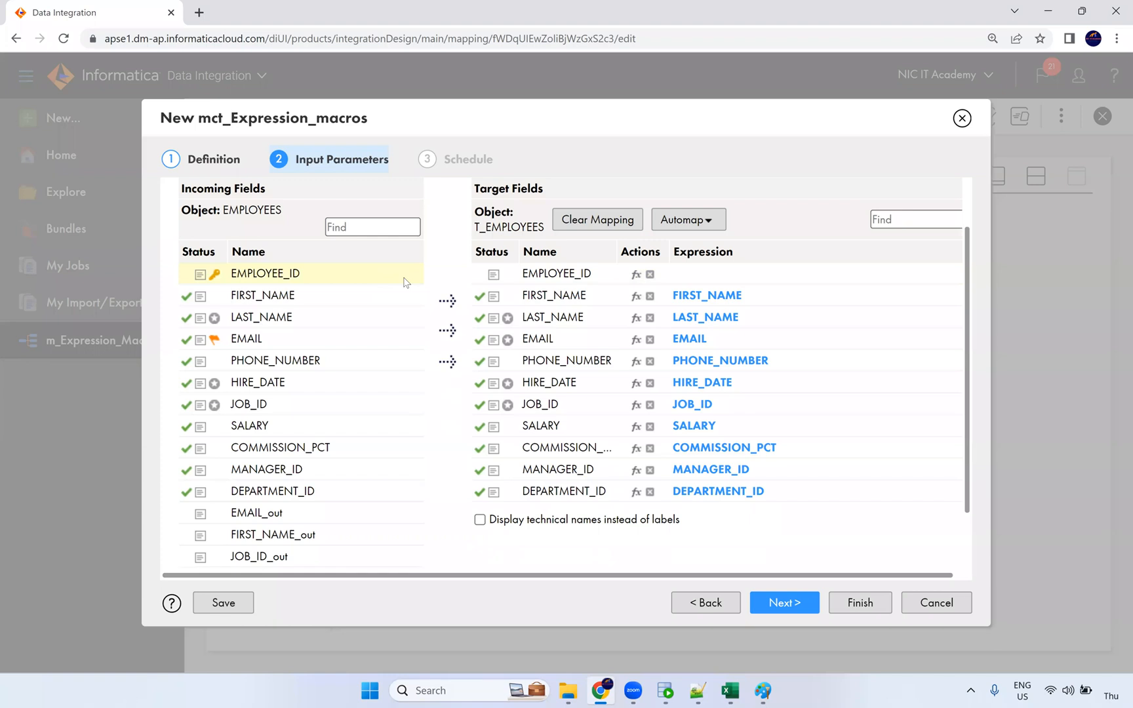
scroll(721, 394, "down", 1)
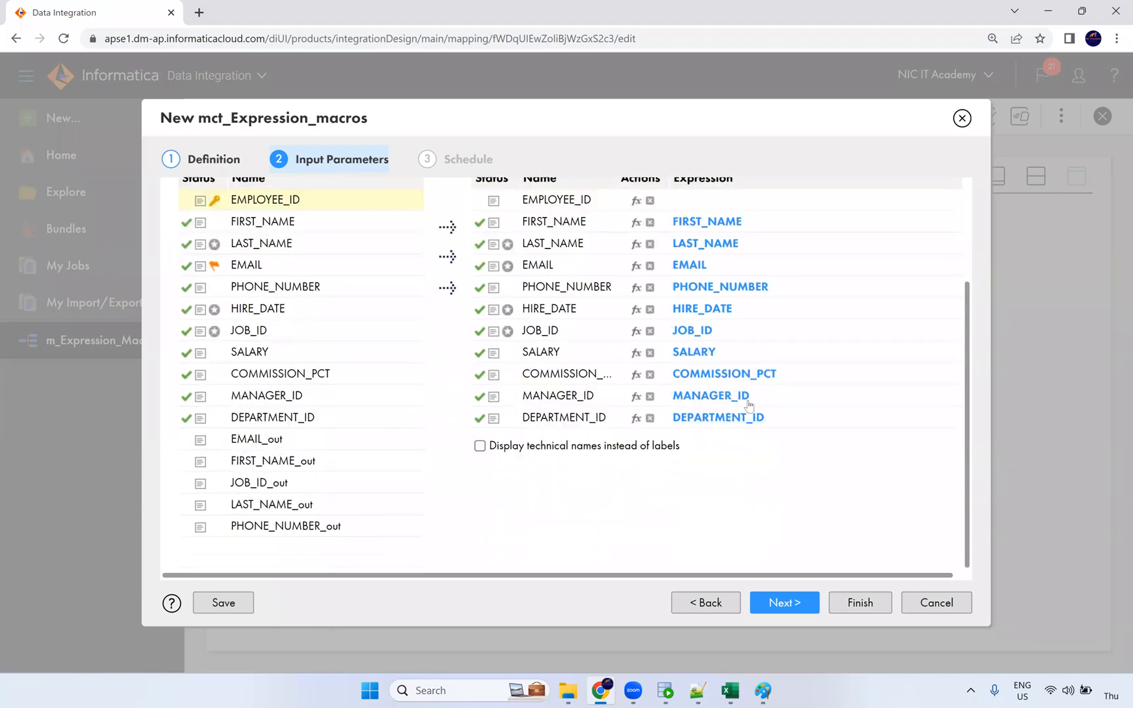
scroll(741, 295, "up", 1)
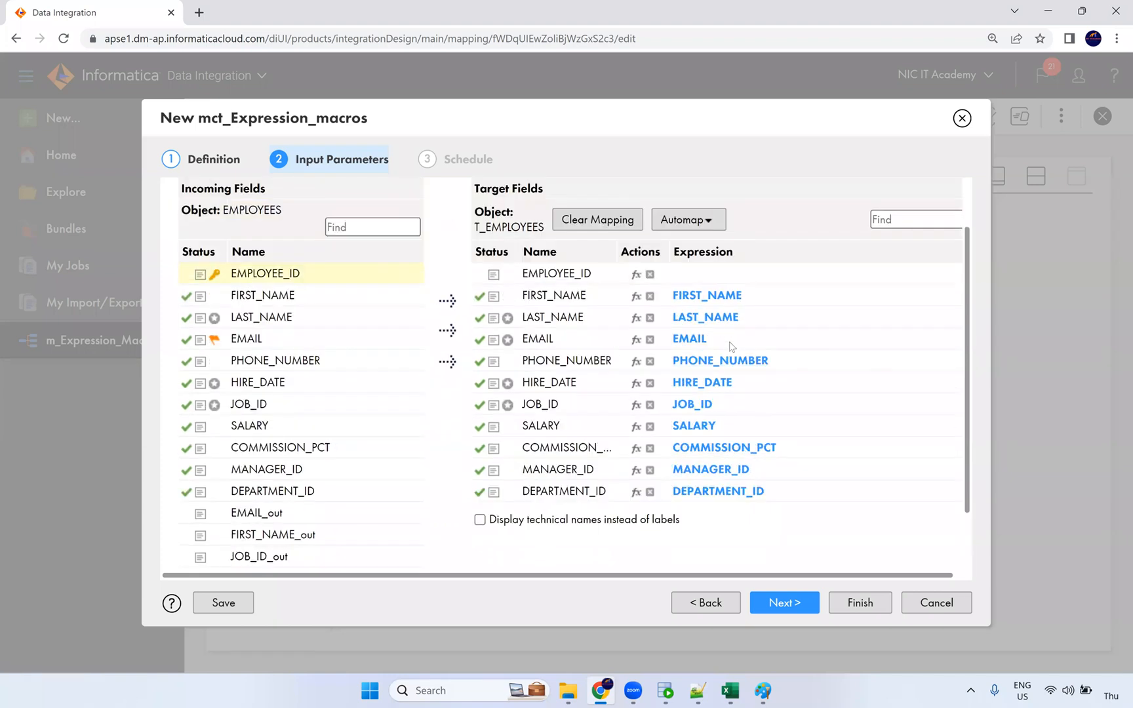
left_click_drag(325, 280, 702, 282)
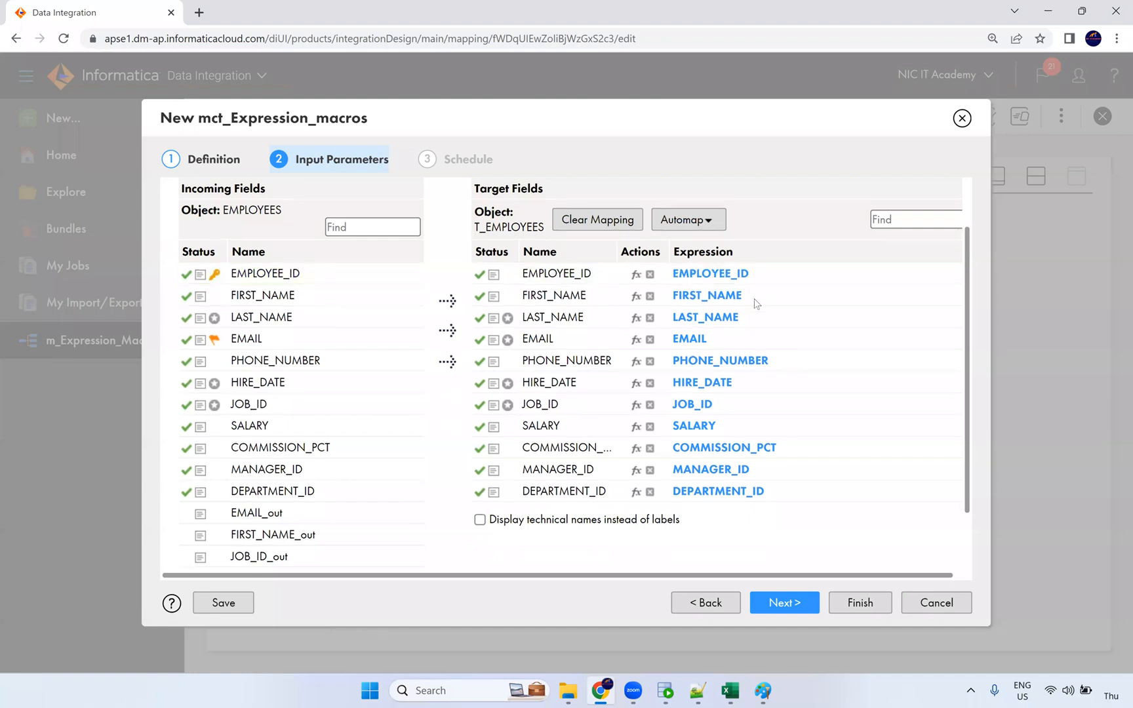
Step: Clear the existing FIRST_NAME, LAST_NAME, EMAIL, PHONE_NUMBER and JOB_ID target mappings
left_click(651, 296)
left_click(650, 318)
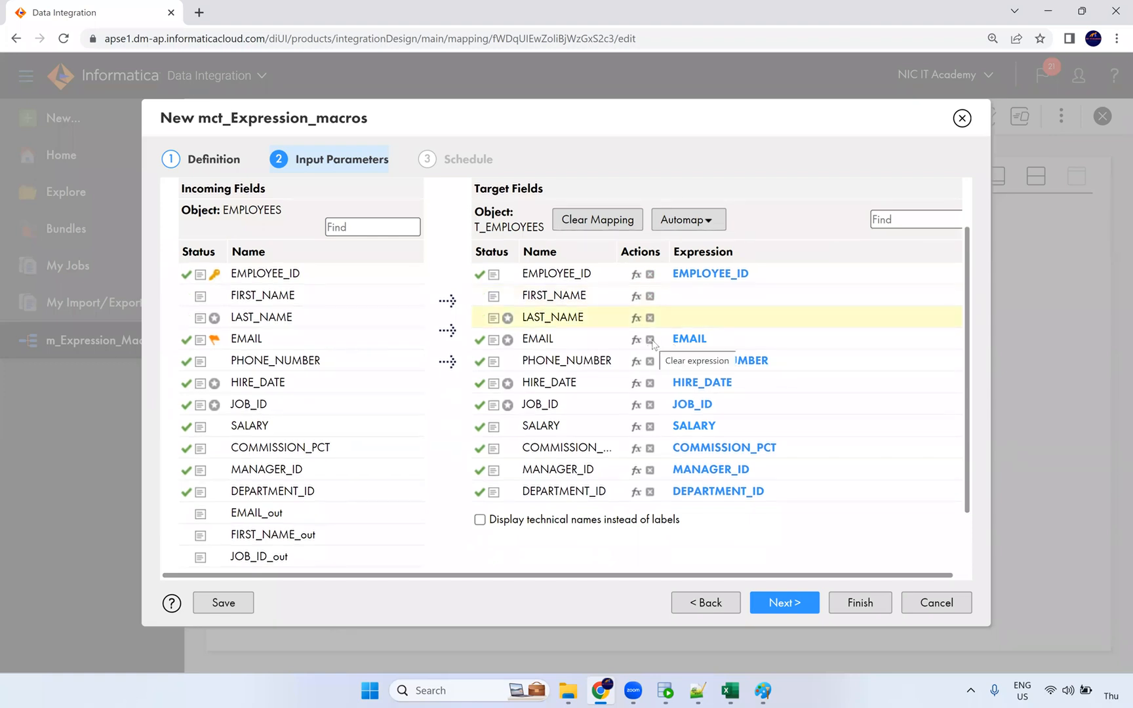
left_click(651, 339)
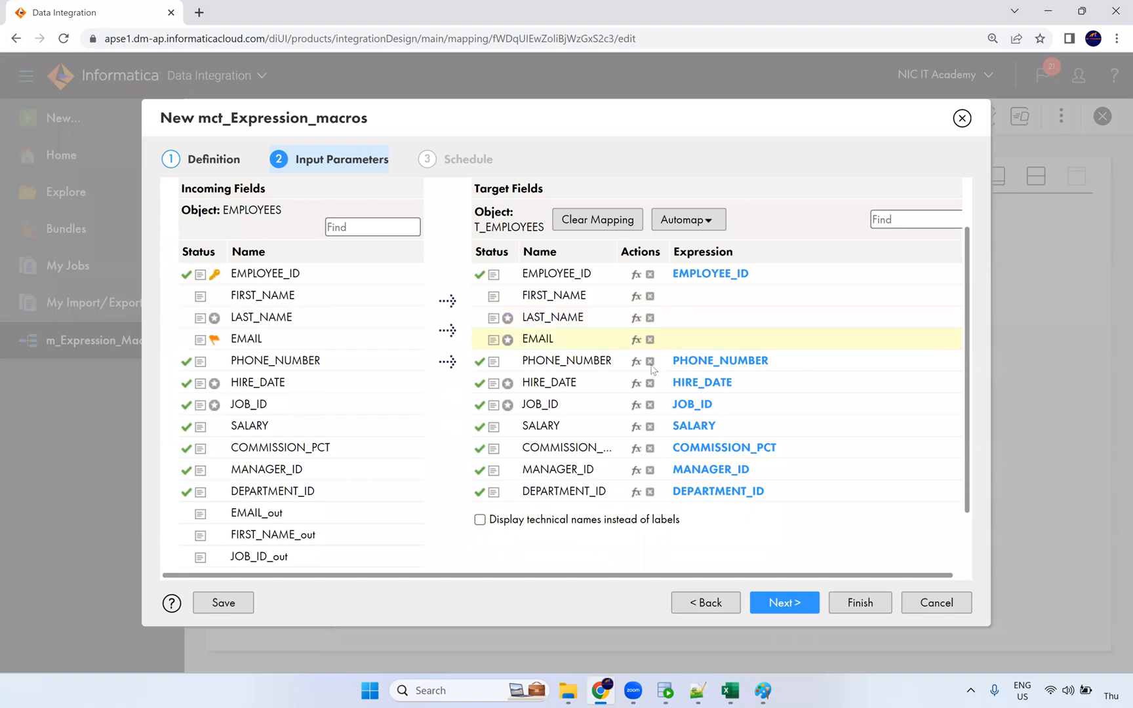
left_click(650, 362)
left_click(650, 405)
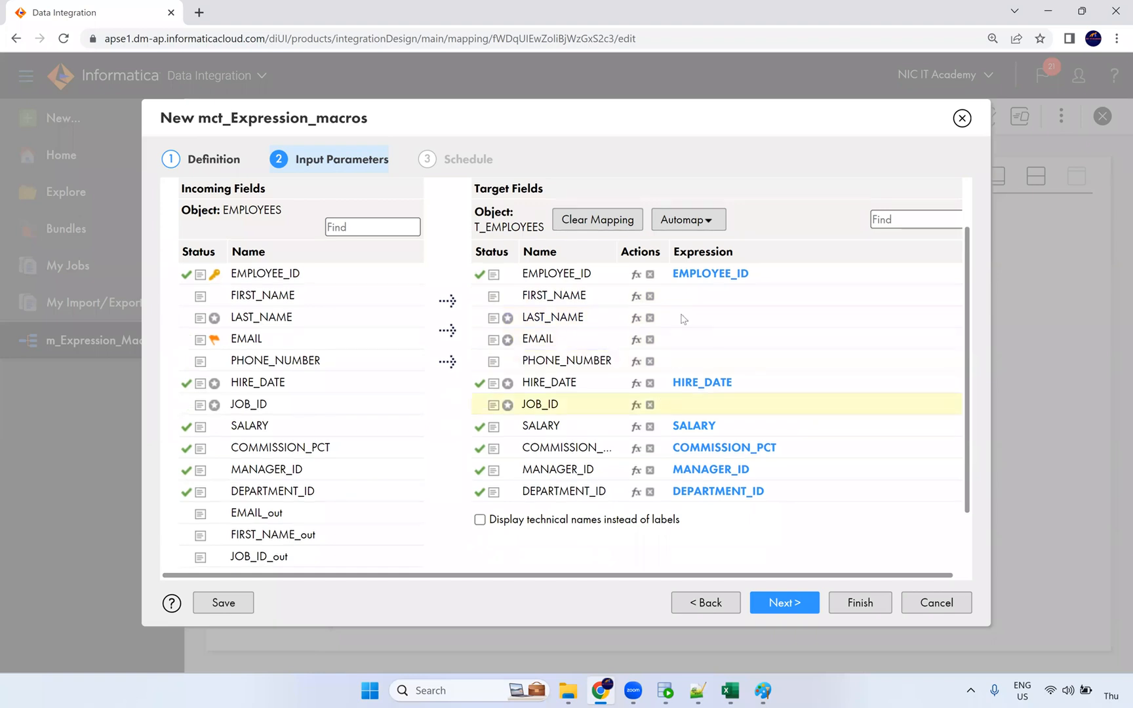
Step: Map EMAIL_out, JOB_ID_out, FIRST_NAME_out, LAST_NAME_out and PHONE_NUMBER_out onto their T_EMPLOYEES targets
scroll(680, 477, "down", 3)
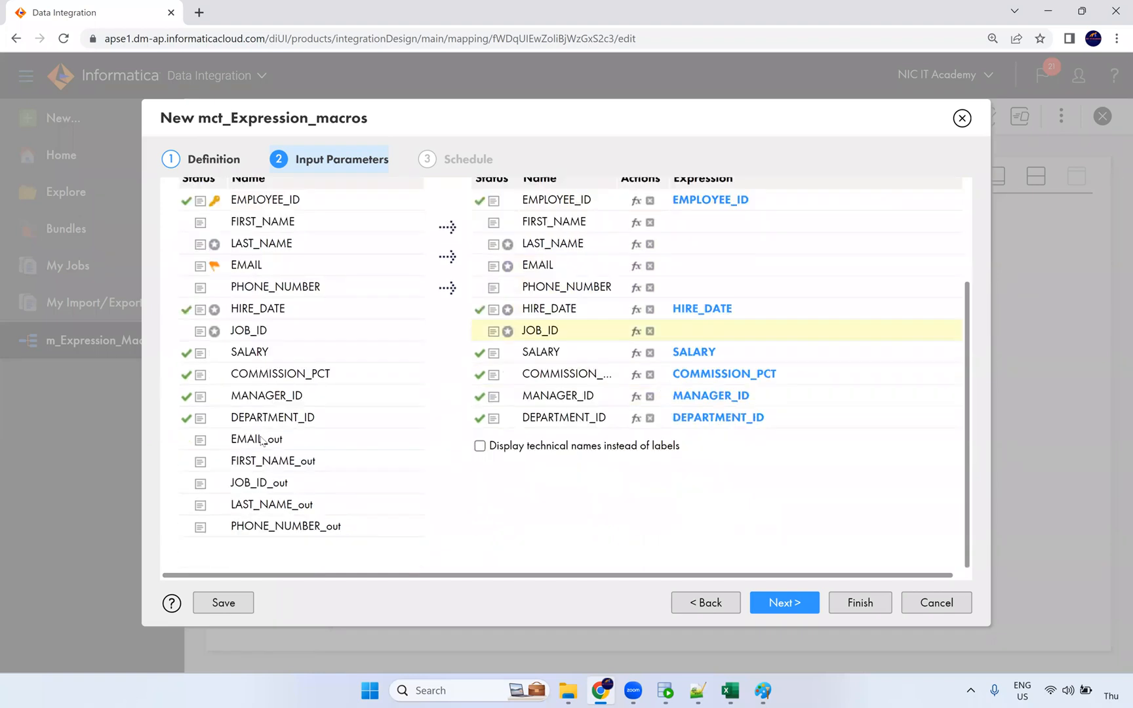
scroll(265, 498, "up", 3)
left_click_drag(261, 520, 691, 349)
scroll(329, 476, "down", 3)
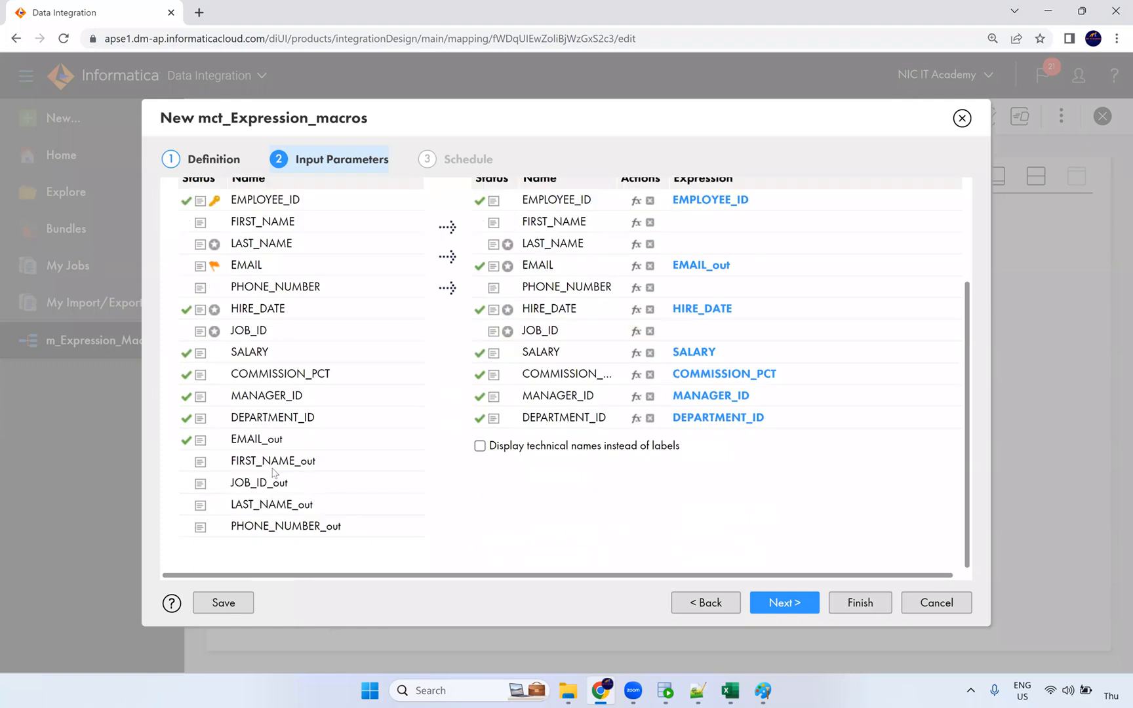
left_click_drag(261, 491, 682, 334)
scroll(699, 304, "up", 5)
scroll(717, 421, "down", 4)
left_click_drag(278, 462, 737, 226)
left_click_drag(303, 506, 676, 251)
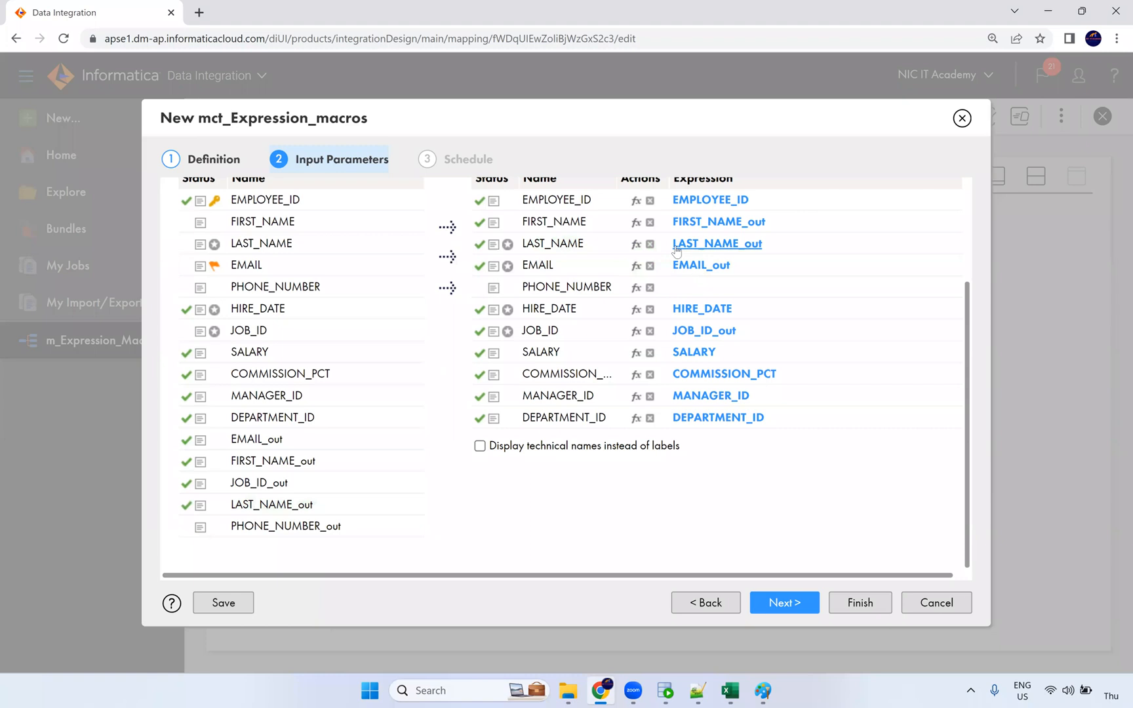
left_click_drag(308, 524, 679, 291)
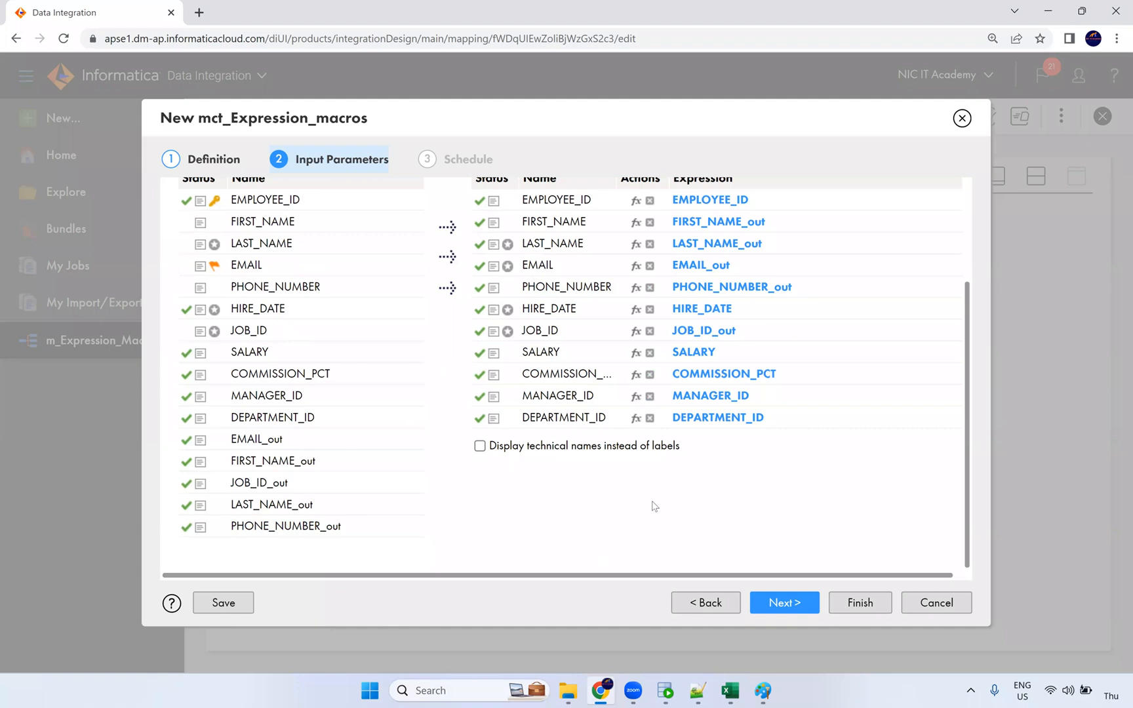
Step: Save the mct_Expression_macros task without a schedule, then switch to Oracle SQL Developer
left_click(784, 602)
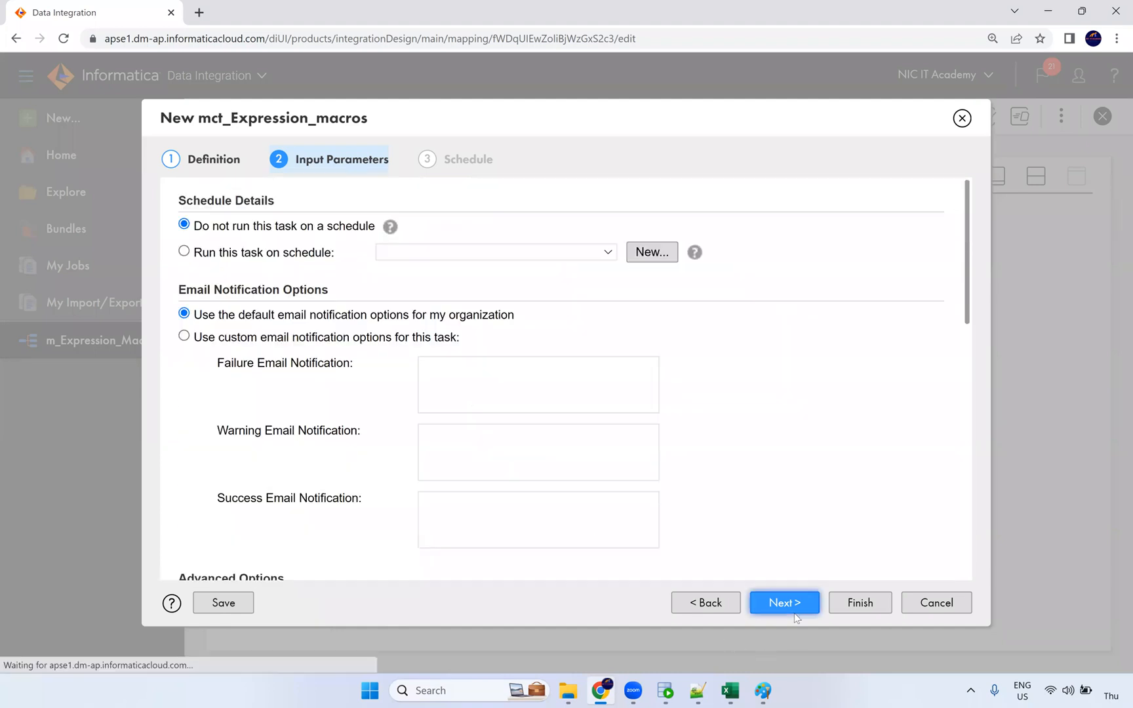
scroll(453, 268, "down", 15)
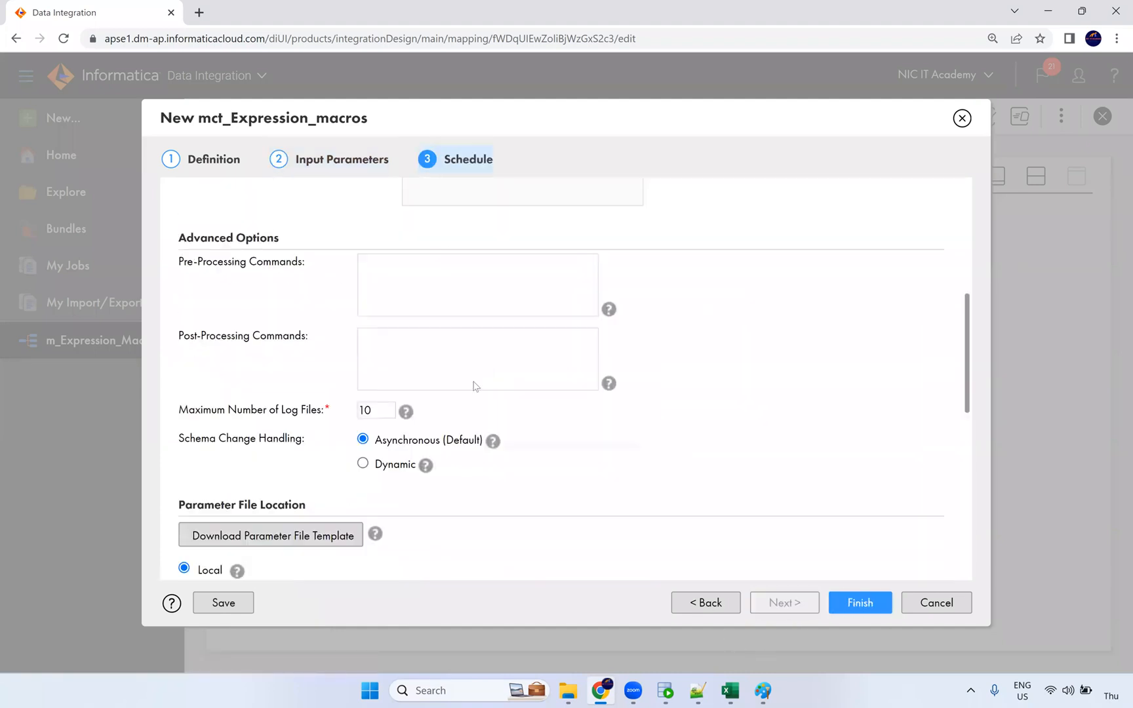
left_click(848, 603)
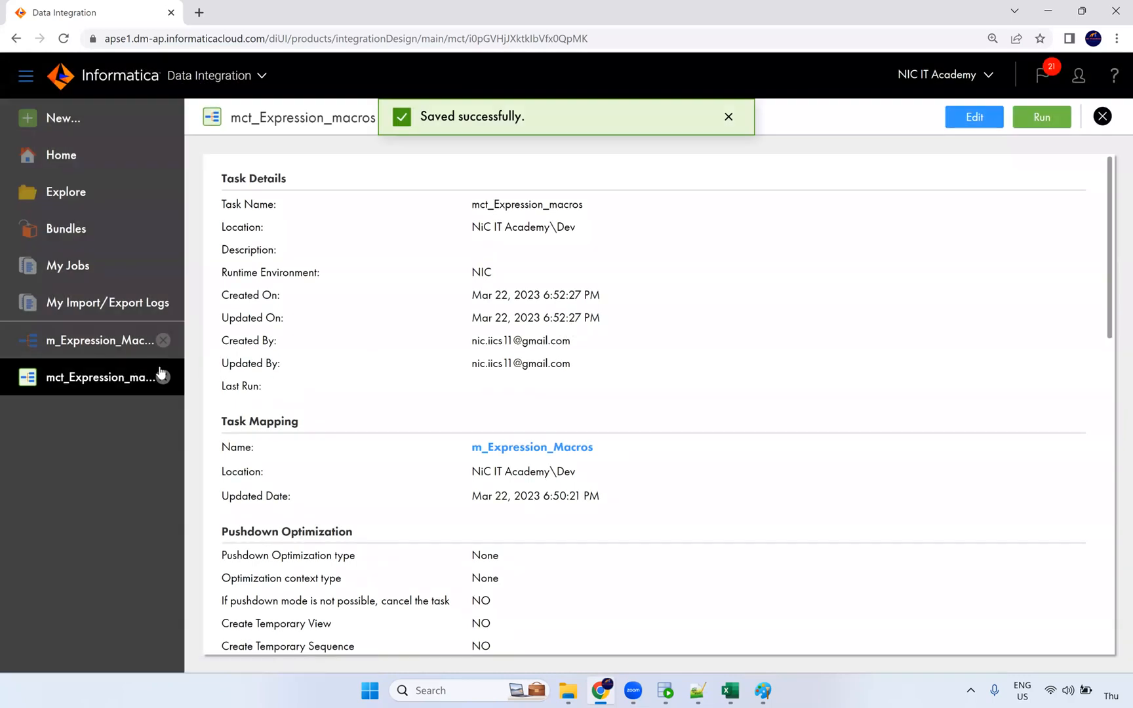
left_click(665, 692)
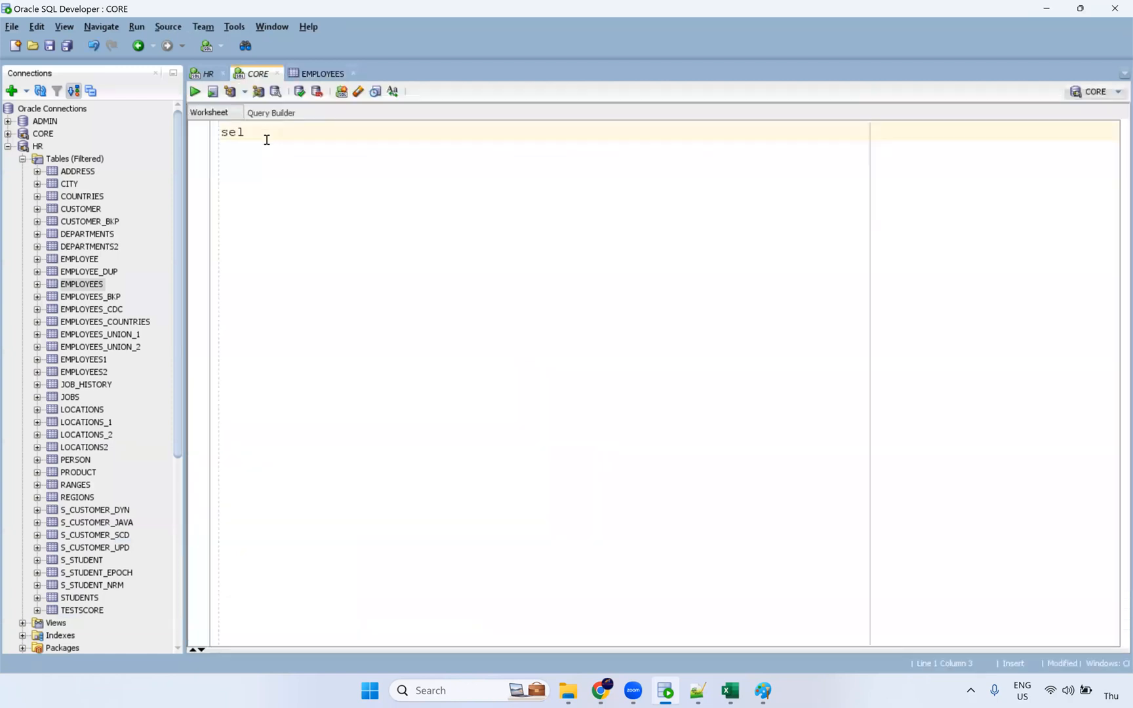
Step: Run select * from t_employees in the CORE worksheet, then return to Chrome
type("ect * From t_employee")
key("ctrl+Return")
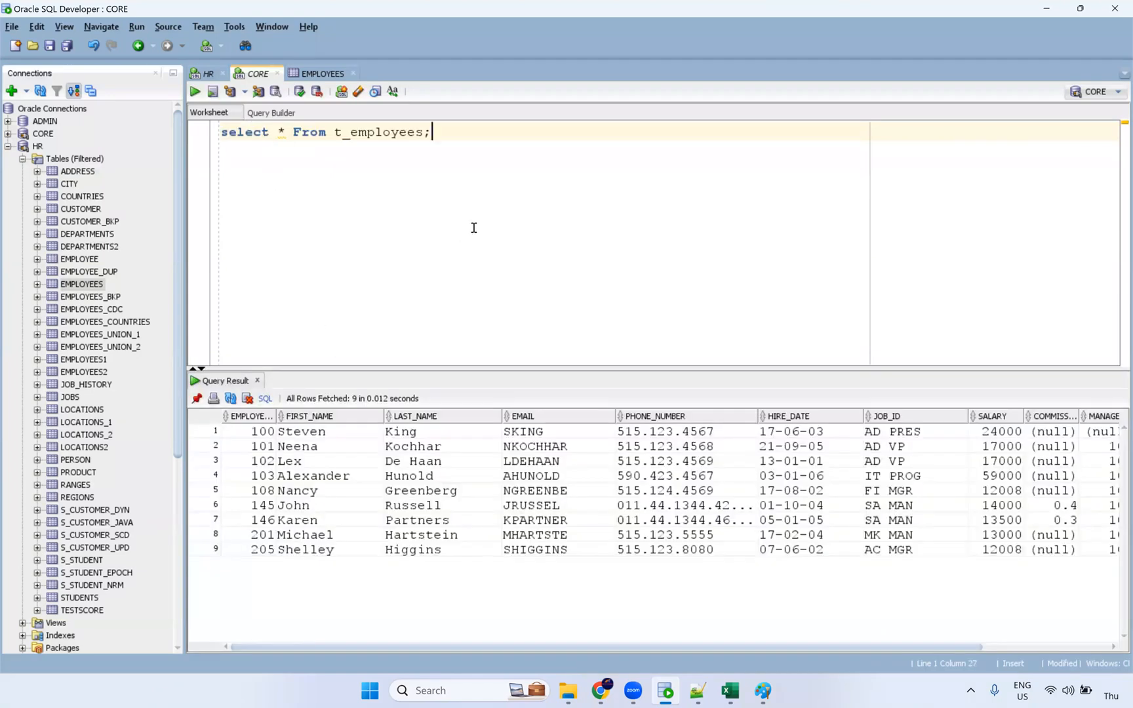
key("alt+Tab")
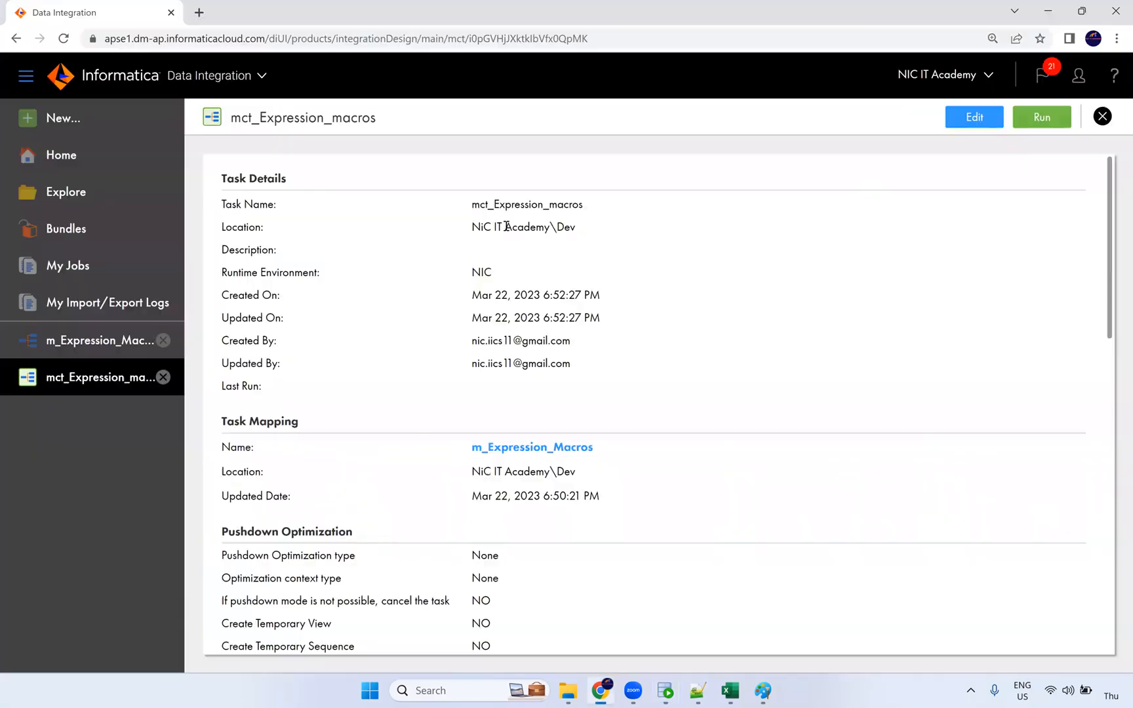
Step: Start the mct_Expression_macros task and refresh My Jobs until mct_Expression_macros-1 shows Running
left_click(1042, 118)
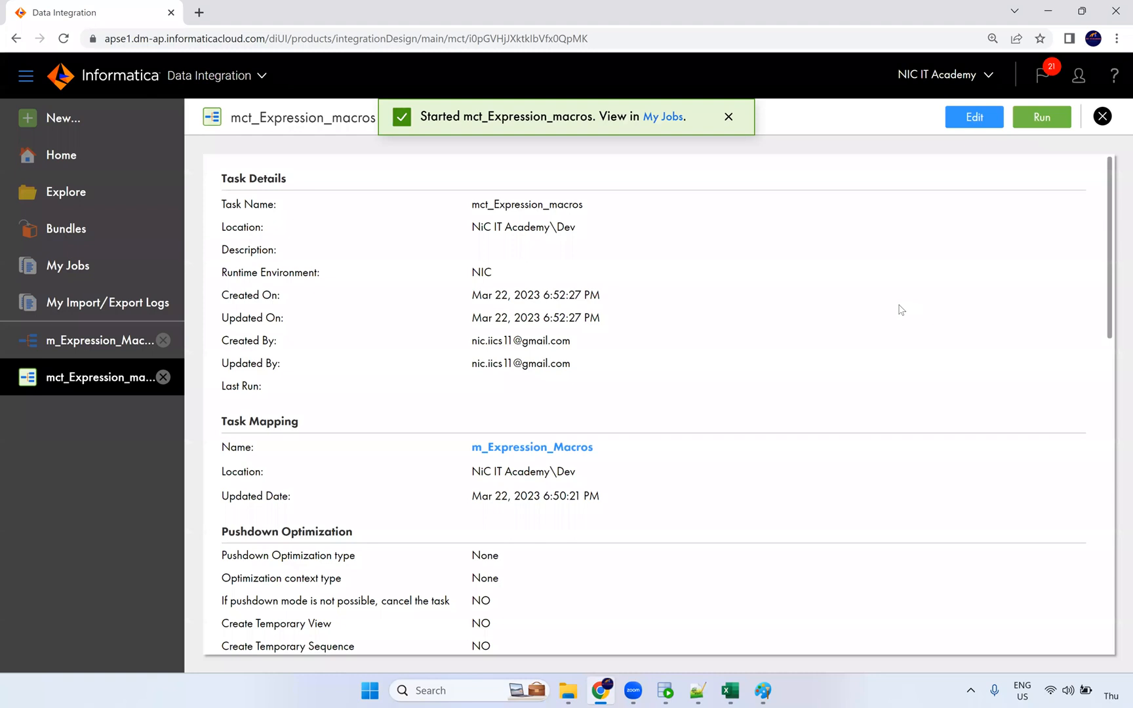
left_click(664, 119)
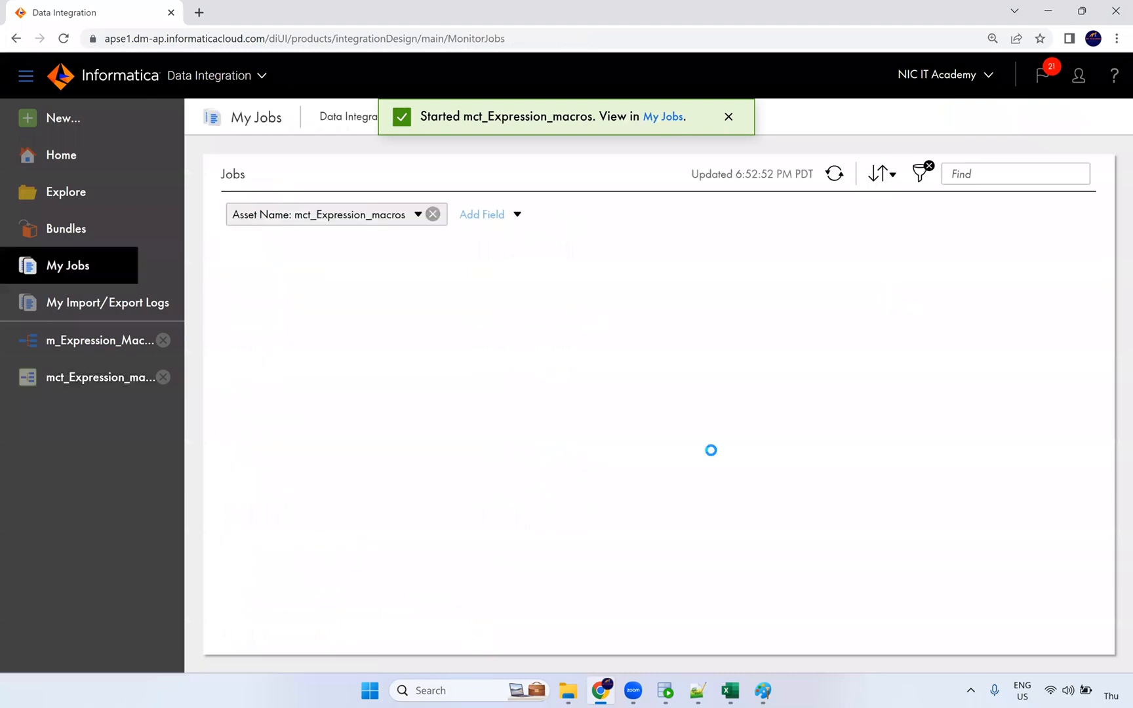
left_click(838, 177)
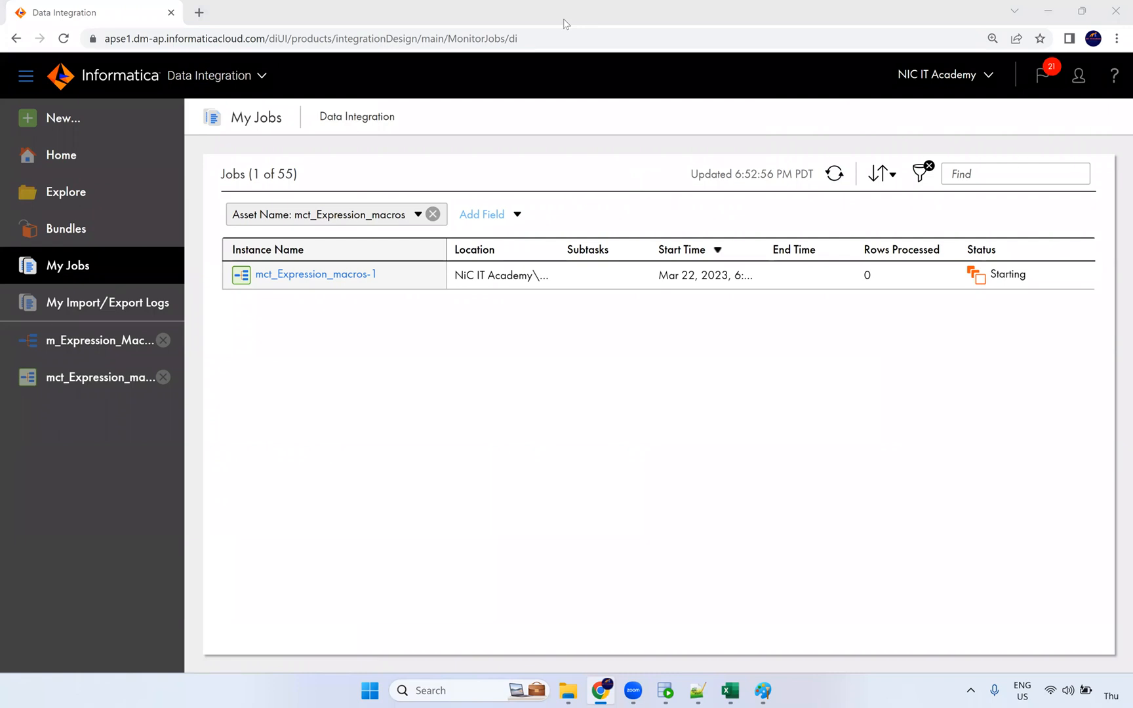
left_click(839, 176)
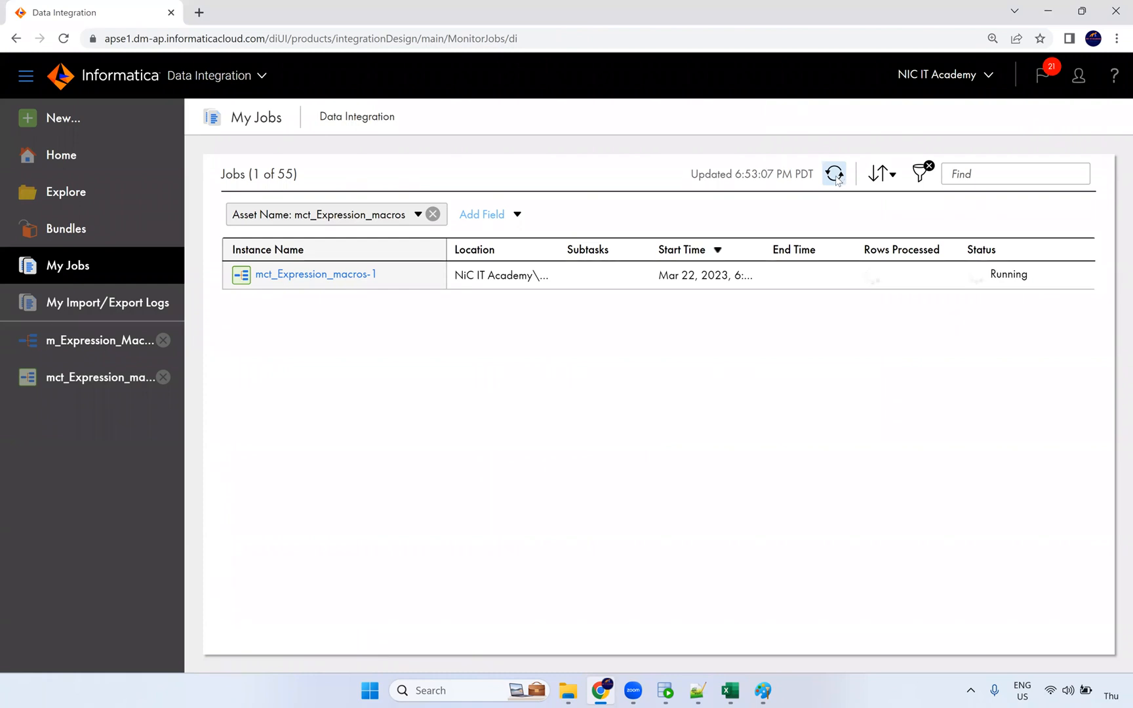
left_click(836, 177)
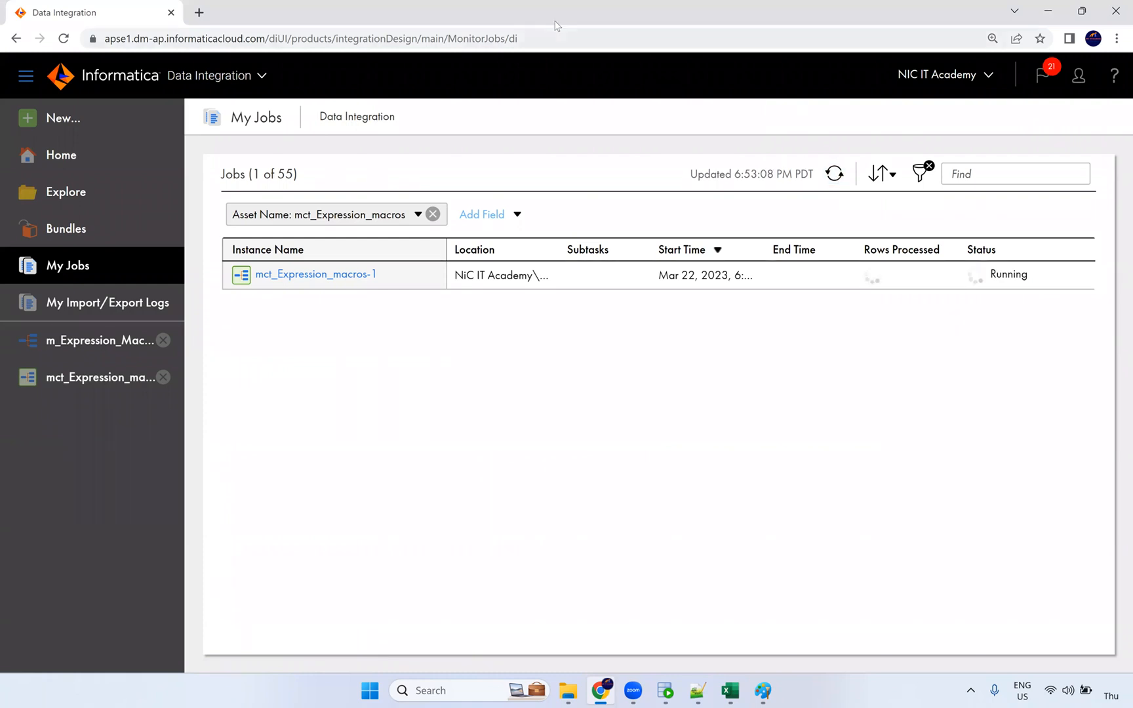
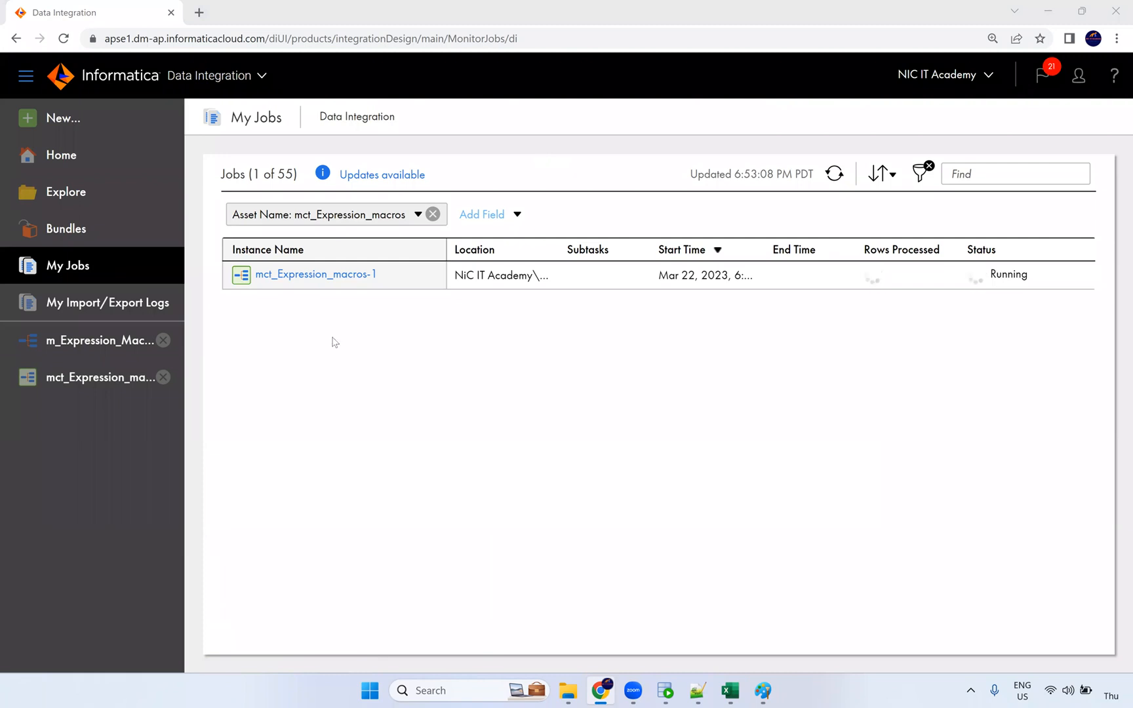
Step: Open the mct_Expression_macros task in edit mode to show its m_Expression_Macros mapping definition
left_click(146, 381)
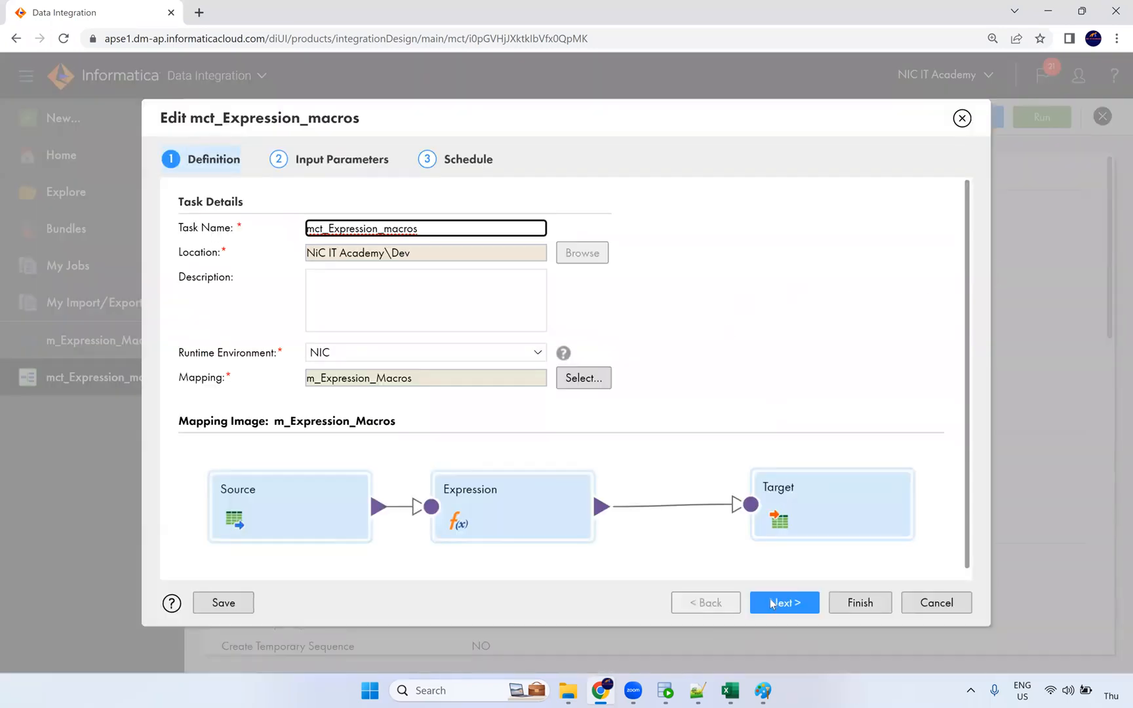
Step: Go to Input Parameters and review the macro_prm mapping from EMPLOYEES to T_EMPLOYEES
left_click(771, 603)
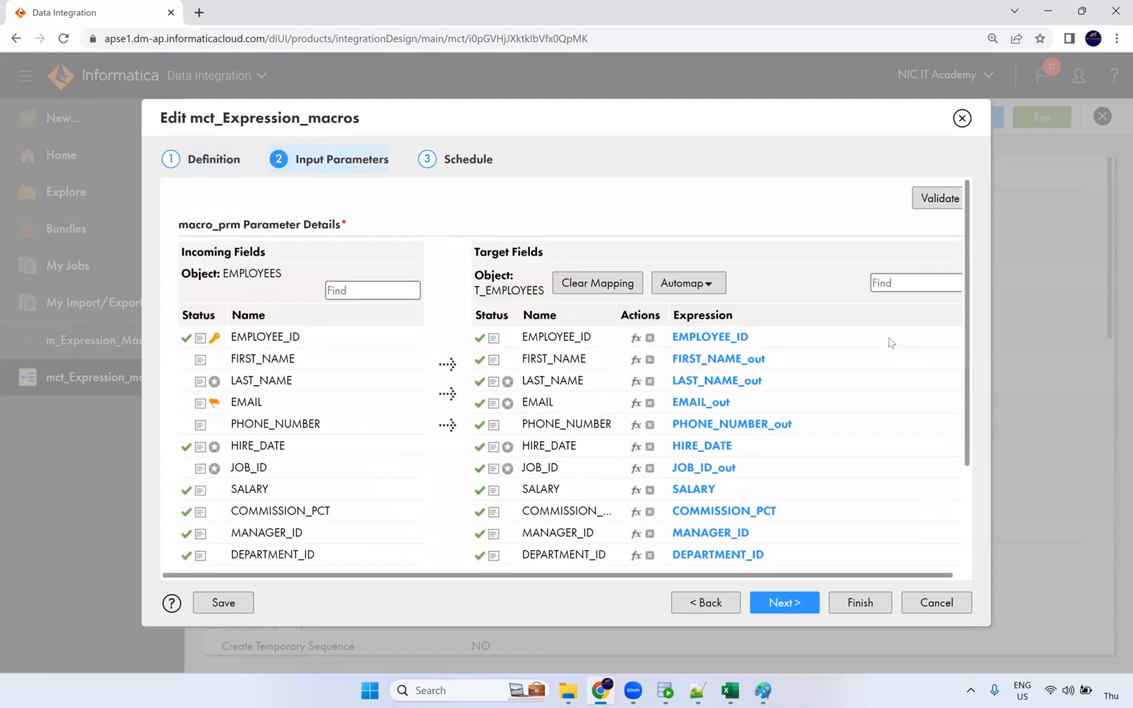
scroll(890, 342, "down", 1)
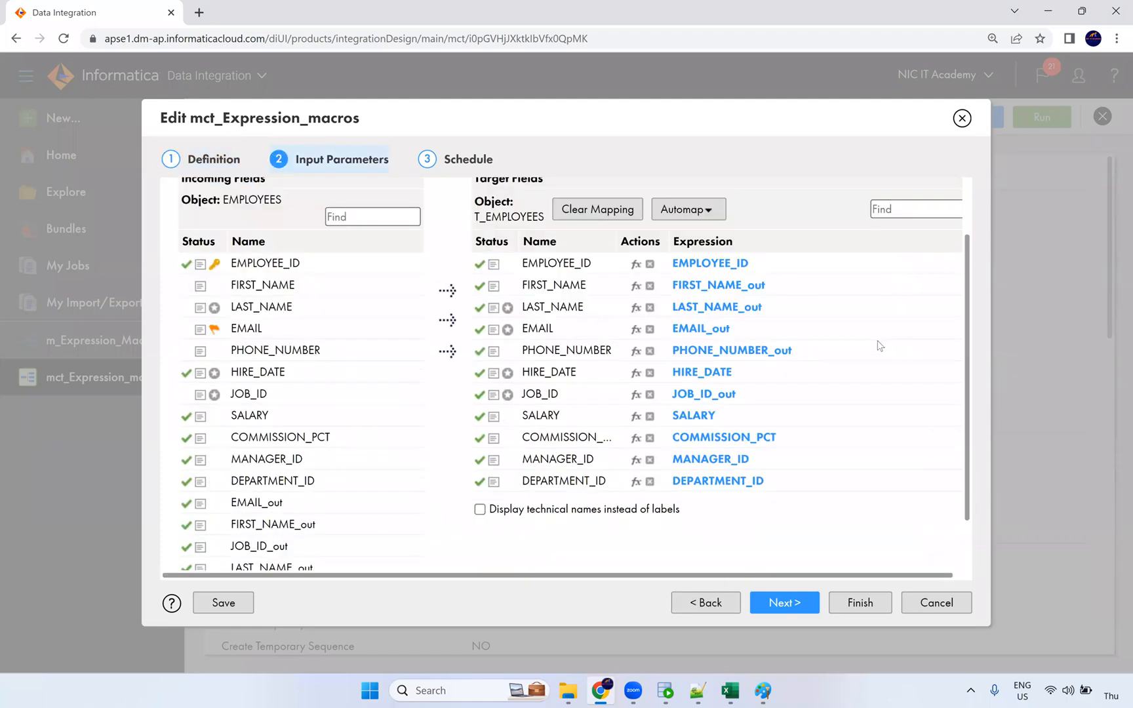
scroll(879, 346, "down", 1)
scroll(879, 347, "up", 1)
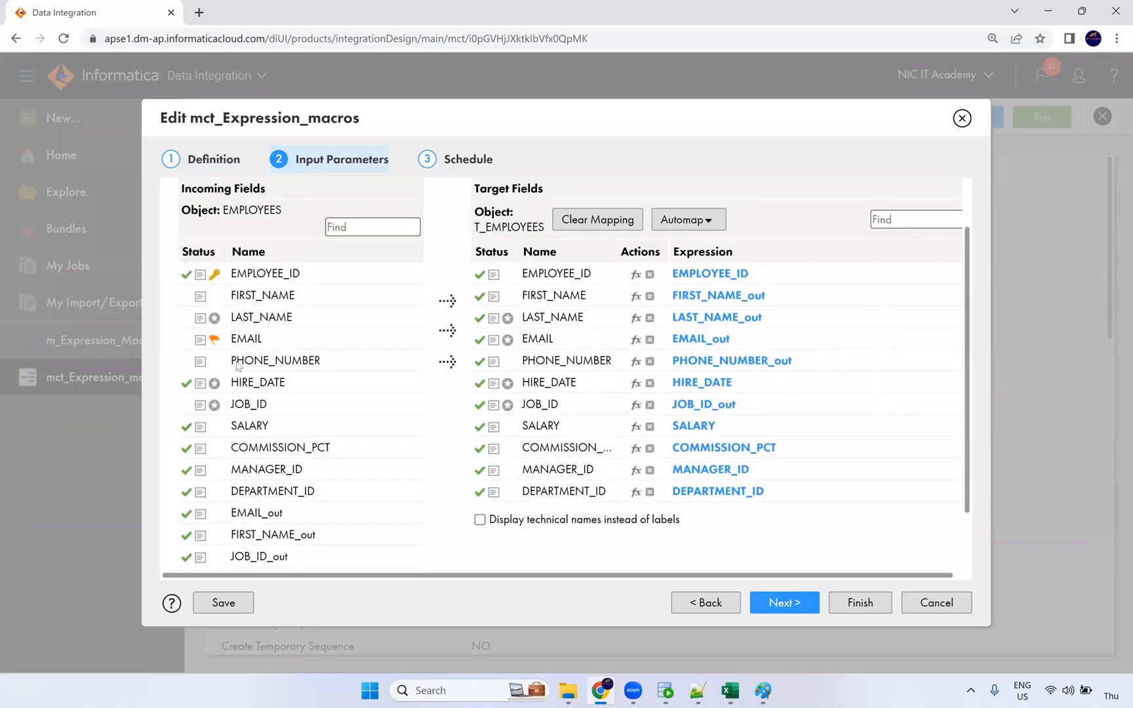
mouse_move(214, 320)
Step: Close the task editor without changes and glance at the m_Expression_Macros mapping
left_click(962, 118)
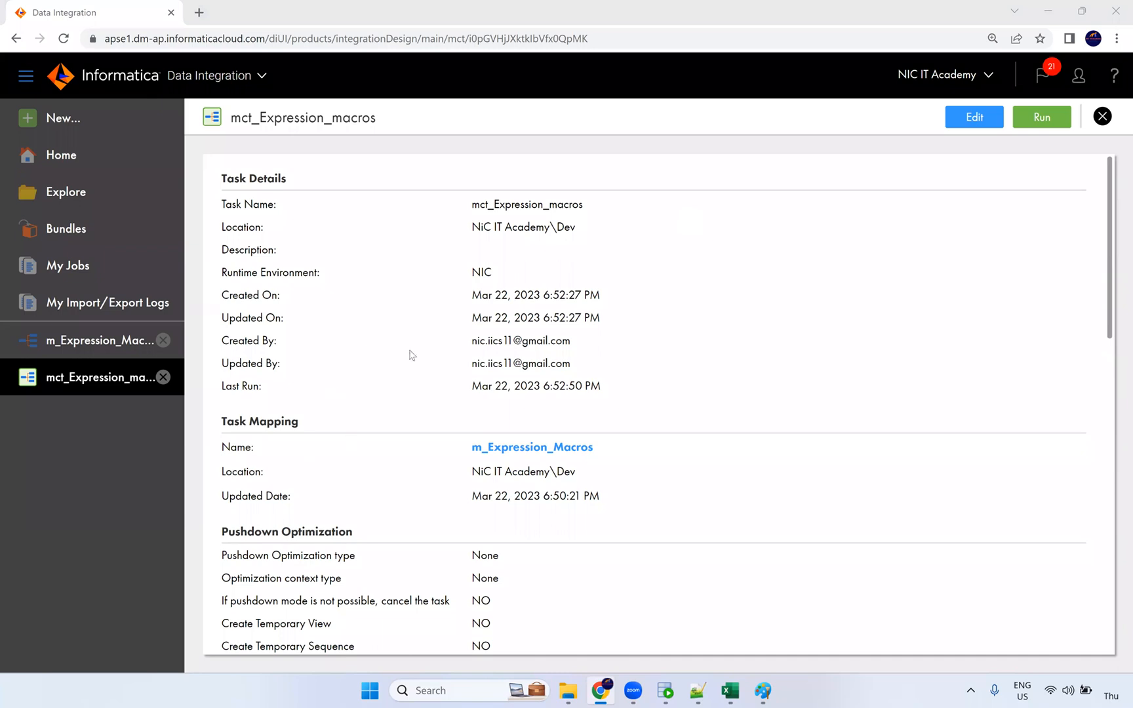
left_click(100, 341)
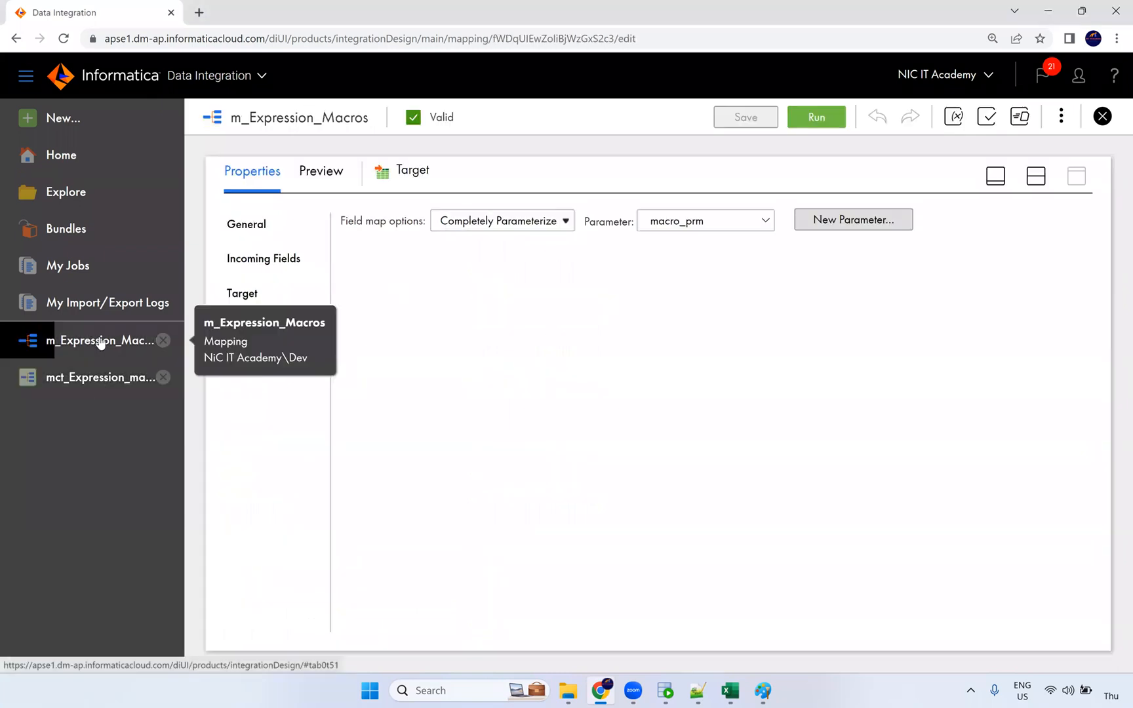
left_click(107, 383)
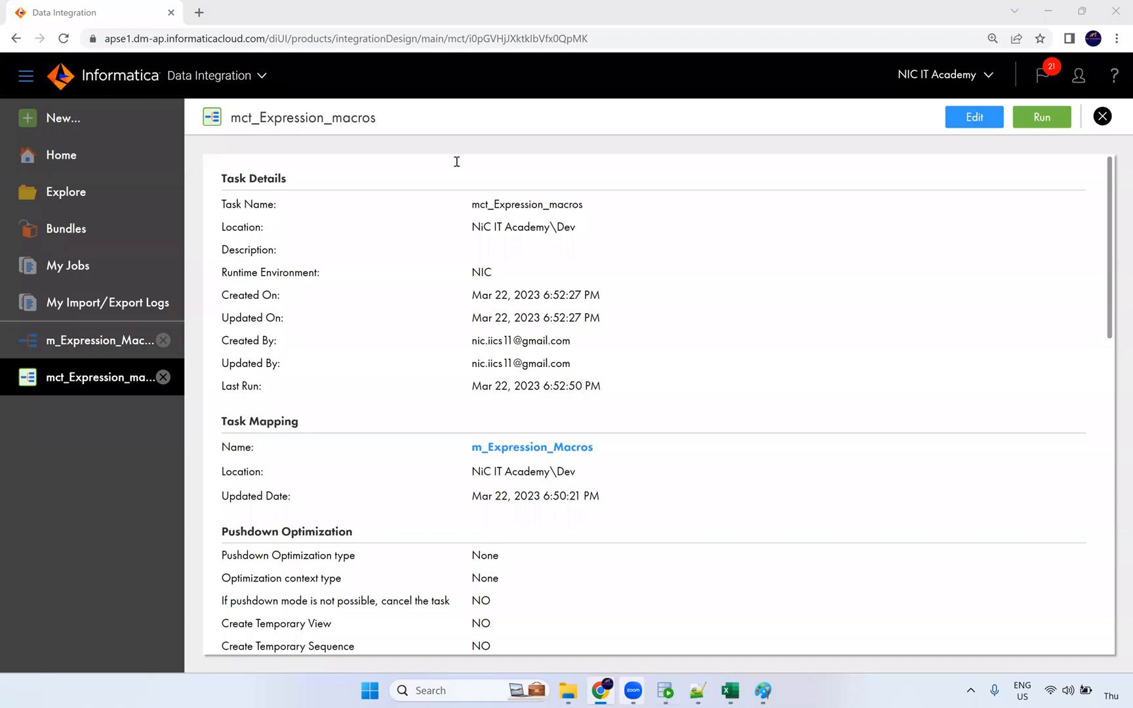
Step: Rerun the t_employees query in SQL Developer and inspect row 1's name and email
key("alt+Tab")
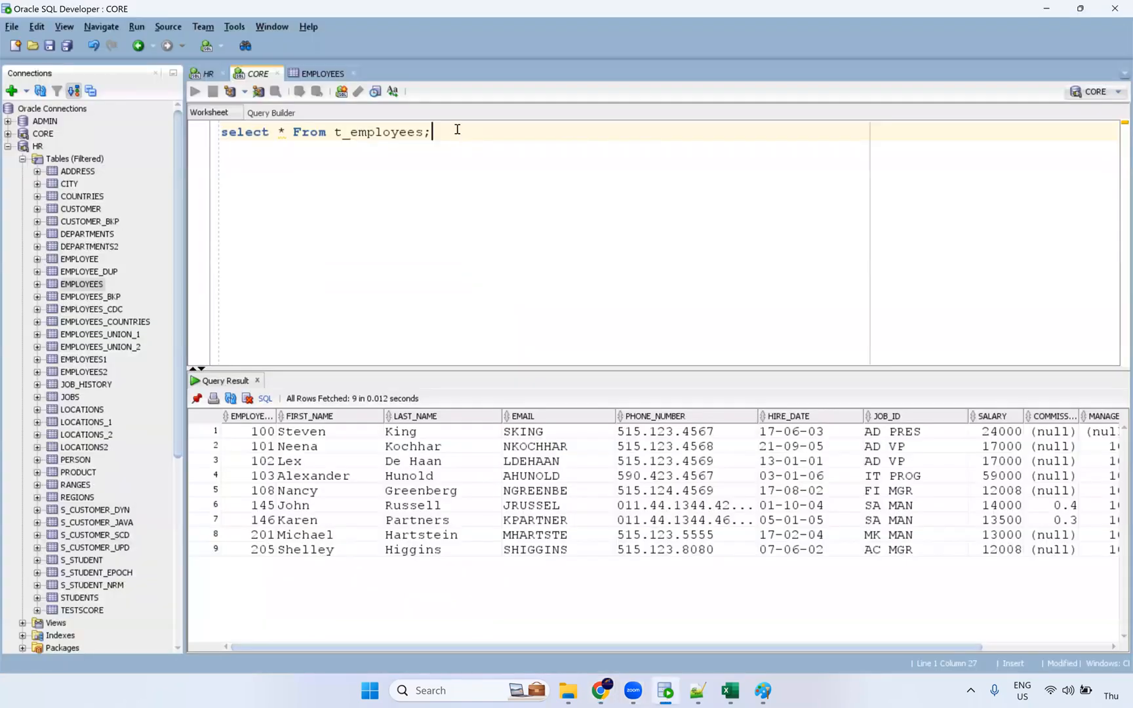
key("ctrl+Return")
left_click_drag(797, 371, 487, 471)
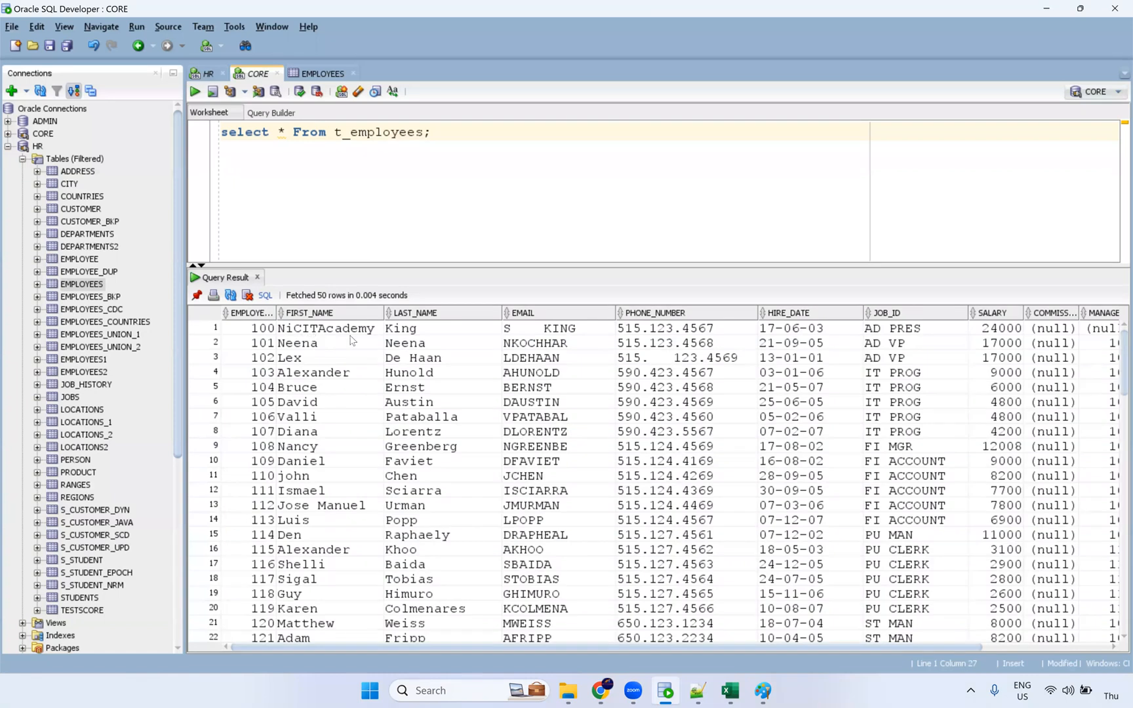
double_click(353, 335)
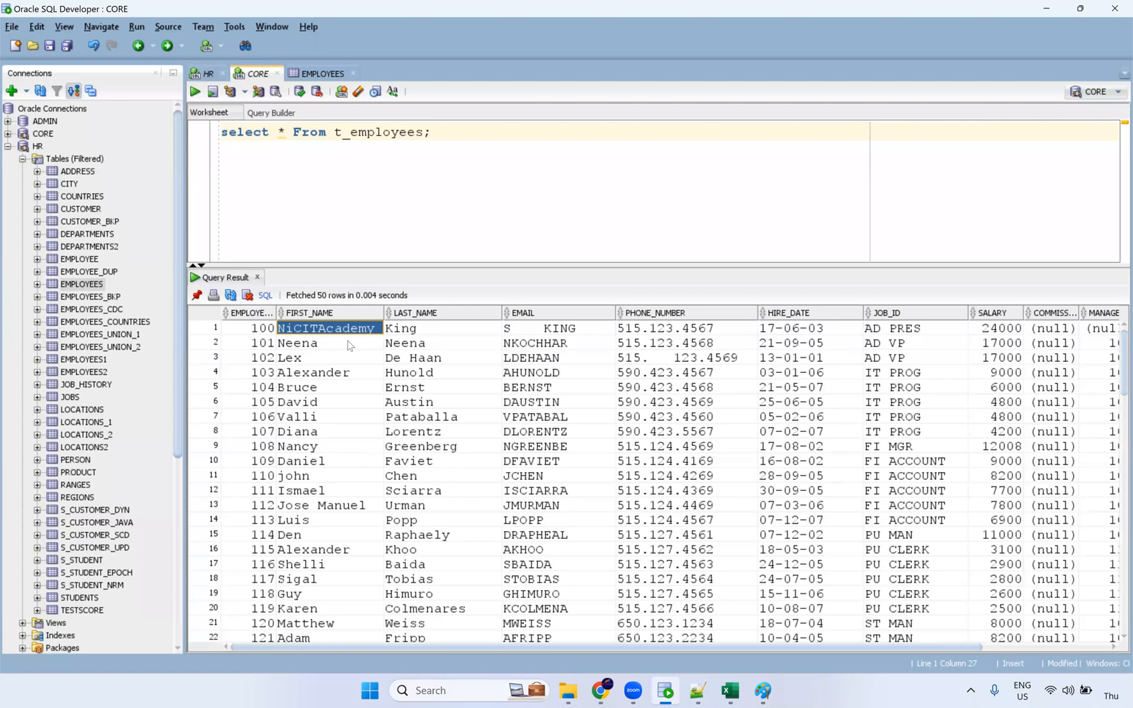
left_click(398, 333)
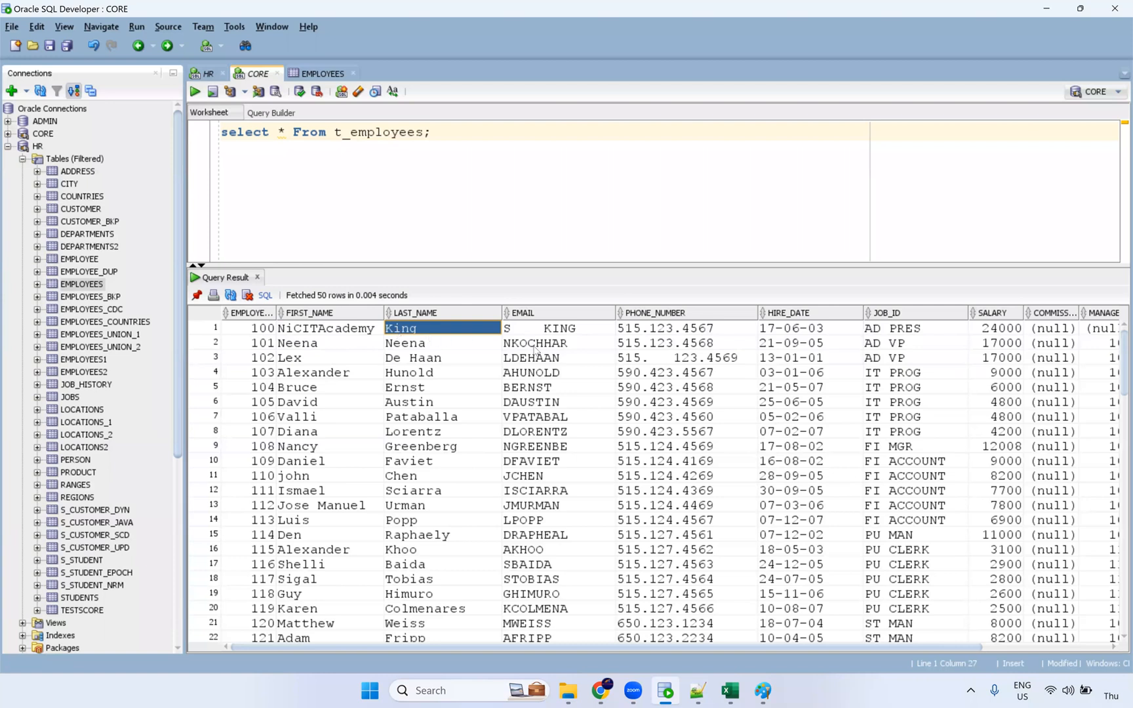
left_click(549, 331)
left_click(435, 332)
Step: Check last names, phone numbers, and the MANAGER and DEPARTMENT_ID columns in the results
left_click(441, 433, "shift")
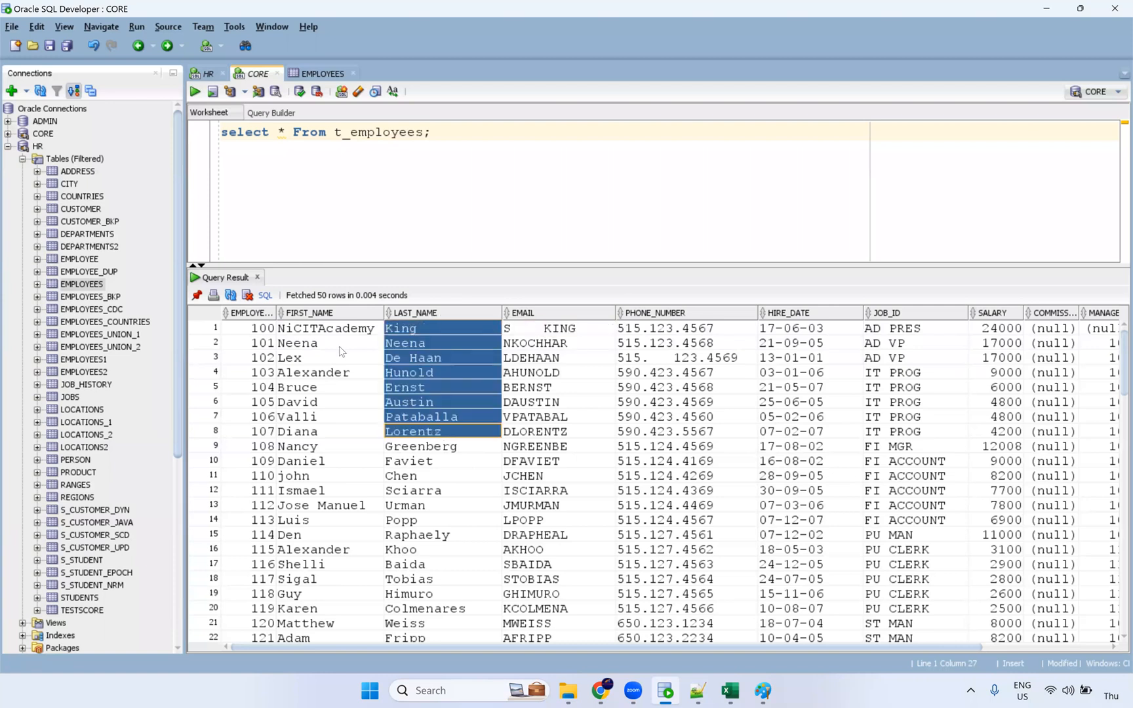
left_click(719, 535, "shift")
left_click(534, 331)
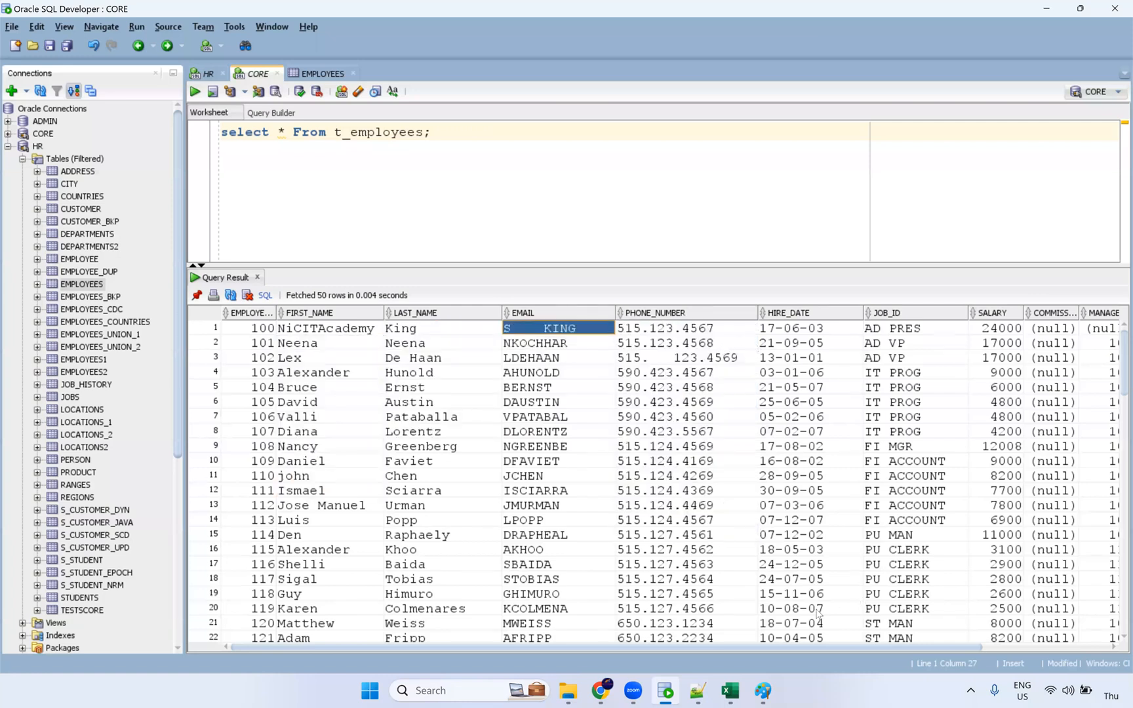
left_click(957, 647)
left_click_drag(951, 655, 746, 632)
left_click(330, 513)
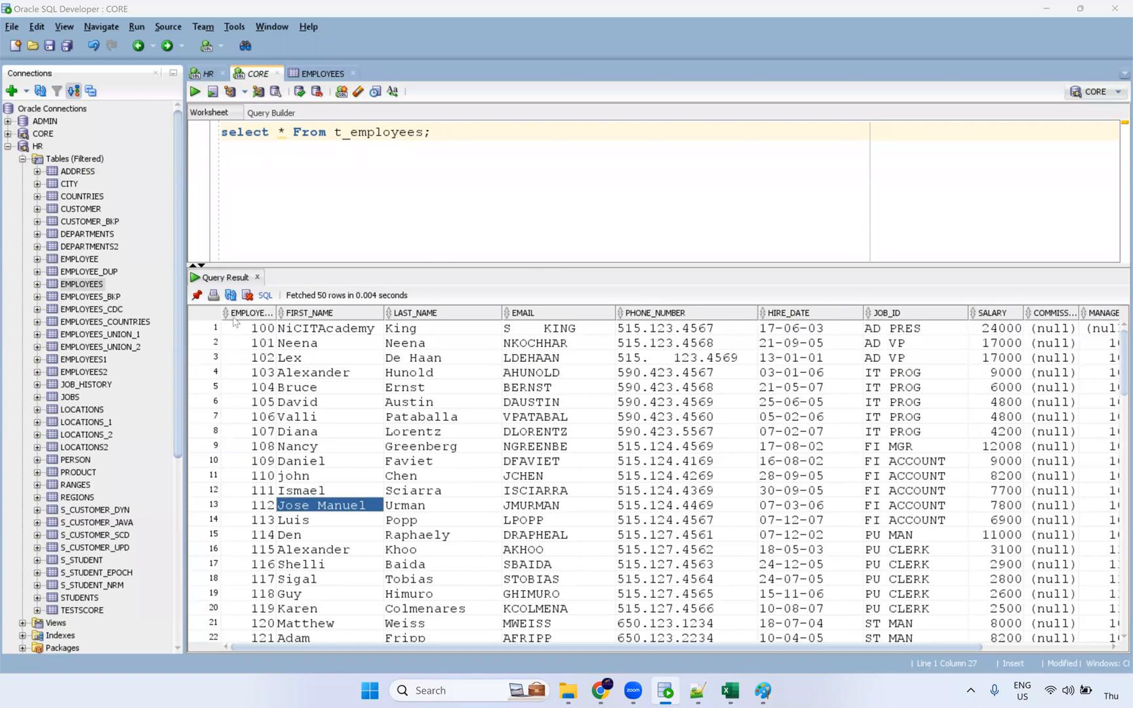
Step: Select blocks of first names, last names, emails and phone numbers in the result grid
left_click_drag(360, 331, 348, 665)
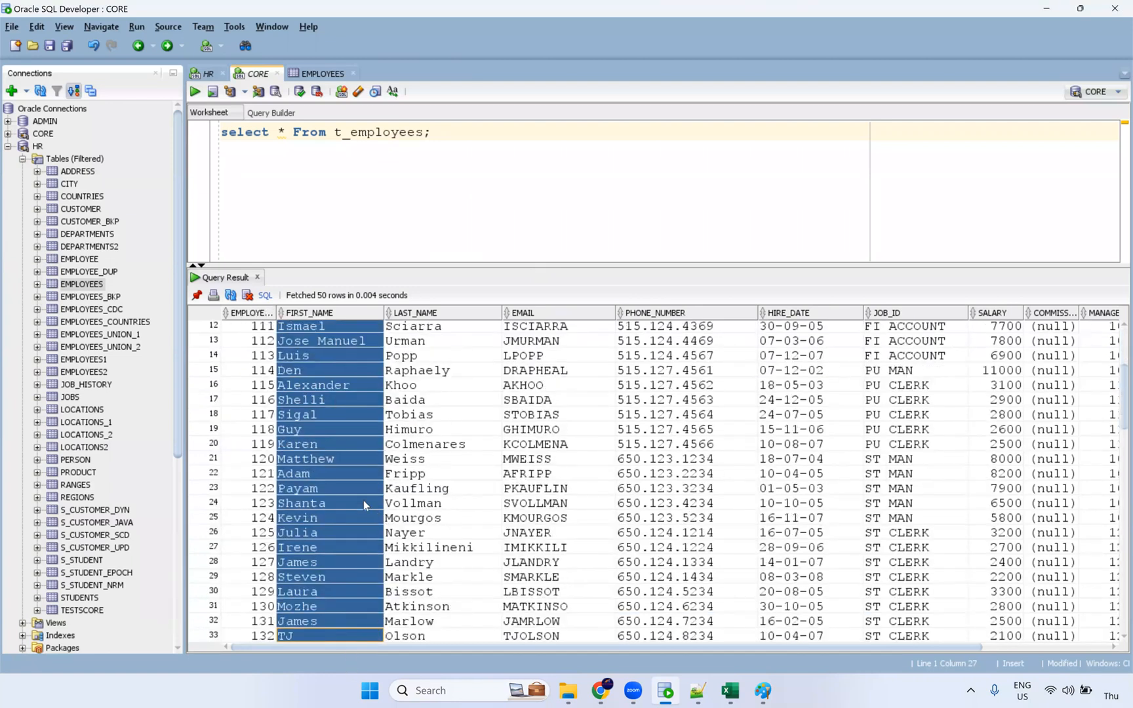
scroll(344, 403, "up", 4)
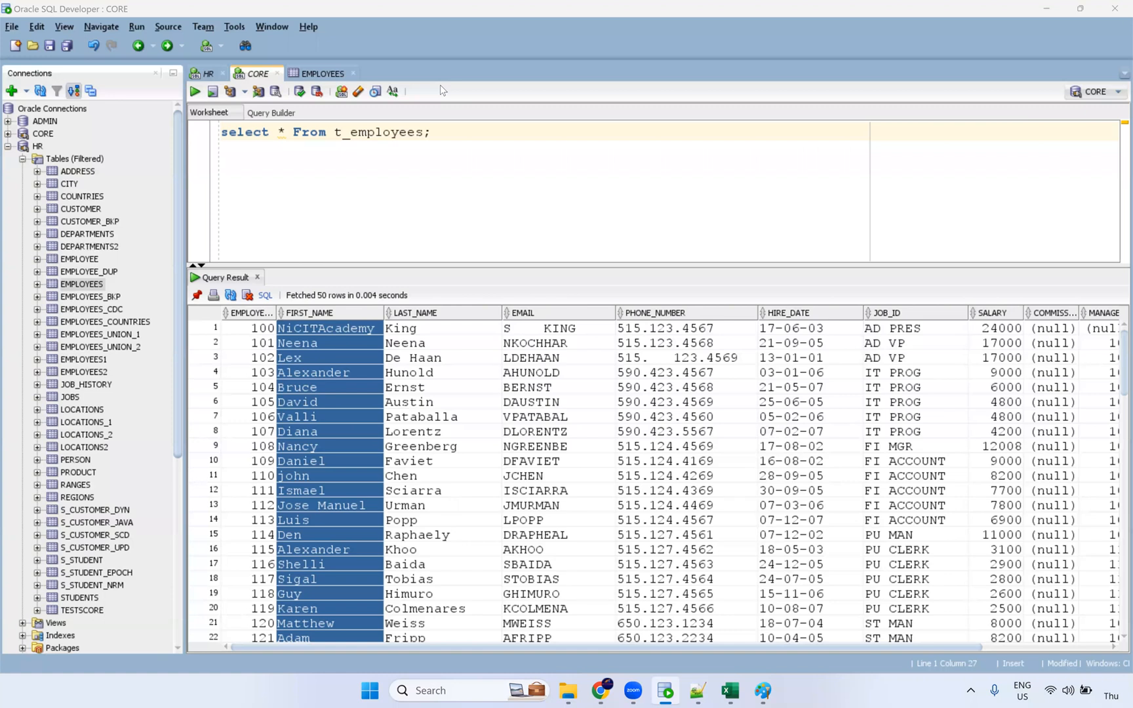
left_click_drag(311, 596, 305, 328)
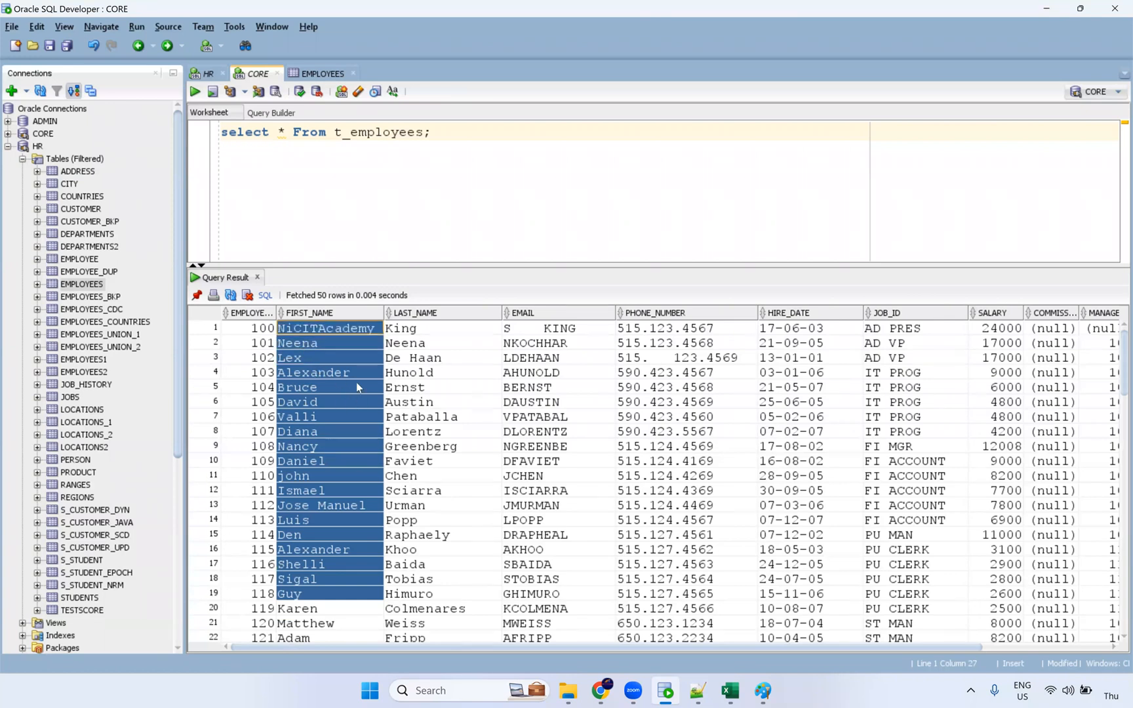
left_click_drag(417, 328, 456, 565)
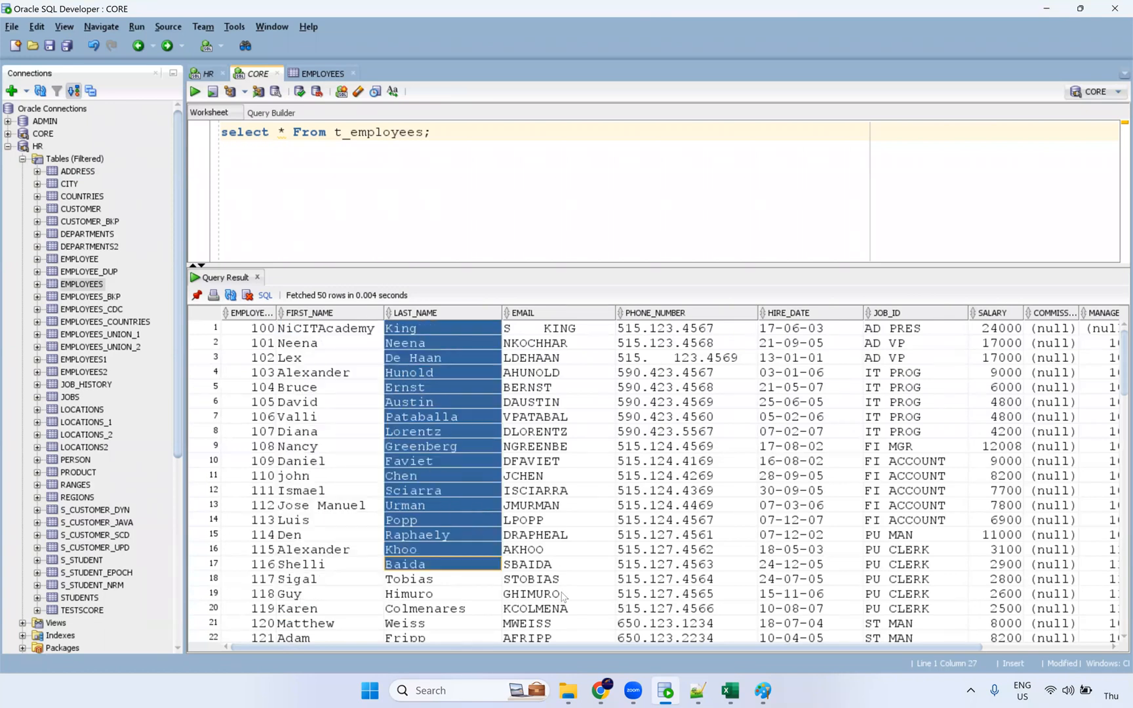
left_click_drag(561, 595, 561, 327)
left_click_drag(665, 337, 661, 608)
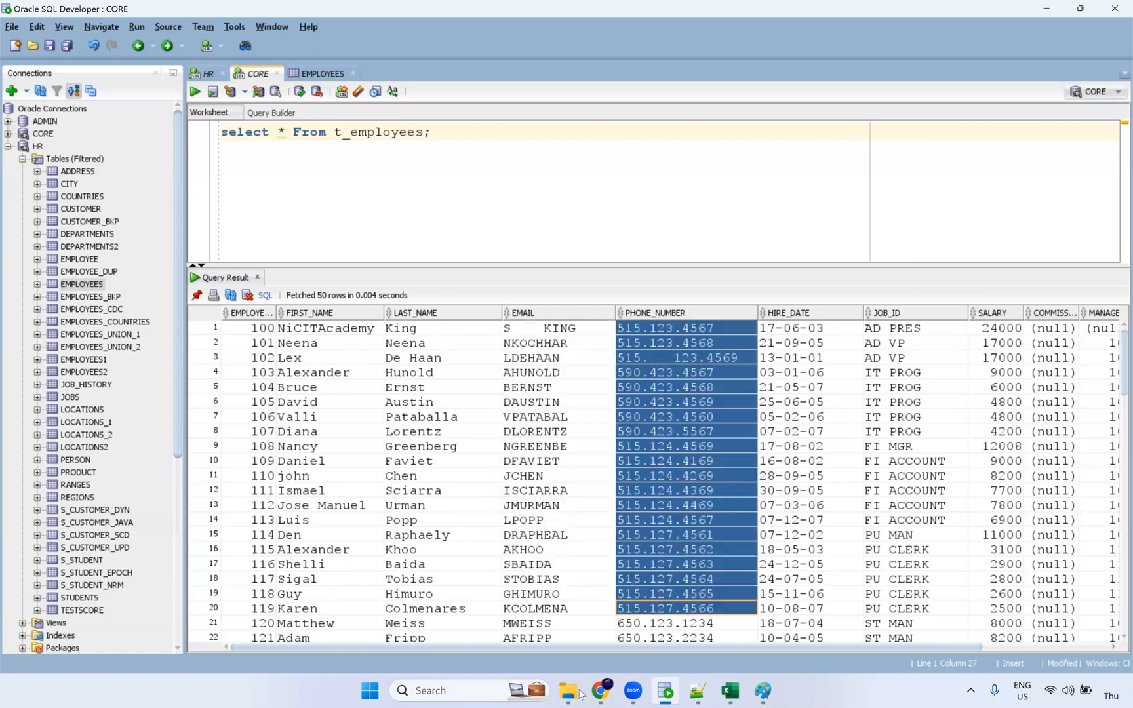
left_click(601, 691)
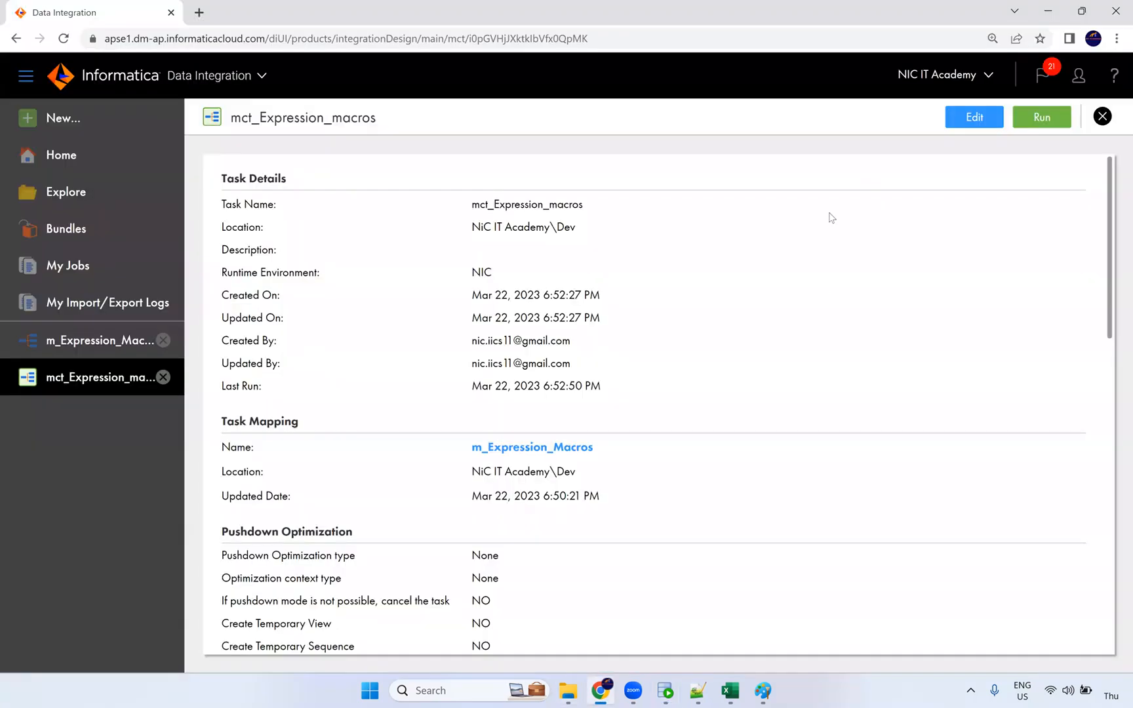
Step: Reopen the mct_Expression_macros task and review its input parameters, then exit without changes
left_click(974, 118)
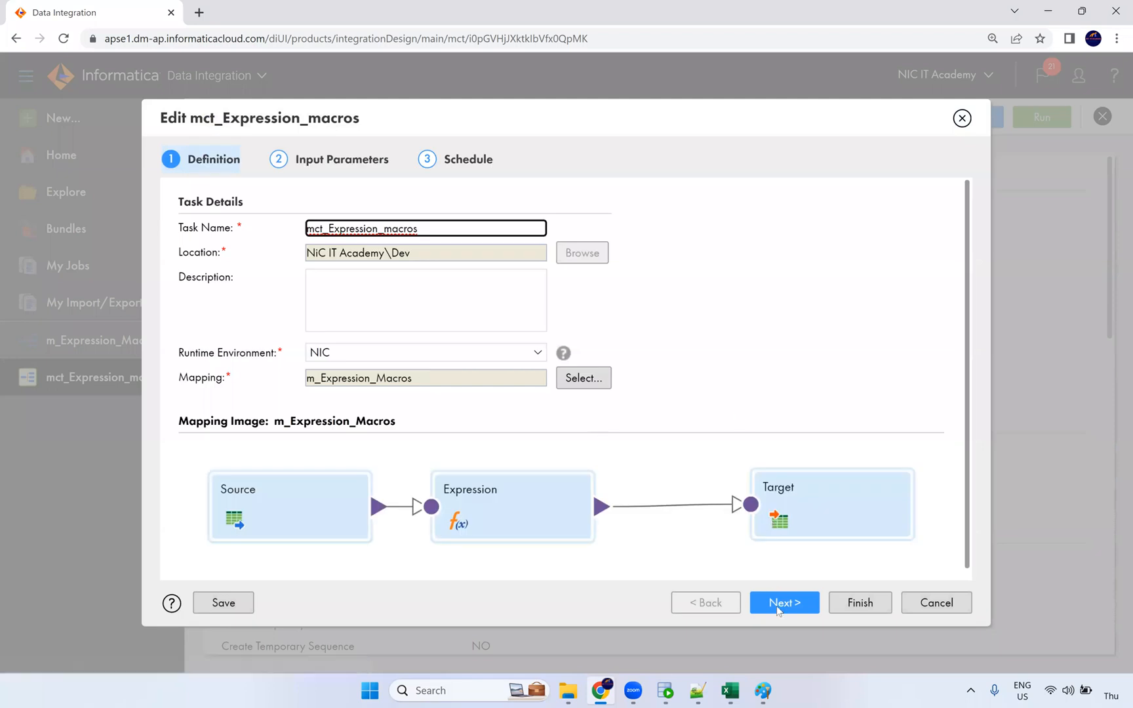
left_click(786, 603)
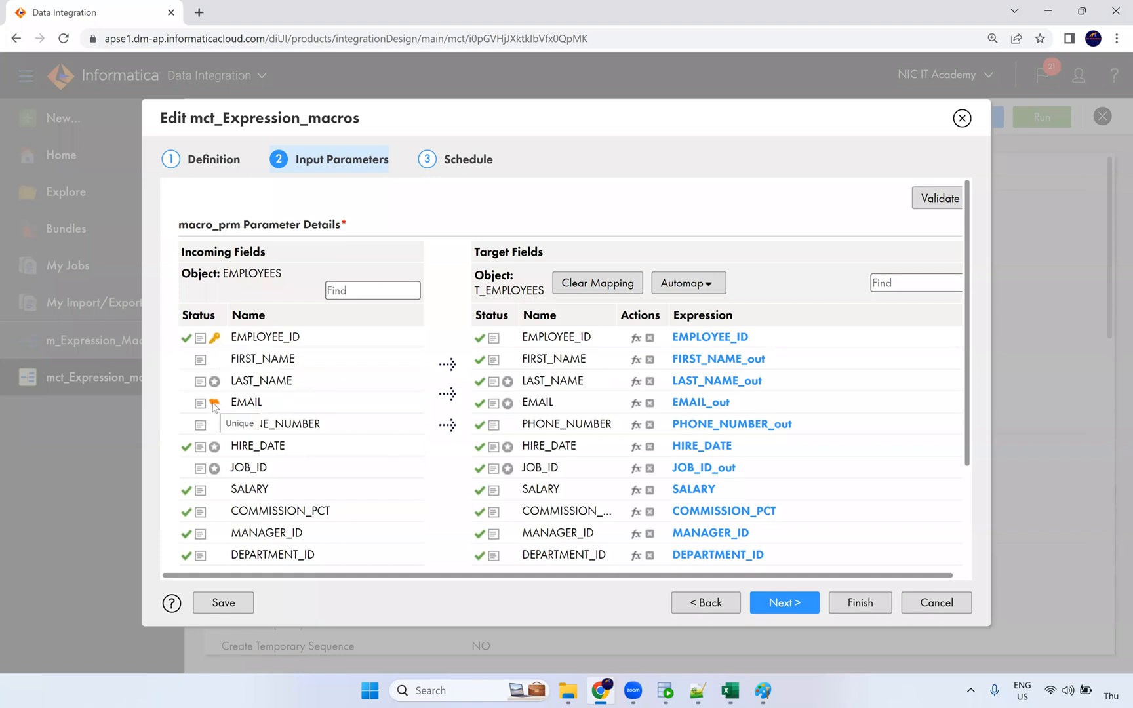
scroll(214, 426, "down", 3)
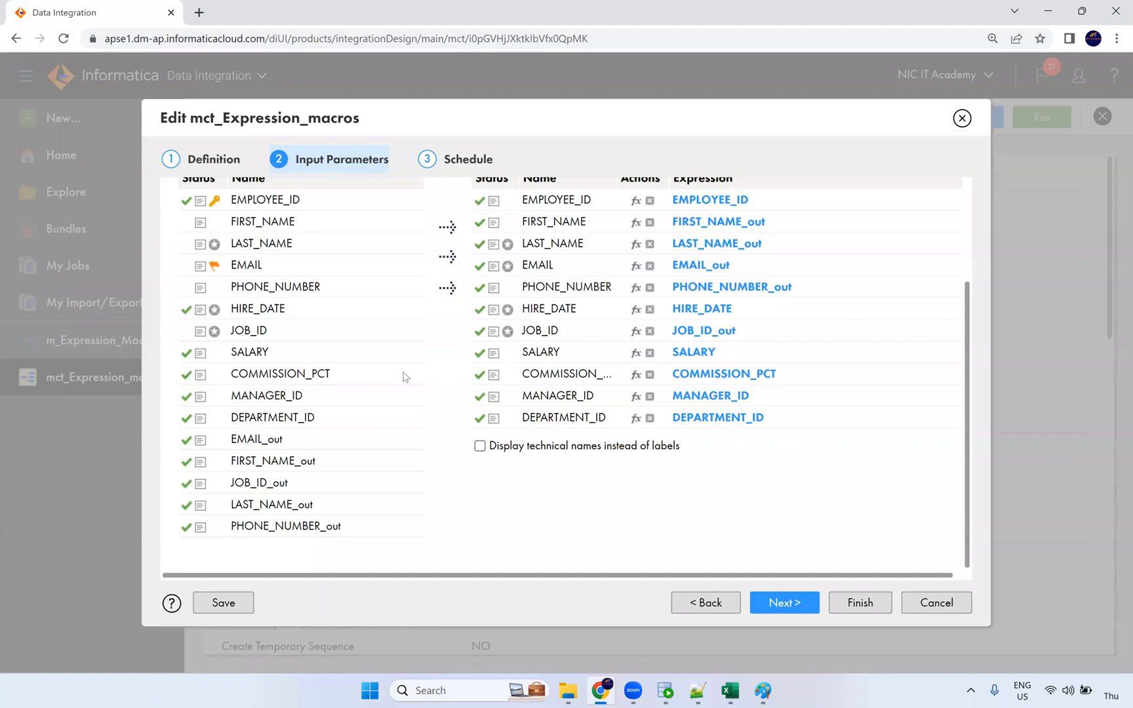
scroll(406, 377, "up", 3)
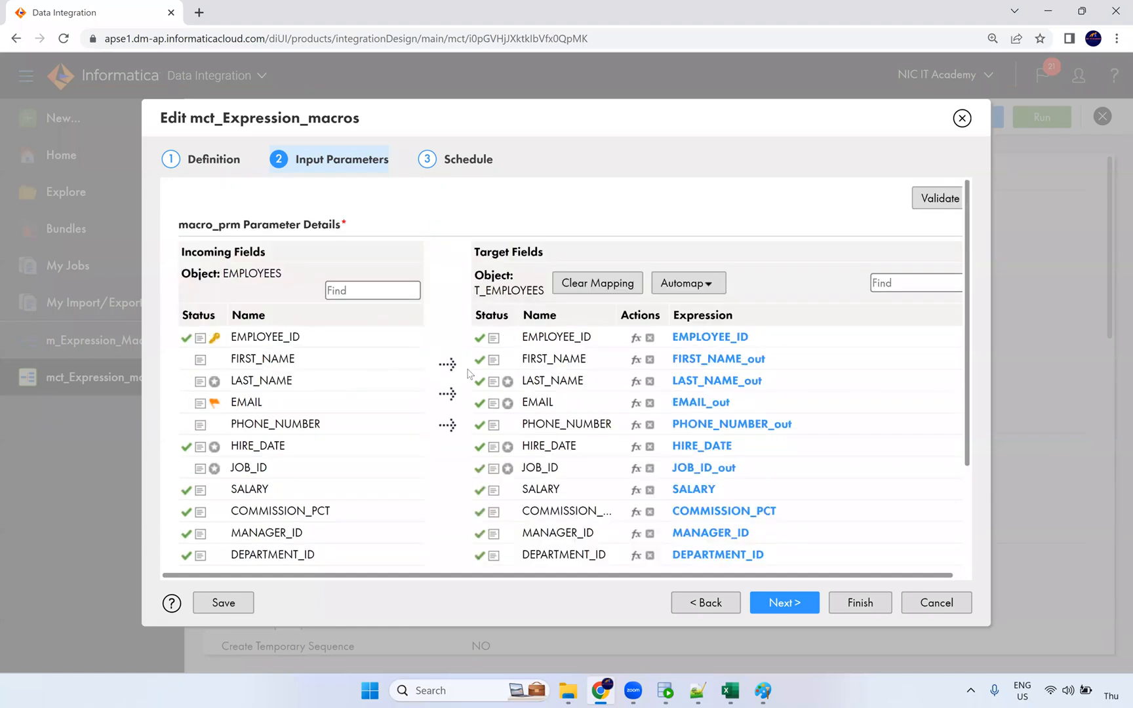
scroll(471, 372, "down", 1)
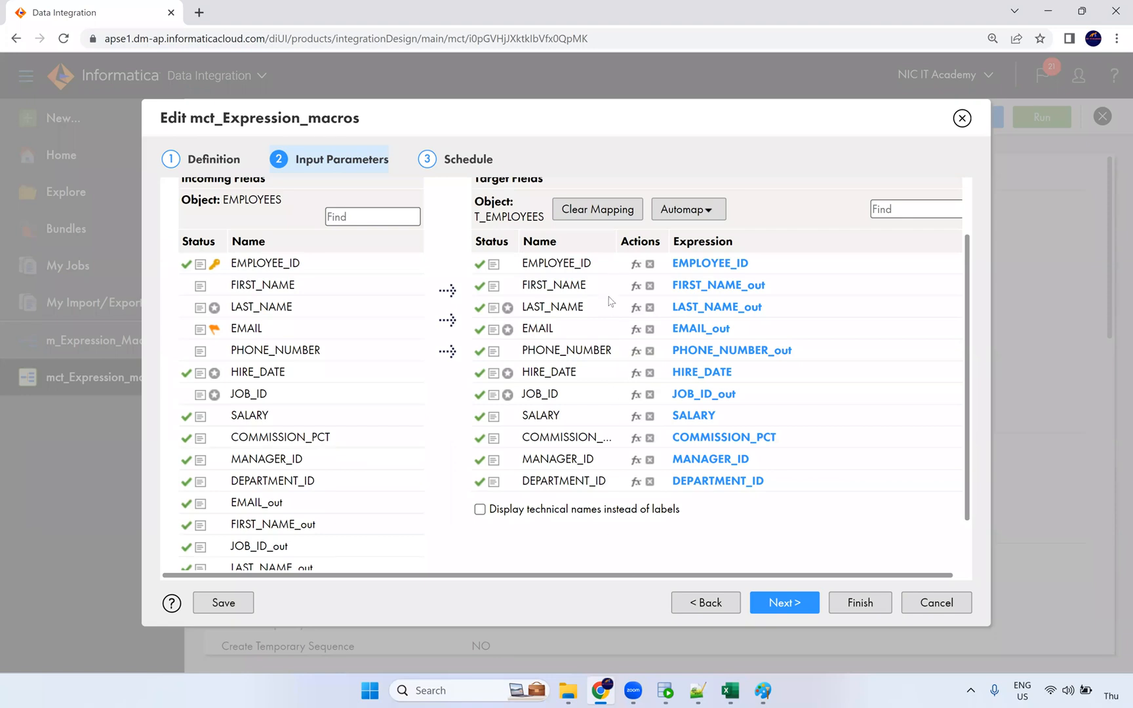
scroll(332, 404, "up", 1)
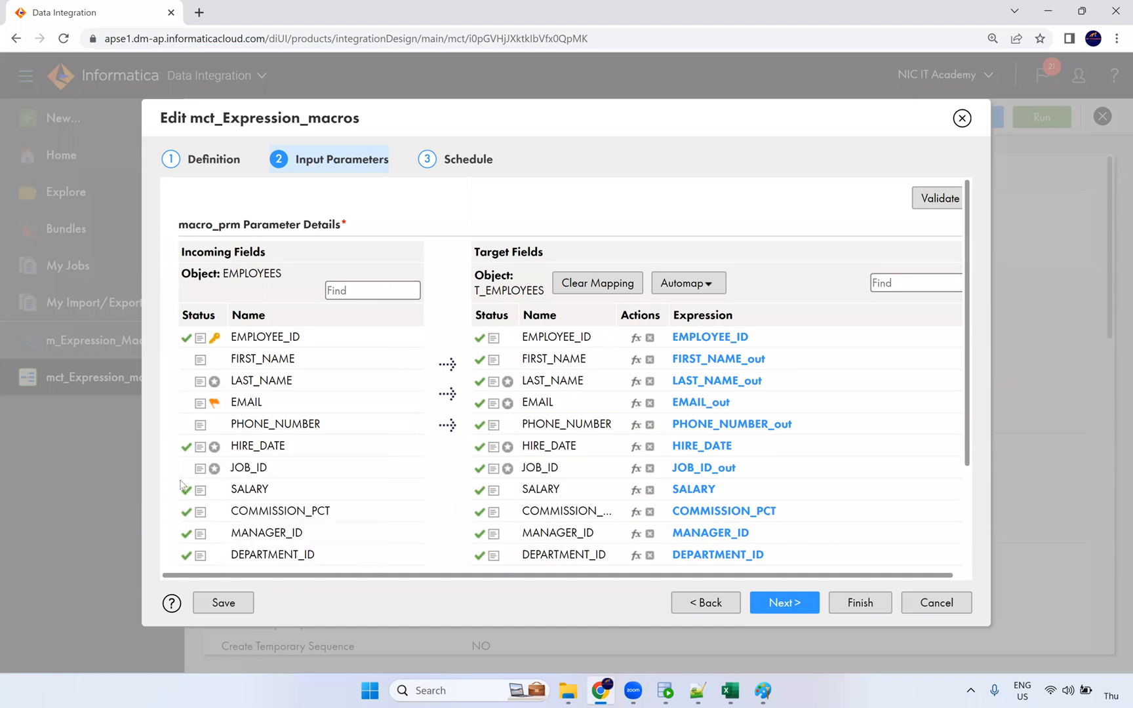
scroll(434, 499, "down", 3)
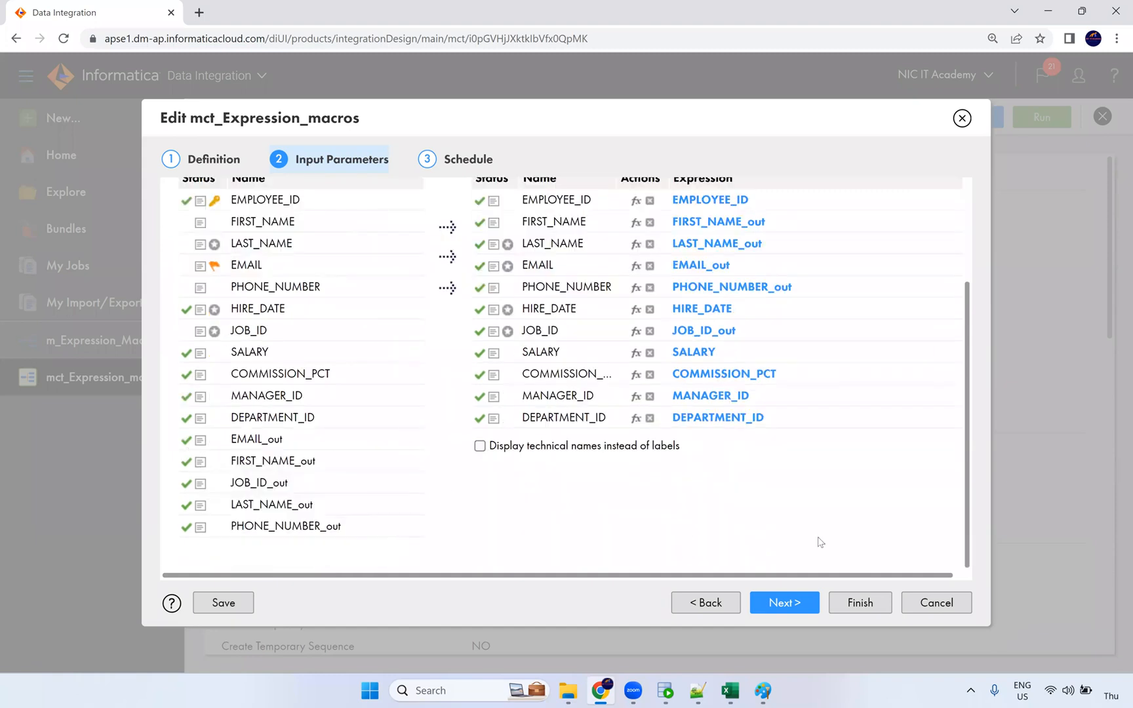
scroll(711, 512, "up", 4)
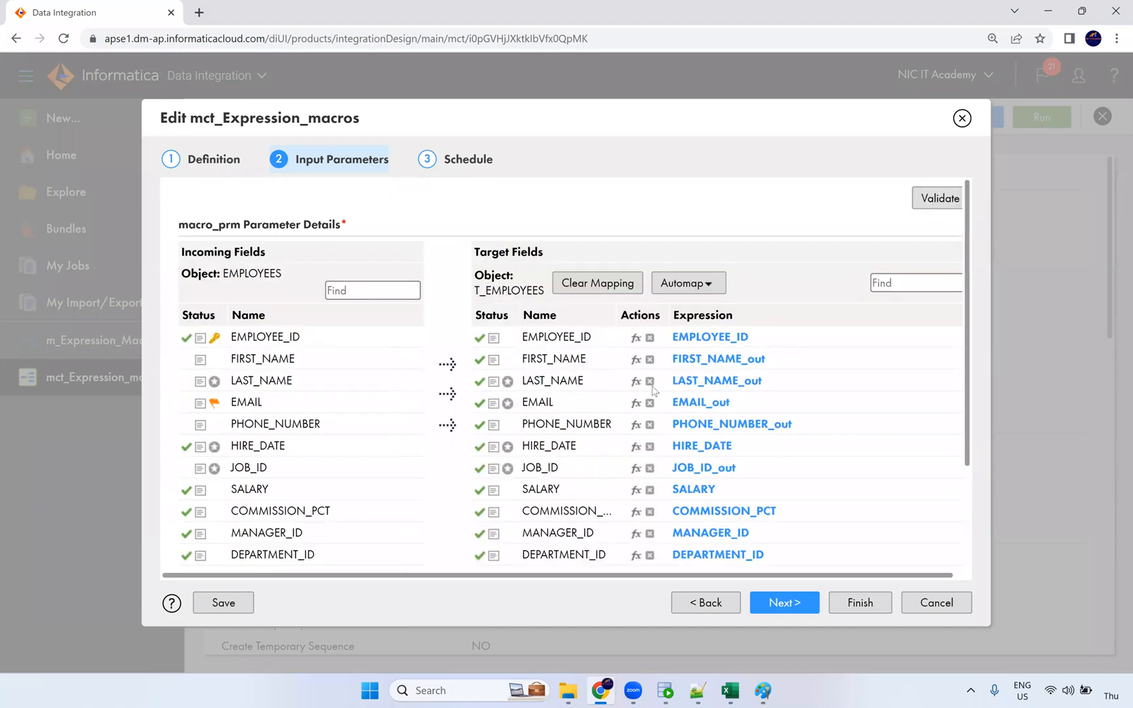
left_click(962, 119)
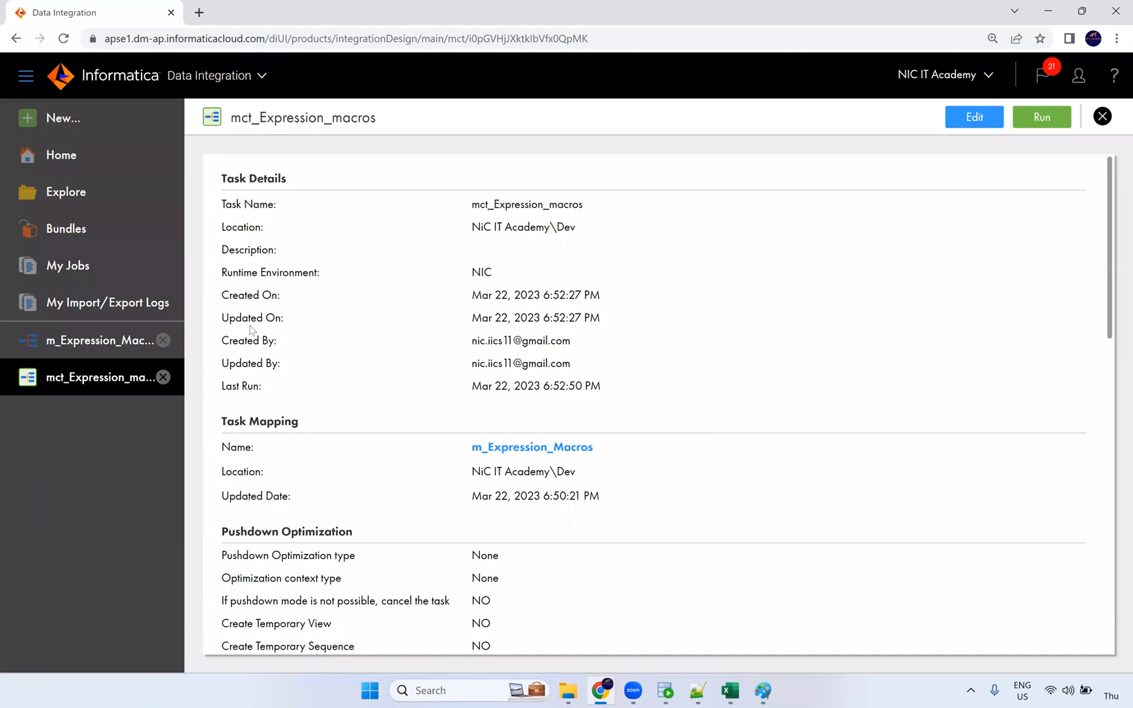
Step: View the m_Expression_Macros mapping canvas, then select first names in SQL Developer's results
left_click(124, 345)
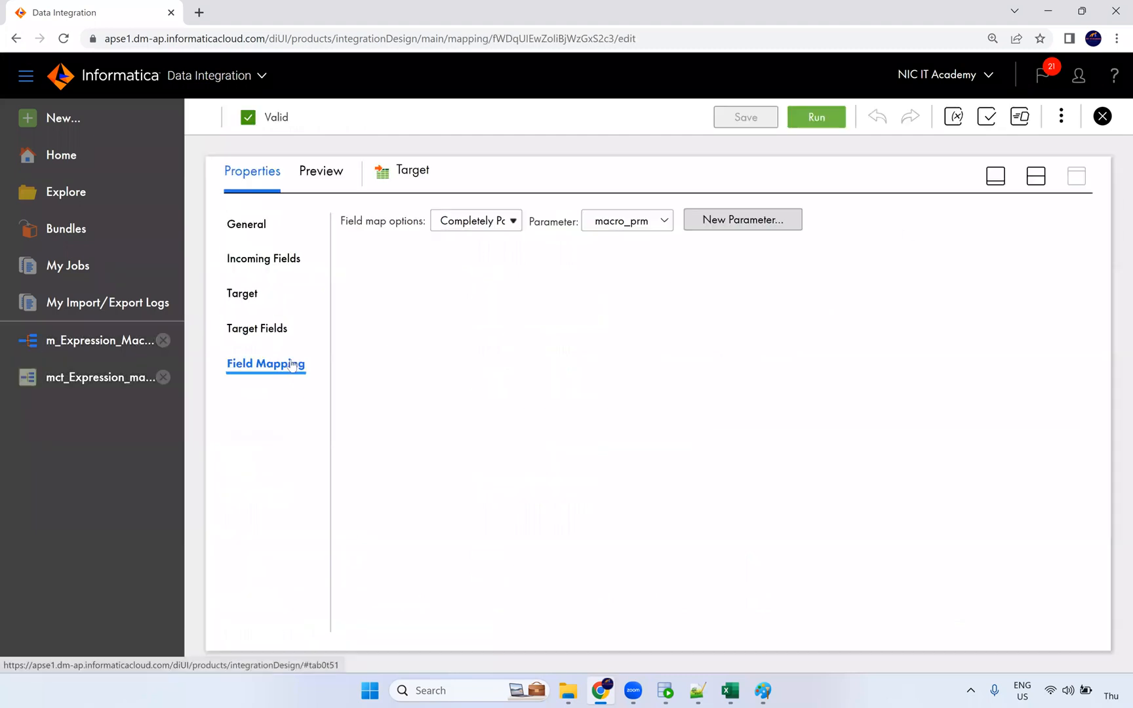
left_click(1037, 177)
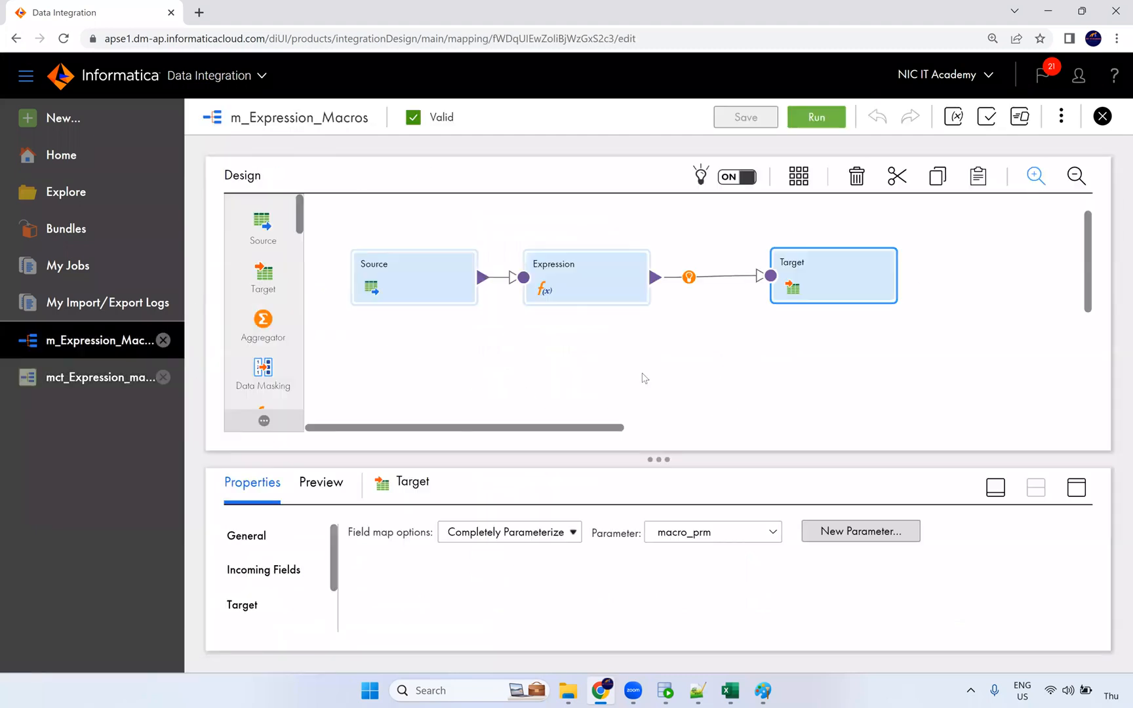
left_click(665, 690)
left_click_drag(338, 329, 315, 646)
Step: Select the first names of rows 45 to 60, then move to the Notepad++ macro notes
scroll(318, 505, "down", 11)
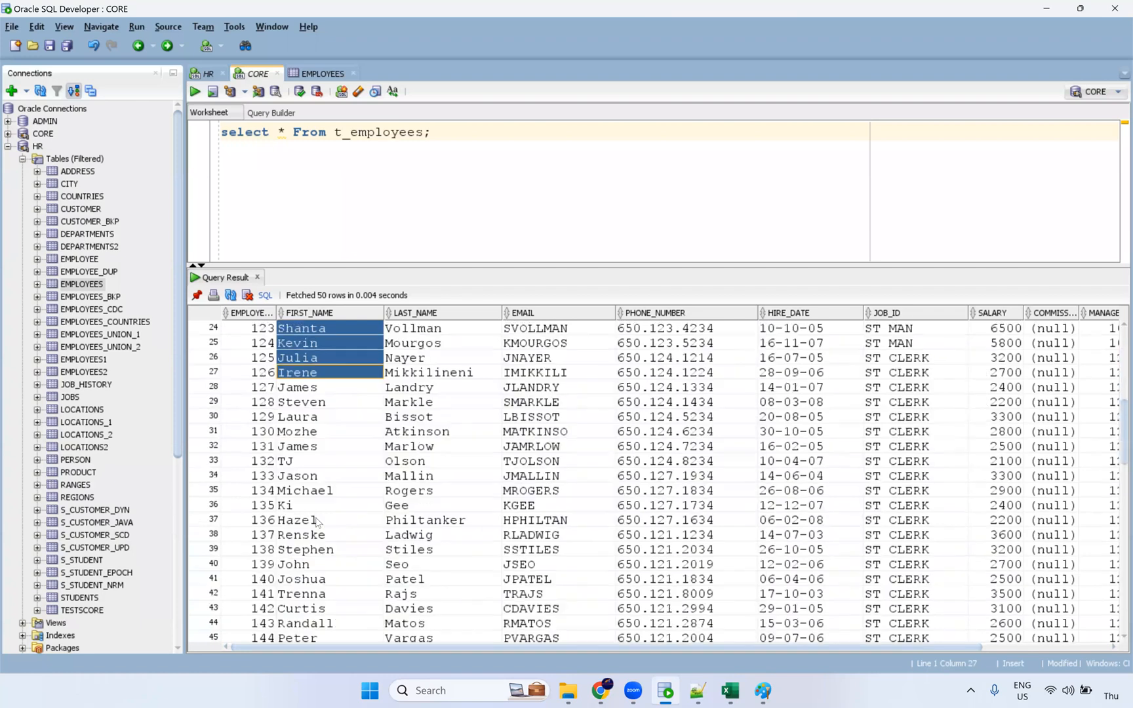
left_click_drag(324, 418, 332, 636)
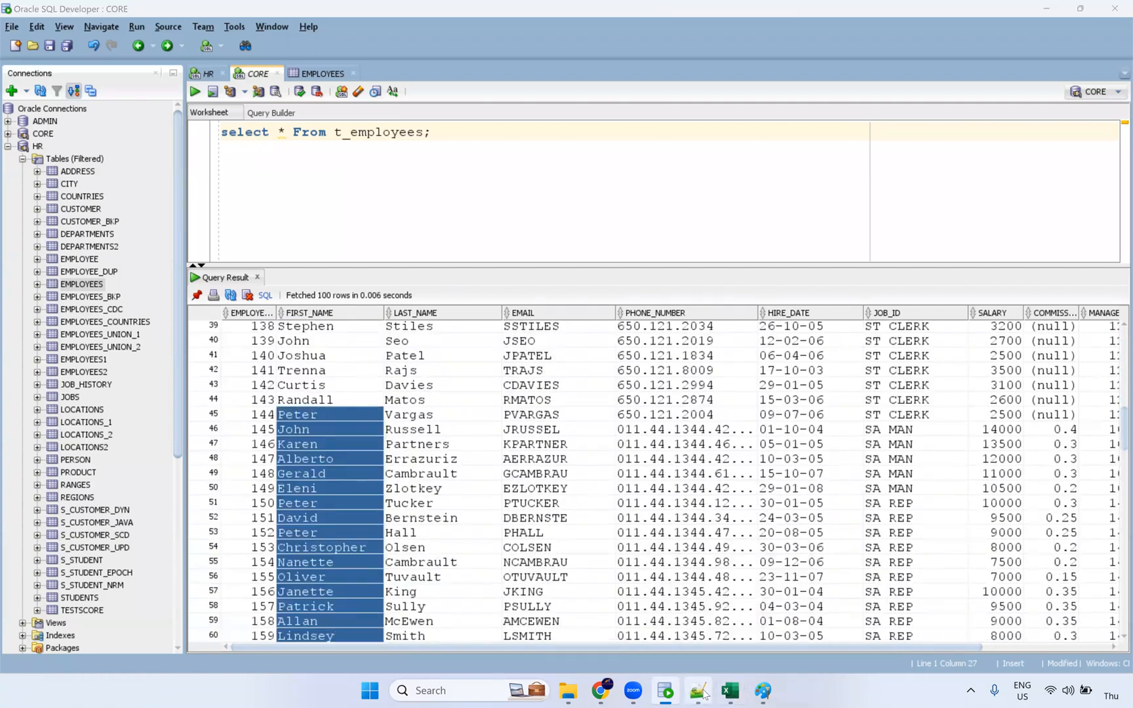
key("alt+Tab")
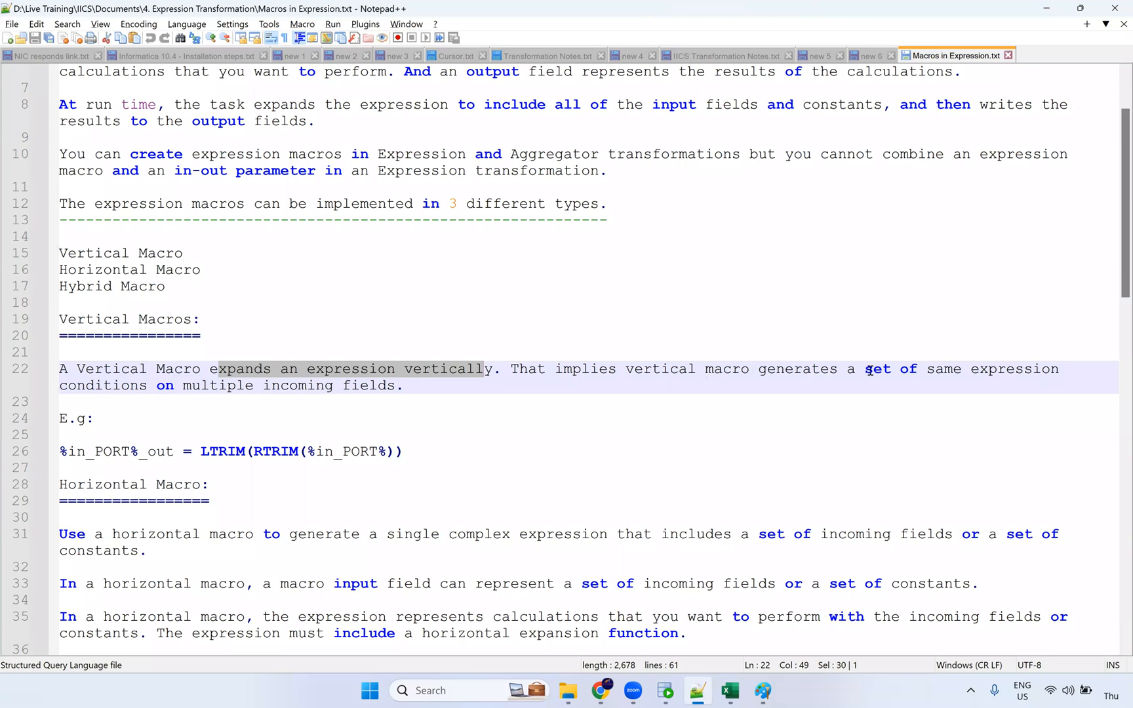
Step: Highlight the vertical macro note on multiple incoming fields and the Horizontal Macro heading
left_click_drag(158, 386, 396, 386)
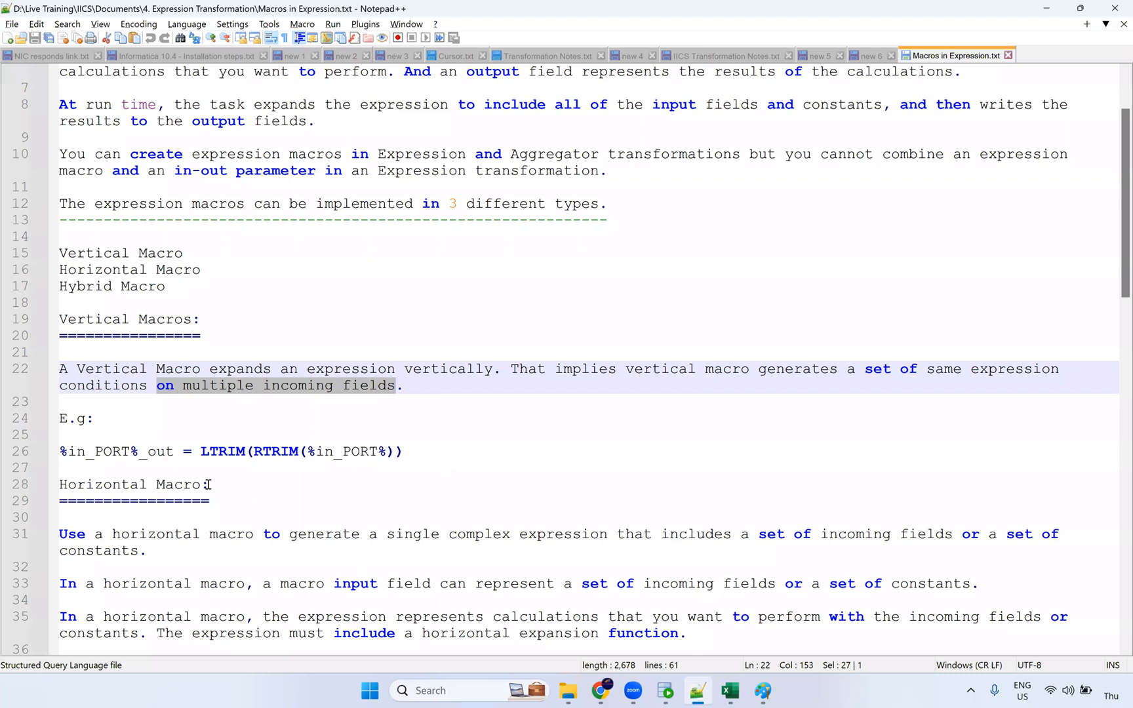
left_click_drag(200, 485, 59, 485)
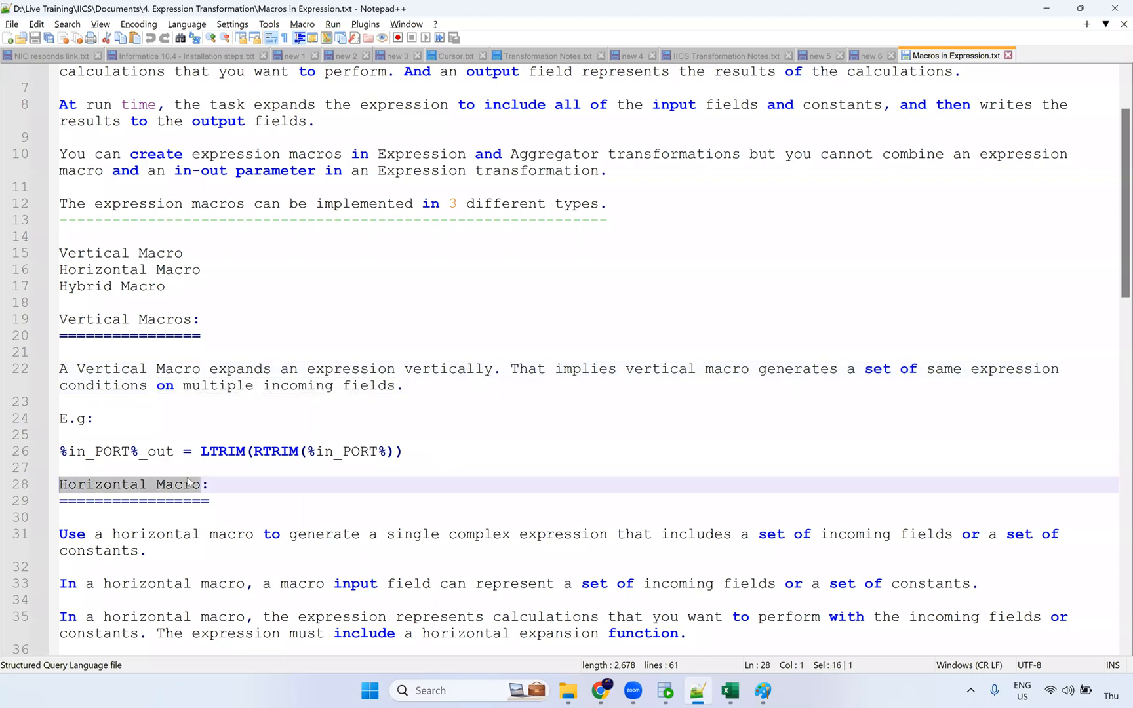
scroll(273, 473, "down", 5)
scroll(343, 409, "down", 4)
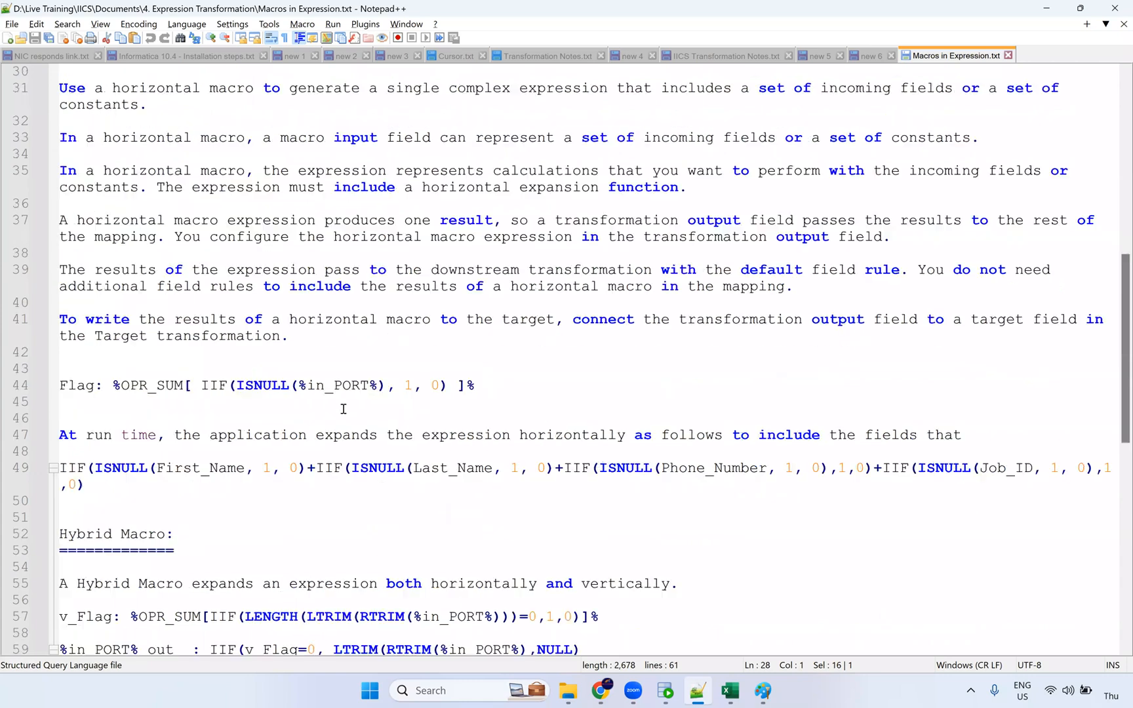
Step: Walk through the Flag %OPR_SUM expression and its expanded IIF on line 49
left_click_drag(485, 389, 344, 387)
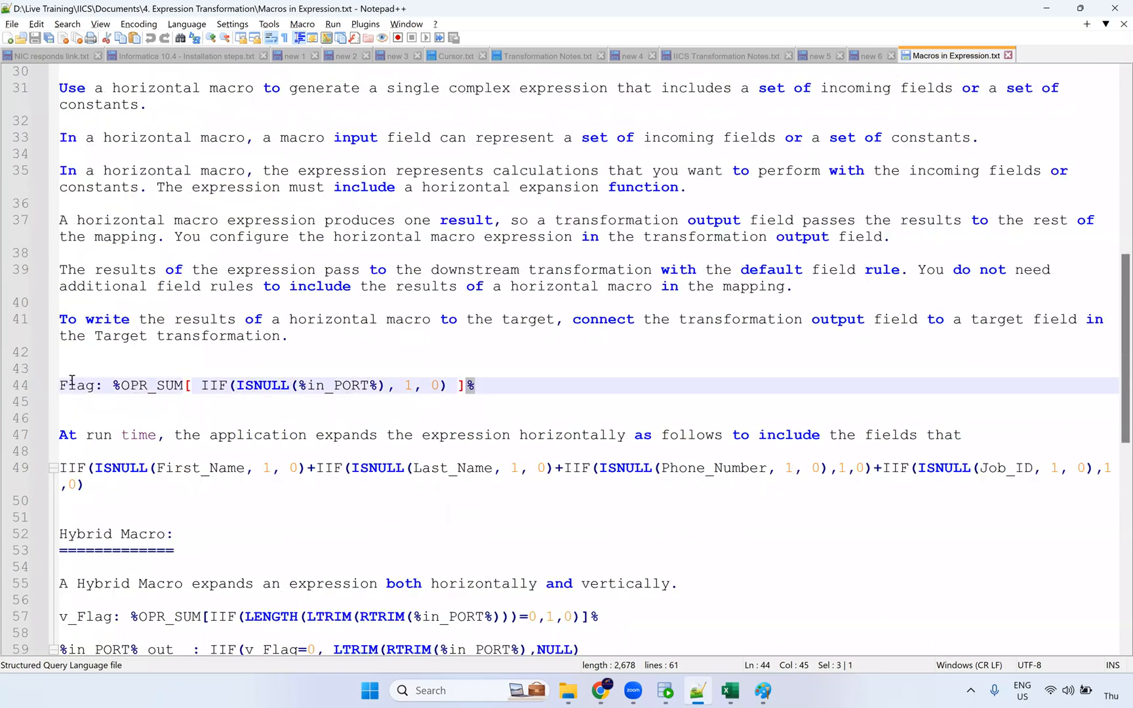
left_click_drag(141, 386, 131, 386)
left_click(249, 386)
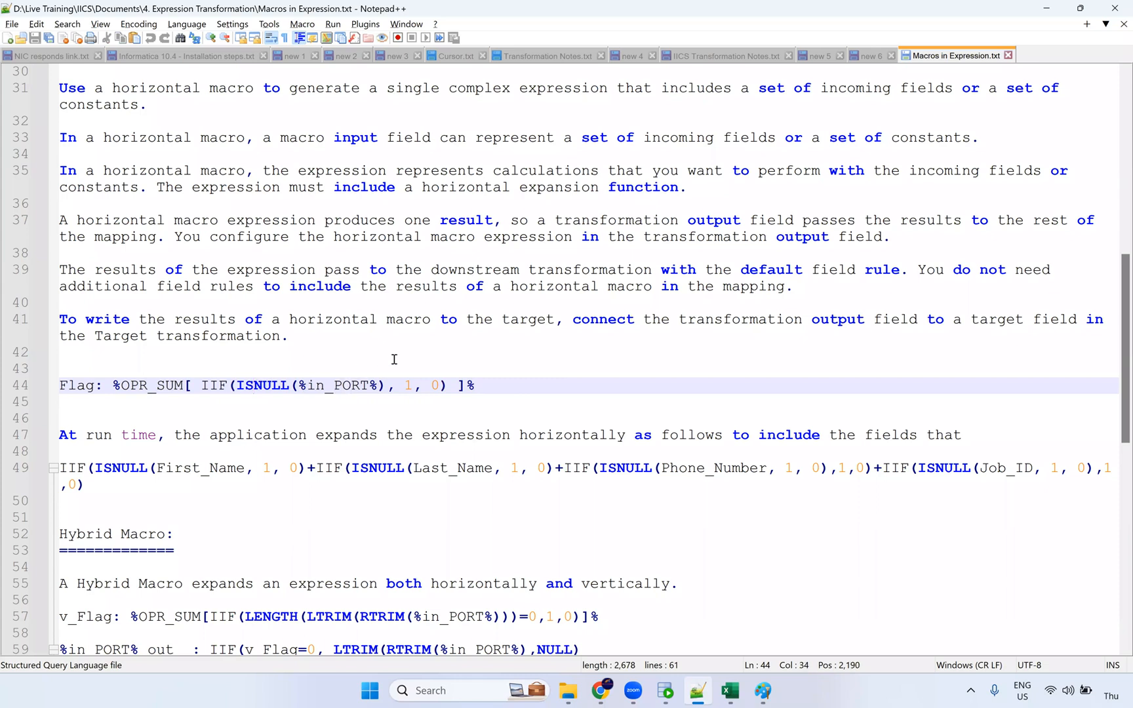
left_click_drag(413, 386, 393, 388)
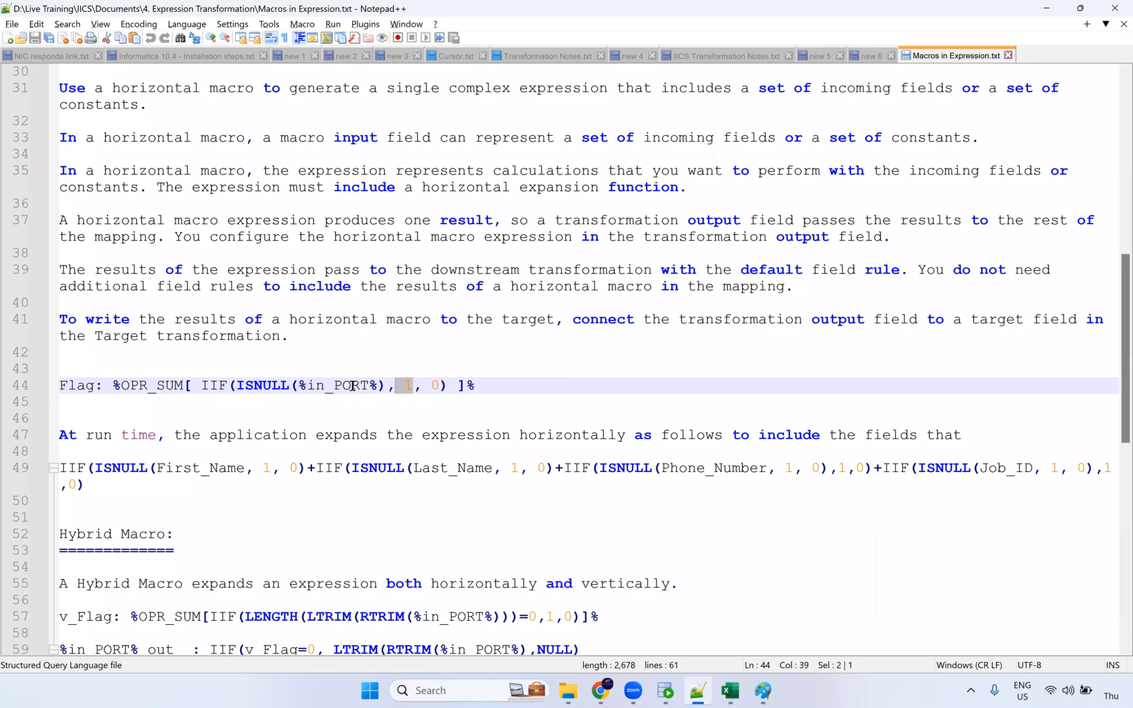
key("Right")
key("Right")
key("Right")
key("Right")
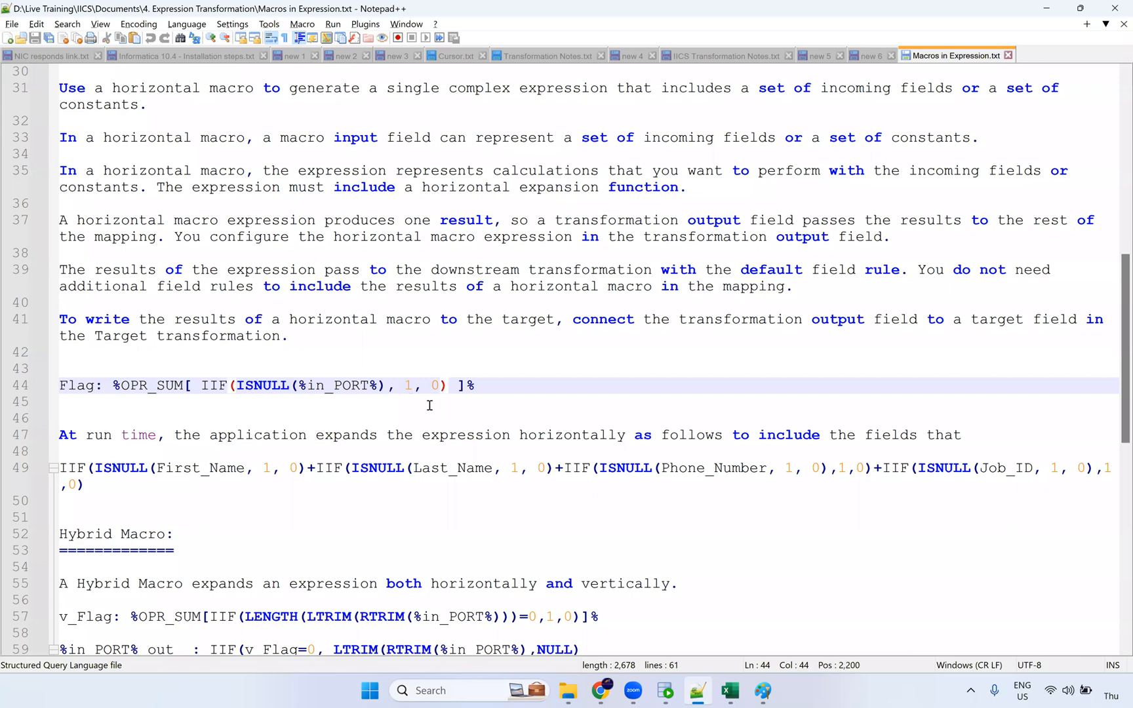
double_click(341, 387)
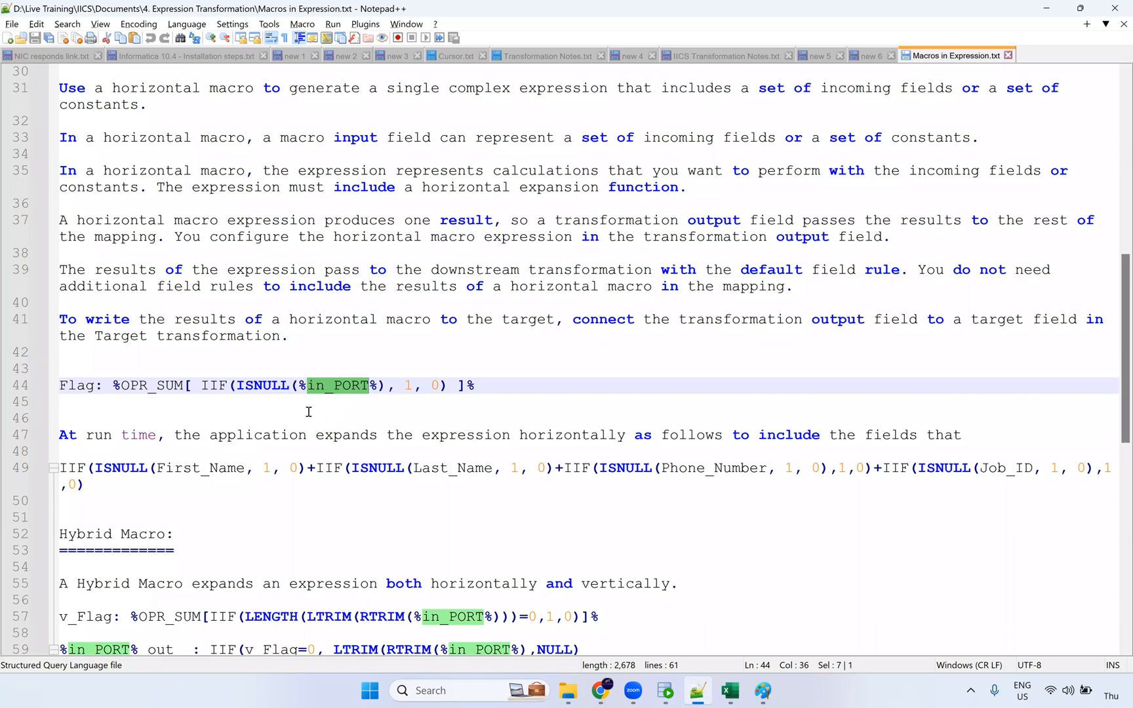
left_click_drag(60, 468, 579, 482)
left_click_drag(907, 479, 965, 507)
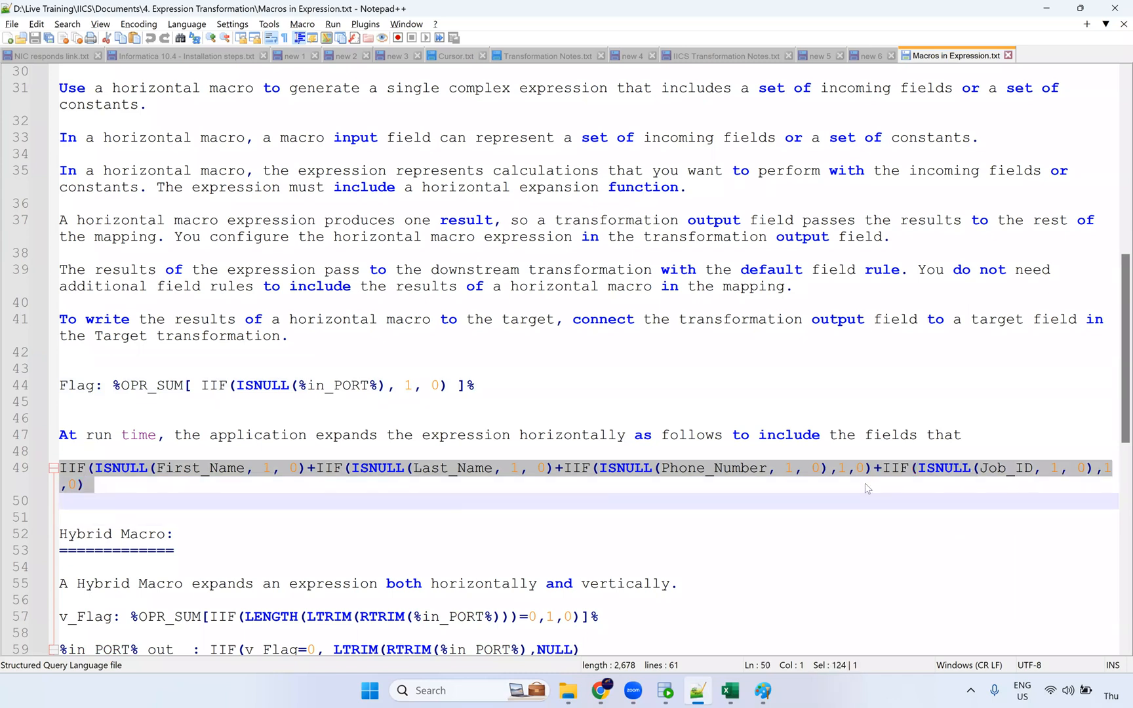
key("alt+Tab")
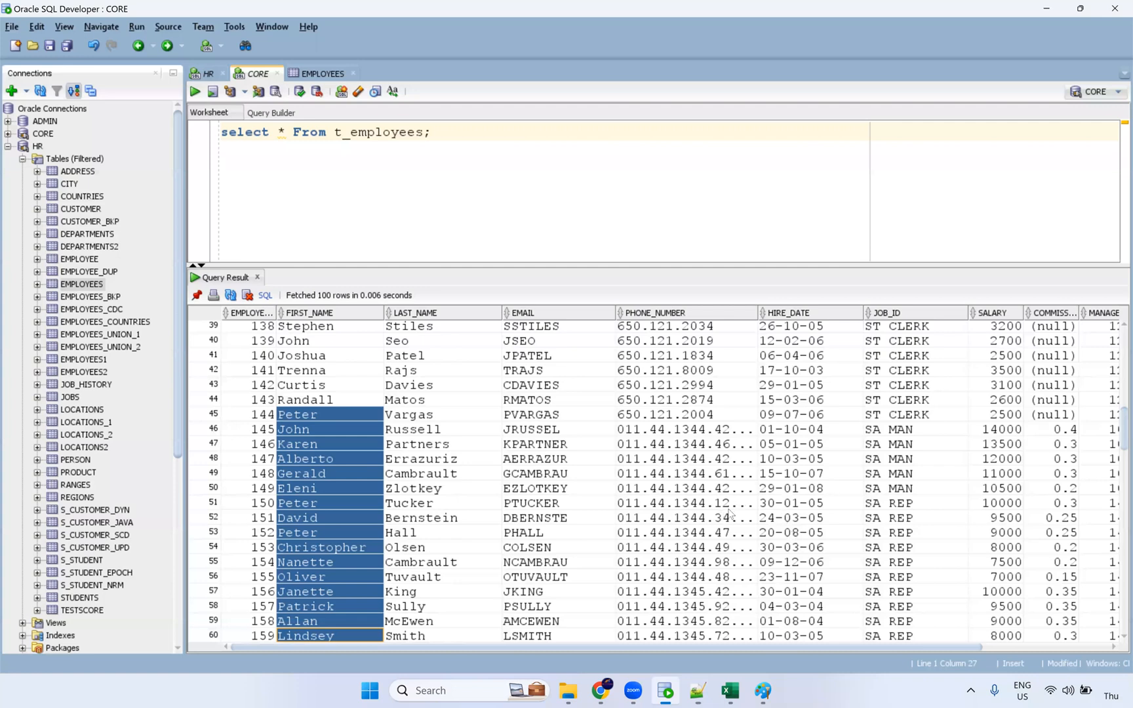
Step: Scroll to row 105 and inspect its name, email and null phone number
scroll(726, 518, "down", 15)
left_click(645, 635)
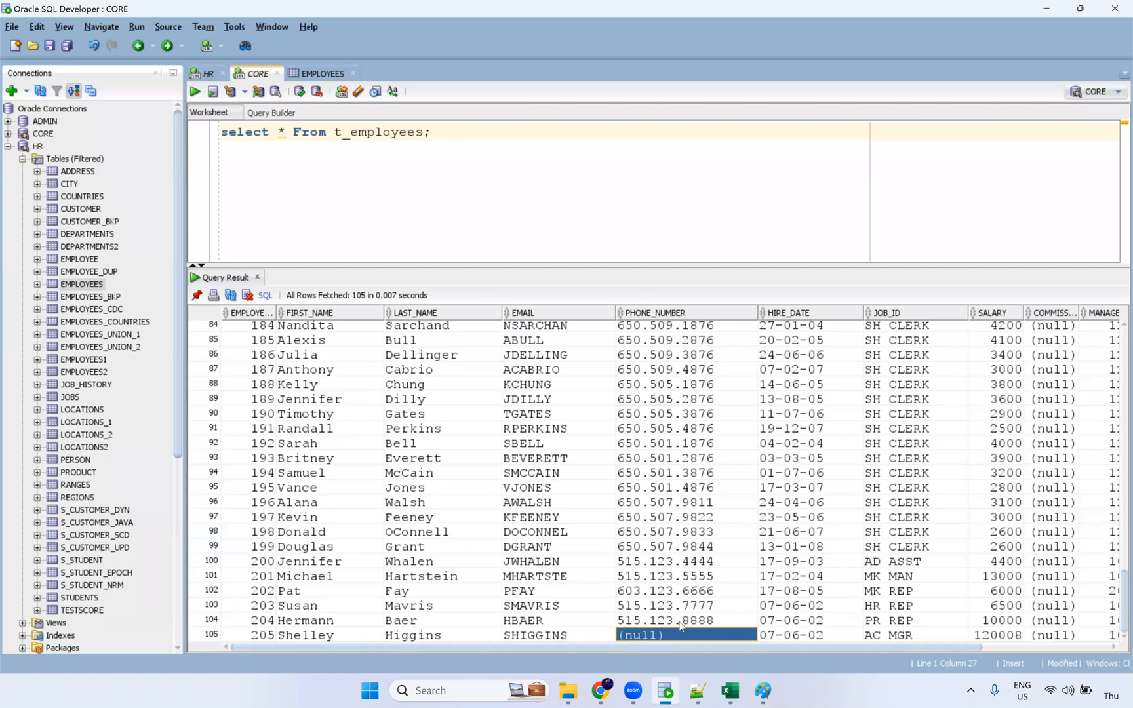
left_click(299, 636)
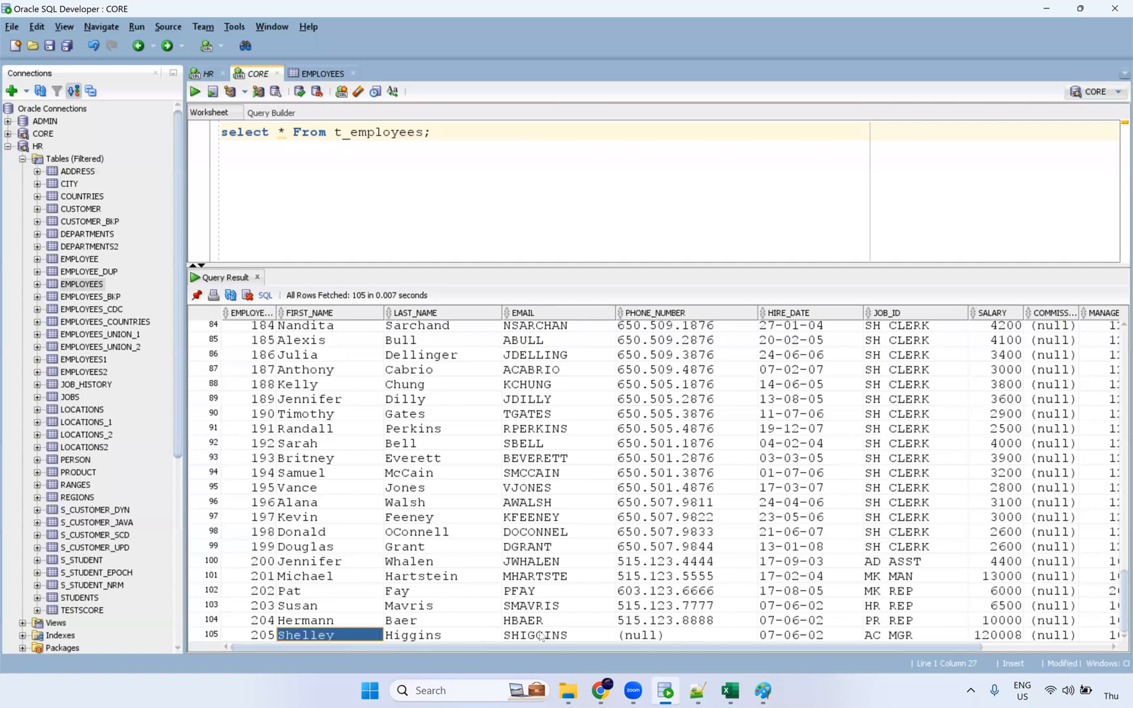
left_click(656, 635, "shift")
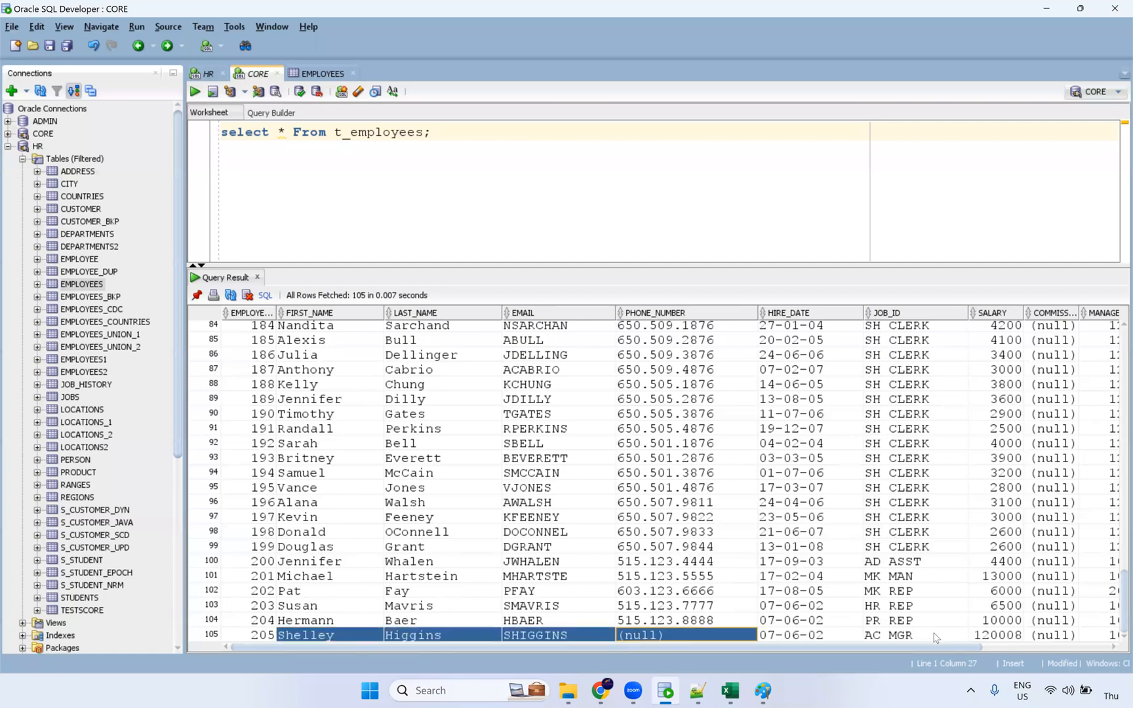
left_click(699, 637)
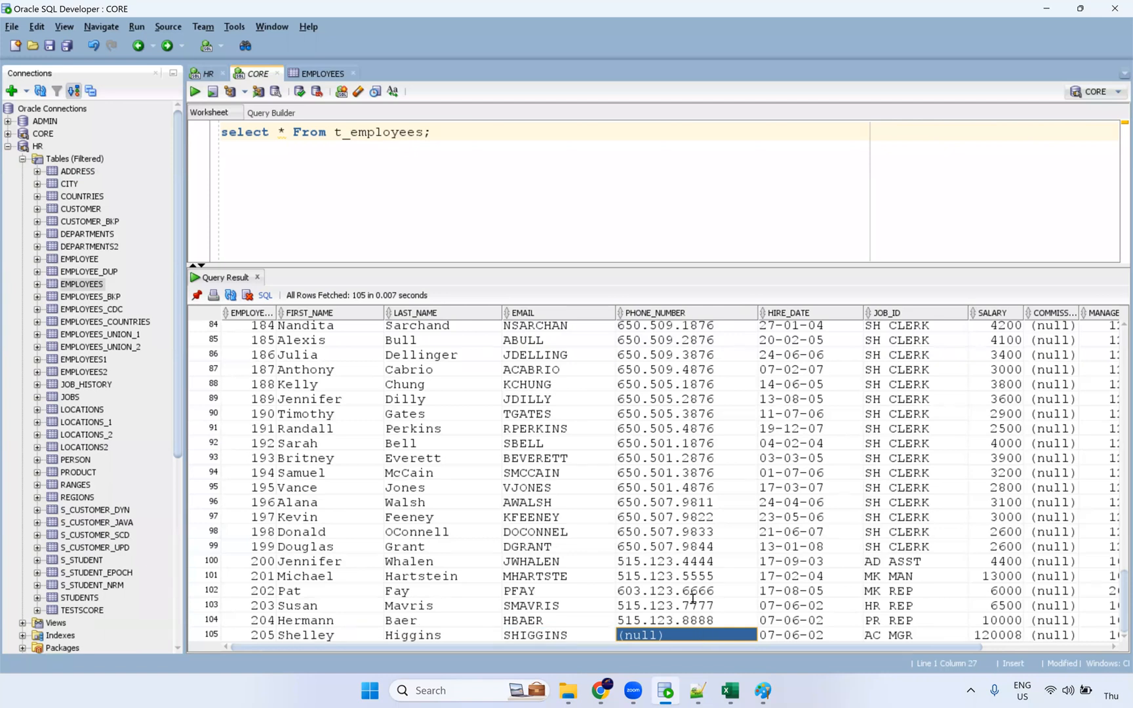
left_click(314, 636)
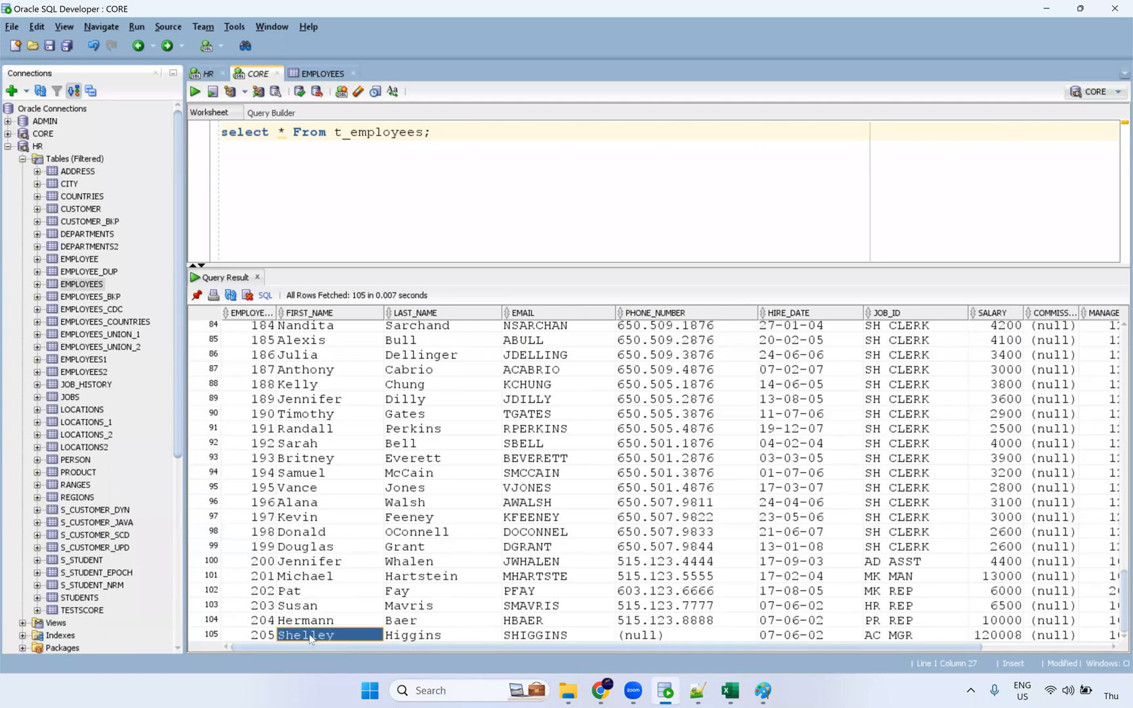
left_click_drag(337, 645, 933, 644)
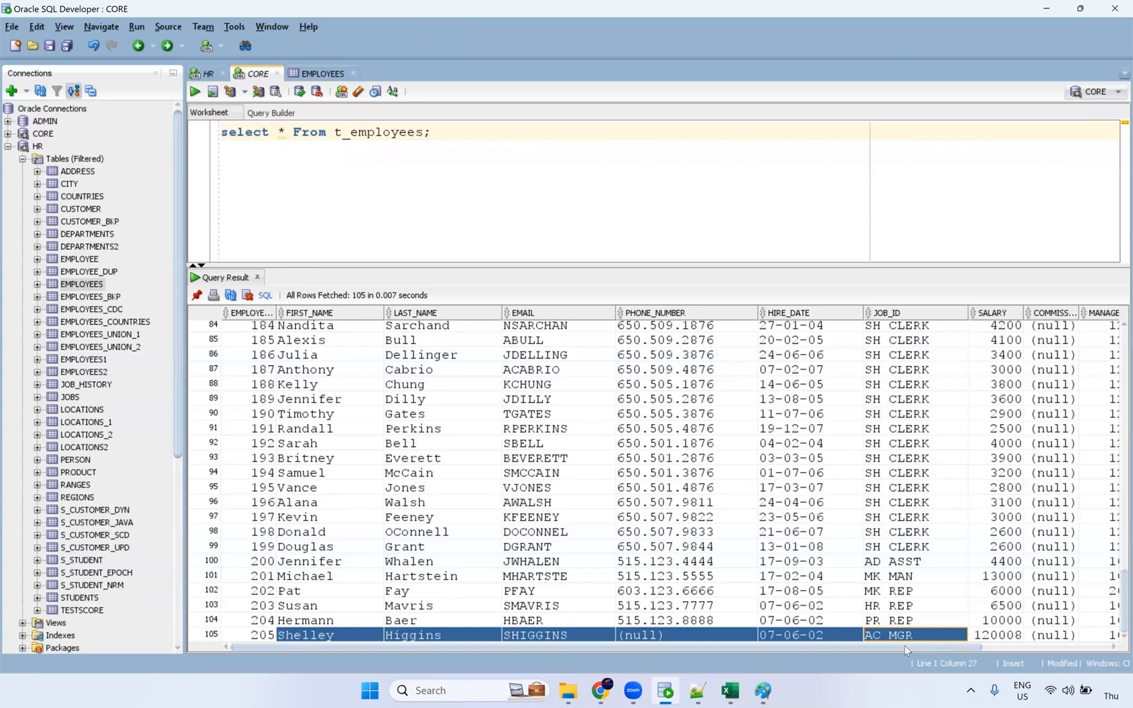
Step: Return to the m_Expression_Macros mapping in Chrome
key("alt+Tab")
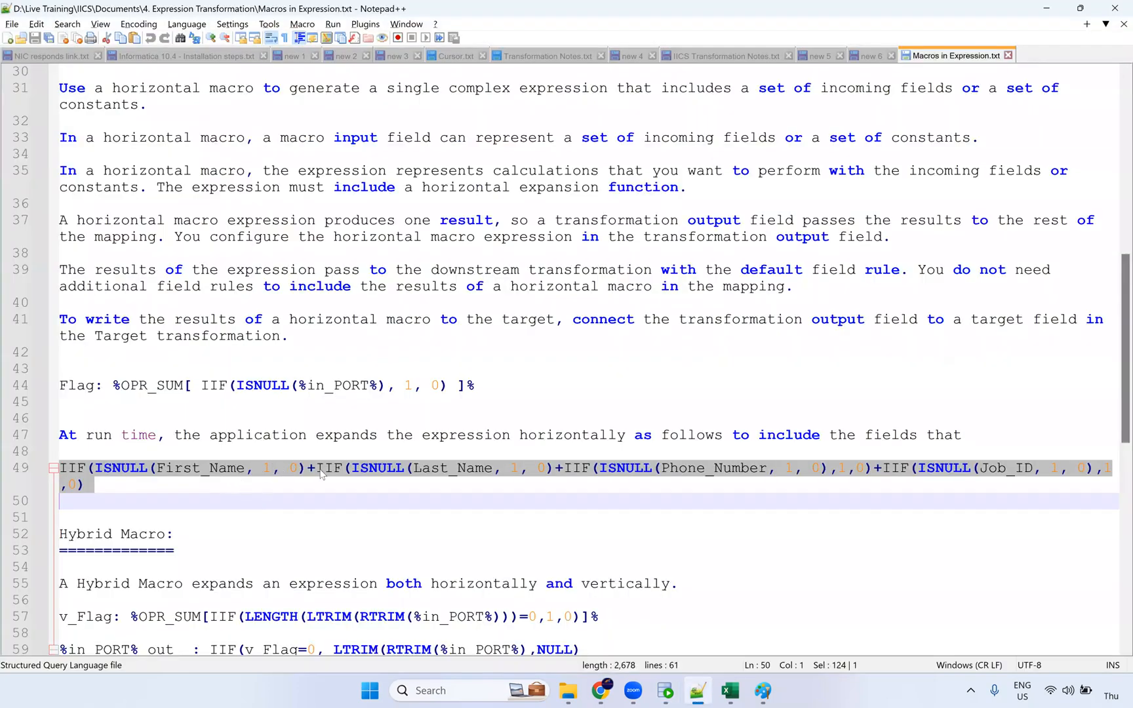
key("alt+Tab")
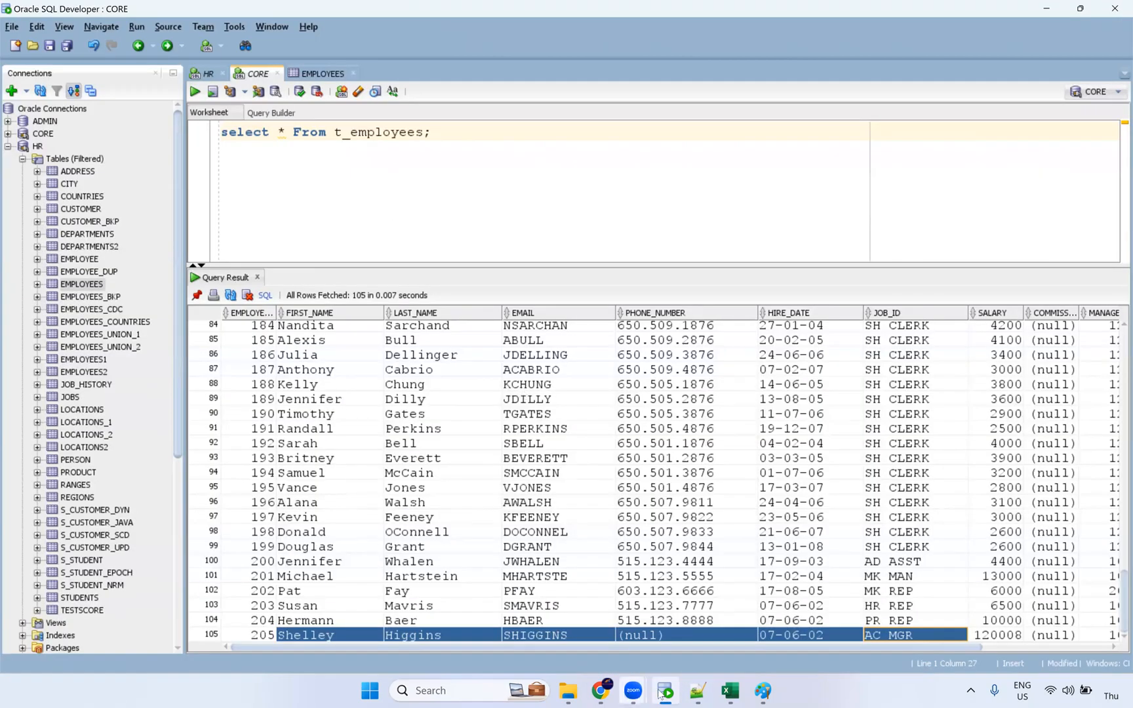
left_click(606, 692)
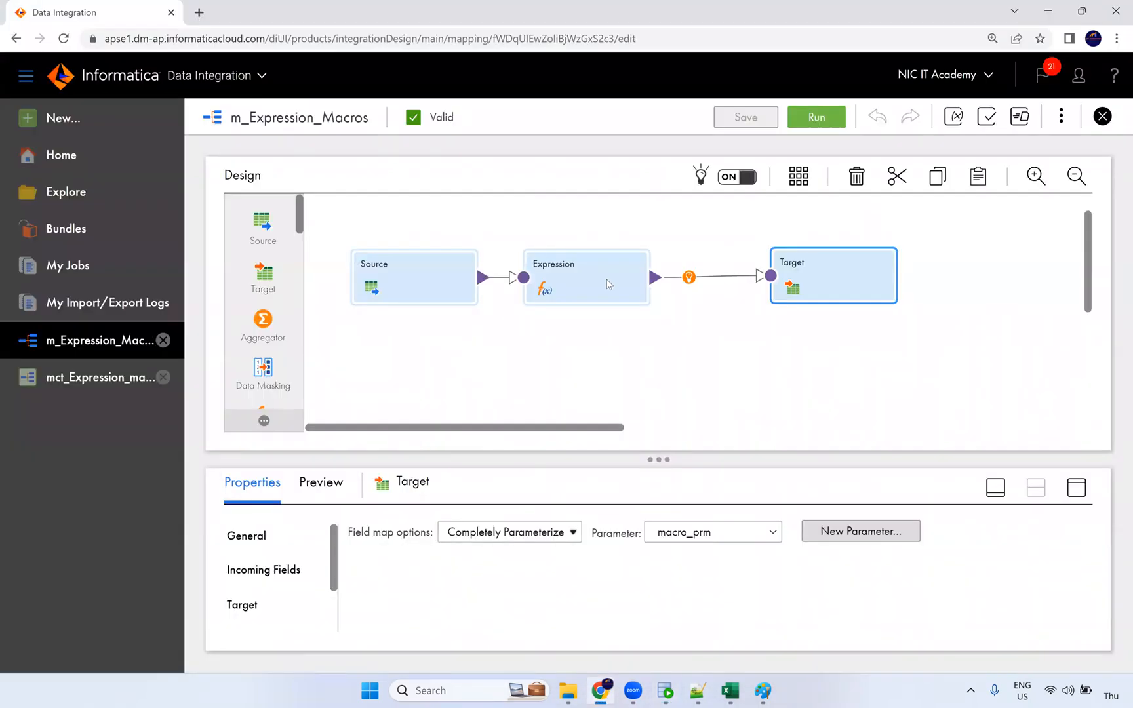
Step: Open the Expression transformation's fields and cancel a new Input Macro Field
left_click(649, 264)
left_click(1077, 488)
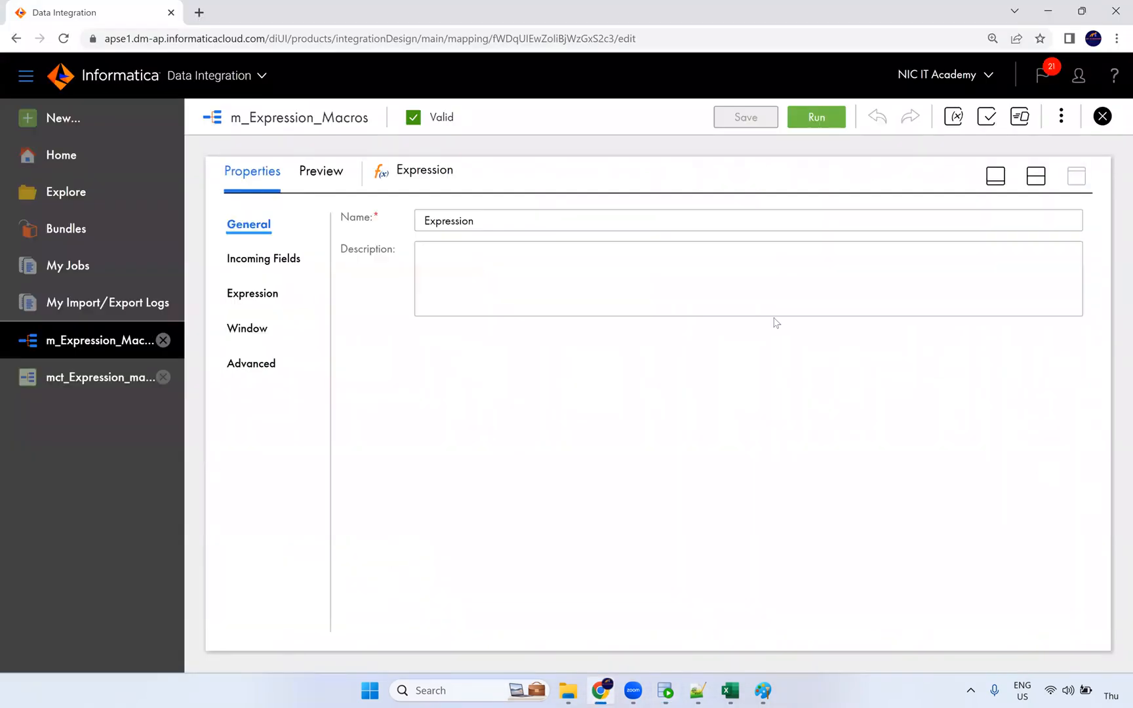
left_click(269, 290)
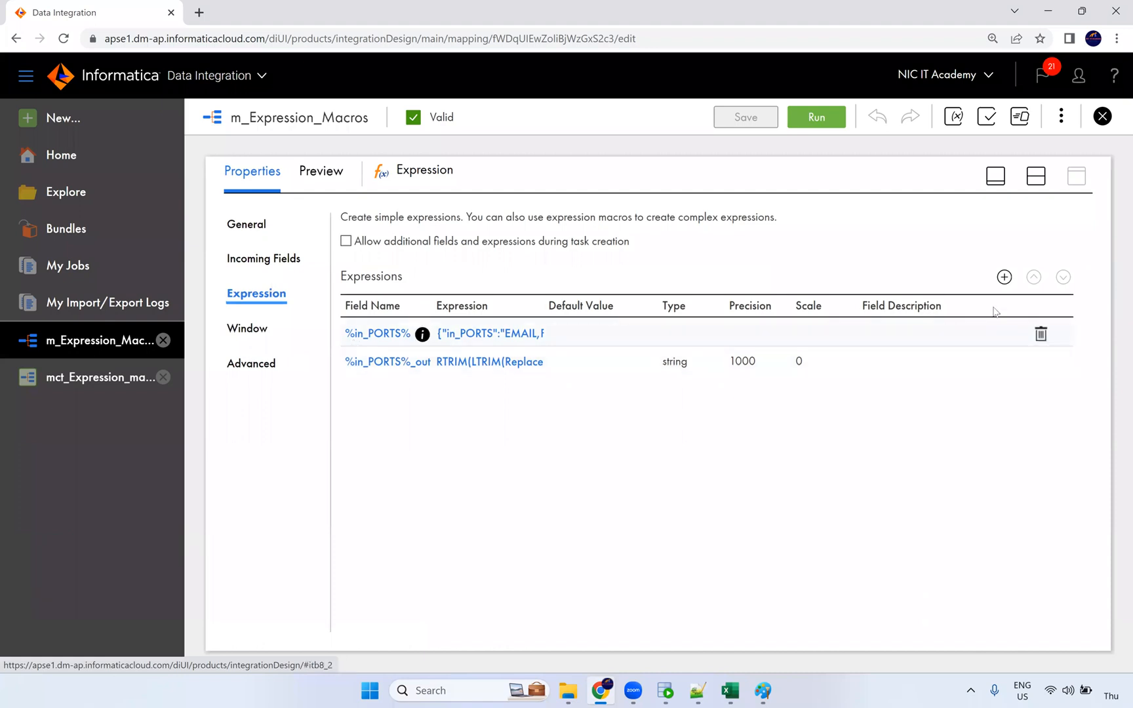
left_click(1004, 278)
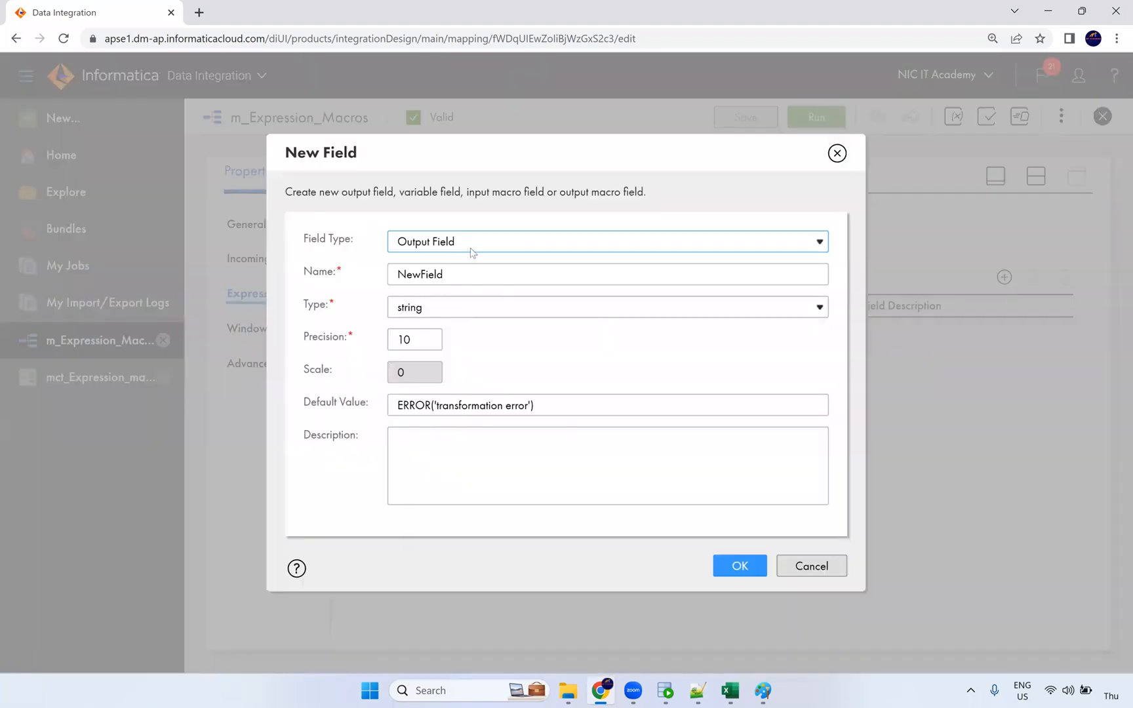
left_click(472, 250)
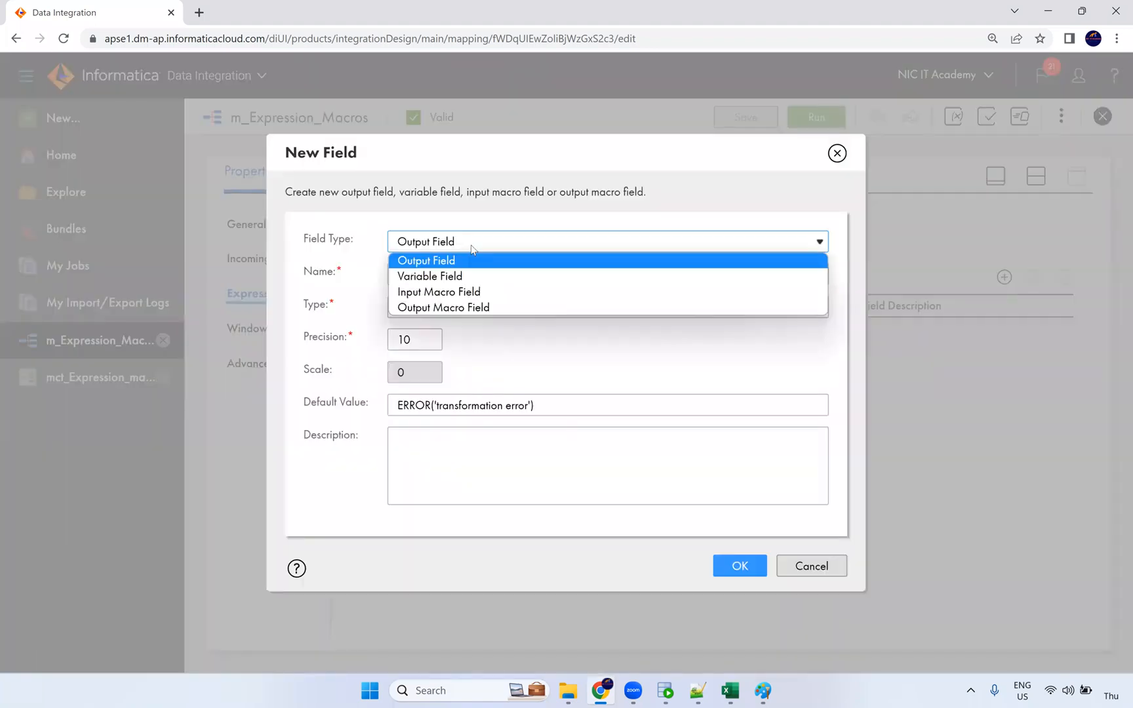
left_click(462, 296)
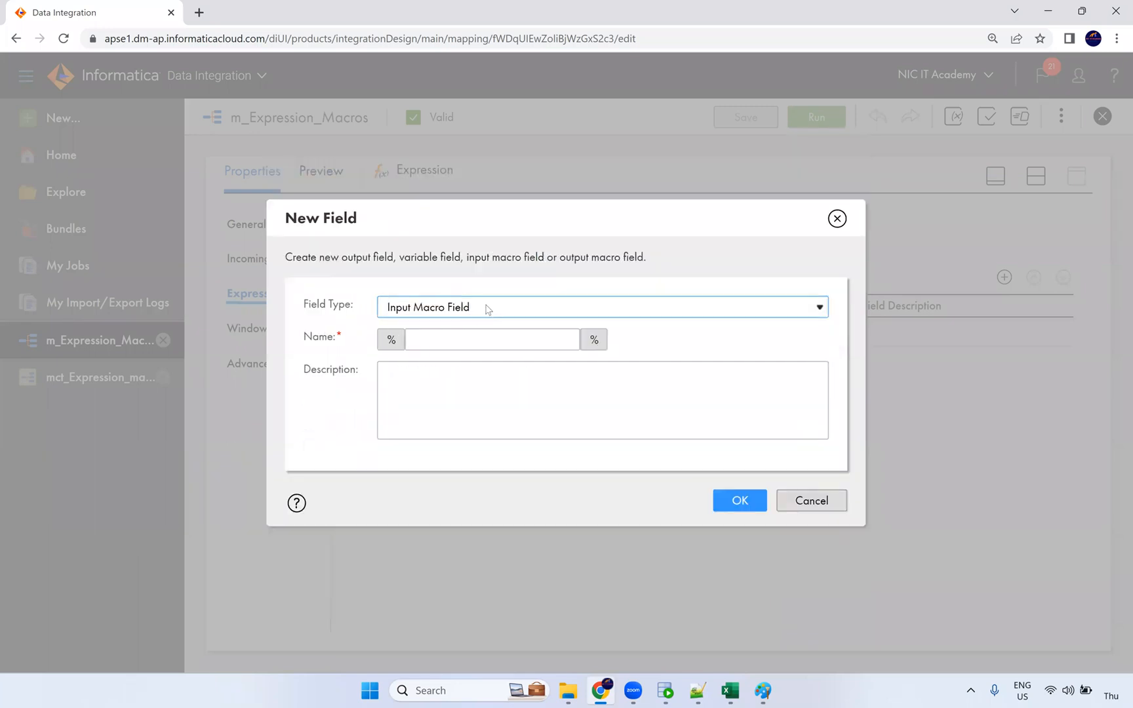
left_click(837, 219)
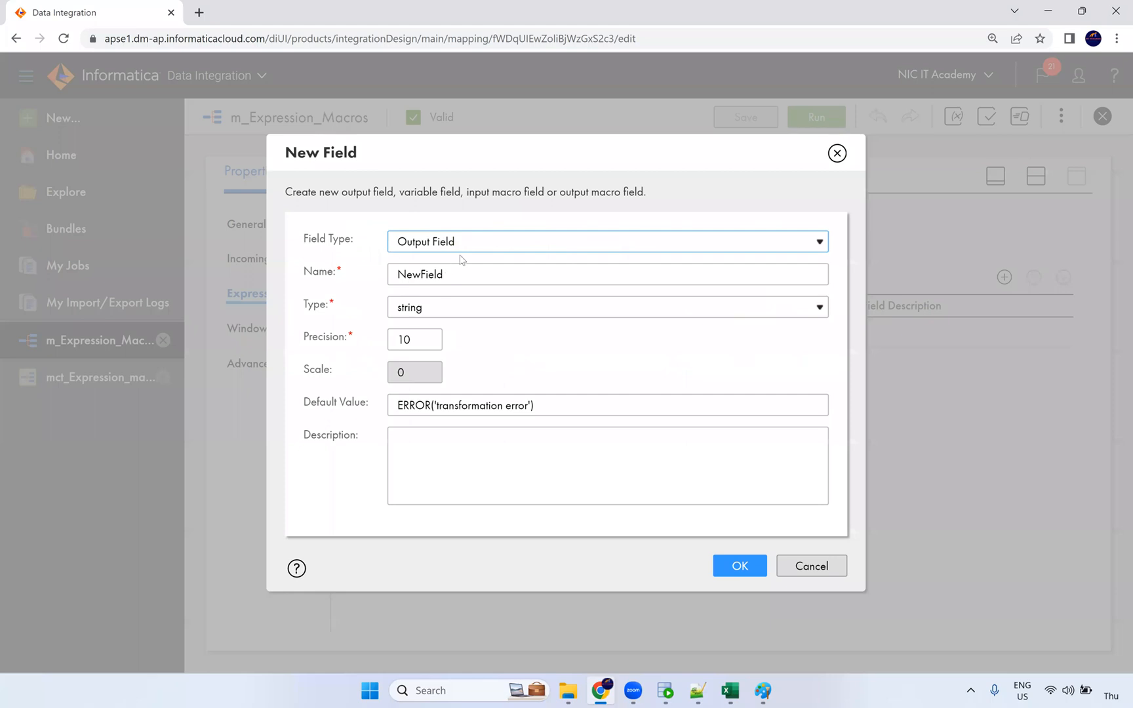
Step: Try a new Output Macro Field on %in_PORTS%, then dismiss it without adding
left_click(463, 244)
left_click(459, 307)
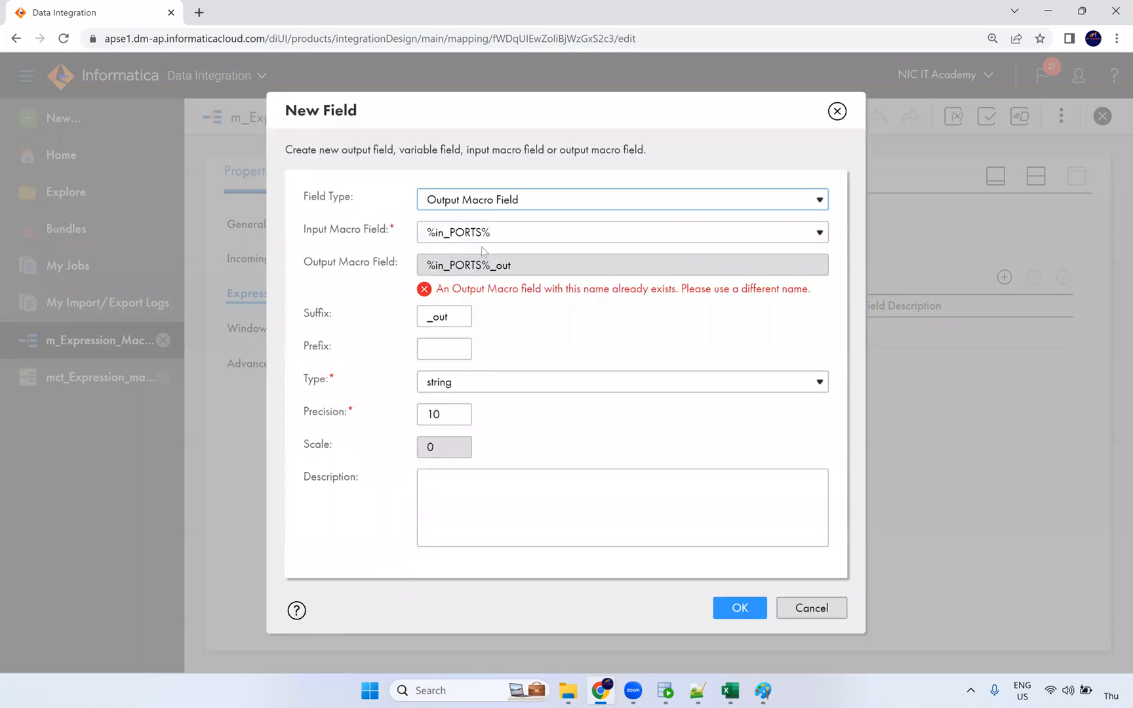
left_click(450, 237)
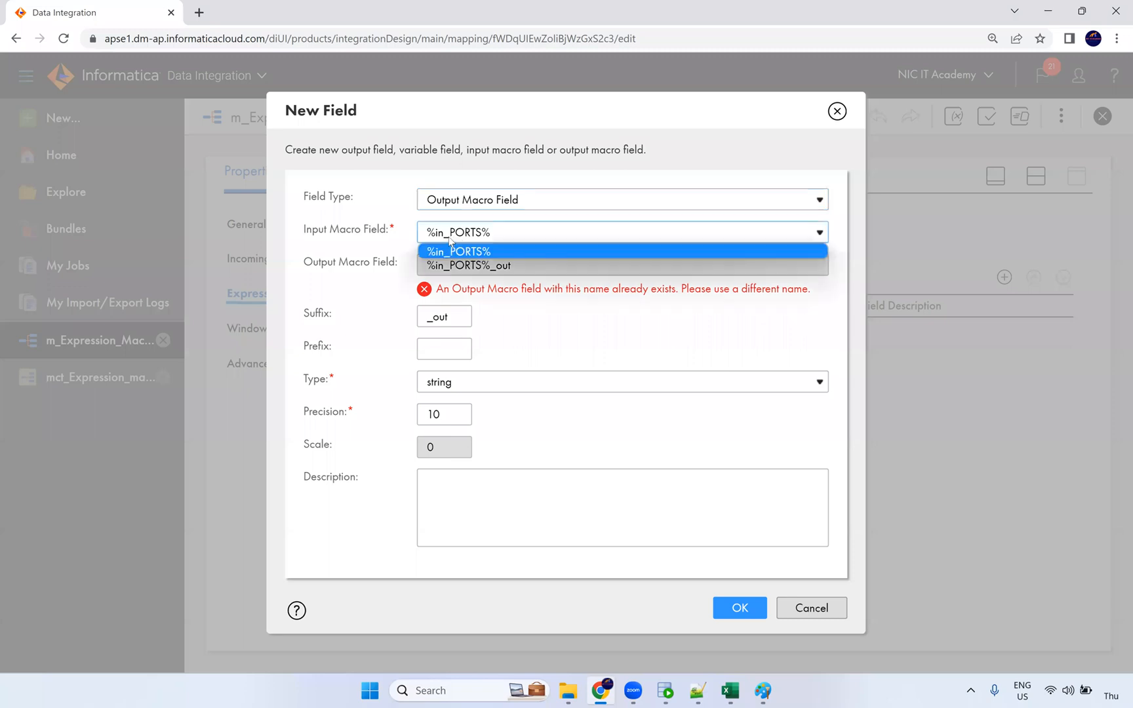
left_click(453, 235)
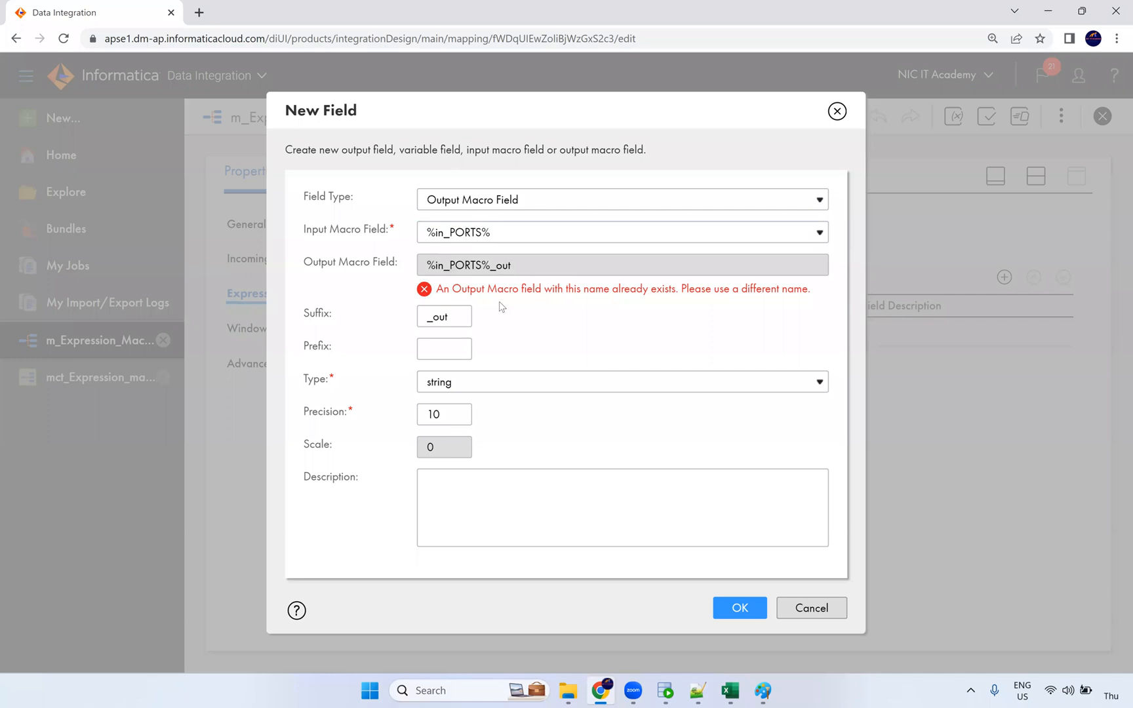
left_click(837, 111)
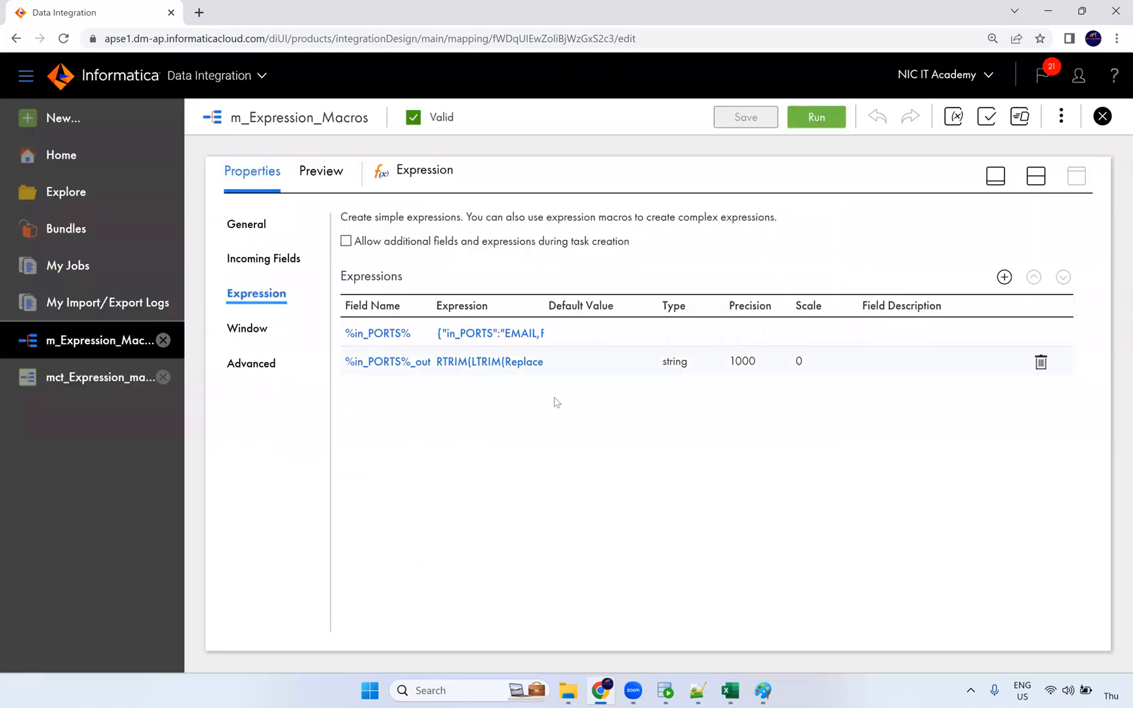
left_click(546, 27)
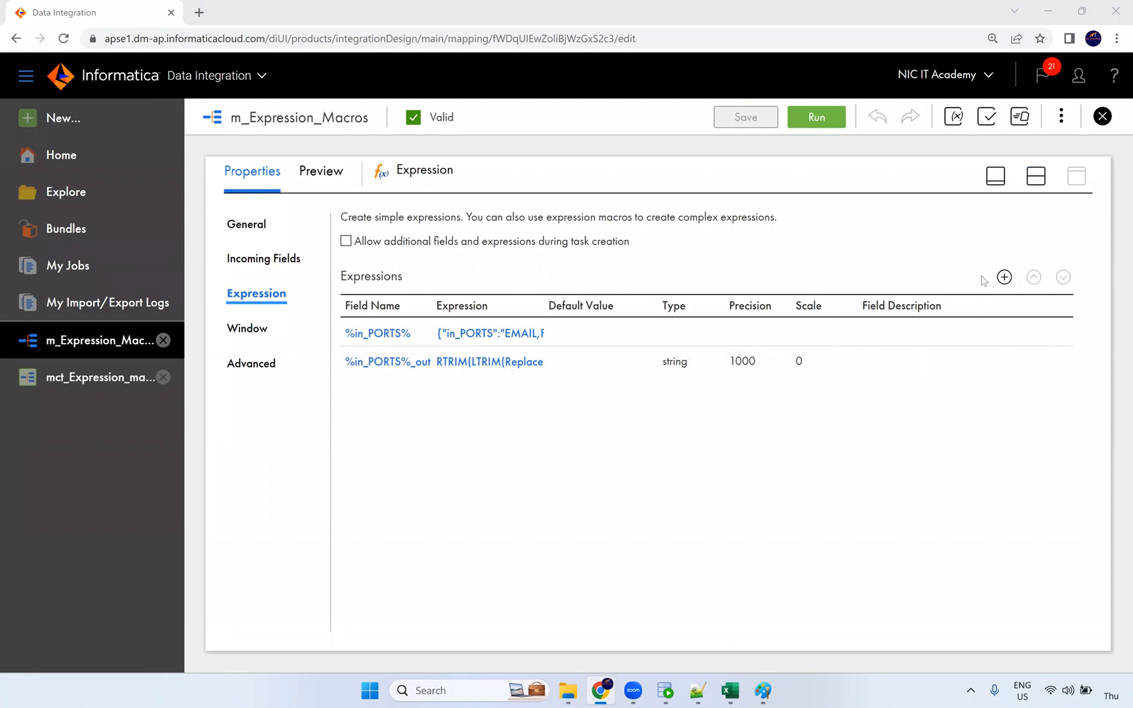
Step: Create an integer output field named flag and open its expression configuration
left_click(1005, 278)
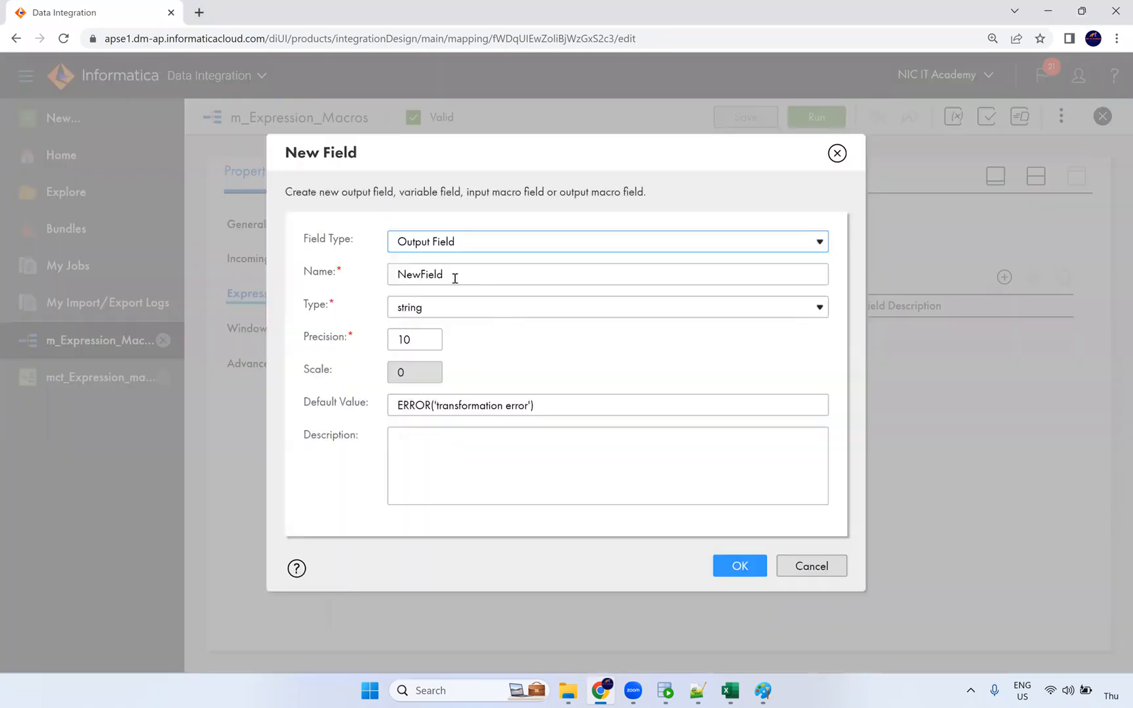
key("Tab")
type("flag")
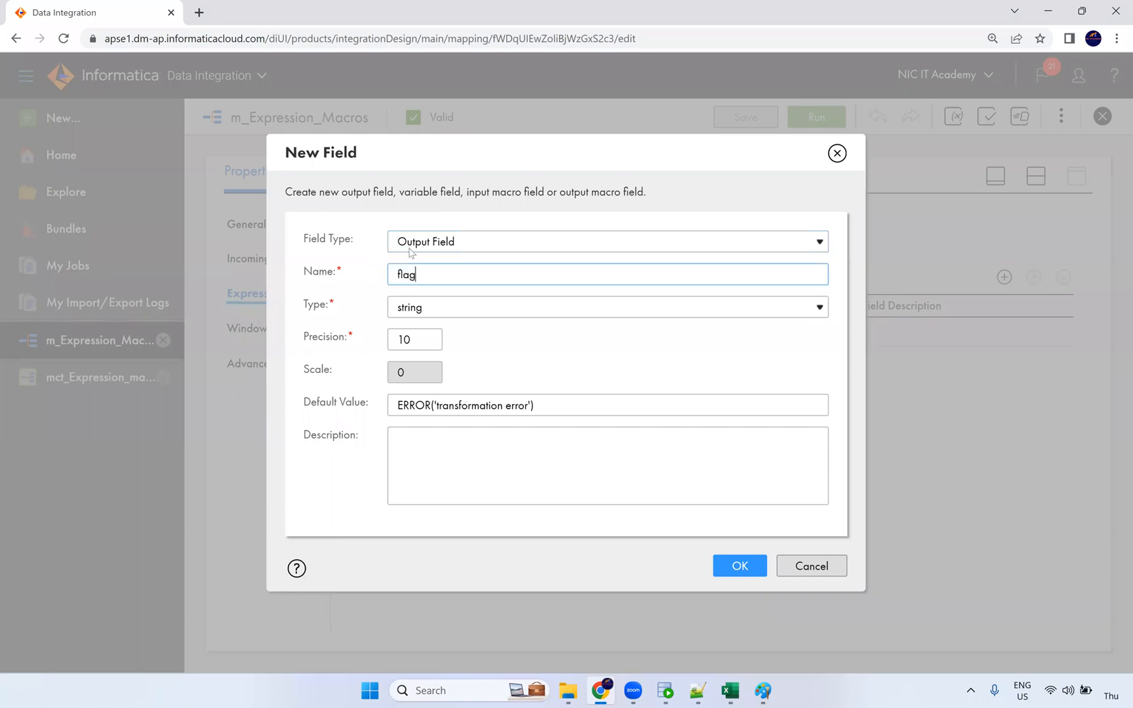
left_click(420, 312)
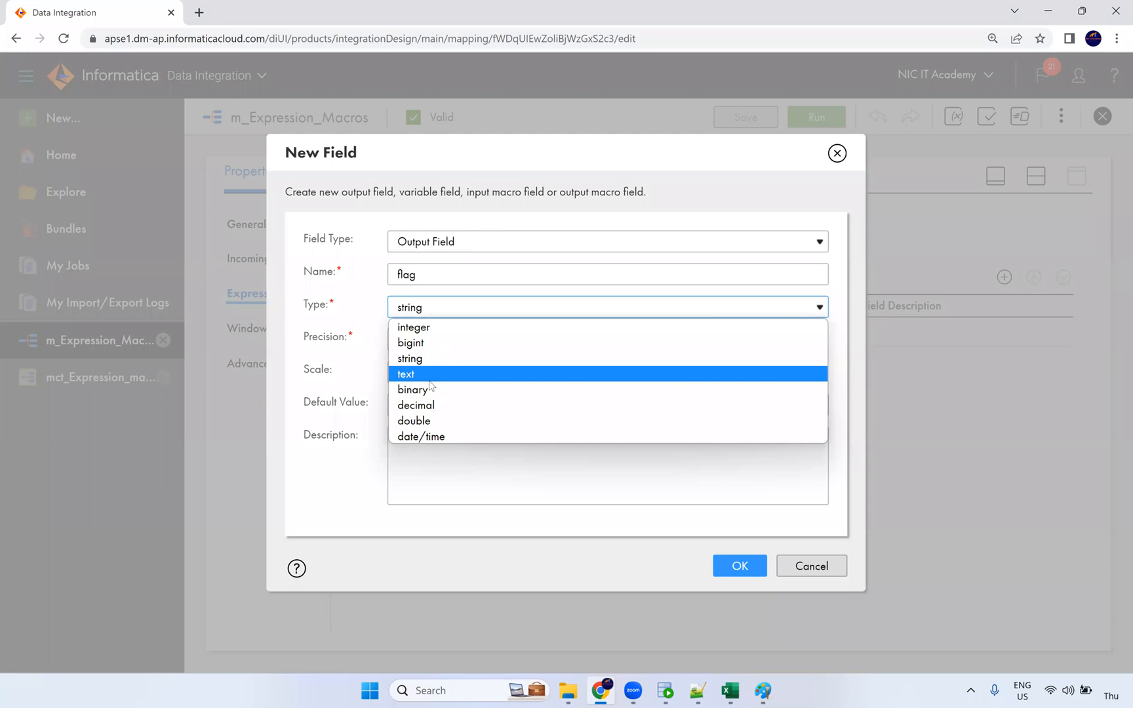
left_click(423, 328)
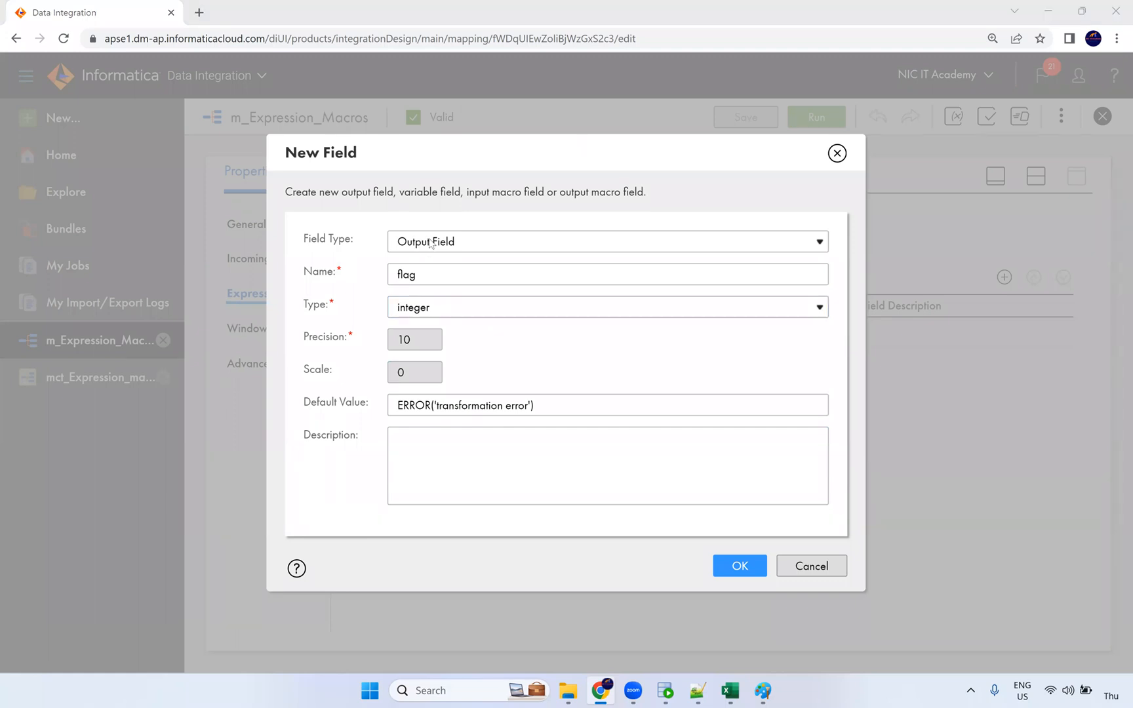
left_click(740, 565)
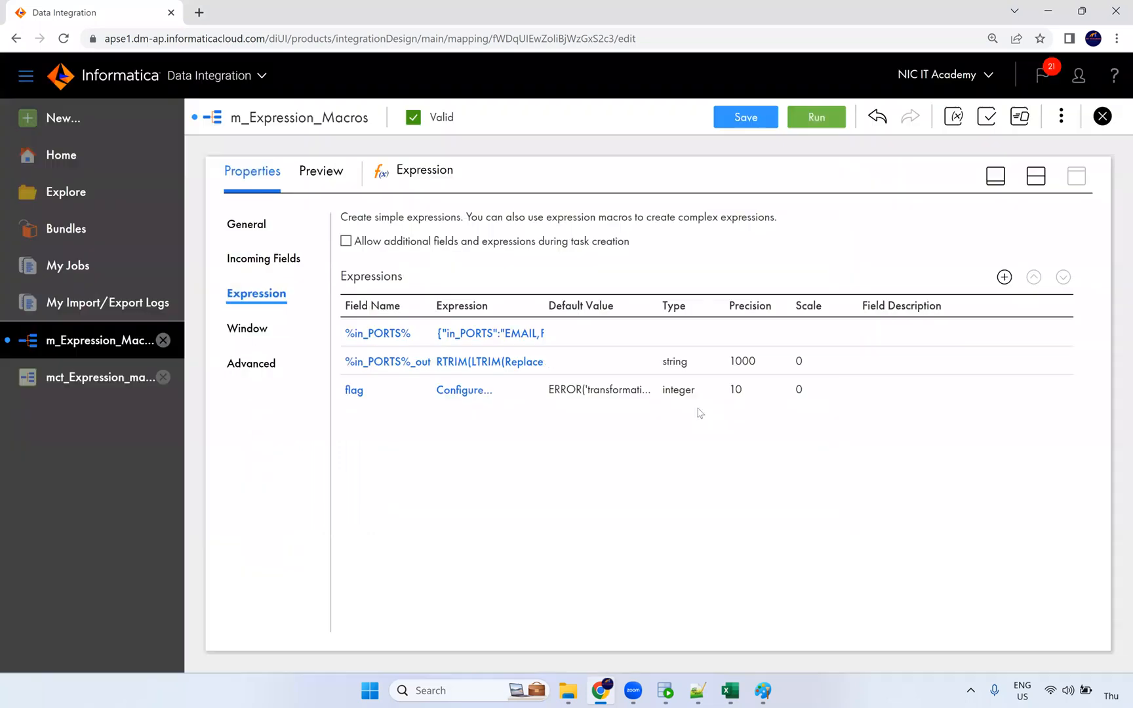
left_click(481, 393)
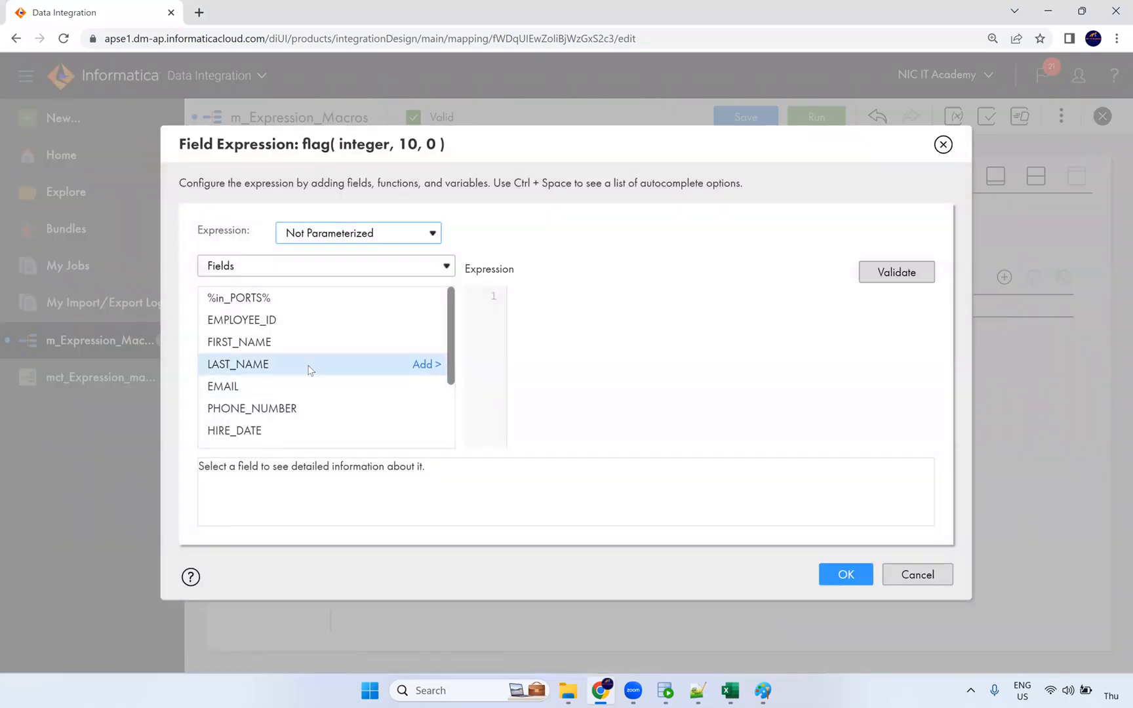
Step: Show Built-in functions and expand Horizontal Expansion to reveal OPR_IIF and OPR_SUM
scroll(316, 361, "down", 2)
left_click(276, 269)
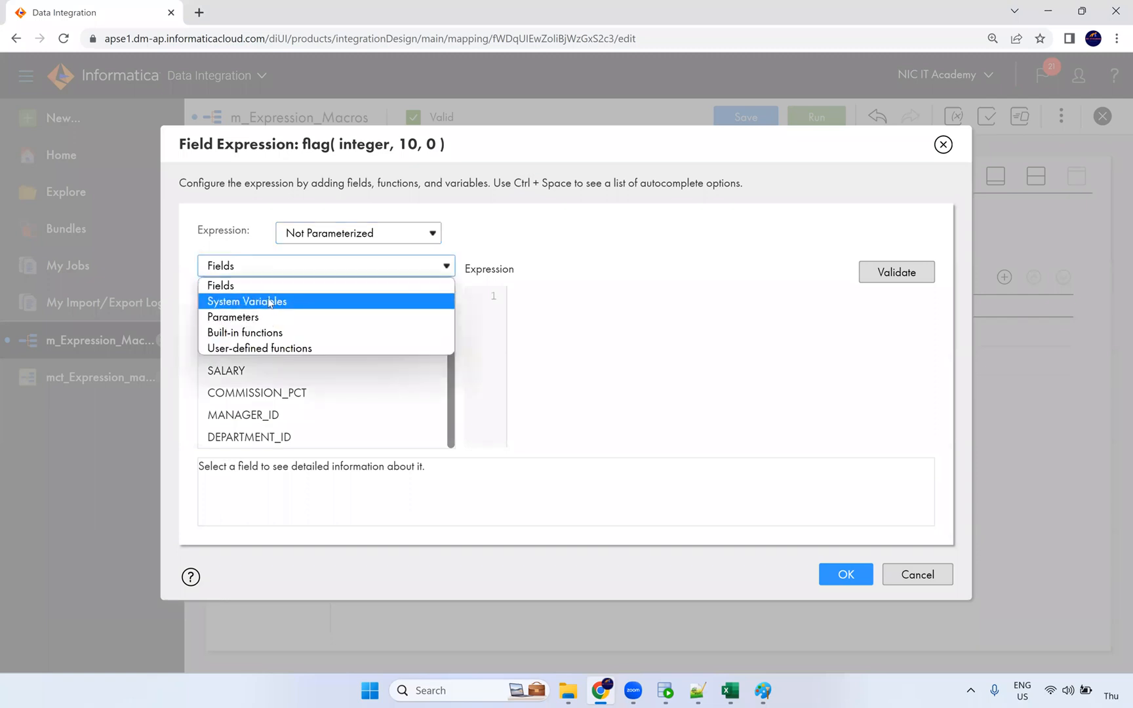
left_click(261, 333)
scroll(367, 380, "down", 3)
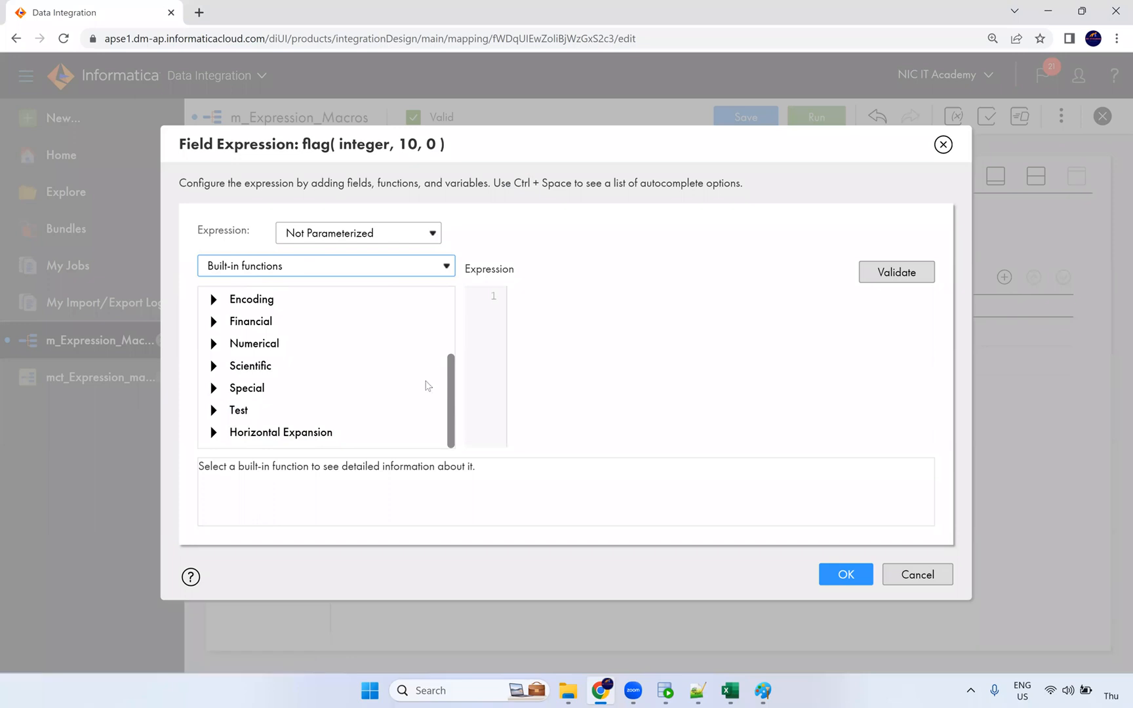
left_click(213, 432)
scroll(337, 367, "down", 2)
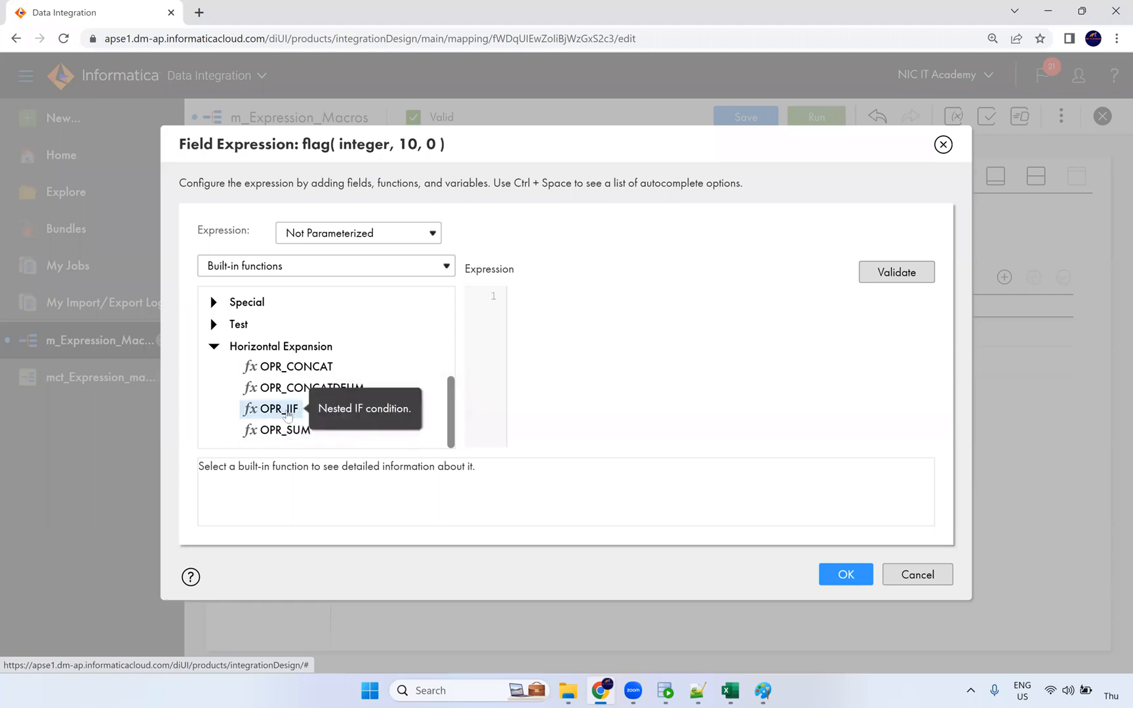
left_click(697, 690)
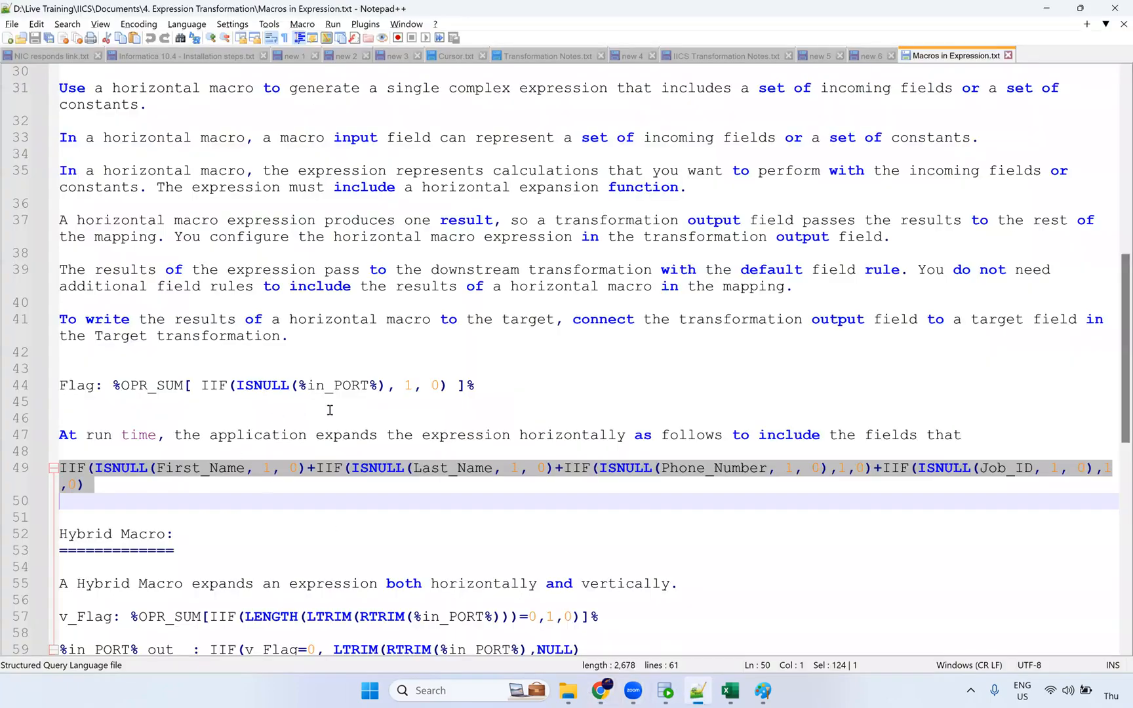
Step: Paste the Flag macro %OPR_SUM[ IIF(ISNULL(%in_PORT%), 1, 0) ]% into the flag field's expression
left_click_drag(475, 385, 115, 385)
key("ctrl+c")
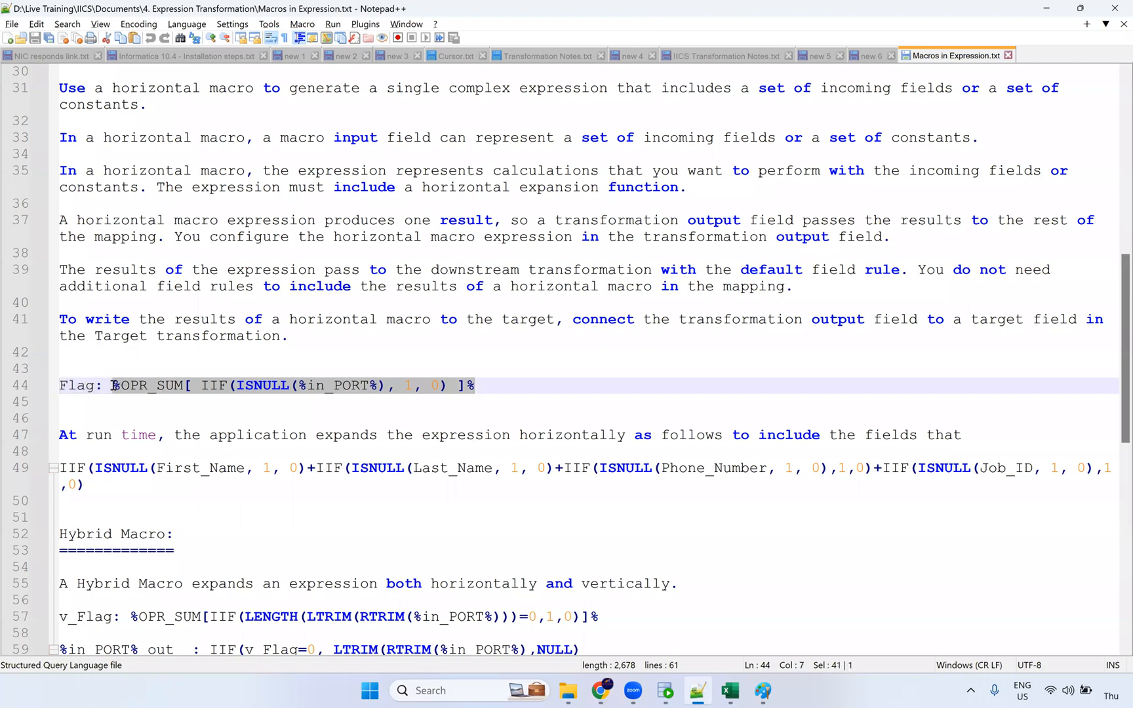
key("alt+Tab")
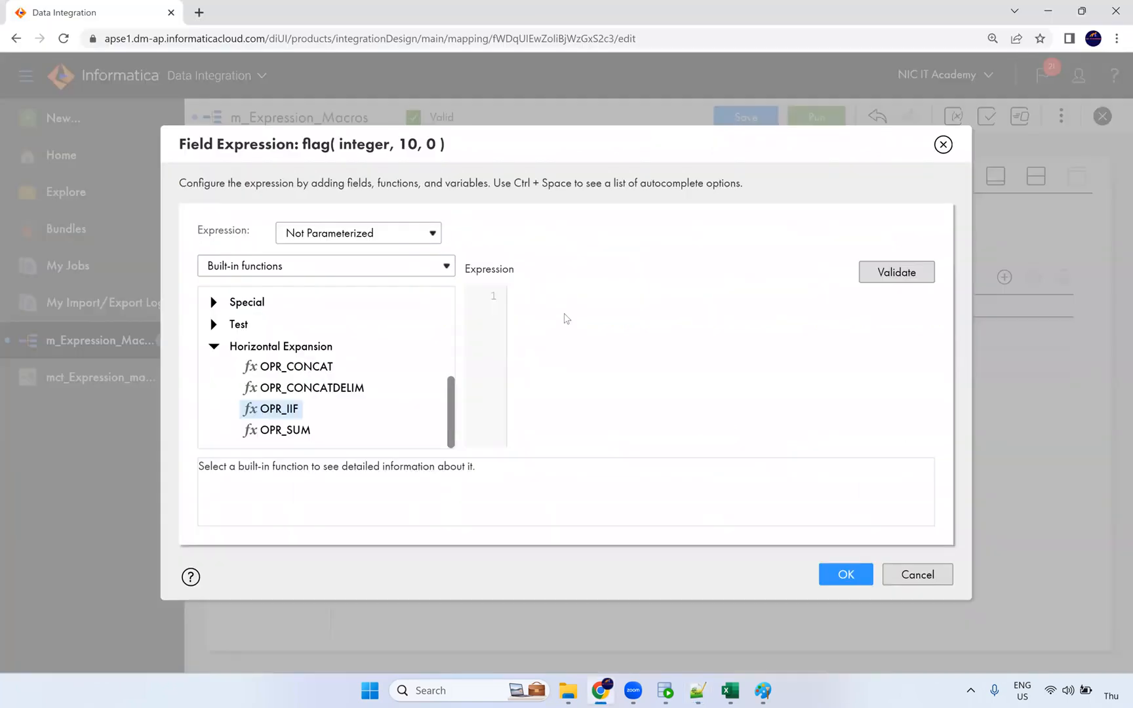
left_click(565, 320)
key("ctrl+v")
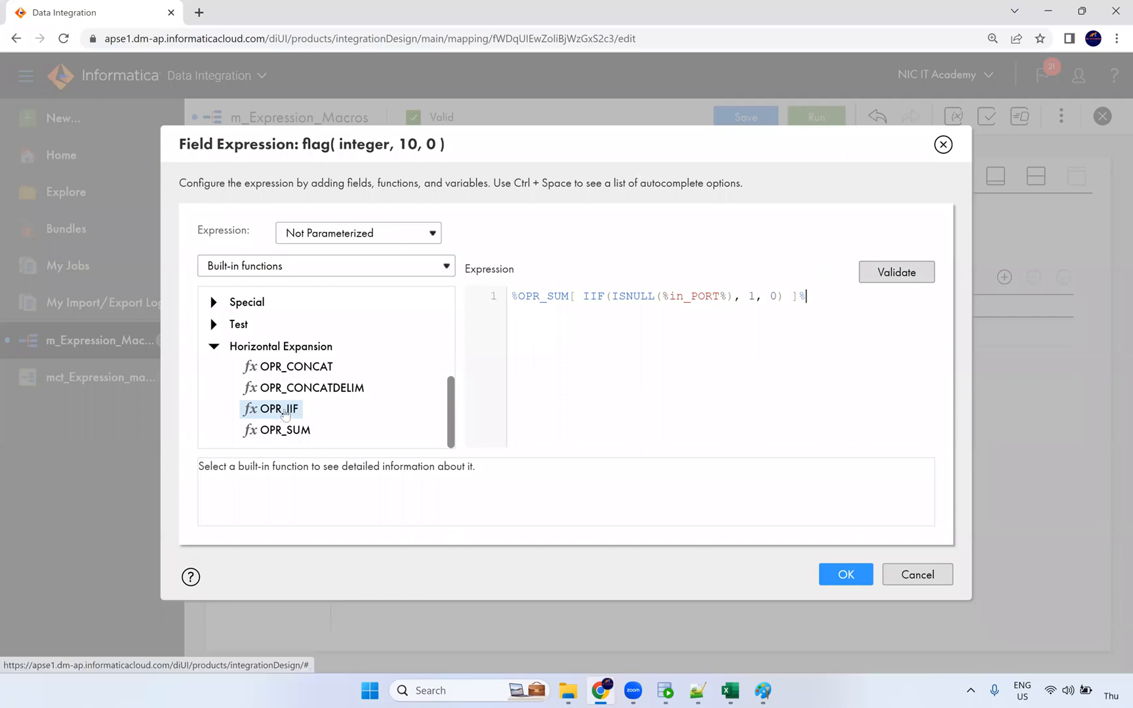
key("Return")
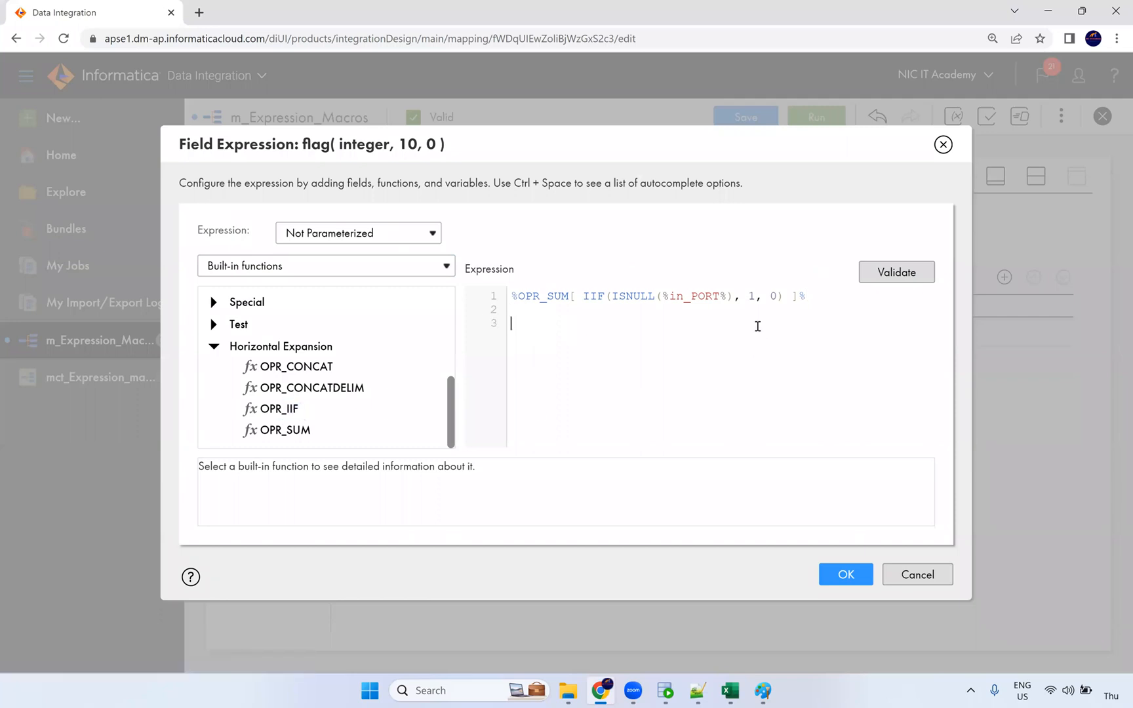
Step: Insert an OPR_IIF template line below the macro, then delete it again
double_click(282, 408)
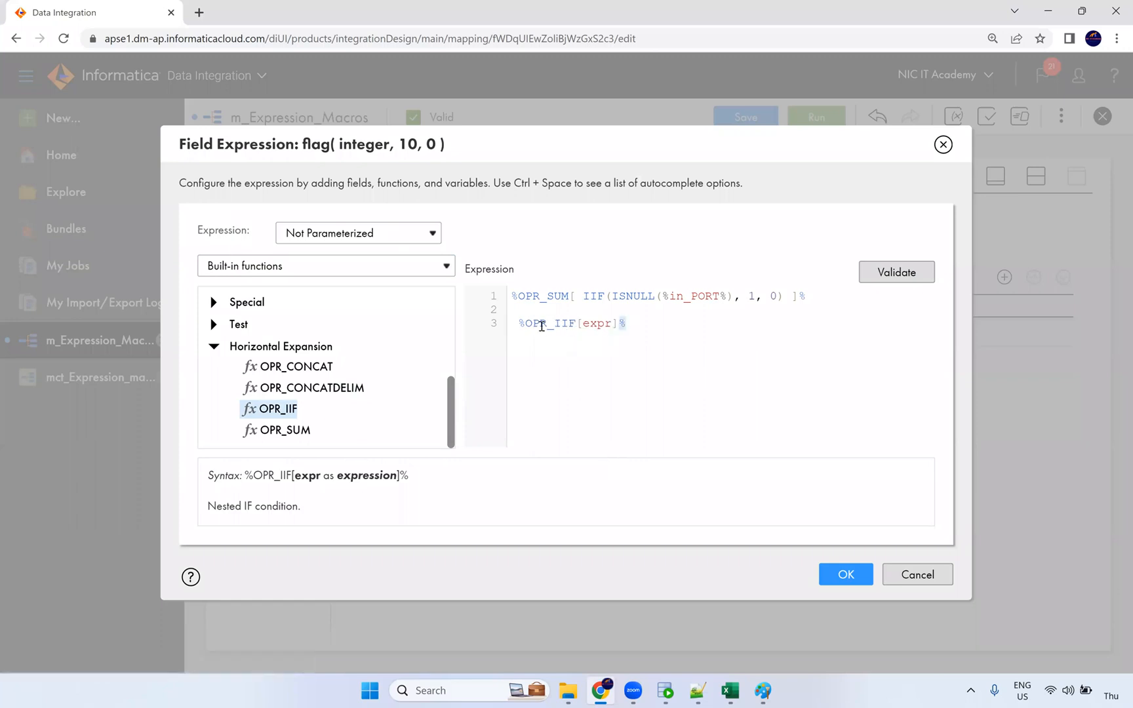
left_click_drag(524, 324, 506, 328)
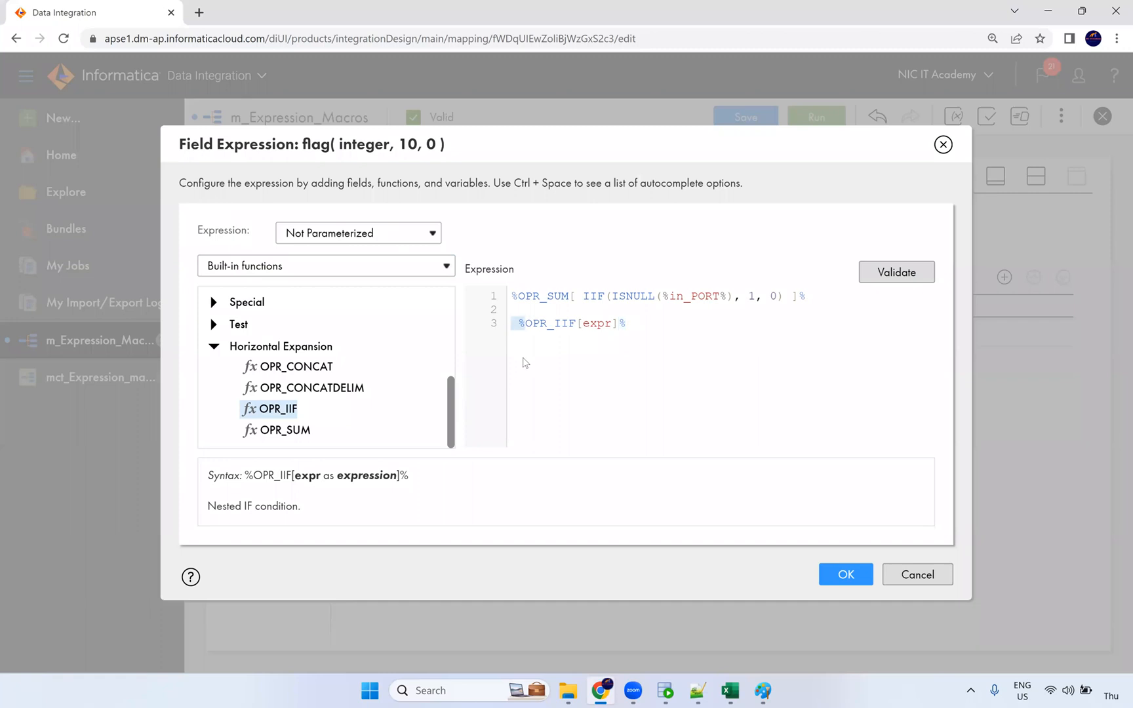
double_click(596, 324)
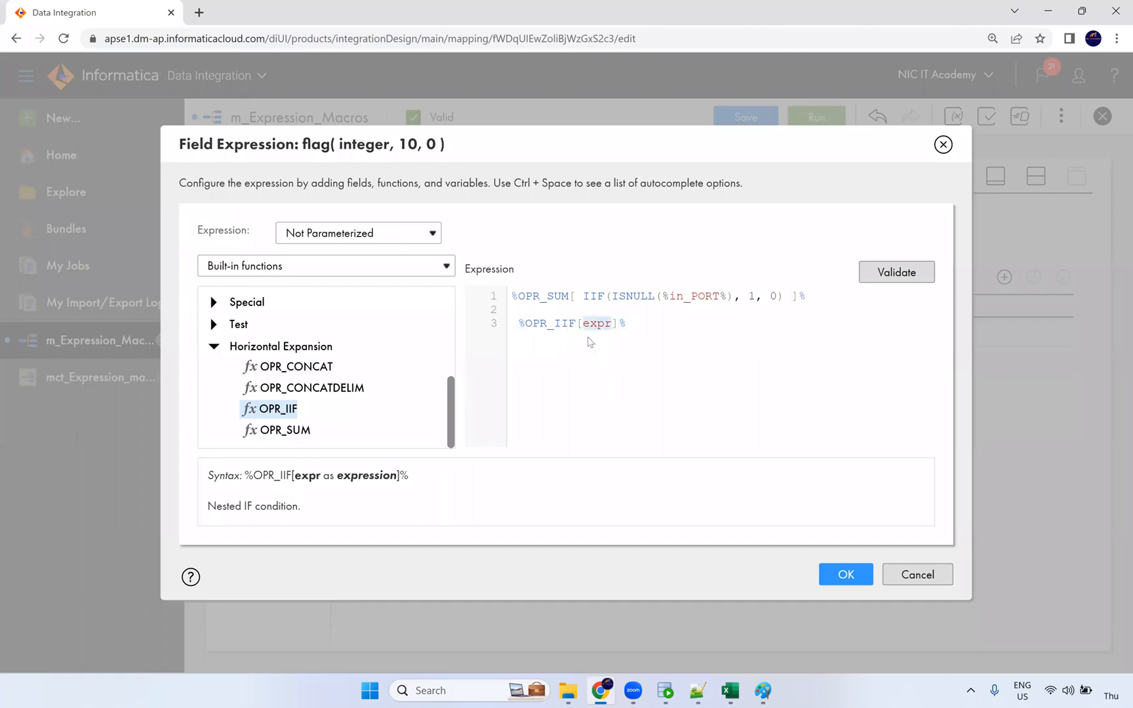
triple_click(630, 326)
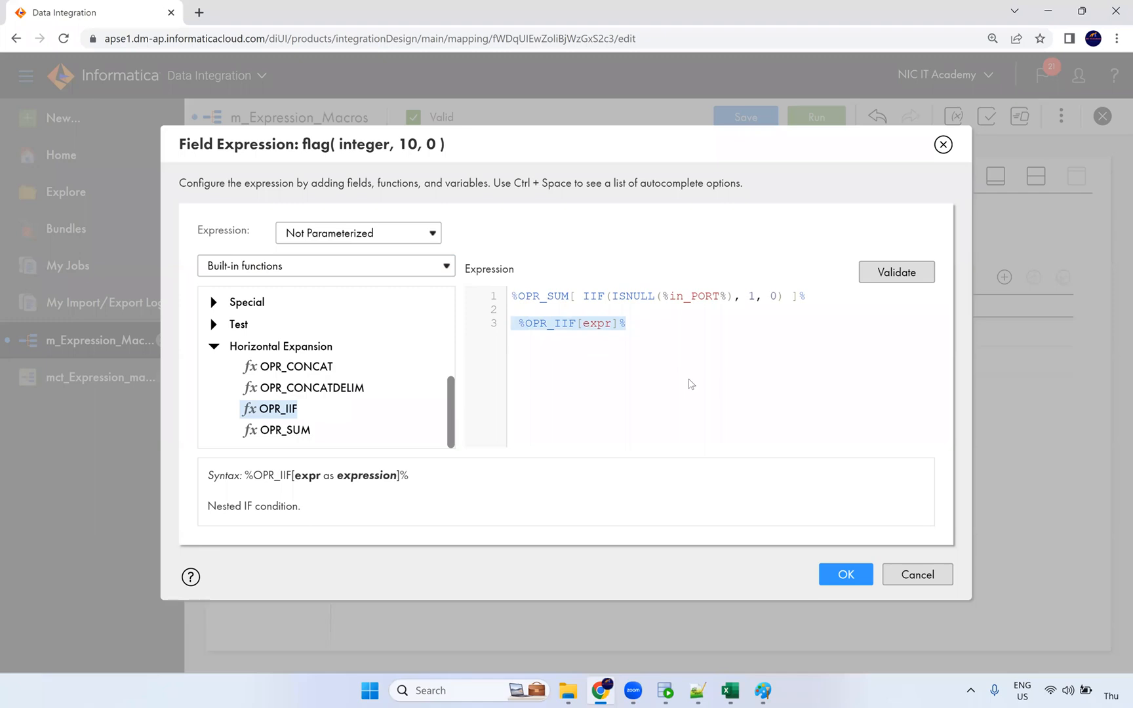
key("BackSpace")
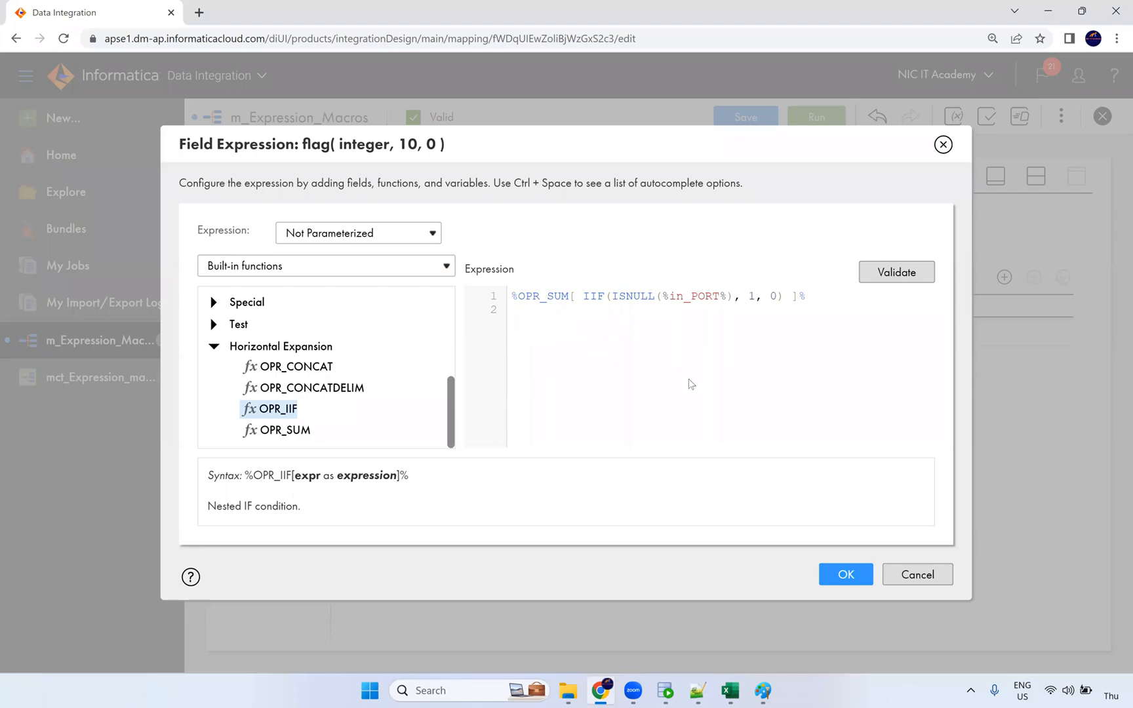
Step: Review OPR_SUM, ISNULL and in_PORT in the expression, then bring up SQL Developer's t_employees results
double_click(553, 297)
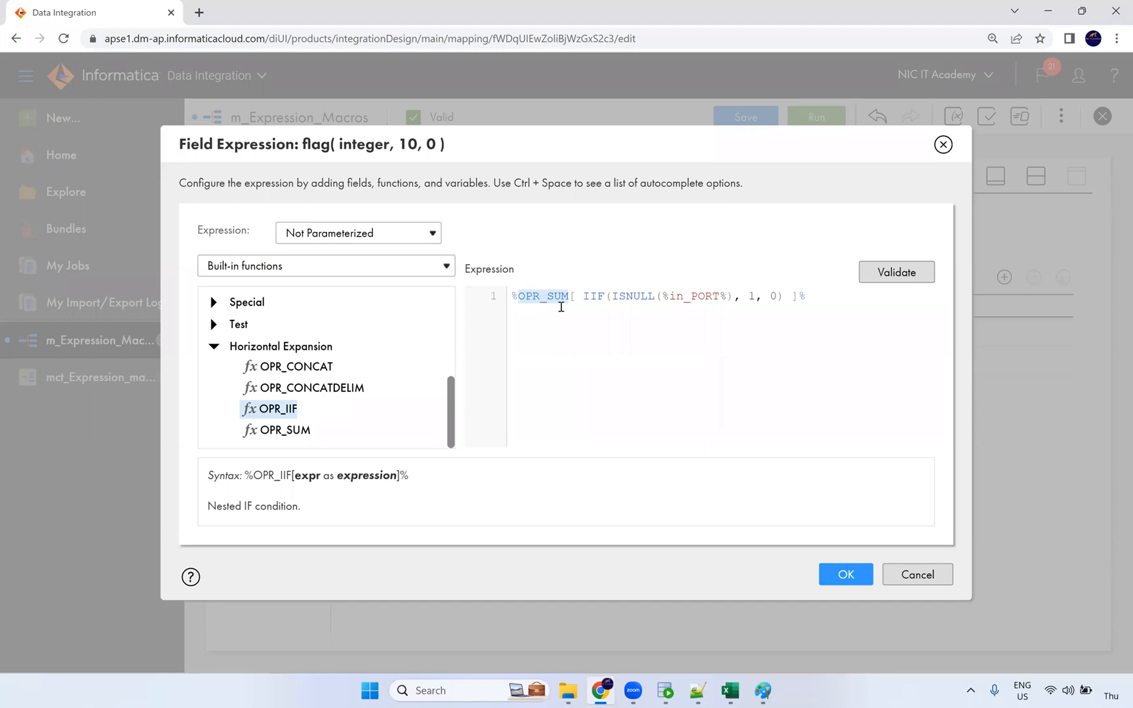
left_click(599, 296)
double_click(636, 297)
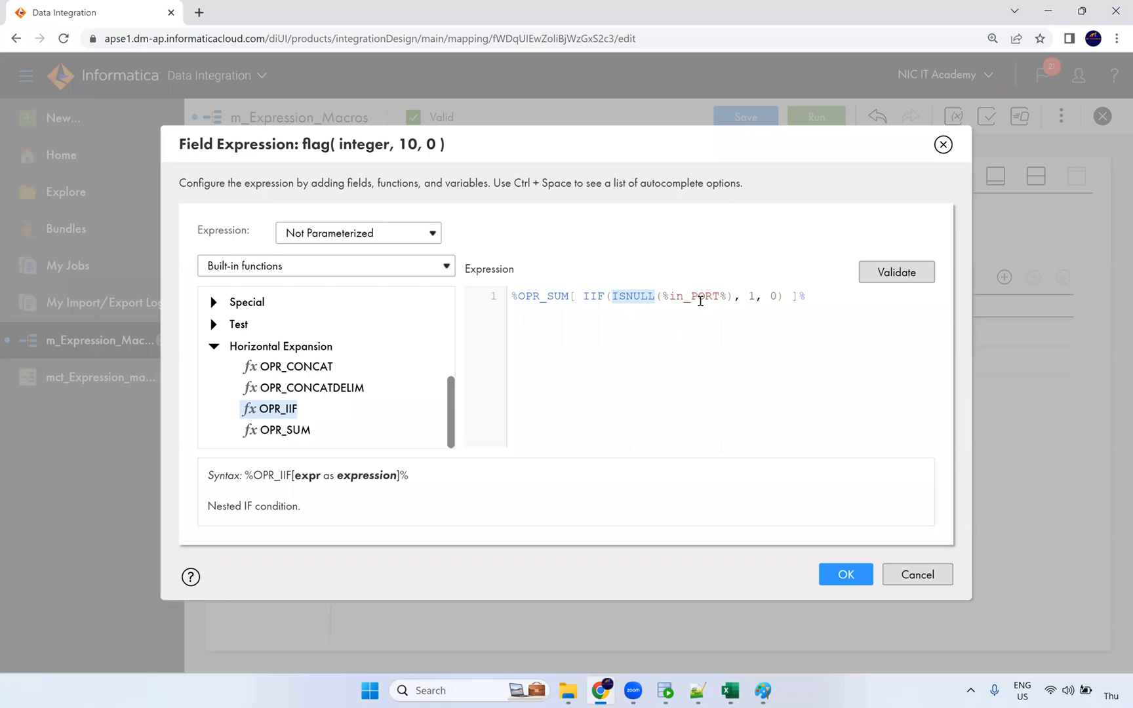
double_click(702, 299)
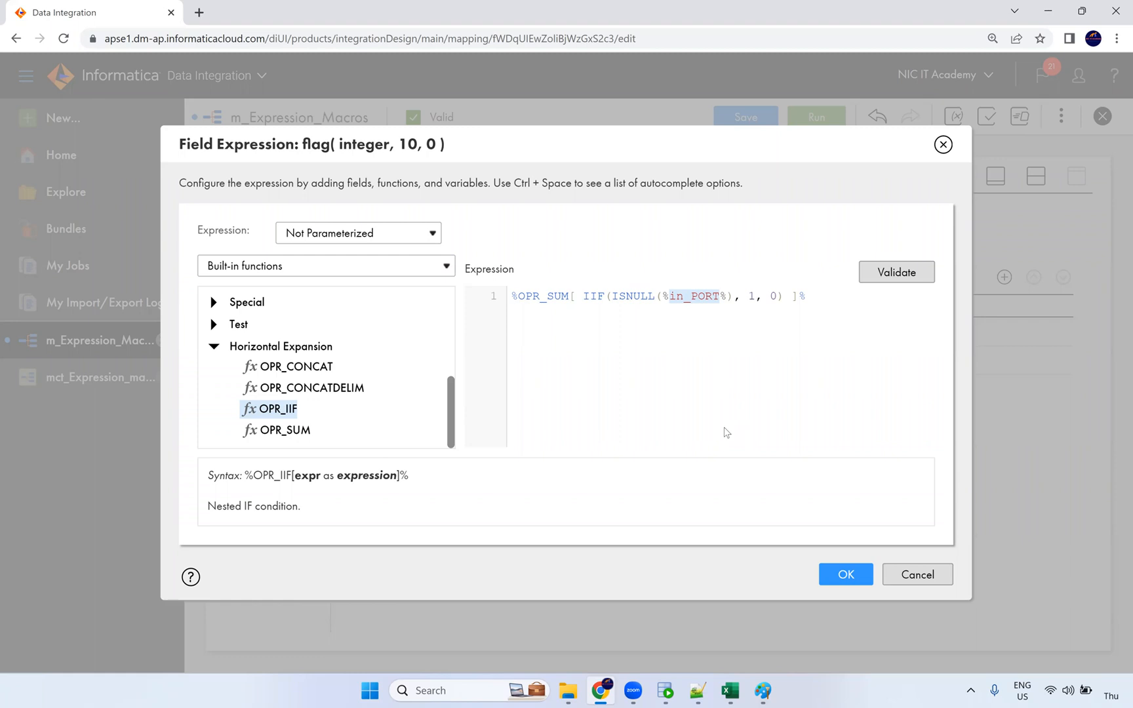
left_click(772, 316)
left_click(669, 692)
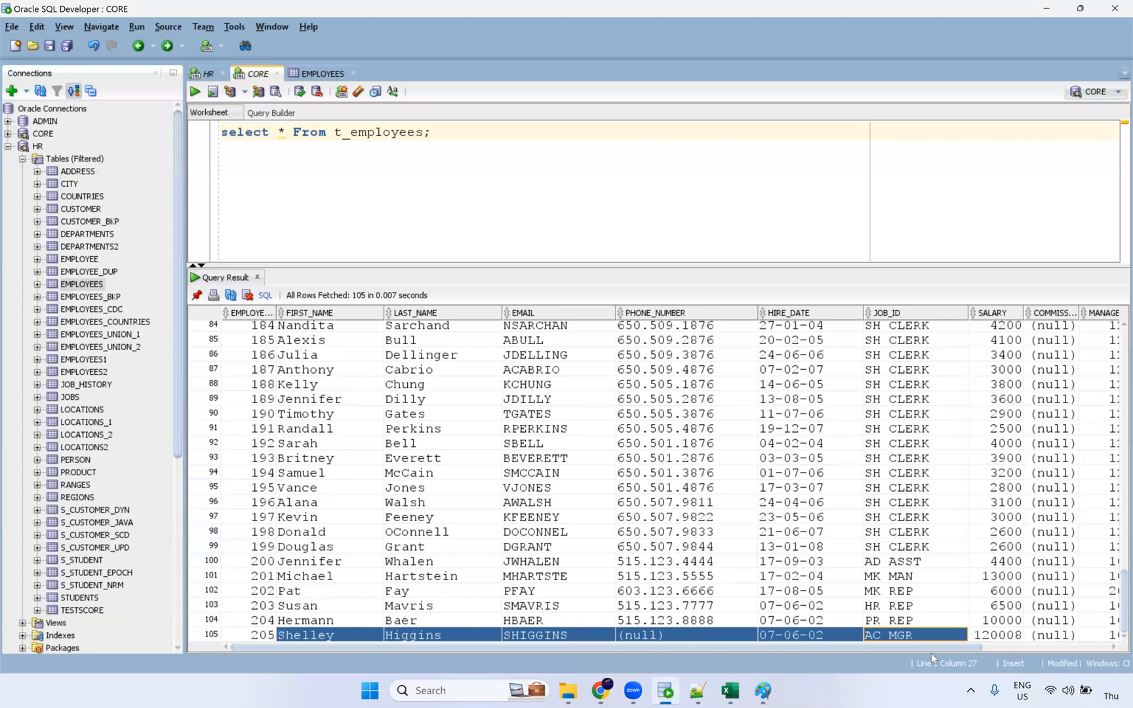
Step: Inspect the final t_employees rows 202 to 205, including the last row's null phone number
key("alt+Tab")
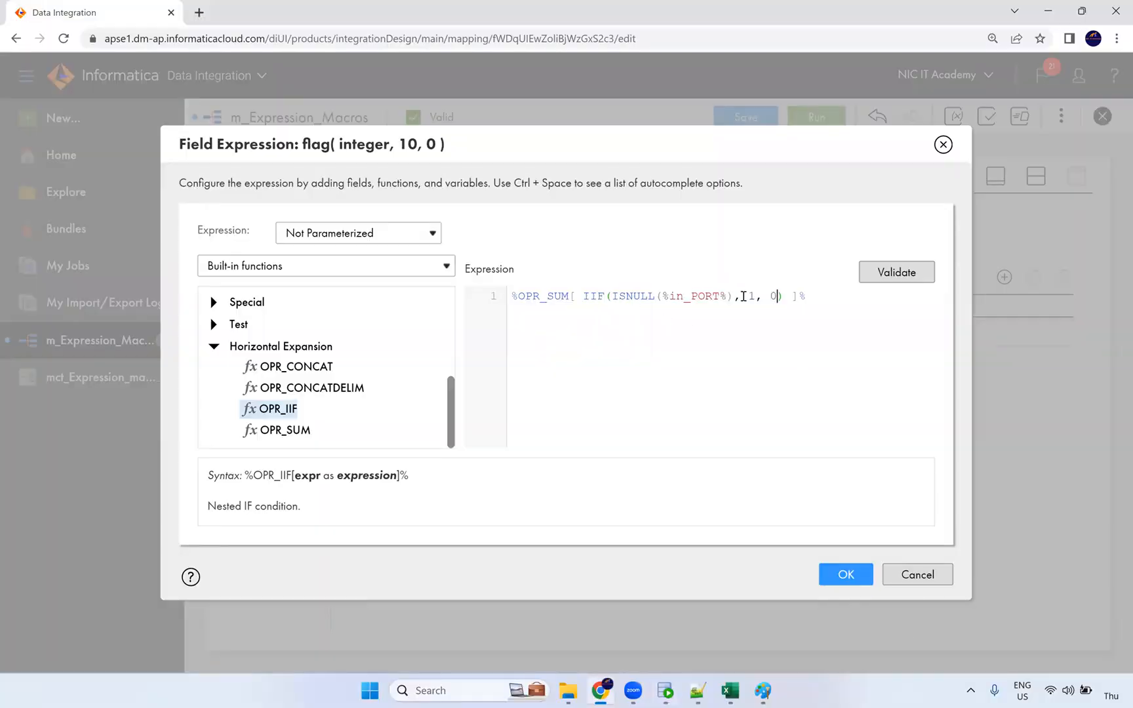
key("alt+Tab")
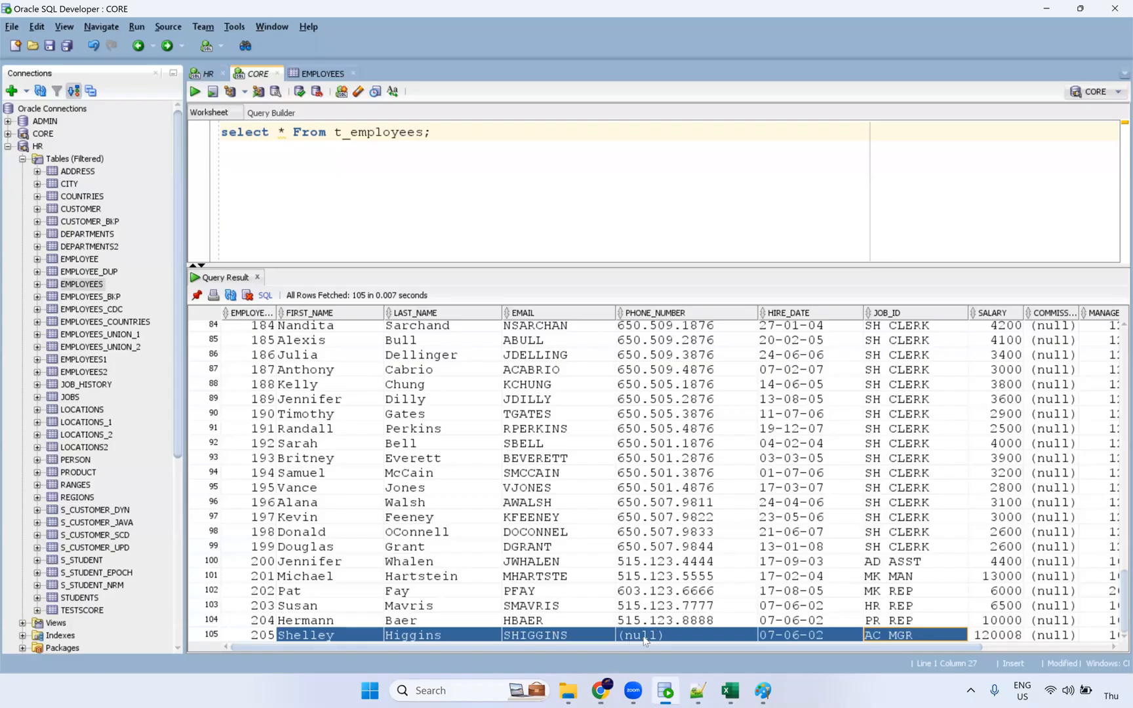
left_click(642, 635)
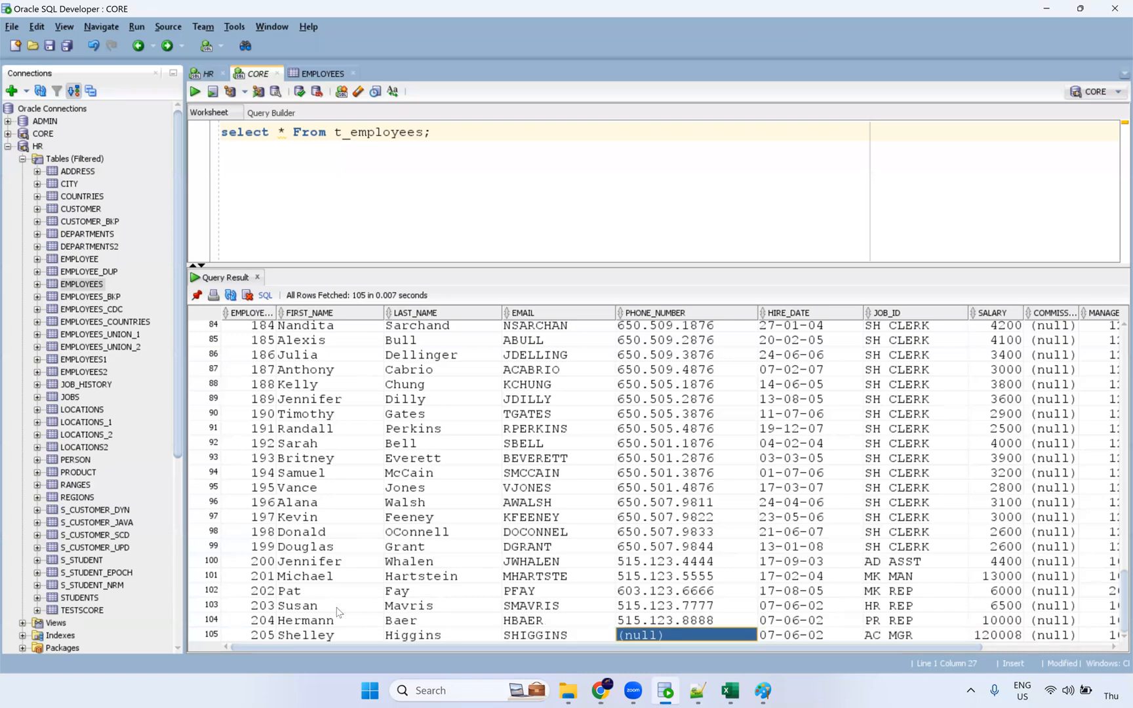
left_click_drag(278, 590, 942, 627)
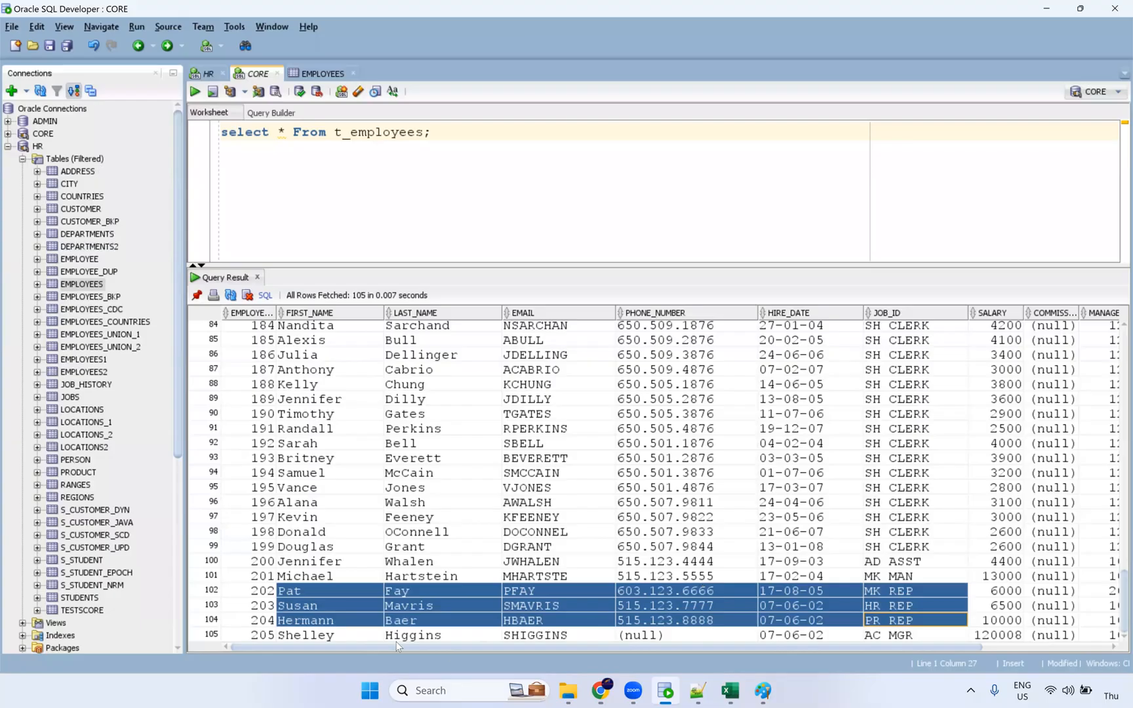
left_click(303, 639)
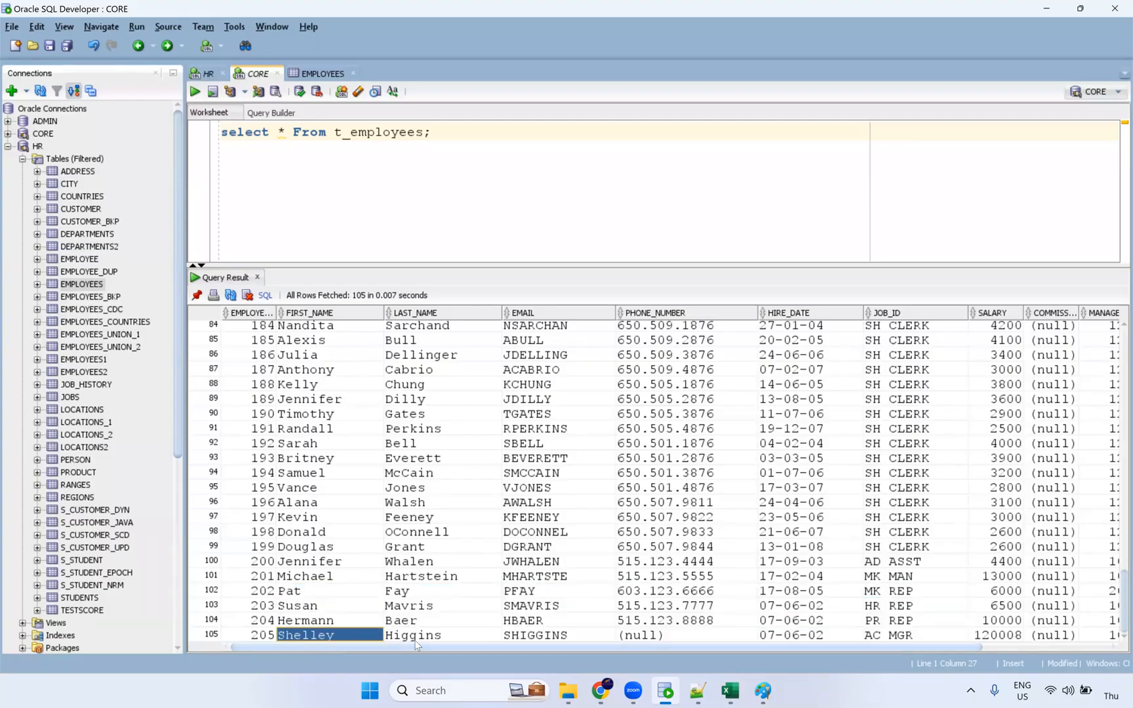
left_click(432, 636)
left_click(517, 636)
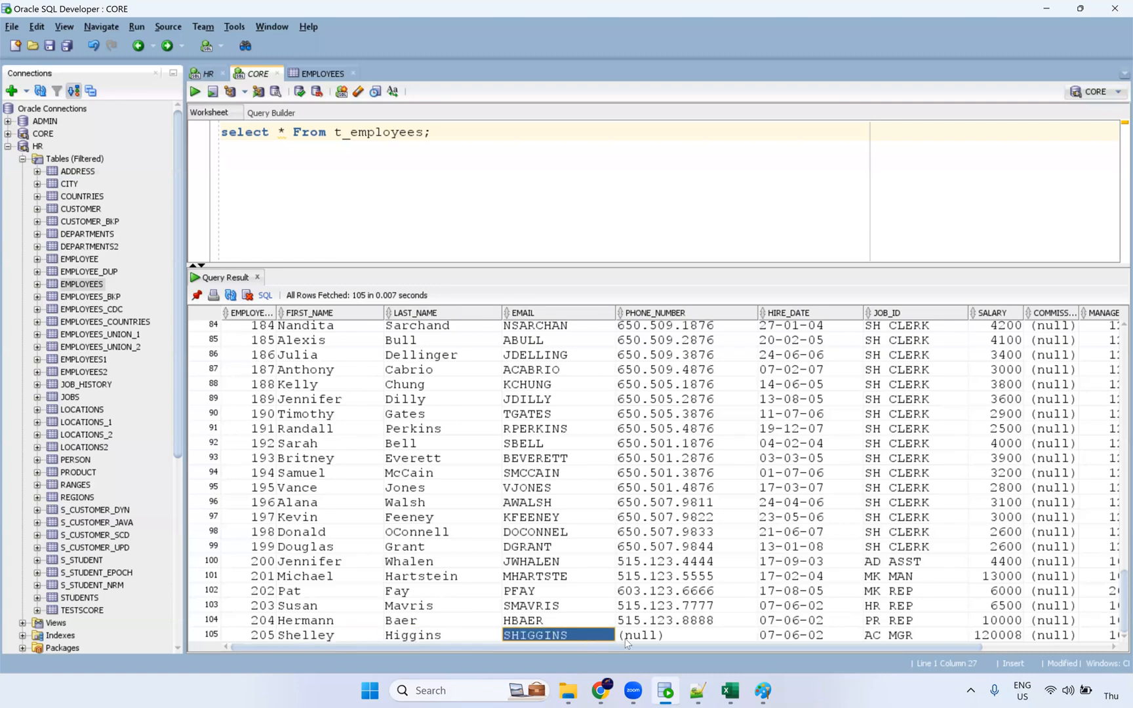
left_click(643, 637)
left_click(883, 639)
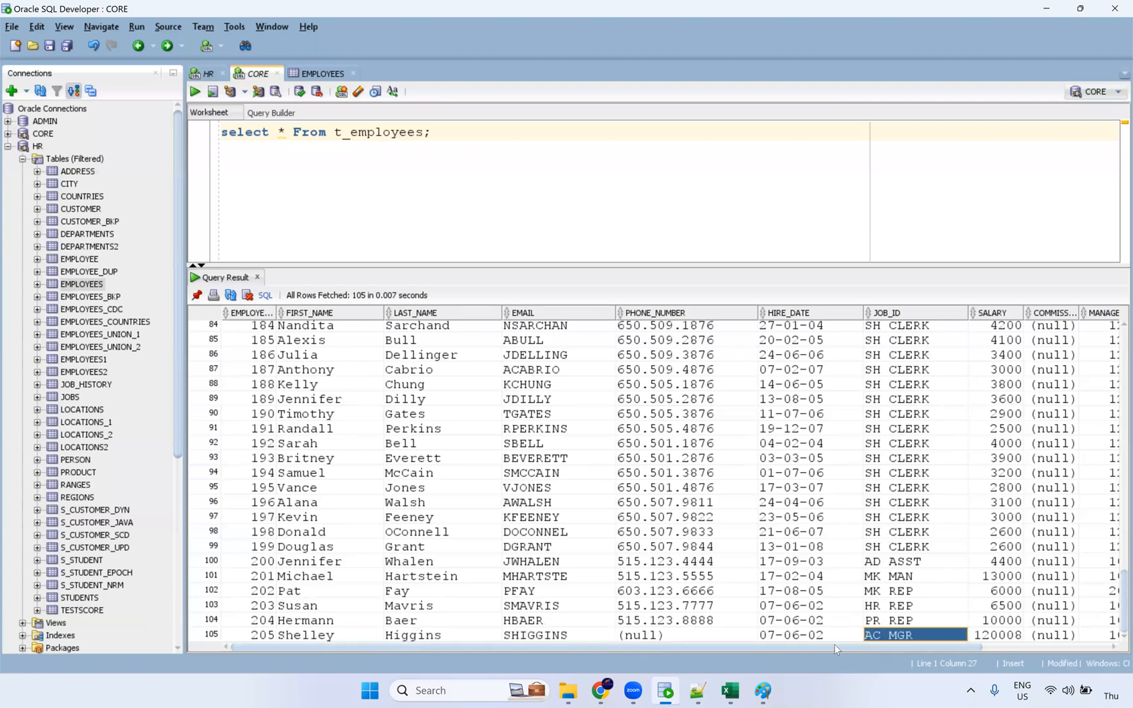
Step: Recheck employee 205's first name, missing phone and job id, then return to the flag expression
left_click(379, 639)
left_click(640, 638, "shift")
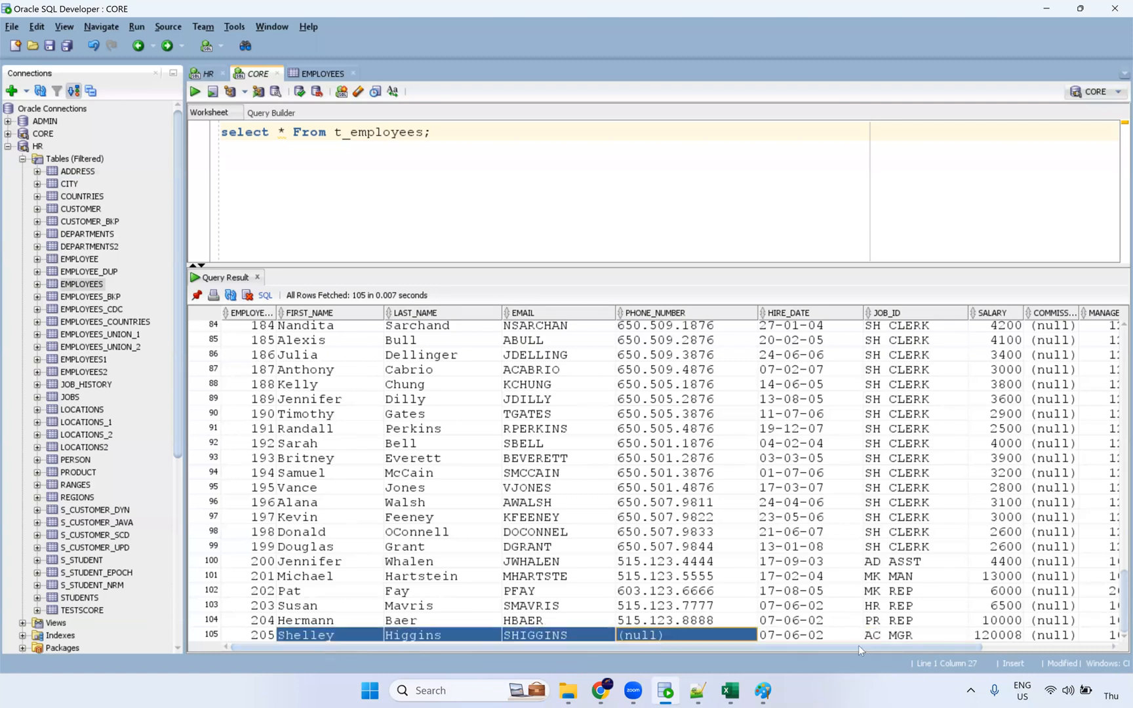
left_click(911, 638)
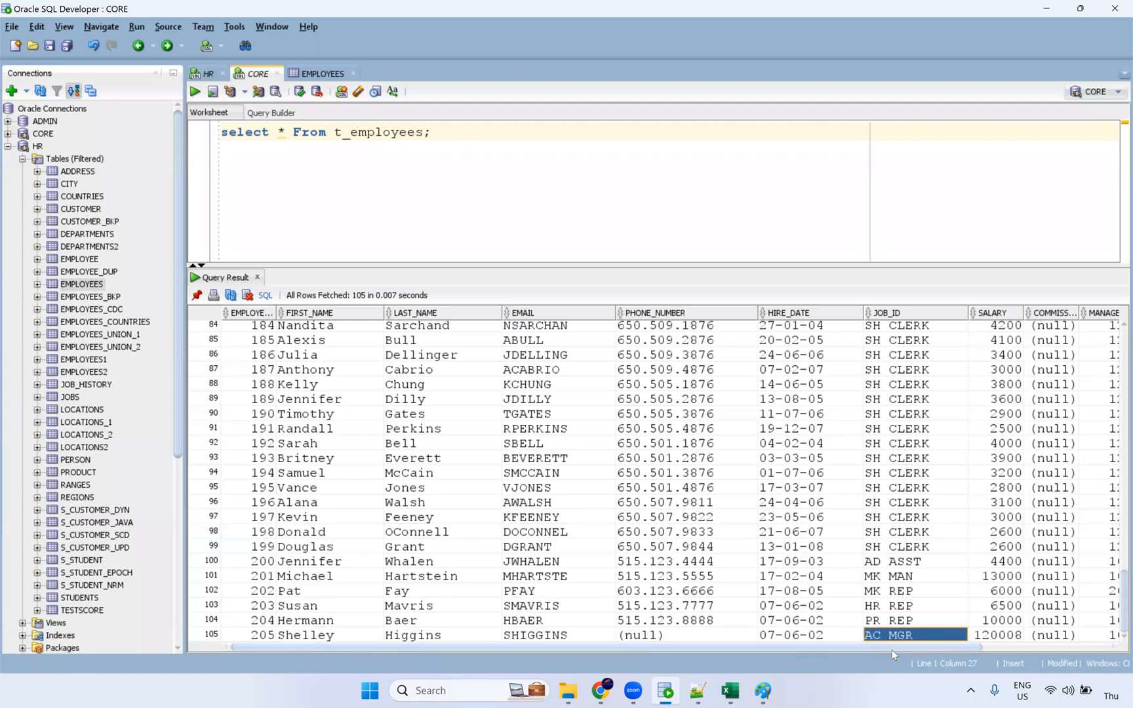
key("alt+Tab")
key("alt+Tab")
left_click(318, 639)
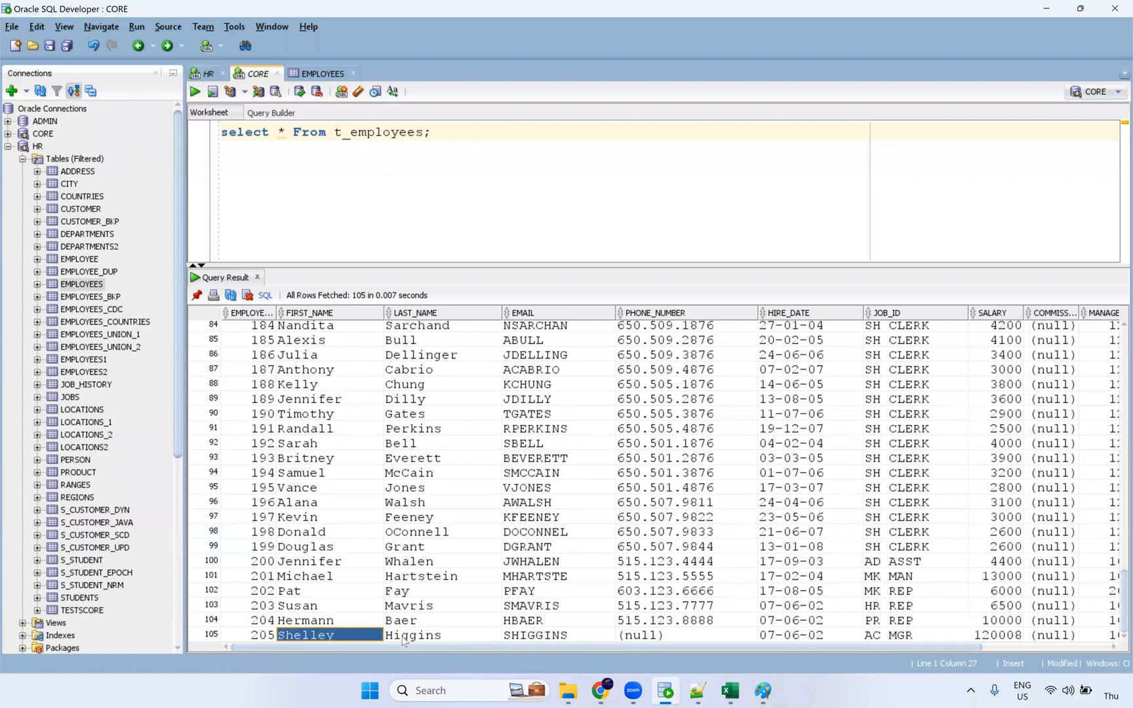
left_click(628, 638)
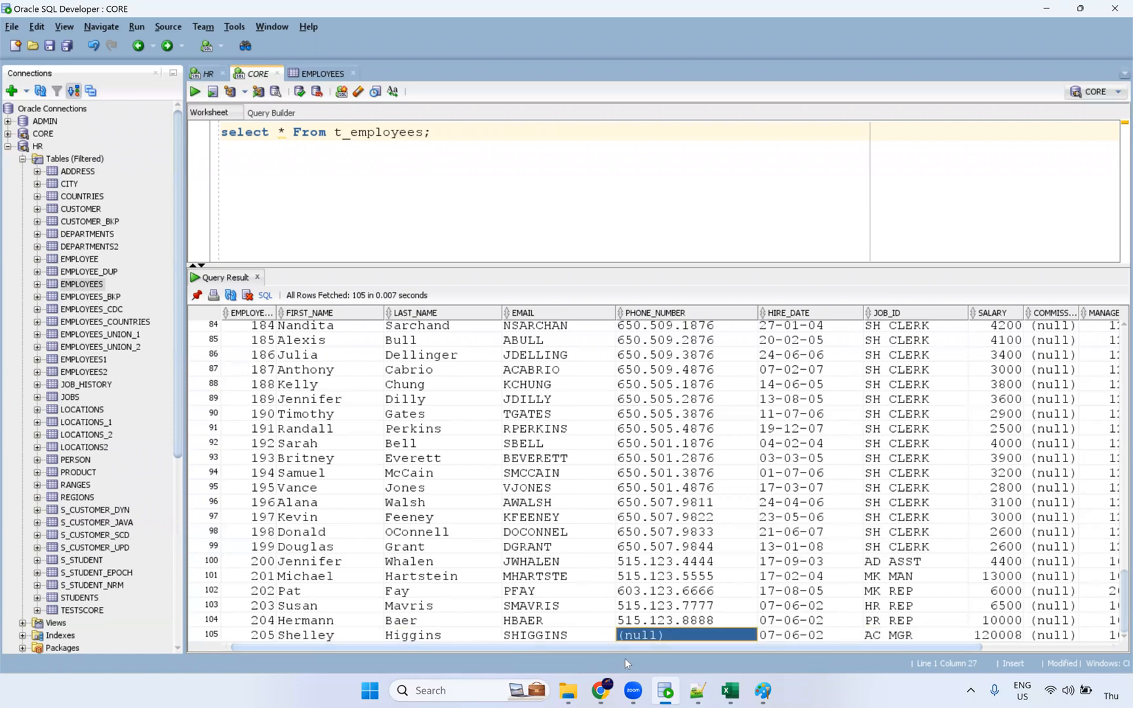
key("alt+Tab")
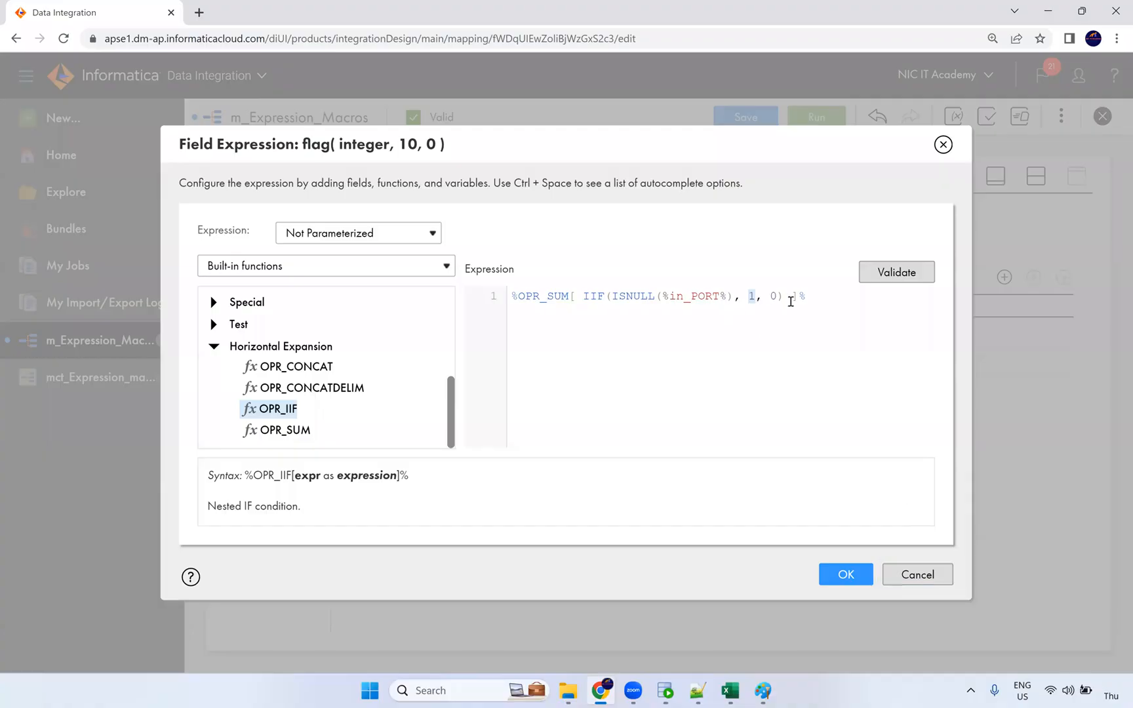
Step: Validate and accept the flag expression, then show the m_Expression_Macros canvas beside the properties
left_click(892, 282)
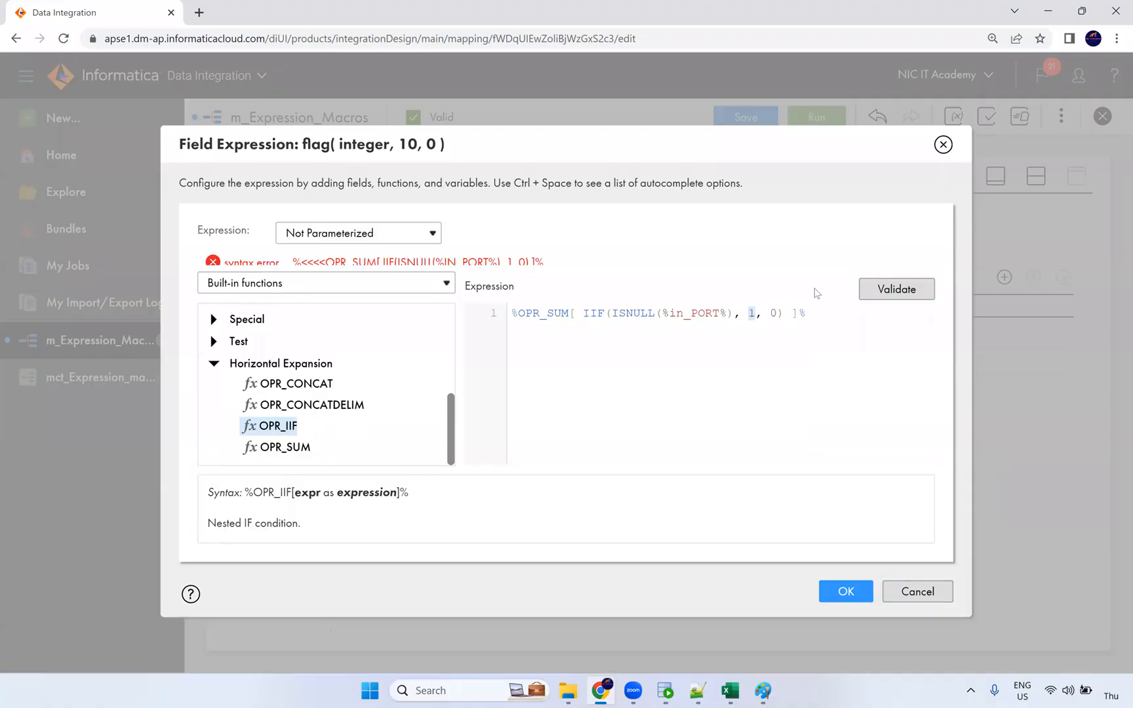
left_click(847, 600)
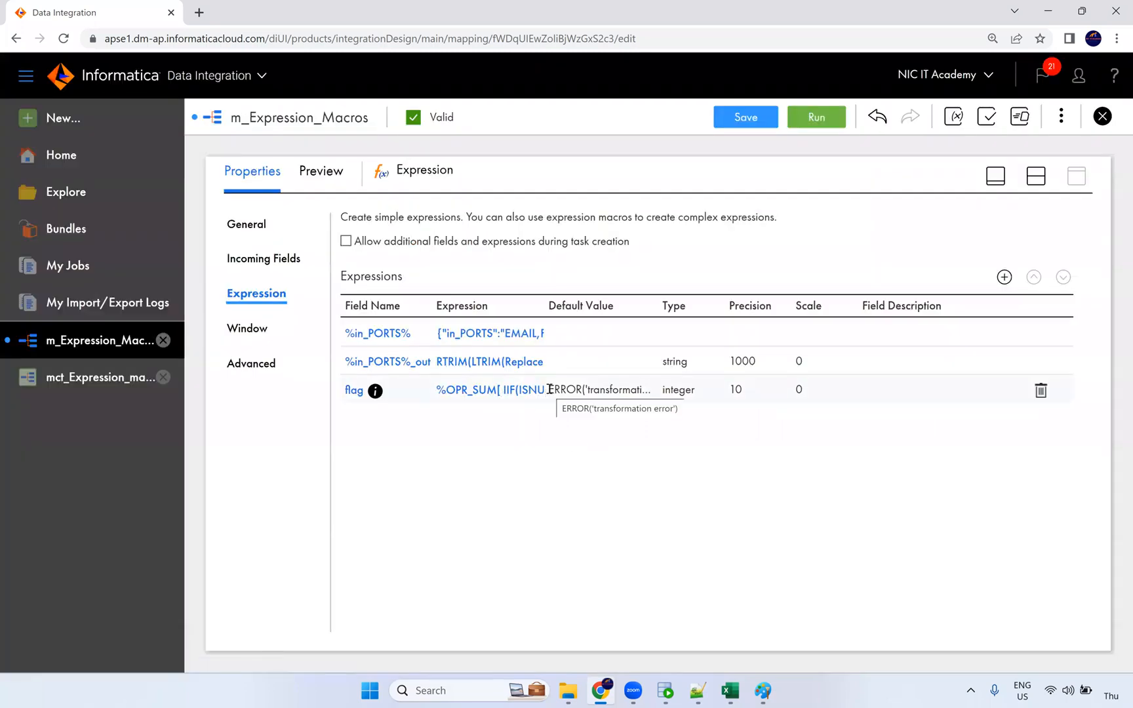
left_click(1033, 190)
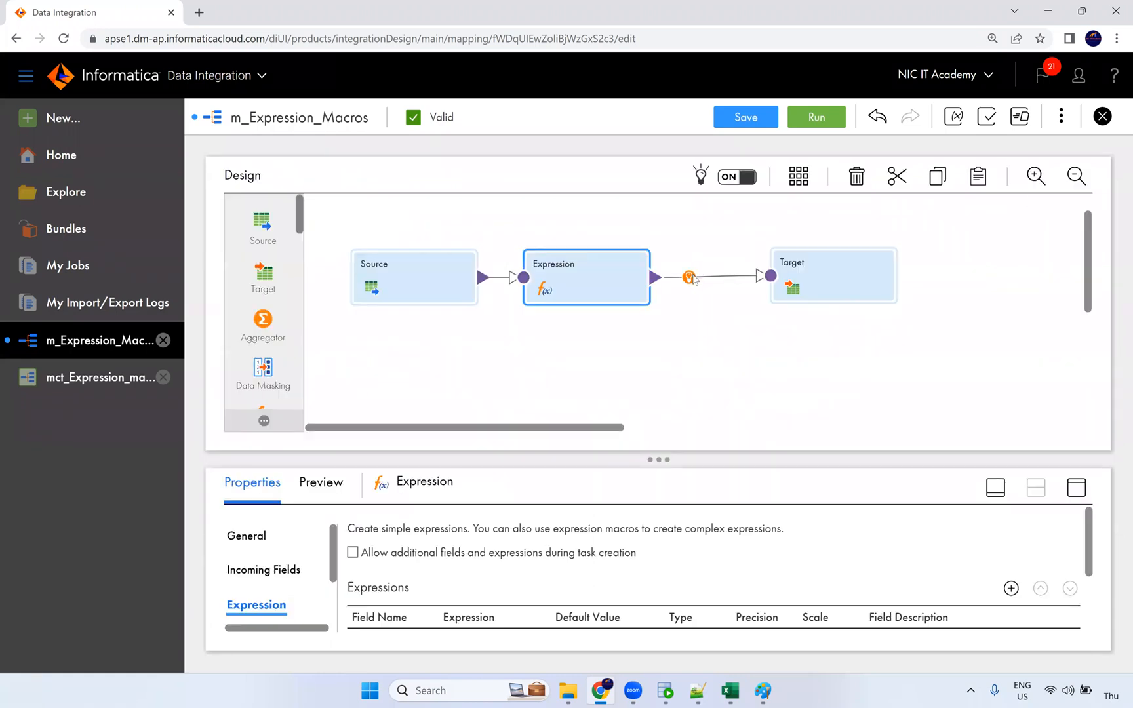
Step: Insert a Filter between Expression and Target and expand its properties panel
left_click(689, 277)
left_click(727, 338)
left_click_drag(607, 282, 777, 286)
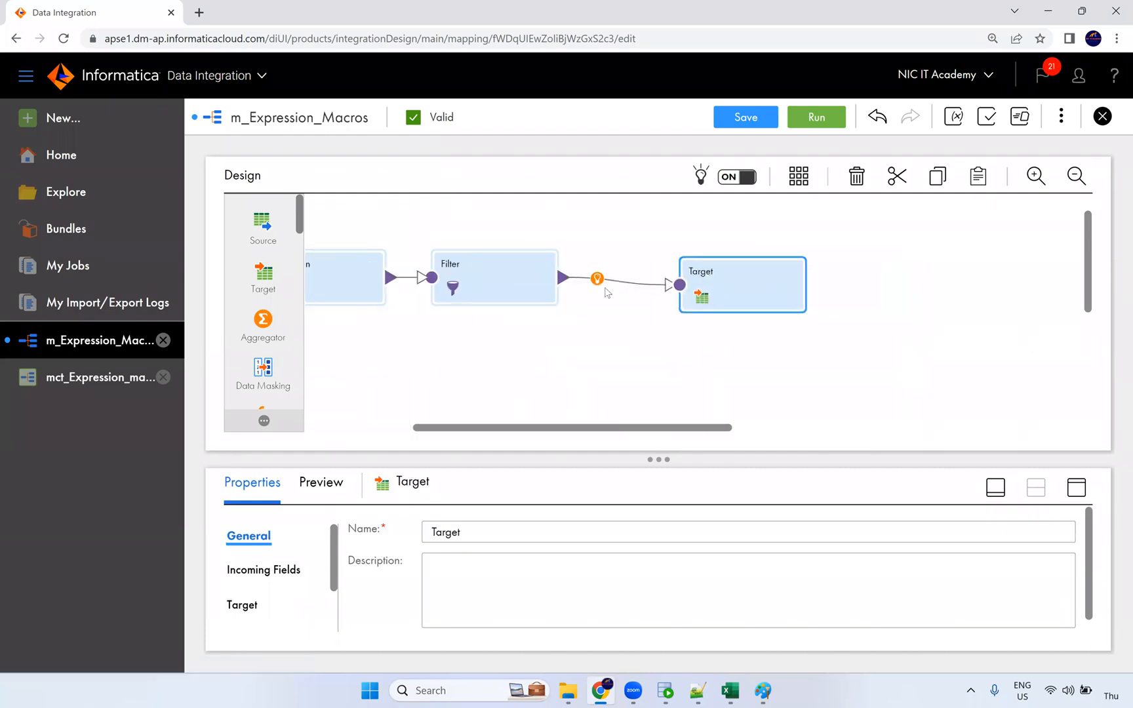
left_click(529, 286)
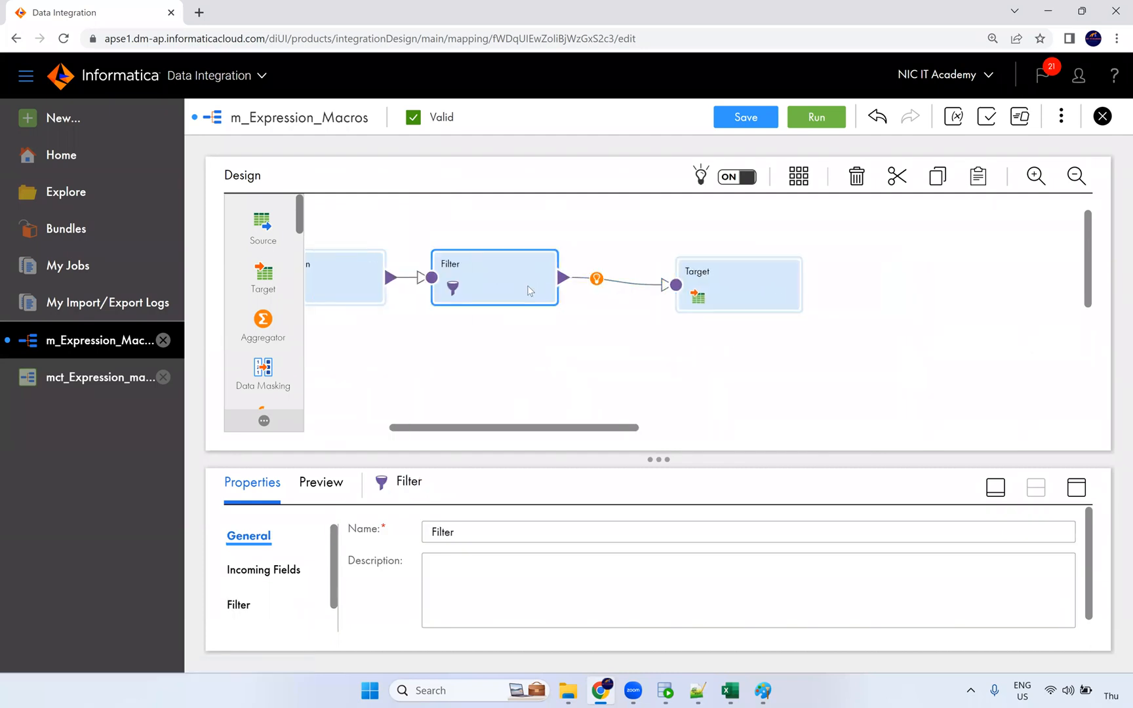
left_click(1077, 488)
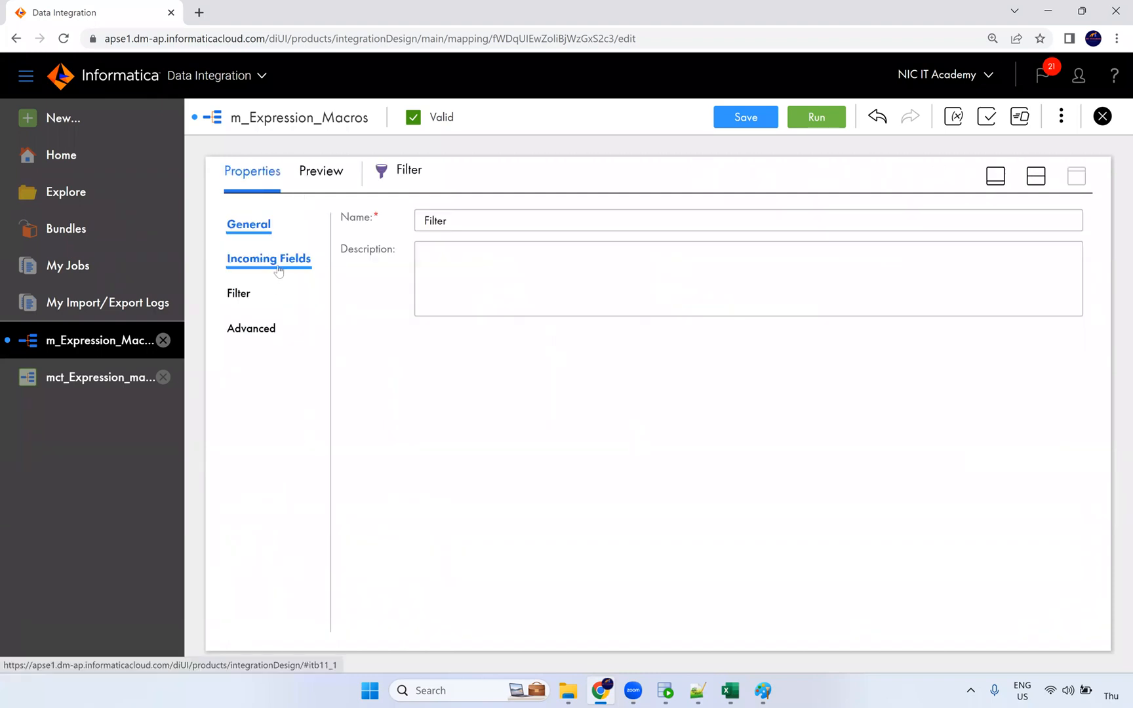
Step: Set an Advanced filter condition flag=0, validate it, and save the mapping
left_click(253, 288)
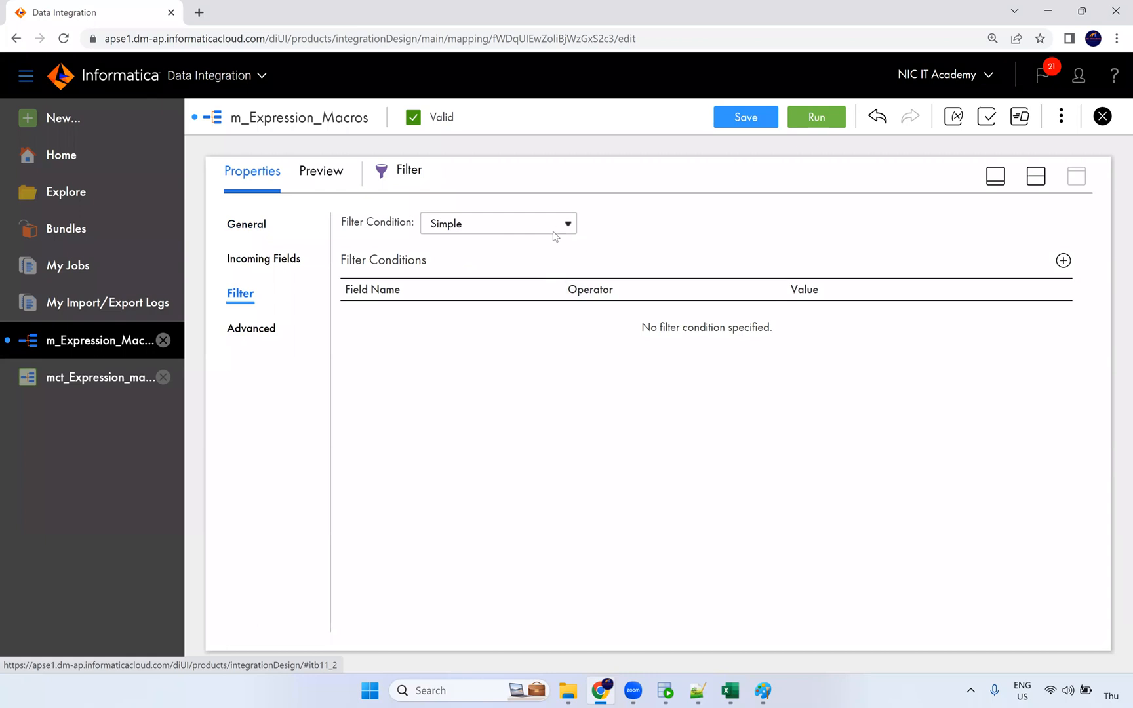
left_click(556, 234)
left_click(493, 260)
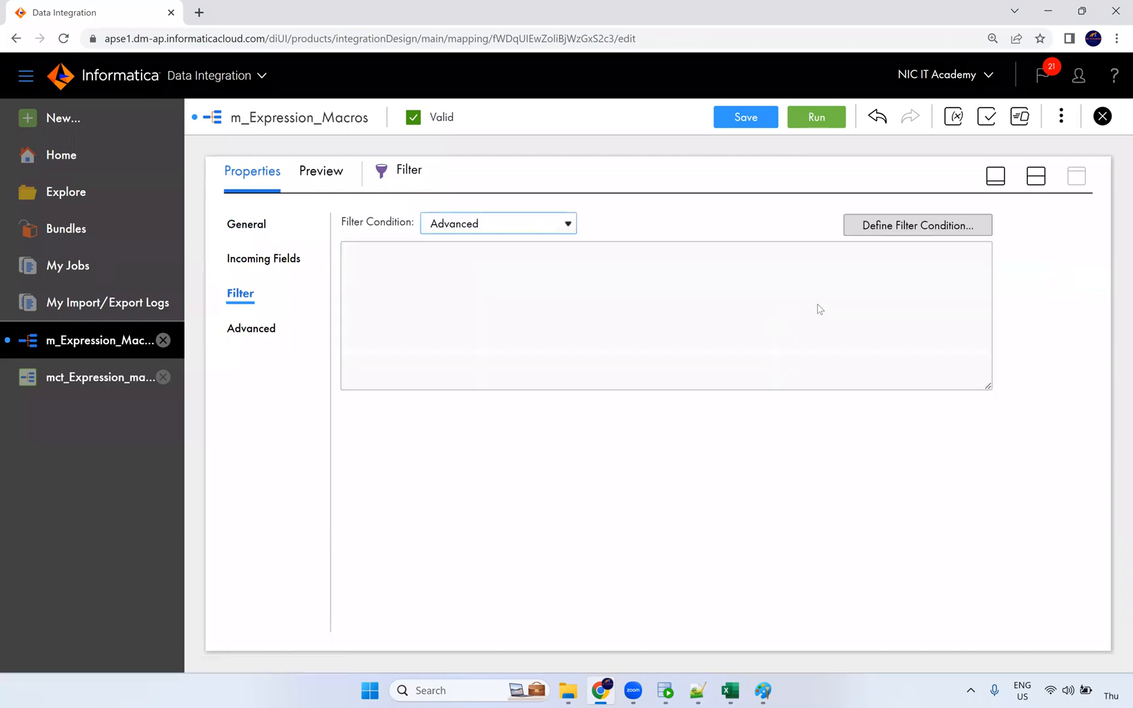
left_click(892, 229)
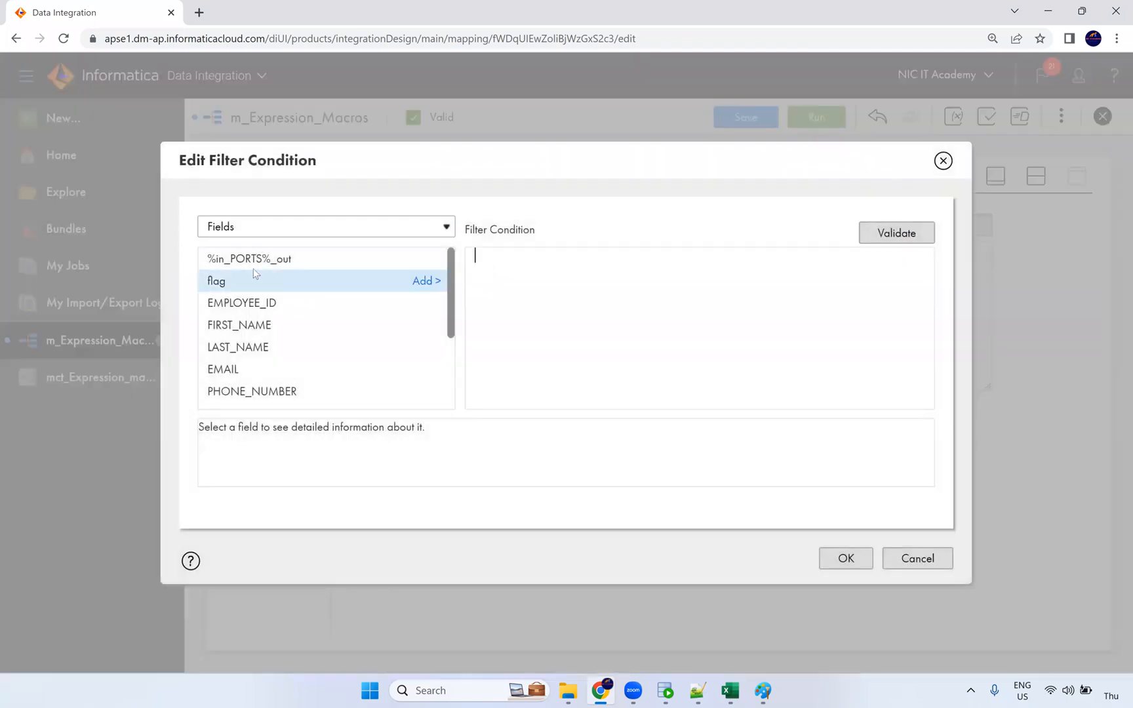
left_click(428, 283)
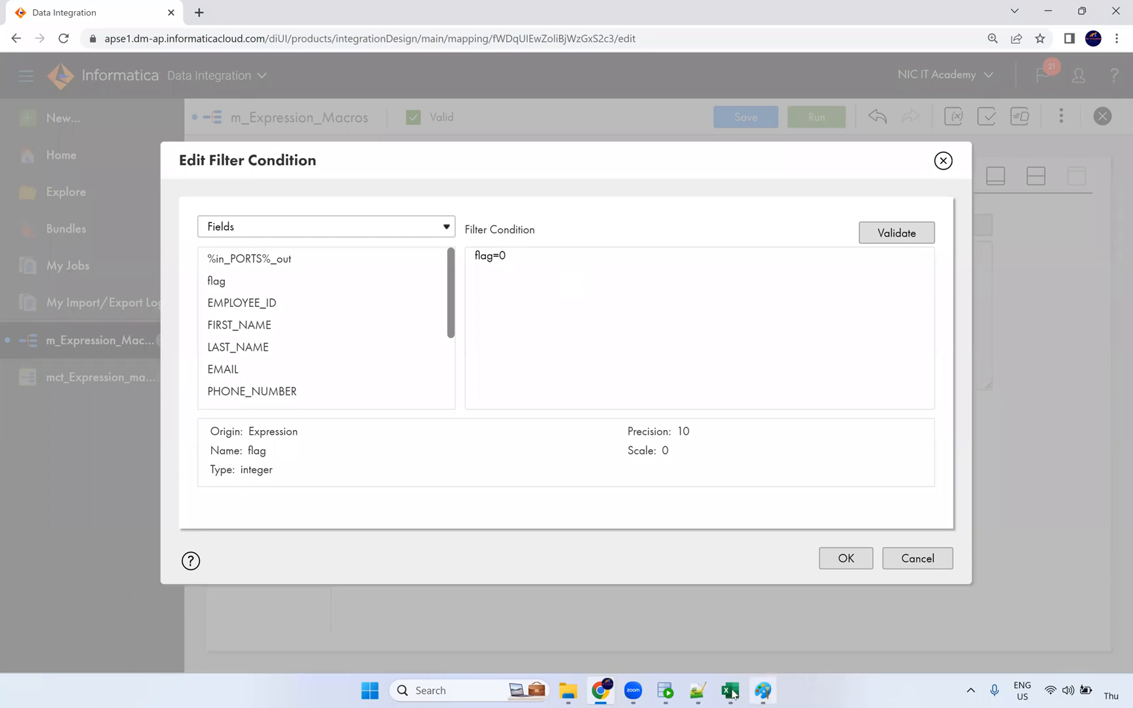
left_click(666, 690)
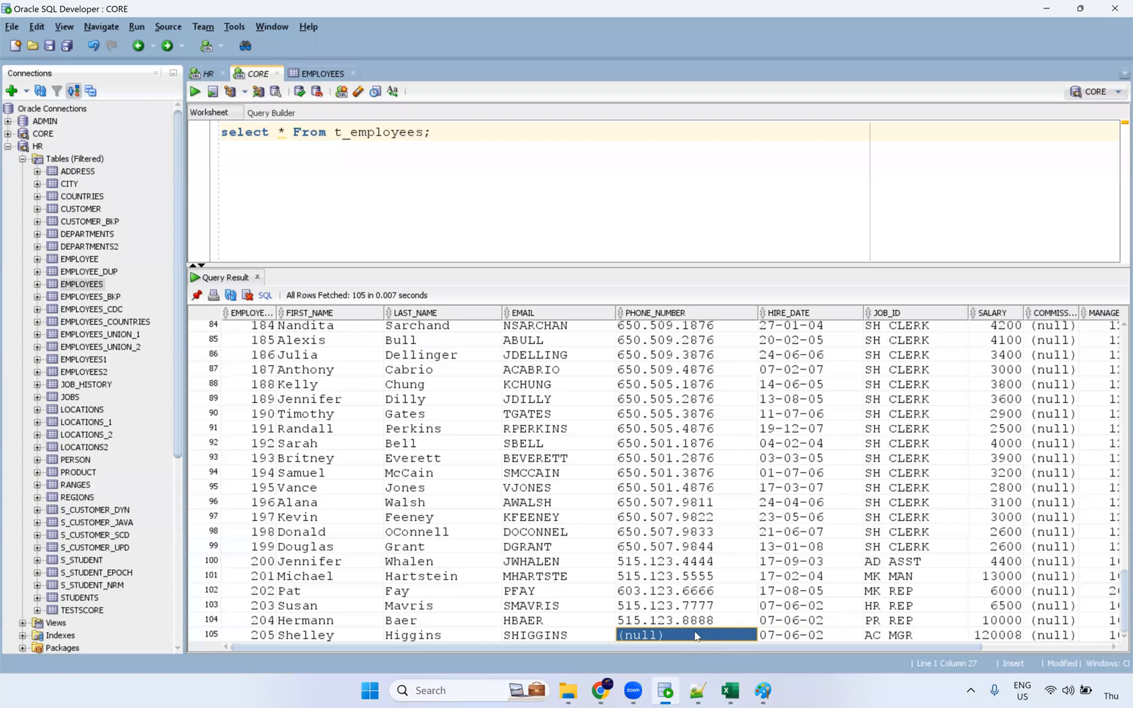
key("alt+Tab")
left_click(911, 236)
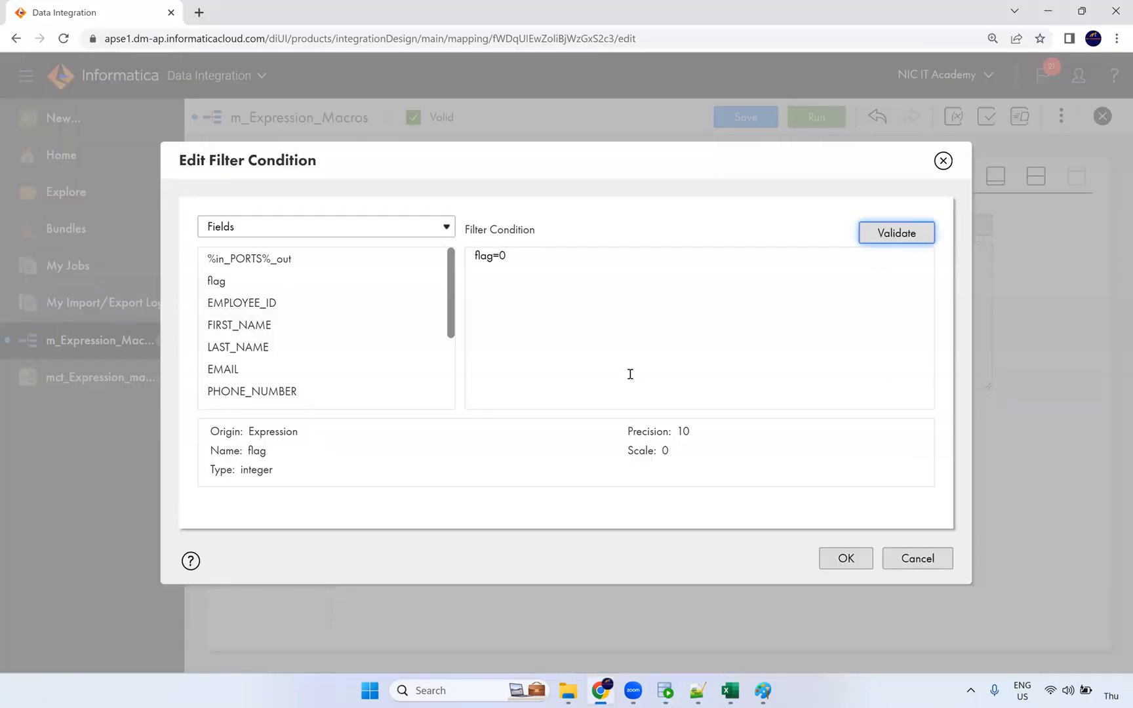
left_click(846, 558)
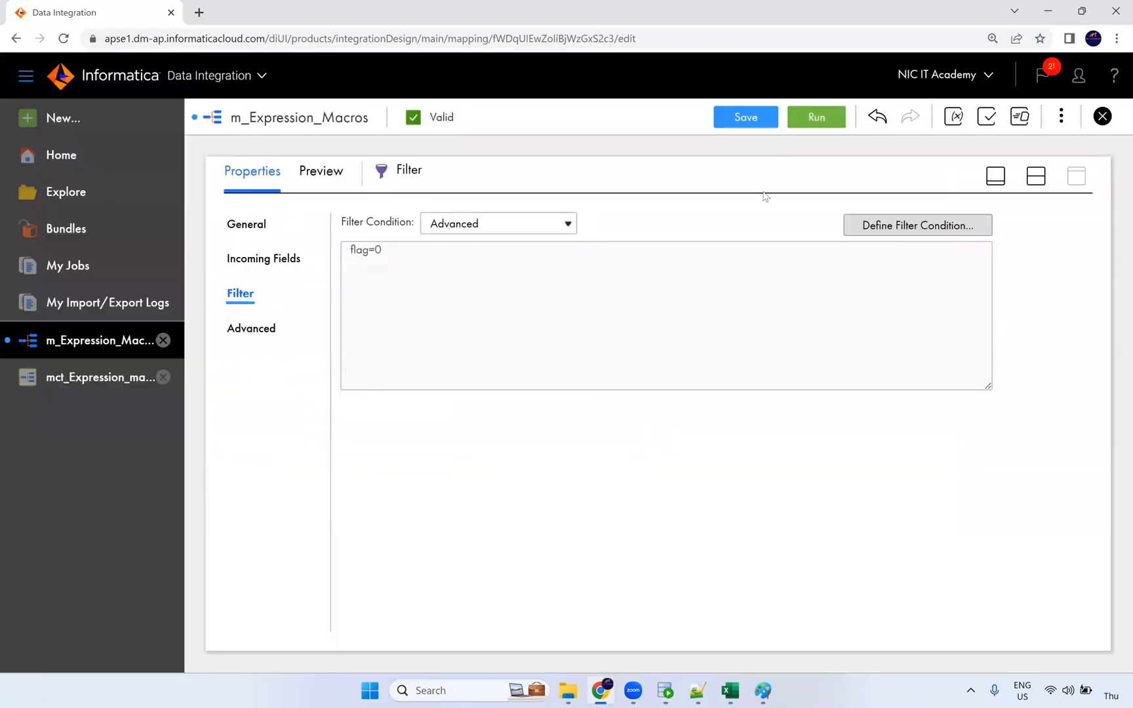
left_click(759, 119)
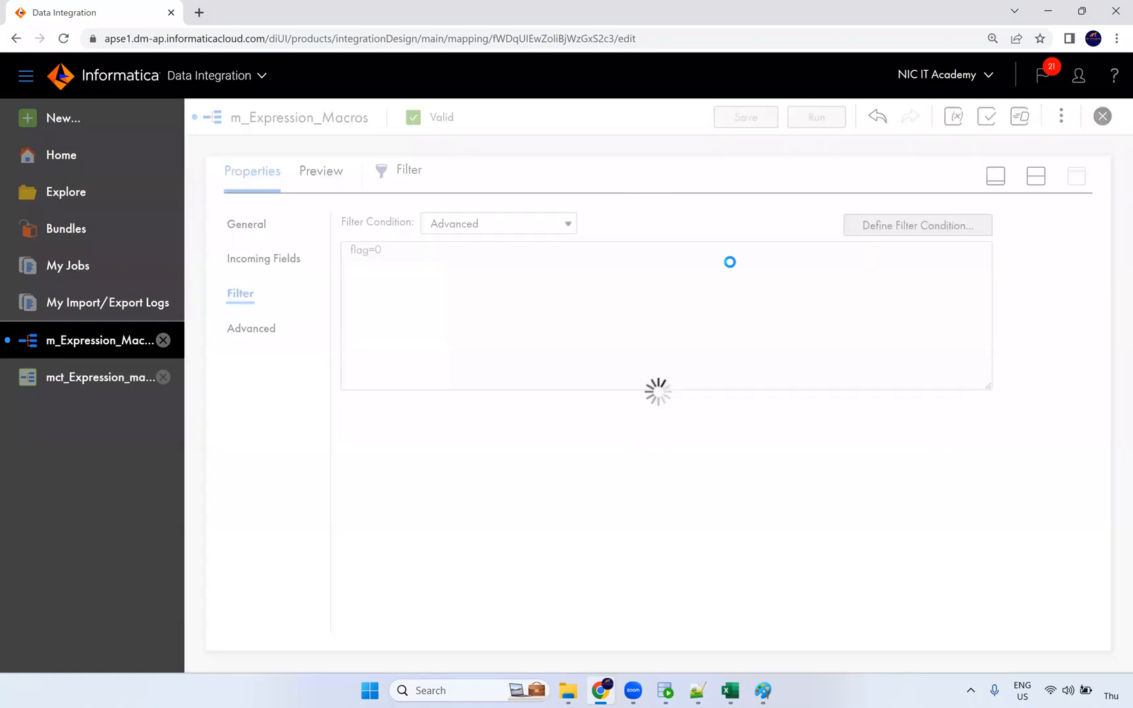
Step: Restart the mct_Expression_macros job whose first run processed 105 rows
left_click(665, 690)
left_click(608, 692)
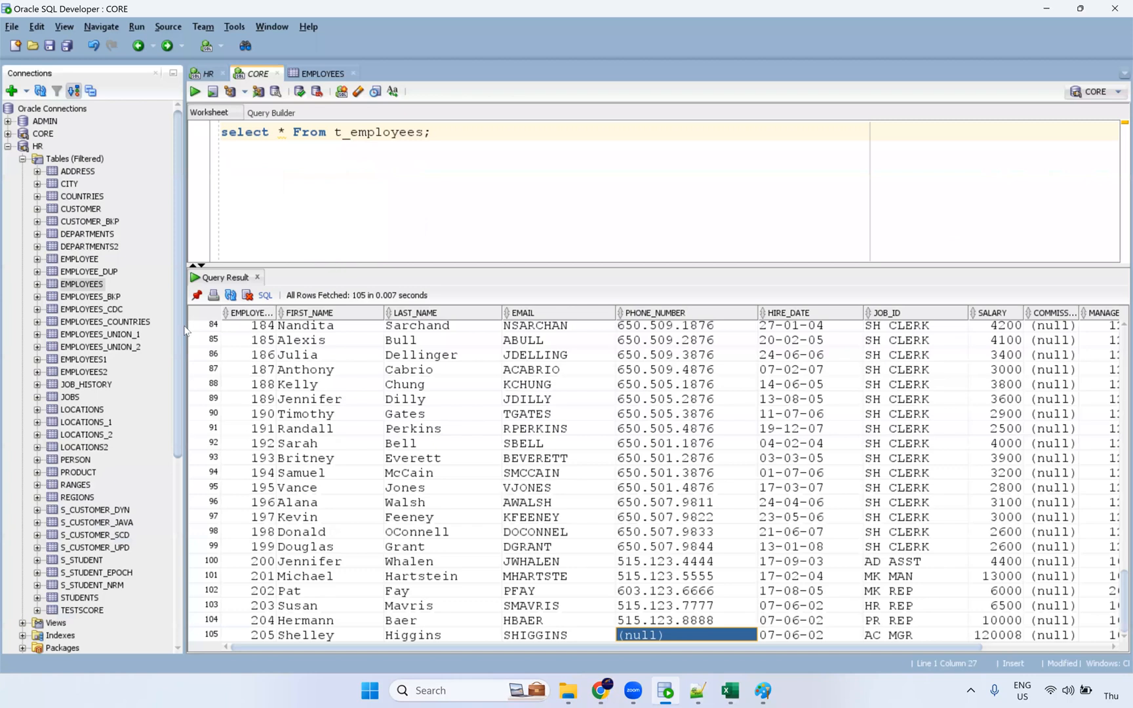
left_click(110, 370)
scroll(487, 426, "down", 3)
scroll(466, 392, "up", 3)
left_click(73, 265)
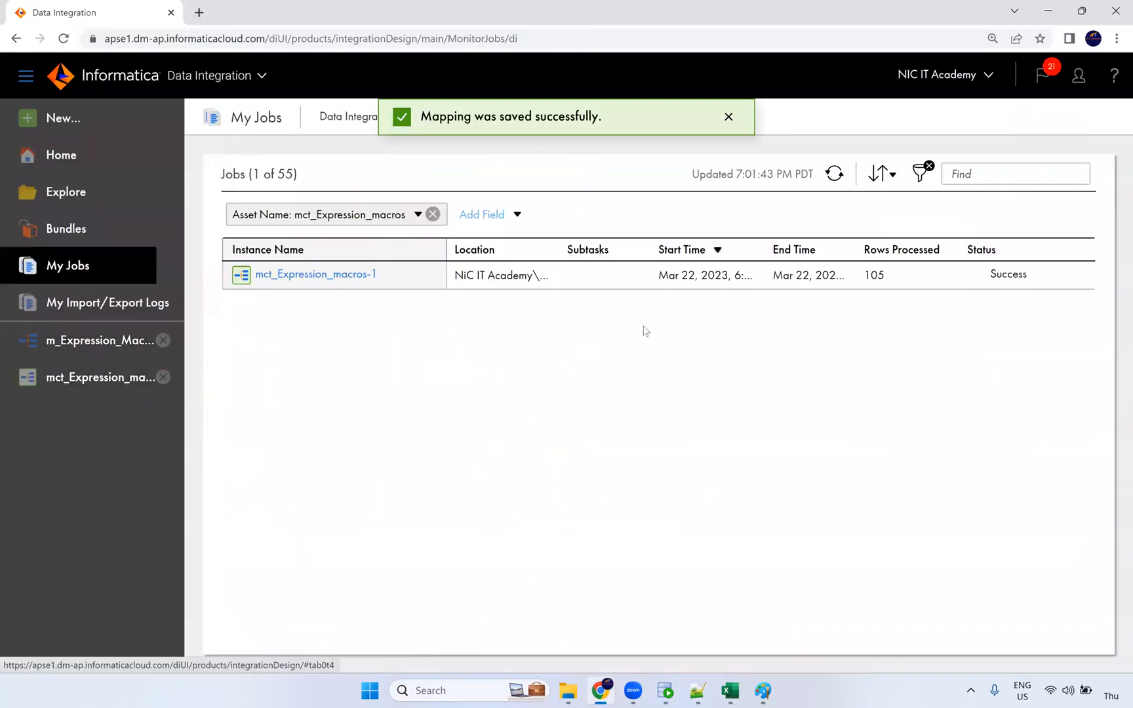
double_click(867, 277)
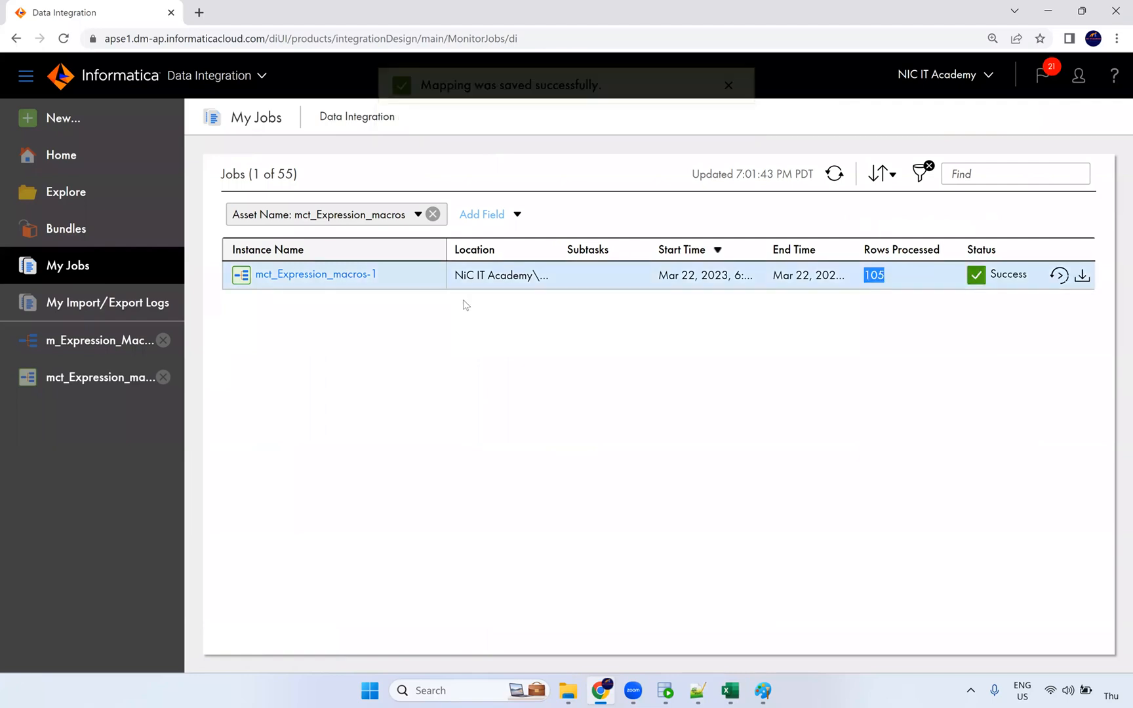
left_click(835, 173)
left_click(1059, 276)
left_click(645, 408)
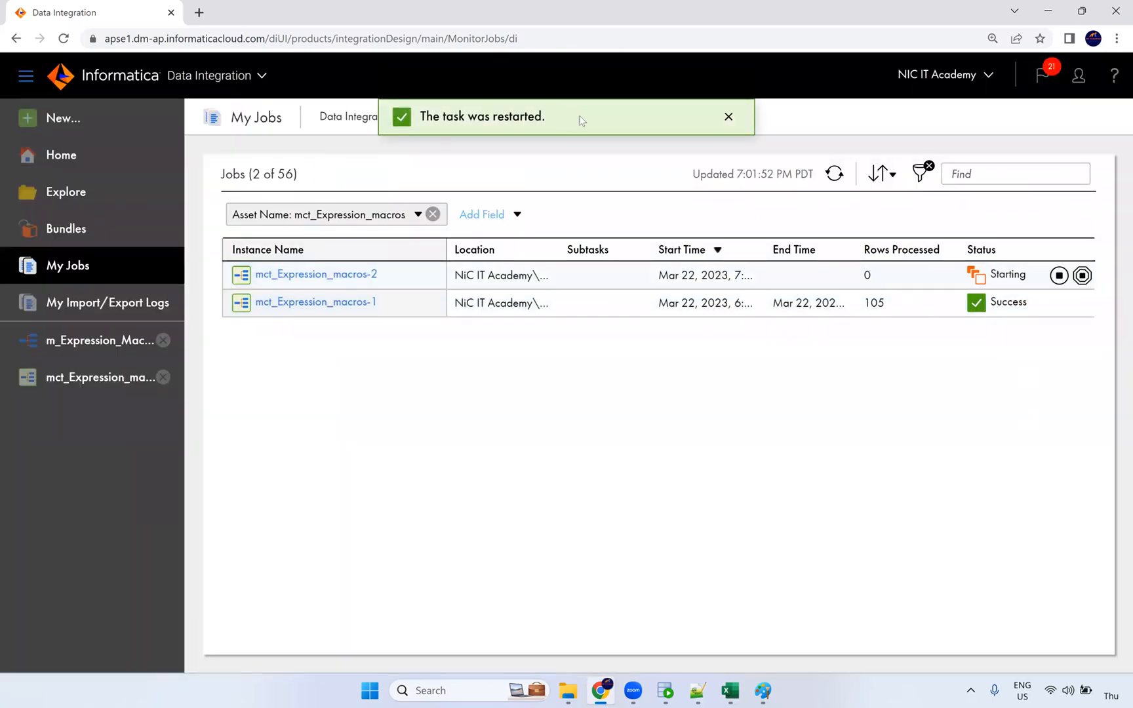
Step: Check the last employee row of t_employees in SQL Developer
left_click(665, 689)
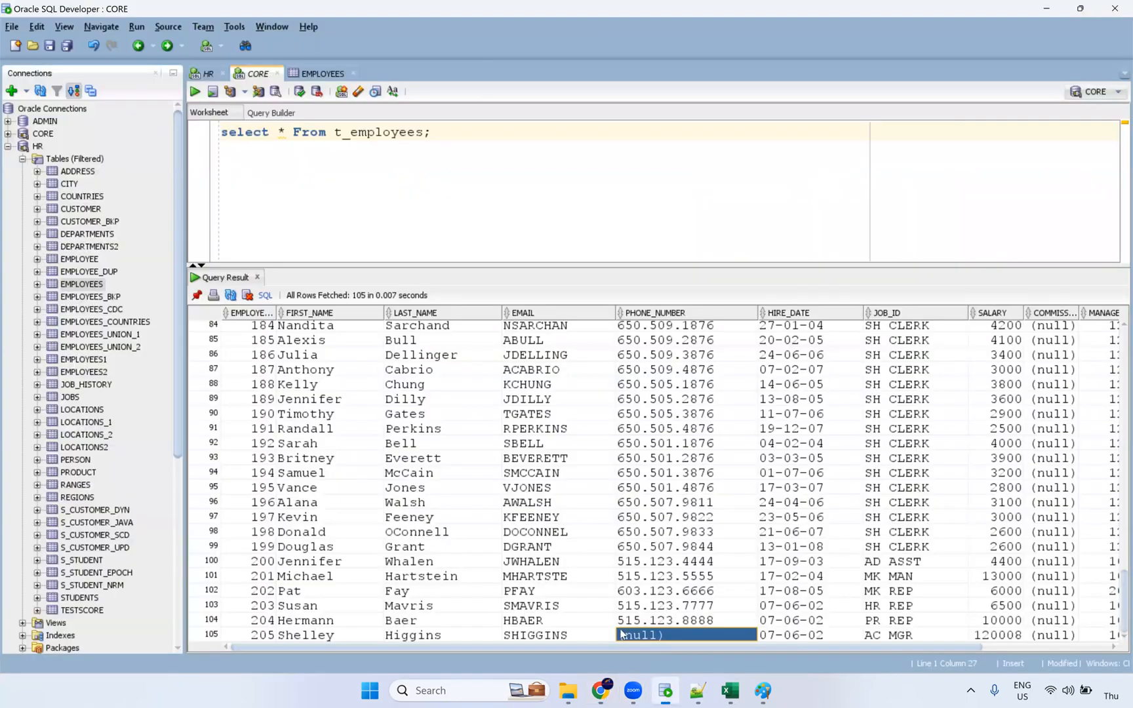
left_click_drag(325, 639, 695, 635)
scroll(416, 469, "up", 20)
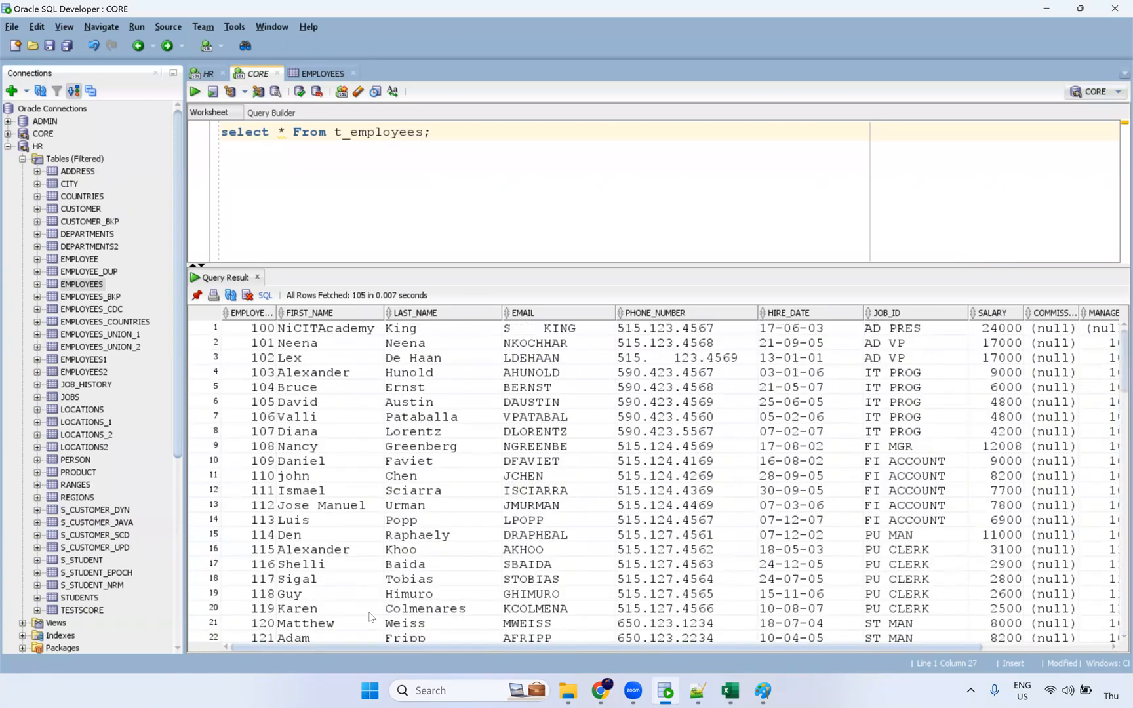
scroll(370, 617, "down", 20)
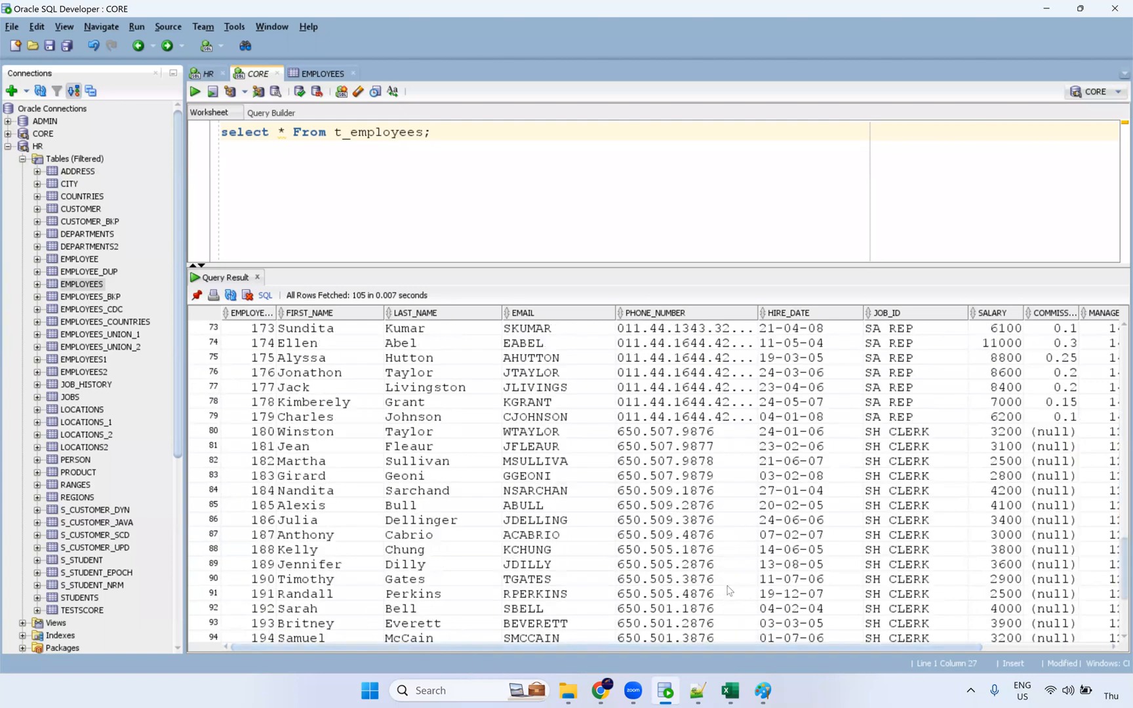
scroll(721, 593, "down", 4)
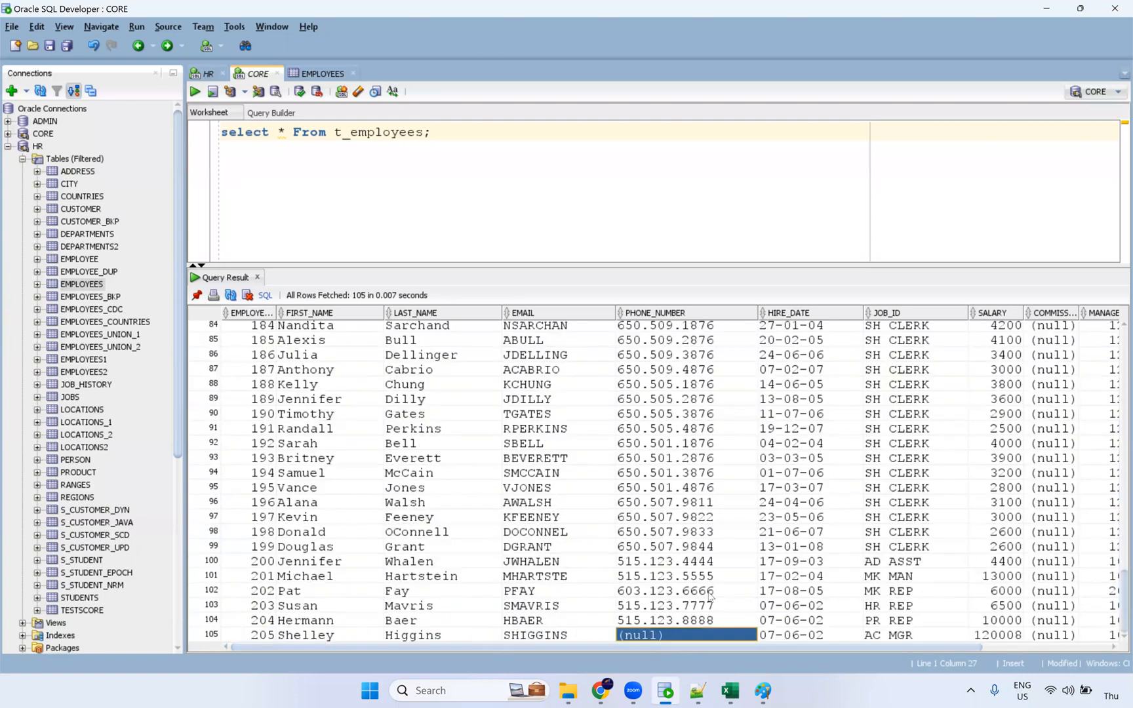
left_click(433, 634)
Step: Refresh the jobs and open the mct_Expression_macros-2 run, which processed 0 rows
key("alt+Tab")
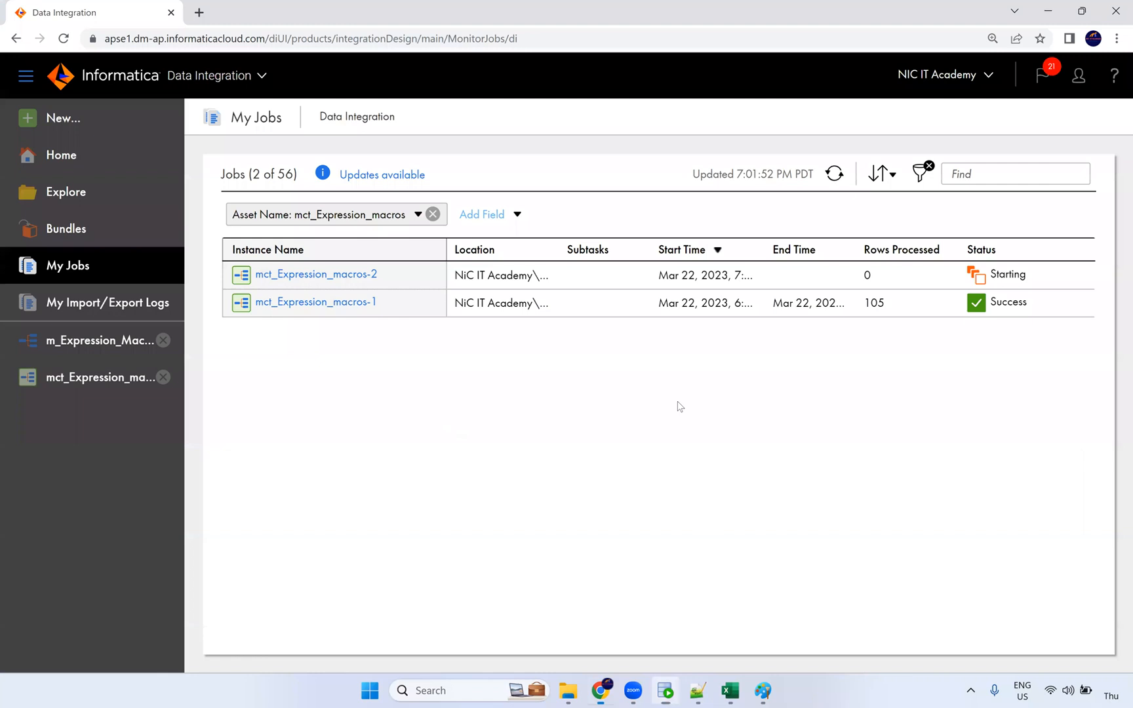
left_click(836, 175)
double_click(866, 276)
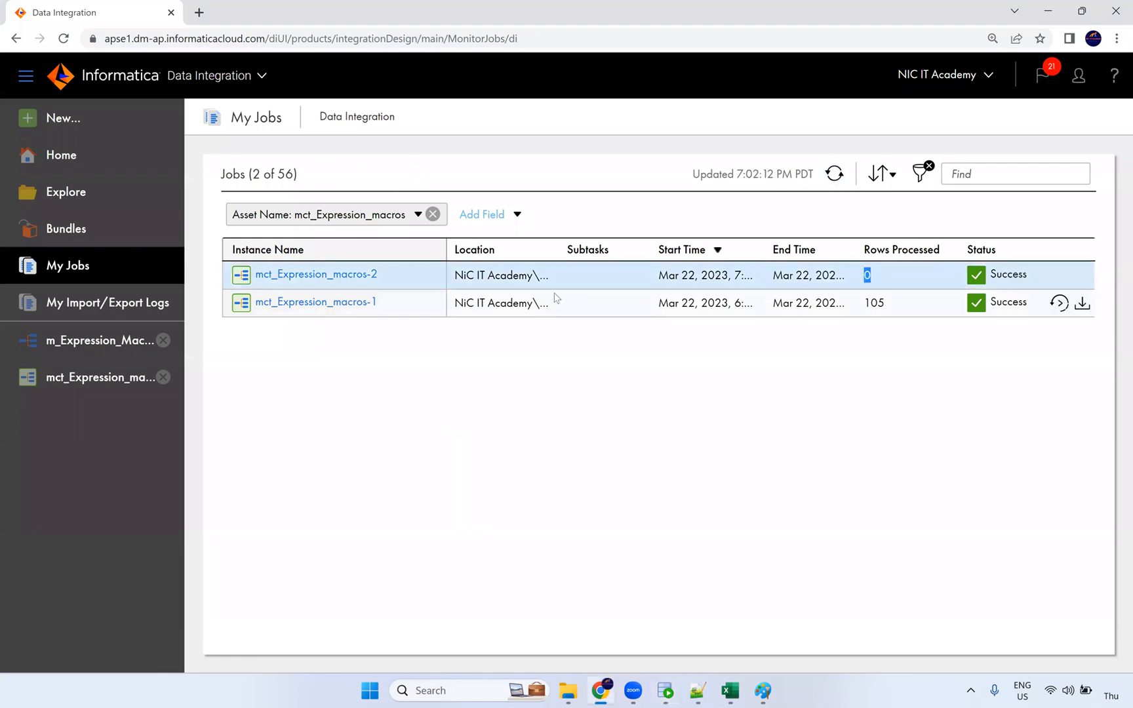
left_click(372, 275)
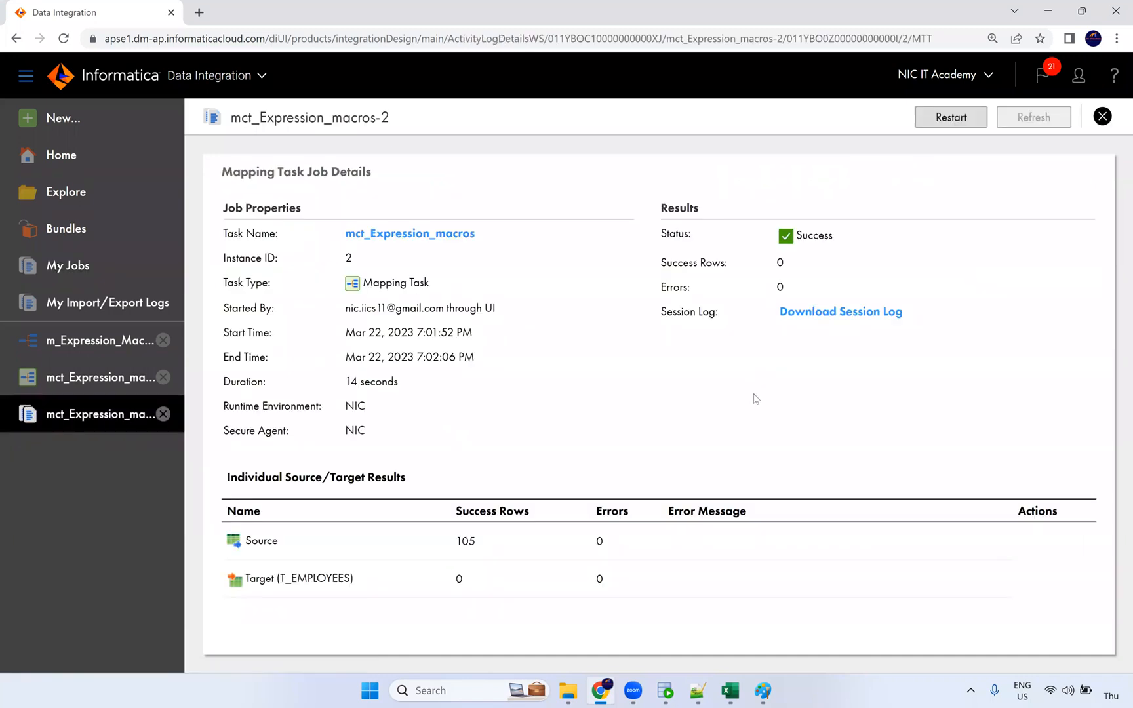
Step: Note the run's 105 source and 0 target rows, then show the Filter's flag=0 condition
double_click(459, 554)
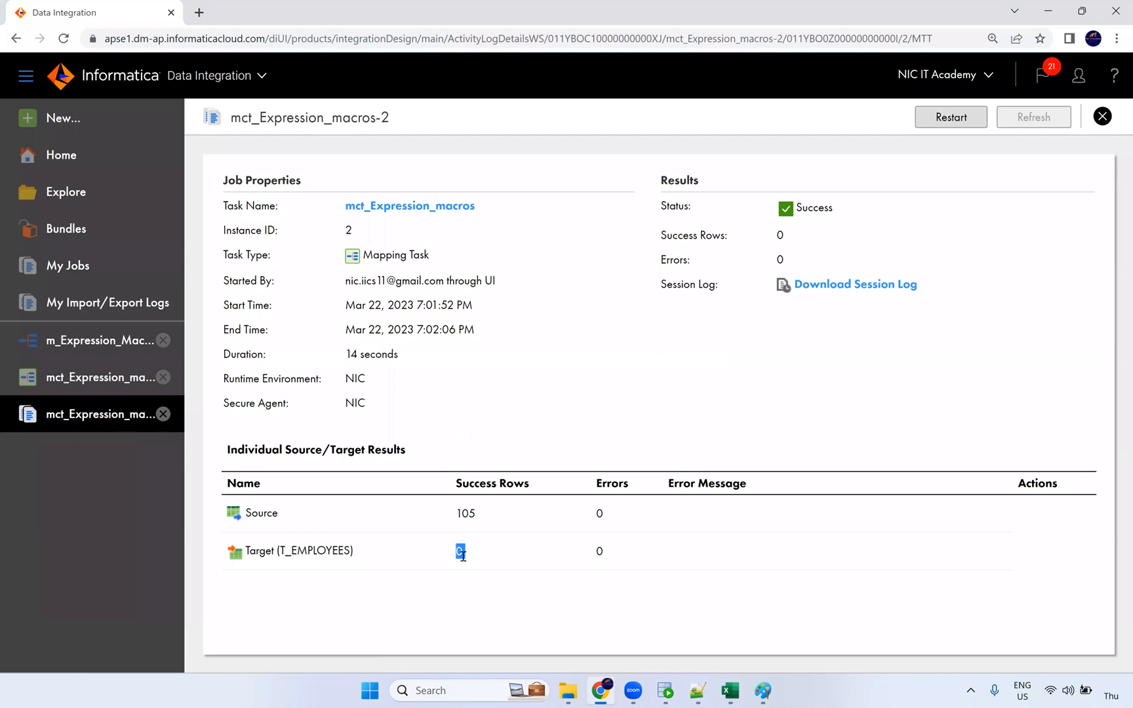
double_click(455, 522)
key("alt+Tab")
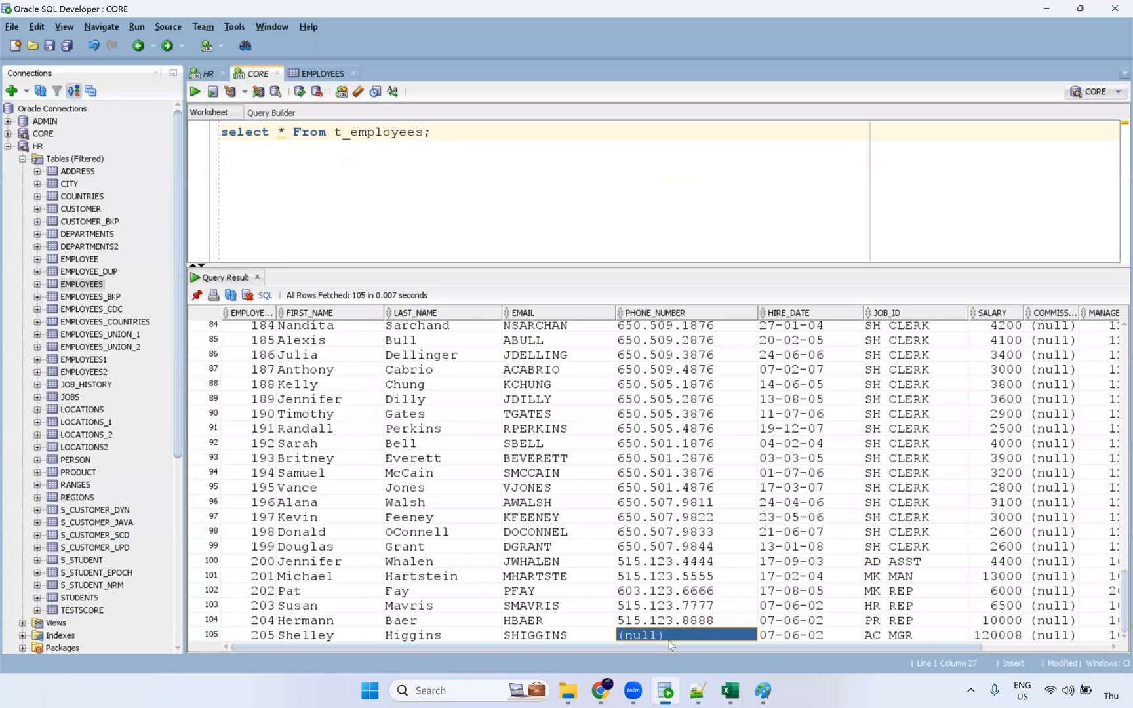
left_click(601, 690)
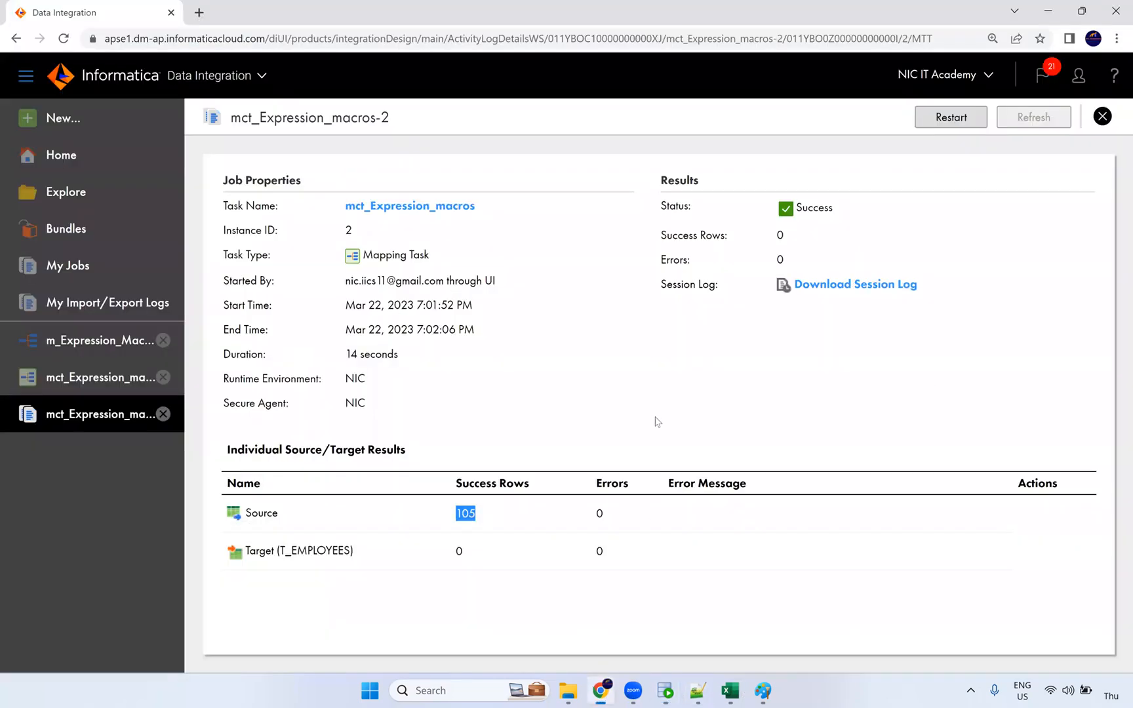
left_click(425, 212)
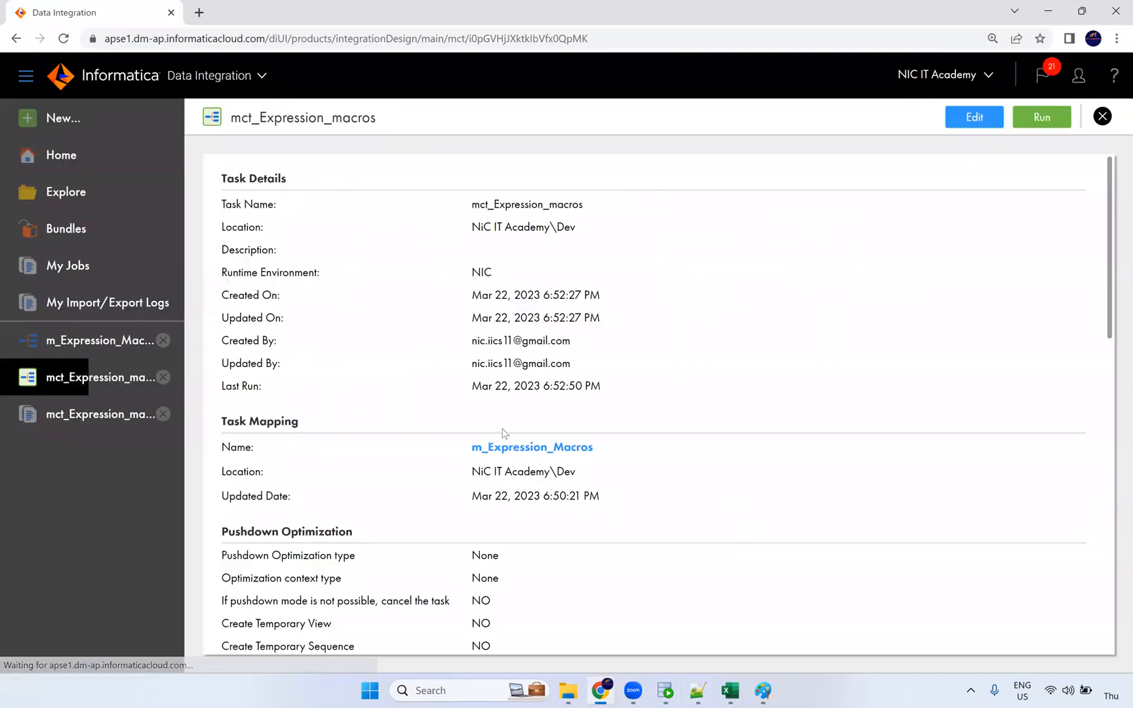
left_click(516, 450)
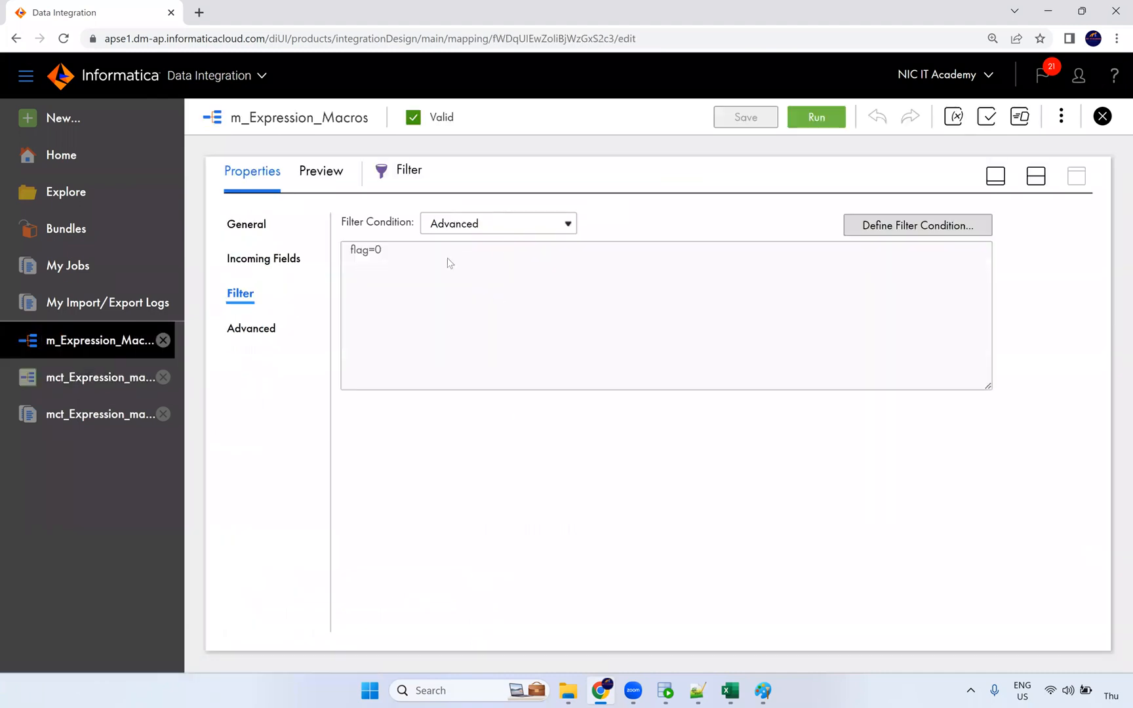
triple_click(350, 259)
Step: Reopen the Expression step's flag expression, close it unchanged, and save m_Expression_Macros
left_click(1037, 176)
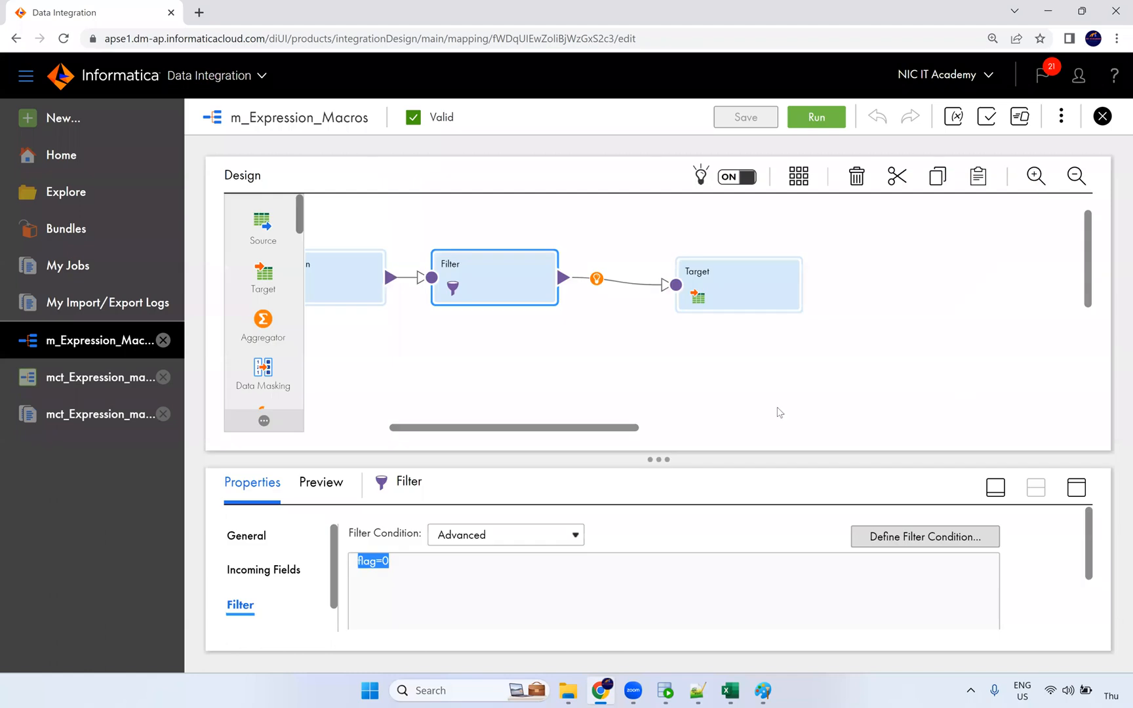
left_click_drag(486, 427, 402, 428)
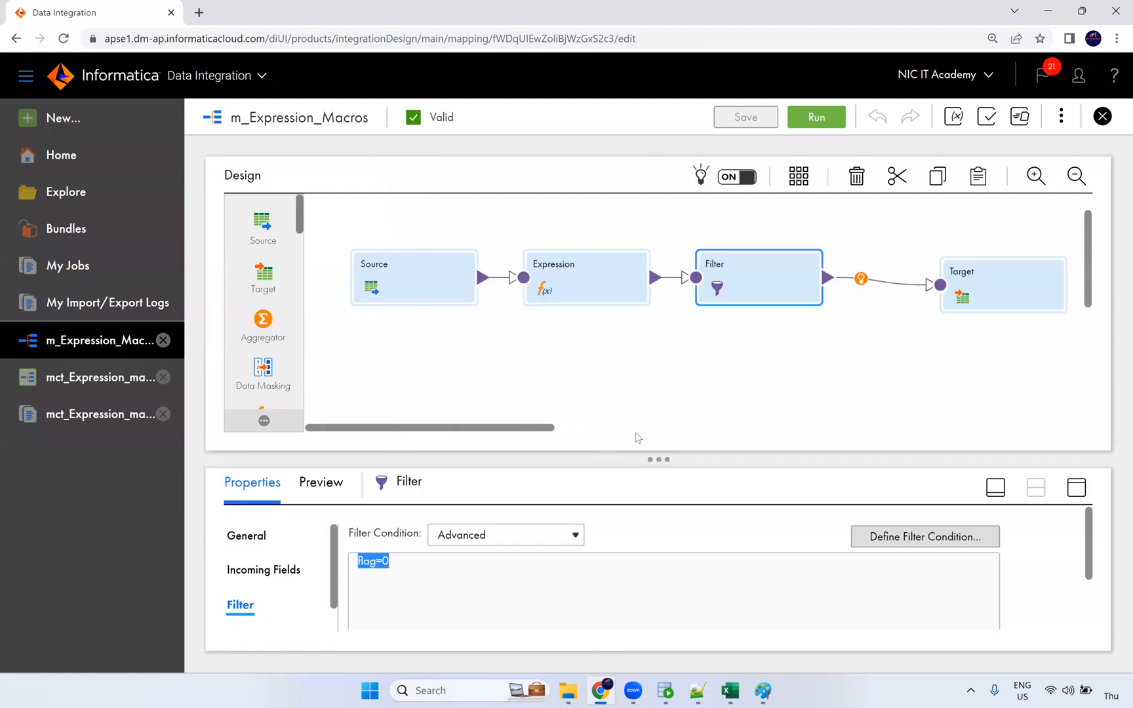
left_click(568, 277)
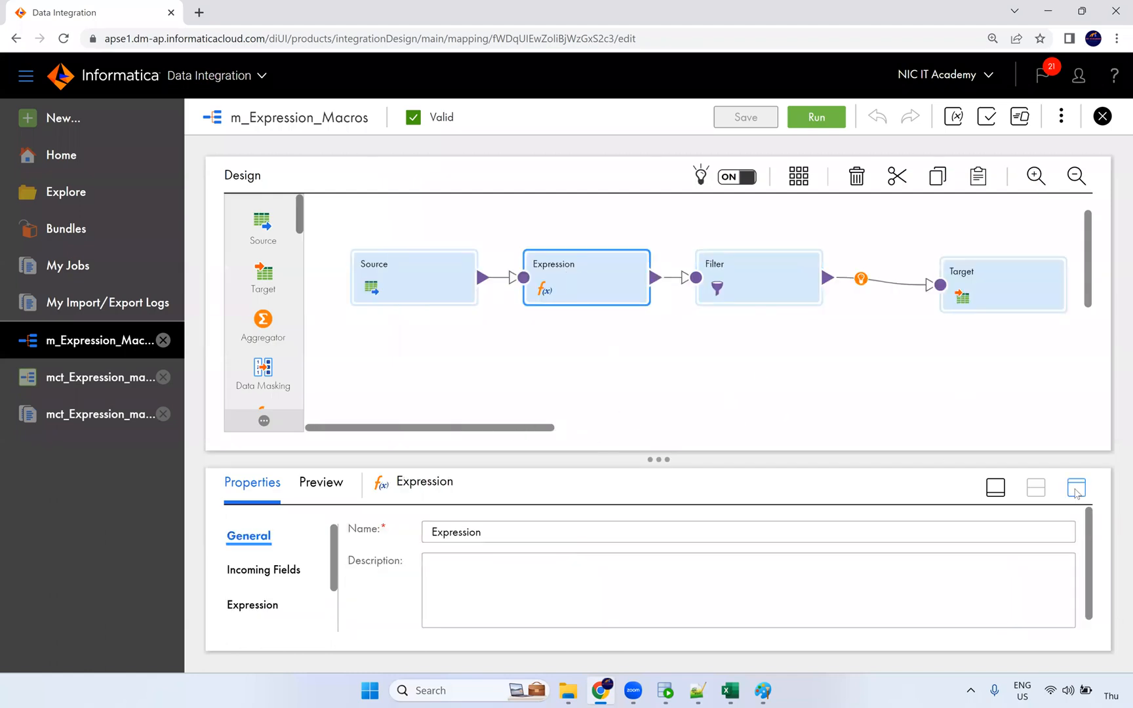
left_click(1077, 487)
left_click(255, 293)
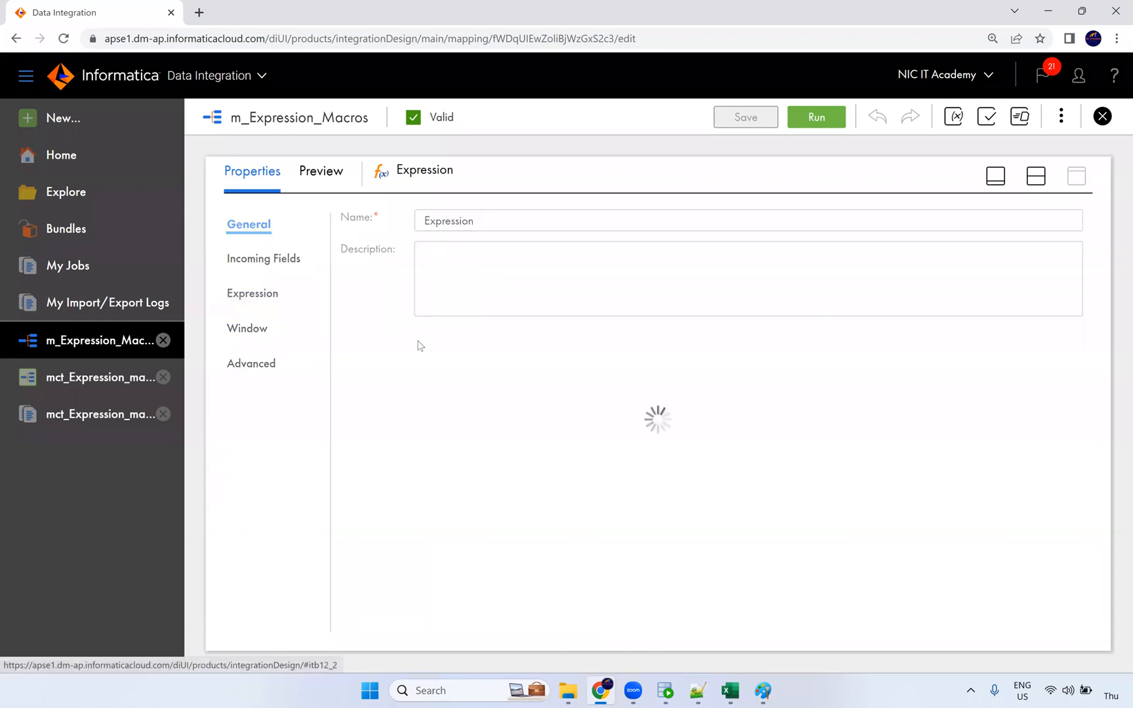
left_click(490, 393)
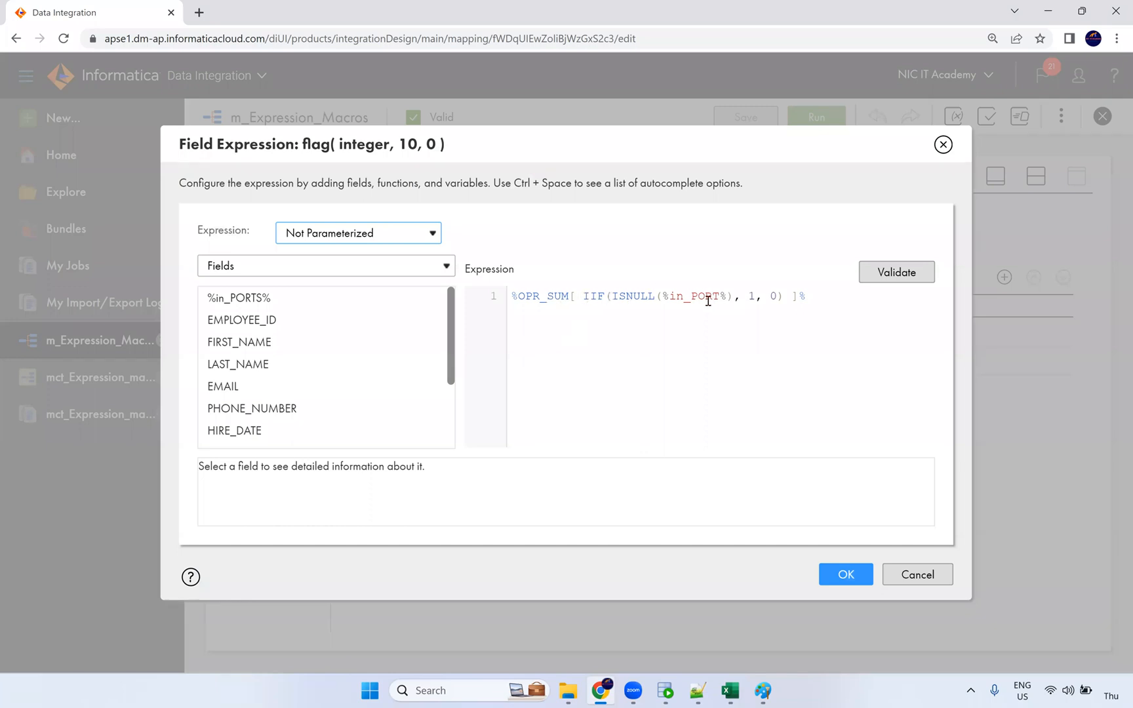
double_click(754, 296)
left_click(847, 577)
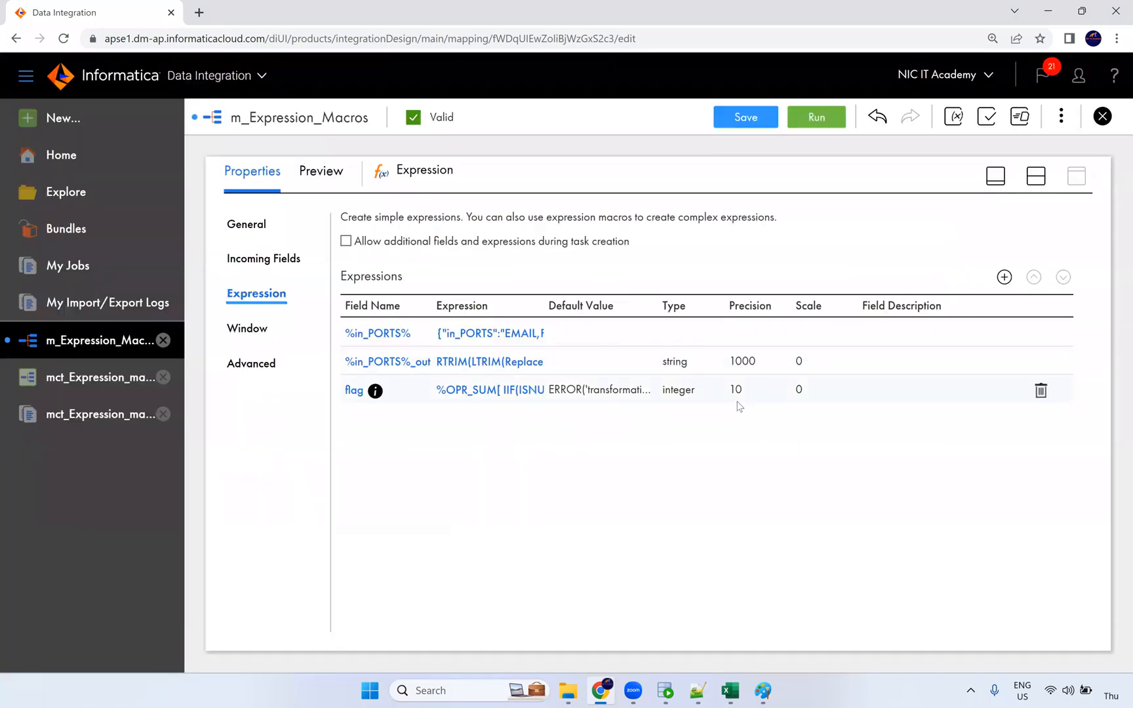
left_click(766, 125)
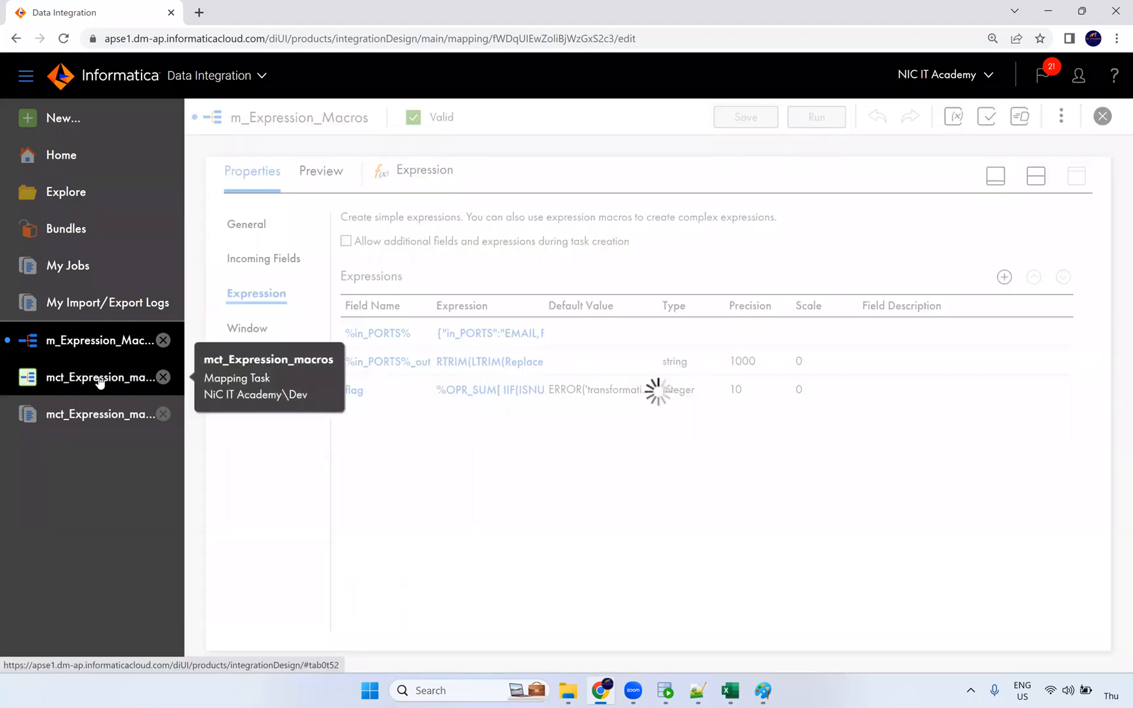
Step: Edit mct_Expression_macros through to Schedule, finish to save it, and run the task
left_click(93, 381)
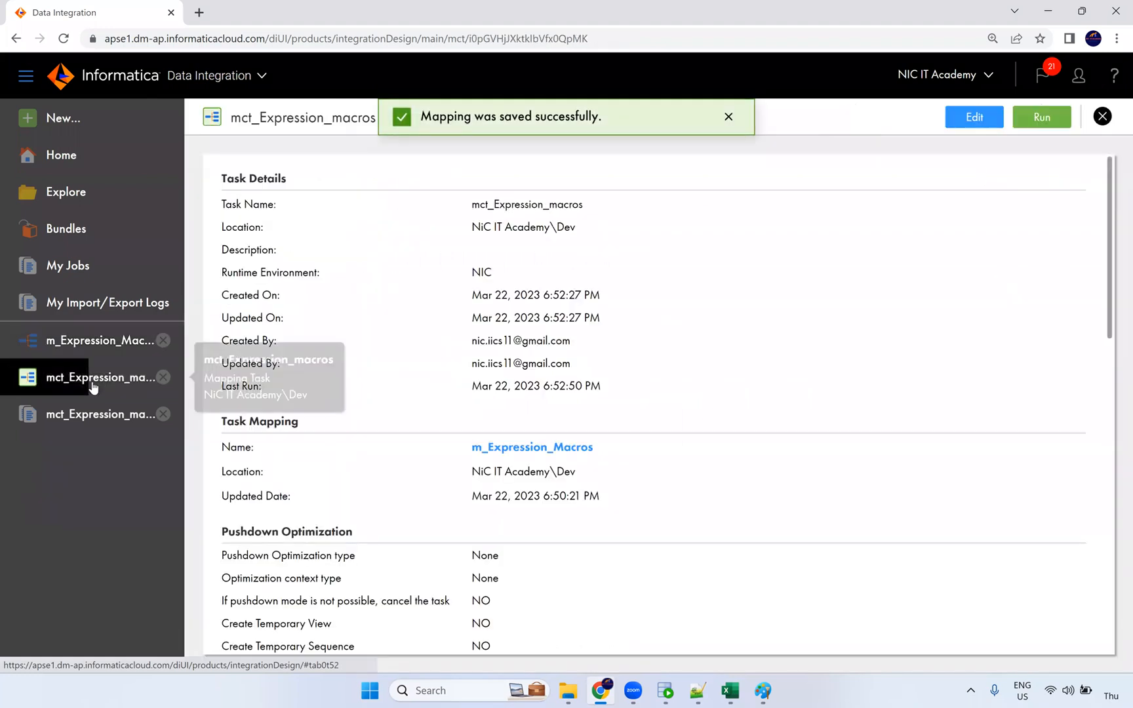
left_click(973, 116)
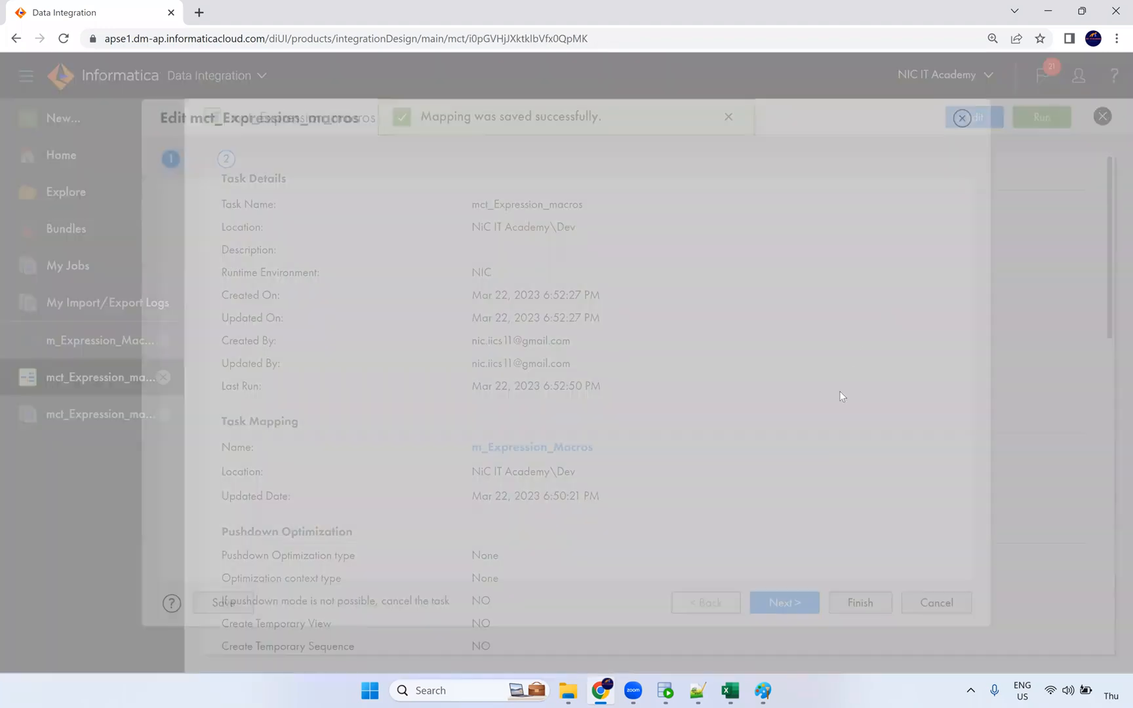
left_click(778, 604)
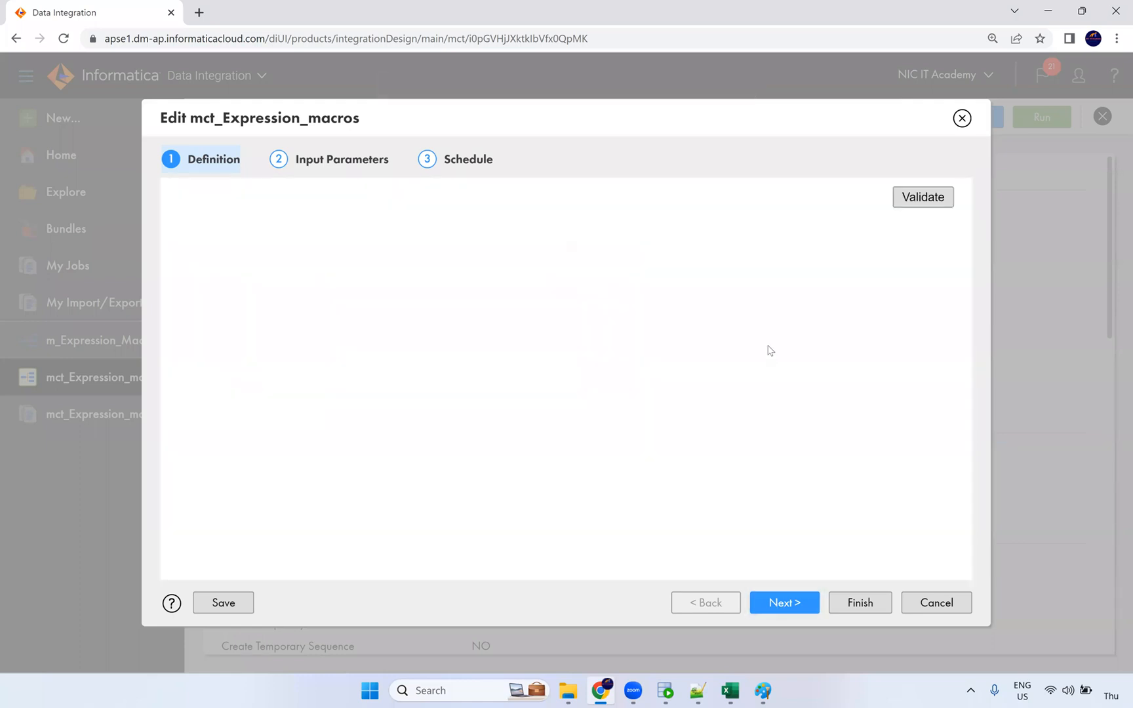
scroll(766, 345, "down", 2)
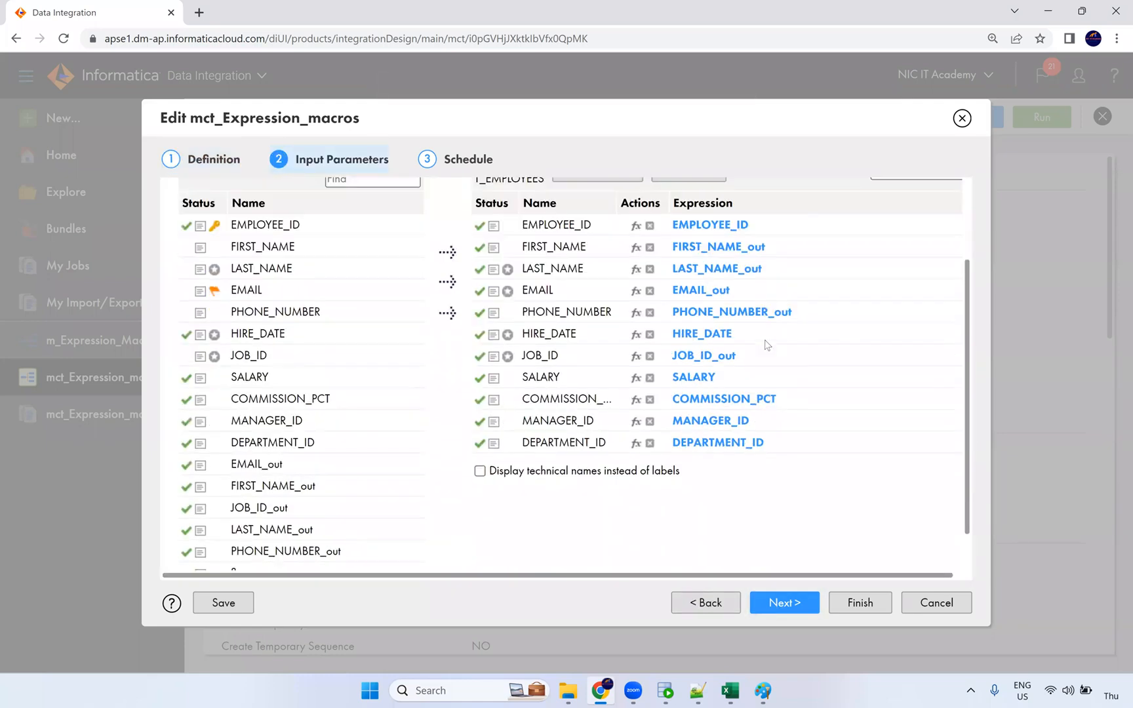
scroll(766, 345, "up", 1)
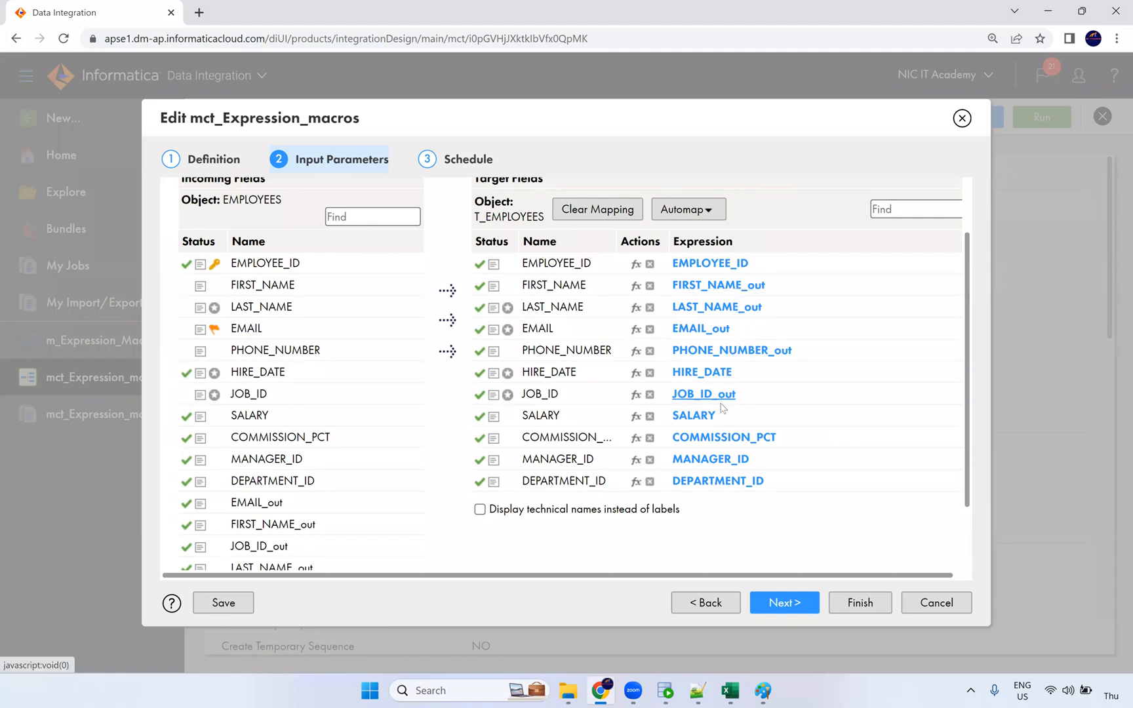
scroll(315, 544, "down", 2)
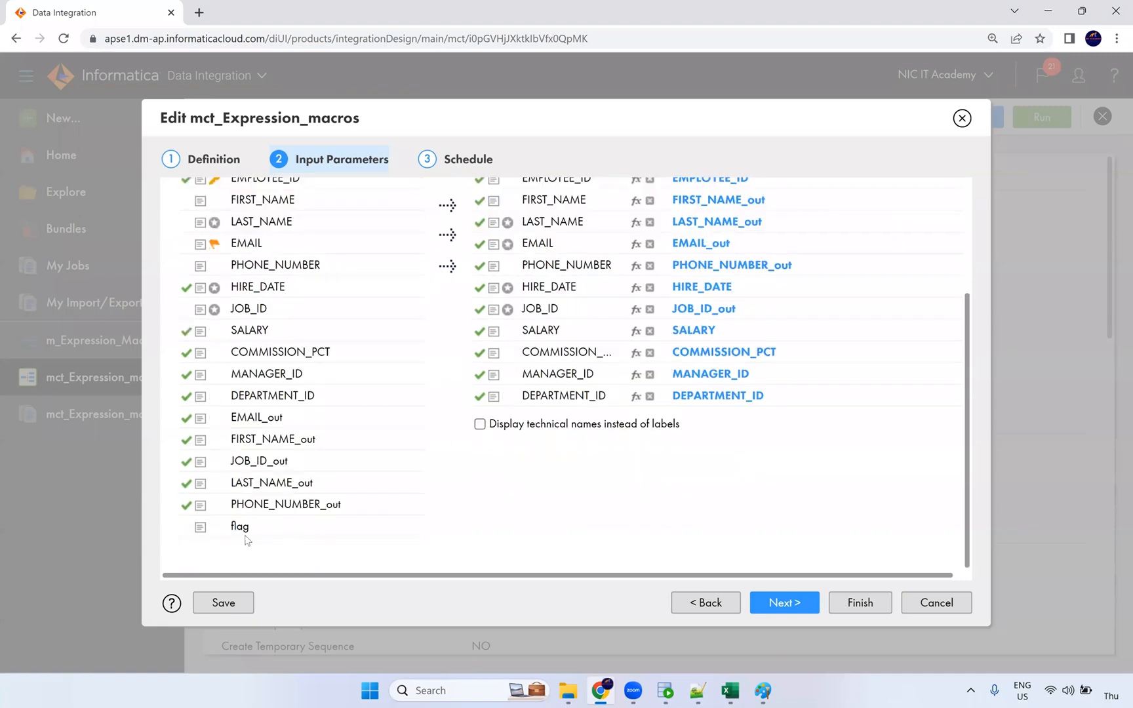
left_click(781, 610)
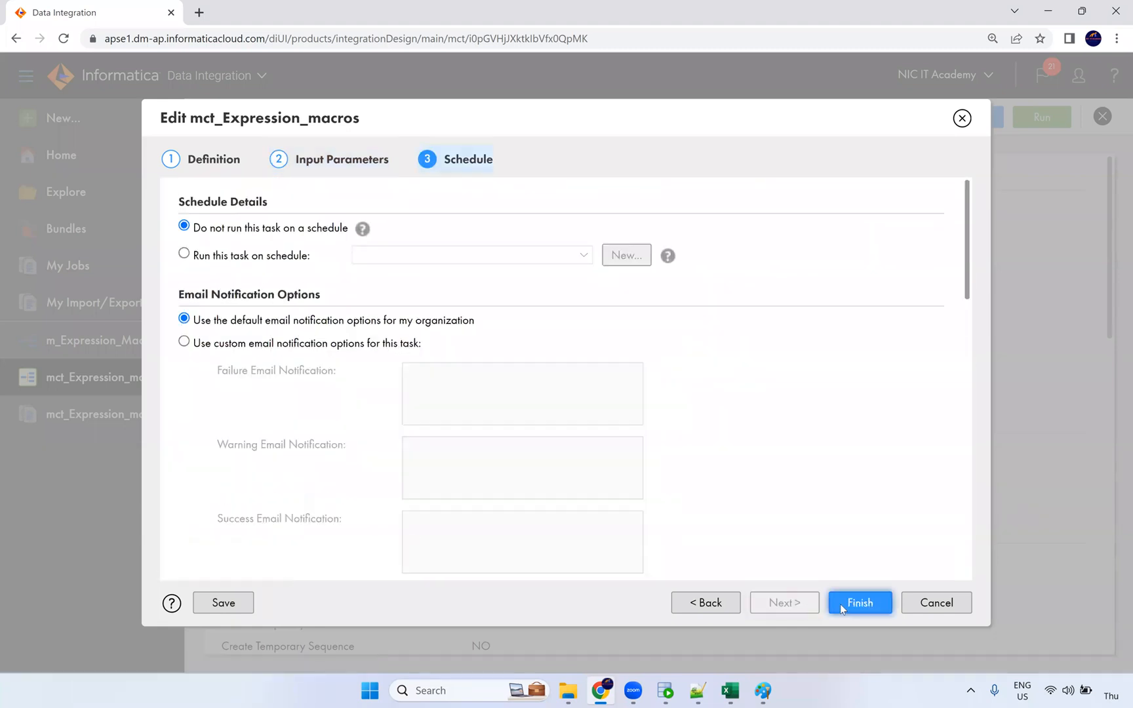
left_click(840, 604)
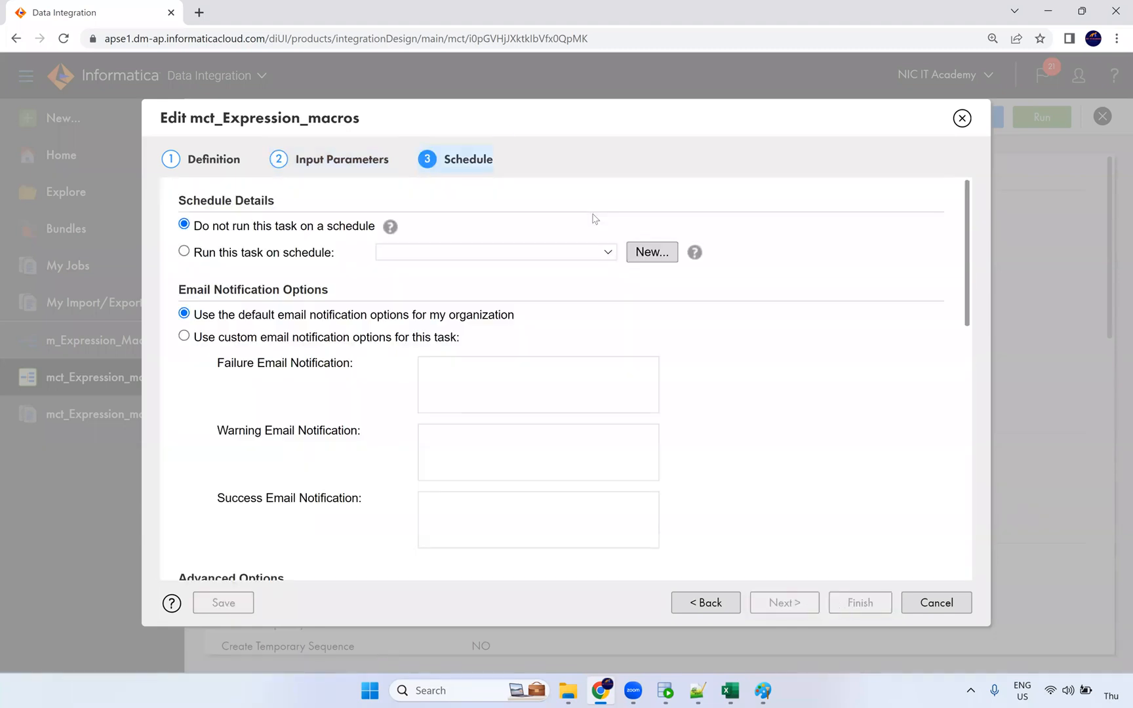
left_click(1043, 118)
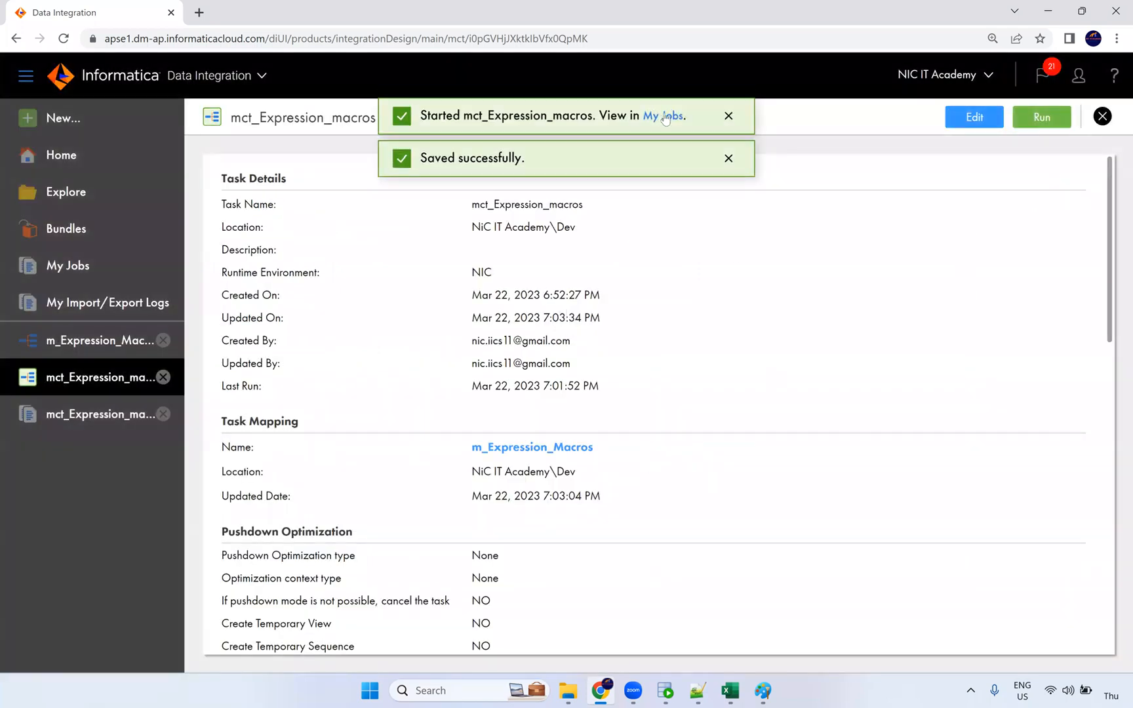
Step: View run mct_Expression_macros-3 (105 source, 0 target rows), then reopen the m_Expression_Macros mapping
left_click(659, 116)
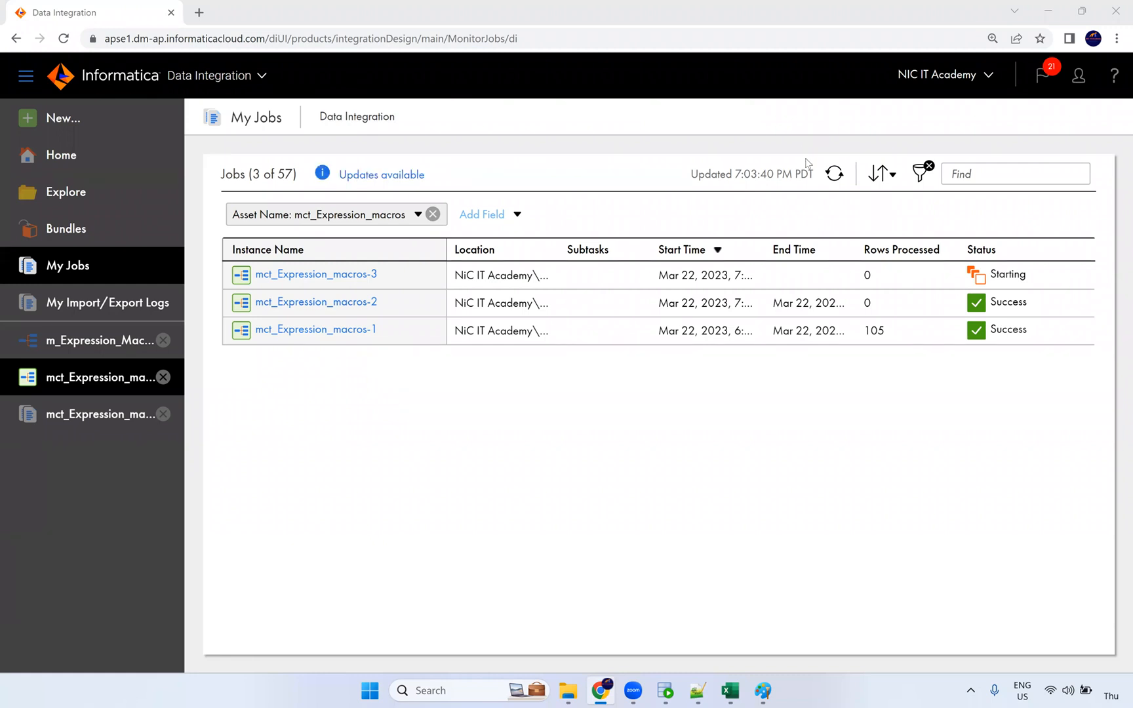
left_click(834, 174)
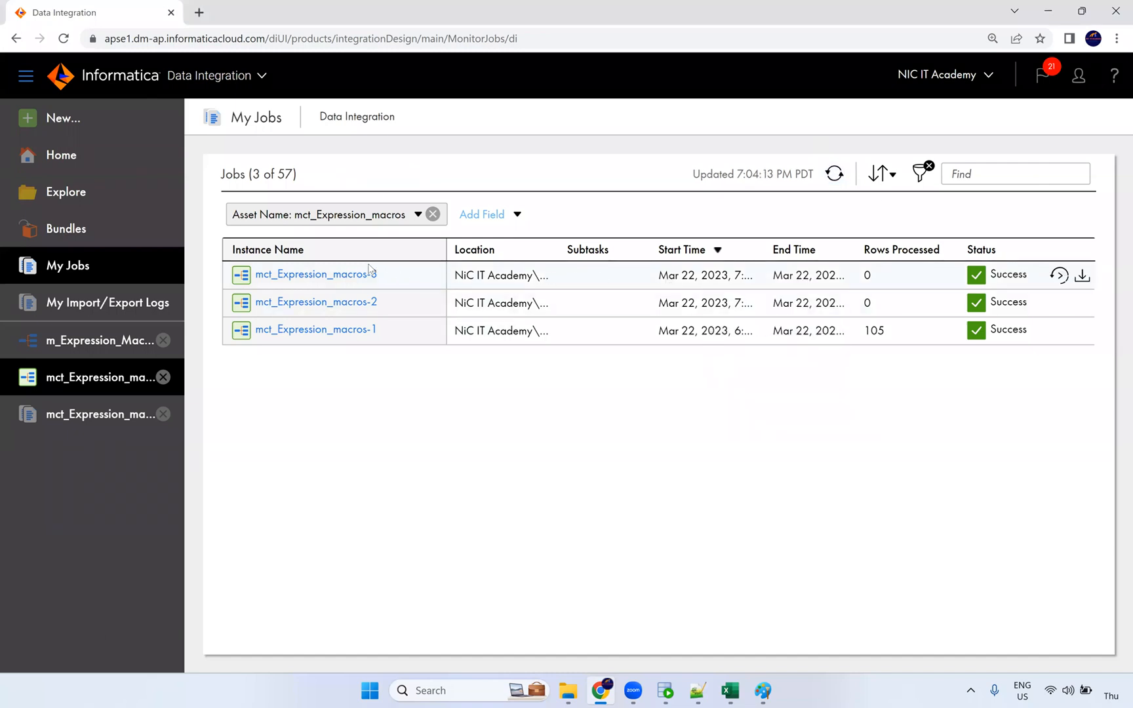
left_click(298, 275)
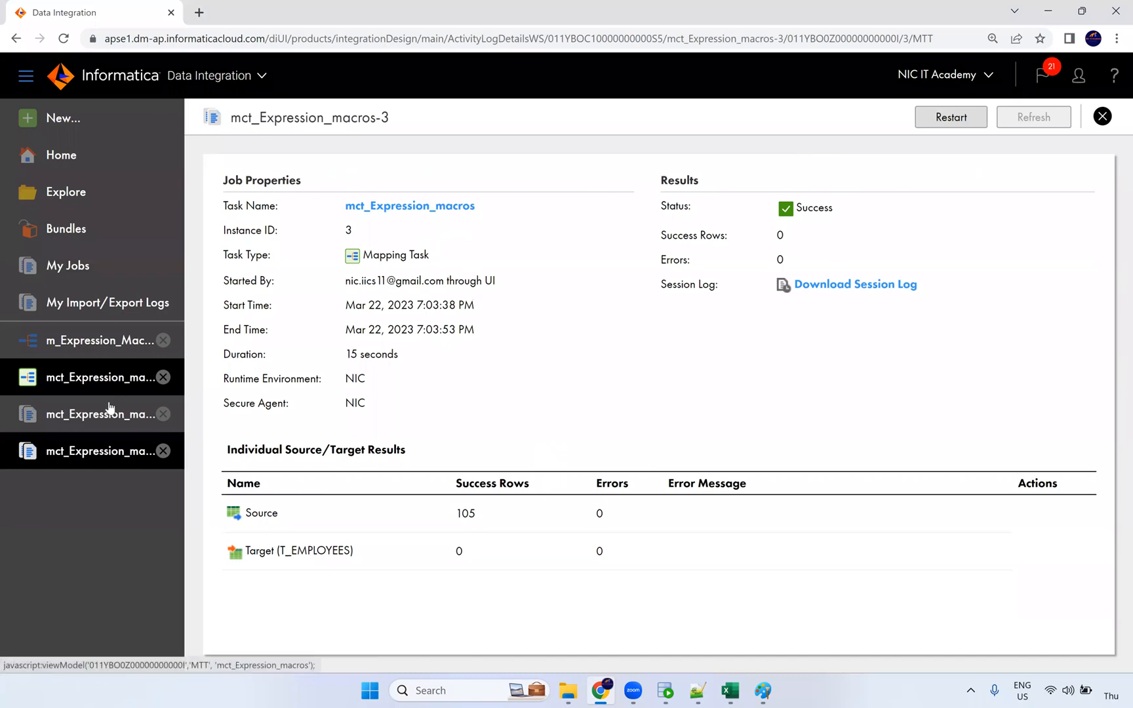
left_click(105, 356)
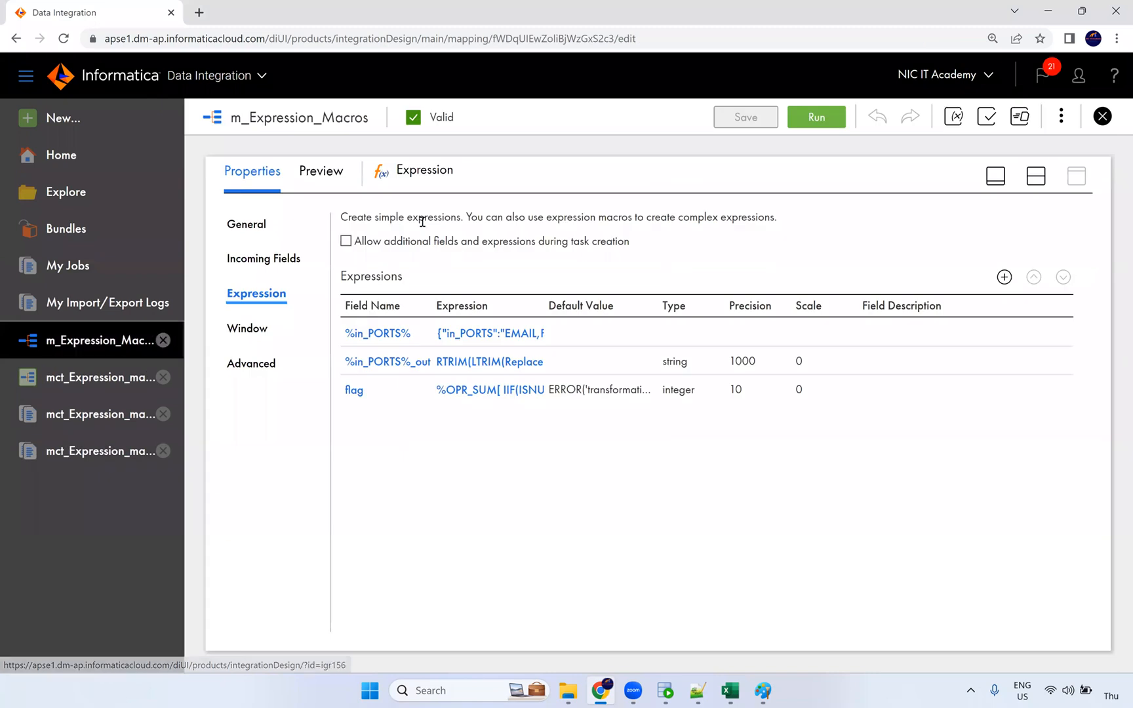
Step: Run a 100-row preview of the Expression output and scroll to the _out and flag columns
left_click(326, 173)
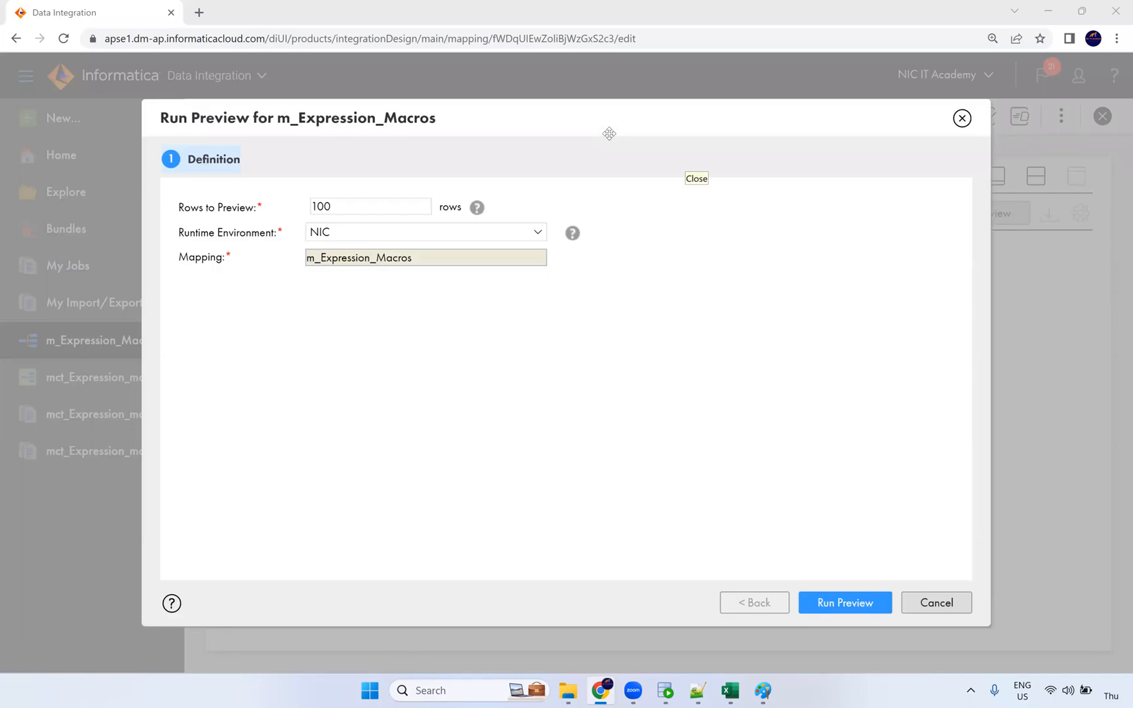
left_click(859, 615)
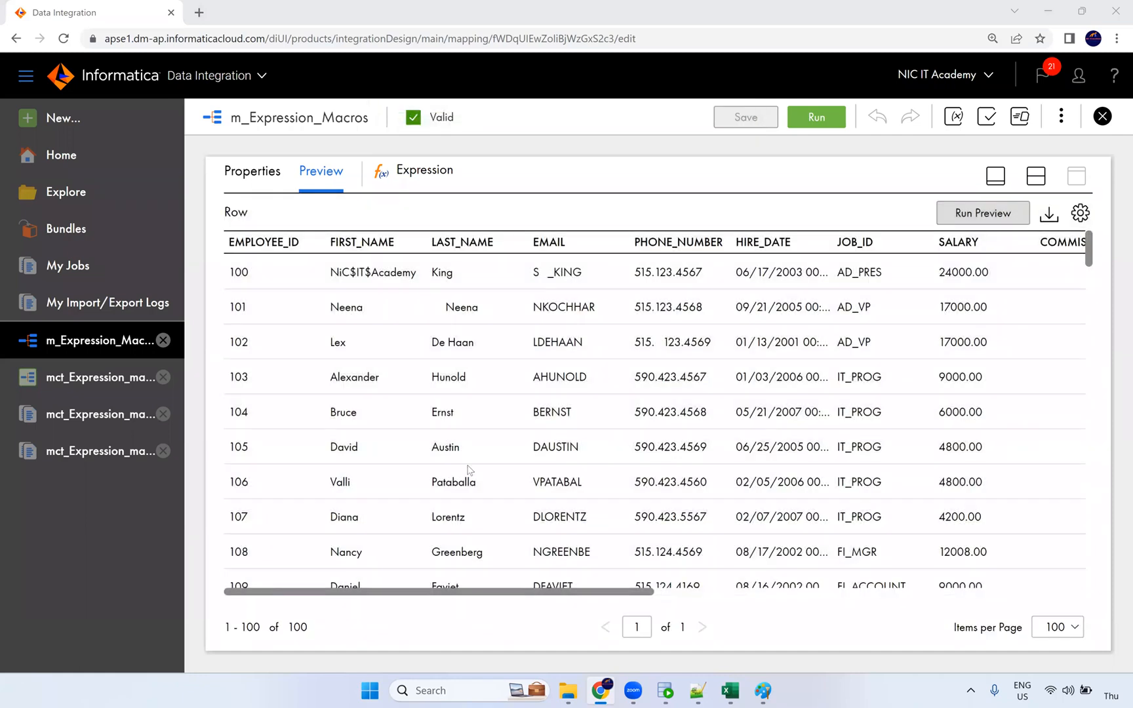
left_click(920, 593)
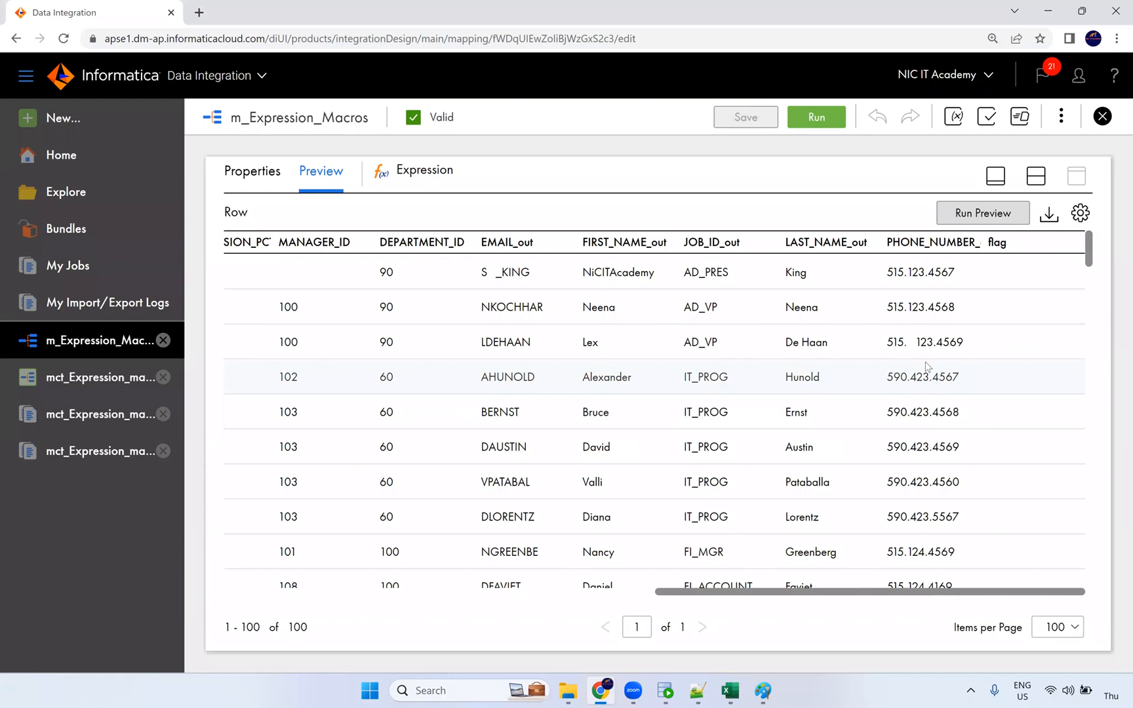
scroll(943, 412, "down", 10)
scroll(943, 411, "down", 20)
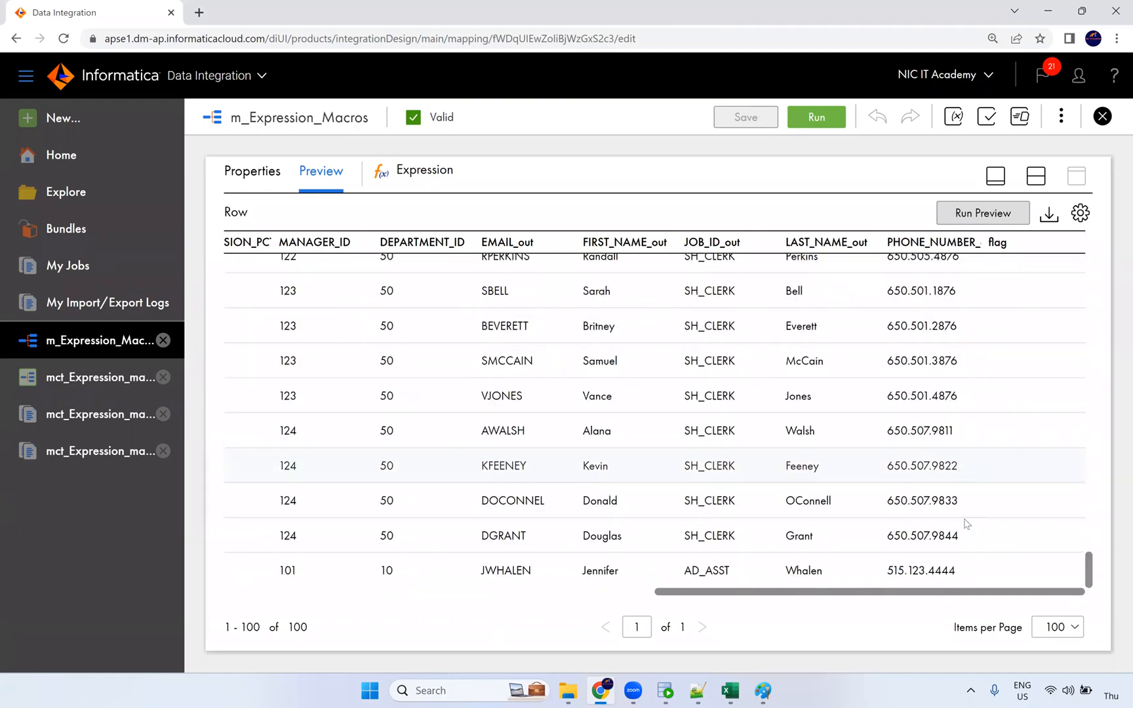
left_click_drag(961, 593, 989, 594)
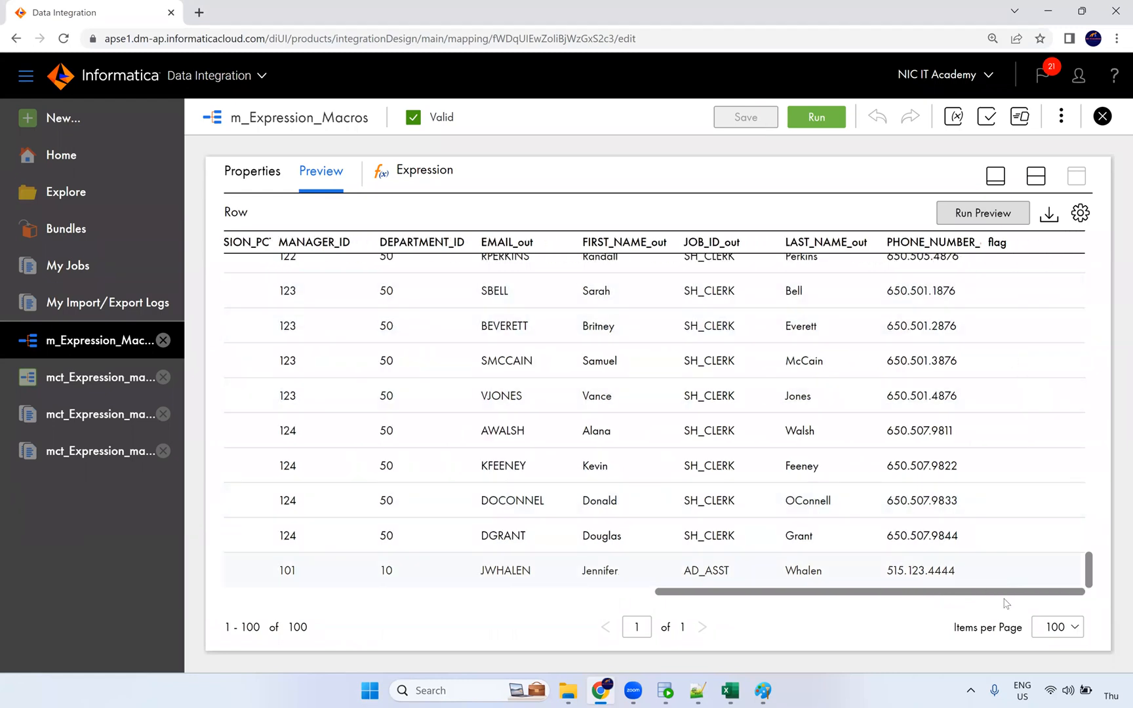
left_click_drag(1007, 597, 960, 597)
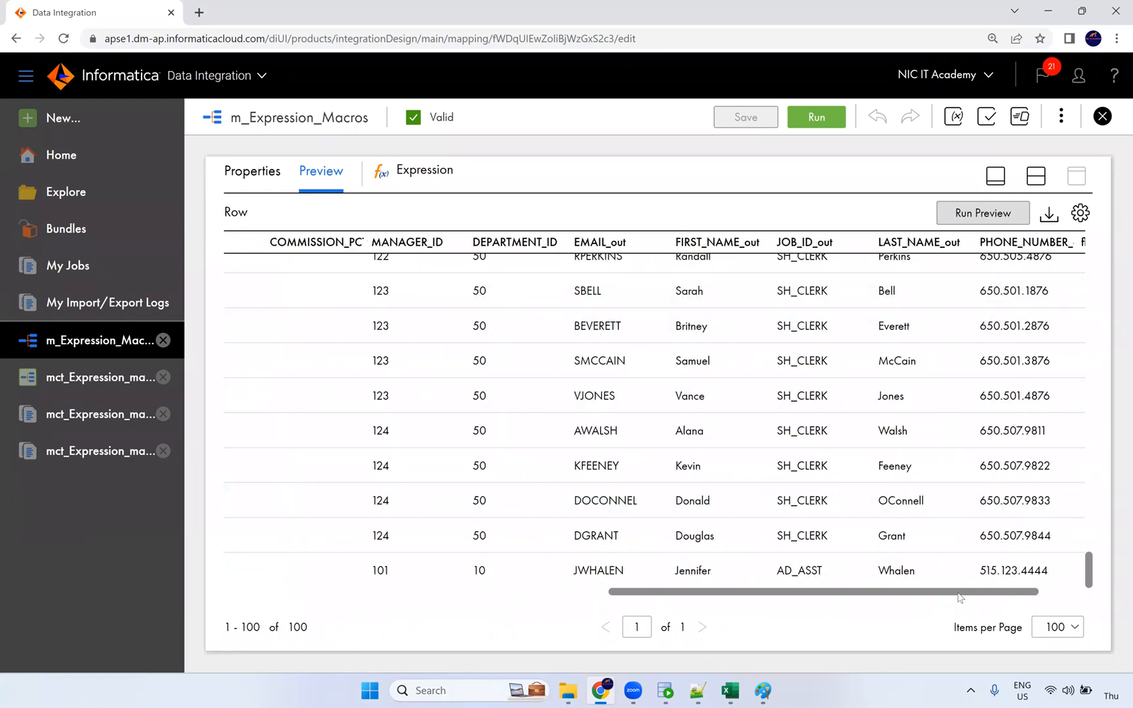
left_click_drag(717, 591, 364, 568)
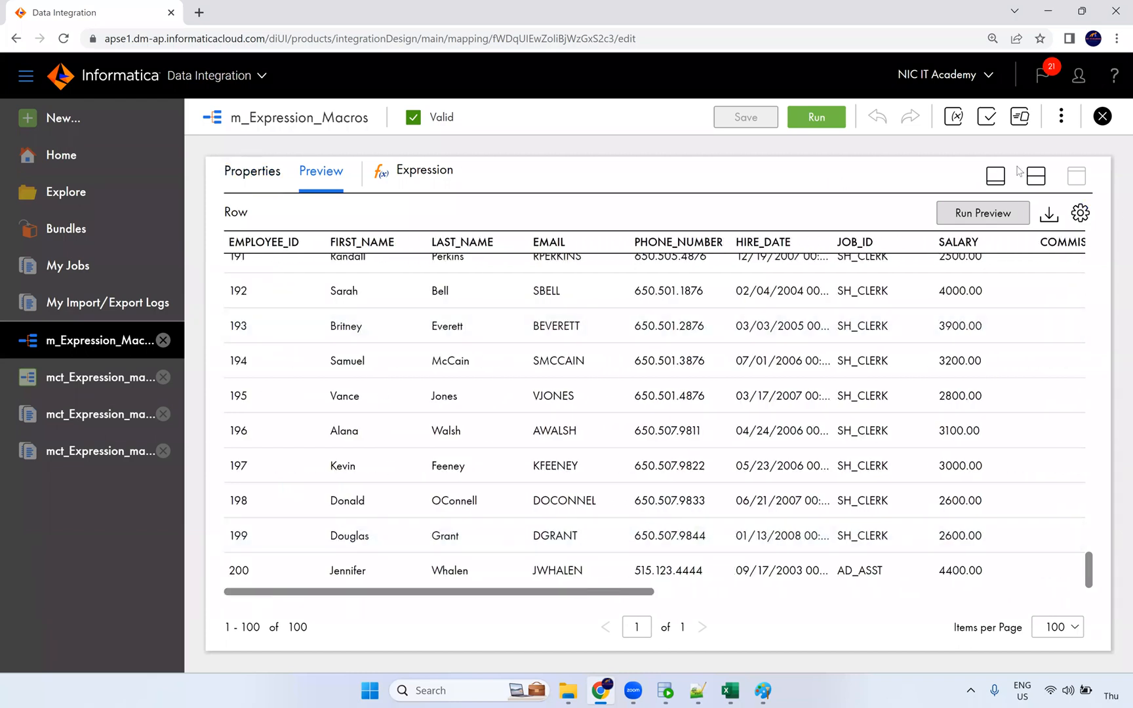
left_click(1035, 176)
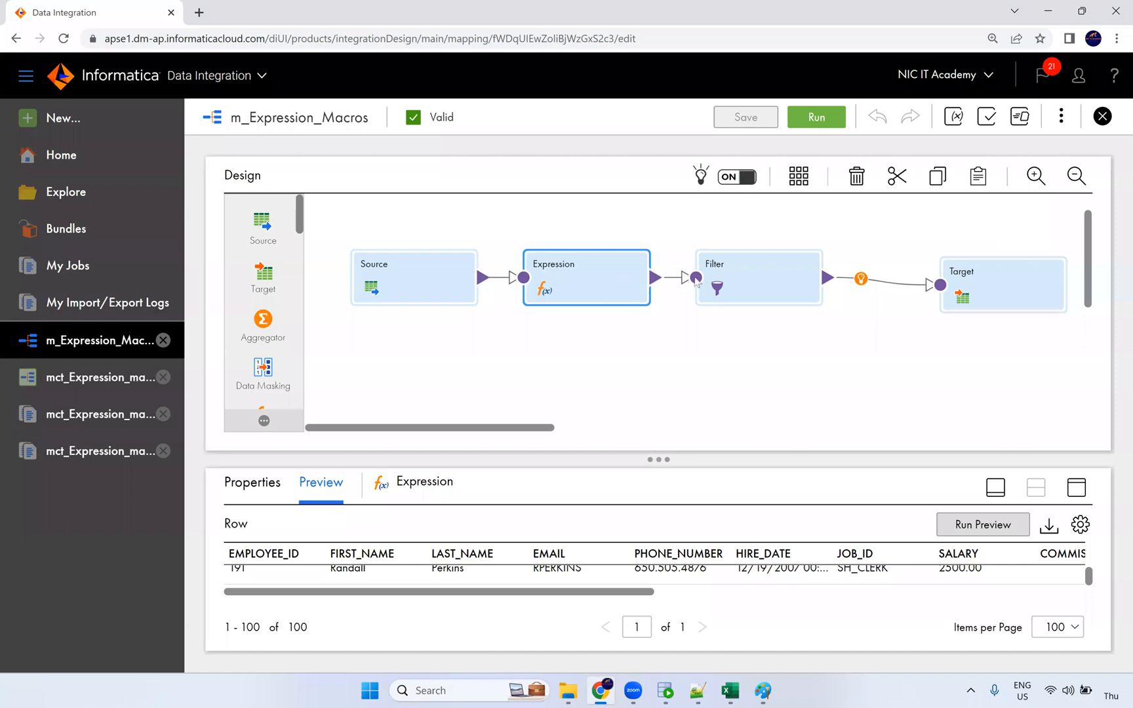
Step: Show the Expression step's field expressions and inspect the flag field's settings without changing them
left_click_drag(733, 280, 734, 281)
left_click(575, 300)
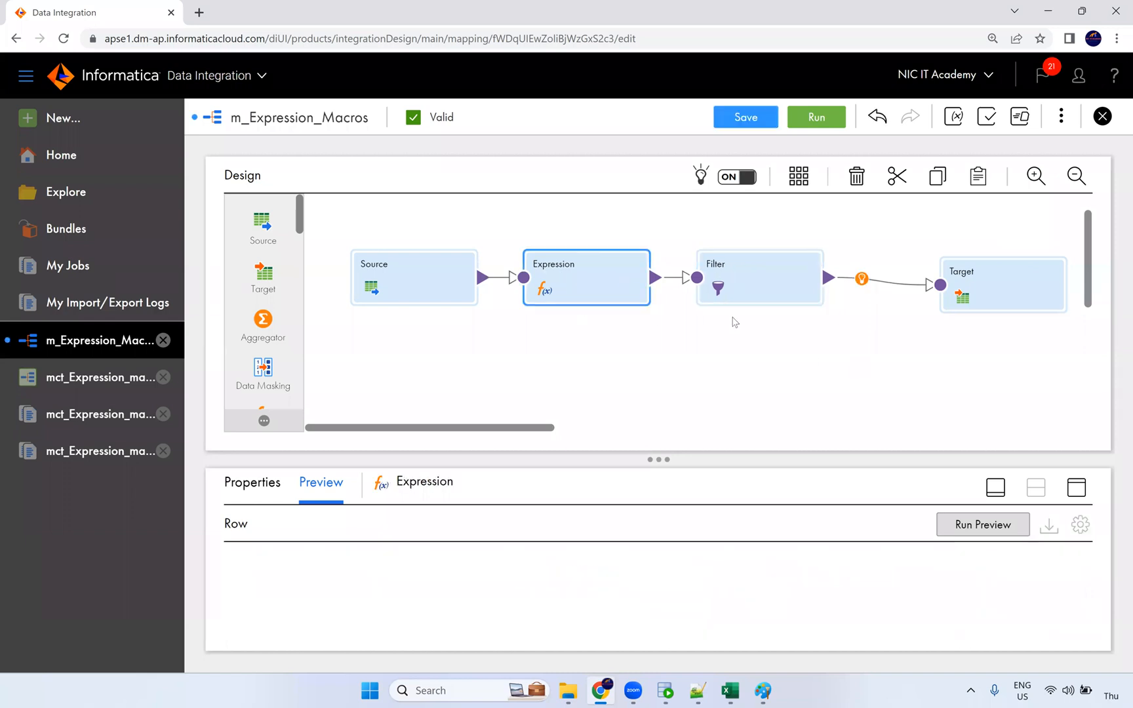
left_click(1076, 490)
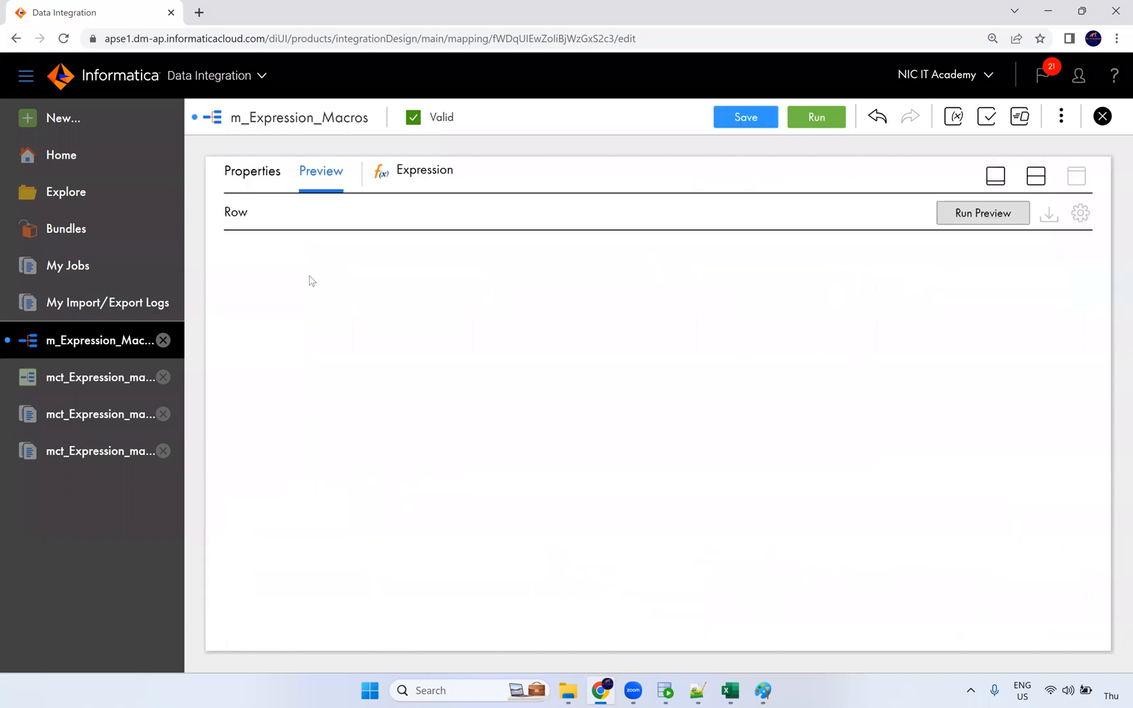
left_click(253, 181)
left_click(269, 294)
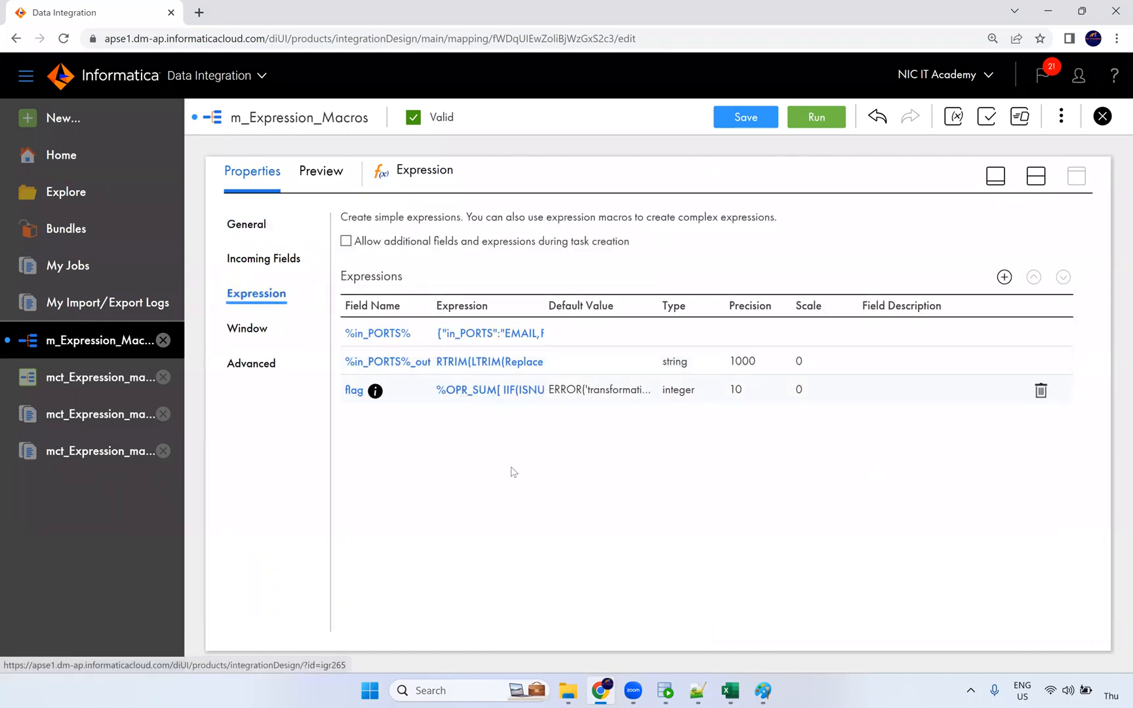
left_click(355, 391)
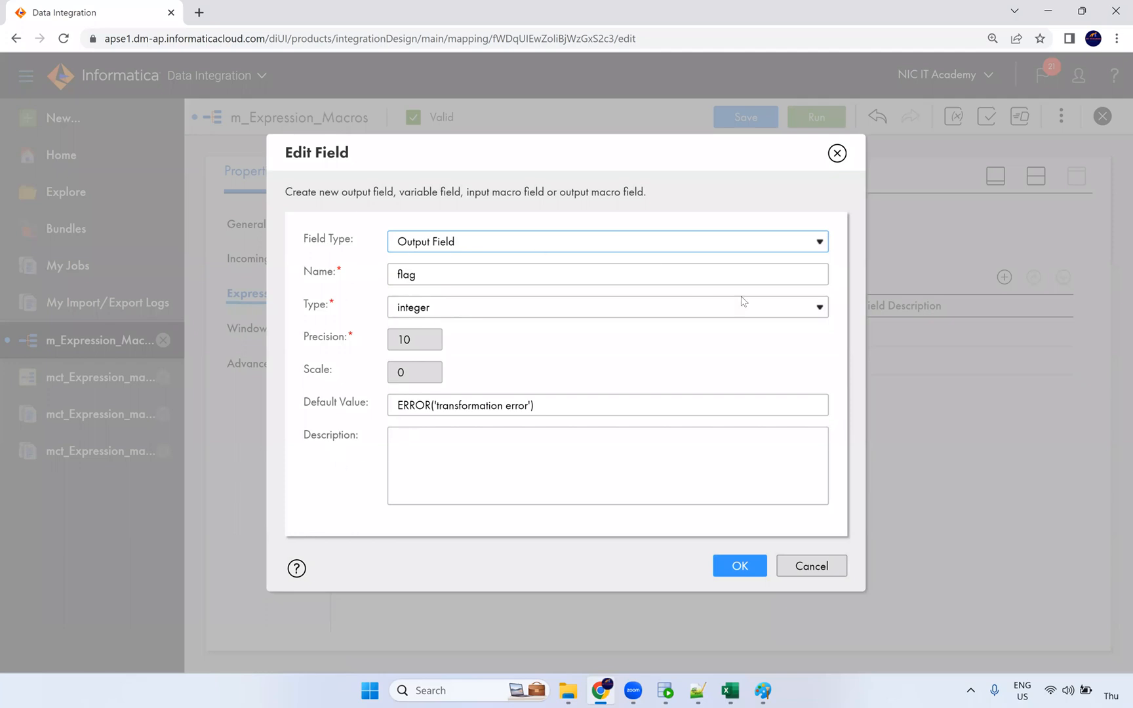
left_click(837, 154)
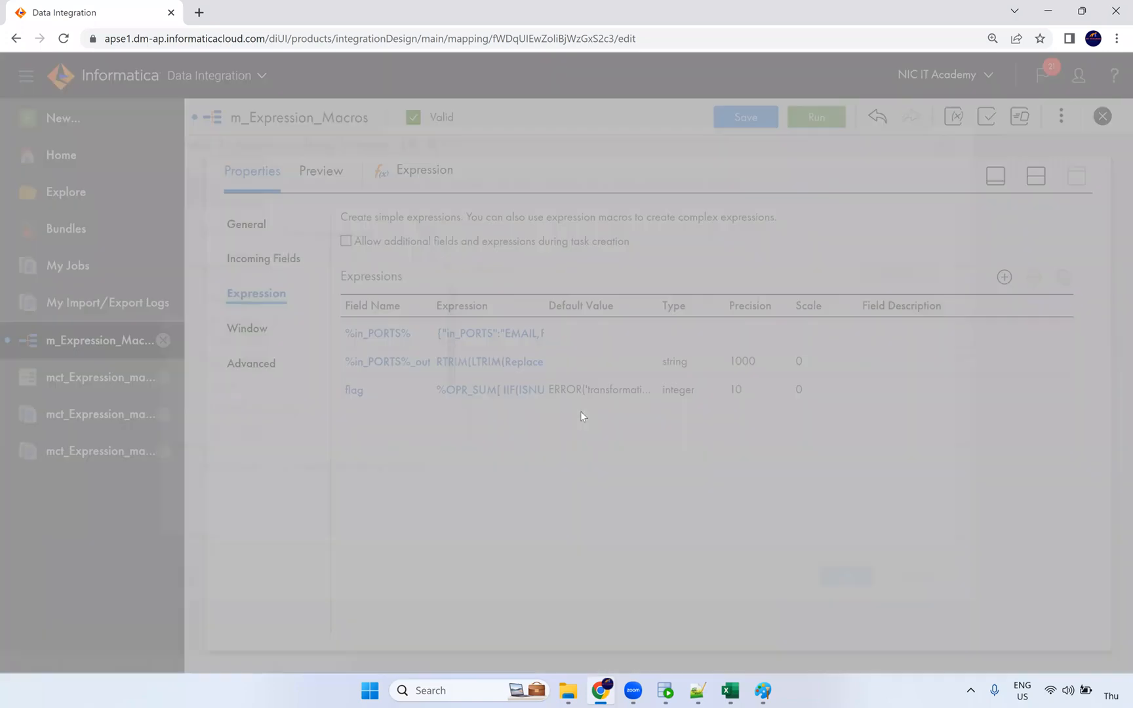
Step: Replace %in_PORT% inside ISNULL with EMPLOYEE_ID in flag's expression
double_click(554, 296)
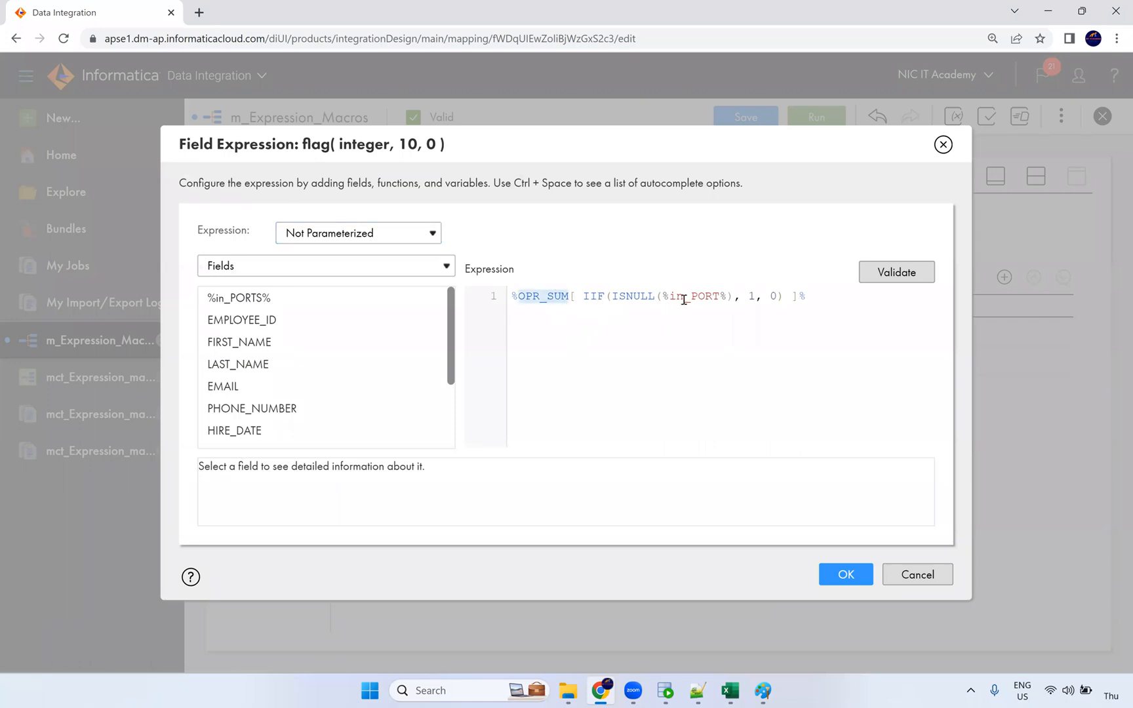
left_click(748, 297)
left_click(771, 296)
left_click_drag(730, 296, 665, 296)
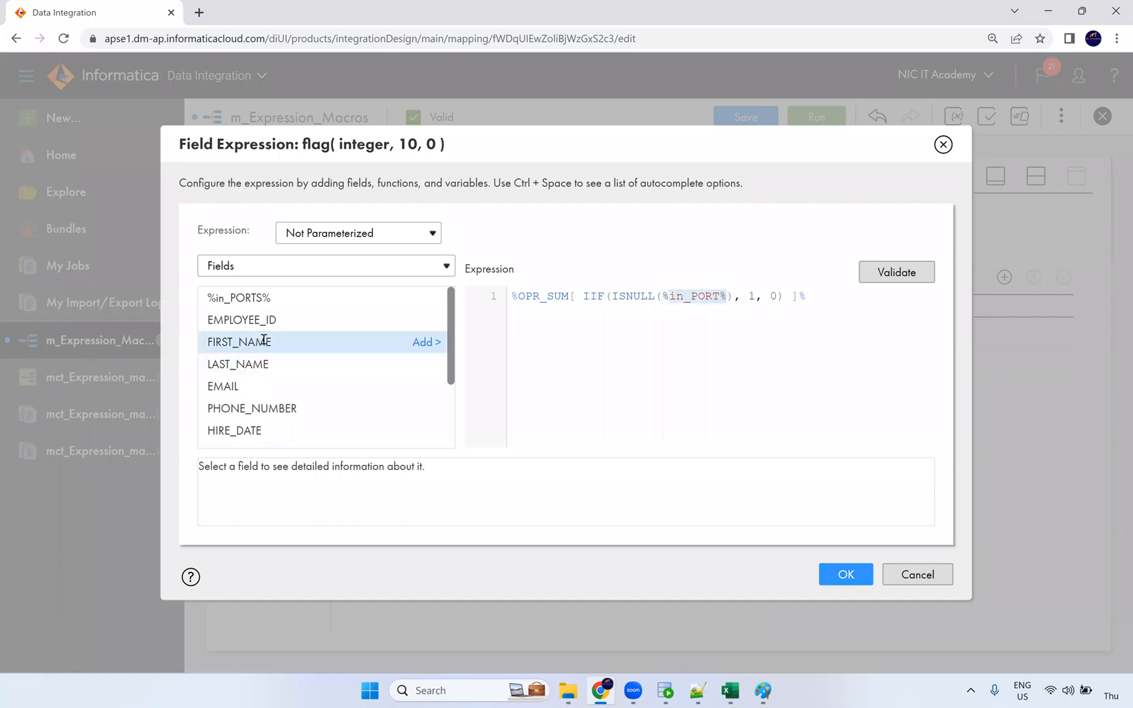
left_click(439, 326)
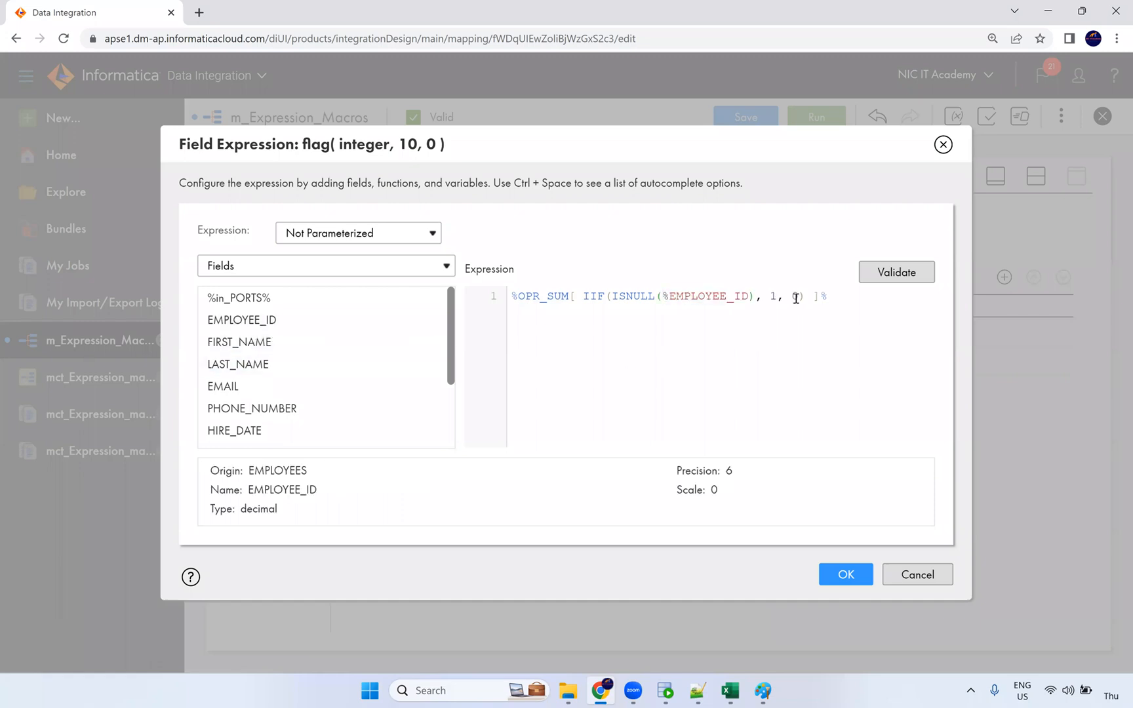
left_click(670, 297)
key("BackSpace")
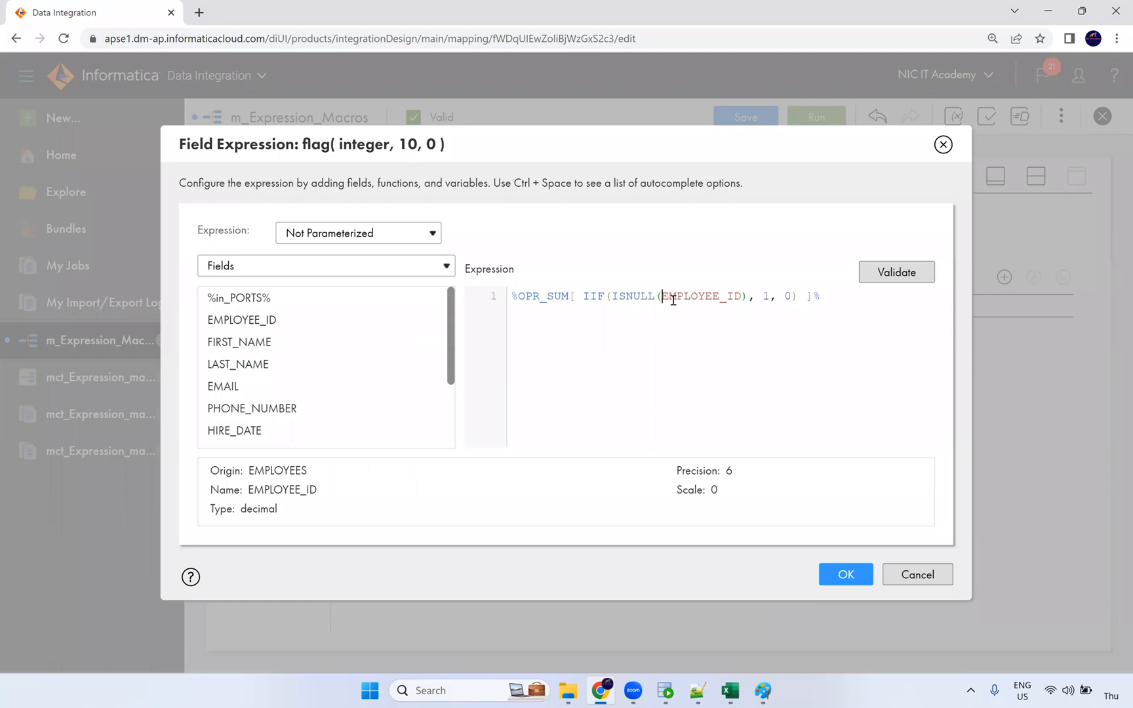
Step: Validate the EMPLOYEE_ID version, which fails with a syntax error, then undo the edits and cancel
left_click(911, 272)
left_click(911, 272)
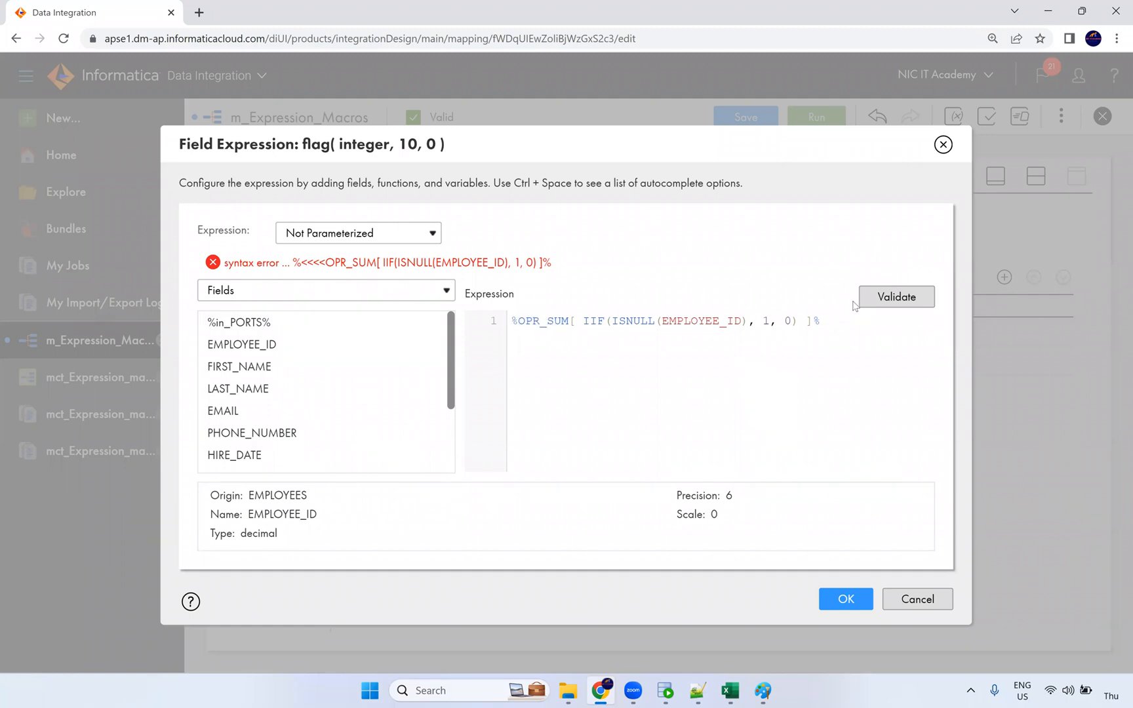
left_click(703, 325)
key("ctrl+z")
key("ctrl+z")
key("ctrl+z")
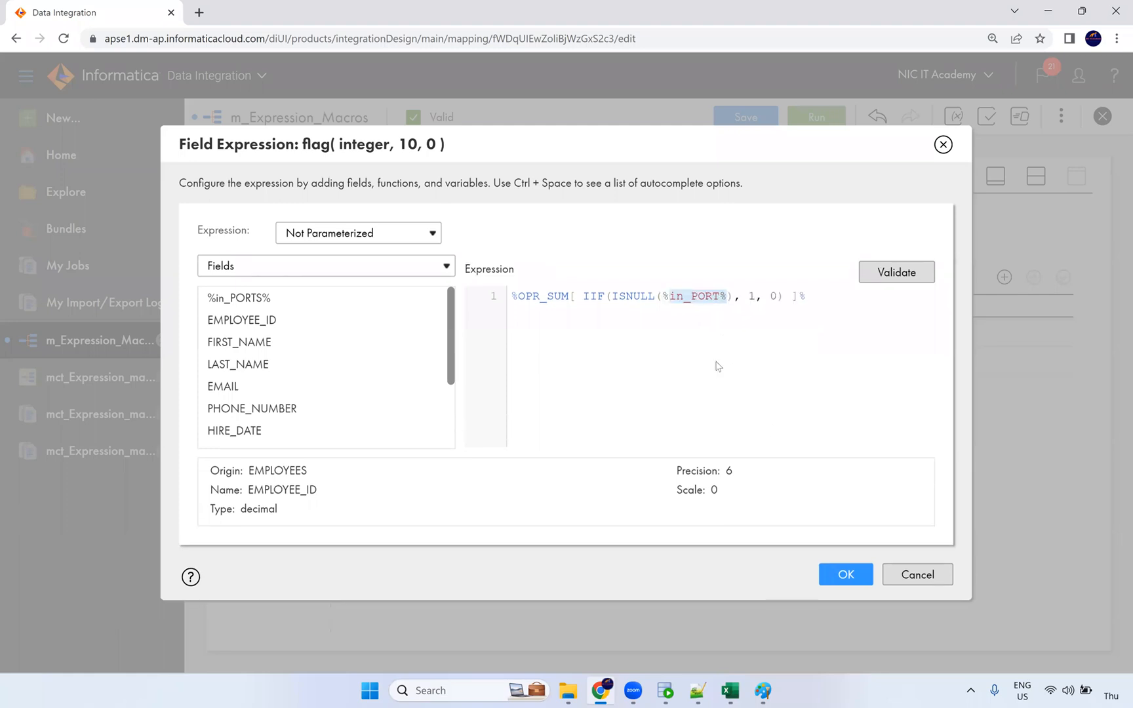
left_click(918, 582)
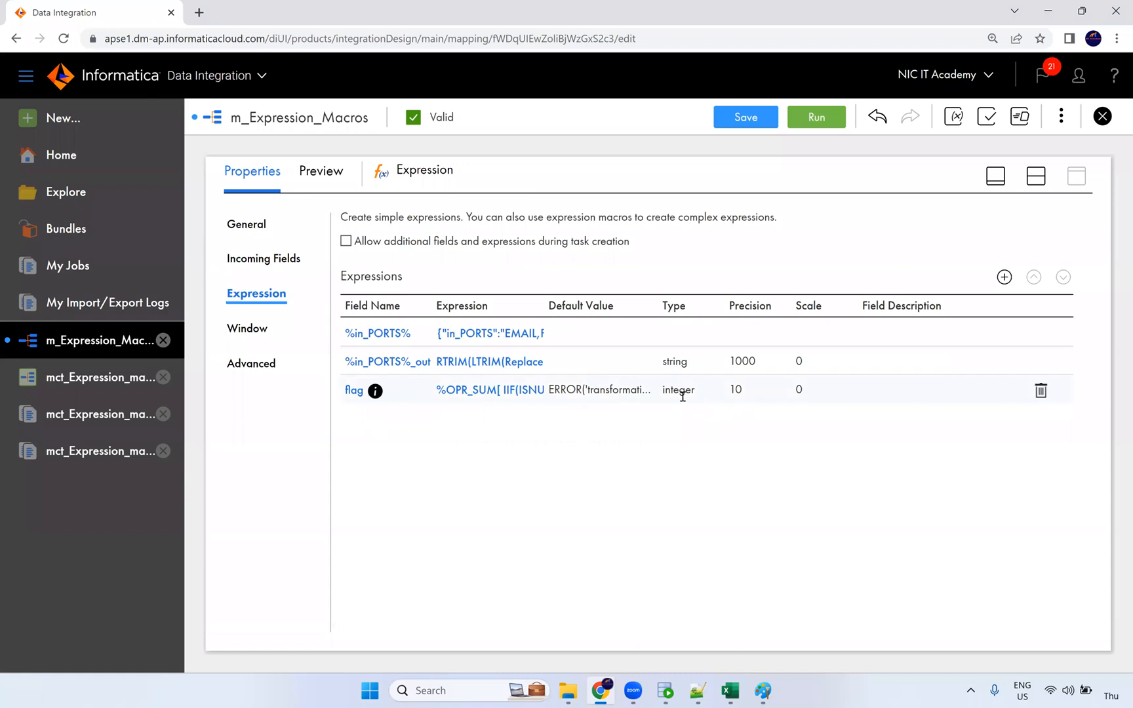
Step: Close the flag field's settings unchanged, restore the split canvas view, and select the Filter node
left_click(356, 393)
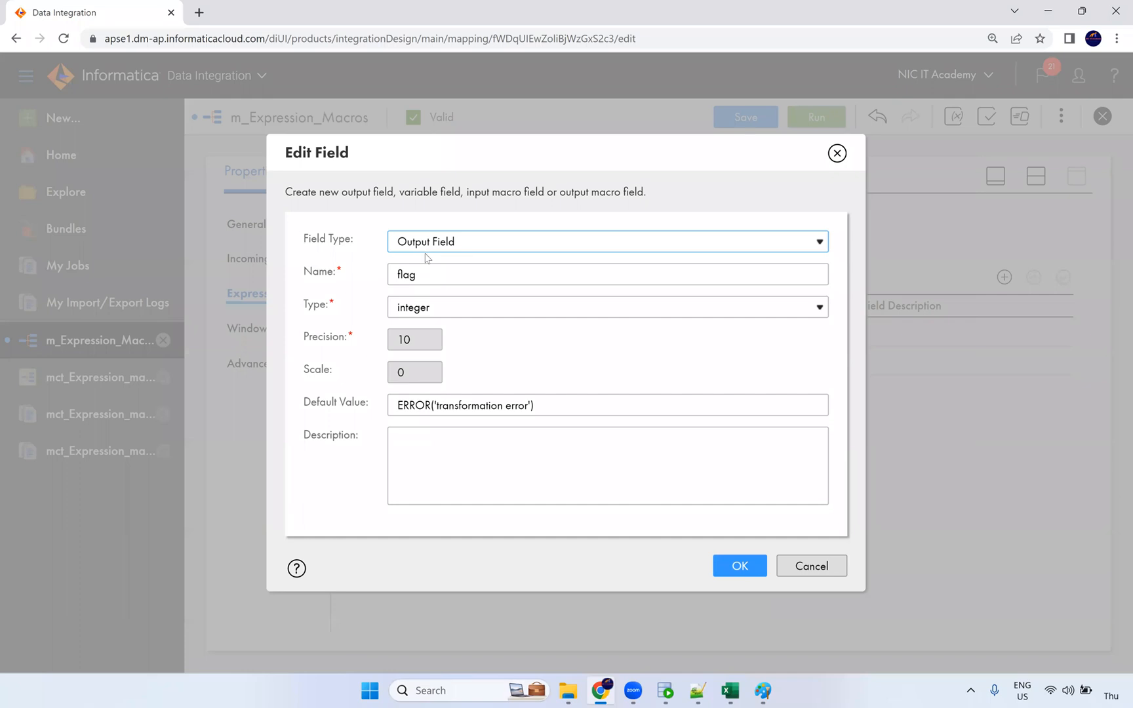
left_click(812, 566)
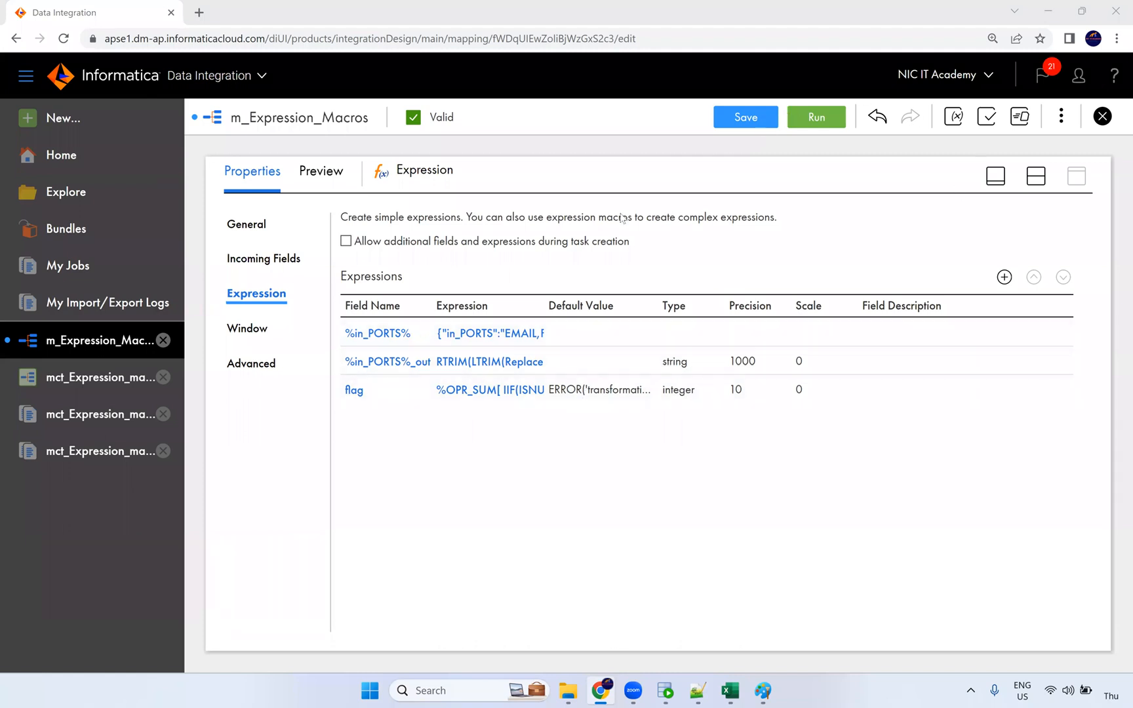
left_click(1036, 176)
left_click(757, 272)
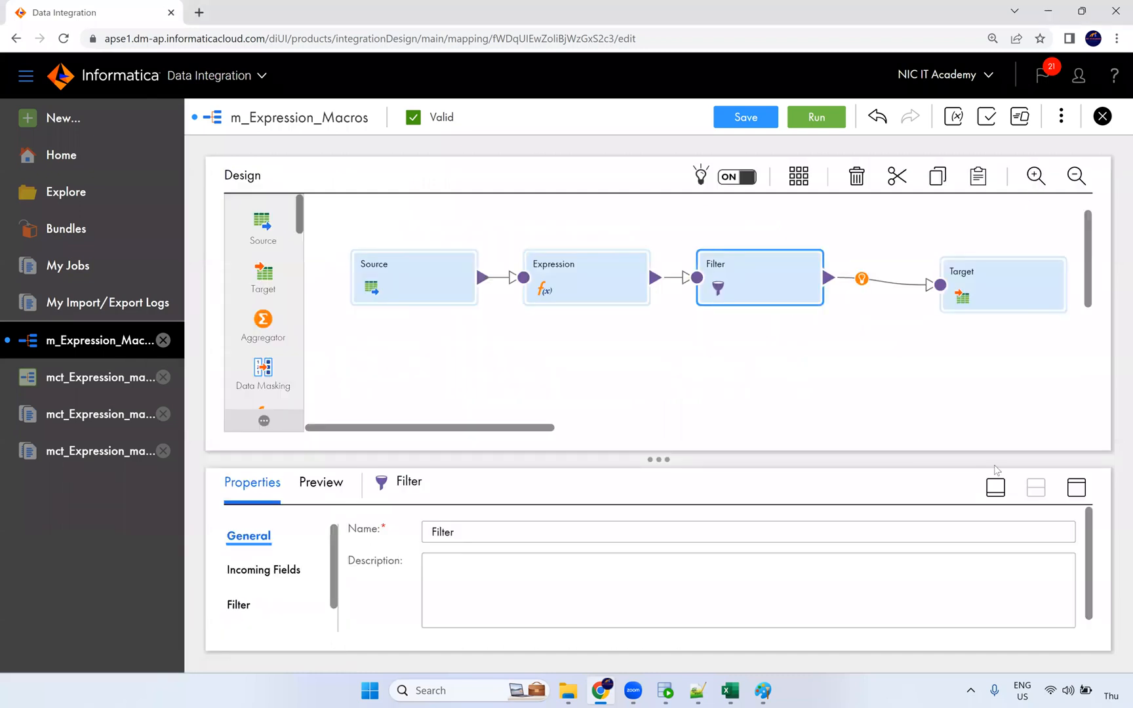
Step: Check the Filter's condition and incoming fields, confirming flag arrives as an integer
left_click(1077, 490)
left_click(239, 295)
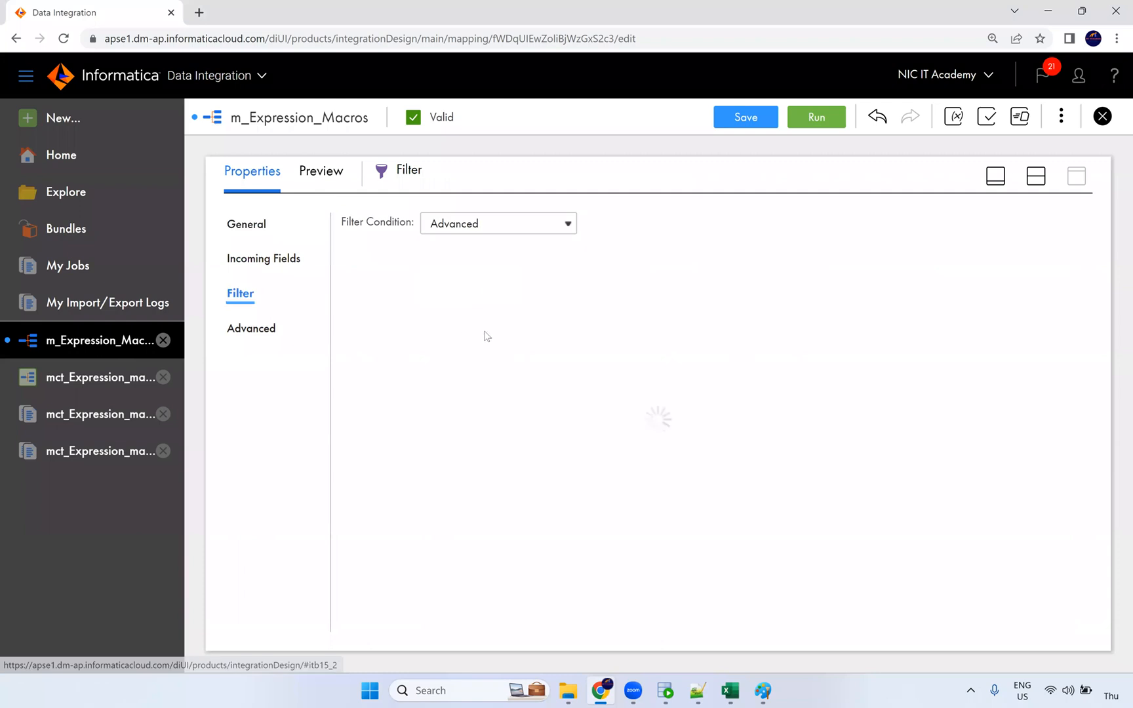
left_click(255, 263)
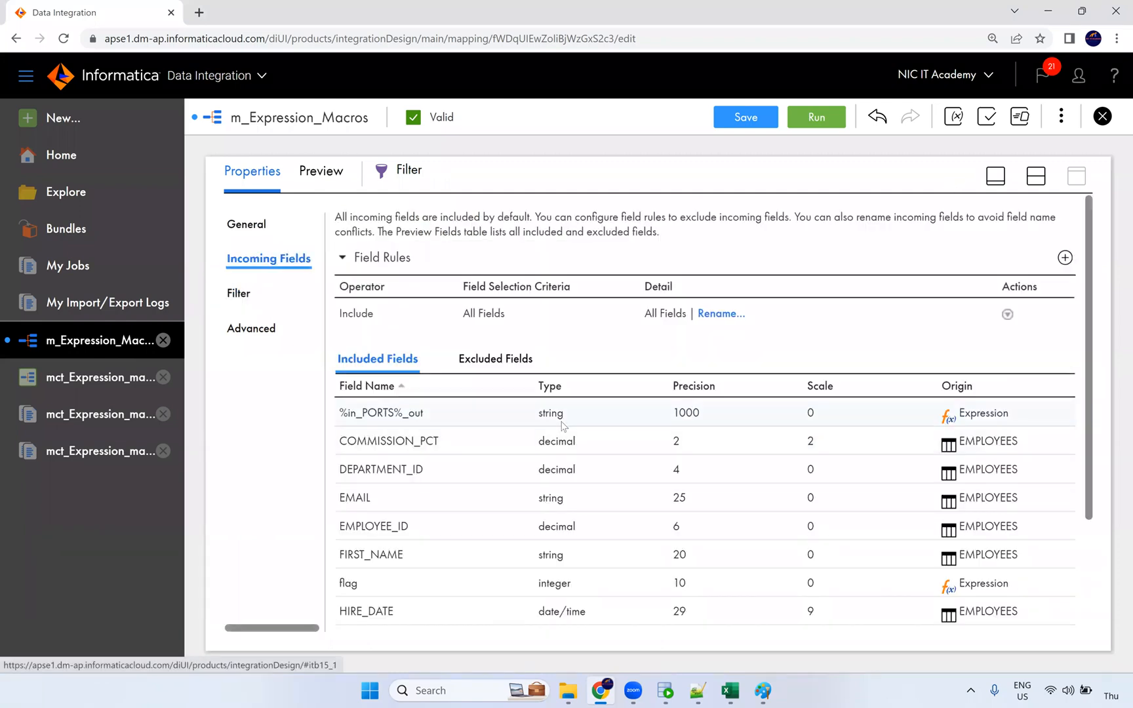
double_click(546, 413)
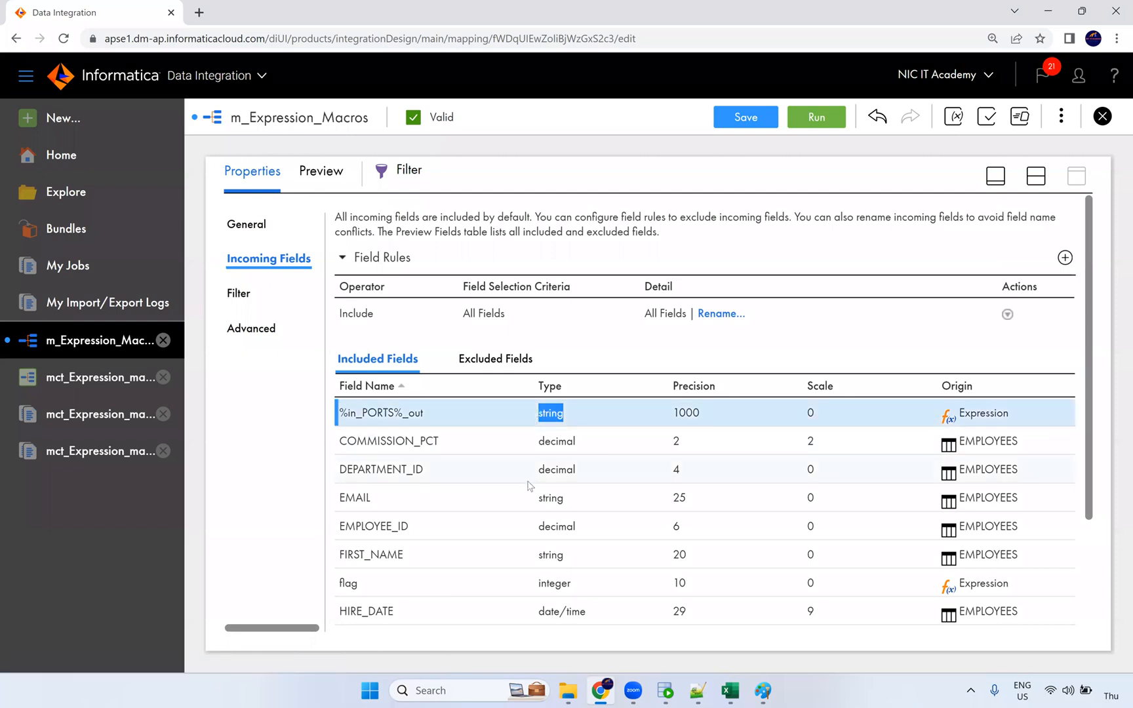
scroll(533, 482, "down", 2)
double_click(556, 437)
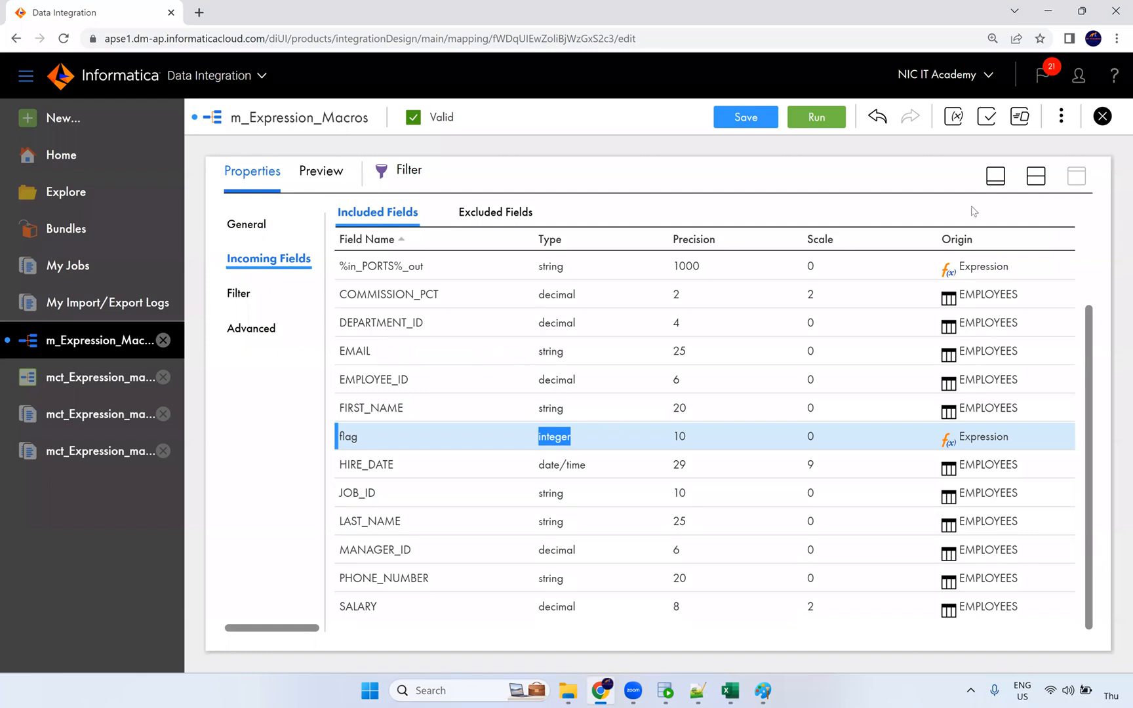
Step: Restore the split view, glance at the mct_Expression_macros task details, and return to the mapping
left_click(1036, 179)
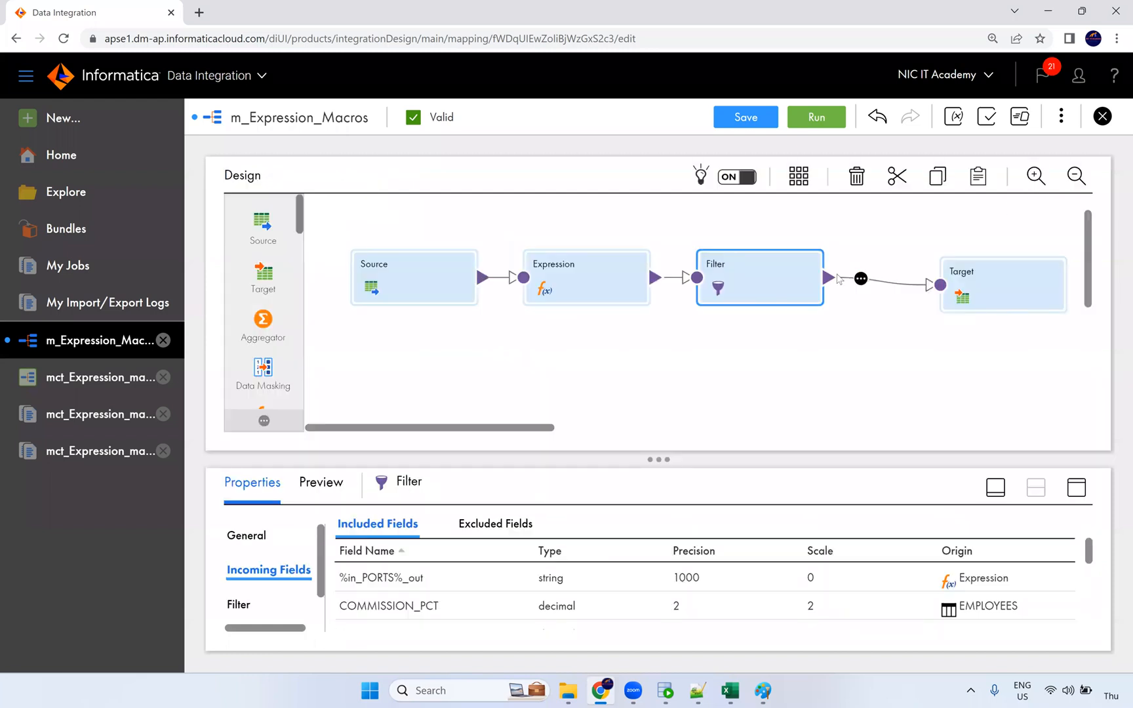
left_click(987, 282)
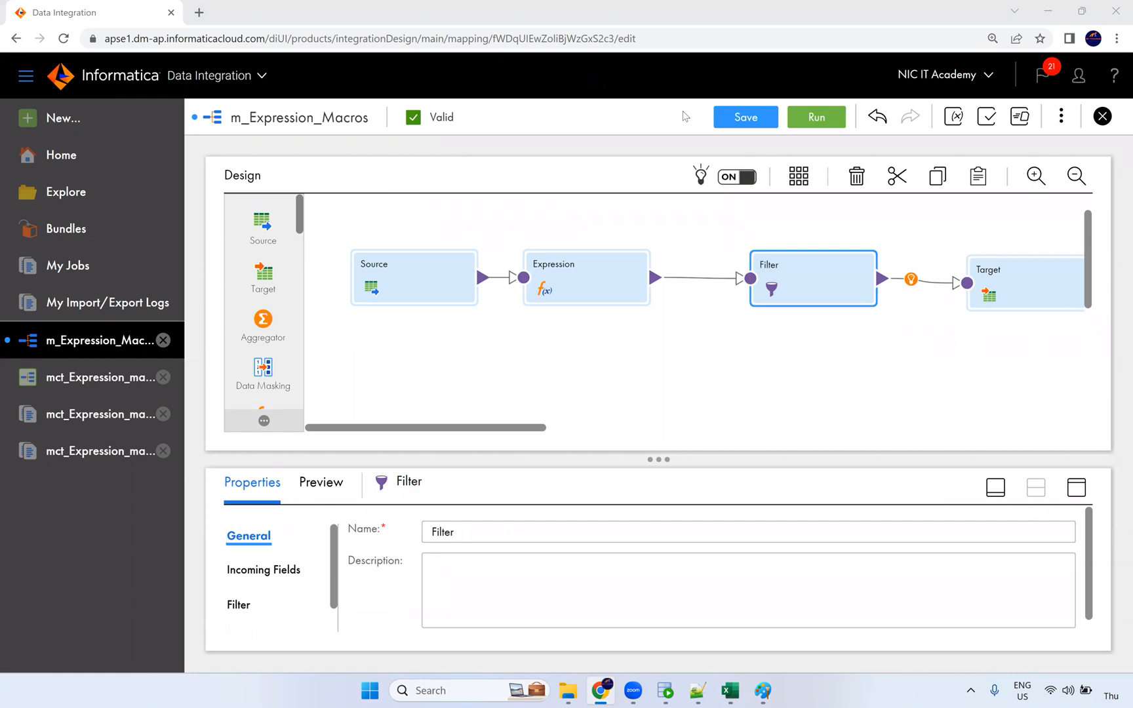
left_click(103, 381)
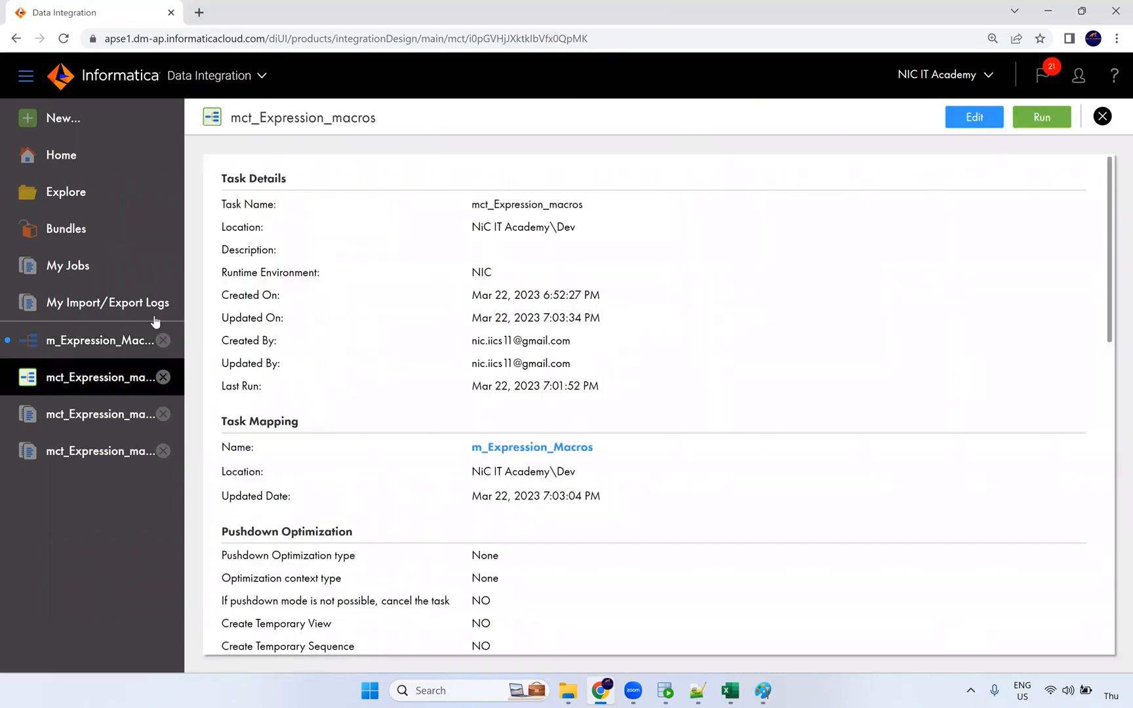
left_click(104, 339)
Step: Open the Expression's flag field settings and change its type to Output Macro Field
left_click(593, 297)
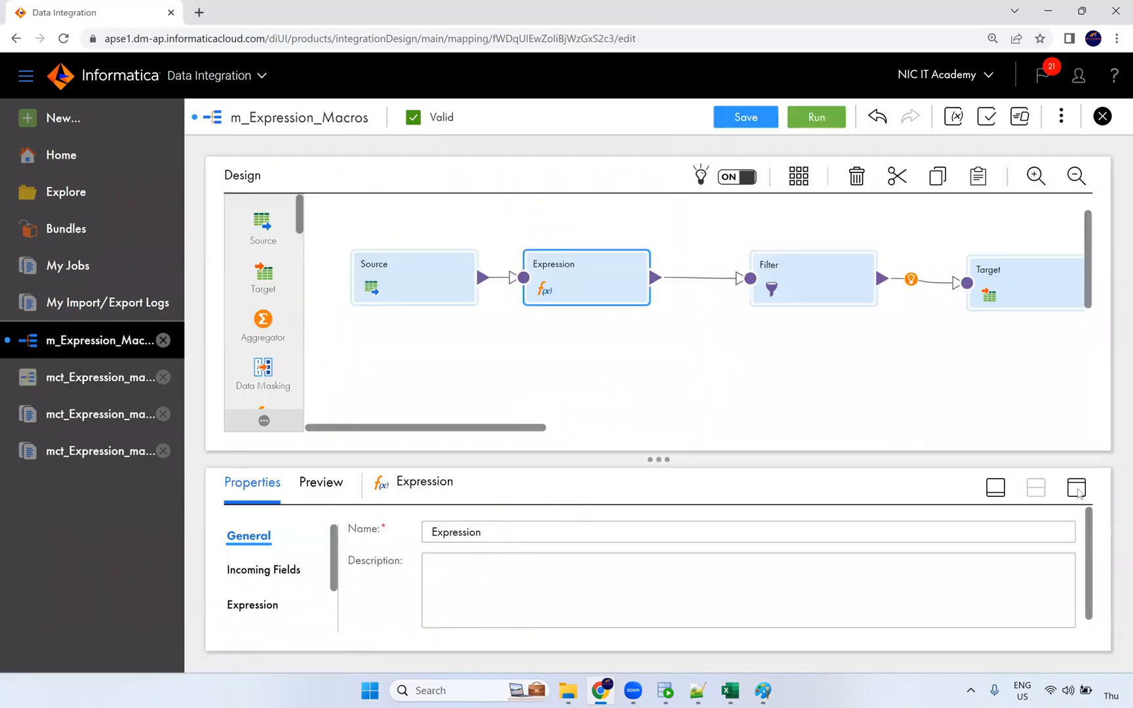
left_click(1077, 487)
left_click(263, 306)
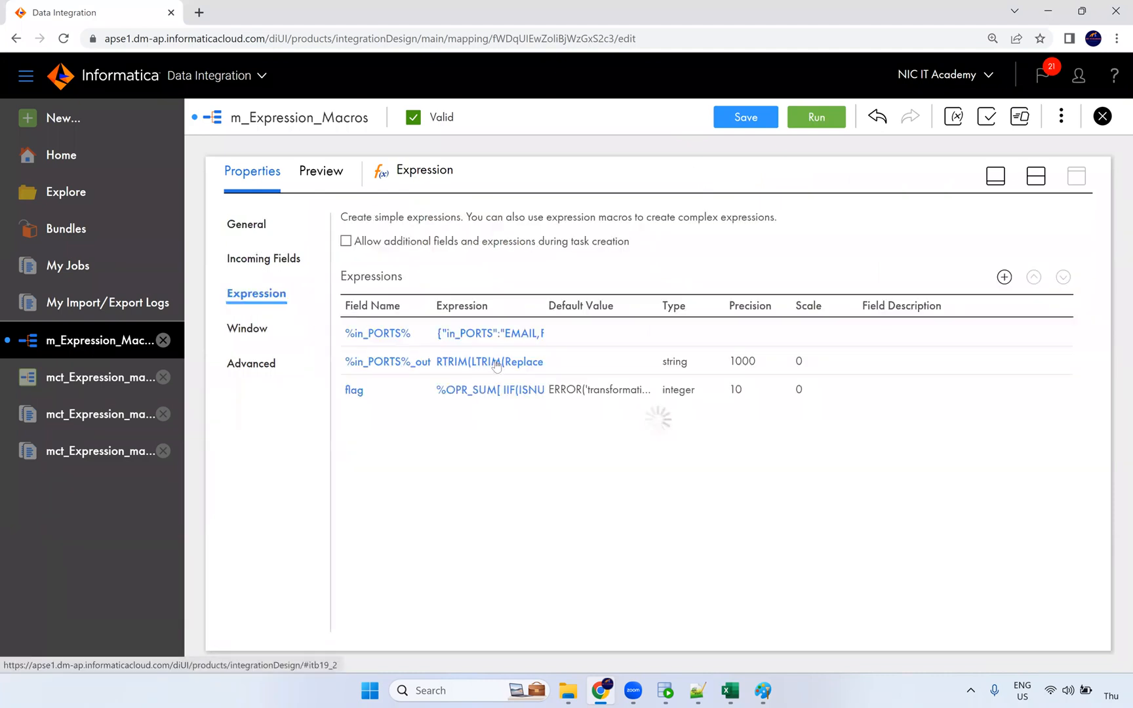
left_click(403, 391)
left_click(448, 254)
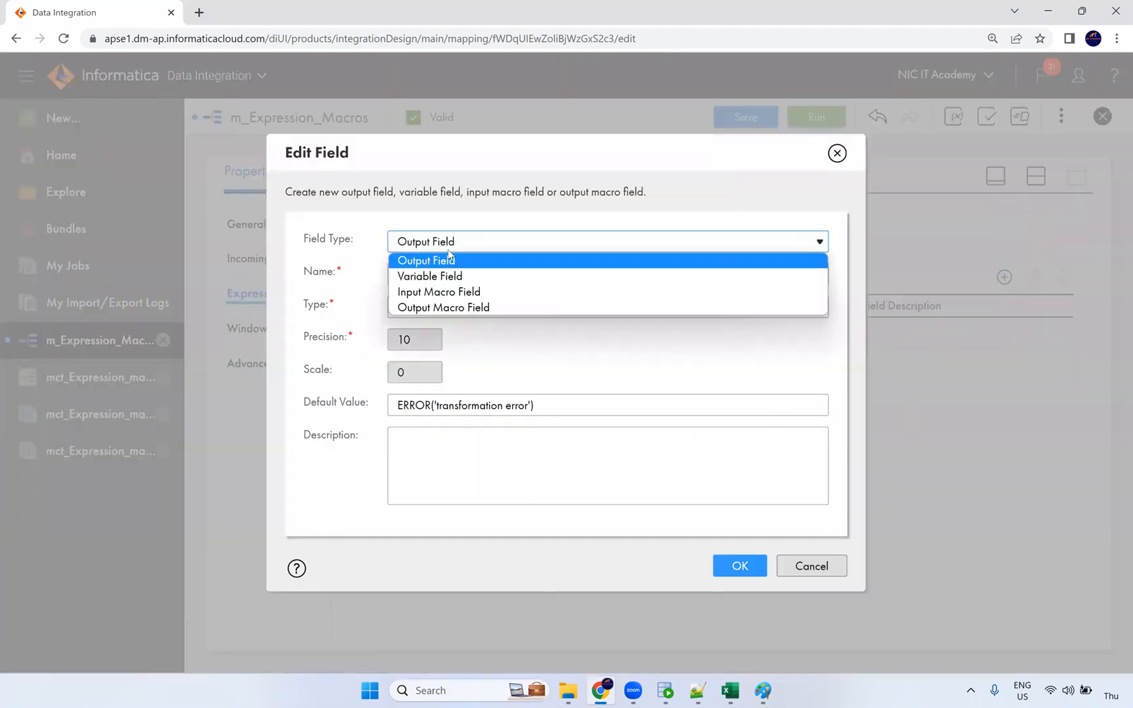
left_click(452, 307)
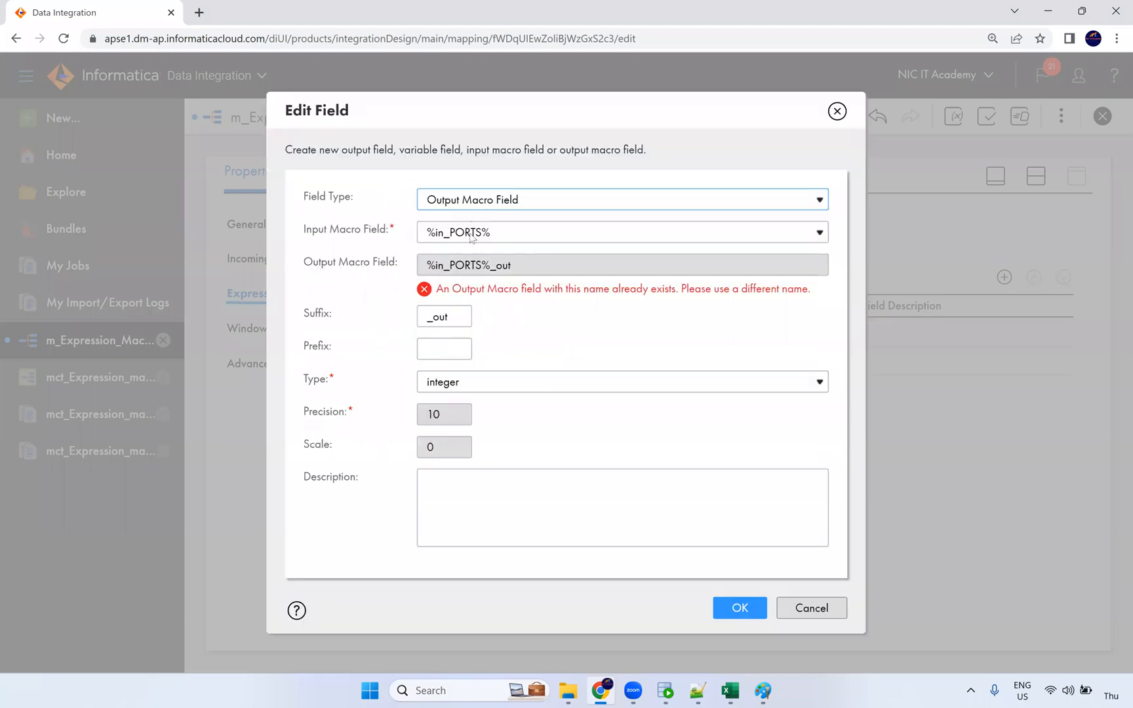
Step: Keep %in_PORTS% as input macro with suffix _out1, confirm, then delete that new macro field
left_click(472, 237)
left_click(500, 251)
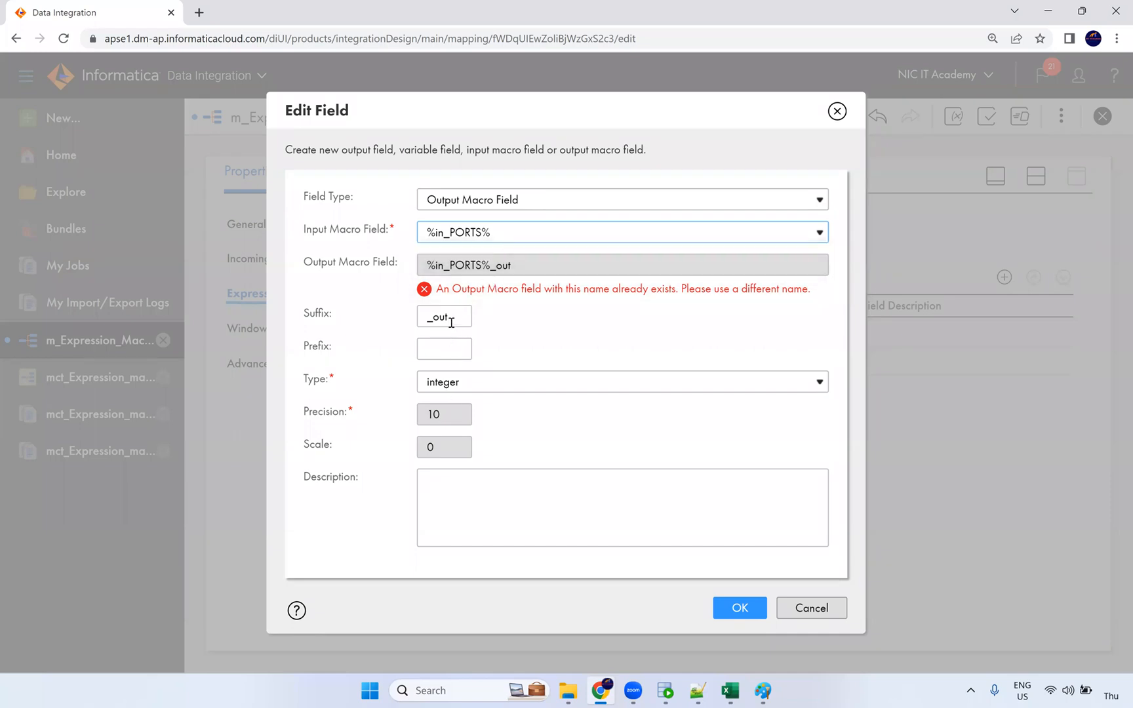
left_click(482, 233)
left_click(484, 233)
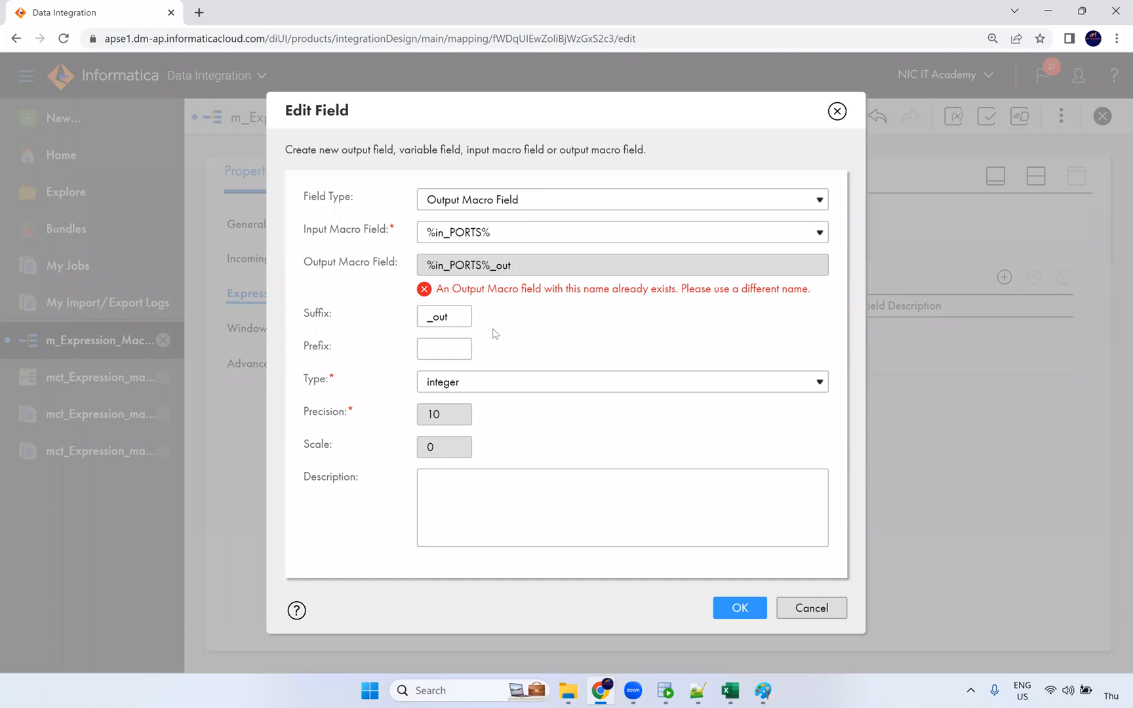
left_click(441, 316)
type("1")
left_click(561, 361)
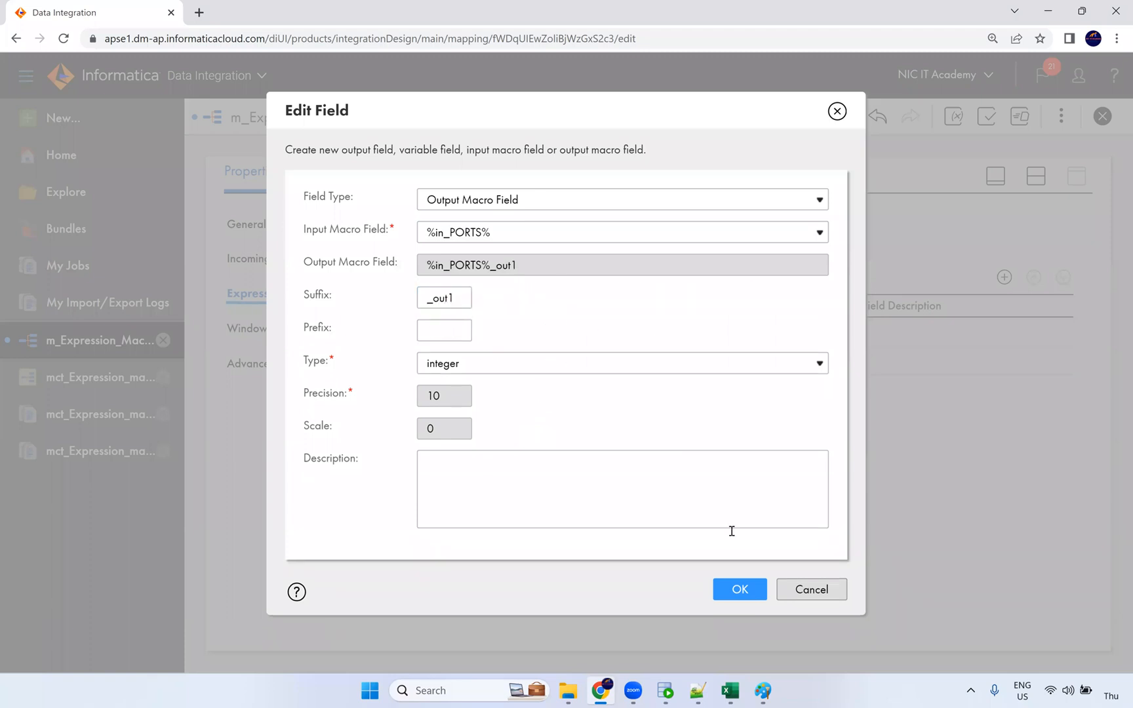
left_click(739, 589)
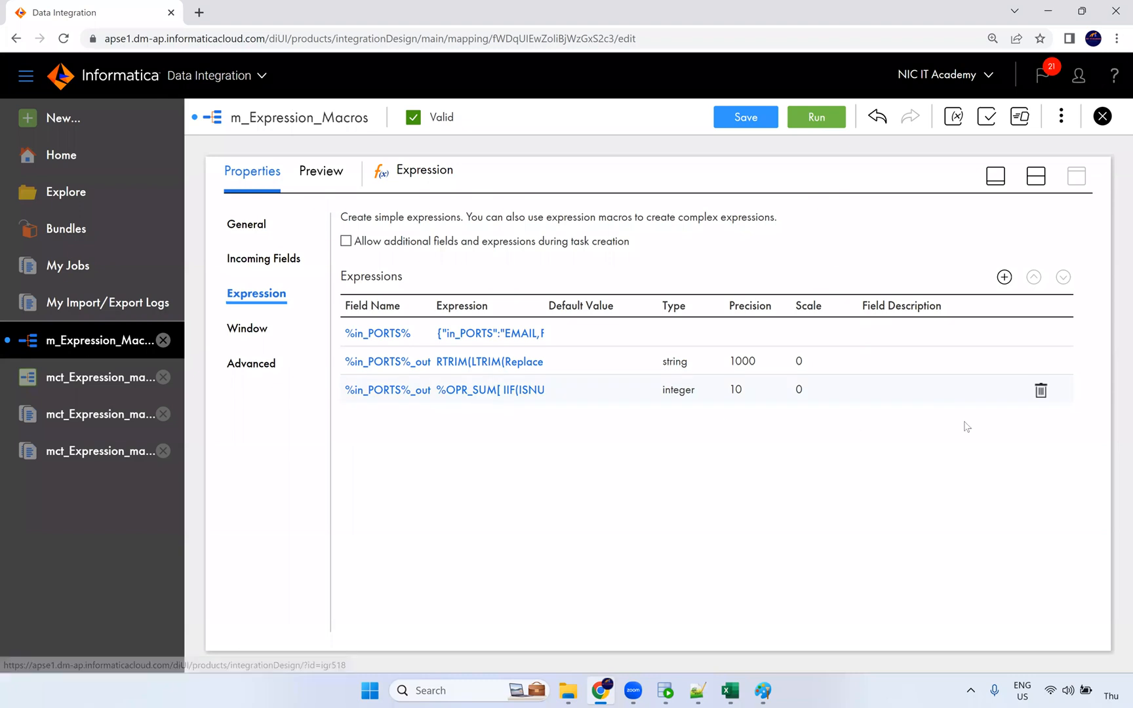
left_click(1043, 393)
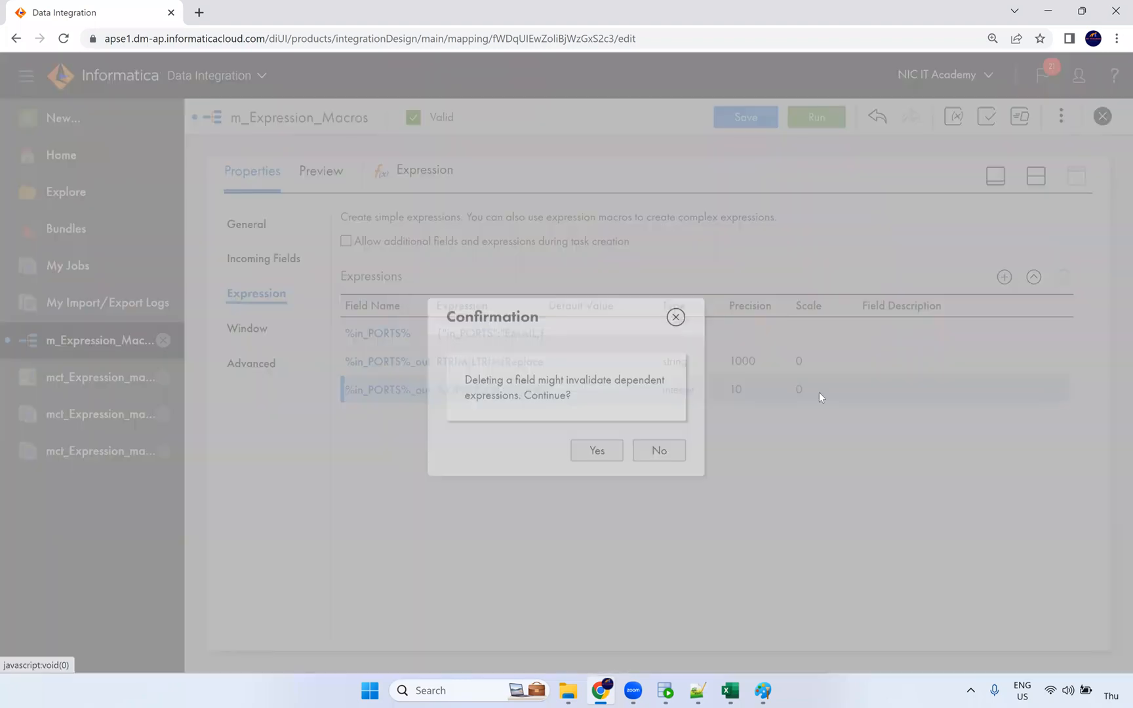
left_click(600, 451)
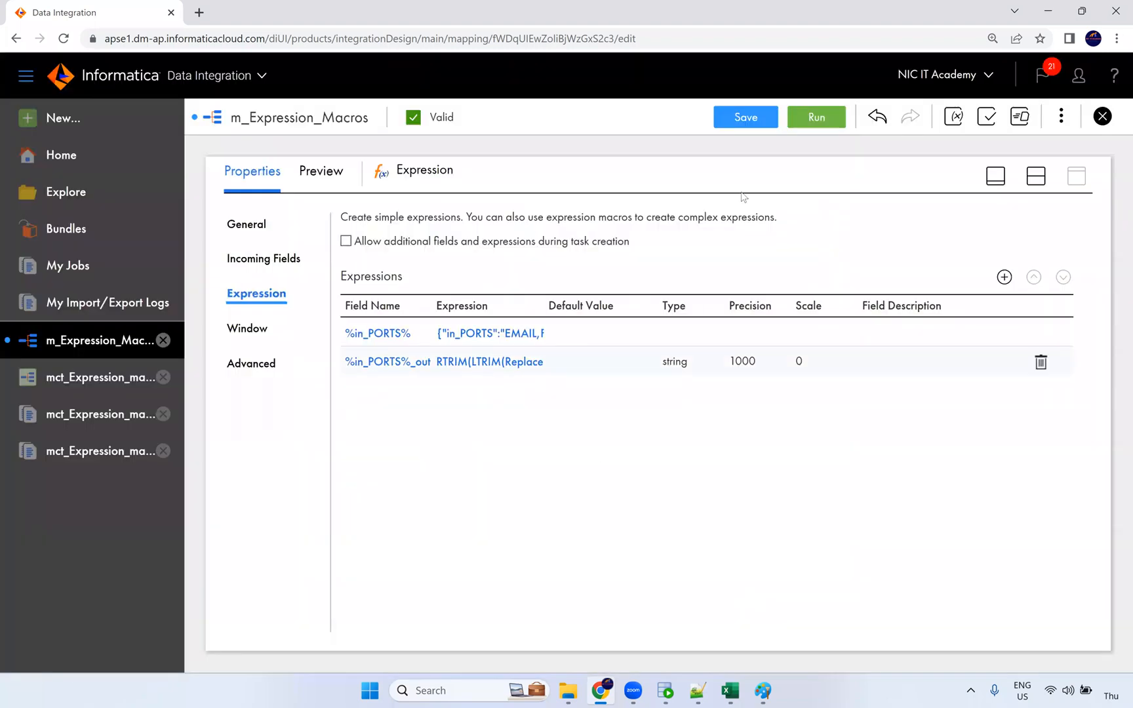
Step: Save the mapping, then add a new integer output field named flag with precision 10
left_click(747, 118)
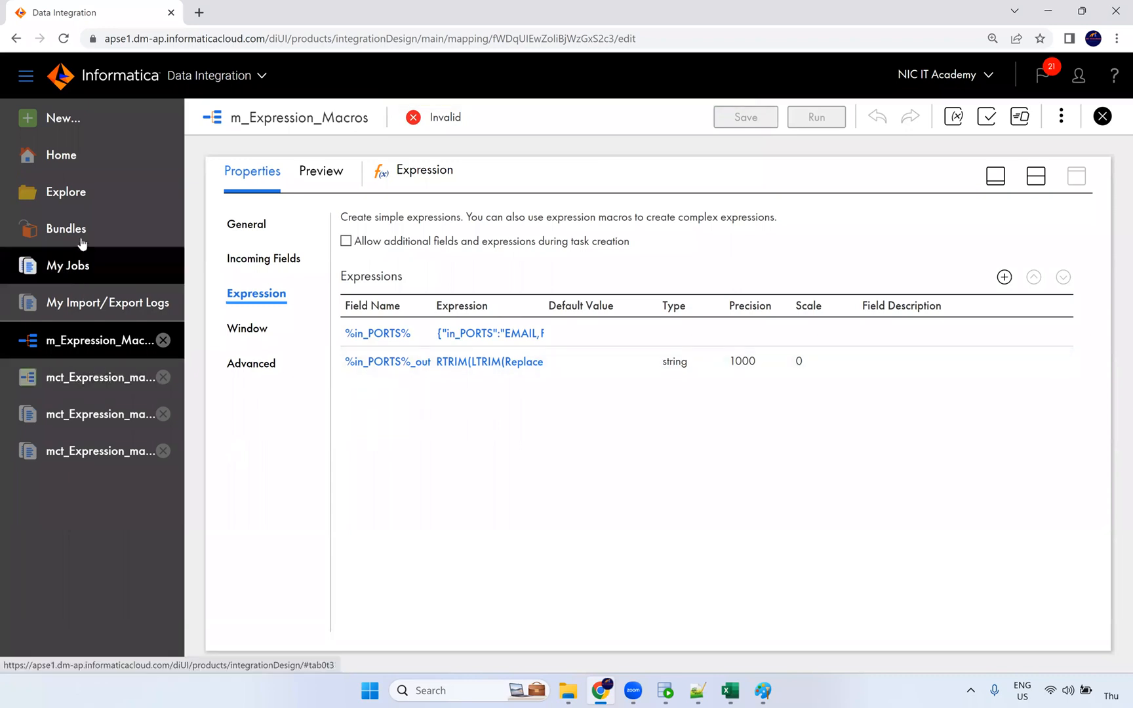
left_click(1004, 277)
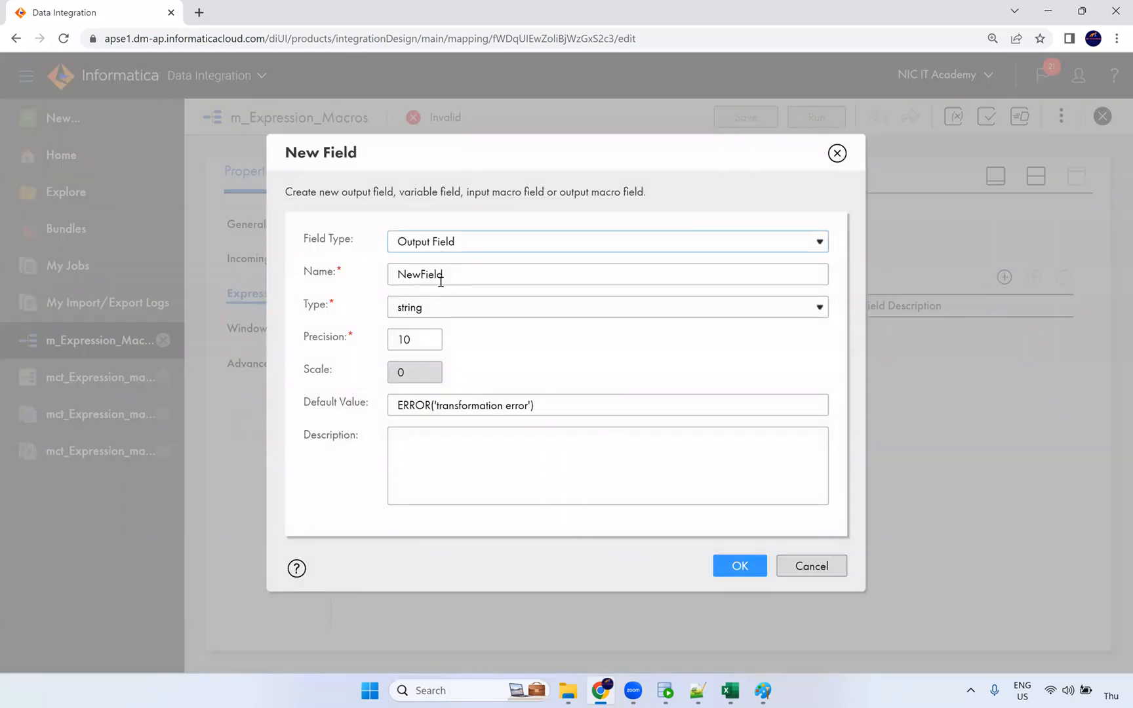
left_click(328, 280)
type("flag")
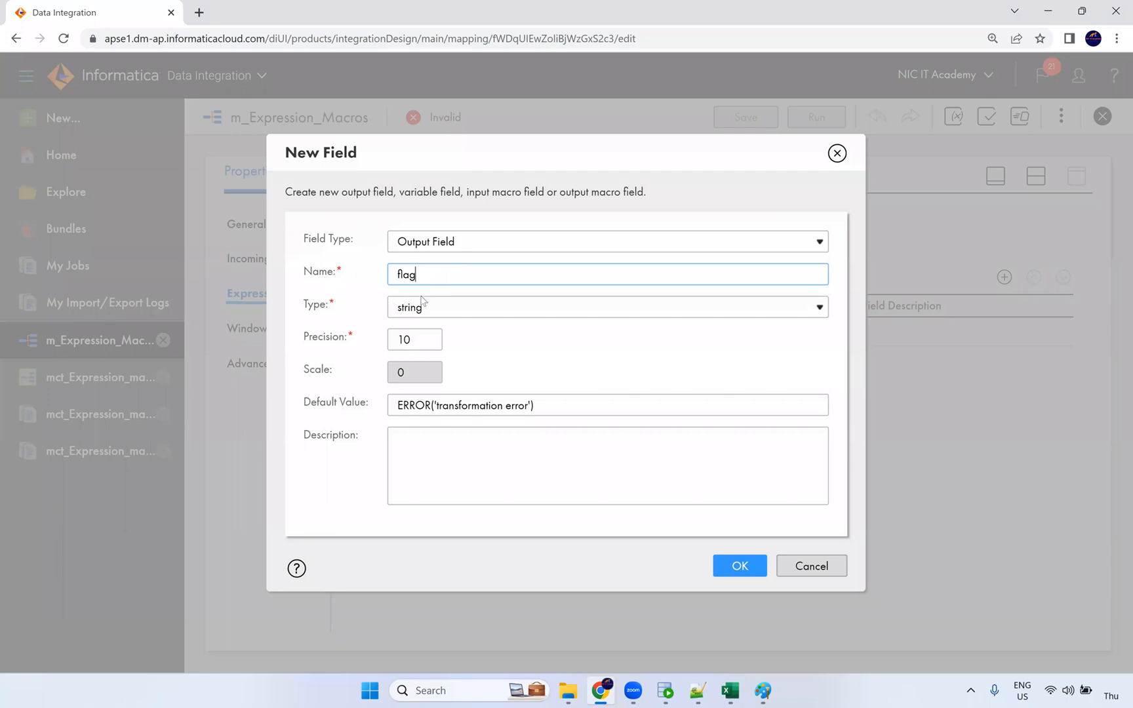
left_click(425, 308)
left_click(422, 328)
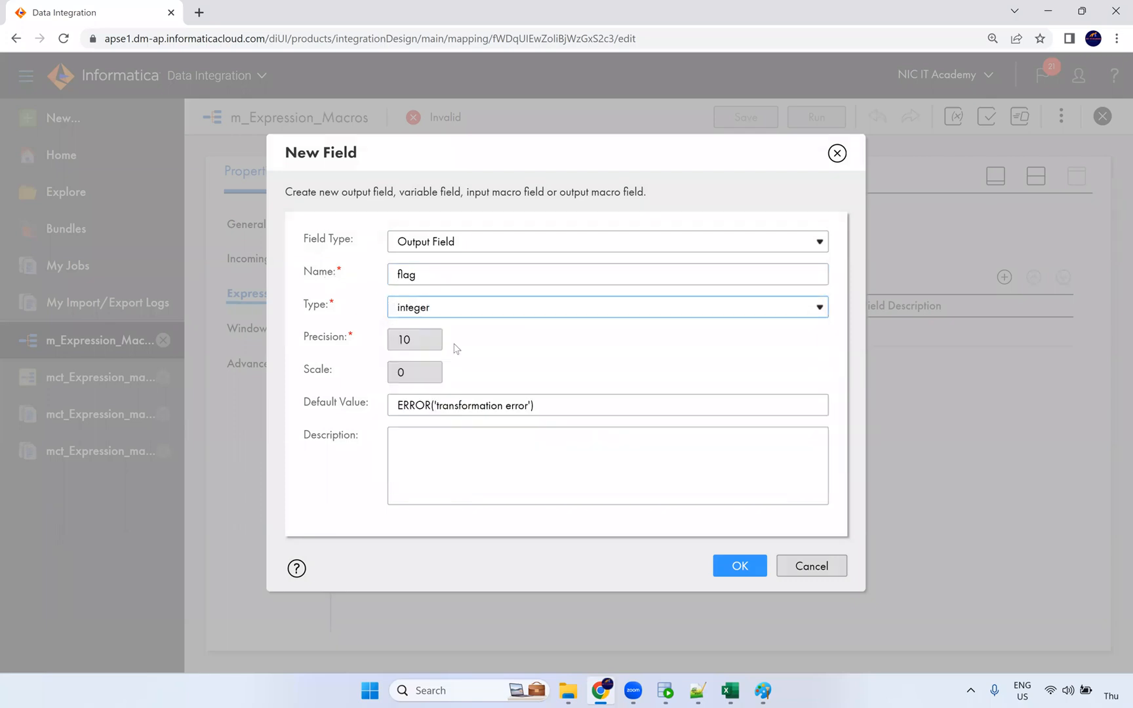
left_click(722, 565)
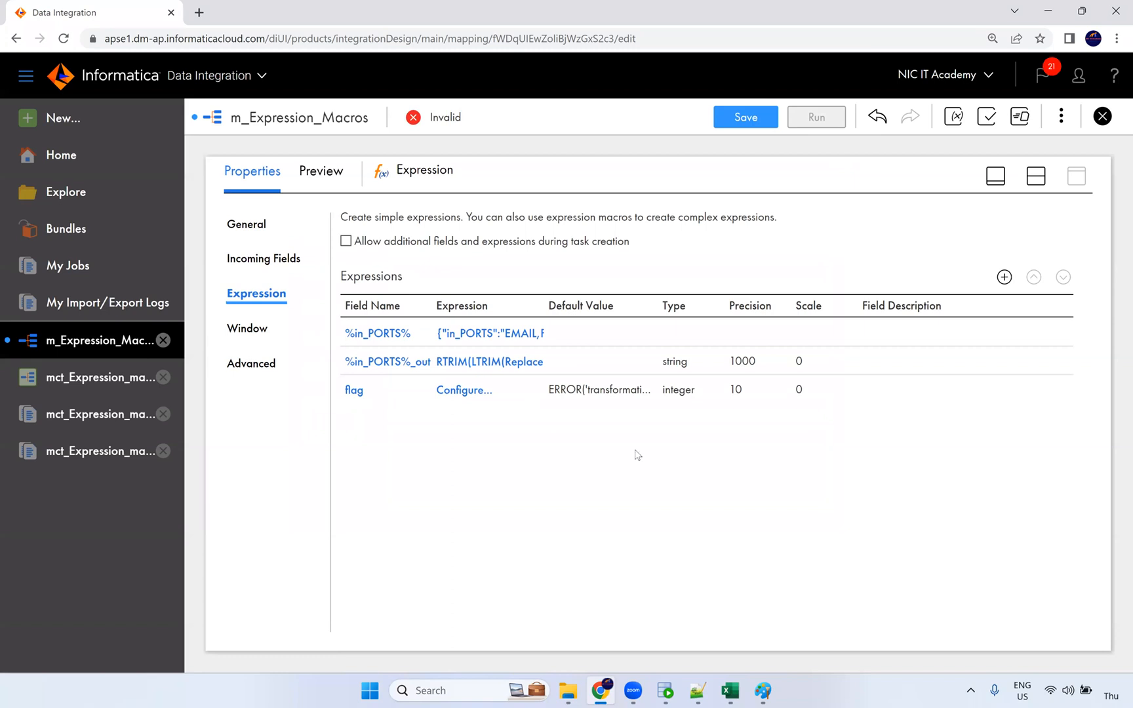
left_click(481, 398)
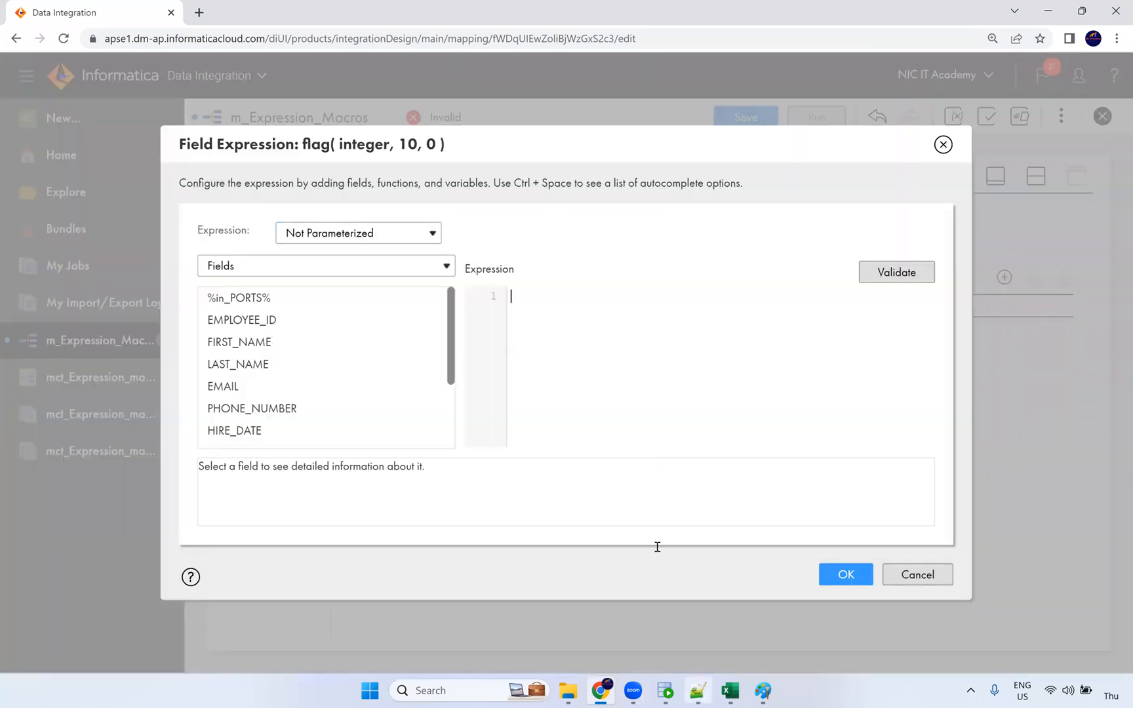
Step: Paste %OPR_SUM[ IIF(ISNULL(%in_PORTS%), 1, 0) ]% from Notepad++ as flag's expression, fixing the port name
left_click(697, 690)
left_click_drag(485, 238, 112, 240)
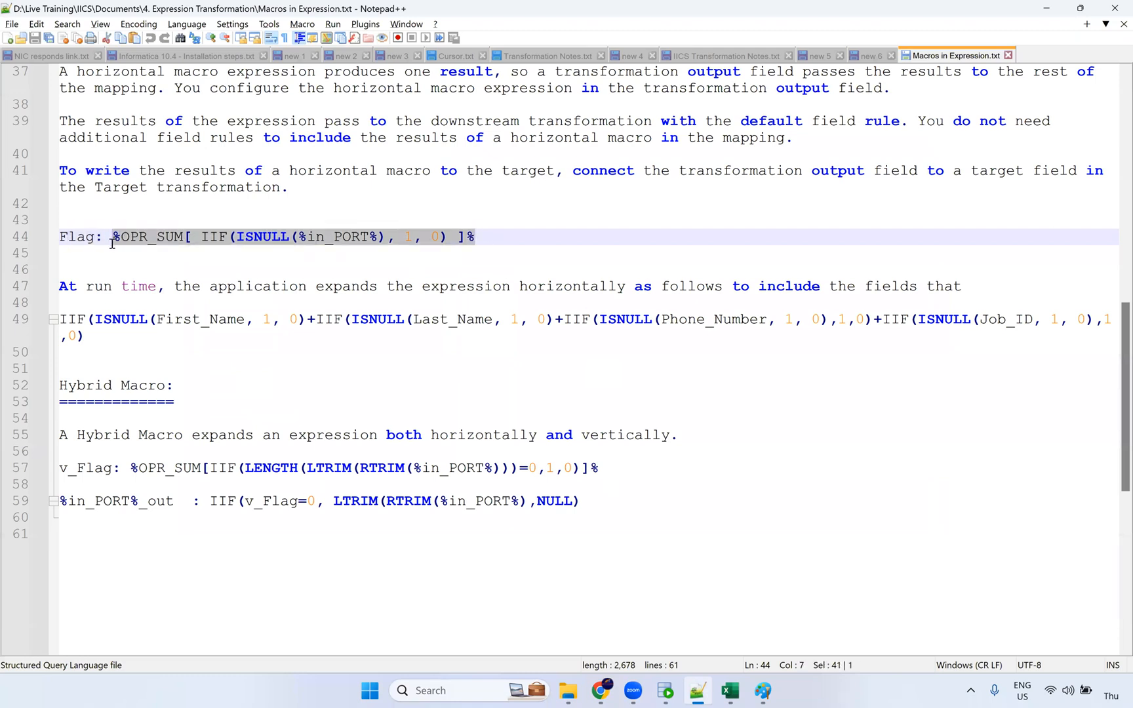
key("ctrl+c")
key("alt+Tab")
key("ctrl+v")
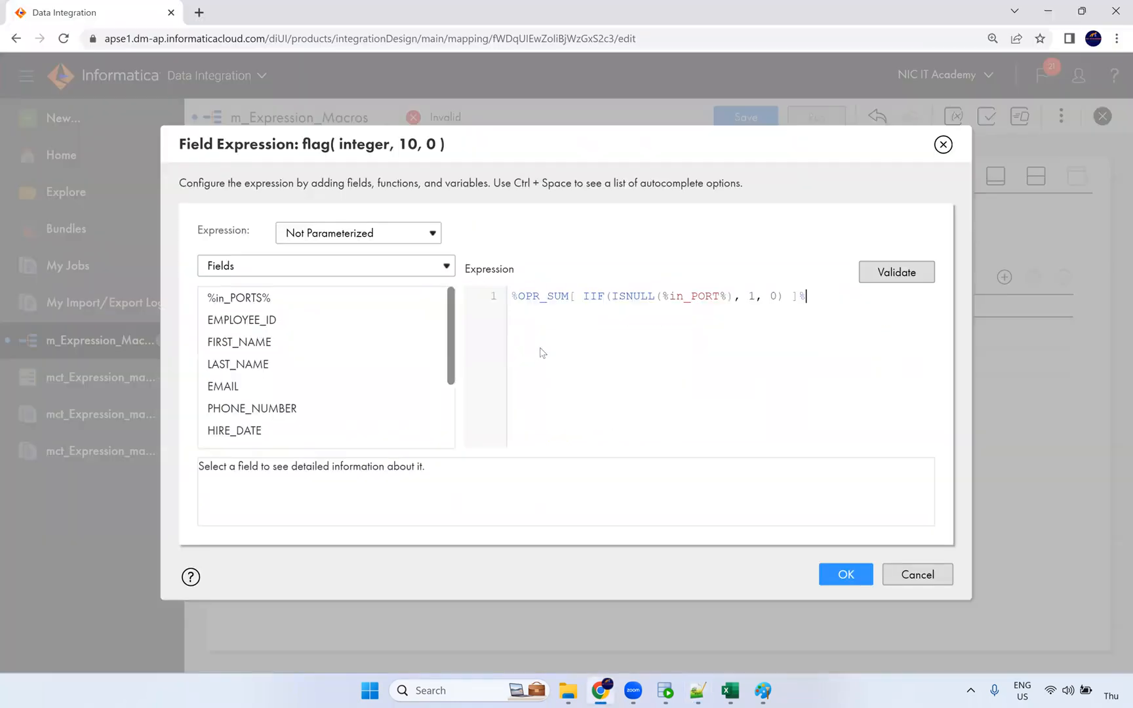
double_click(700, 307)
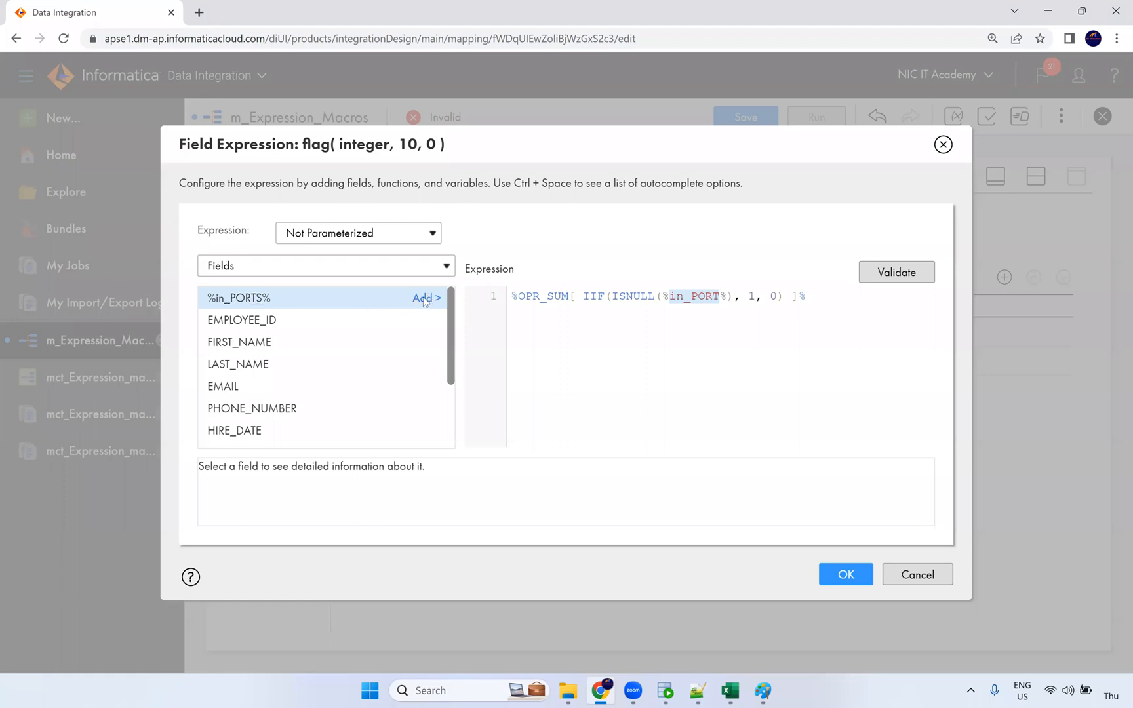
left_click_drag(725, 297, 663, 296)
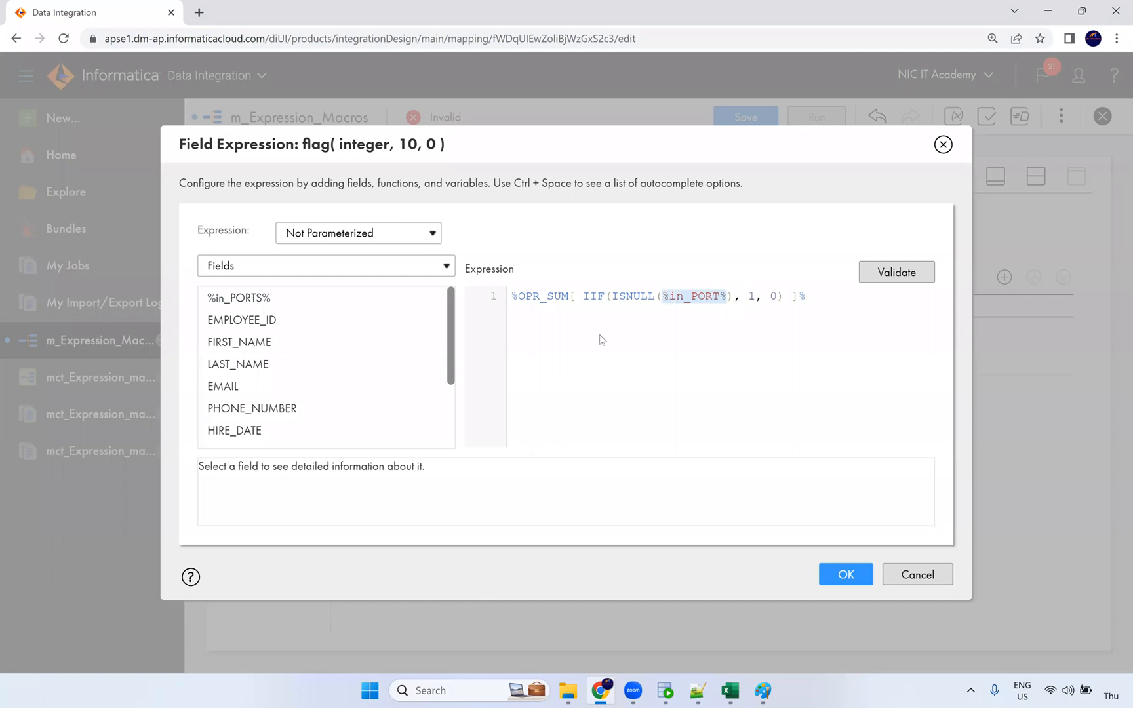
left_click(424, 299)
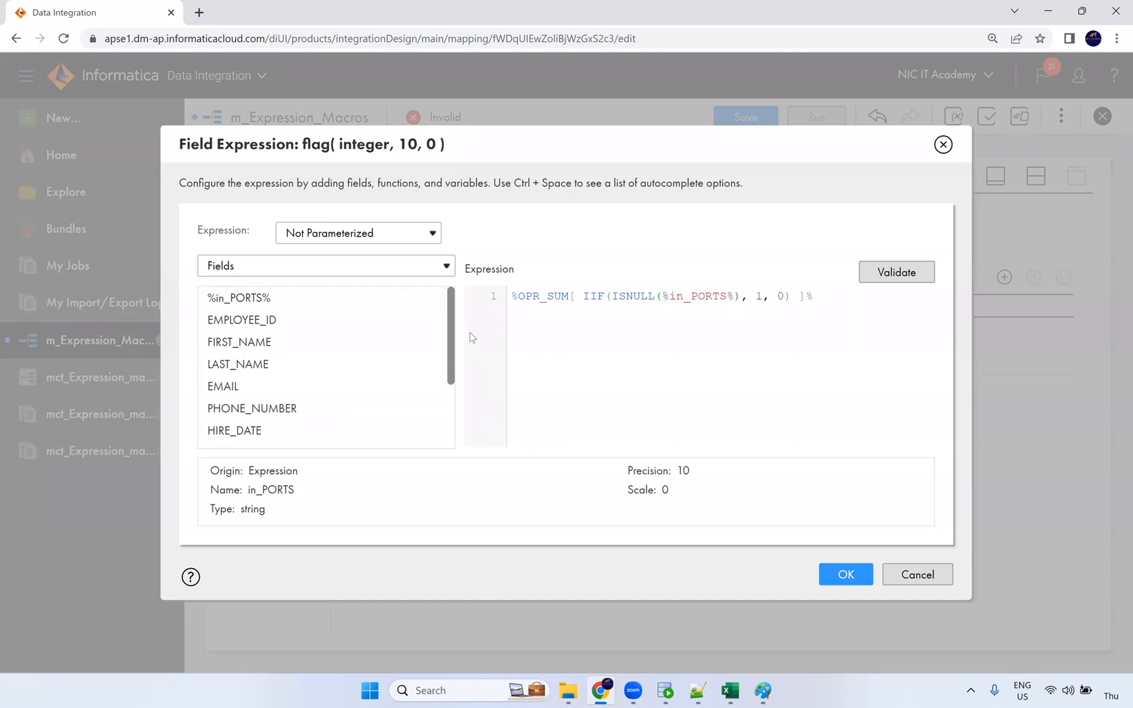
Step: Validate and accept the flag expression, save the mapping, and restore the split view
left_click(724, 296)
left_click(883, 278)
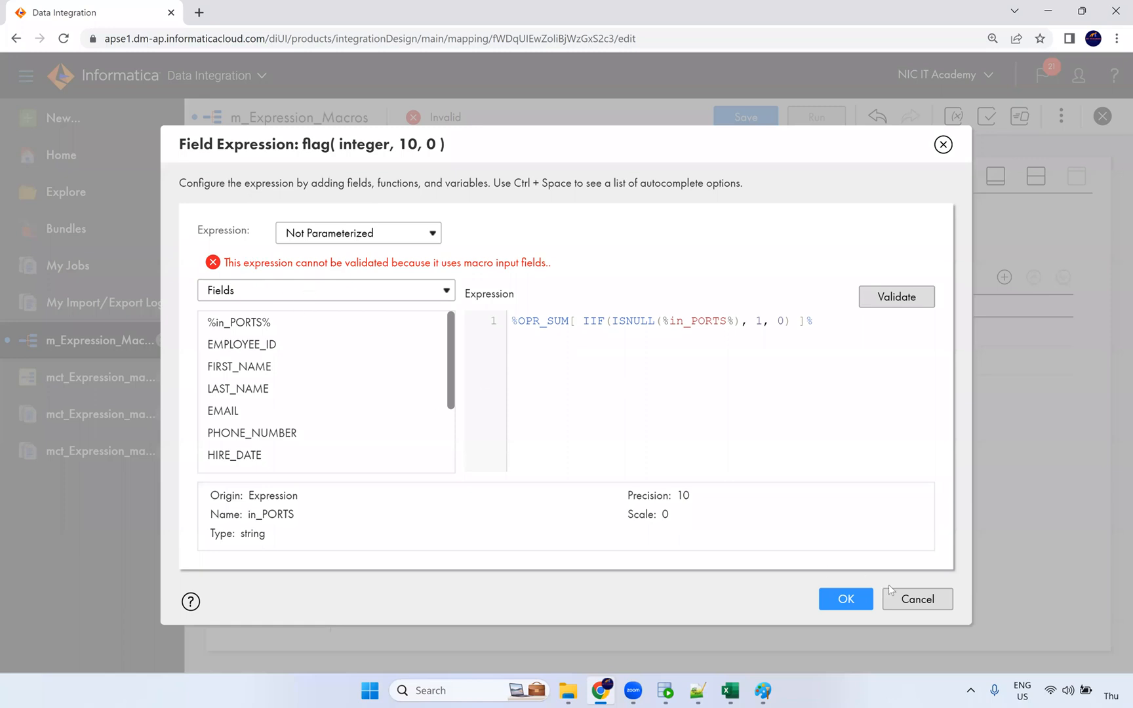
left_click(846, 598)
left_click(747, 113)
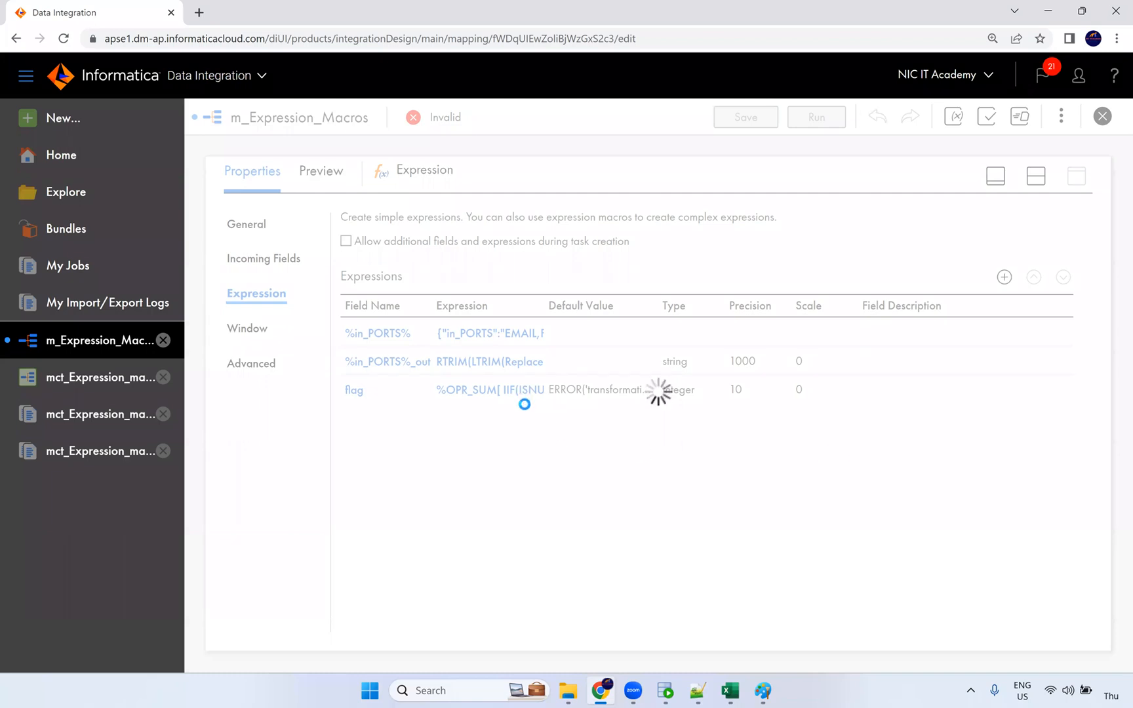
left_click(1041, 181)
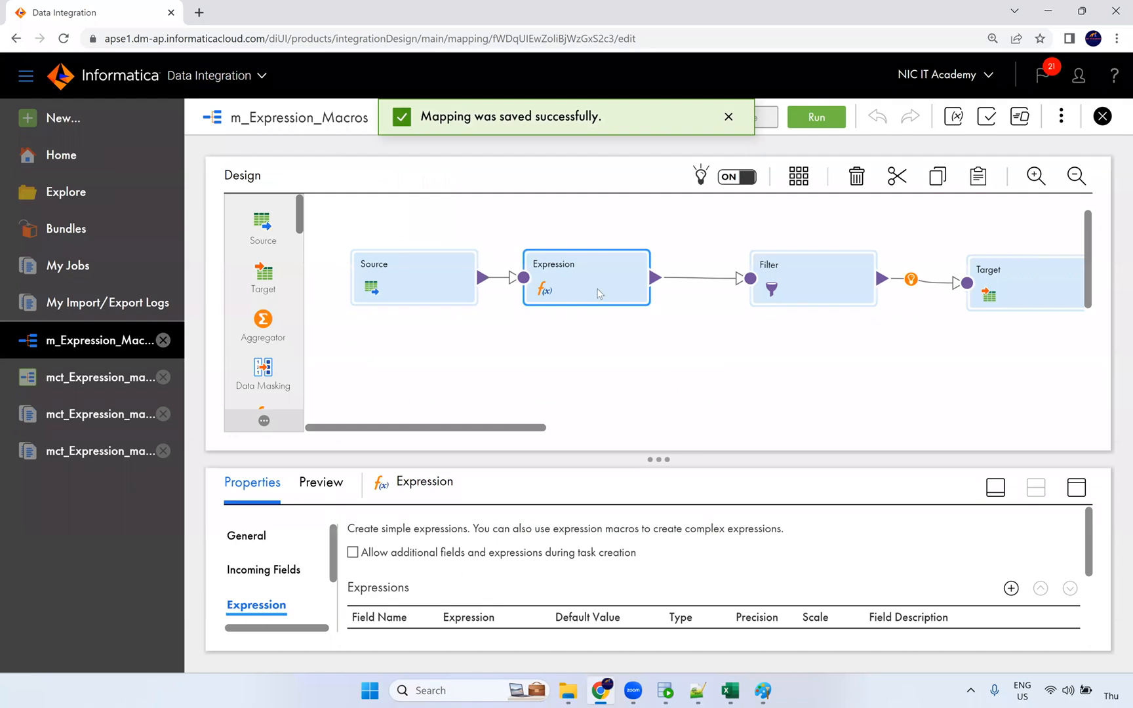
Step: Run a data preview of 105 rows for the Expression transformation's output
left_click(1076, 488)
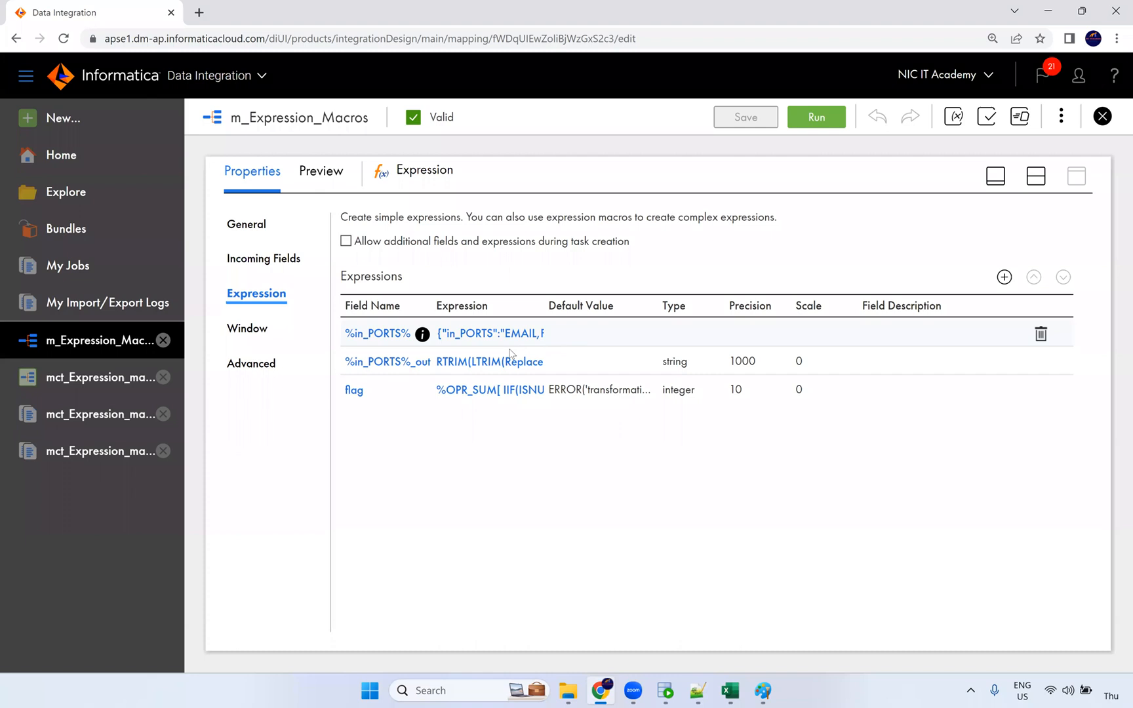
left_click(321, 172)
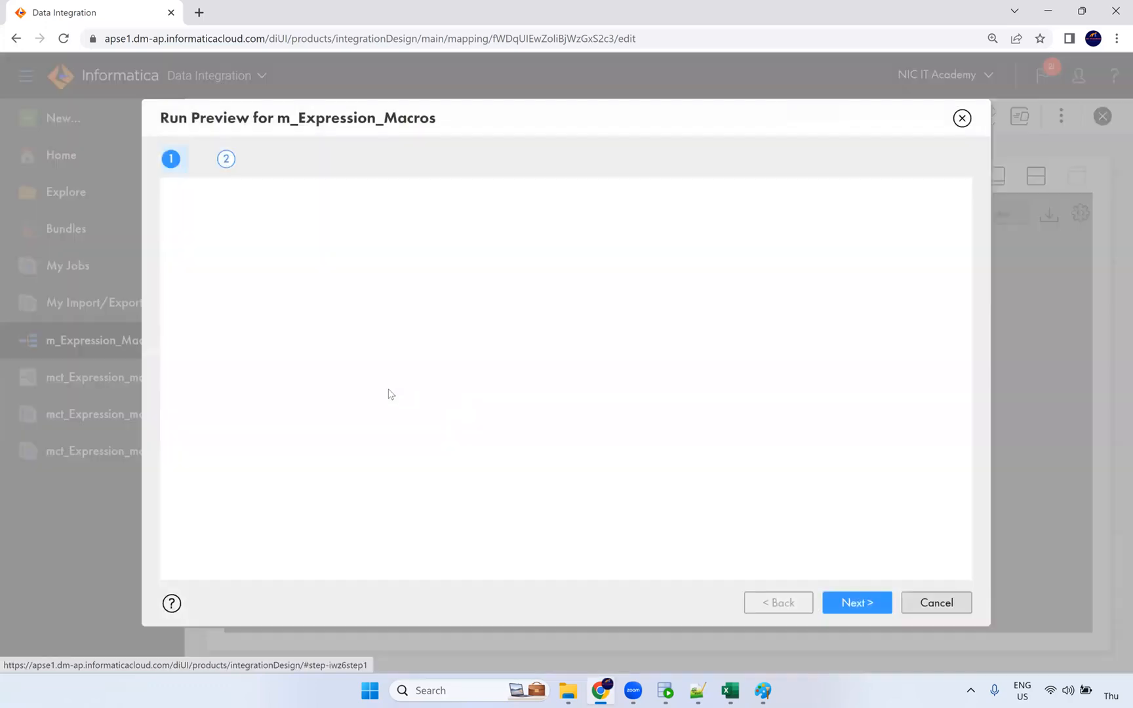
left_click(338, 207)
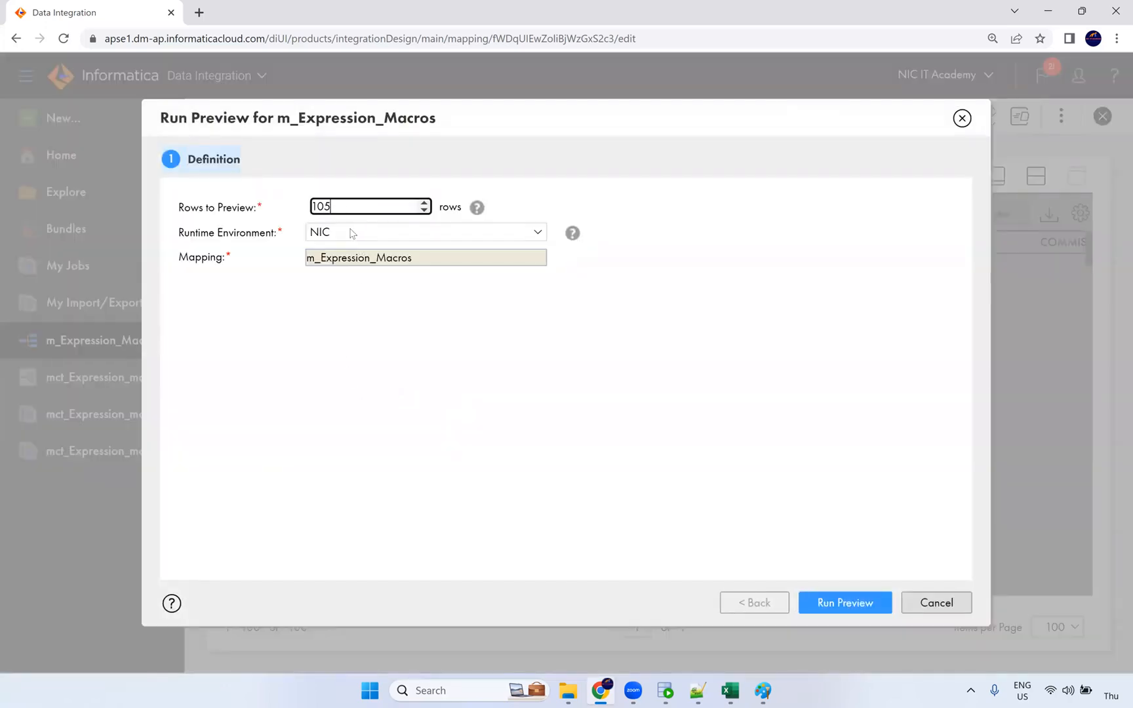
left_click(855, 607)
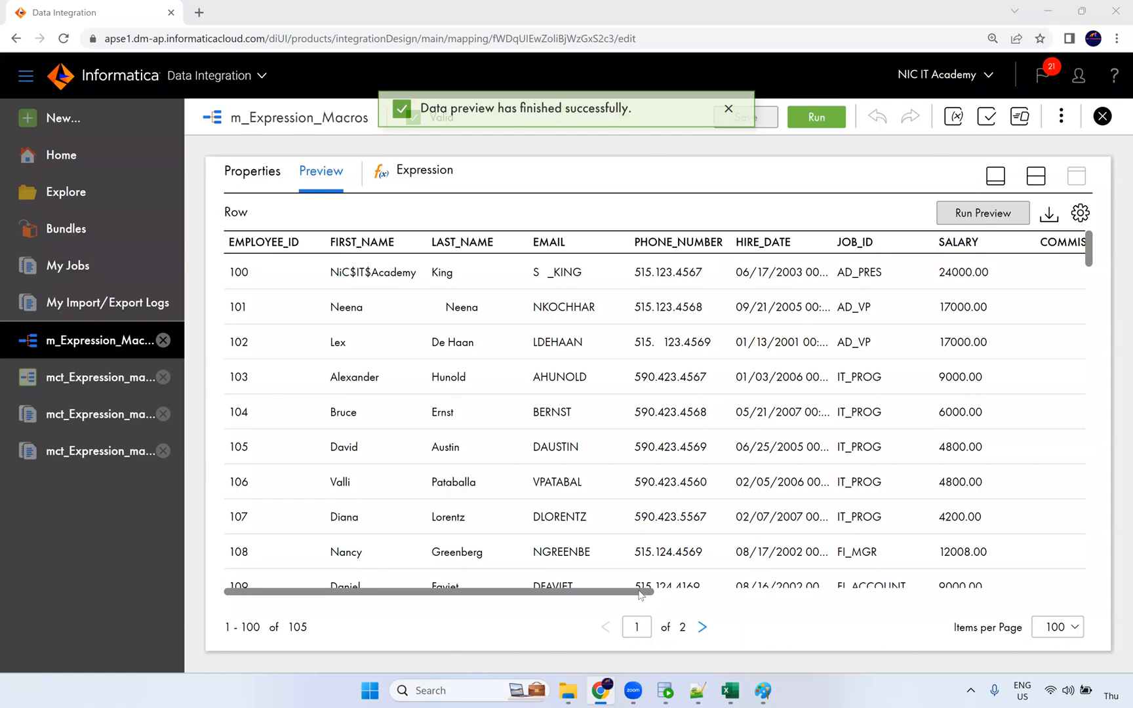
Step: Confirm on preview page 2 that flag is 1 only for employee 205, then reselect the Filter
scroll(984, 592, "right", 3)
scroll(984, 592, "right", 5)
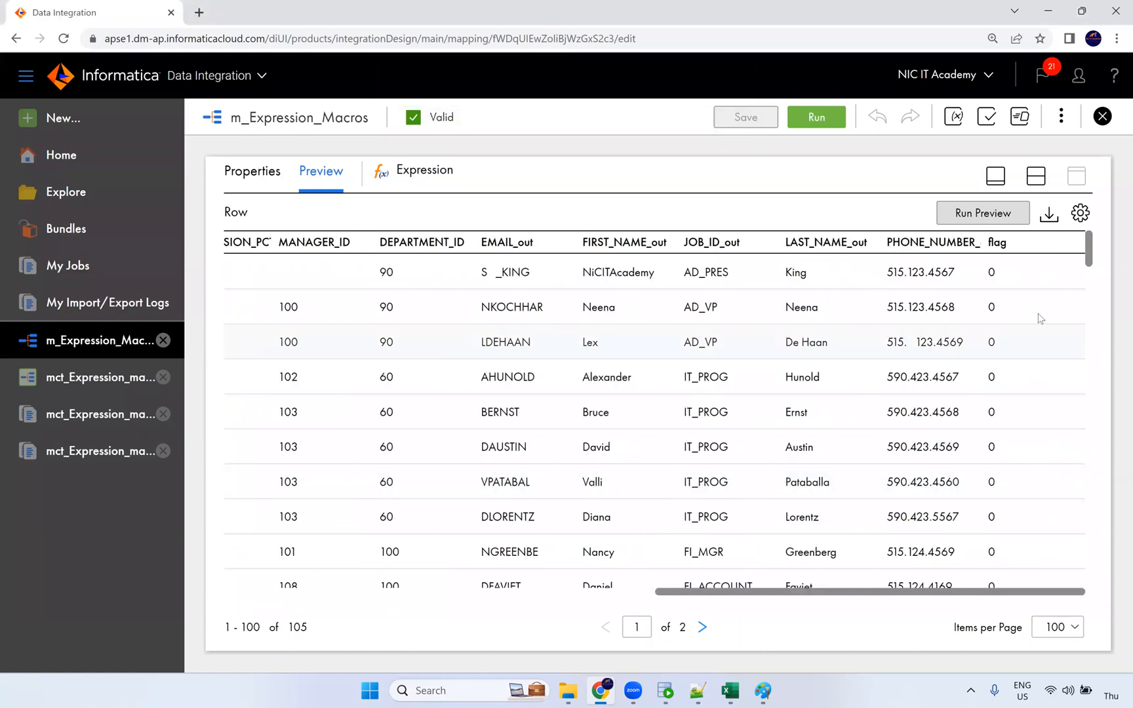
scroll(990, 377, "down", 20)
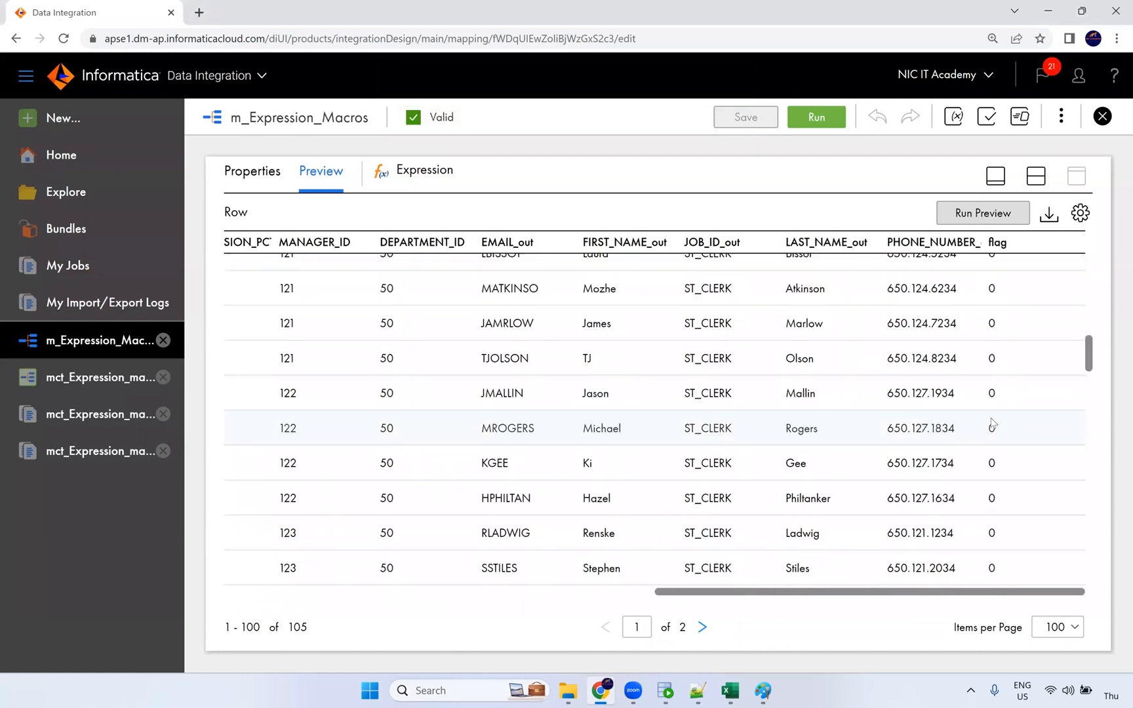
scroll(1002, 420, "down", 20)
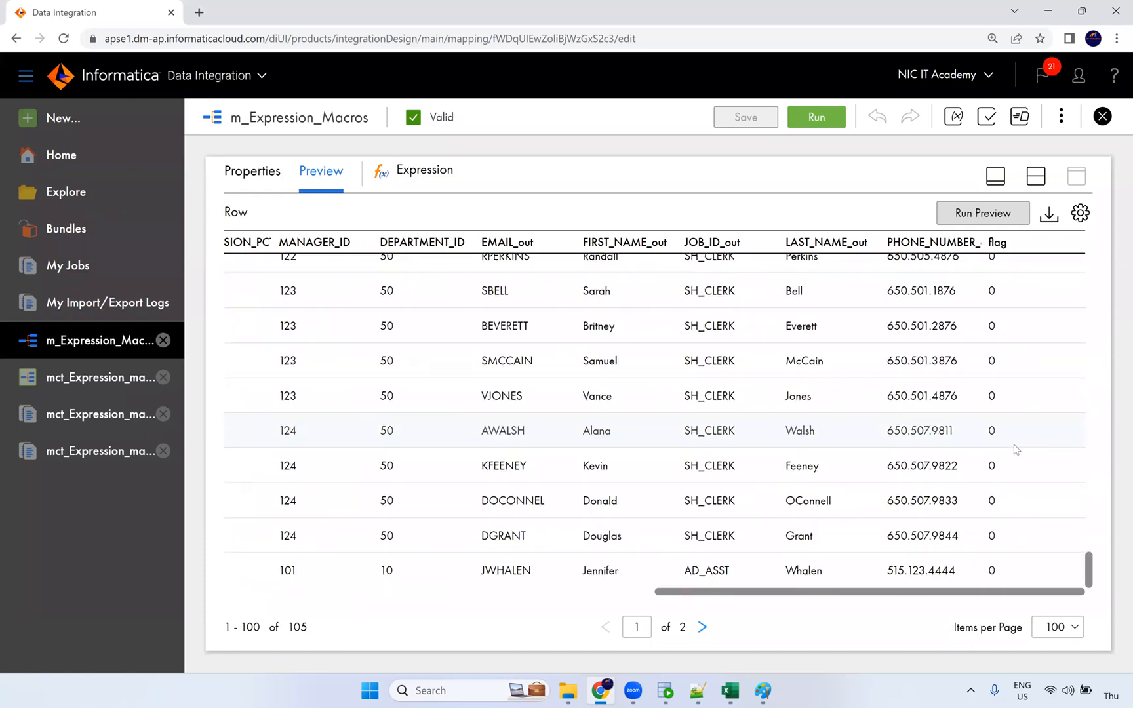
left_click(702, 627)
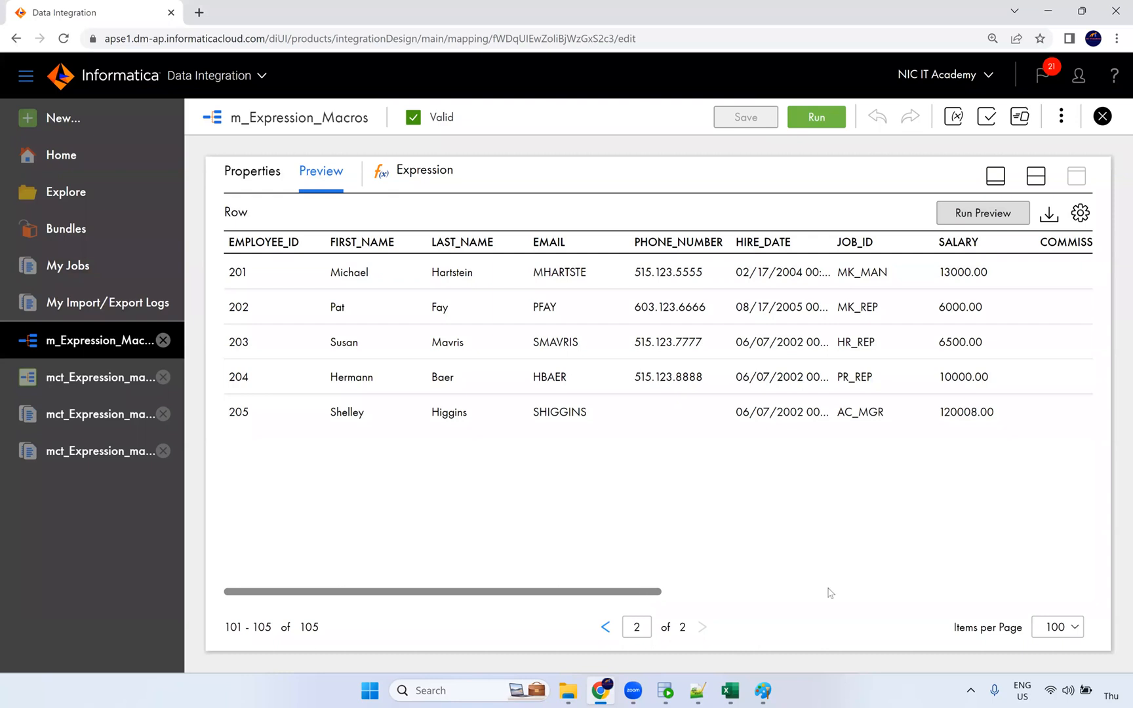
left_click_drag(641, 593, 1071, 593)
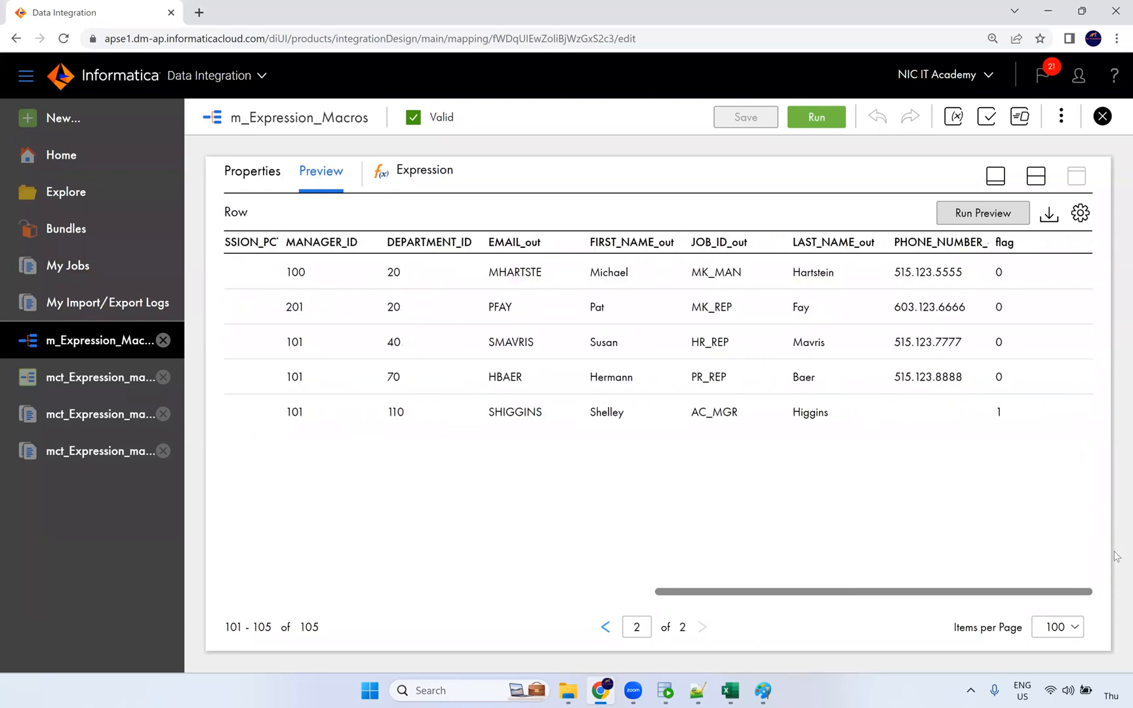
double_click(997, 412)
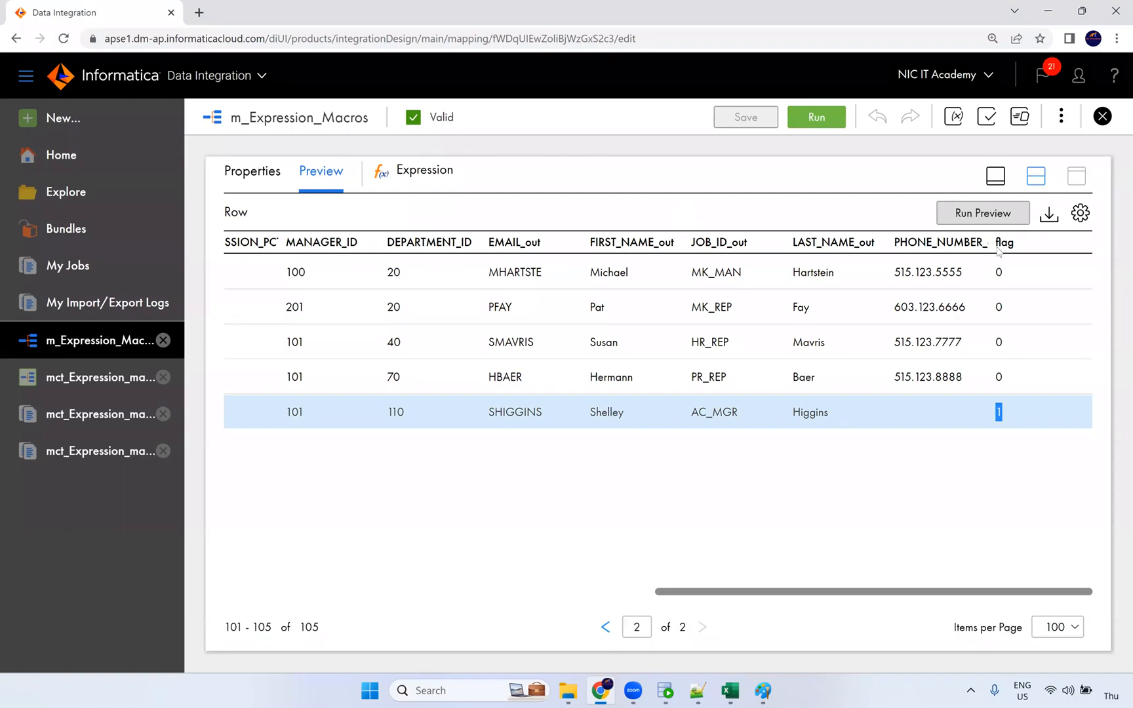
left_click(1037, 177)
left_click(813, 274)
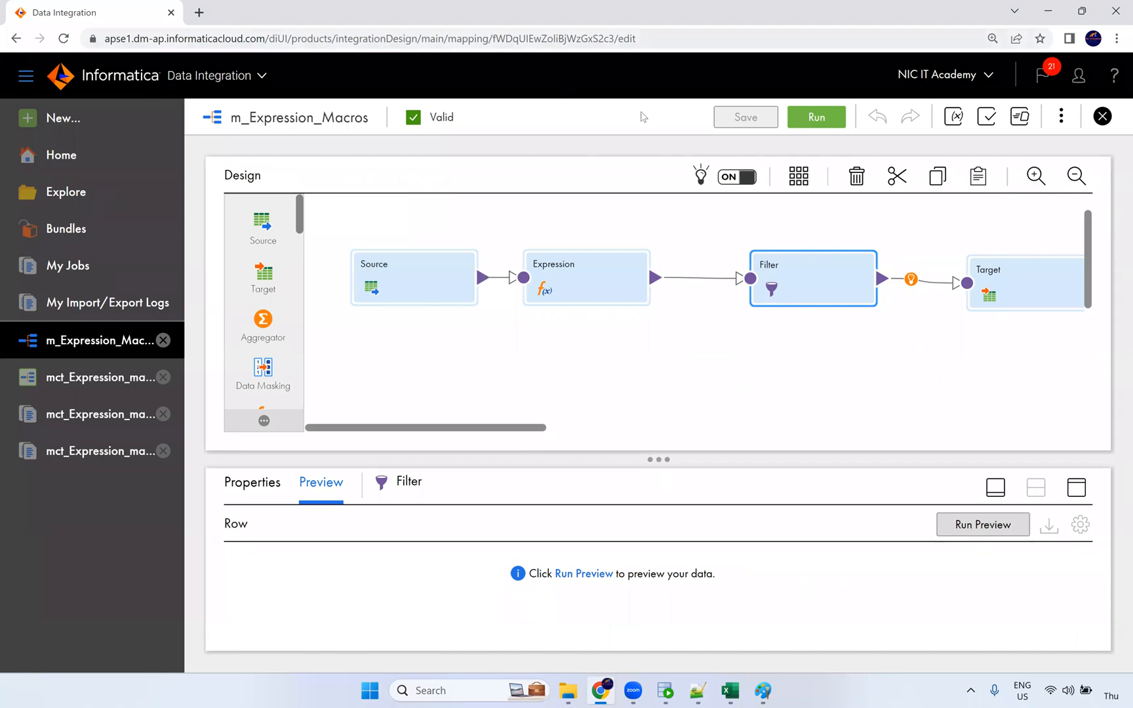
Step: Run the mct_Expression_macros task and refresh My Jobs until the run succeeds
left_click(107, 378)
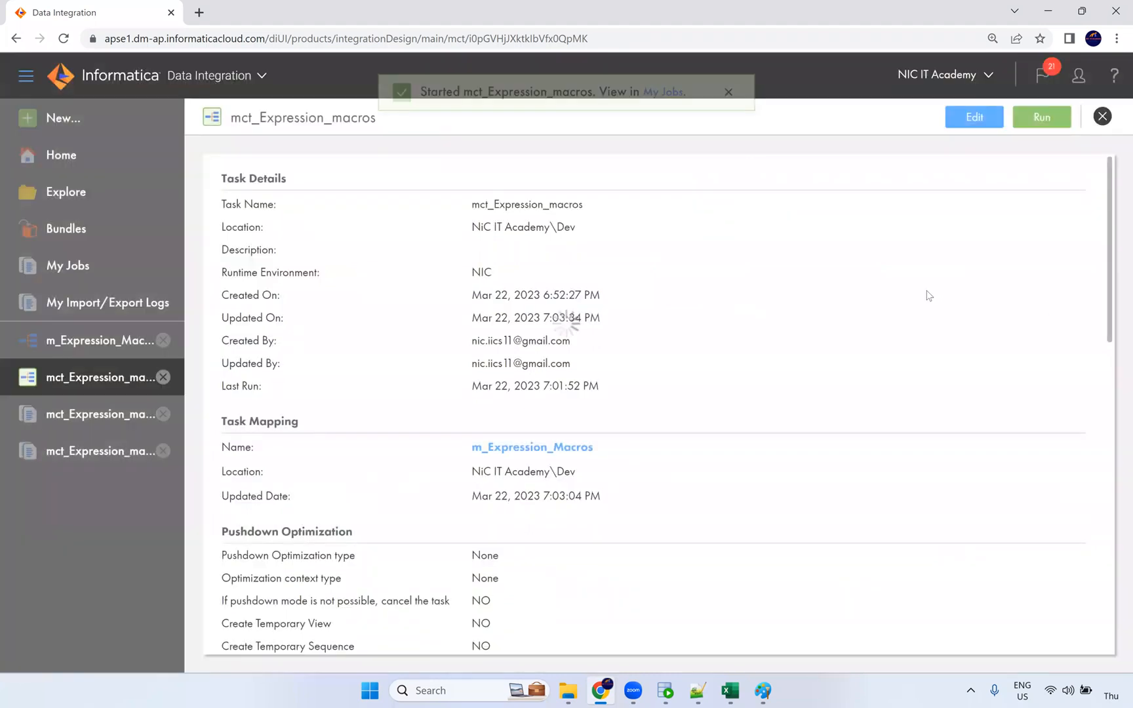
left_click(663, 116)
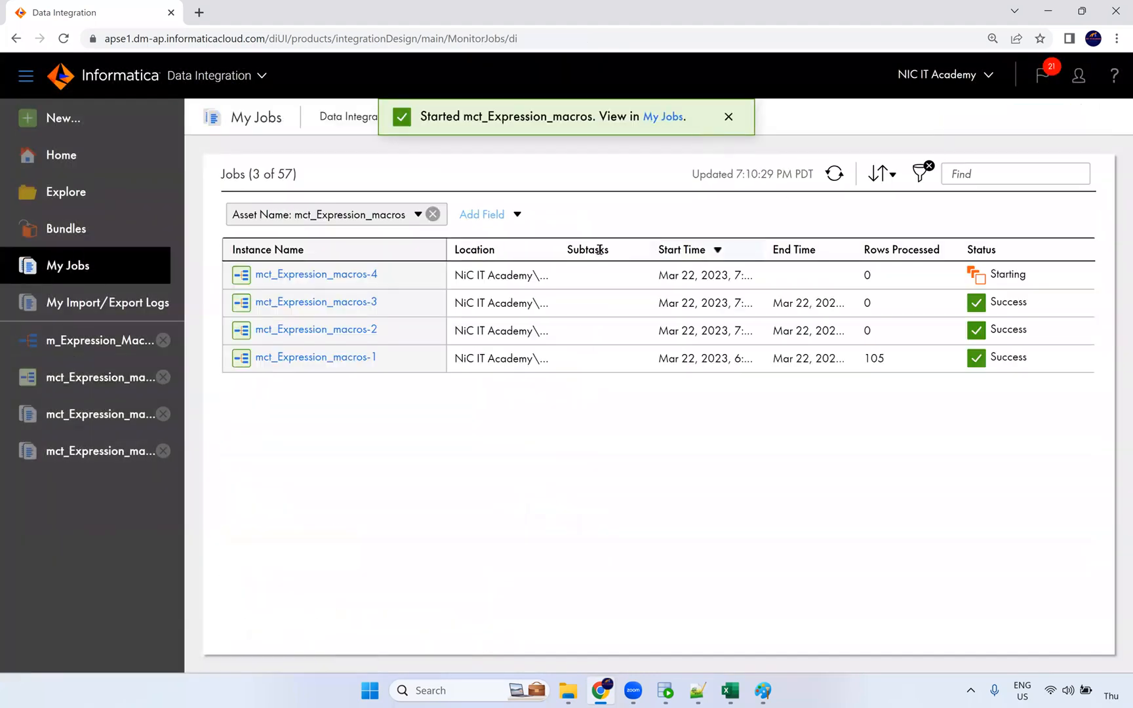
left_click(836, 176)
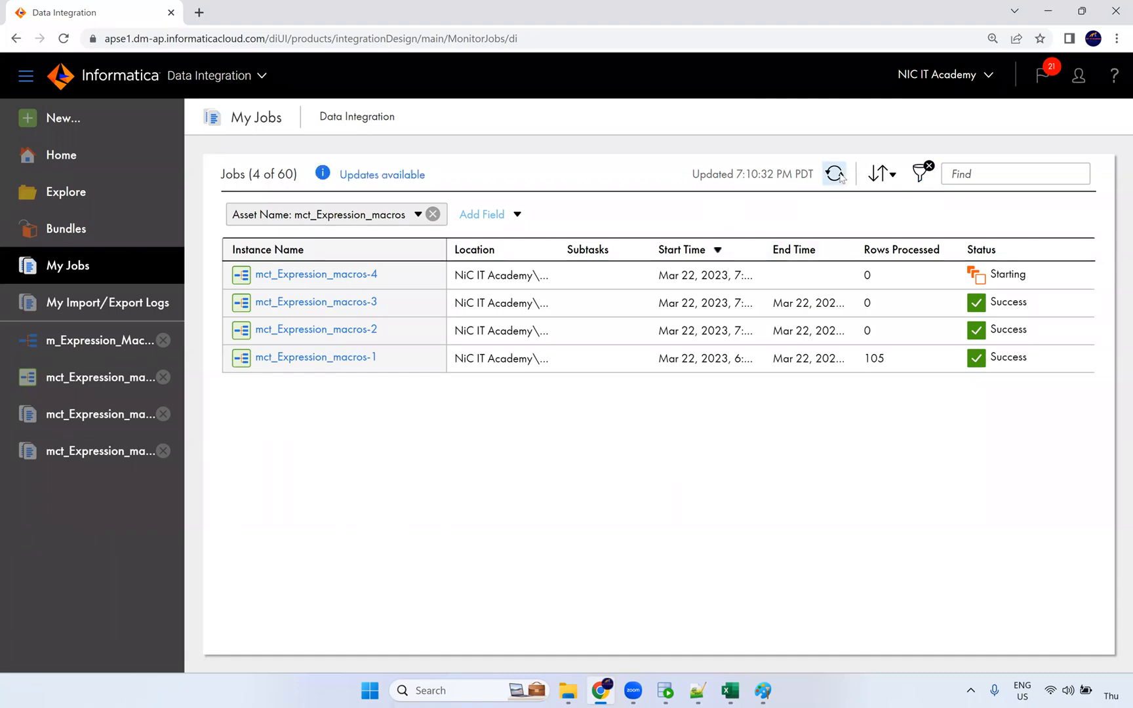
left_click(839, 175)
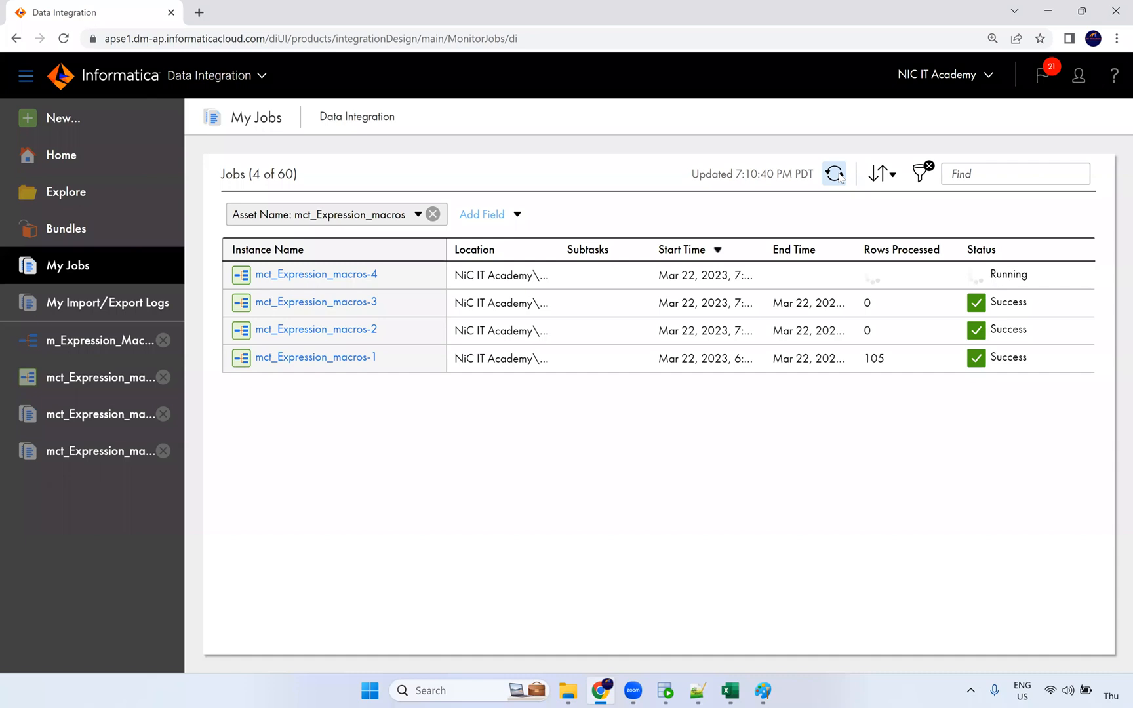
left_click(838, 173)
left_click(836, 174)
left_click(839, 176)
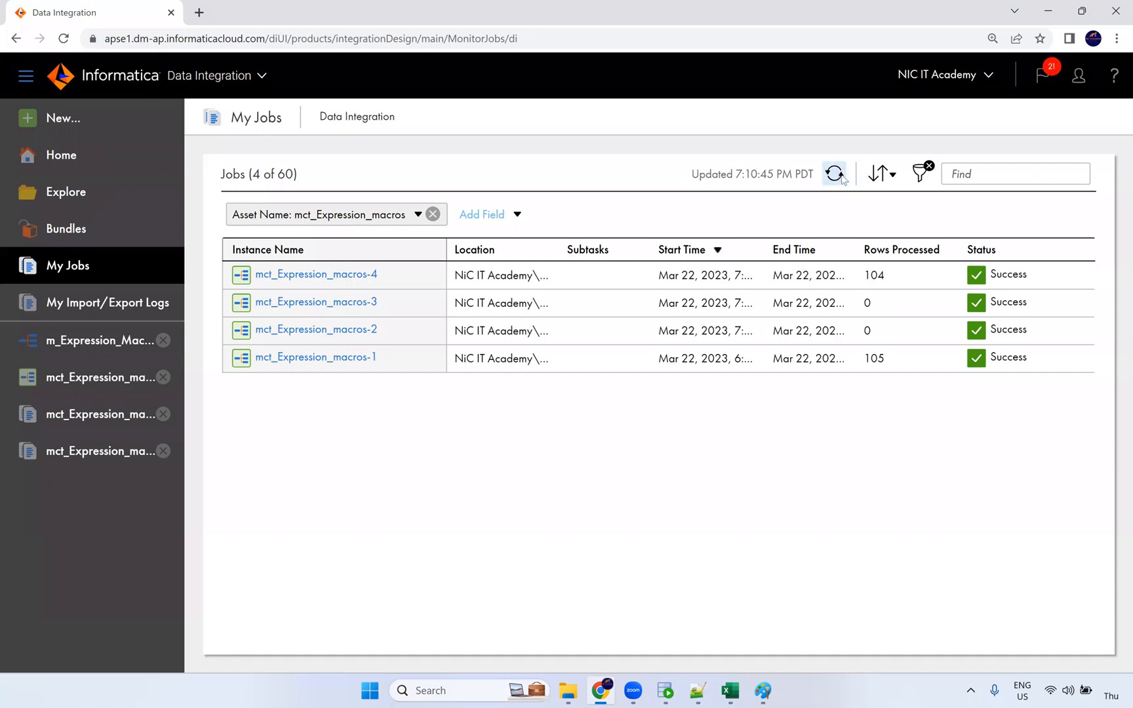
Step: Review the mct_Expression_macros-4 job counts: 105 source rows and 104 loaded into T_EMPLOYEES
double_click(866, 276)
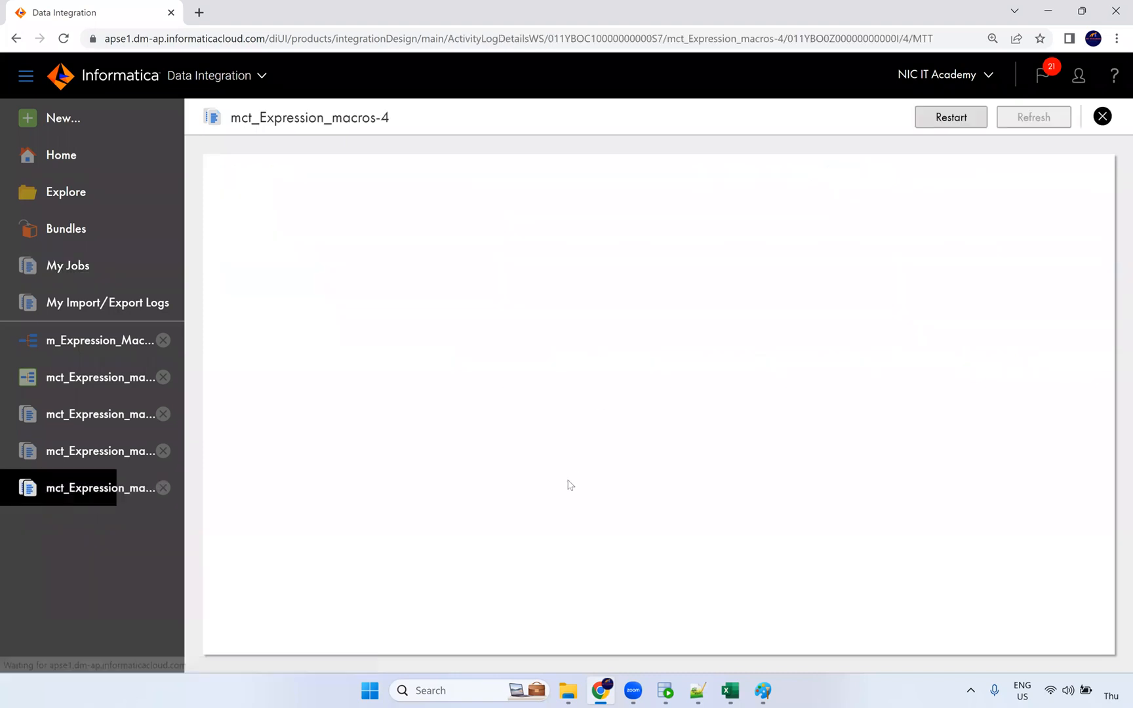
double_click(466, 513)
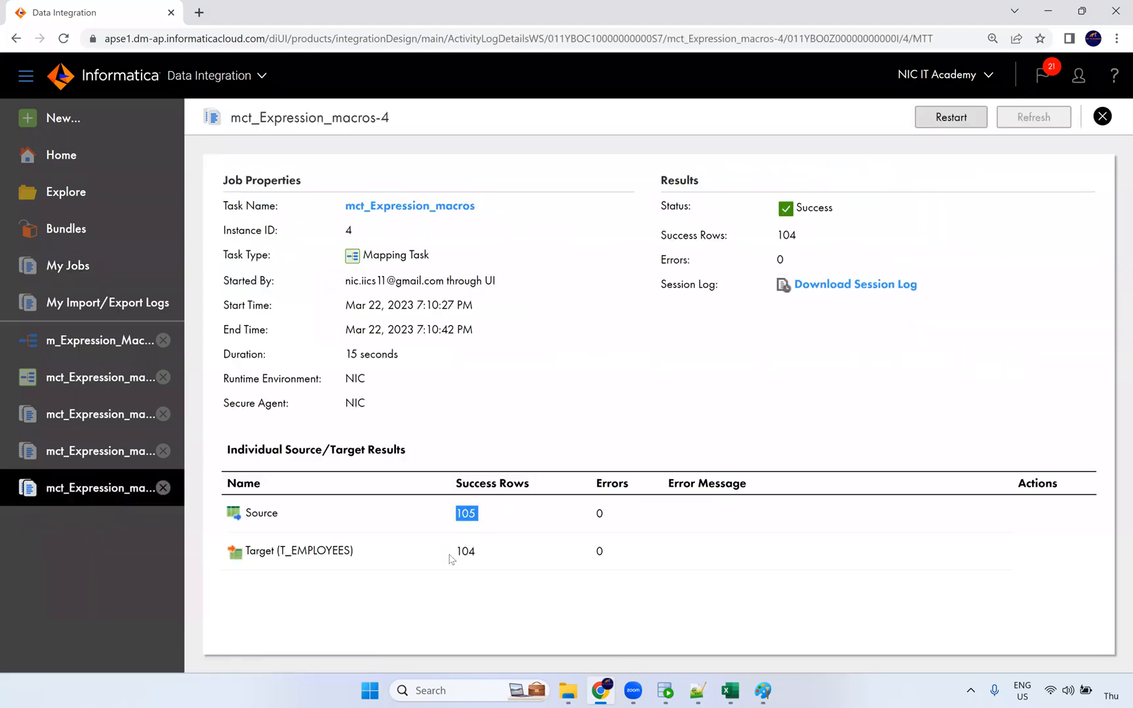
double_click(456, 553)
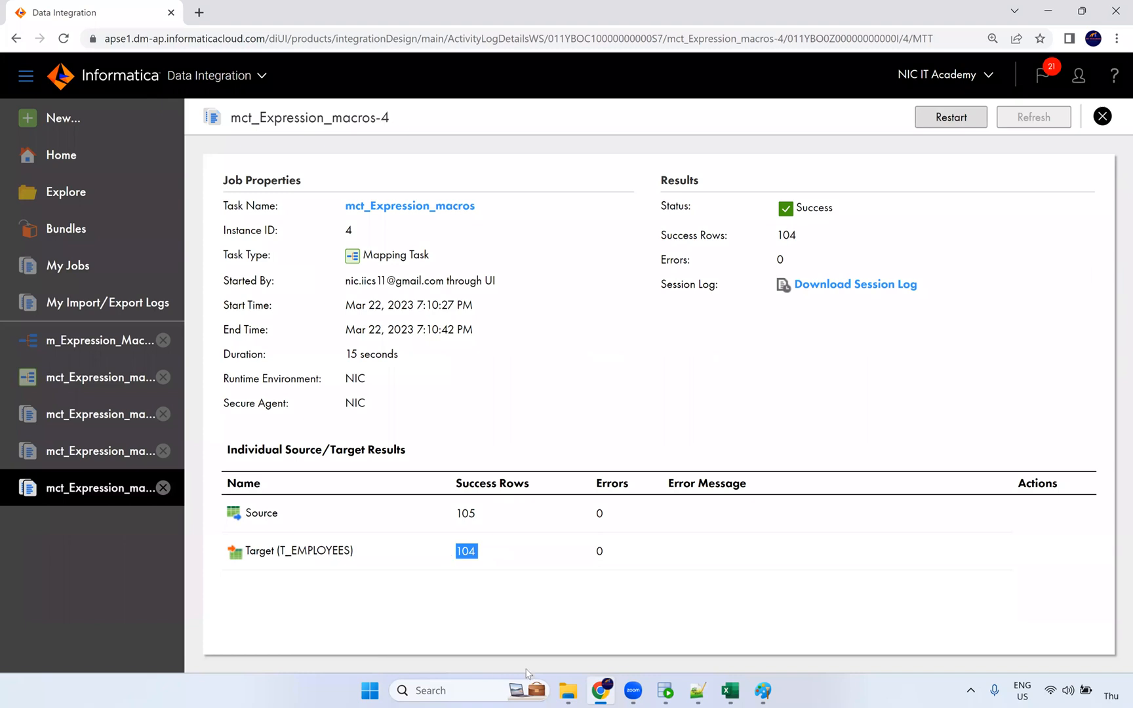
left_click(664, 692)
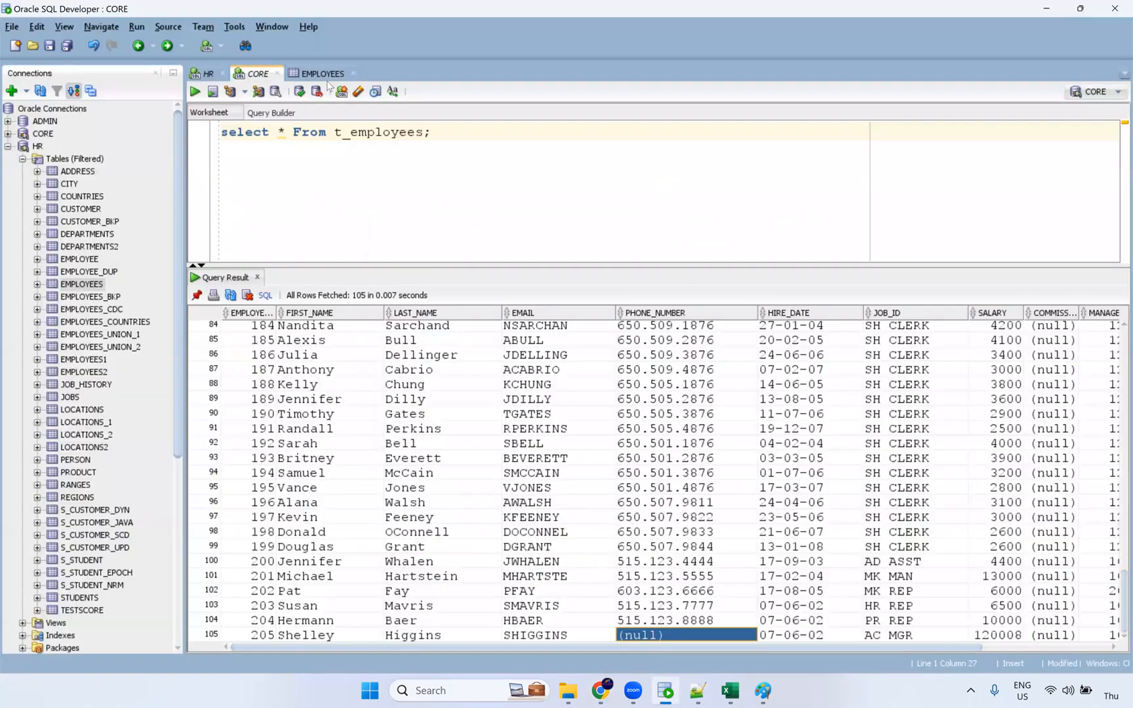
Step: Re-run the t_employees query and scroll to its end, showing 104 rows
left_click(319, 131)
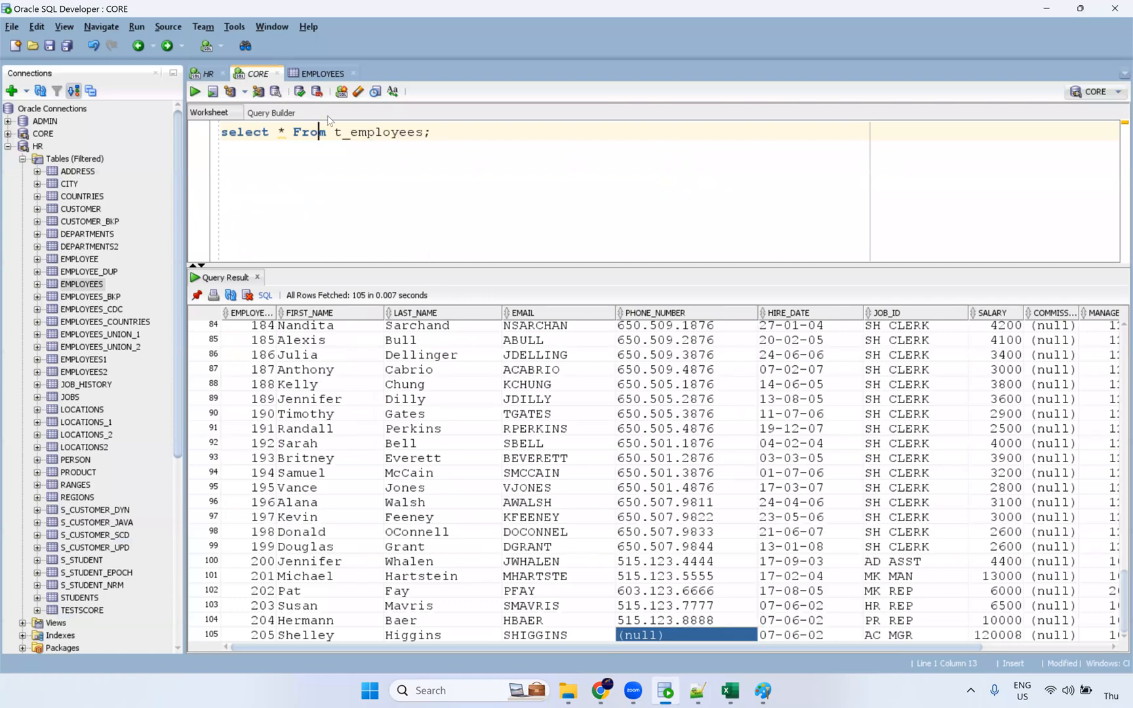
key("ctrl+Return")
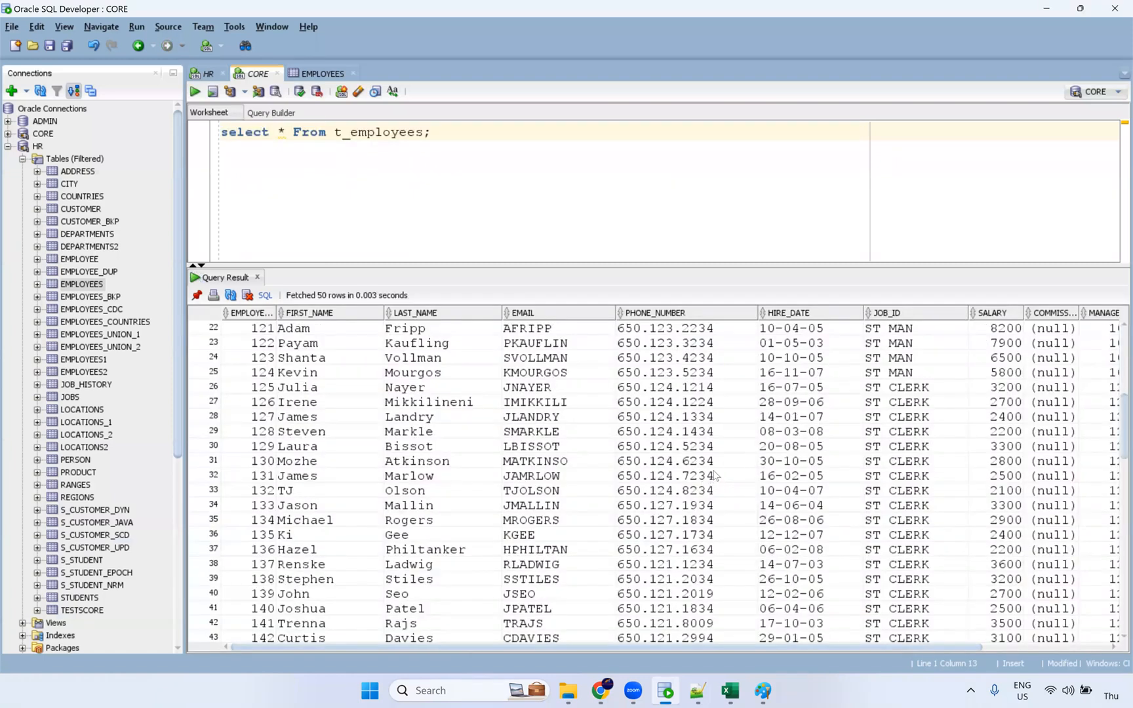
scroll(493, 611, "down", 20)
left_click_drag(330, 633, 787, 636)
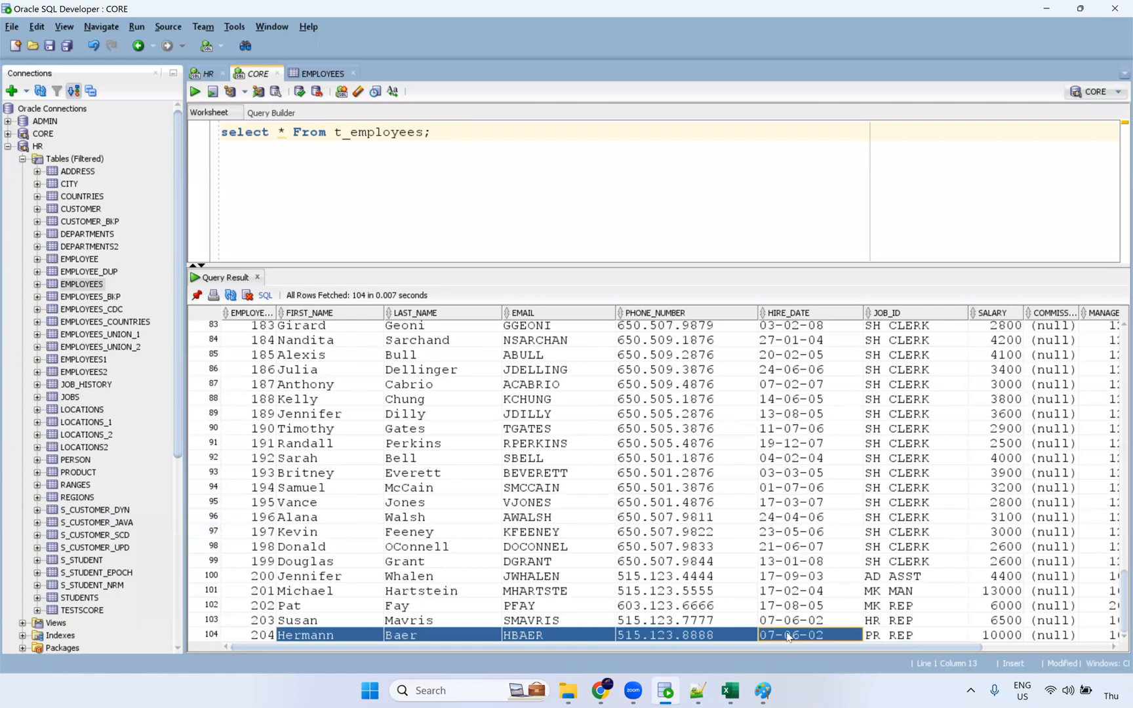
Step: In the source EMPLOYEES table, inspect row 105's null PHONE_NUMBER and COMMISSION_PCT values
left_click(323, 72)
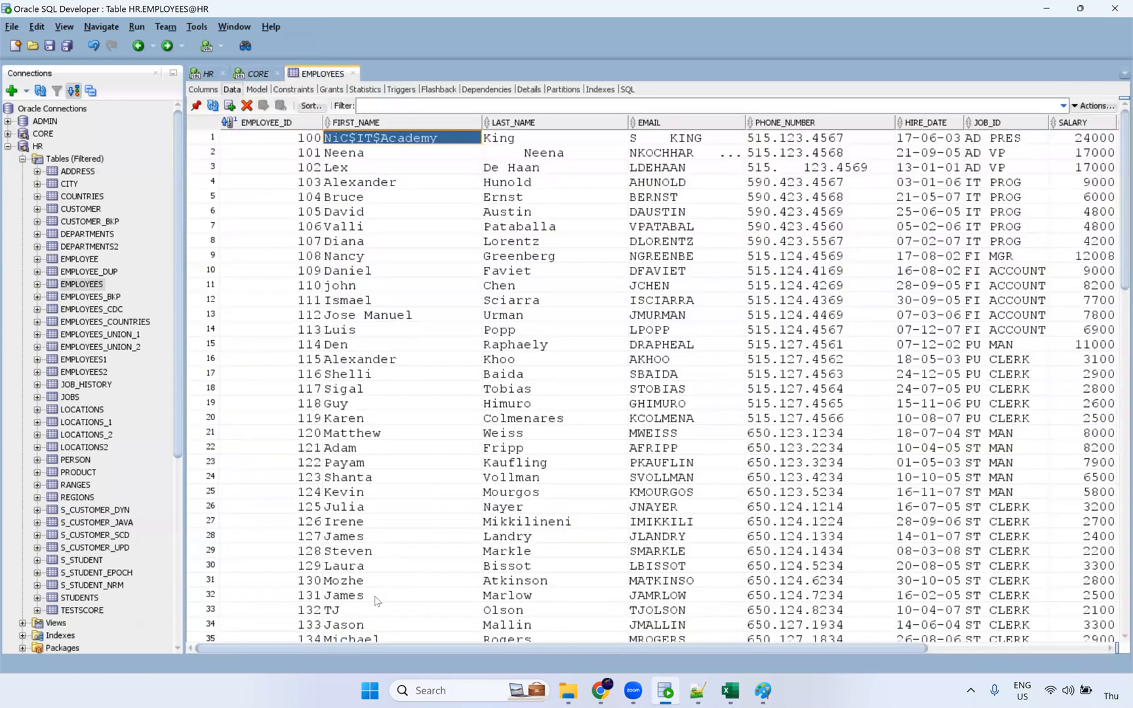
scroll(377, 598, "down", 6)
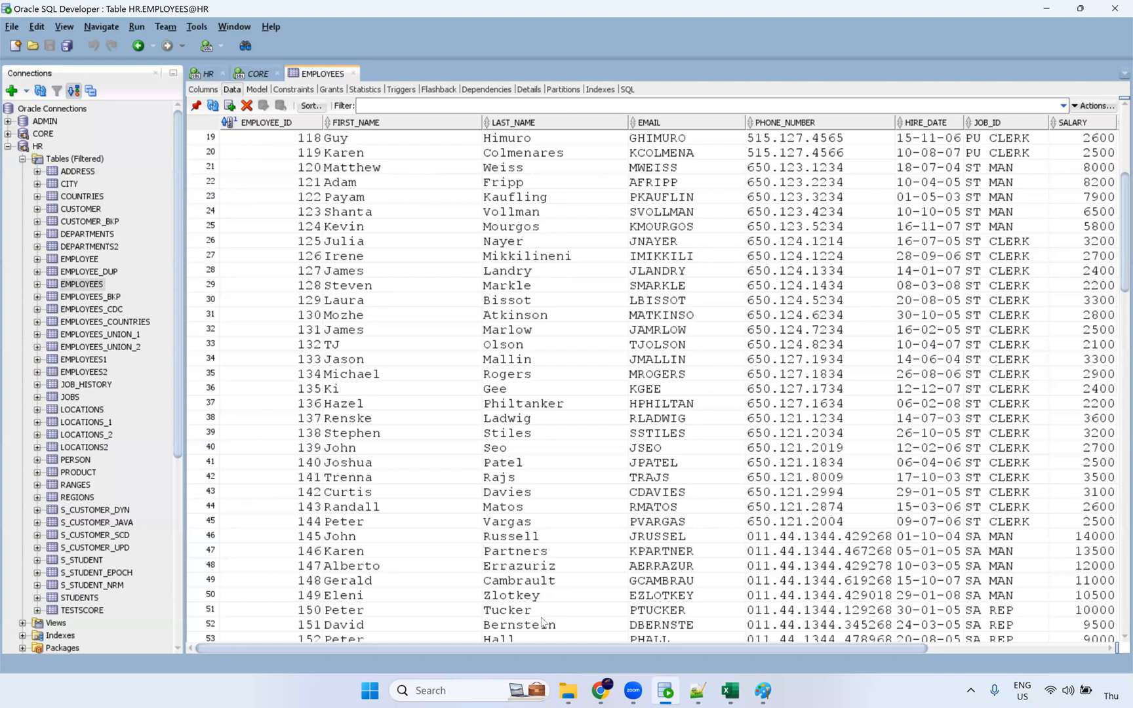
scroll(721, 627, "down", 17)
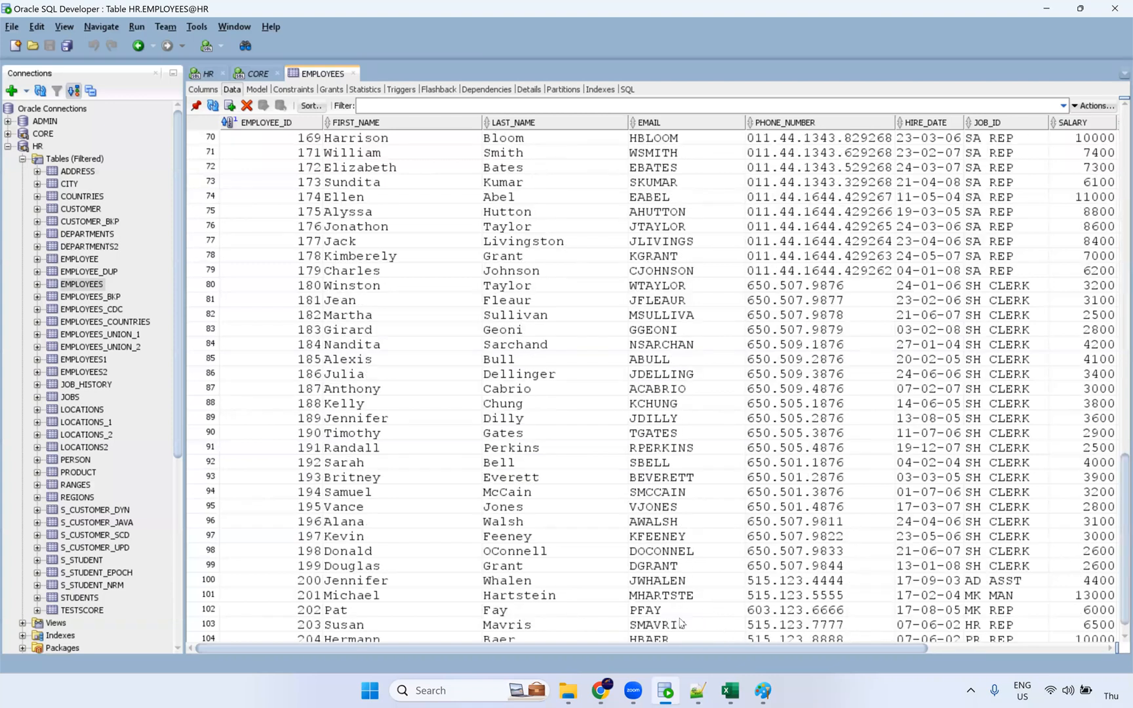
scroll(682, 627, "down", 1)
left_click(783, 640)
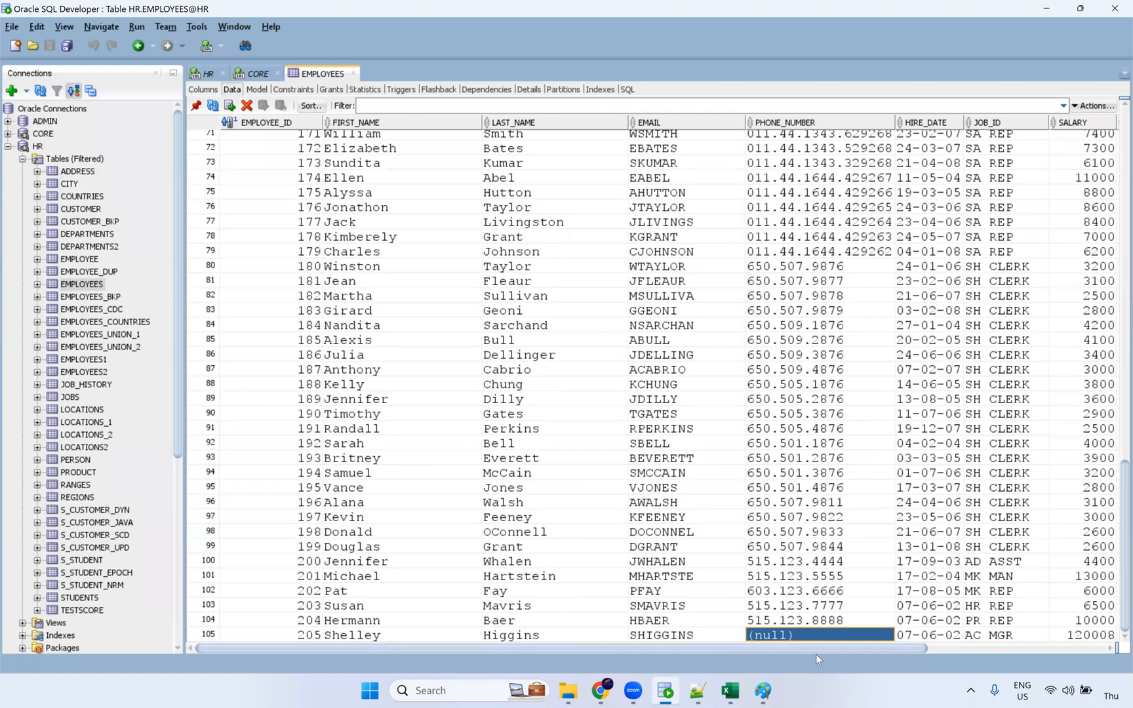
left_click_drag(826, 648, 996, 652)
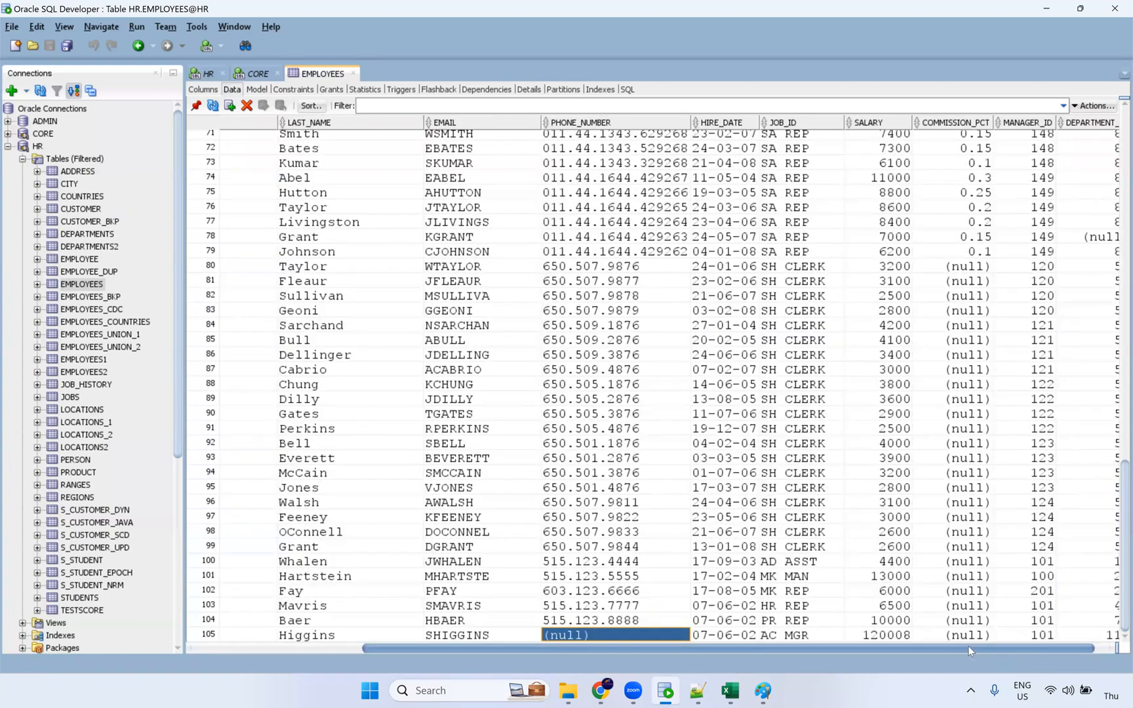
key("Right")
key("Right")
key("Right")
key("Right")
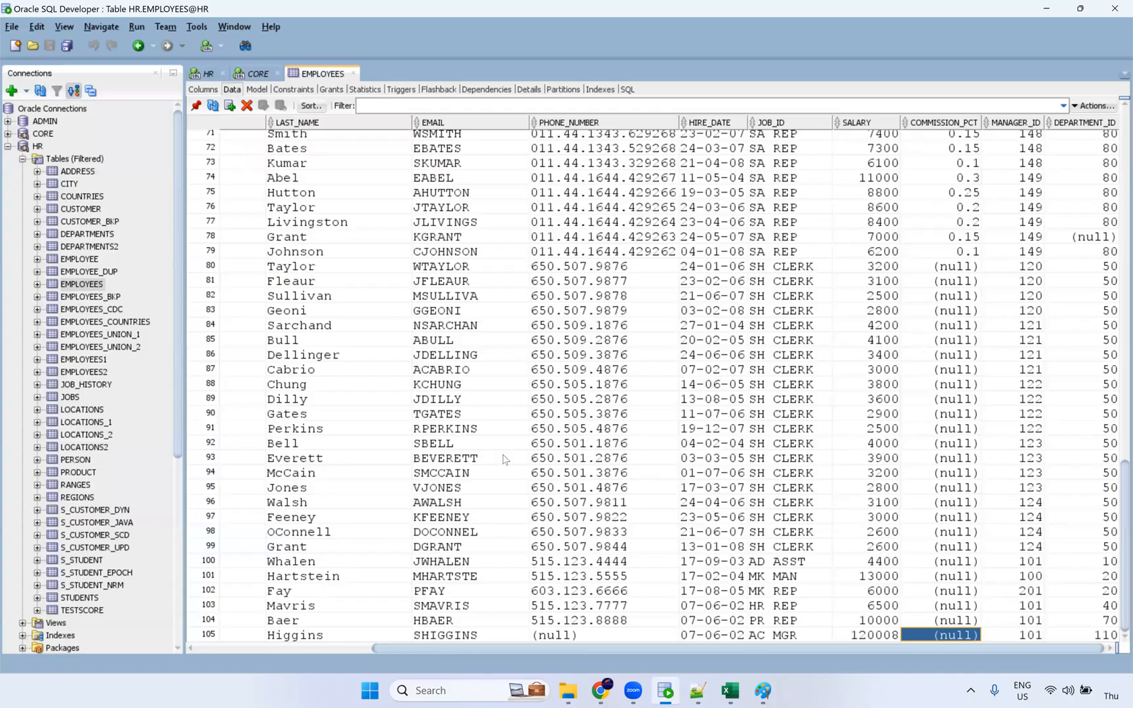
key("alt+Tab")
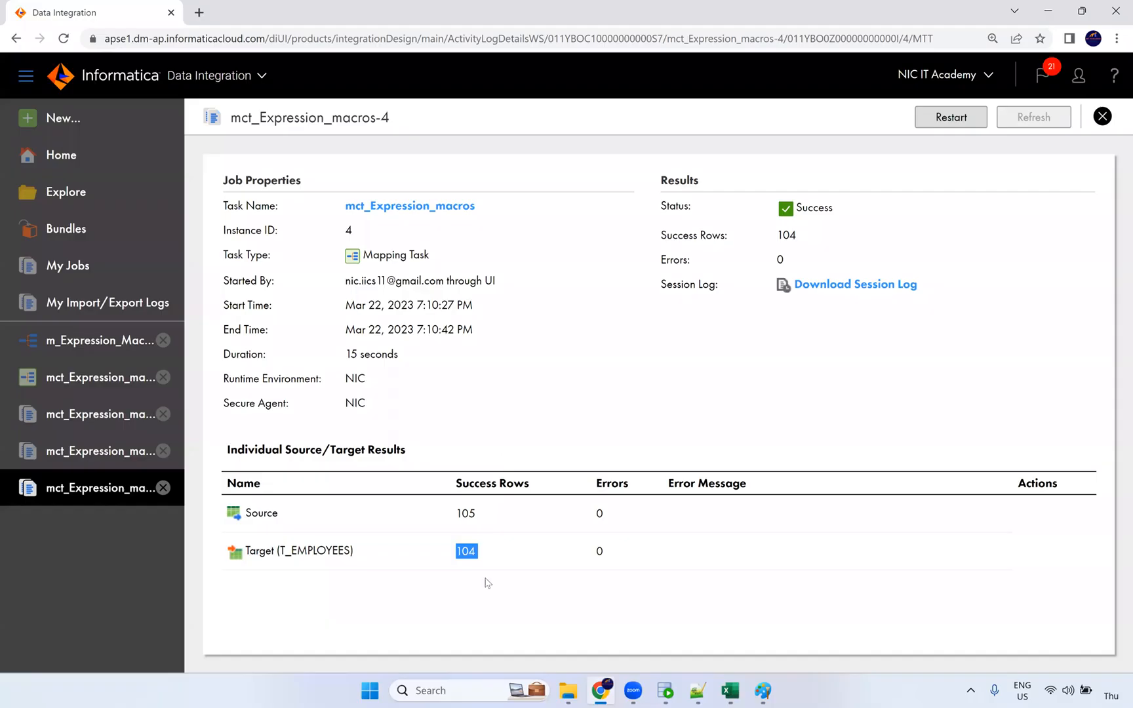
Step: Highlight the Hybrid Macro heading in the notes, then open m_Expression_Macros with the Expression transformation selected
left_click(698, 693)
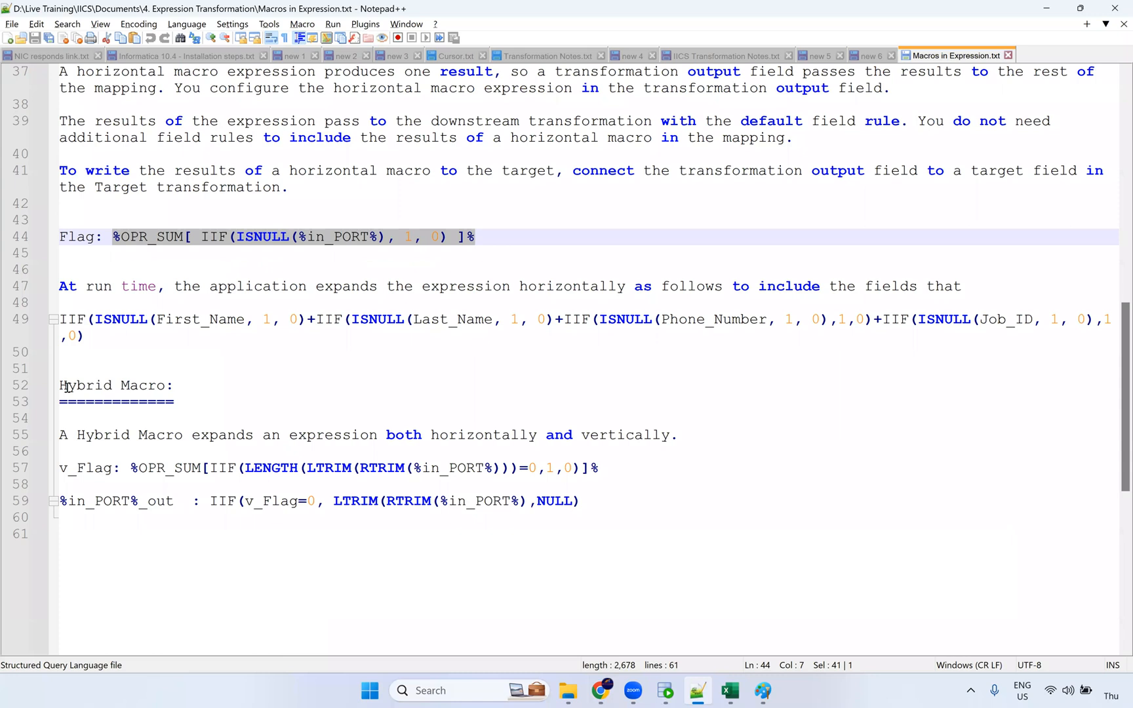
left_click_drag(60, 387, 175, 387)
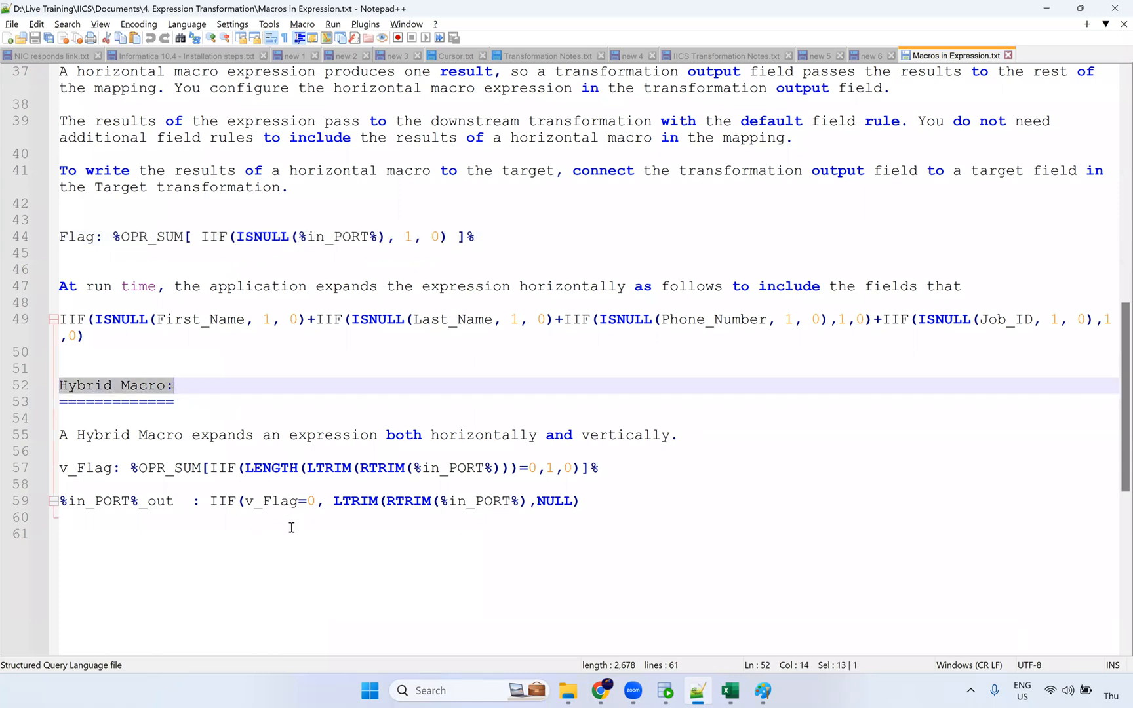
left_click(561, 607)
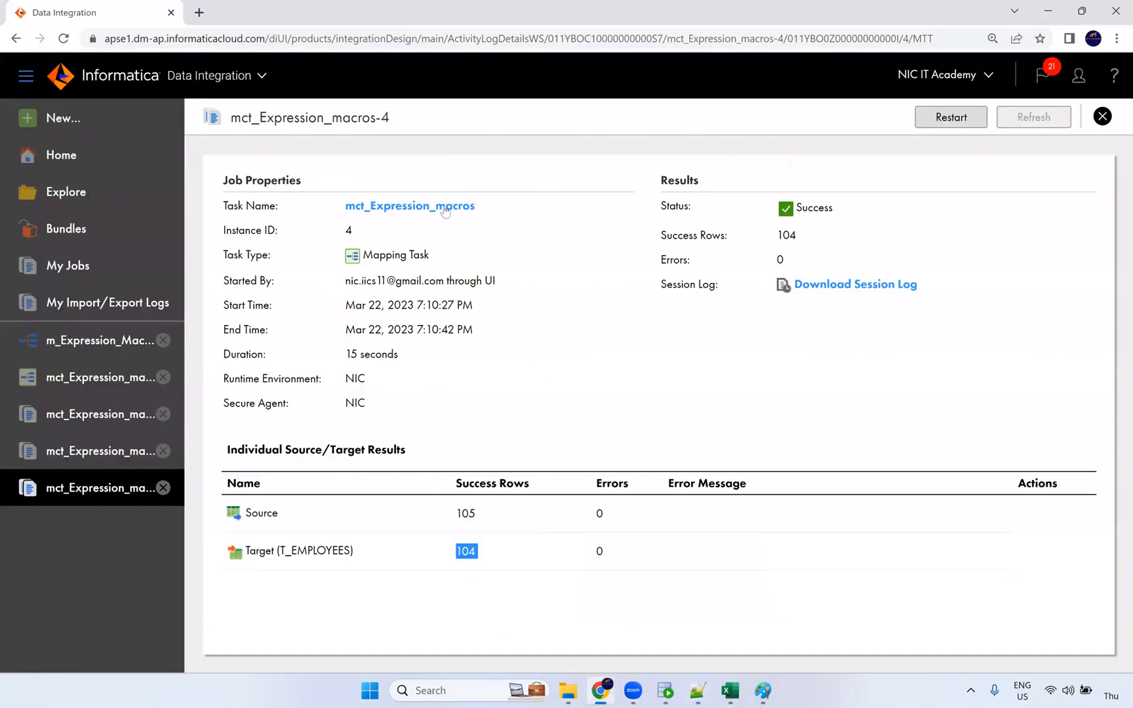
left_click(76, 353)
left_click(584, 287)
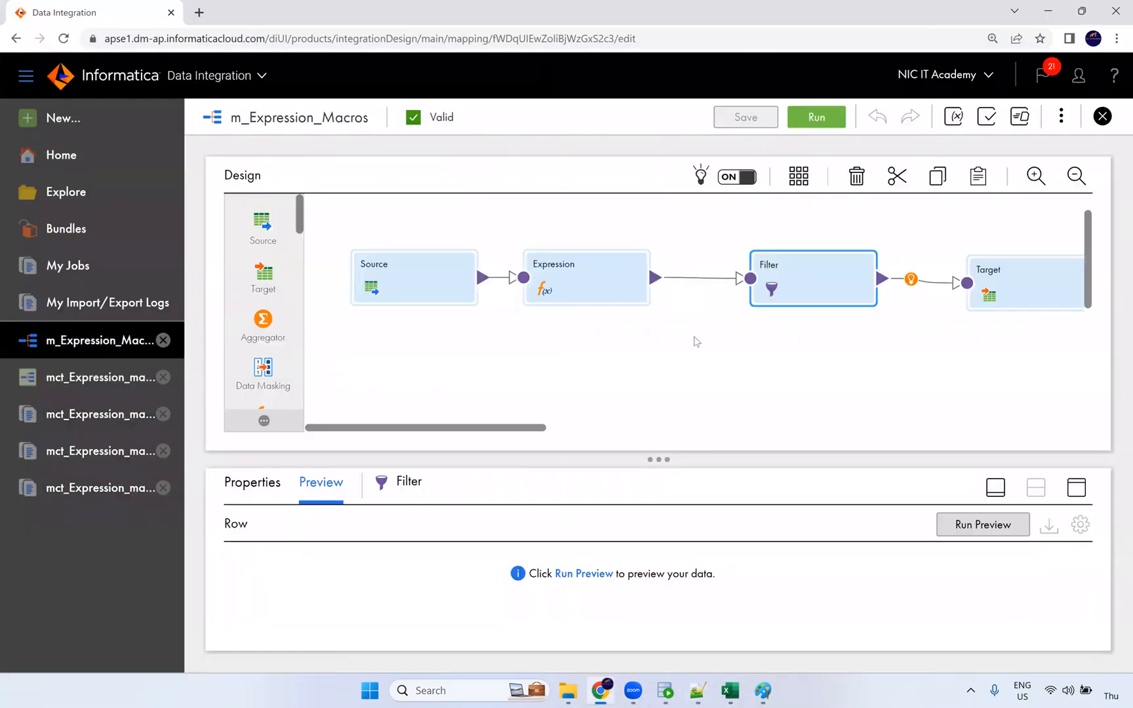
Step: Mark the v_Flag line in the notes and enlarge the Expression preview showing rows 1–100 of 105
key("alt+Tab")
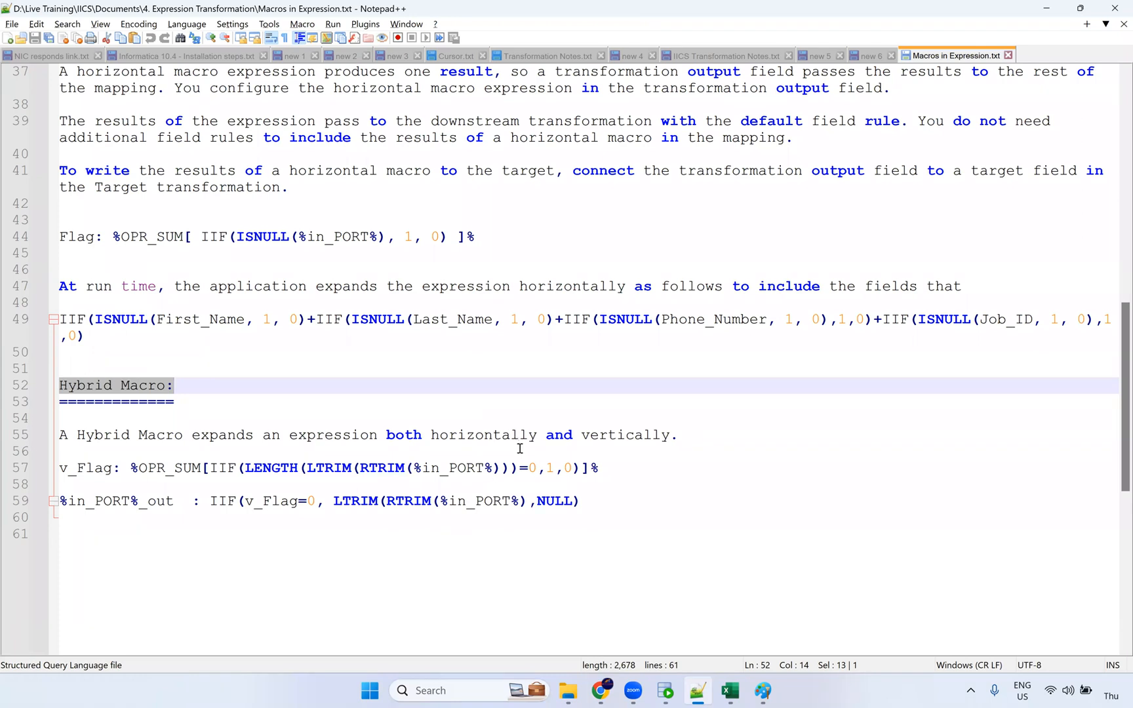
left_click_drag(612, 474, 26, 473)
left_click(23, 484)
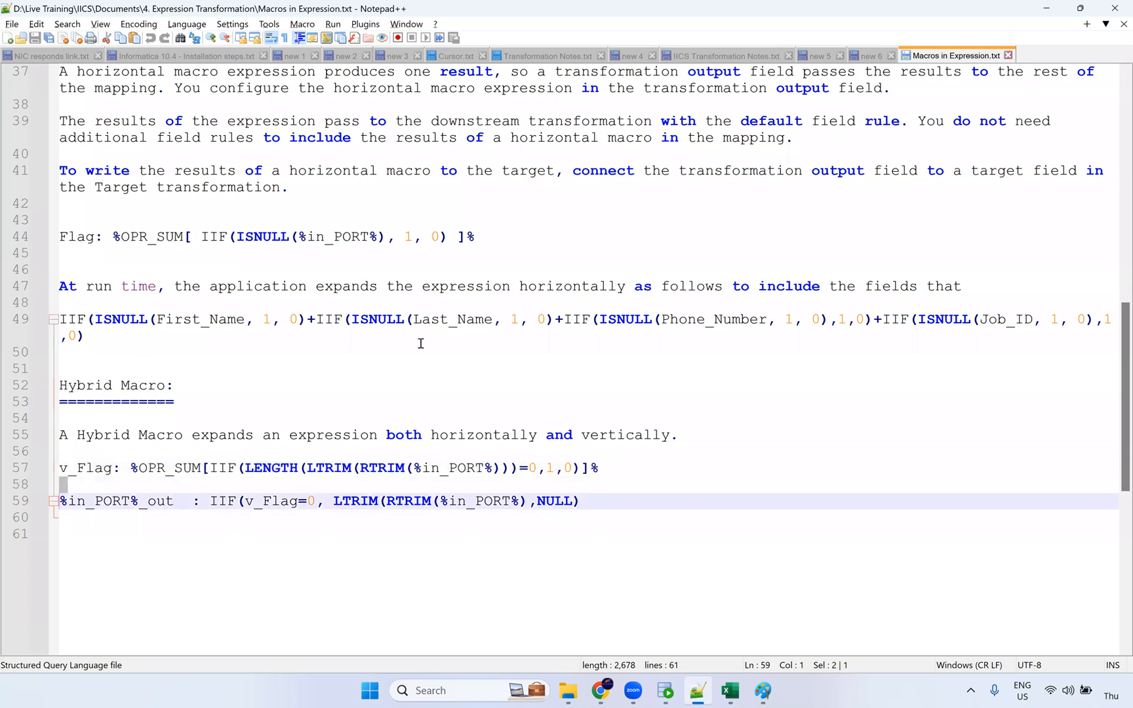
key("alt+Tab")
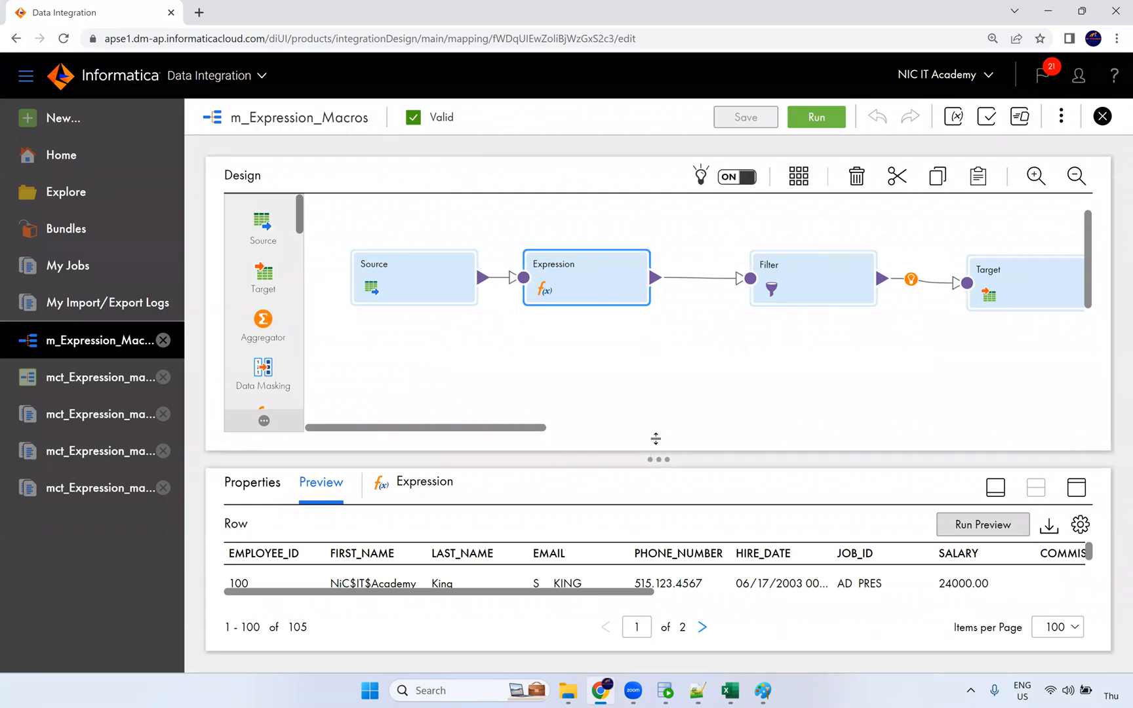
left_click_drag(658, 437, 654, 426)
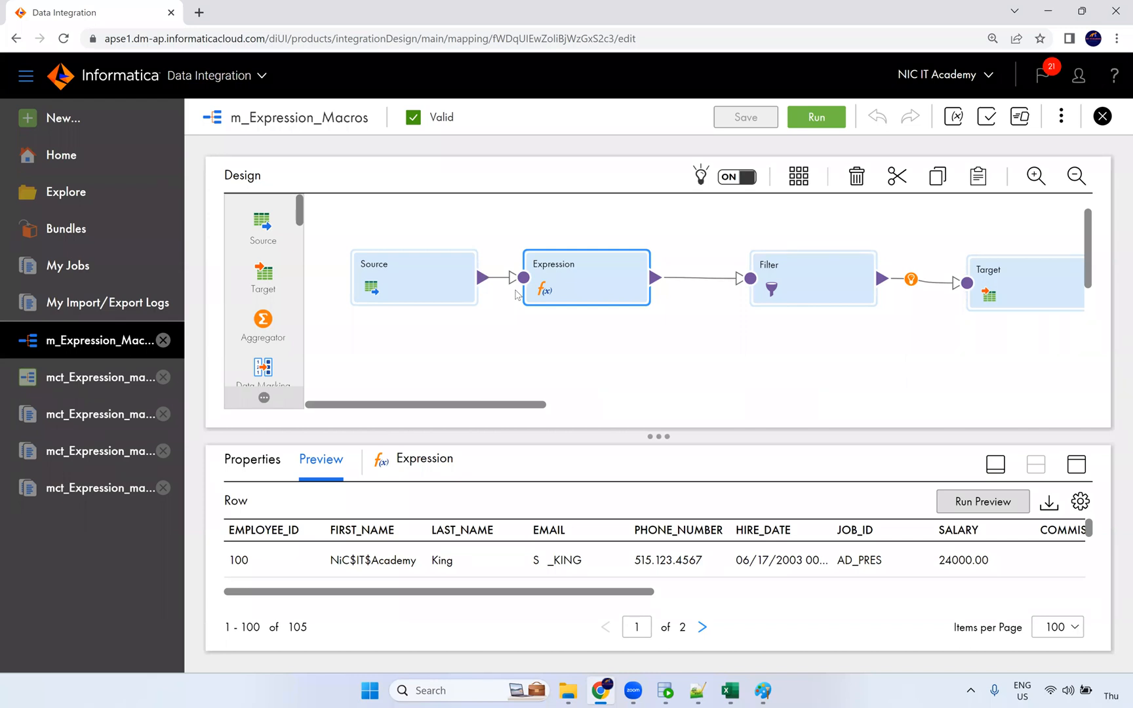
Step: Select the v_Flag variable and its %OPR_SUM expression in Macros in Expression.txt
left_click(698, 690)
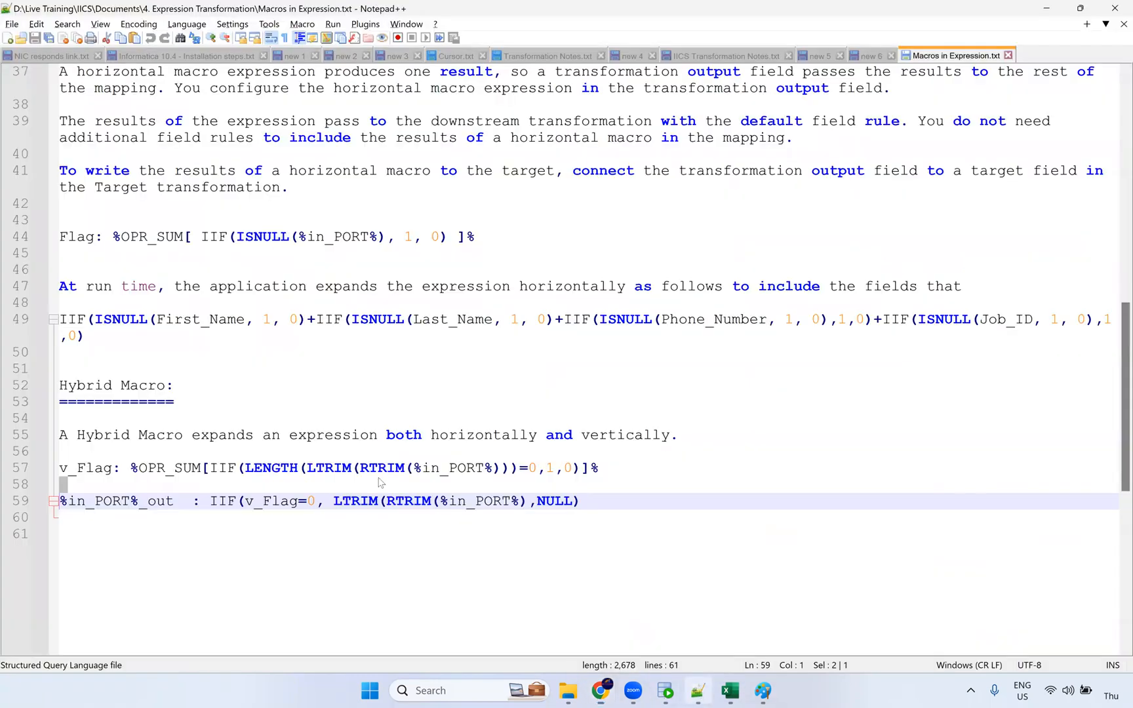
left_click(69, 475)
double_click(92, 476)
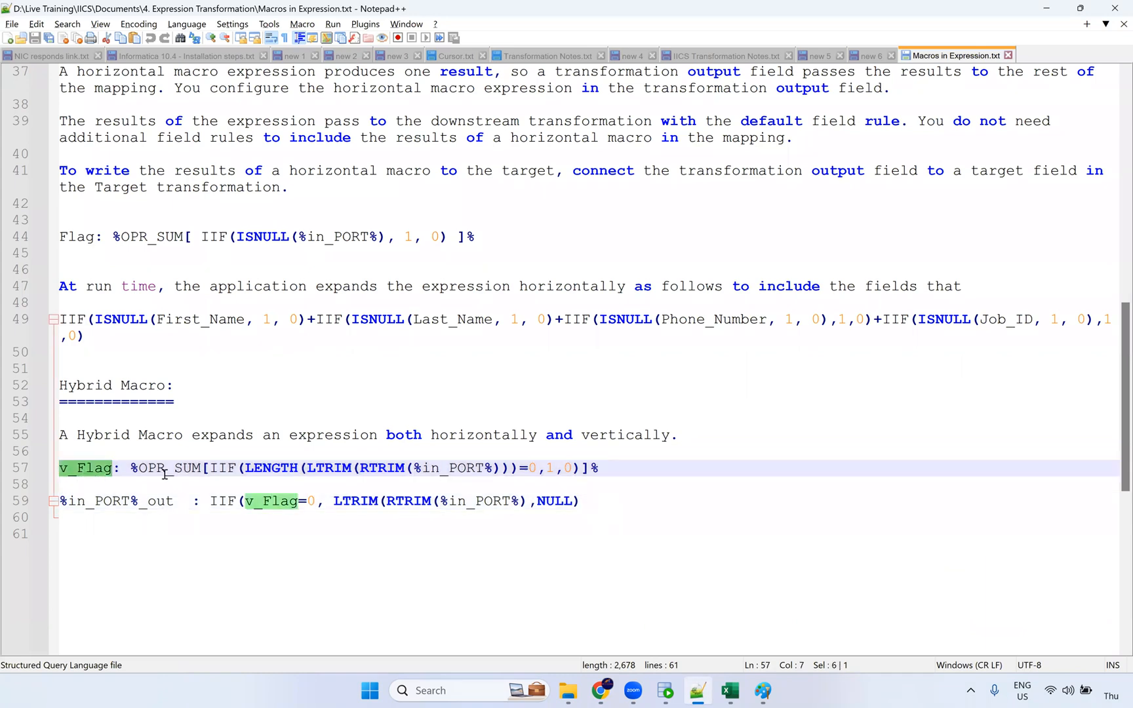
left_click_drag(136, 471, 613, 478)
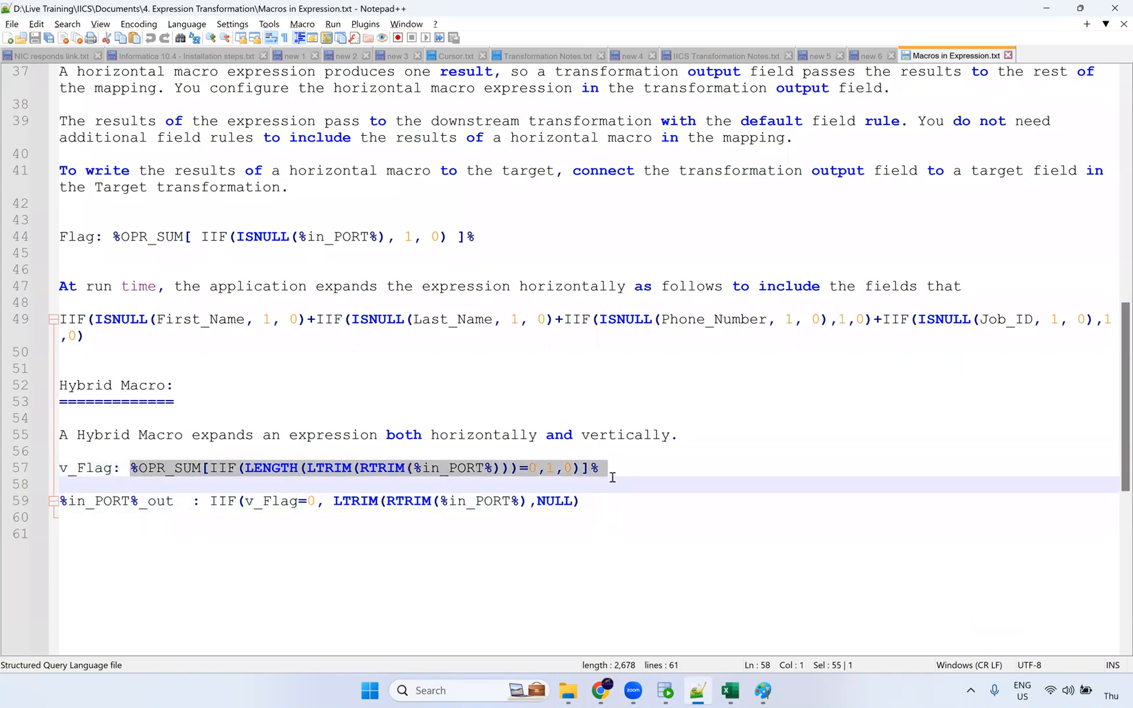
left_click(55, 513)
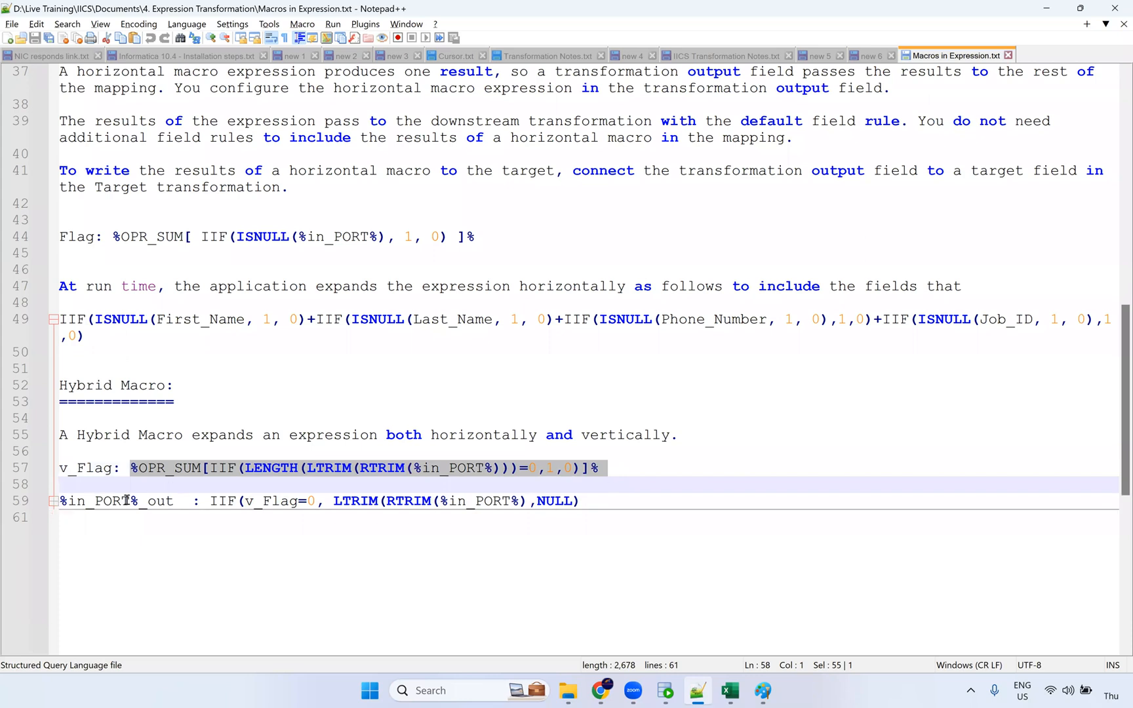
Step: Go over the %in_PORT%_out expression, highlighting NULL and LENGTH, then scroll back to the top
left_click(173, 502)
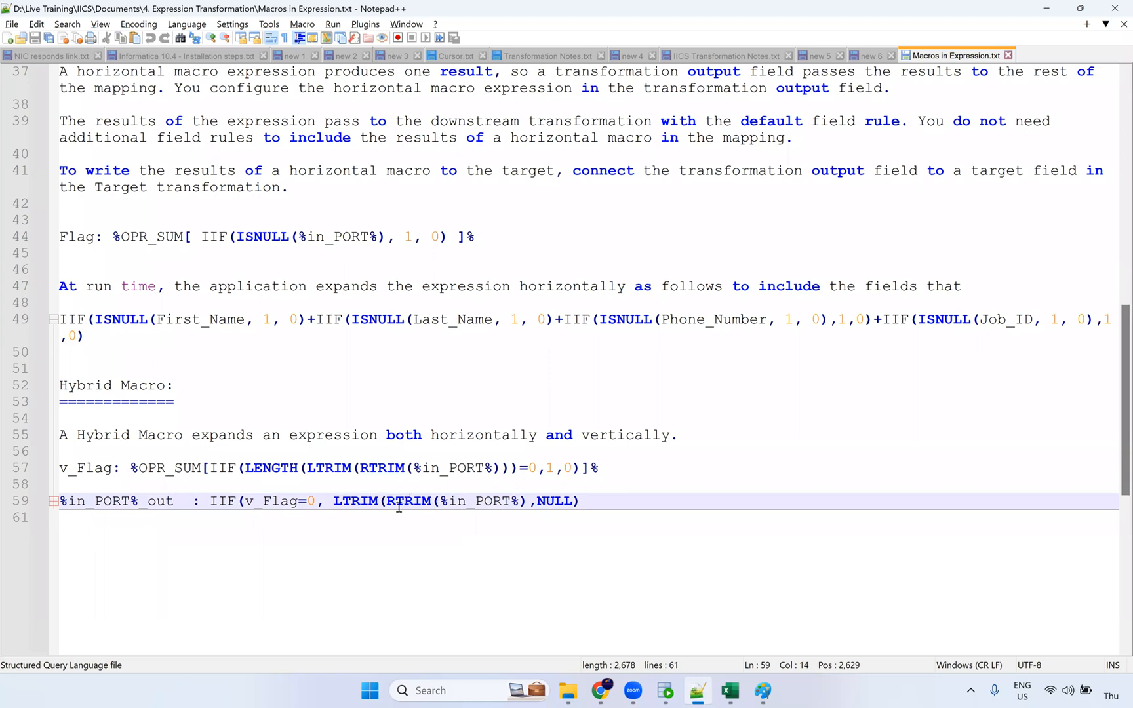
double_click(564, 500)
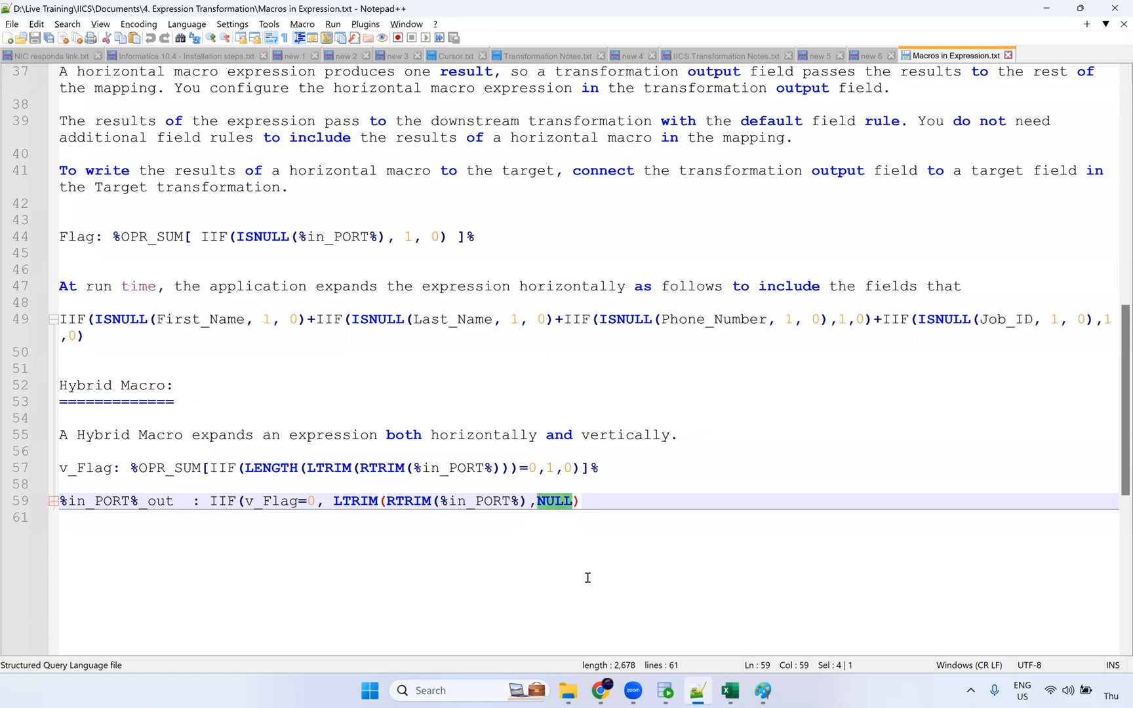
left_click_drag(615, 503, 13, 467)
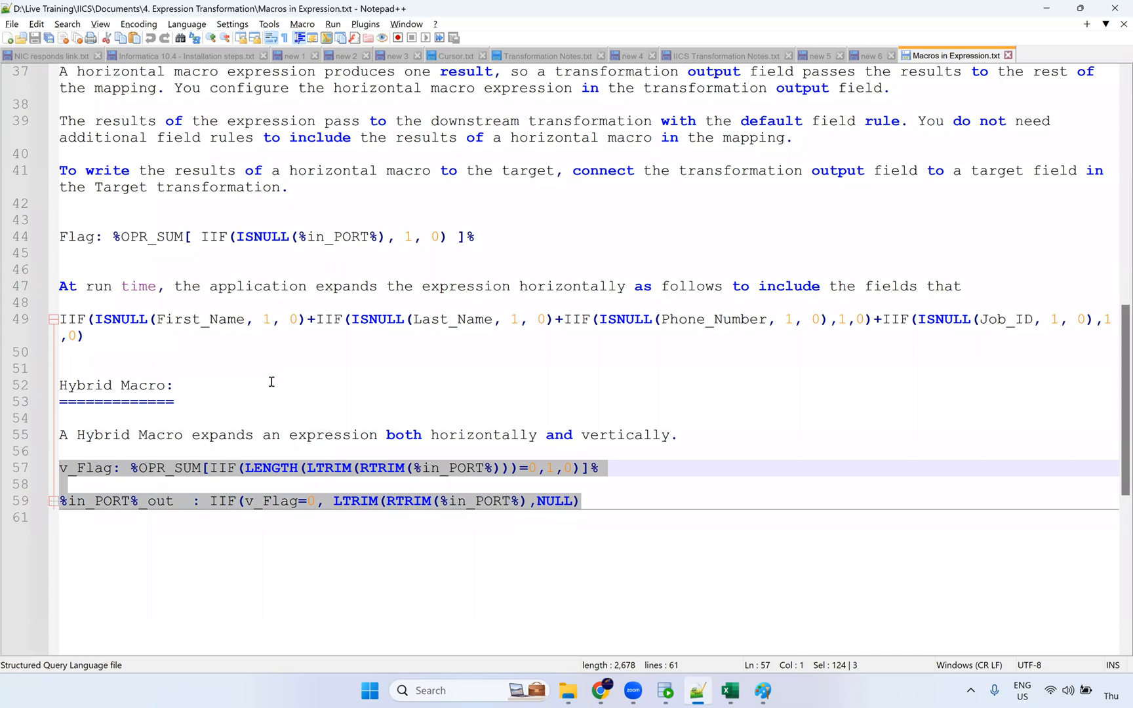
double_click(270, 467)
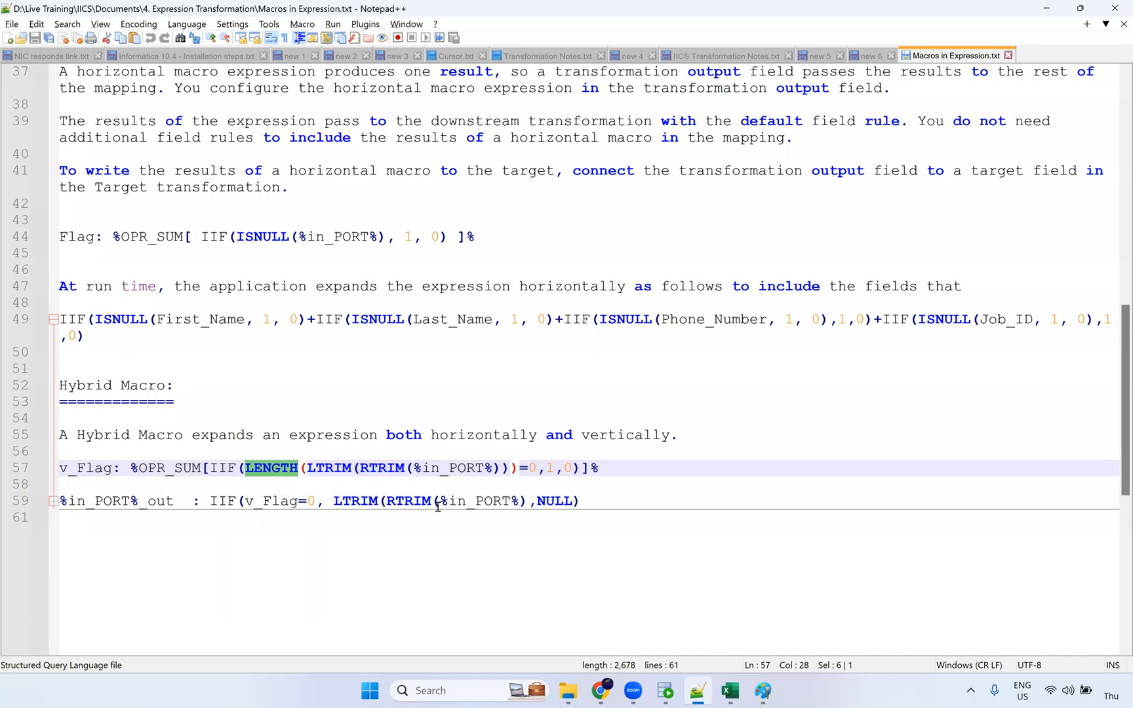
left_click(607, 501)
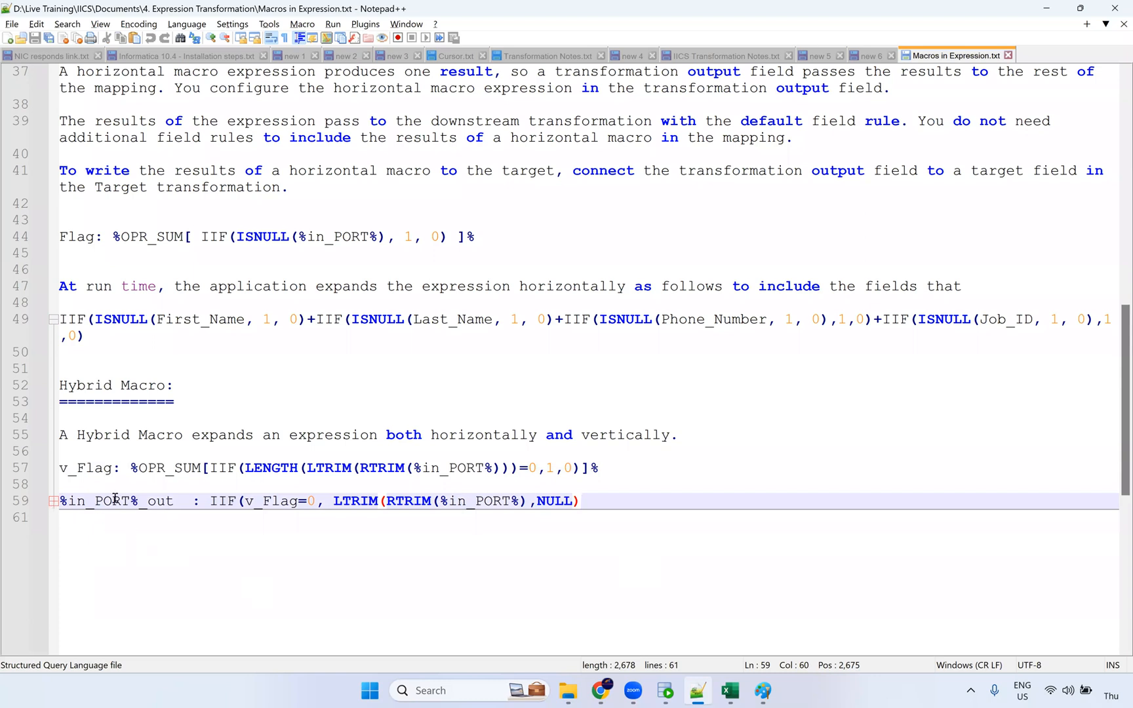
key("Down")
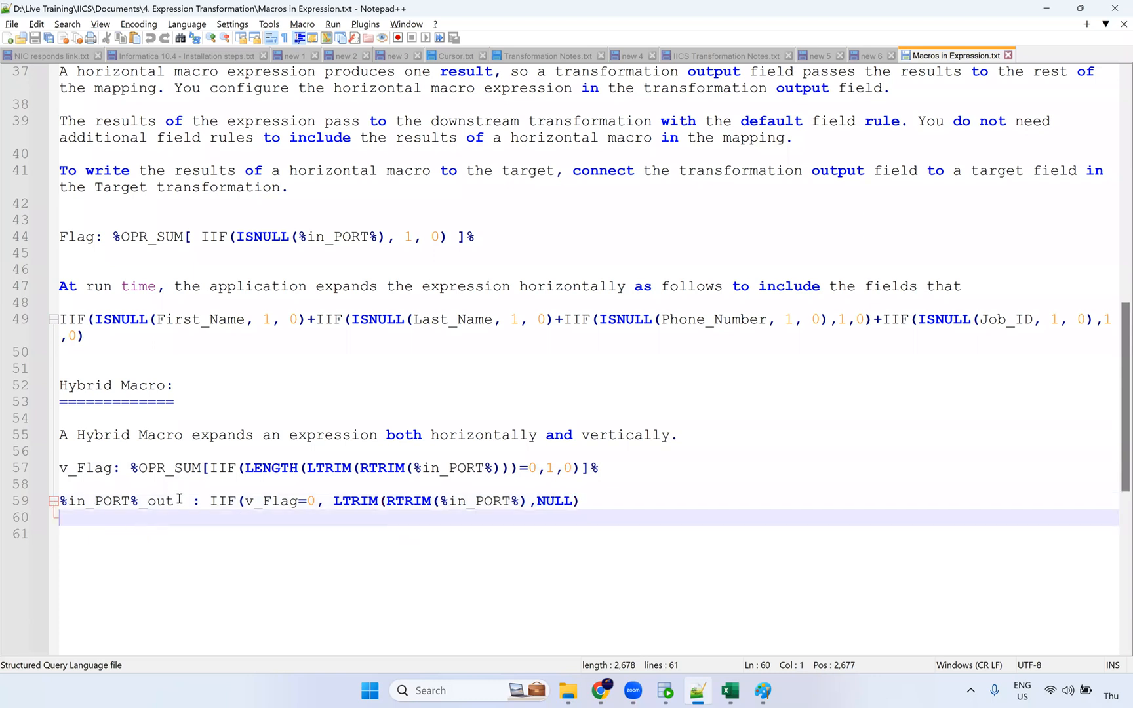
scroll(193, 446, "up", 3)
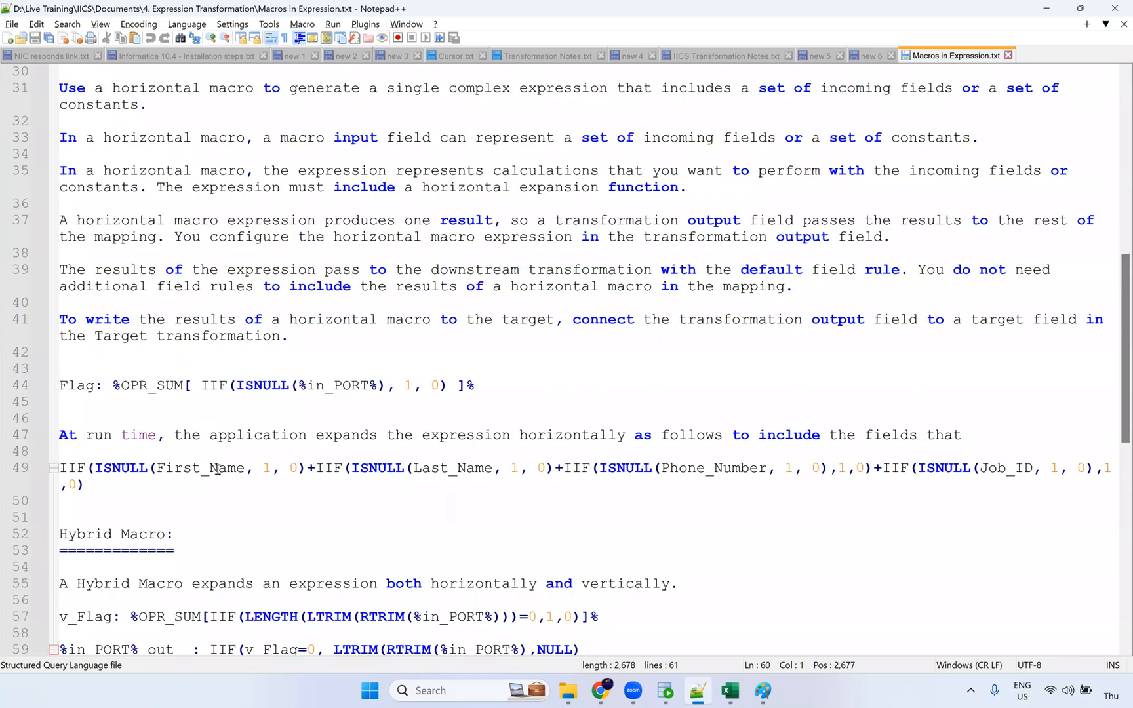
scroll(218, 470, "up", 10)
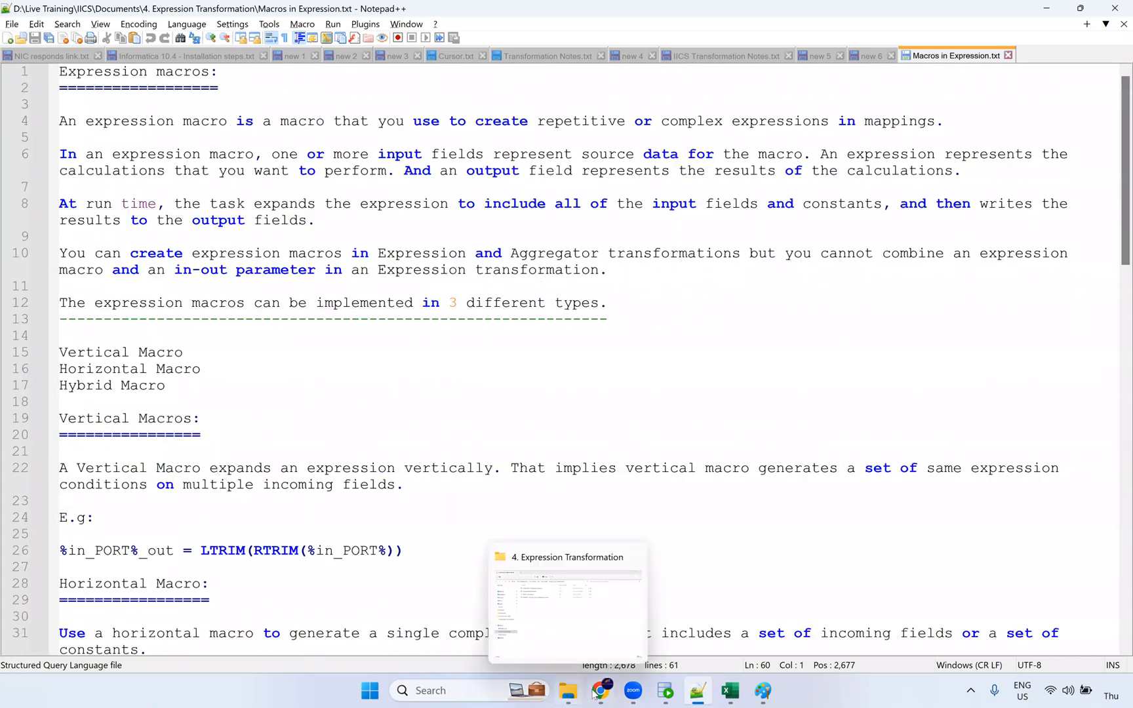
Step: Draw a wavy pencil stroke in Paint along the left box's top edge, under the 100 label
left_click(761, 693)
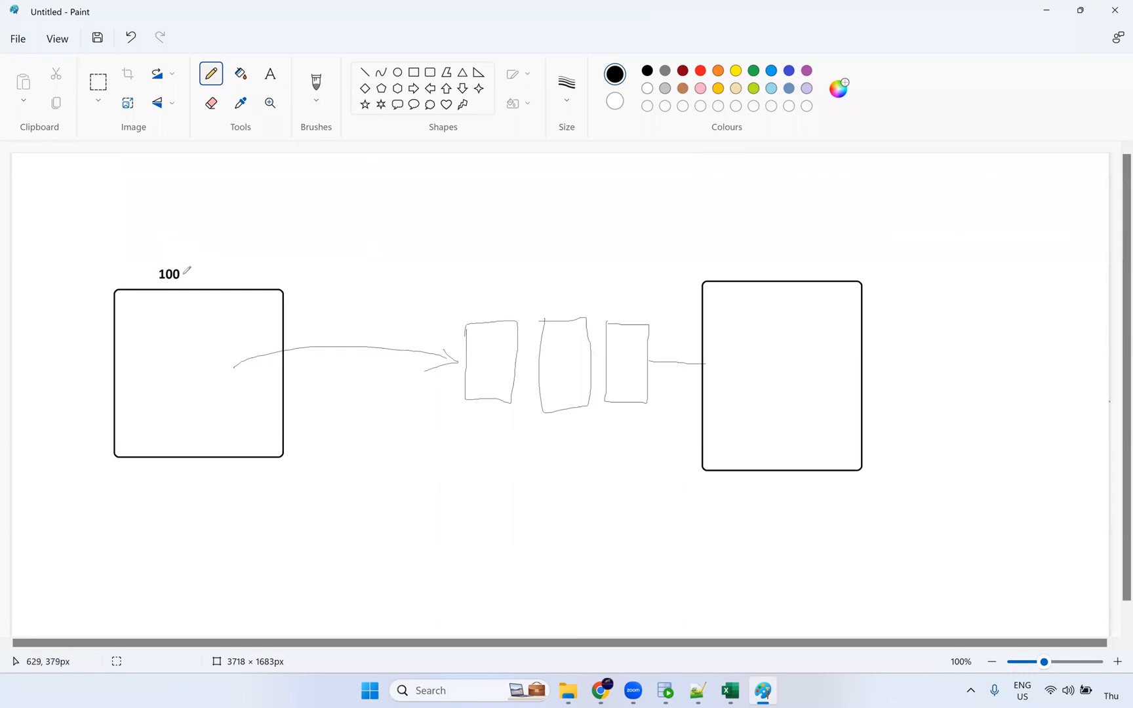
left_click_drag(155, 289, 266, 292)
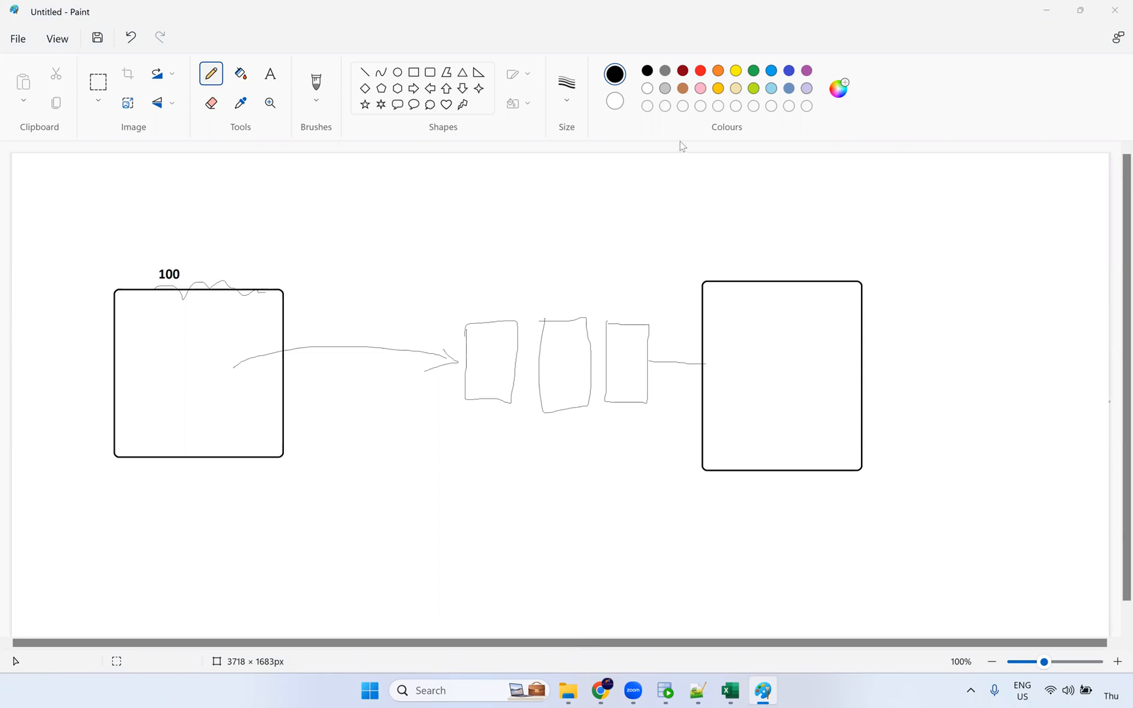
Step: Bring up the Informatica m_Expression_Macros mapping with its 105-row employee preview
left_click(603, 692)
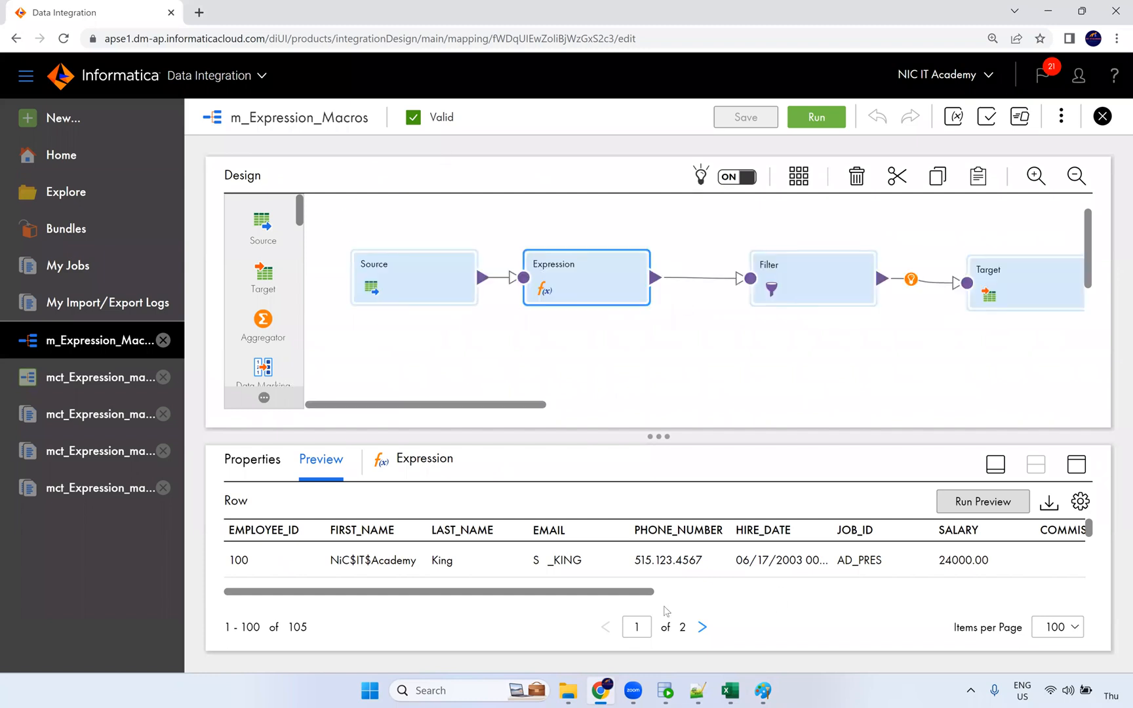
Step: Look over the exercise document and Macros in Expression file in 4. Expression Transformation, then return to Paint
left_click(568, 690)
left_click(406, 139)
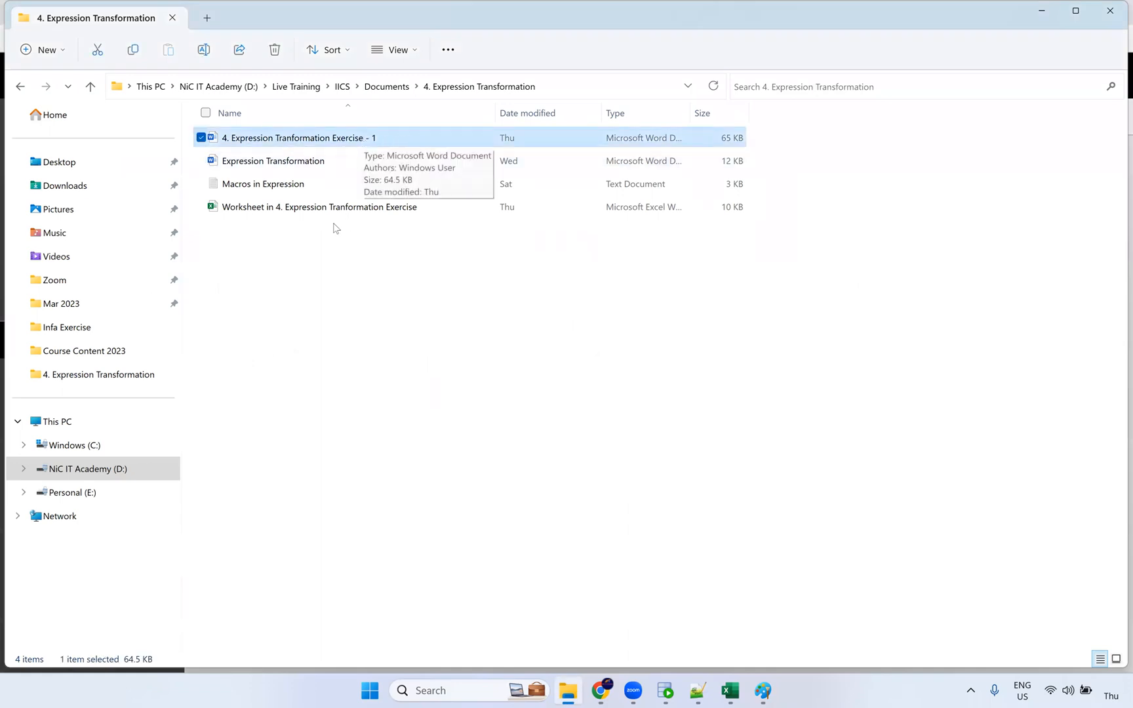
left_click(305, 187, "ctrl")
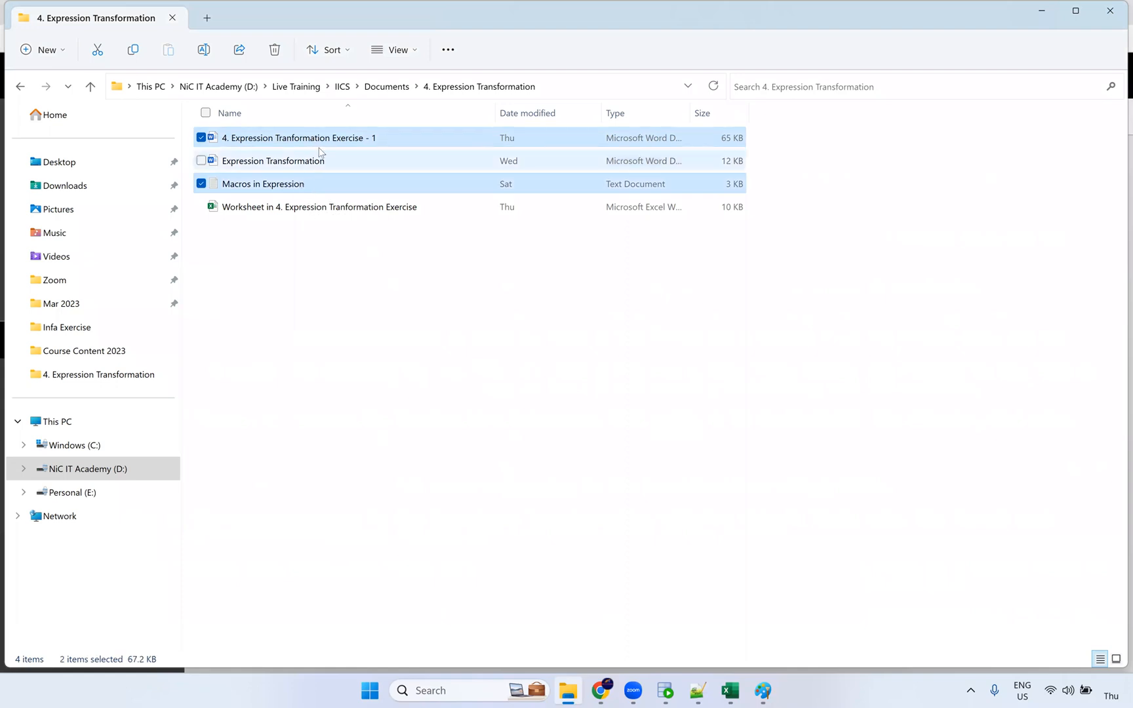
left_click(382, 141)
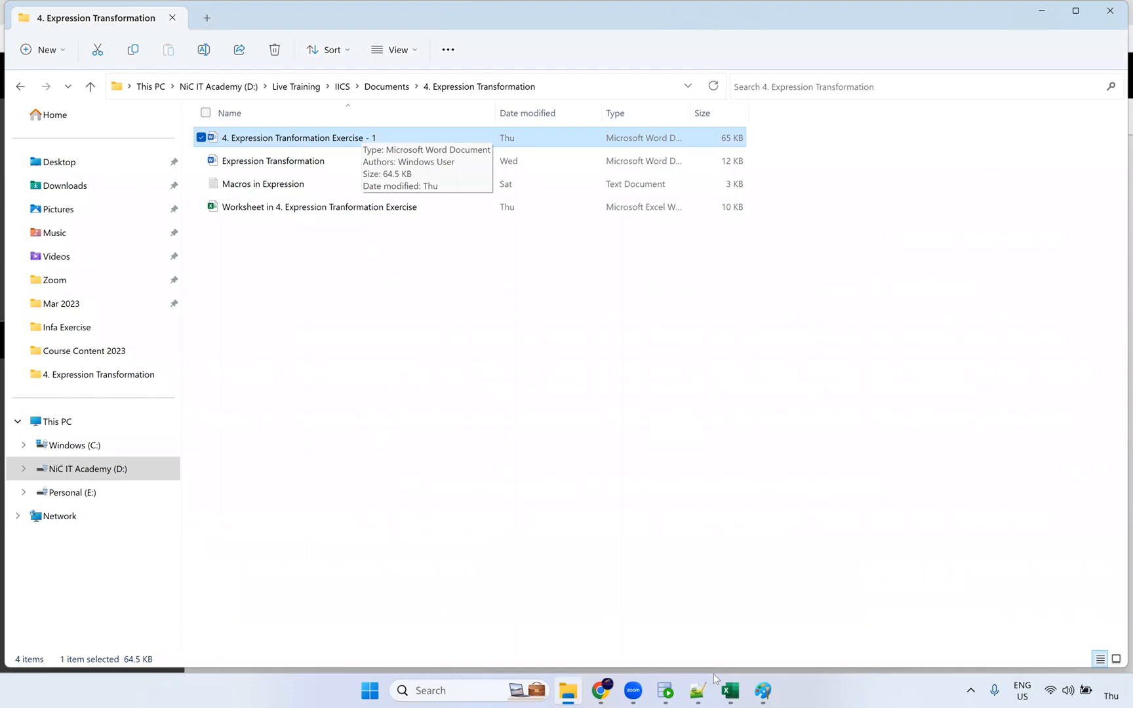
left_click(754, 693)
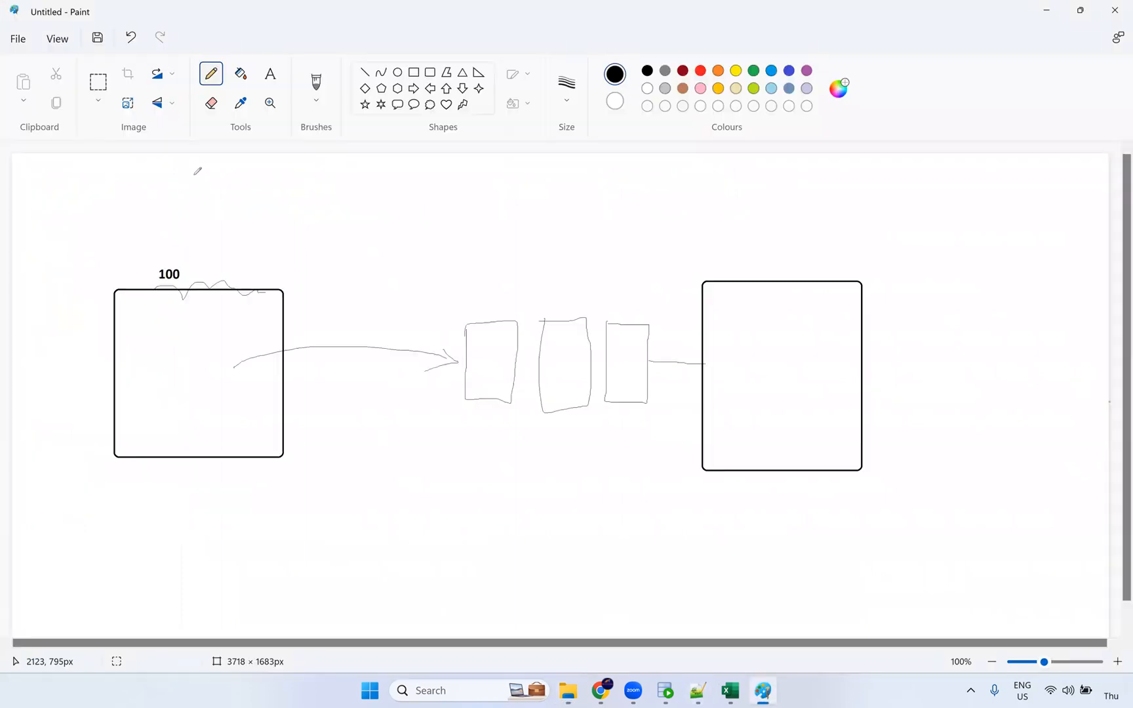
Step: Start a new blank Paint canvas, discarding the old diagram without saving
left_click(18, 41)
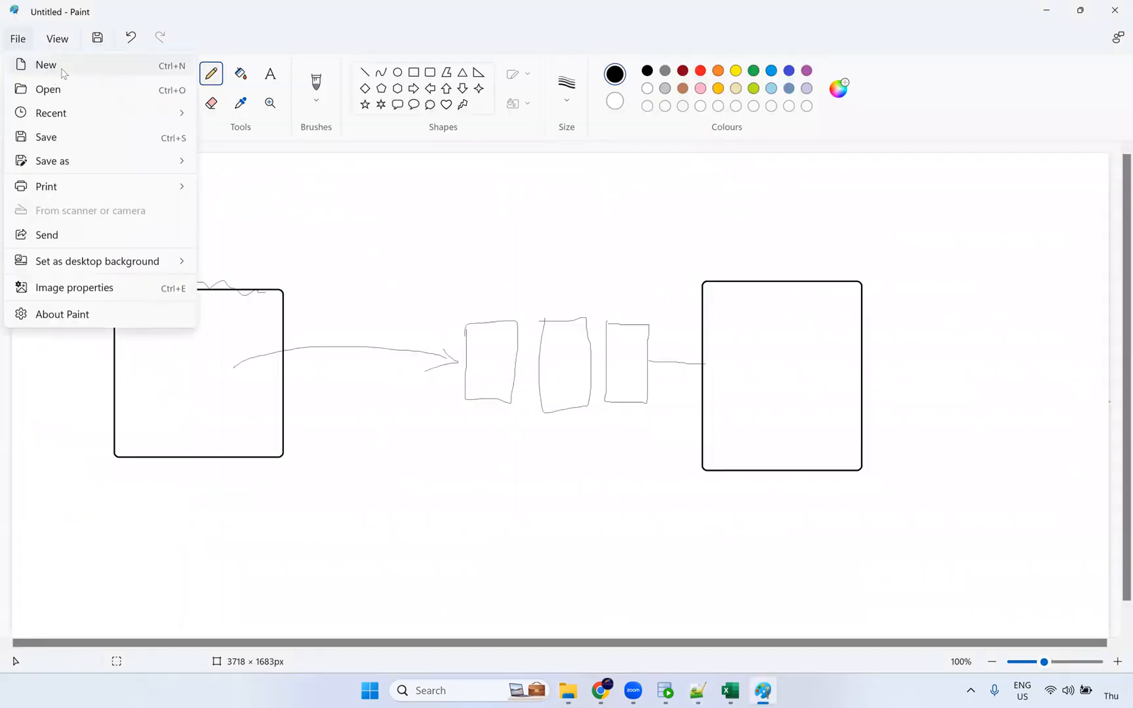
left_click(43, 66)
left_click(572, 379)
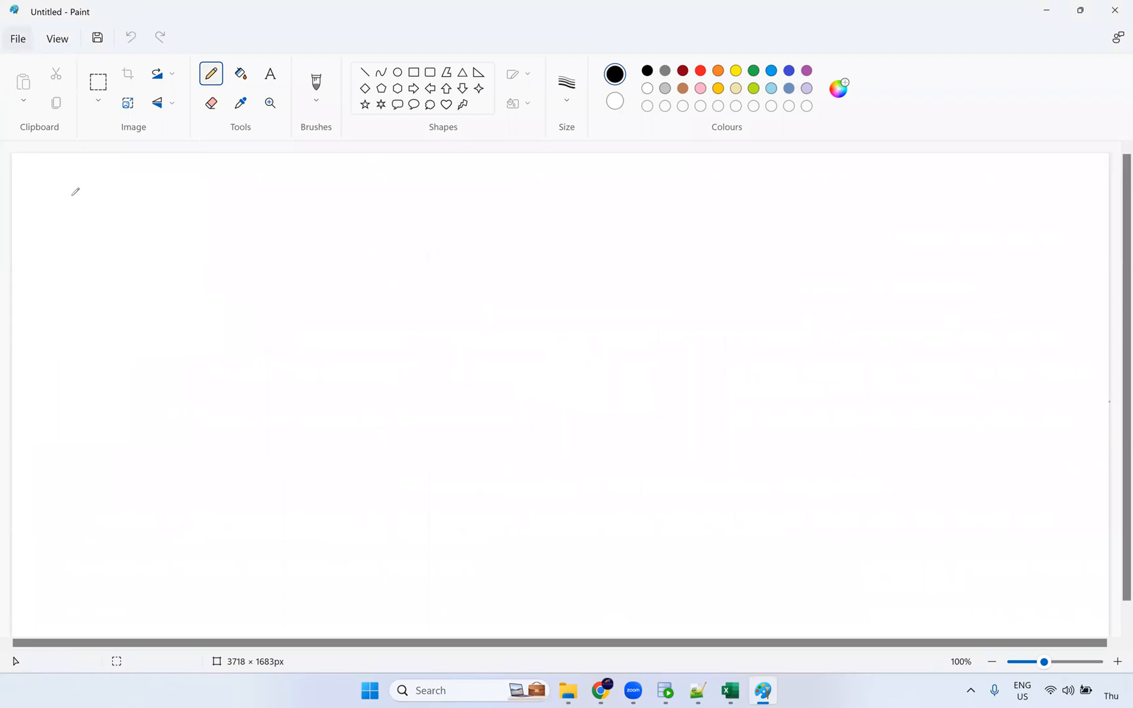
Step: Write the heading 'Joiner Transformation:' with a 'Source joiner -' line beneath it
left_click(270, 73)
left_click(56, 201)
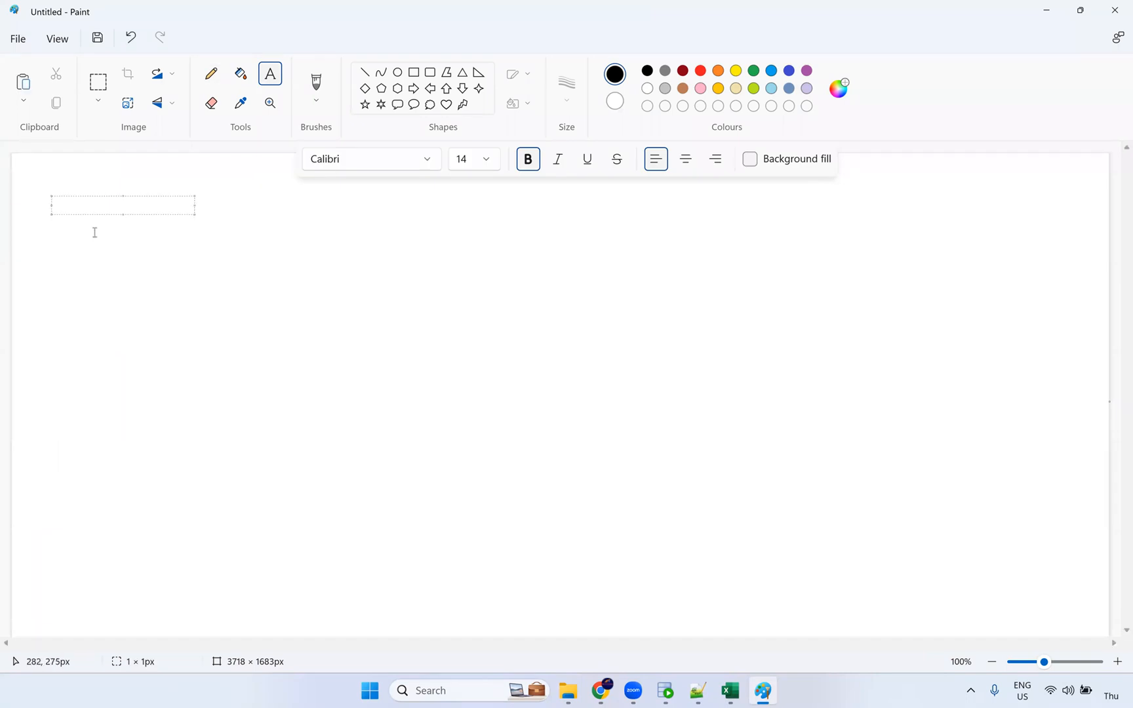
type("Joiner Transformation:")
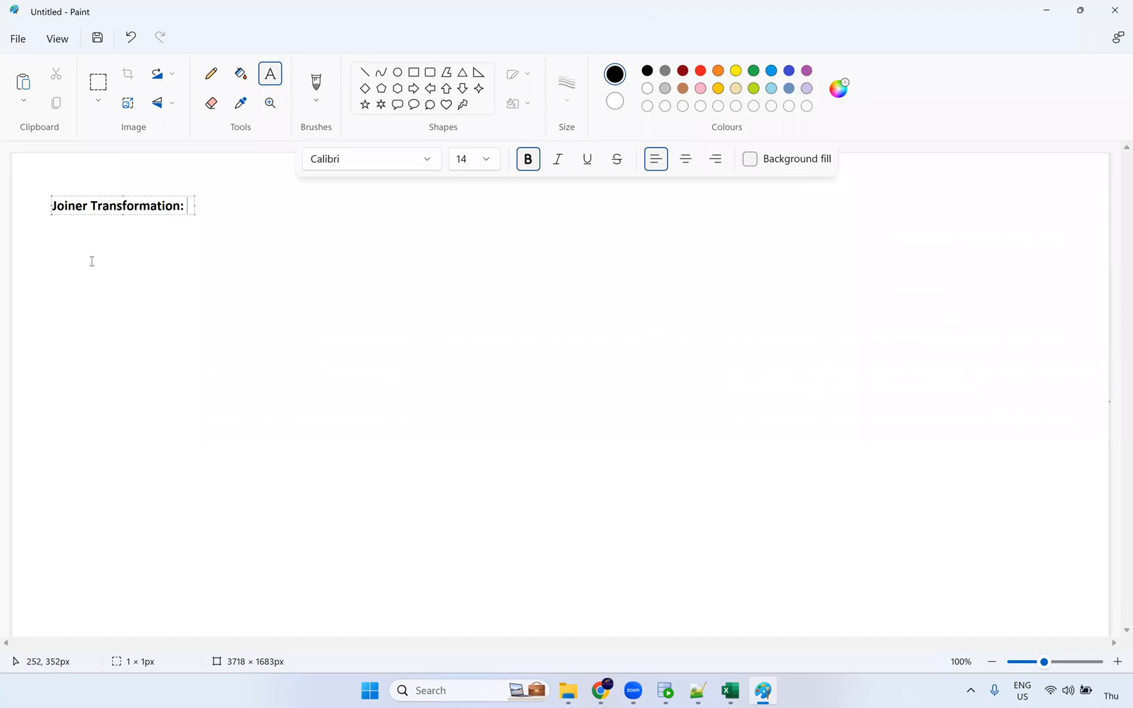
left_click(102, 243)
left_click(102, 244)
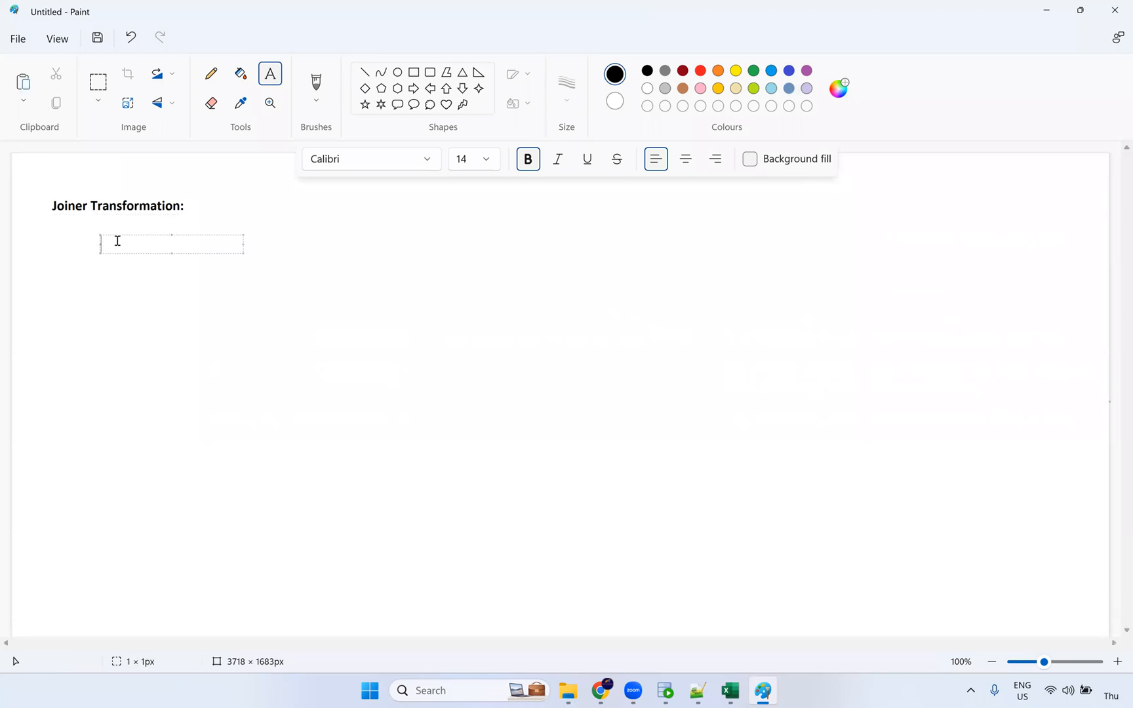
type("Source joiner -")
left_click(610, 693)
Step: Review the Source's fields and Oracle_Src EMPLOYEES settings, cancelling the Multiple Objects source type change
left_click(421, 278)
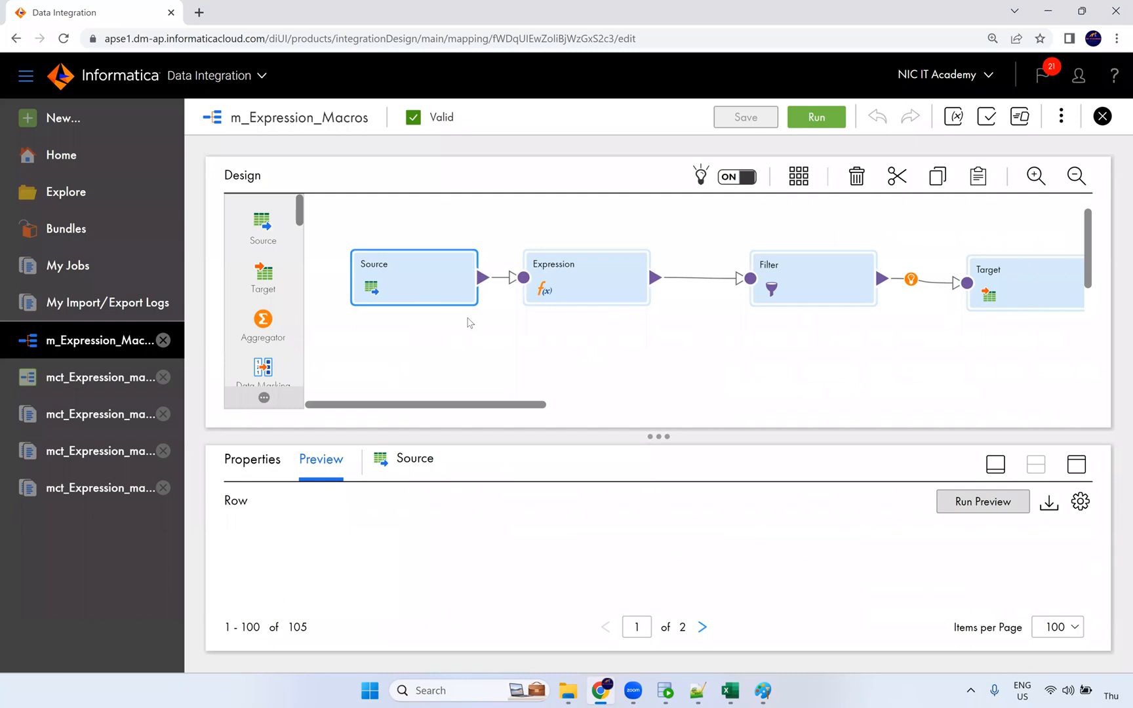
left_click(1077, 465)
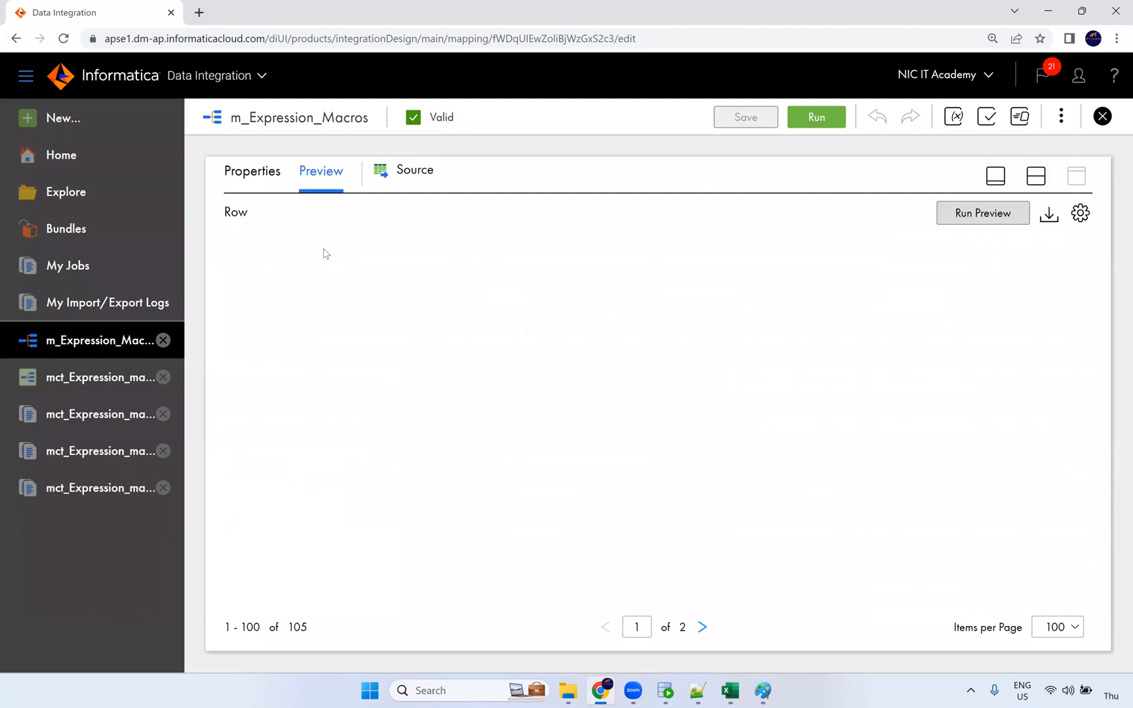
left_click(272, 176)
left_click(244, 291)
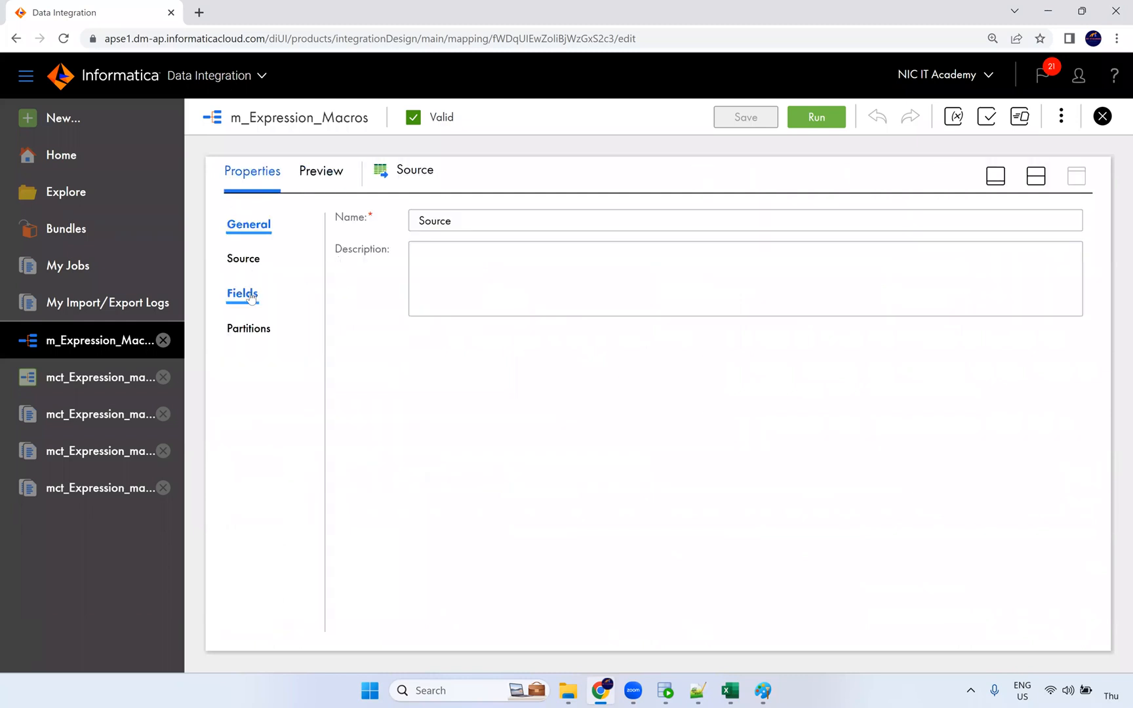
left_click(246, 259)
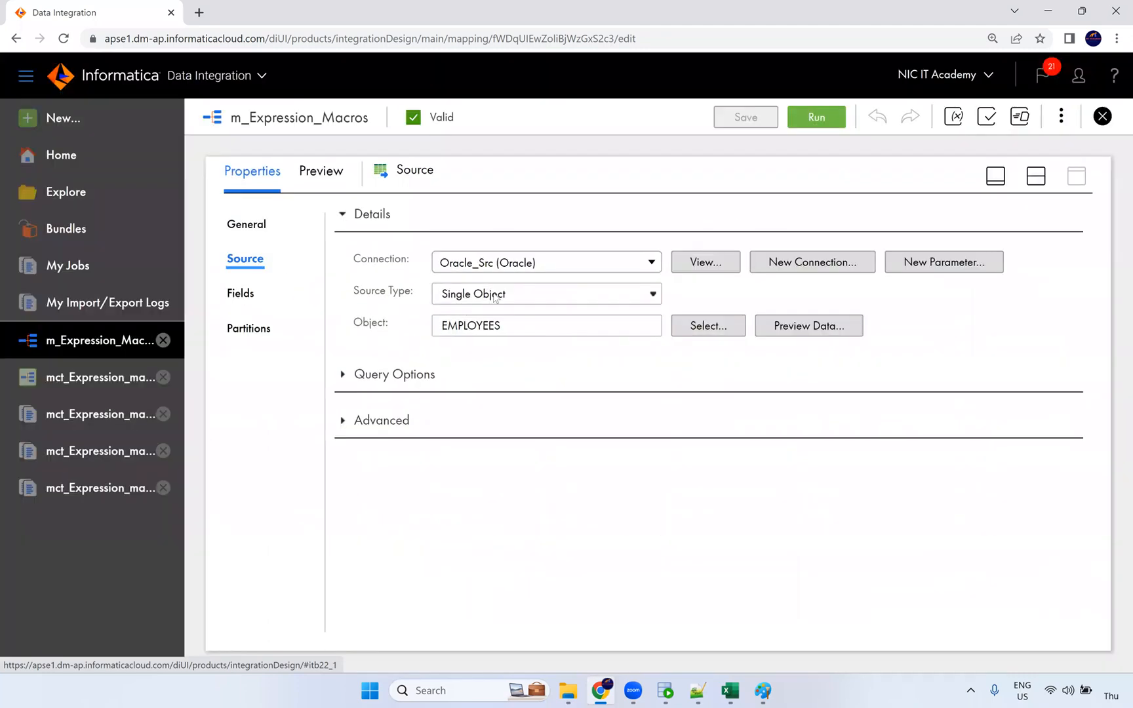
left_click(493, 295)
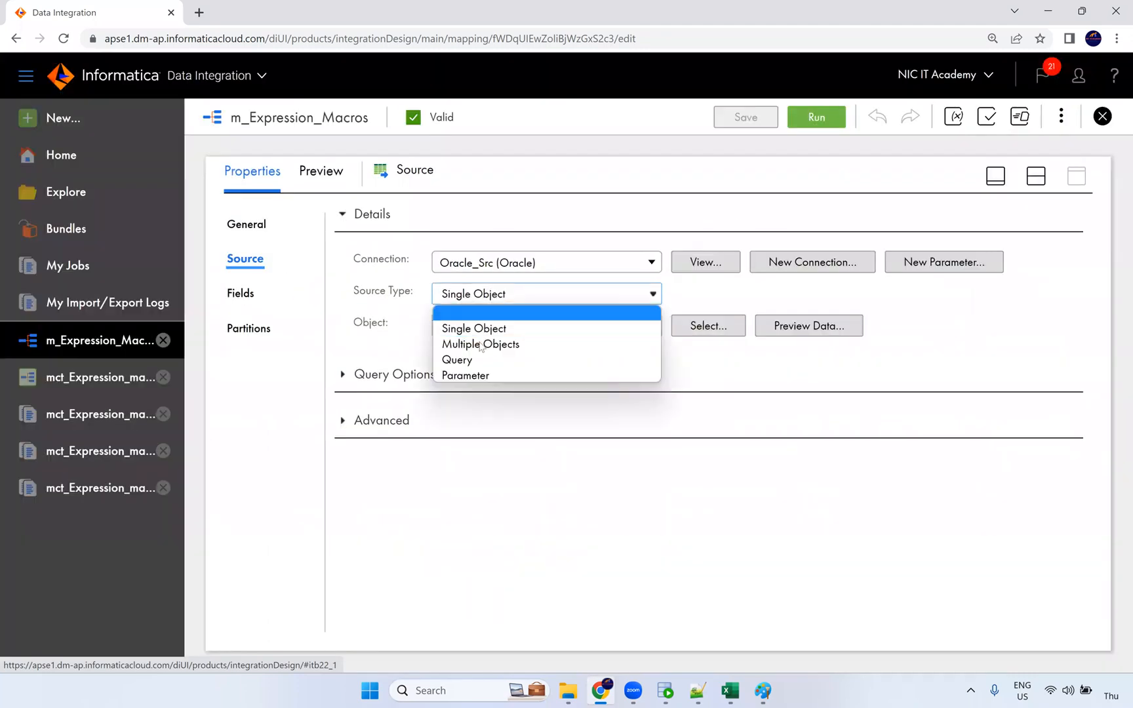
left_click(522, 344)
left_click(658, 452)
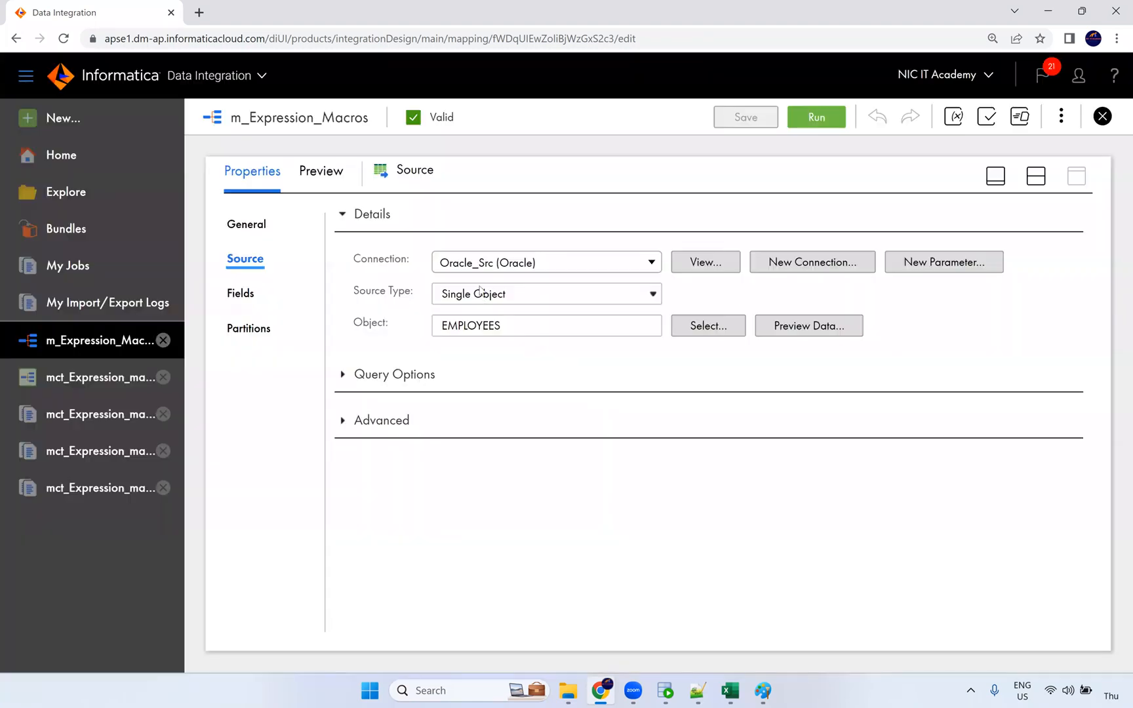
left_click(767, 692)
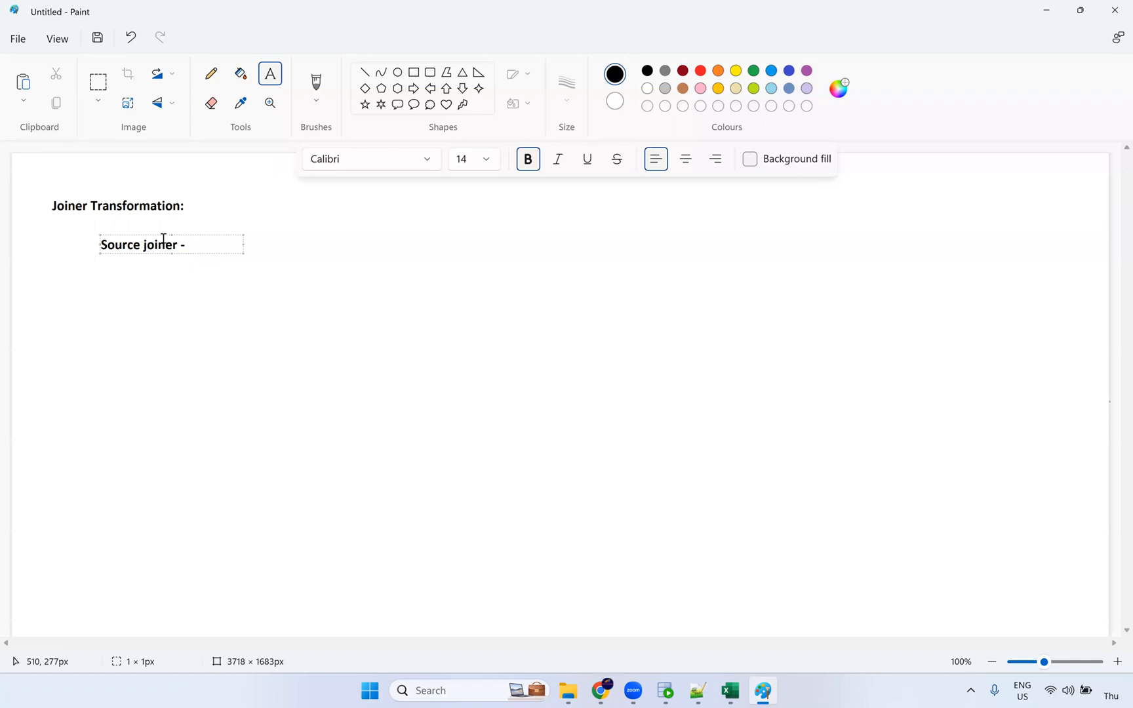
Step: Complete 'Source joiner - Homogeneous sources' and add 'Joiner Transformation Heterogeneous sources' below it
type("Homogeneous sources")
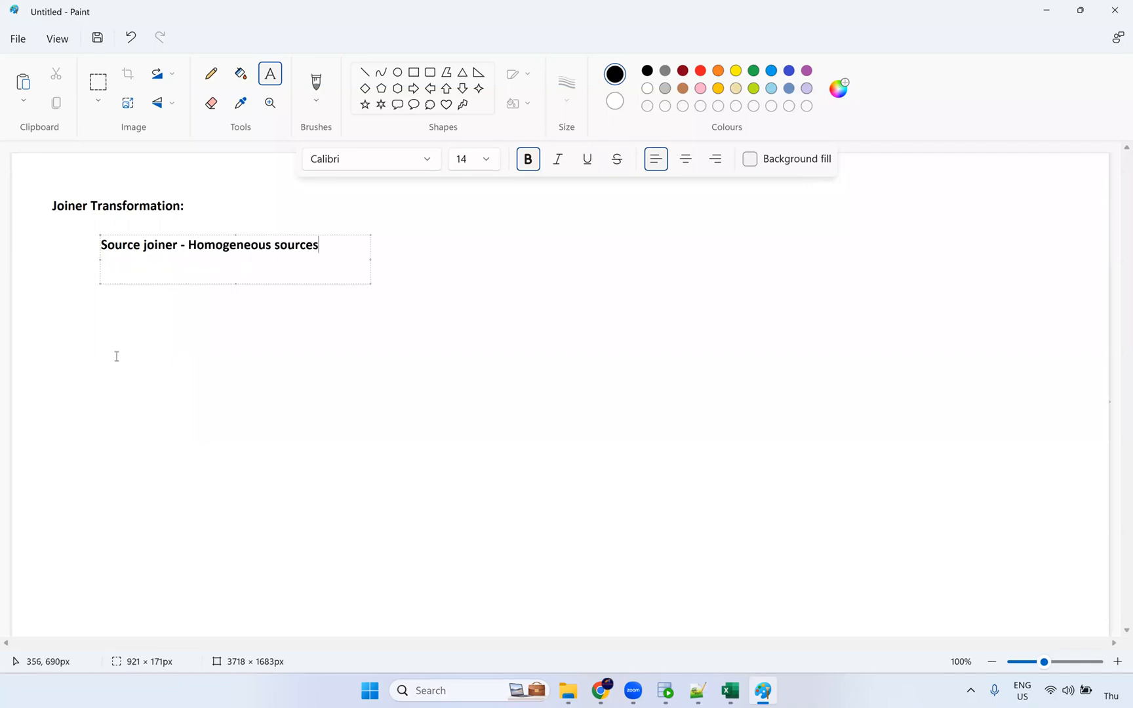
left_click(392, 352)
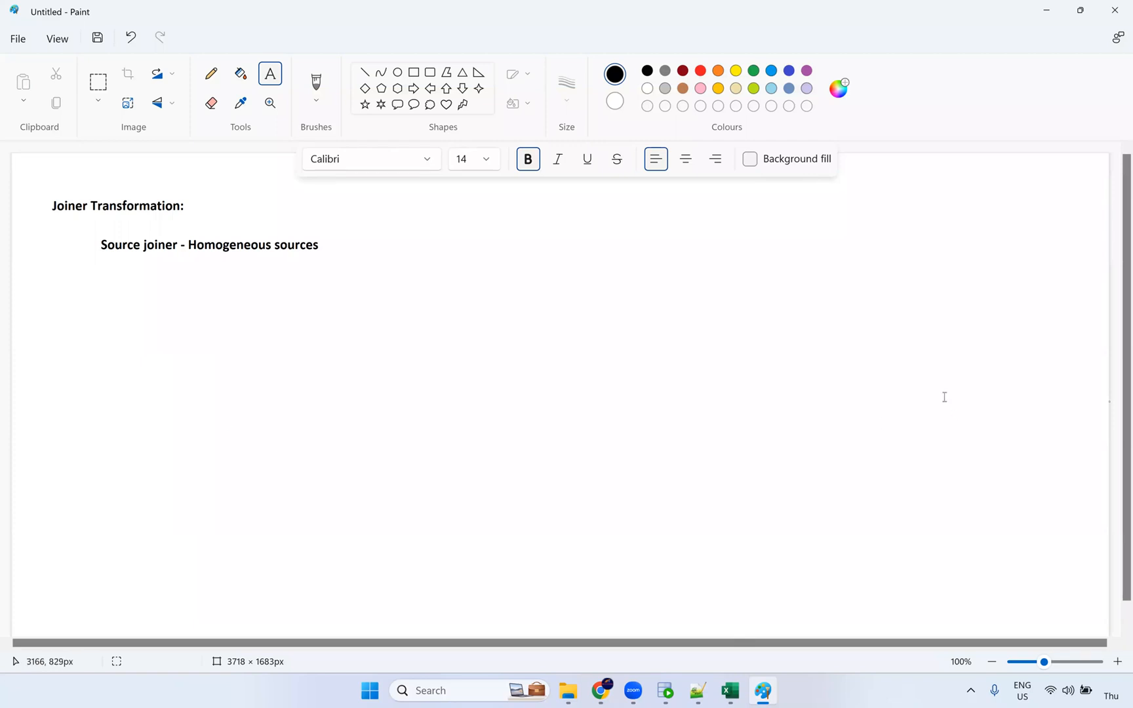
left_click(103, 283)
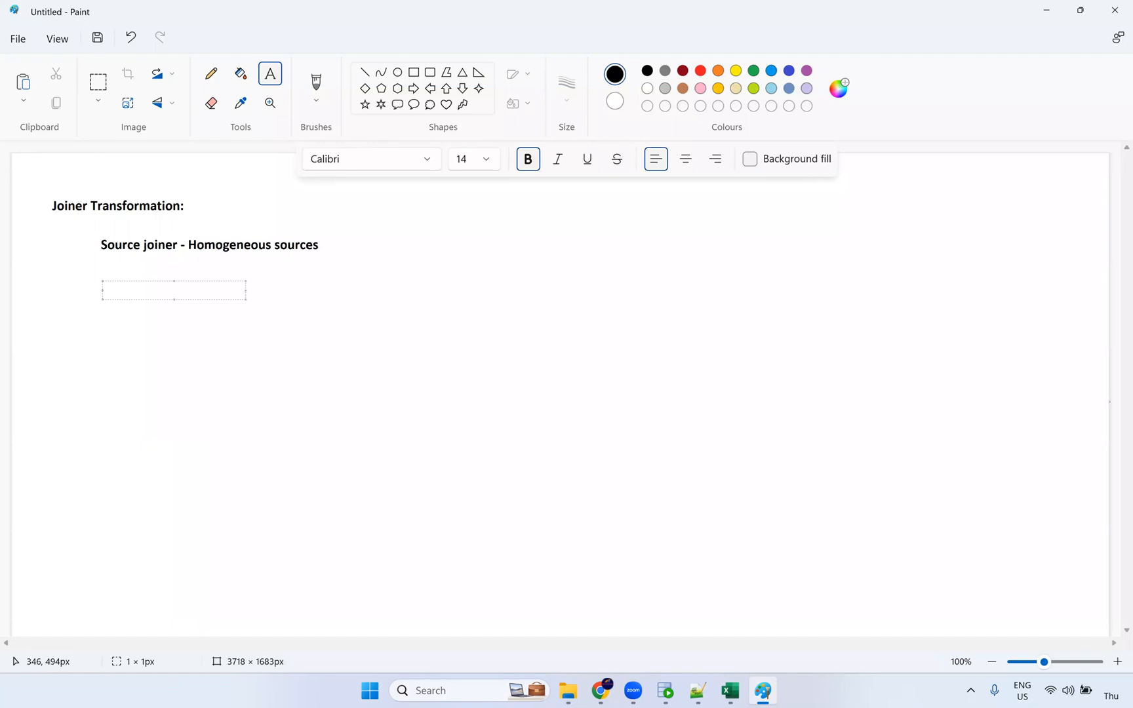
type("Joiner Transformaiot")
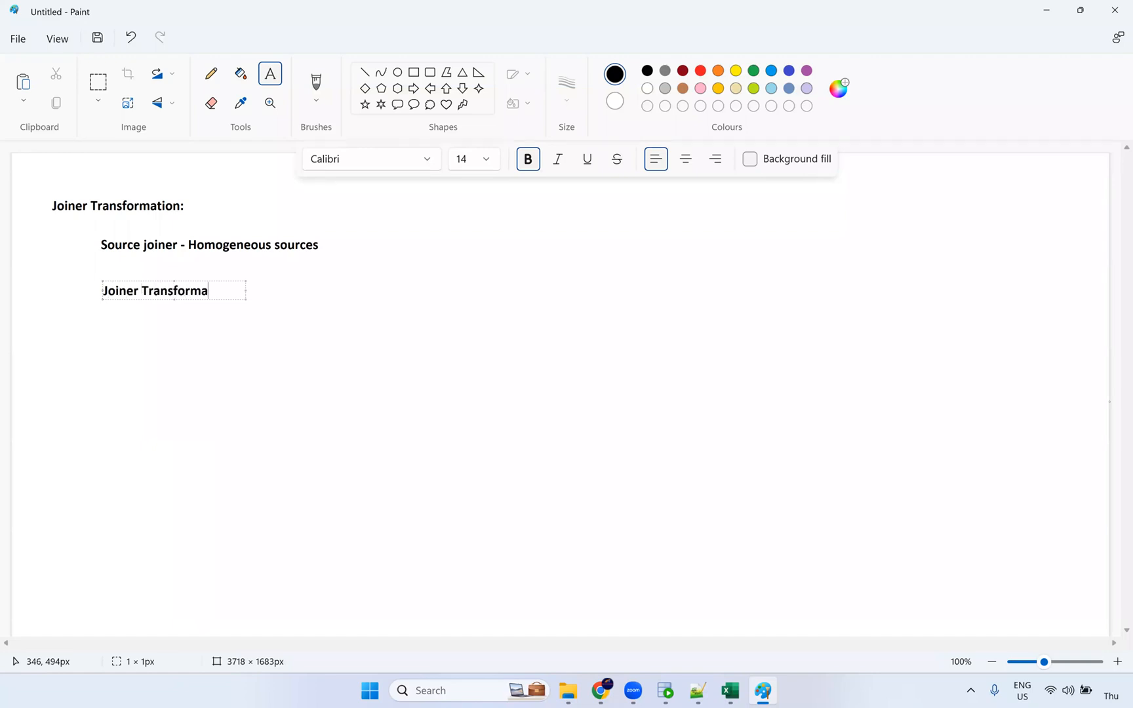
key("BackSpace")
key("BackSpace")
key("BackSpace")
left_click(215, 349)
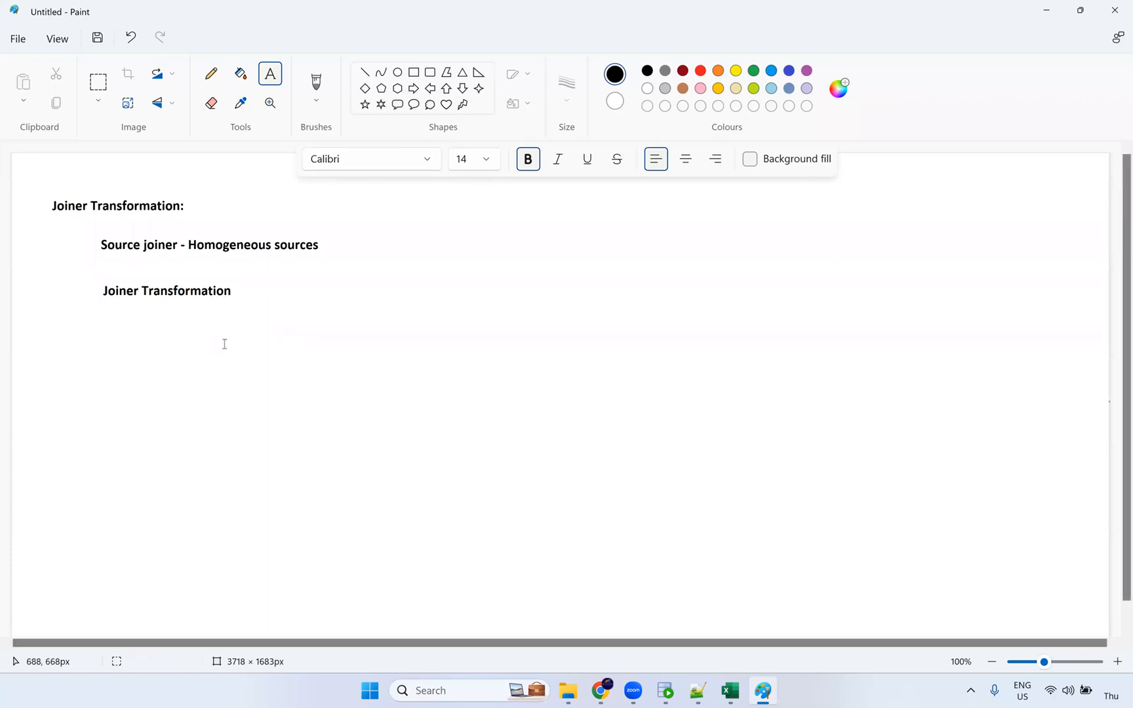
left_click(236, 290)
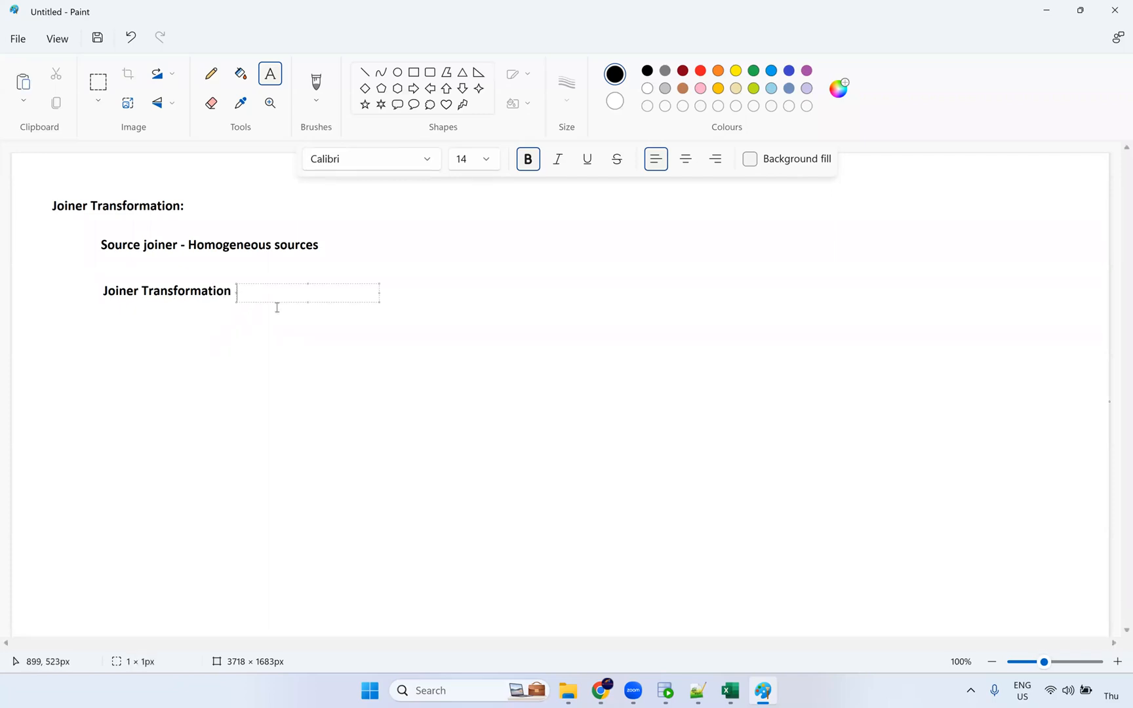
type("Heterogeneous sources")
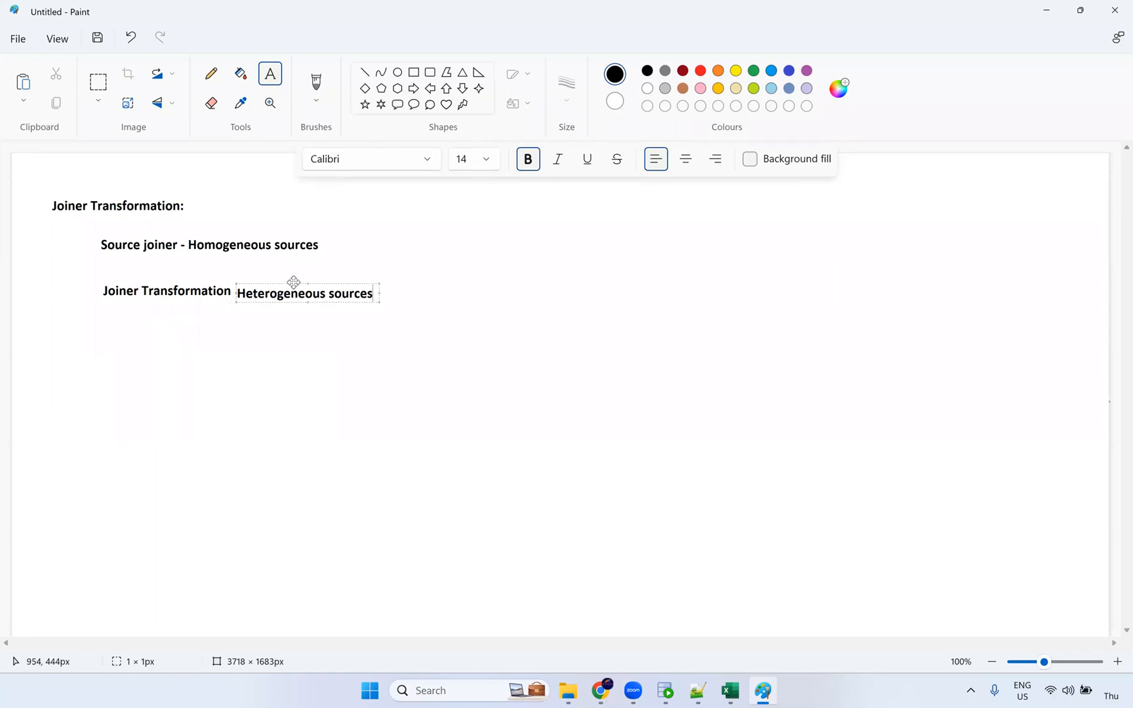
left_click_drag(293, 281, 295, 278)
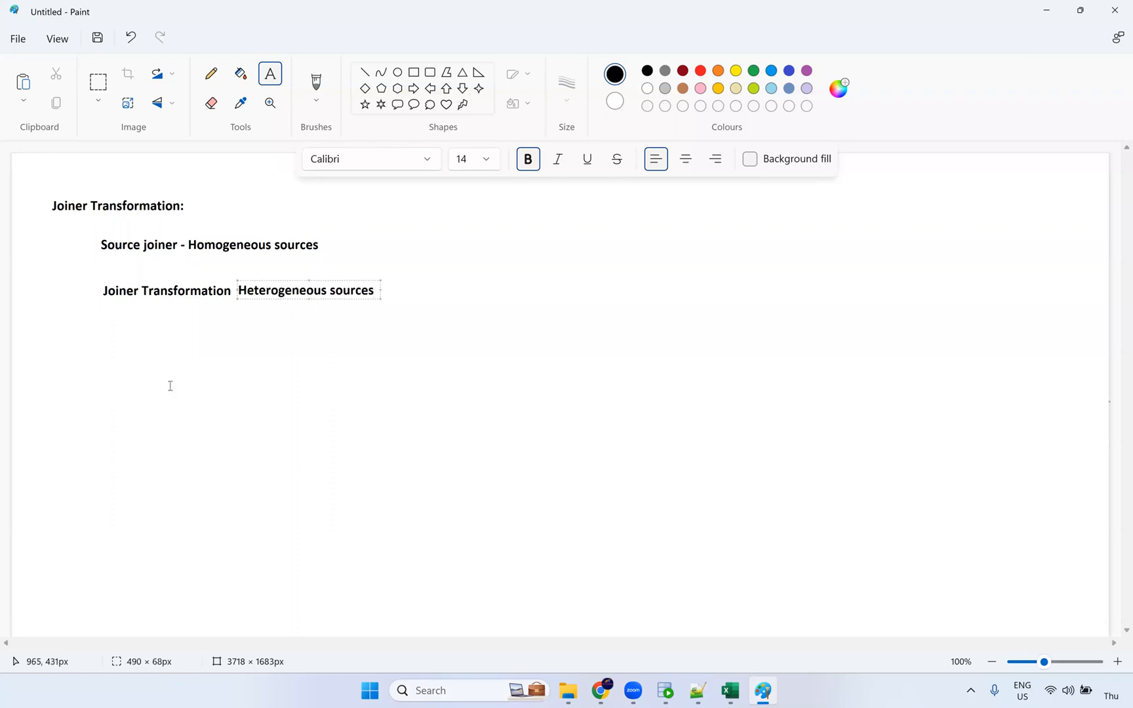
Step: Draw two rounded rectangles, one above the other, below the headings
left_click(245, 396)
left_click(430, 72)
left_click_drag(99, 344, 255, 472)
left_click_drag(102, 512, 159, 556)
left_click_drag(229, 598, 250, 610)
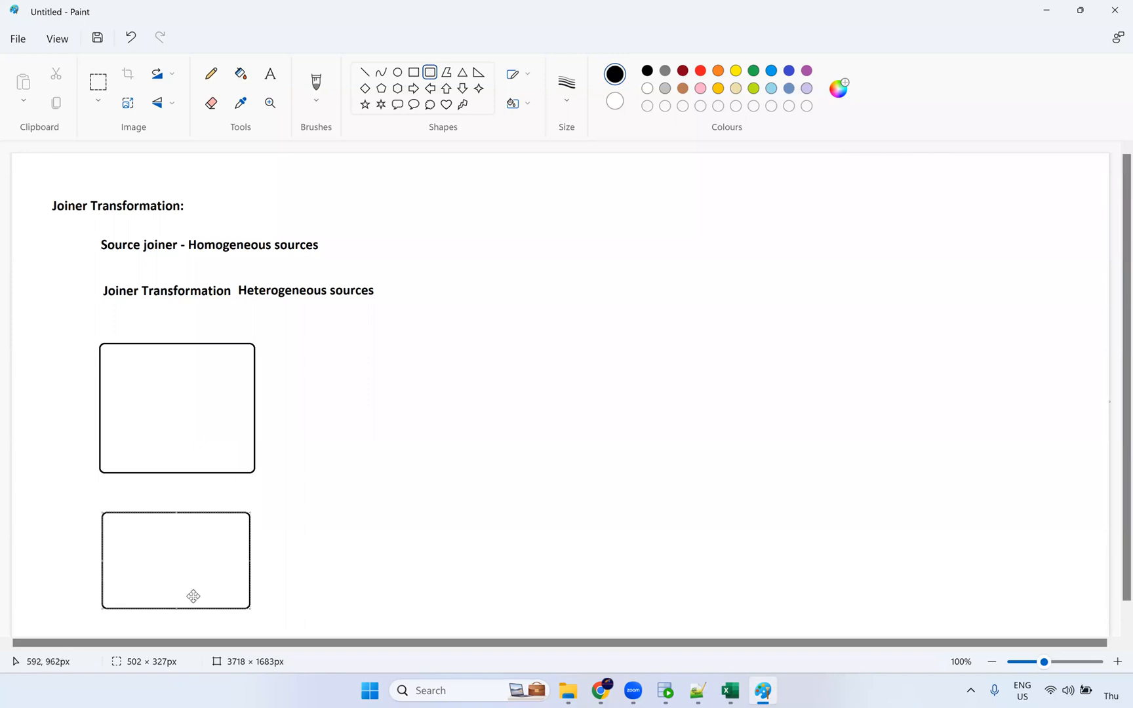
Step: Label the upper box 'FF: Employees'
left_click(270, 74)
left_click(147, 328)
type("Emp")
type("louee")
type("ees")
left_click(196, 328)
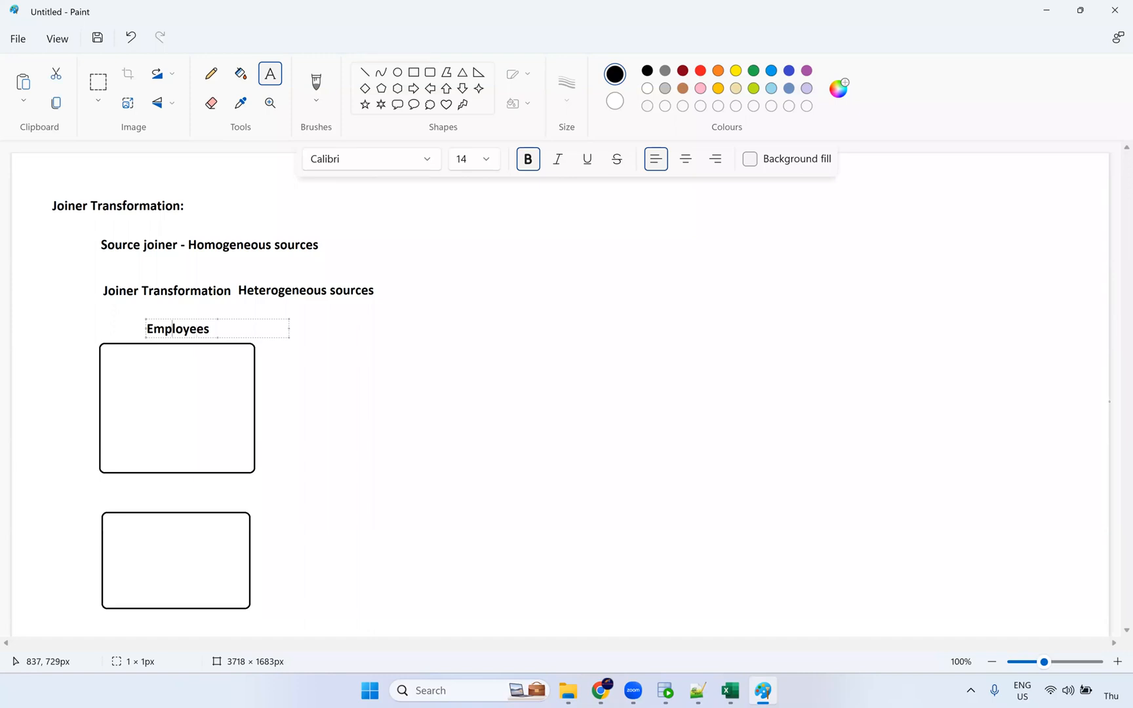
type("FF_")
key("BackSpace")
type(":")
Step: Label the lower box 'Ora: Departments' and link the two boxes with a pencil line
left_click(126, 499)
type("Ora: Departments")
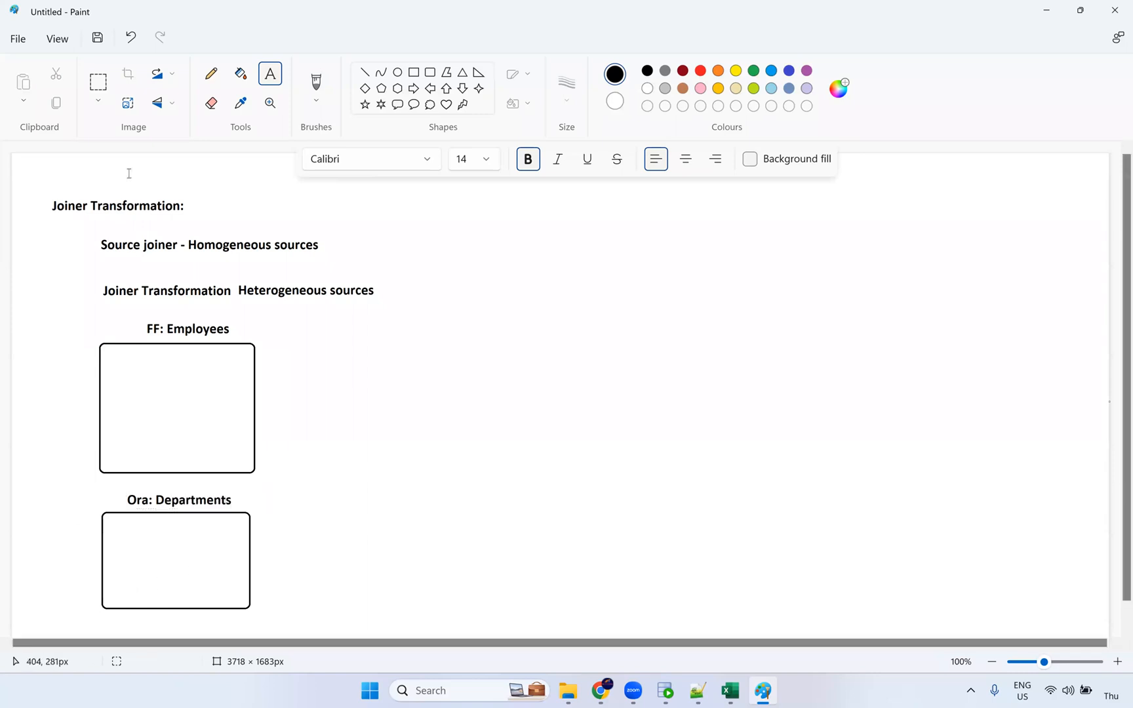
left_click(210, 73)
mouse_move(242, 454)
left_mouse_down()
mouse_move(261, 455)
mouse_move(273, 519)
mouse_move(273, 530)
mouse_move(249, 530)
left_mouse_up()
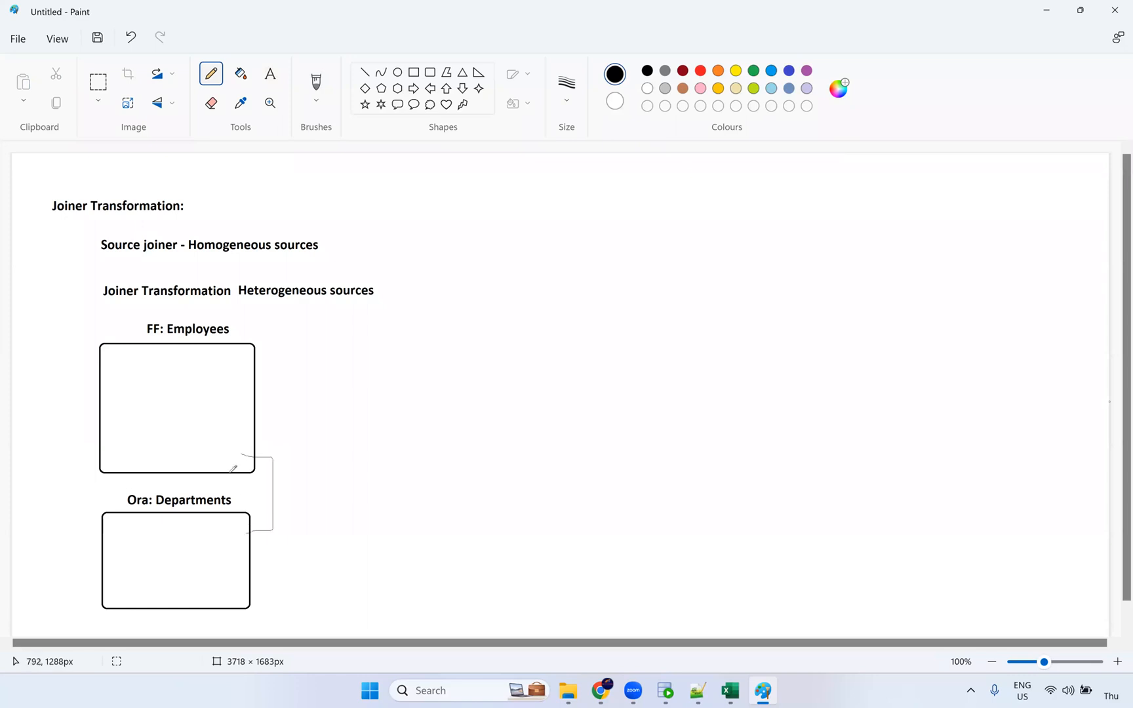
Step: Draw a tall rounded box right of the sources and title it 'Joiner'
left_click(430, 73)
left_click_drag(321, 339, 467, 618)
left_click(328, 174)
left_click(365, 276)
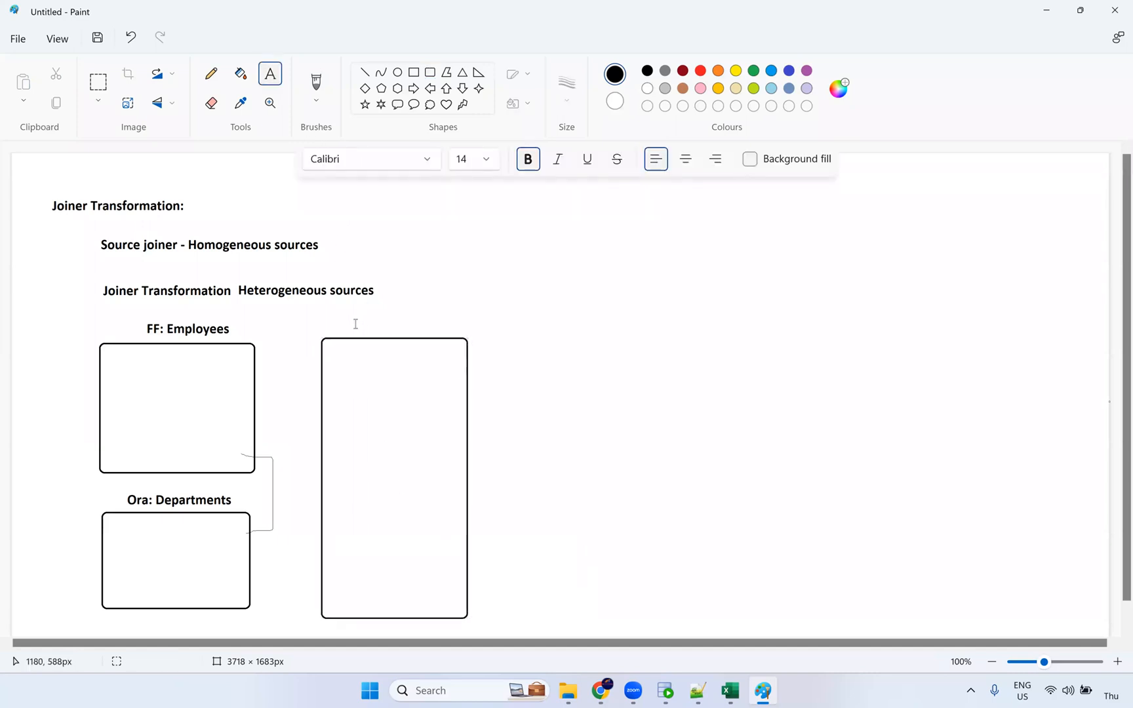
left_click(354, 320)
type("Joiner")
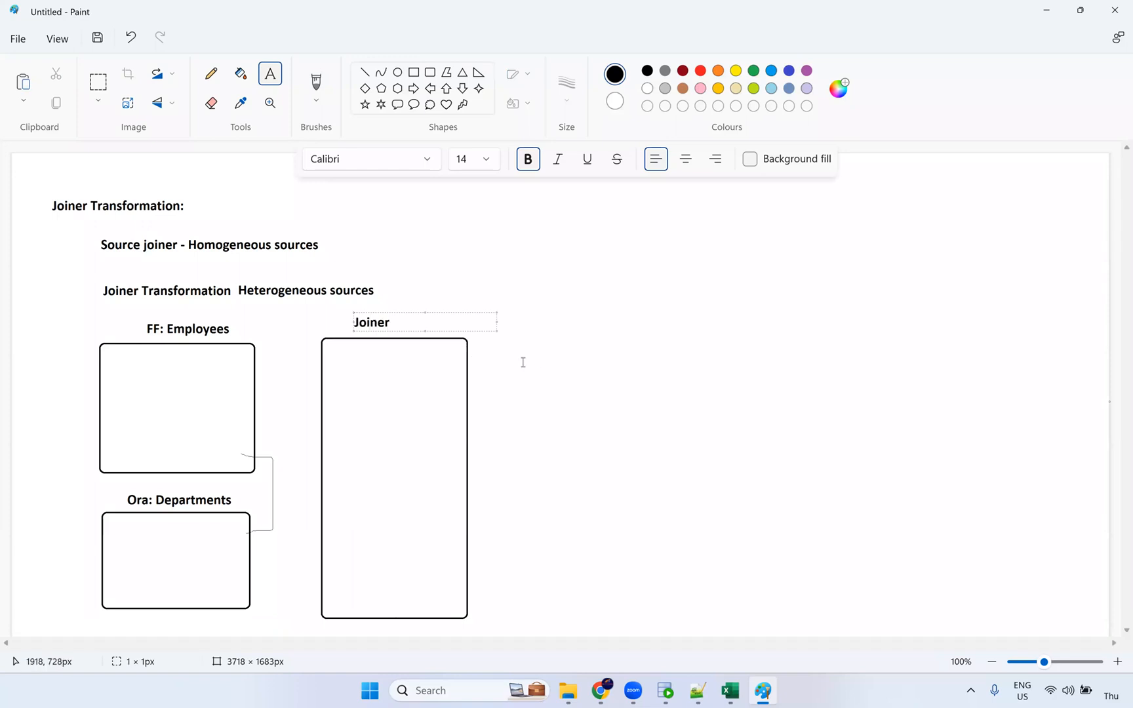
left_click(486, 390)
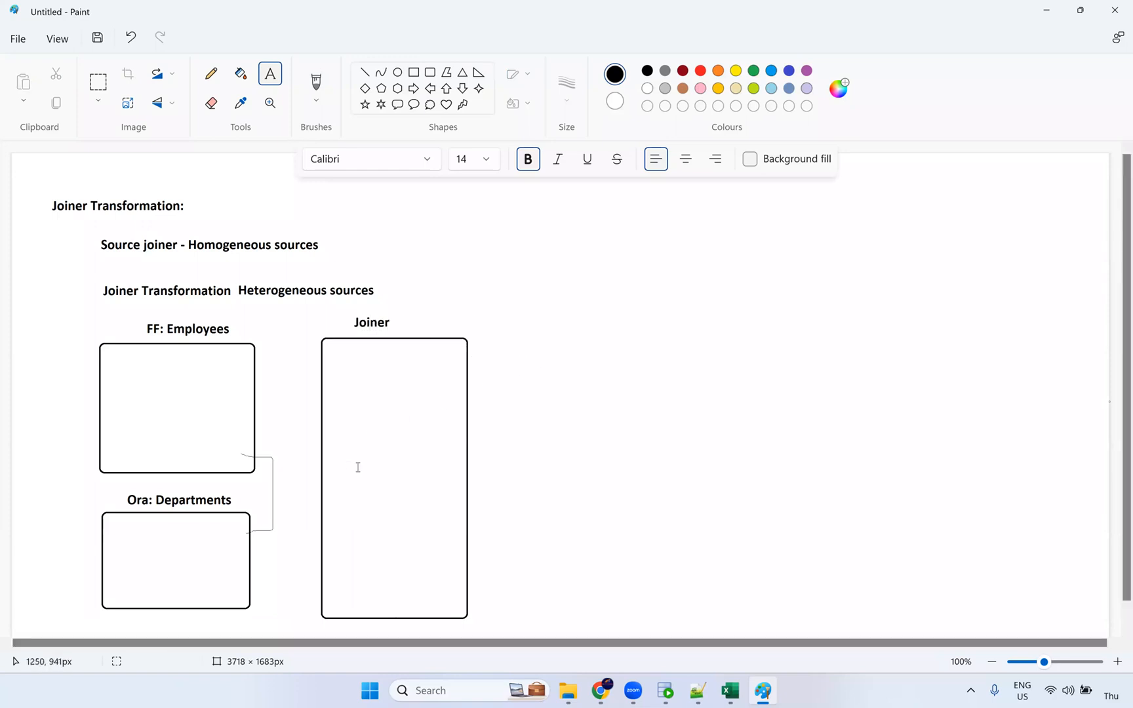
Step: Draw pencil lines from FF: Employees and Ora: Departments into the Joiner box
left_click(211, 73)
left_click_drag(316, 369, 253, 365)
mouse_move(305, 399)
left_mouse_down()
mouse_move(255, 397)
mouse_move(314, 430)
left_mouse_up()
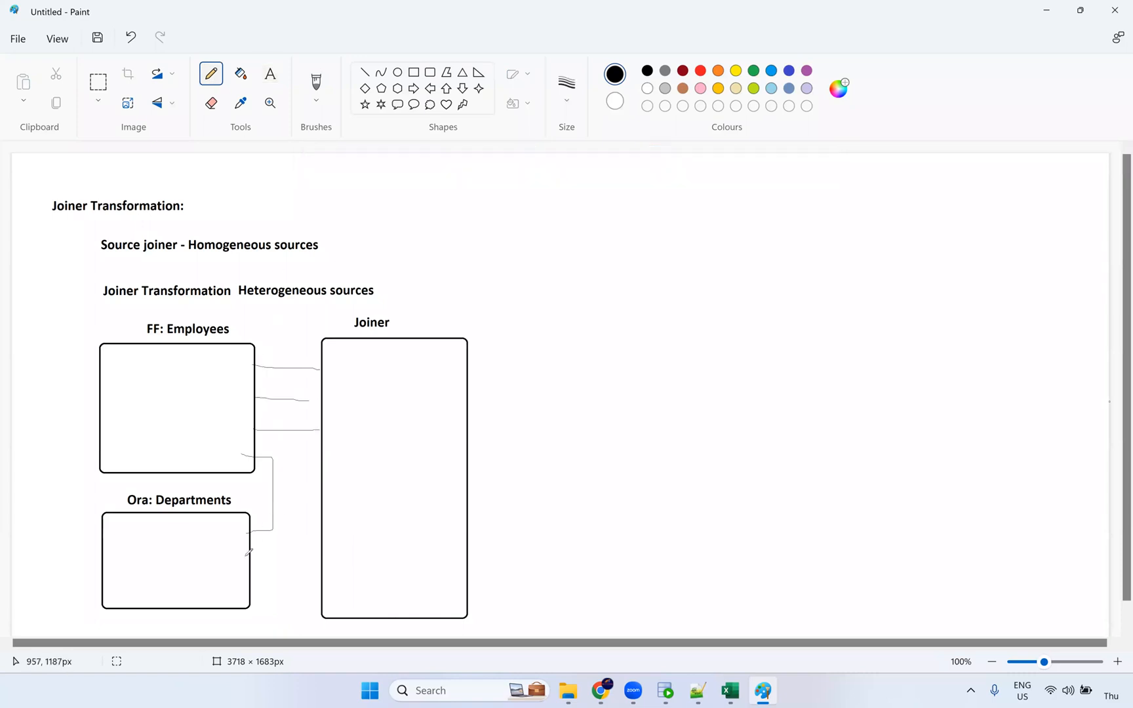
left_click_drag(313, 561, 242, 560)
mouse_move(326, 590)
left_mouse_down()
mouse_move(252, 587)
mouse_move(325, 597)
left_mouse_up()
left_click_drag(248, 573, 321, 575)
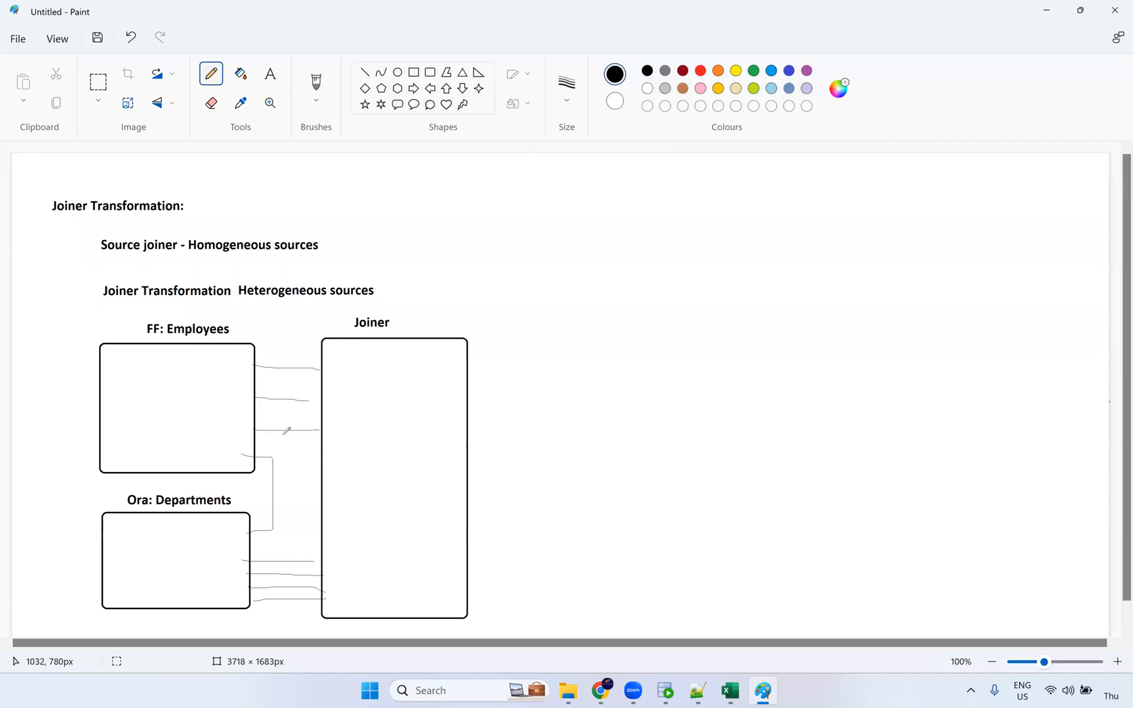
left_click_drag(258, 379, 326, 392)
left_click(271, 74)
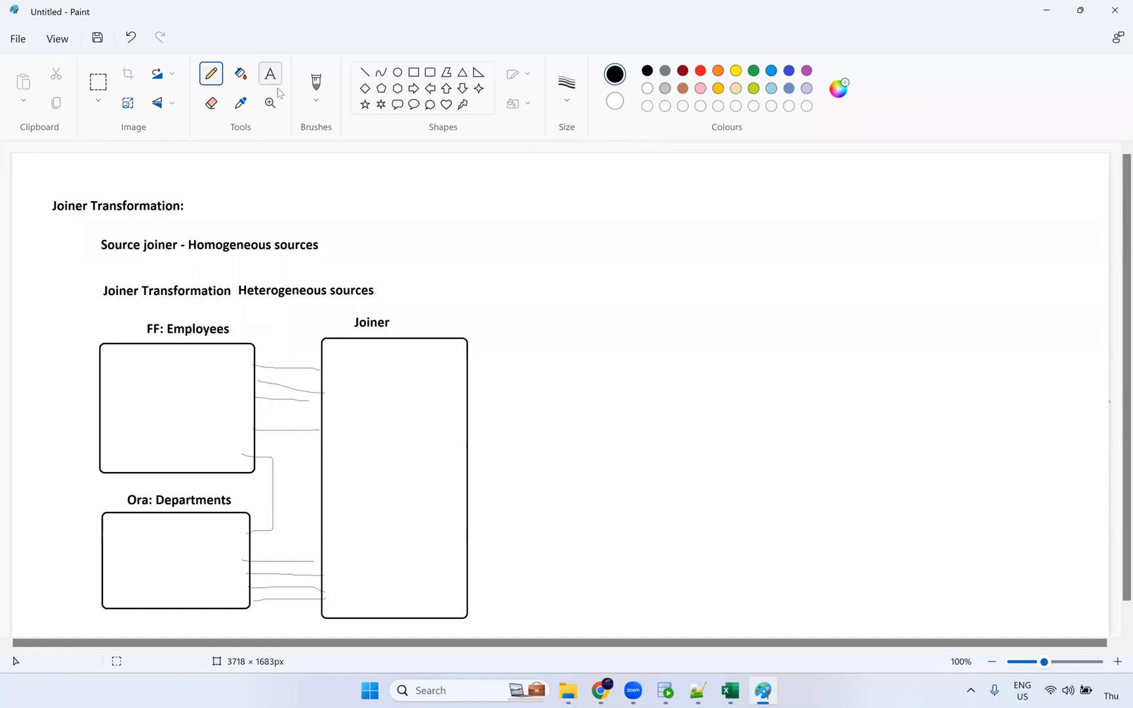
Step: Label the top of the Joiner box 'Detail (big)' and the bottom 'Master (cache)'
left_click(348, 391)
type("D")
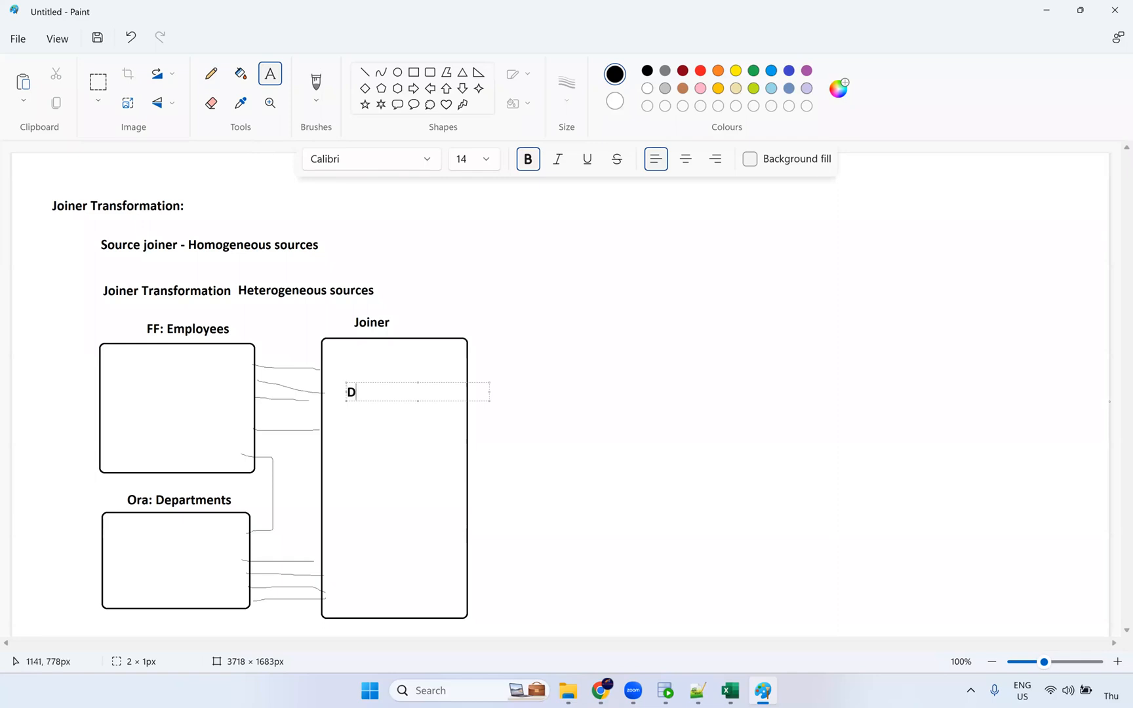
type("etail (big)")
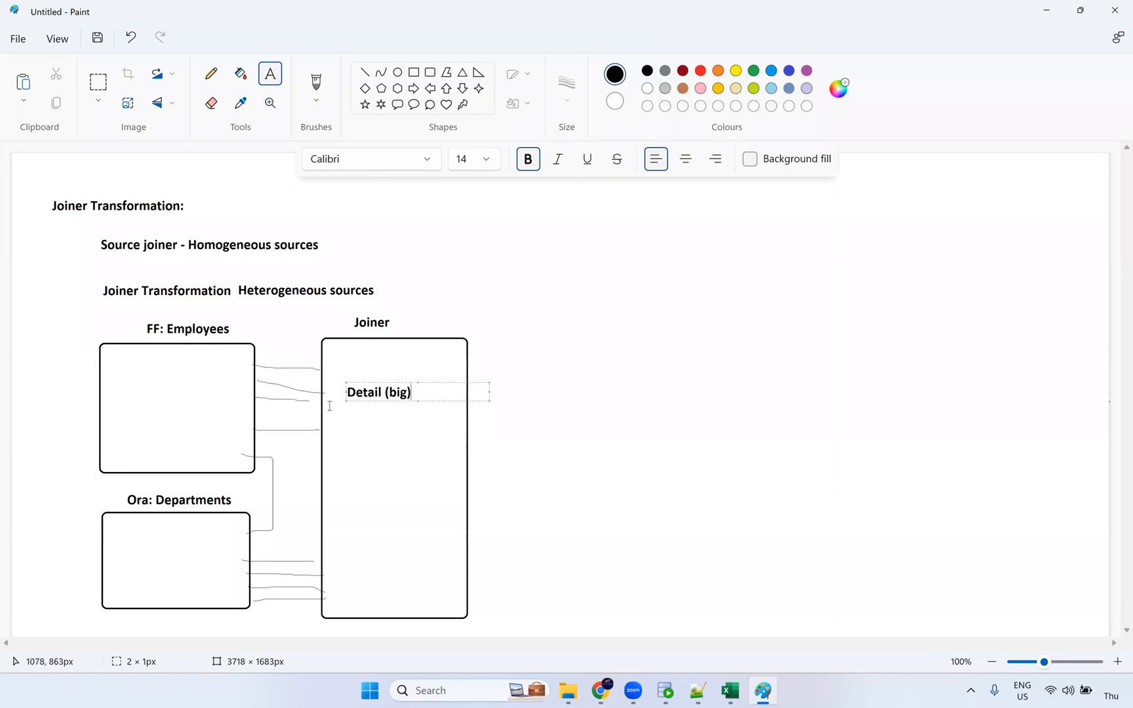
left_click(341, 584)
type("Mast")
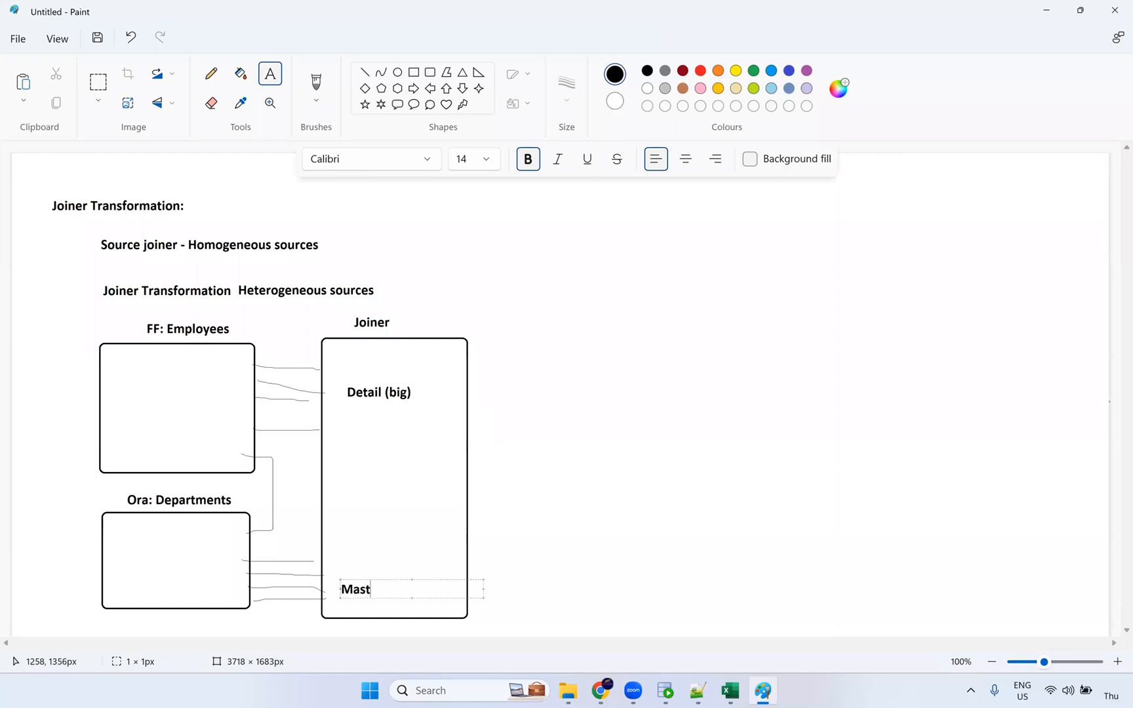
type("er (cache)")
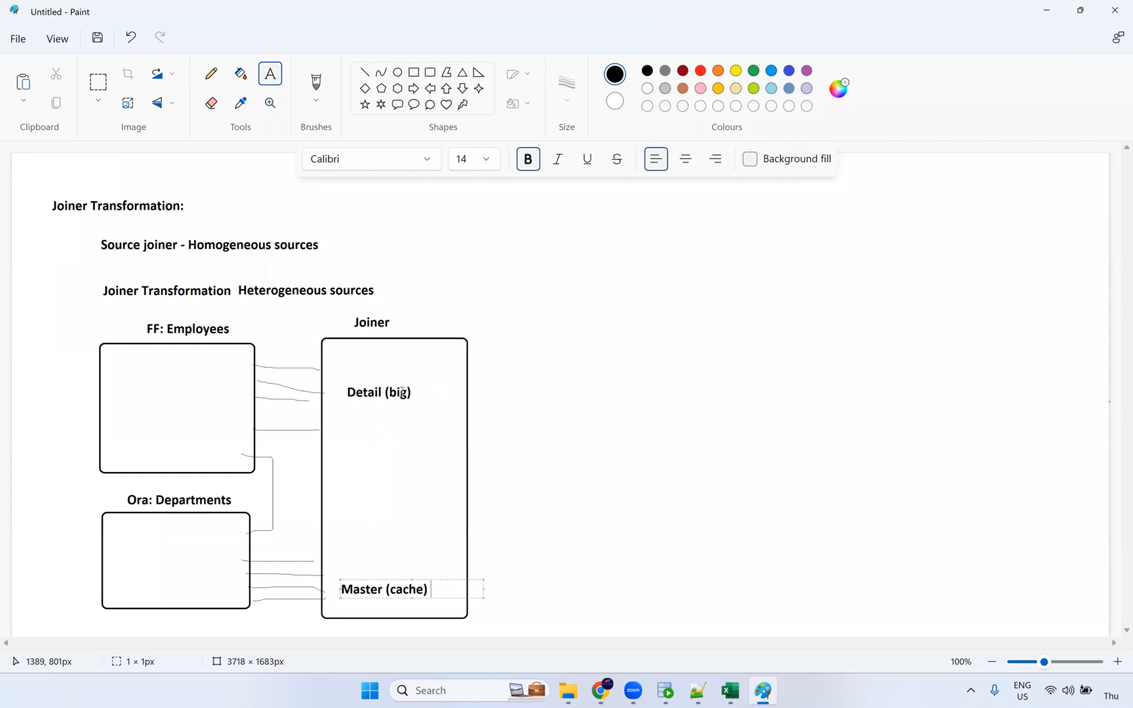
Step: Add 'Join condition' and 'Join Type' labels in the middle of the Joiner box
left_click(355, 467)
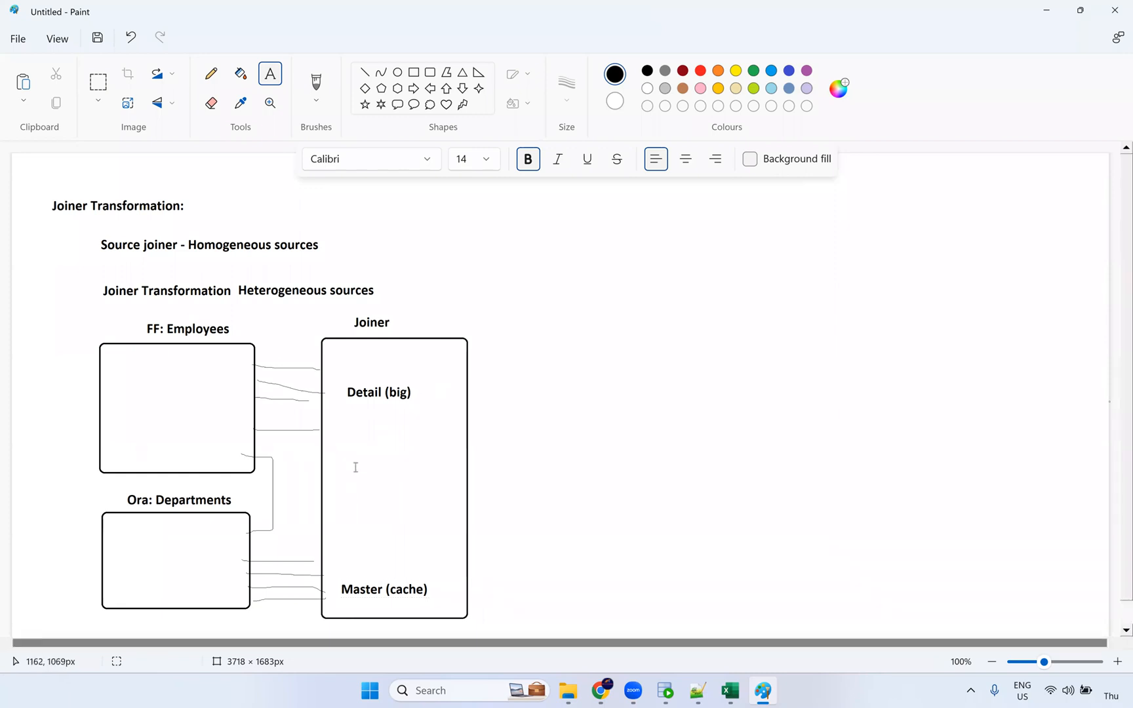
left_click(357, 467)
type("Join")
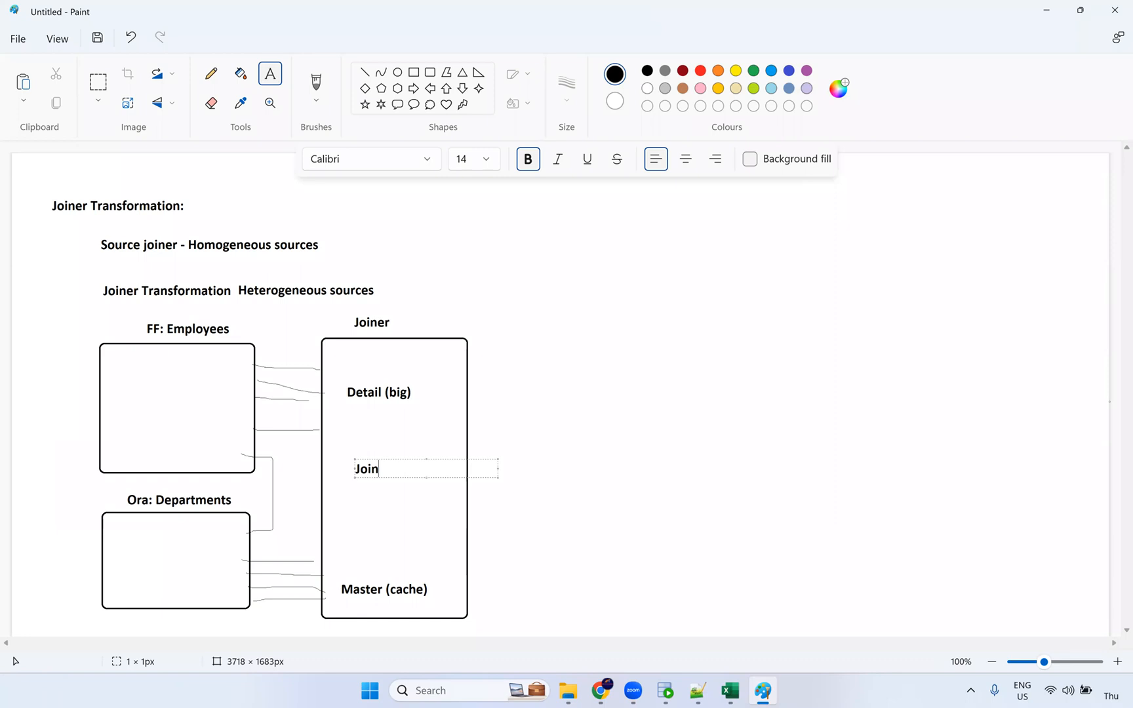
type(" condition")
left_click(356, 524)
type("JO")
key("BackSpace")
key("BackSpace")
type("JOin")
key("BackSpace")
key("BackSpace")
key("BackSpace")
key("BackSpace")
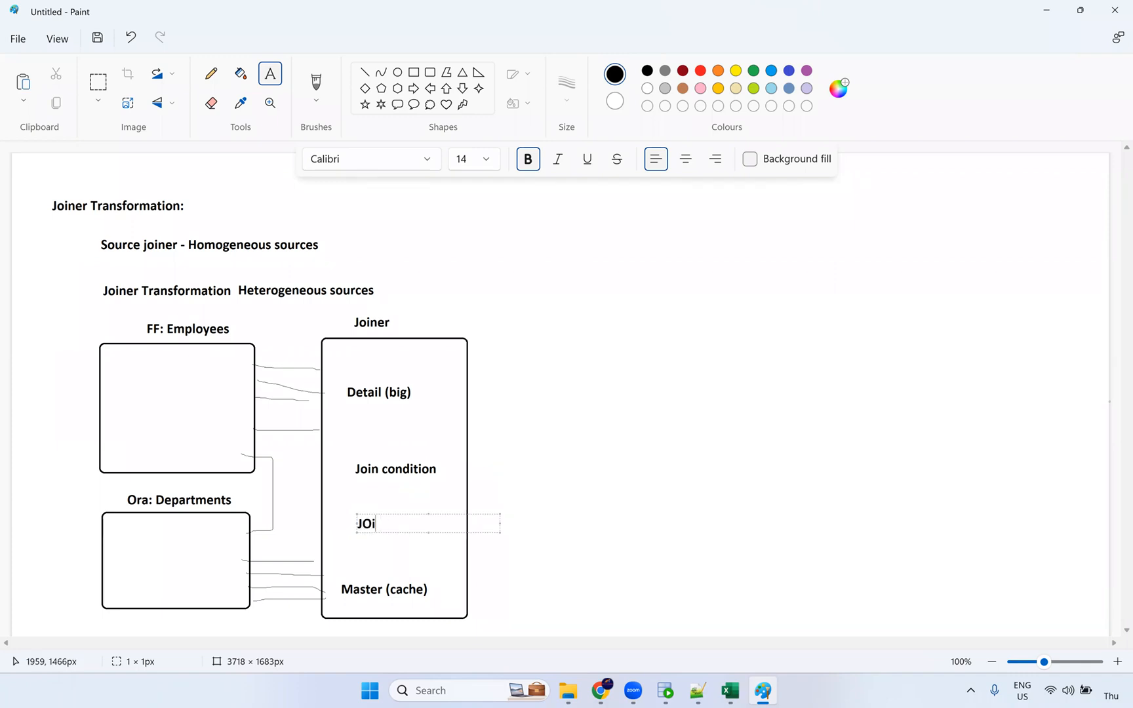
type("on")
key("BackSpace")
key("BackSpace")
type("oin Tyep")
key("BackSpace")
key("BackSpace")
type("pe")
left_click(643, 511)
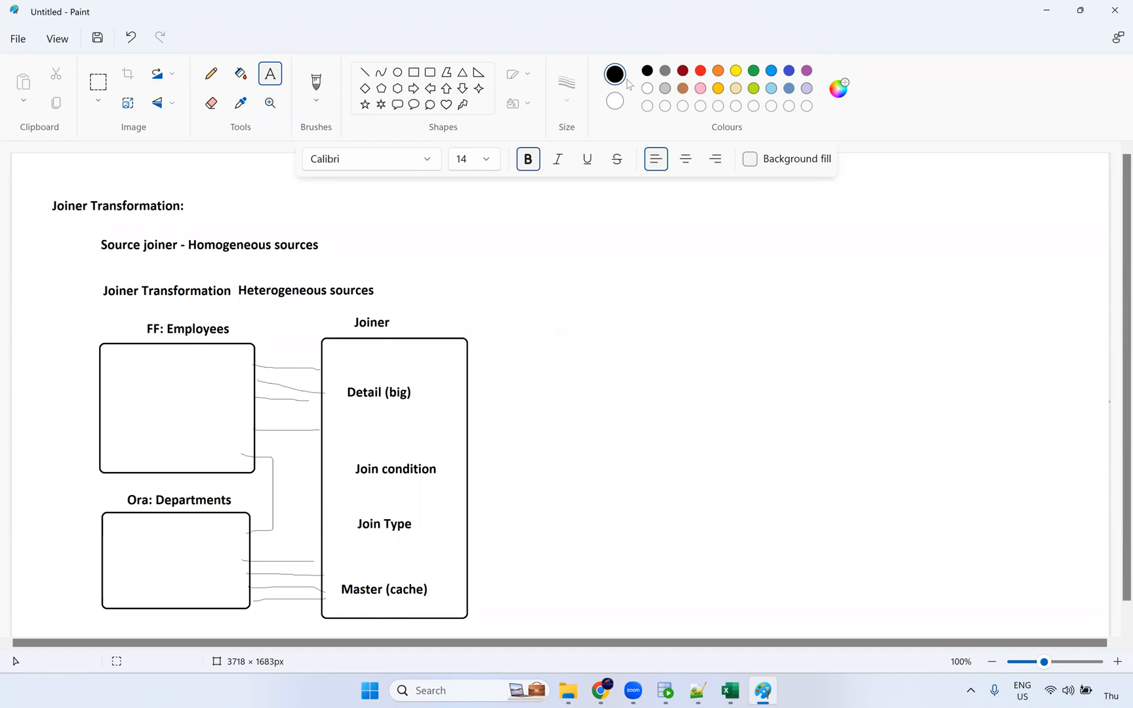
Step: Draw two overlapping circles to the right of the headings
left_click(397, 72)
left_click_drag(563, 218, 658, 308)
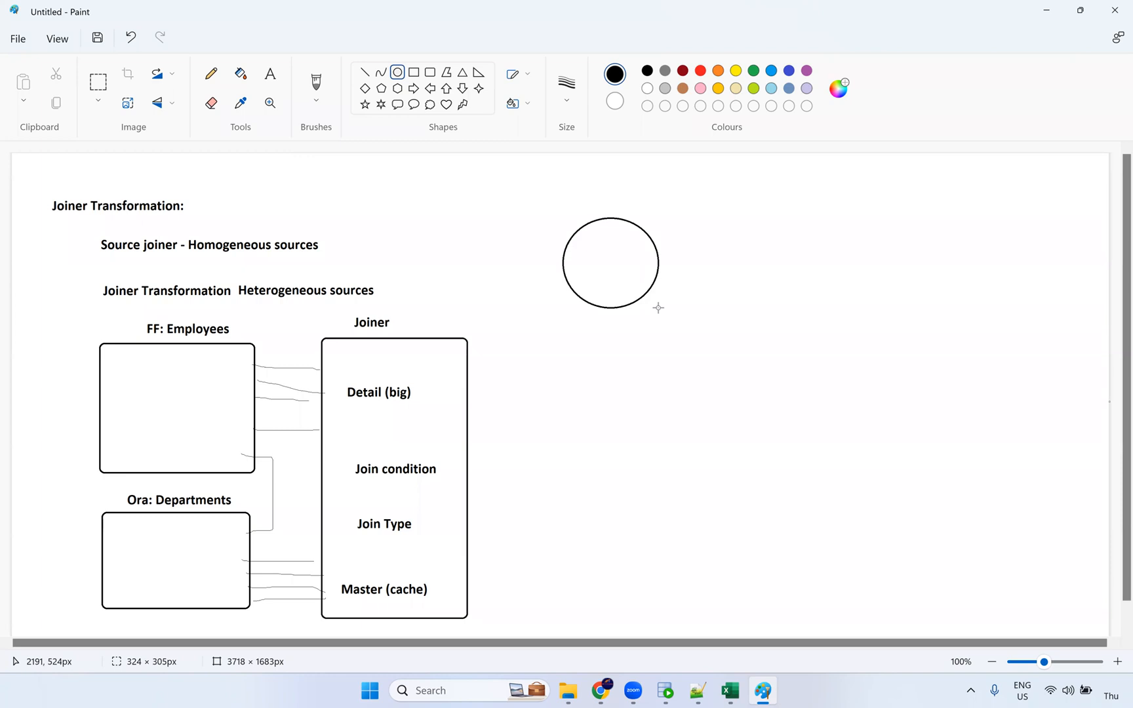
left_click(662, 231)
left_click_drag(629, 222, 728, 309)
left_click_drag(701, 268, 702, 268)
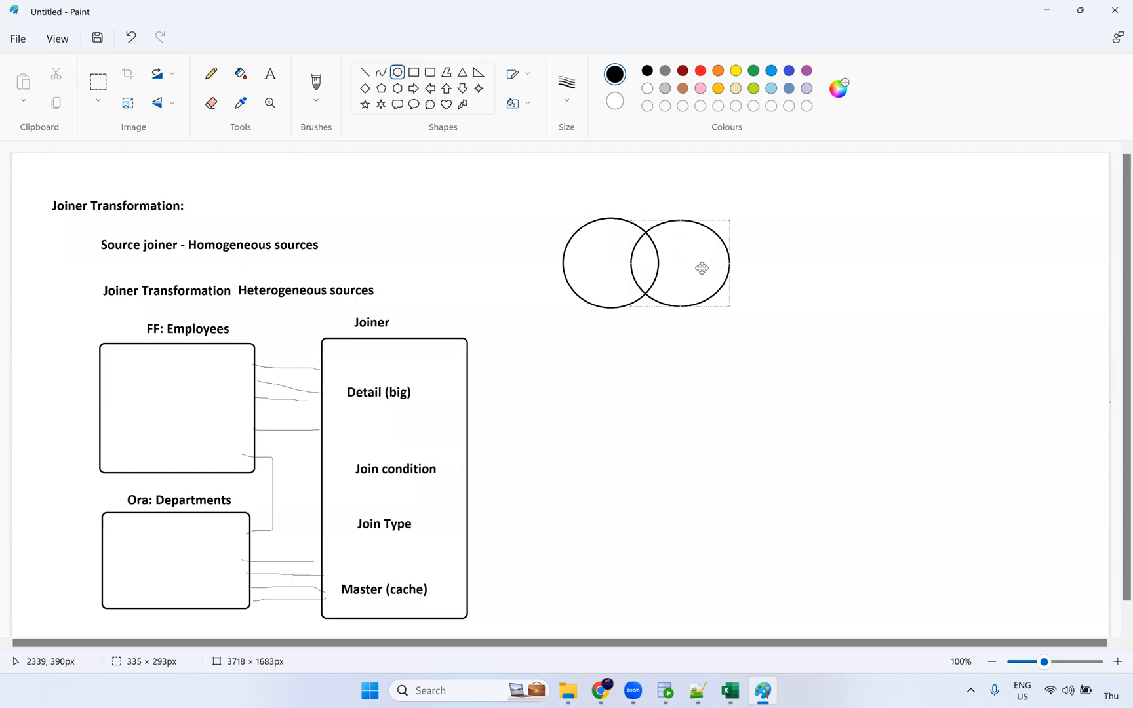
left_click(733, 234)
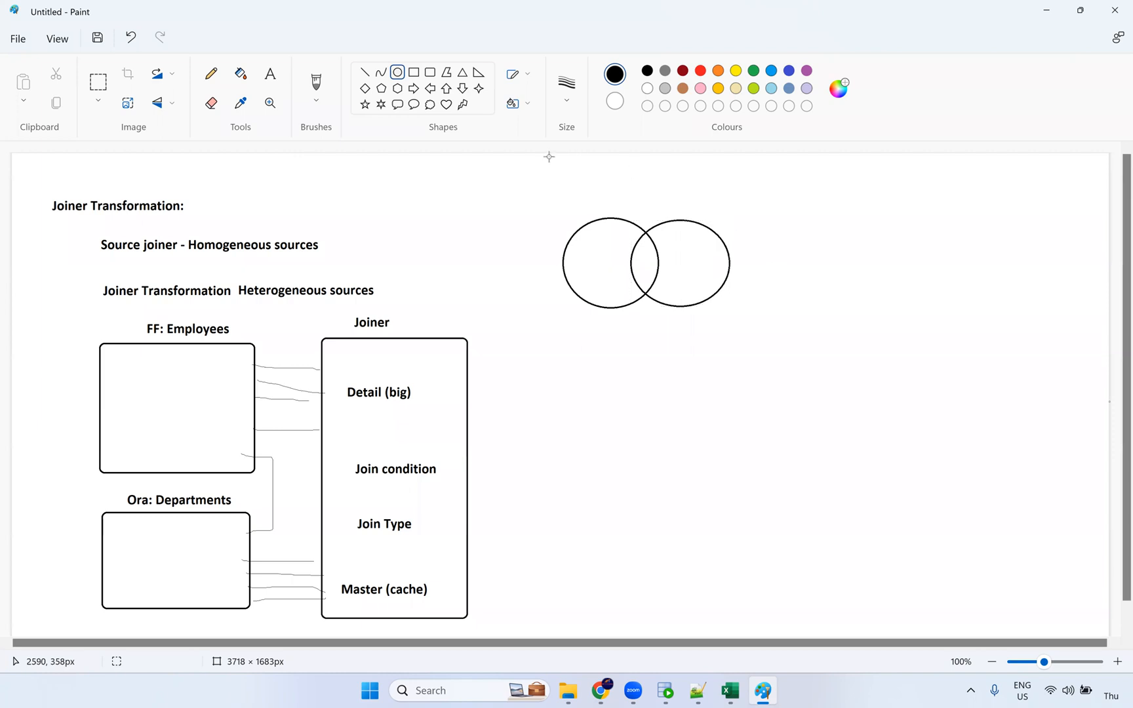
Step: Label the left circle 'D' and the right circle 'M'
left_click(271, 75)
left_click(606, 206)
type("D")
left_click(679, 208)
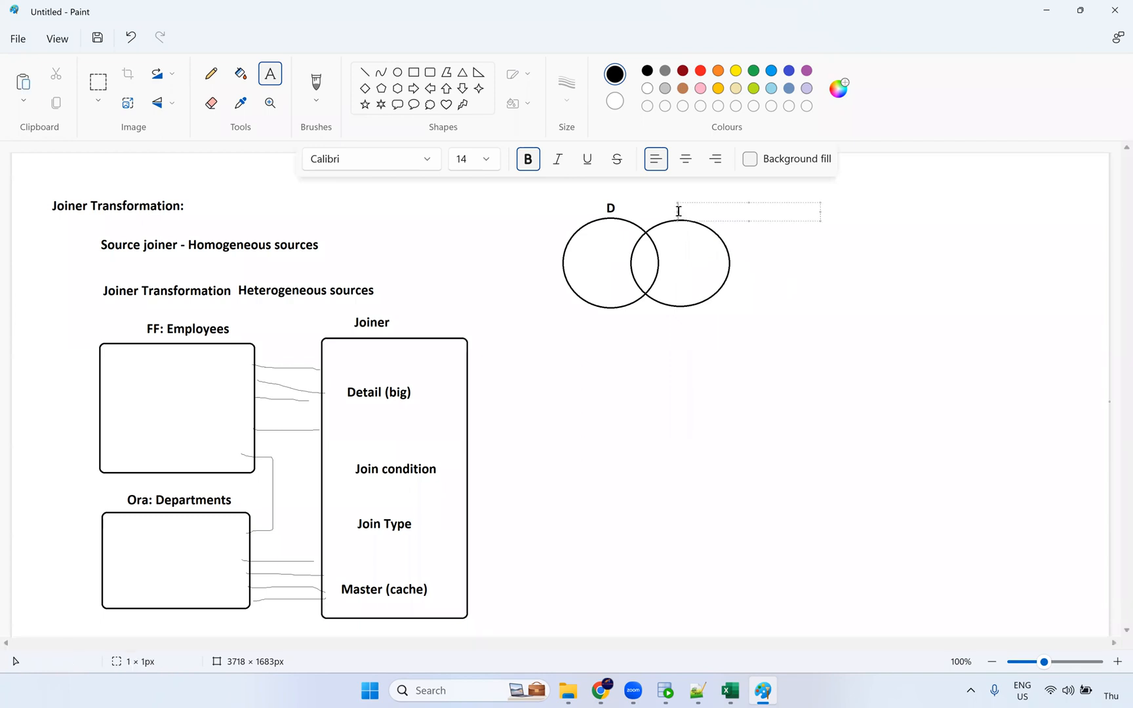
type("M")
left_click(857, 392)
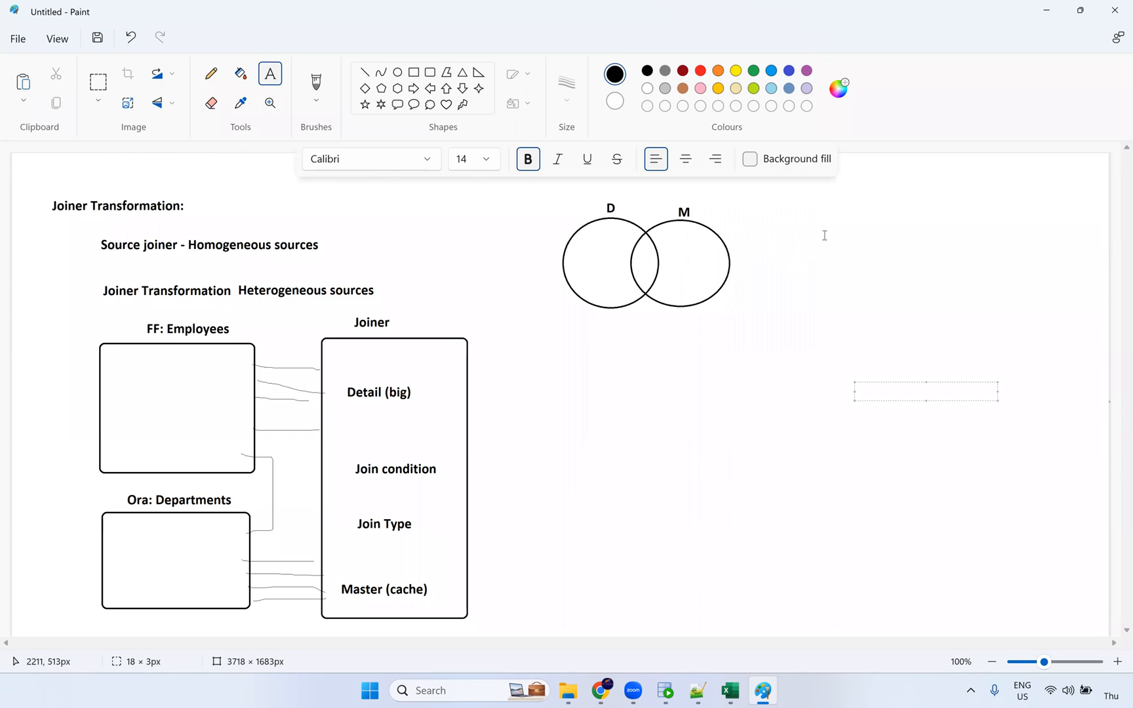
left_click(863, 231)
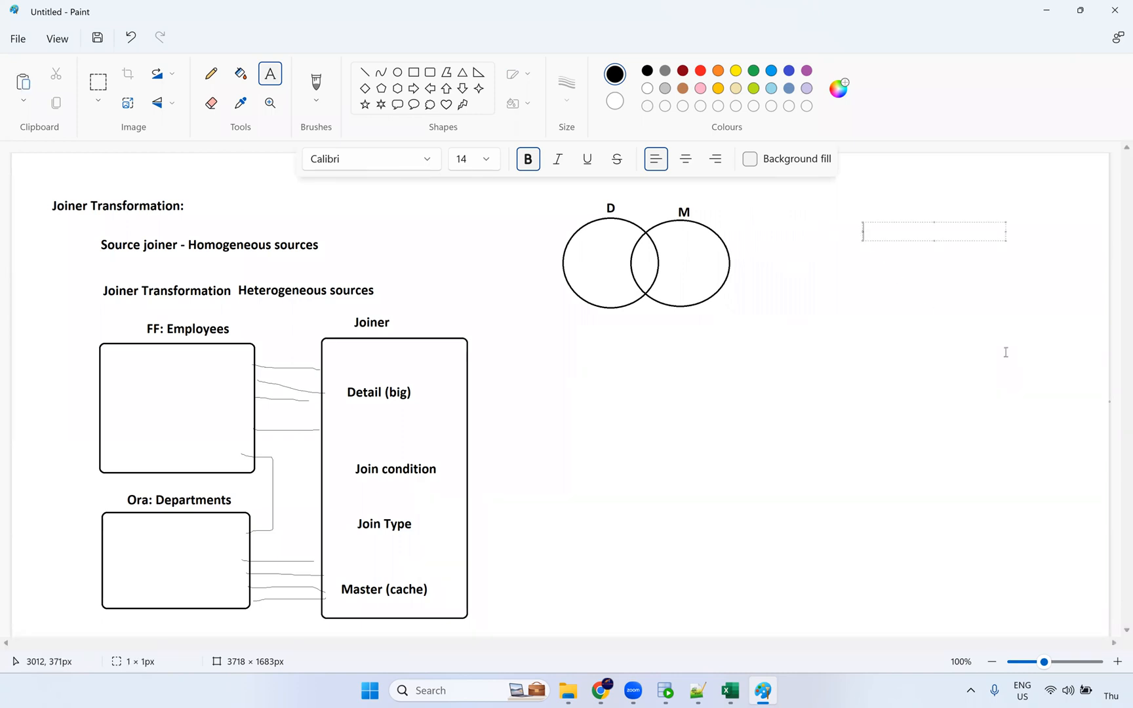
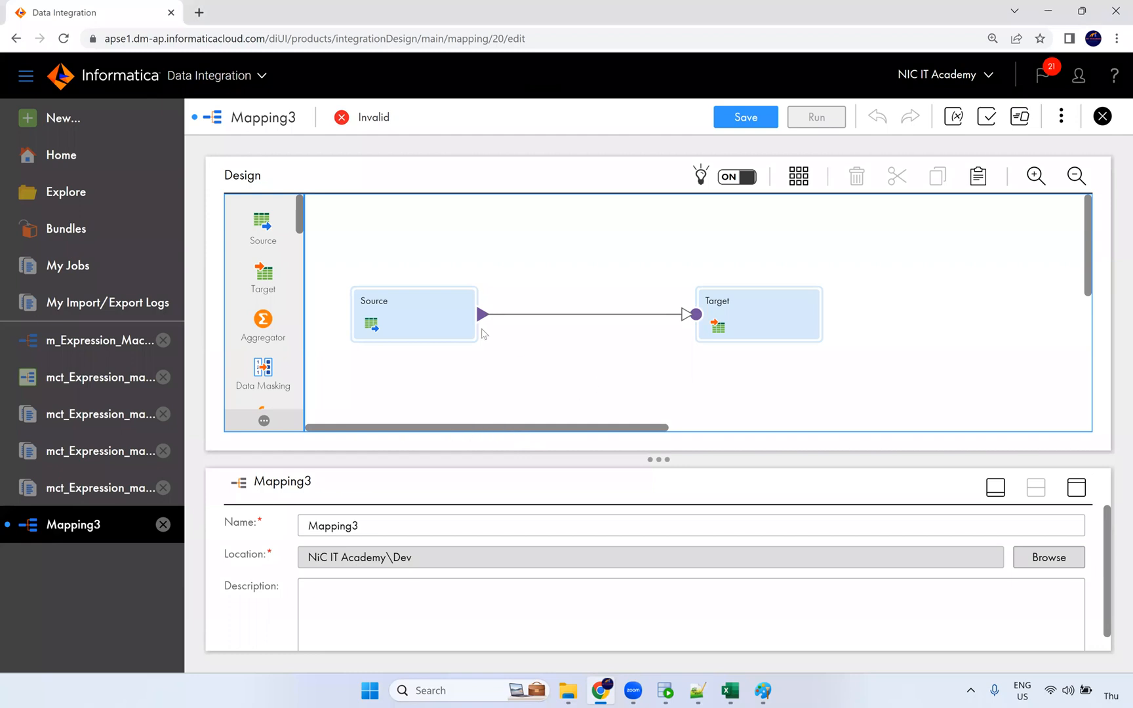
Step: Move Source and Target up and drop a second source, Source1, below Source
left_click_drag(468, 314, 468, 268)
left_click_drag(719, 303, 726, 293)
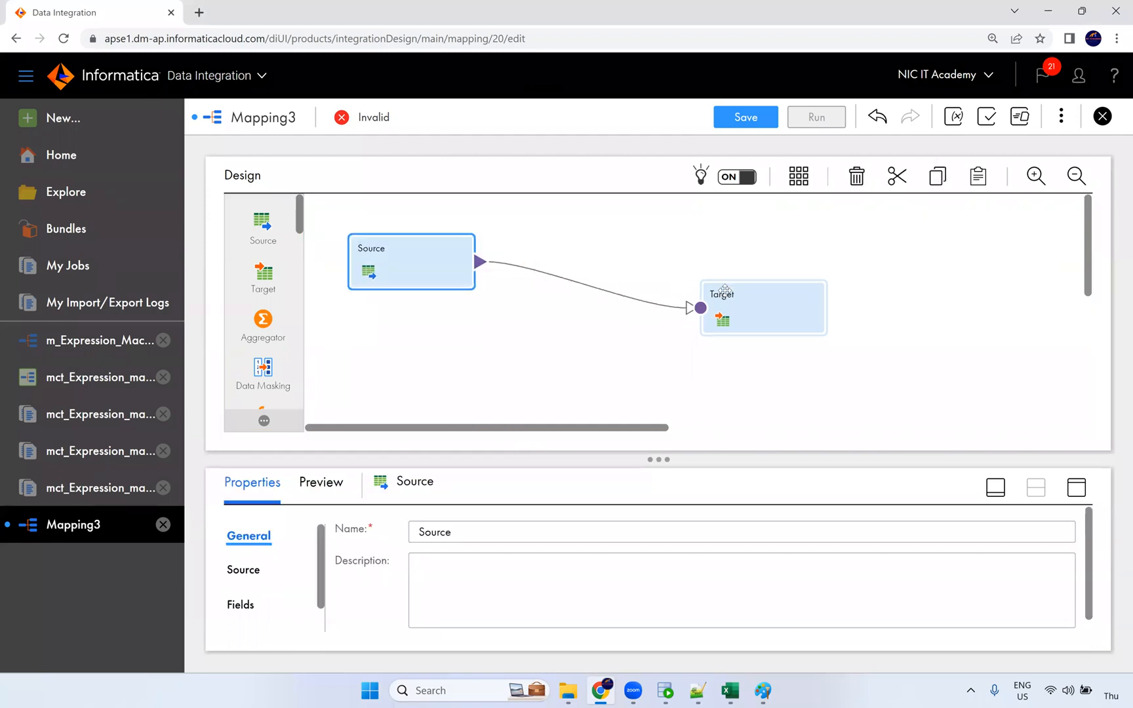
left_click(466, 266)
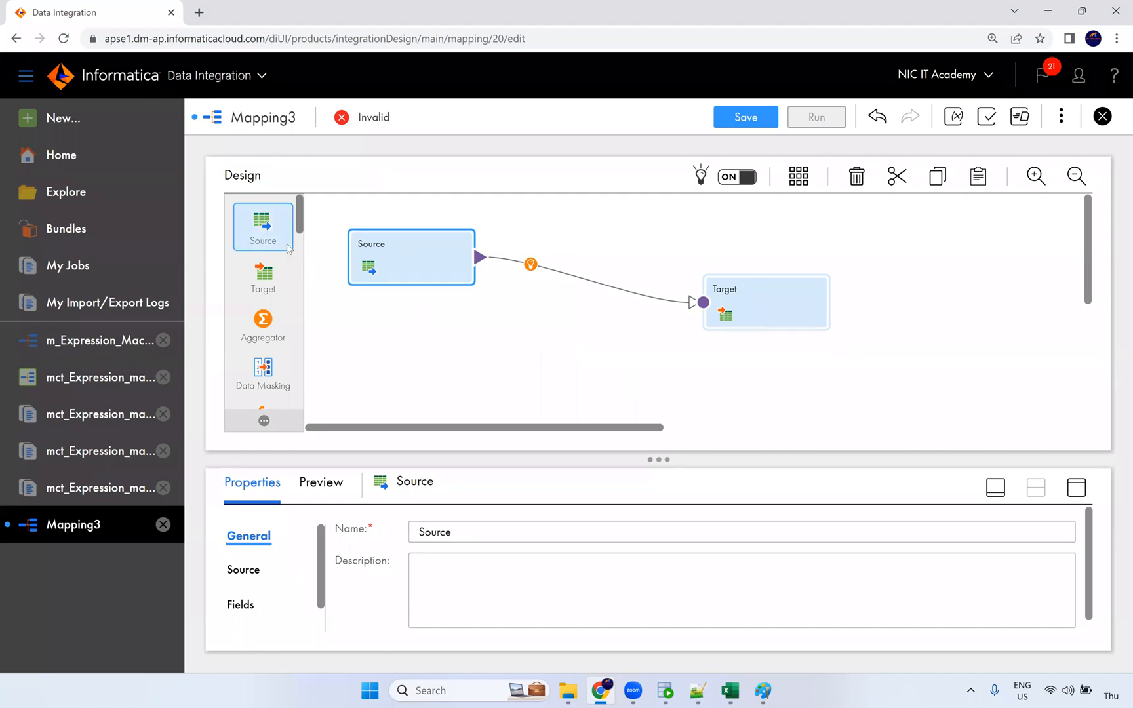
left_click_drag(265, 224, 400, 336)
scroll(439, 273, "up", 1)
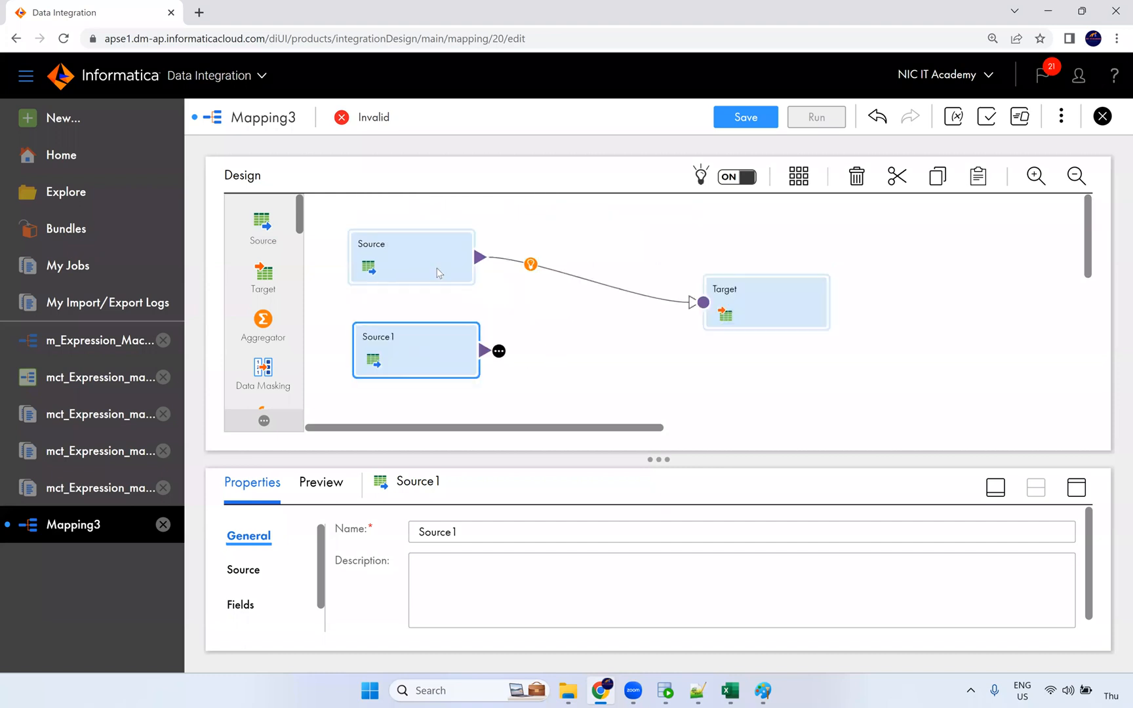
Step: Align Source1 under Source and delete the Source-to-Target link
left_click(435, 277)
left_click_drag(412, 339, 407, 336)
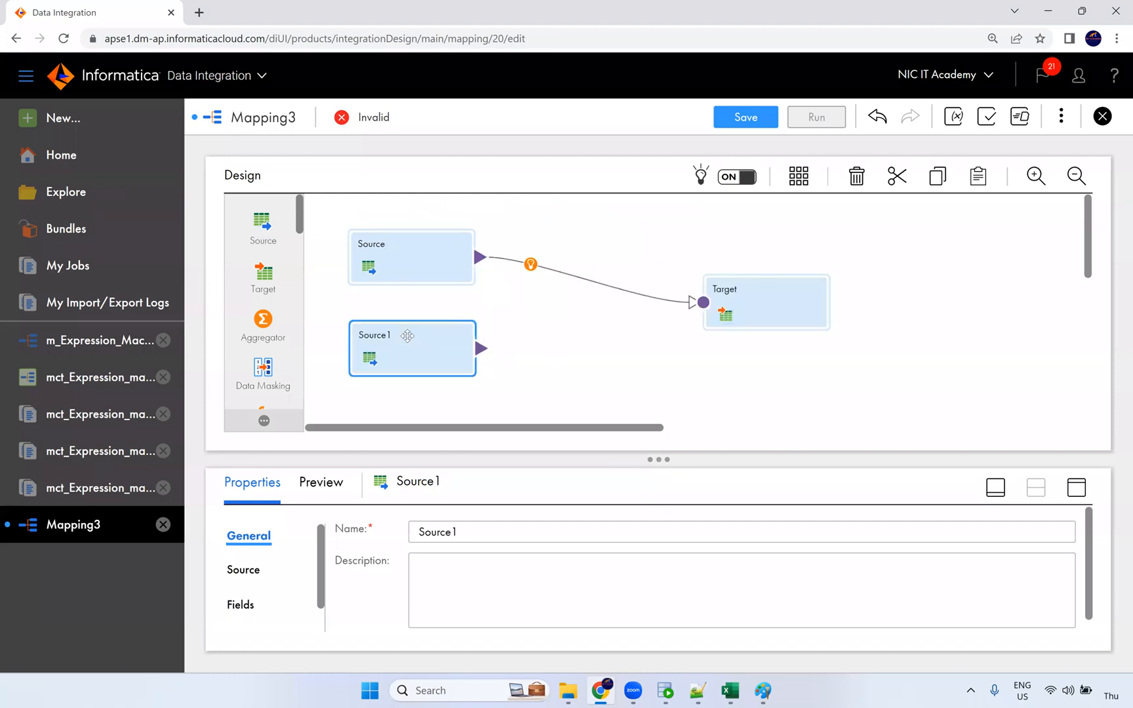
left_click(419, 266)
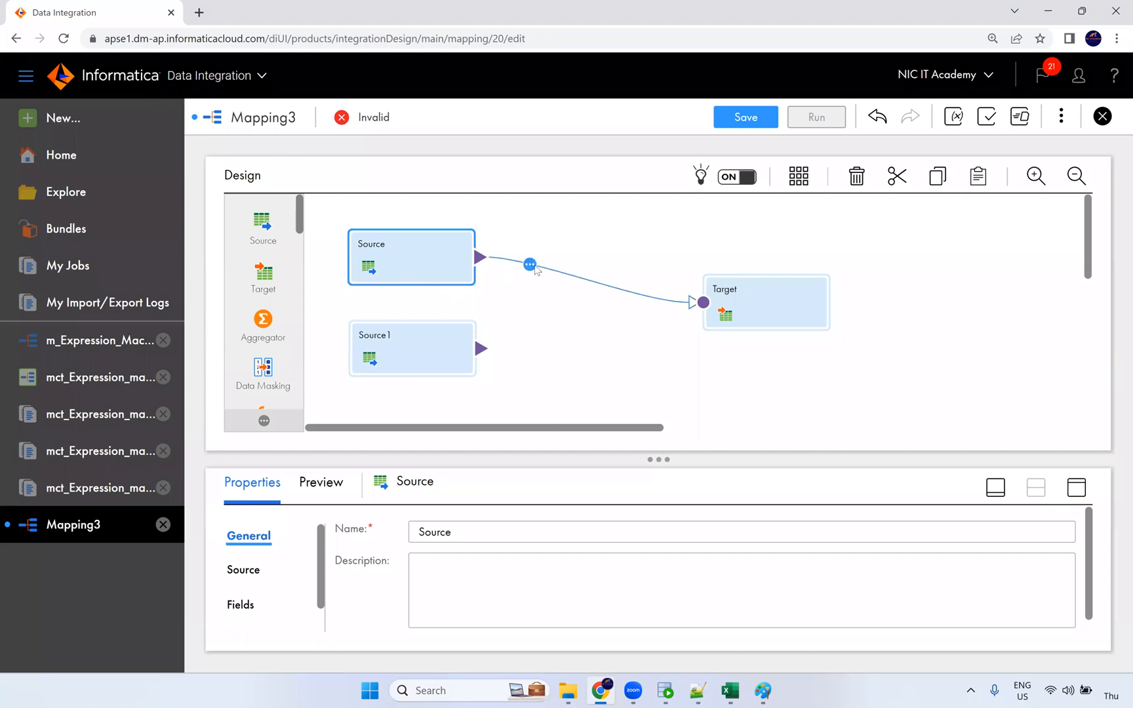
left_click(567, 301)
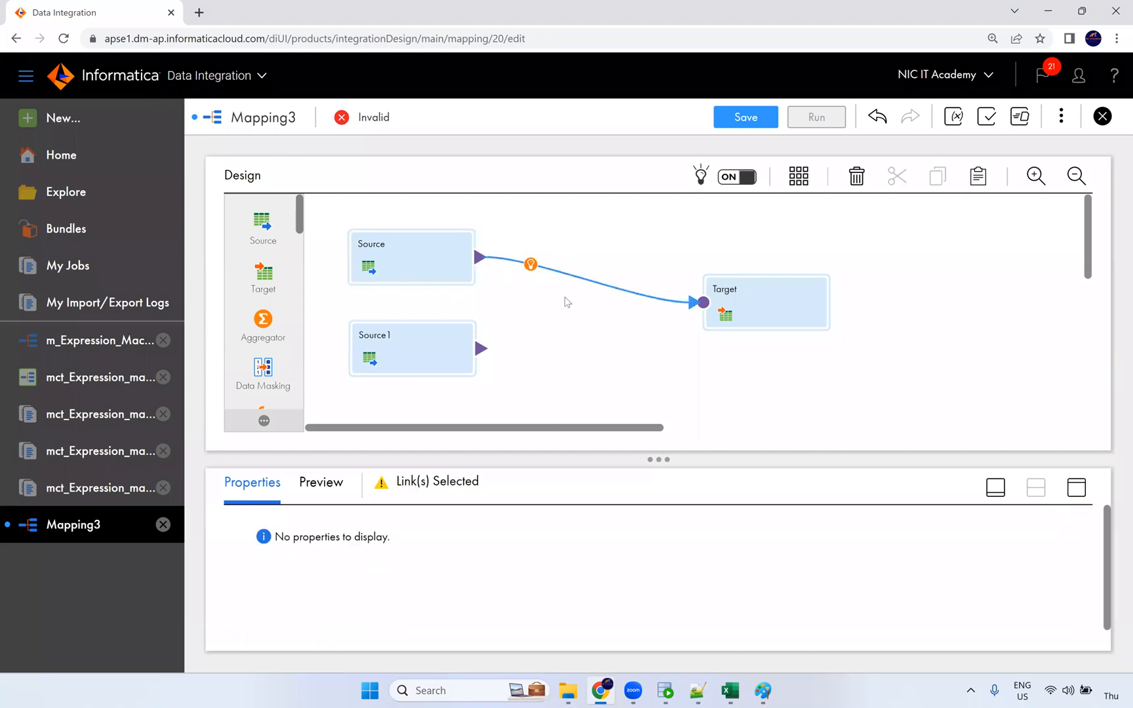
key("Delete")
Step: Point the Source at Bkp/S_FF_Employees.csv through the S_FF_Connection flat-file connection
left_click(1077, 488)
left_click(261, 263)
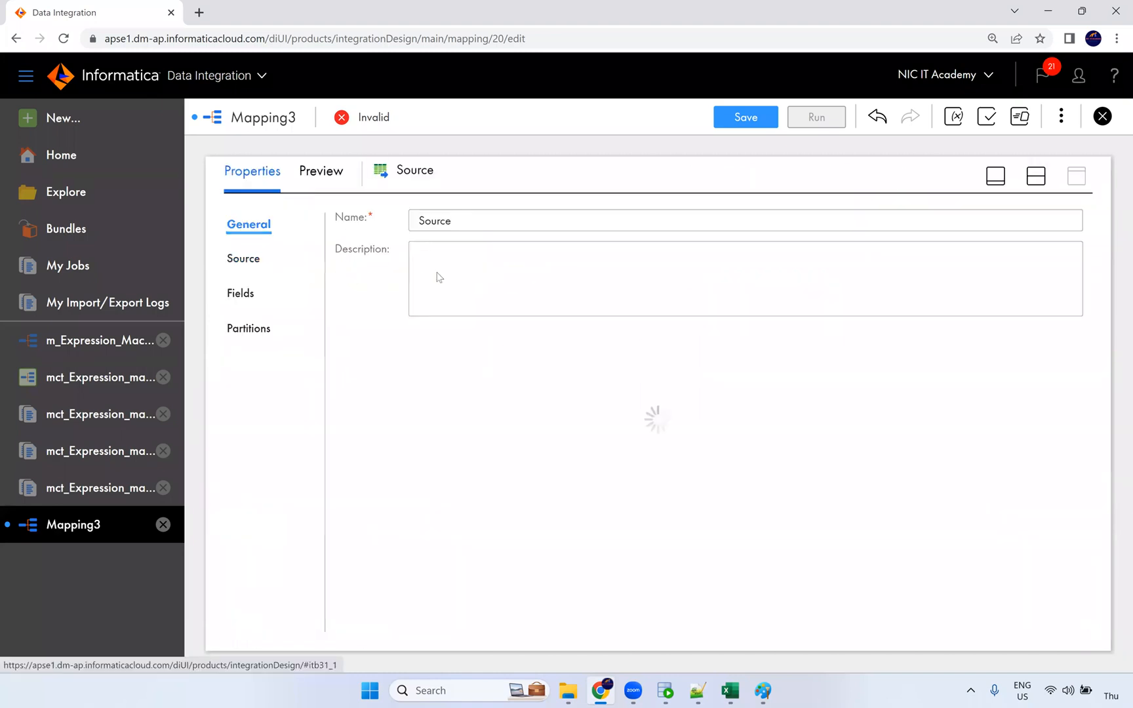
left_click(493, 262)
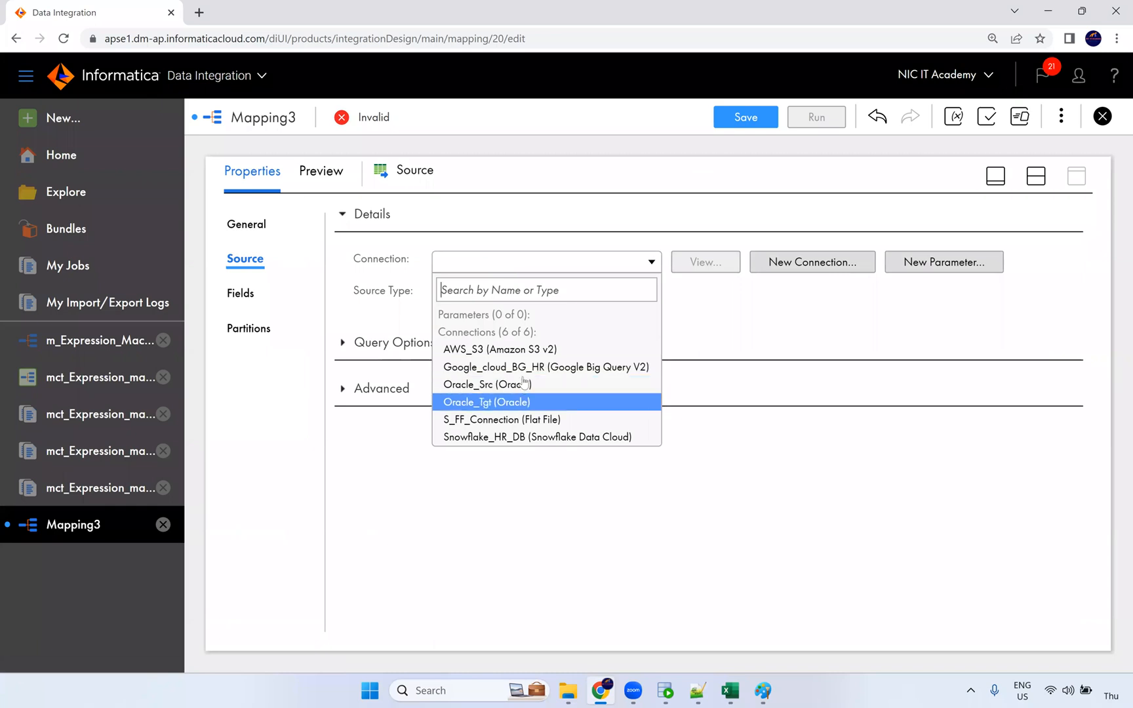
left_click(533, 419)
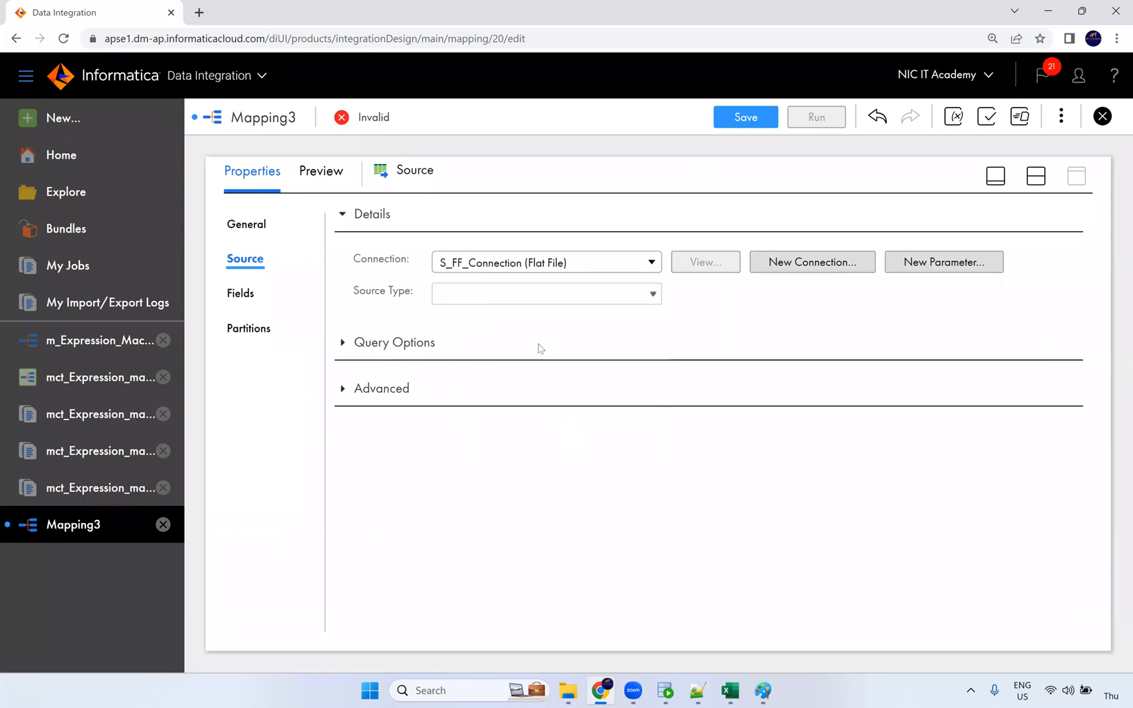
left_click(713, 327)
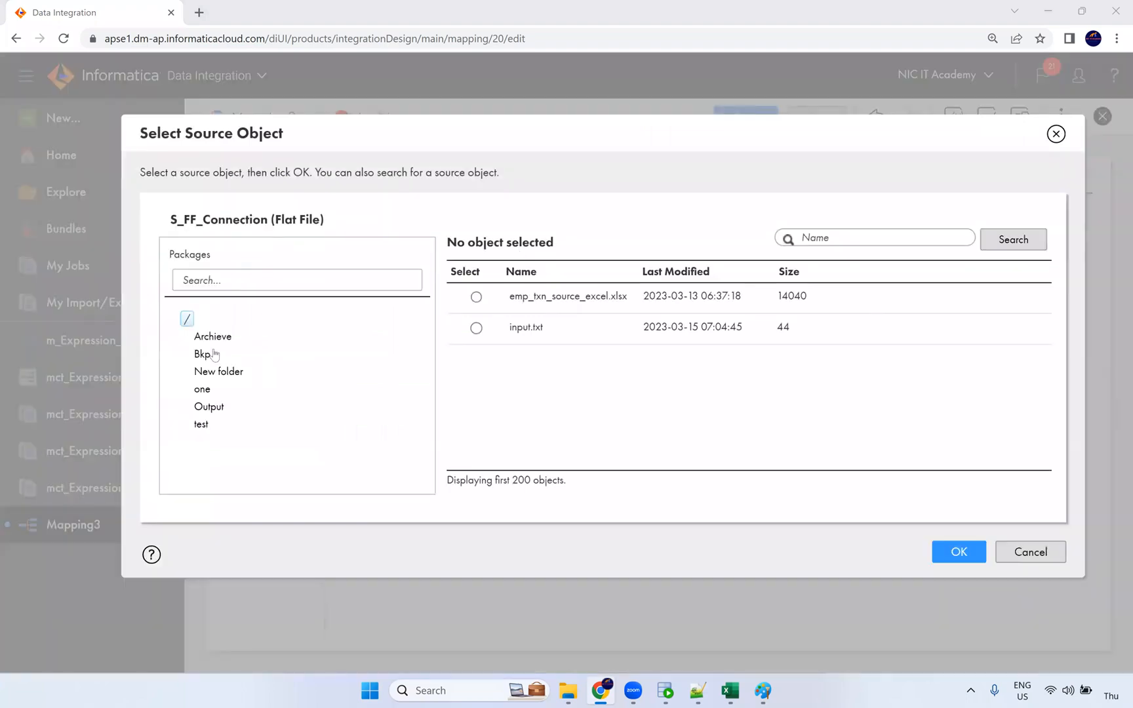
left_click(203, 354)
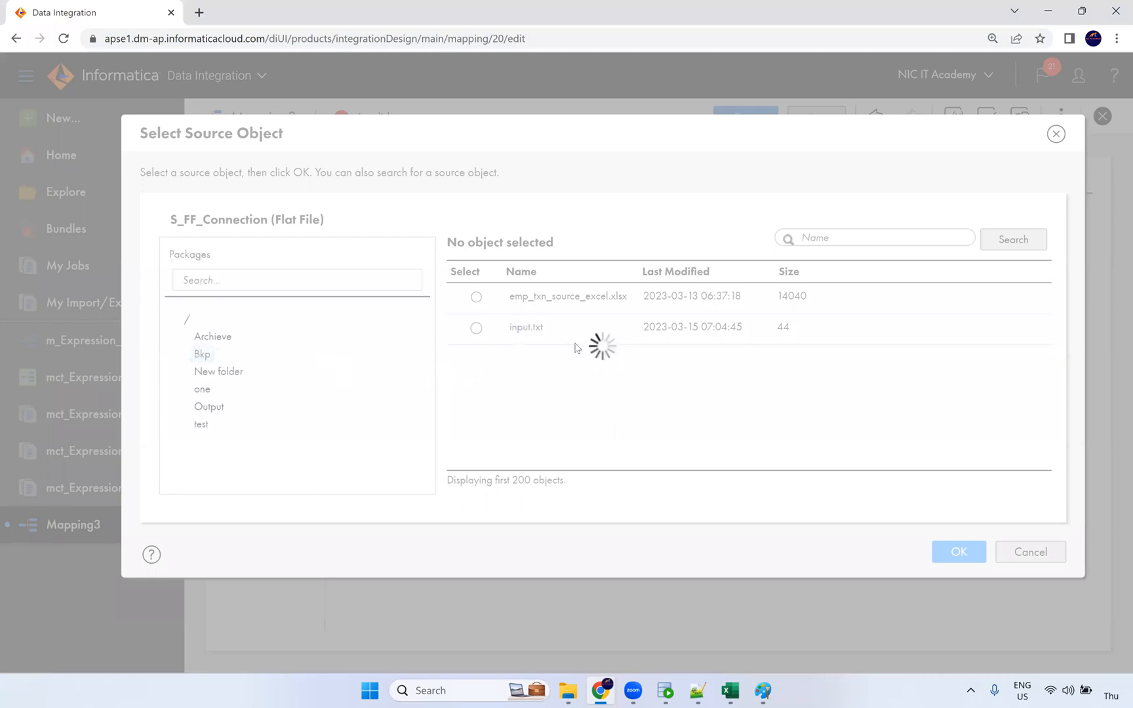
scroll(597, 435, "down", 3)
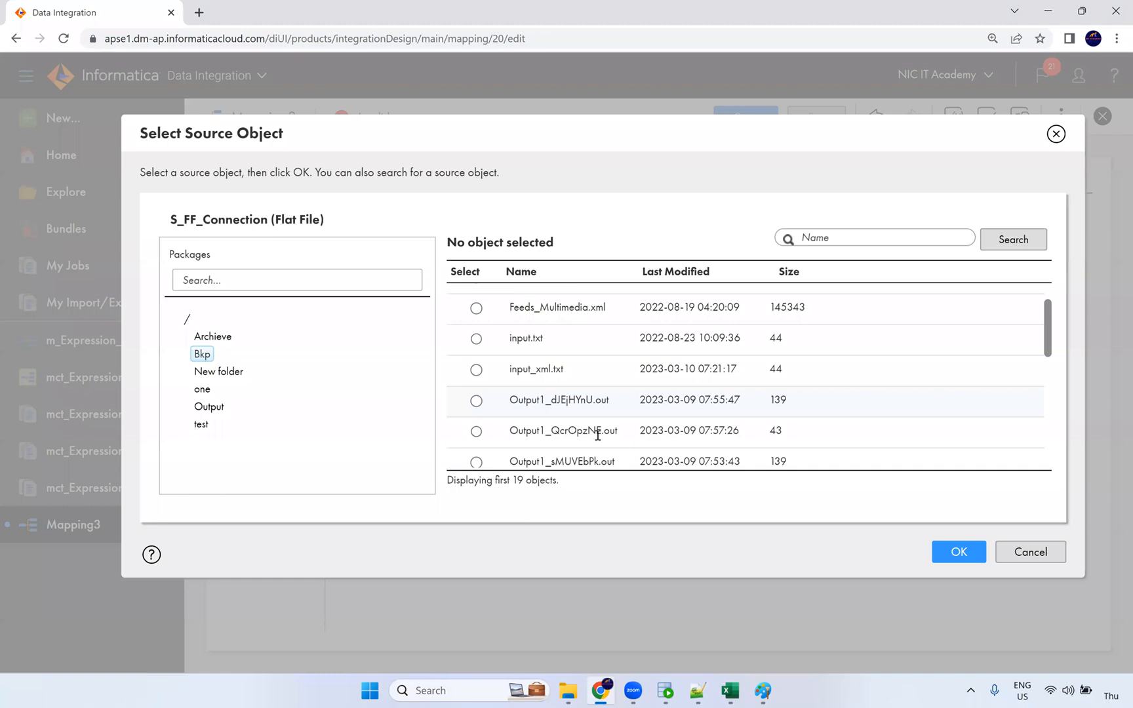
scroll(597, 436, "down", 3)
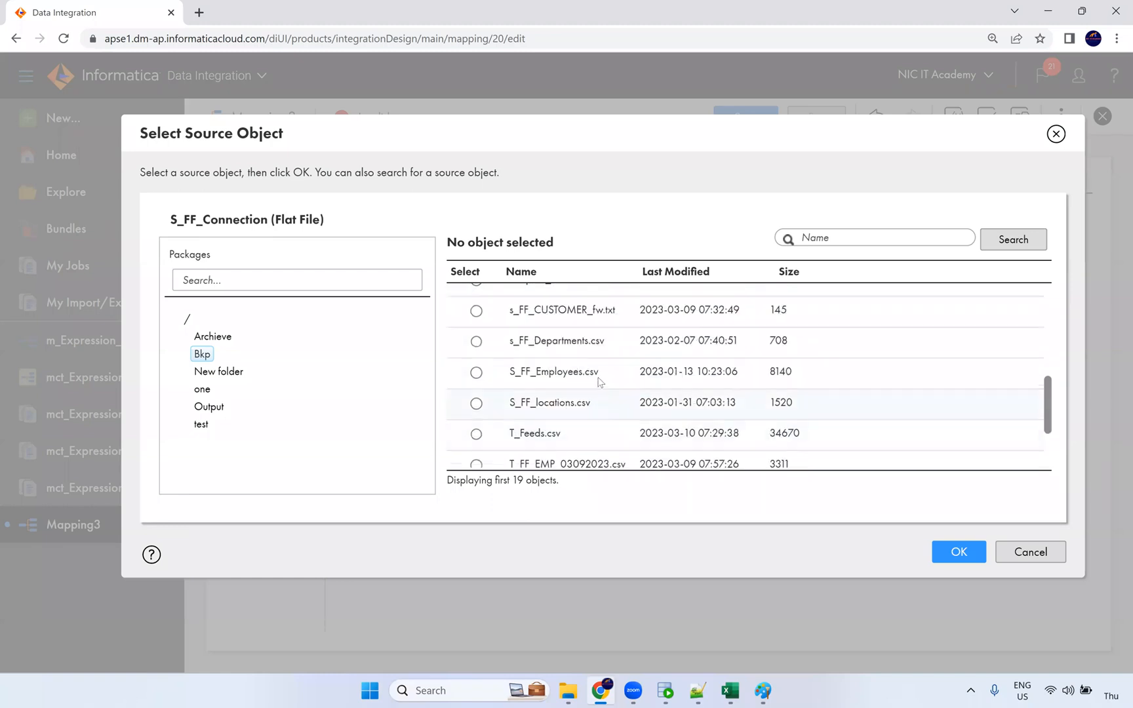
left_click(695, 372)
left_click(959, 551)
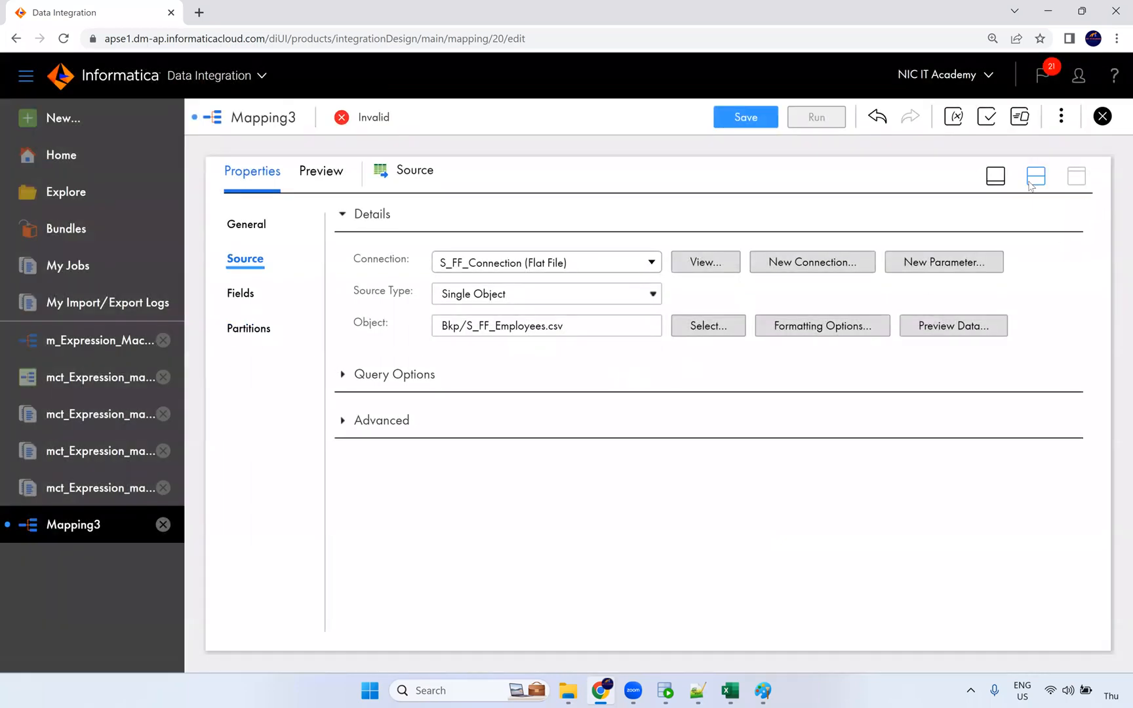
Step: Preview the employee data in S_FF_Employees.csv and close the preview
left_click(953, 326)
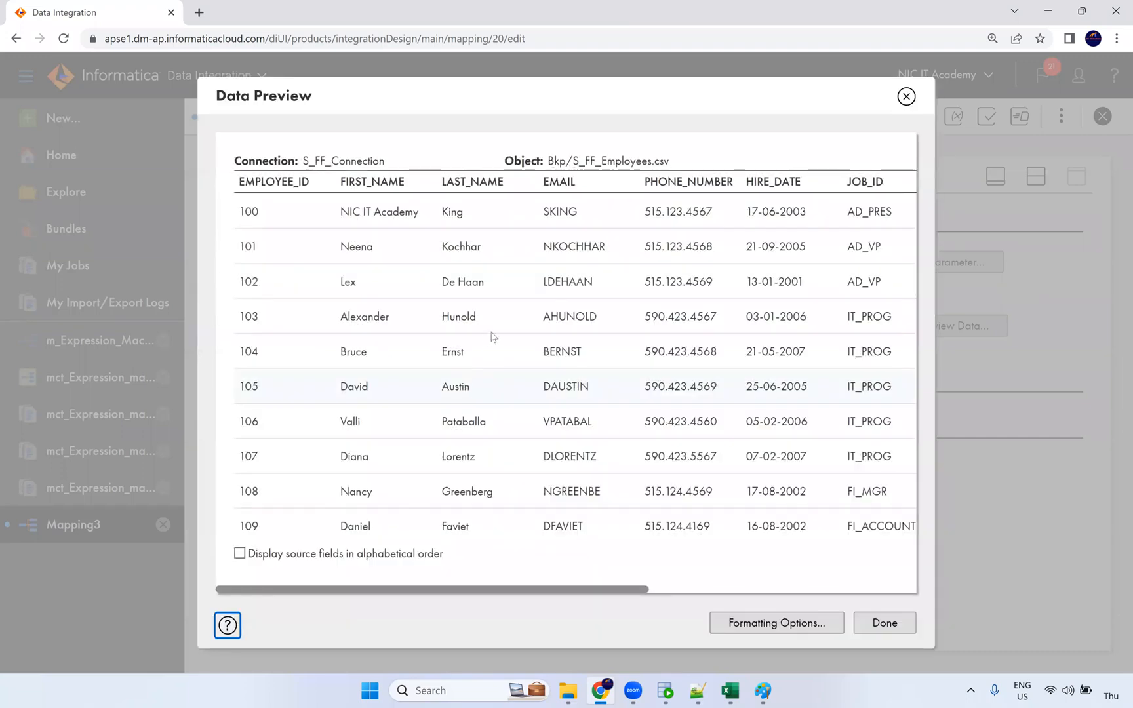
left_click_drag(643, 592, 423, 581)
left_click(871, 623)
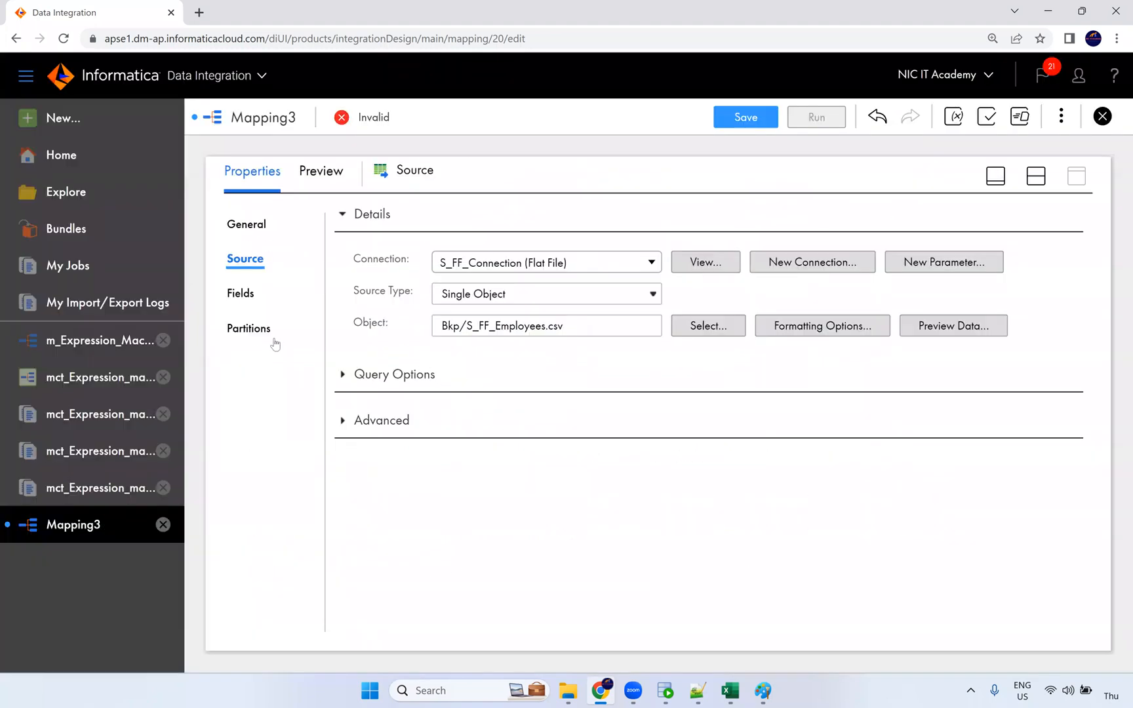
Step: Switch the Source fields to metadata editing and make EMPLOYEE_ID a number with precision 6
left_click(242, 293)
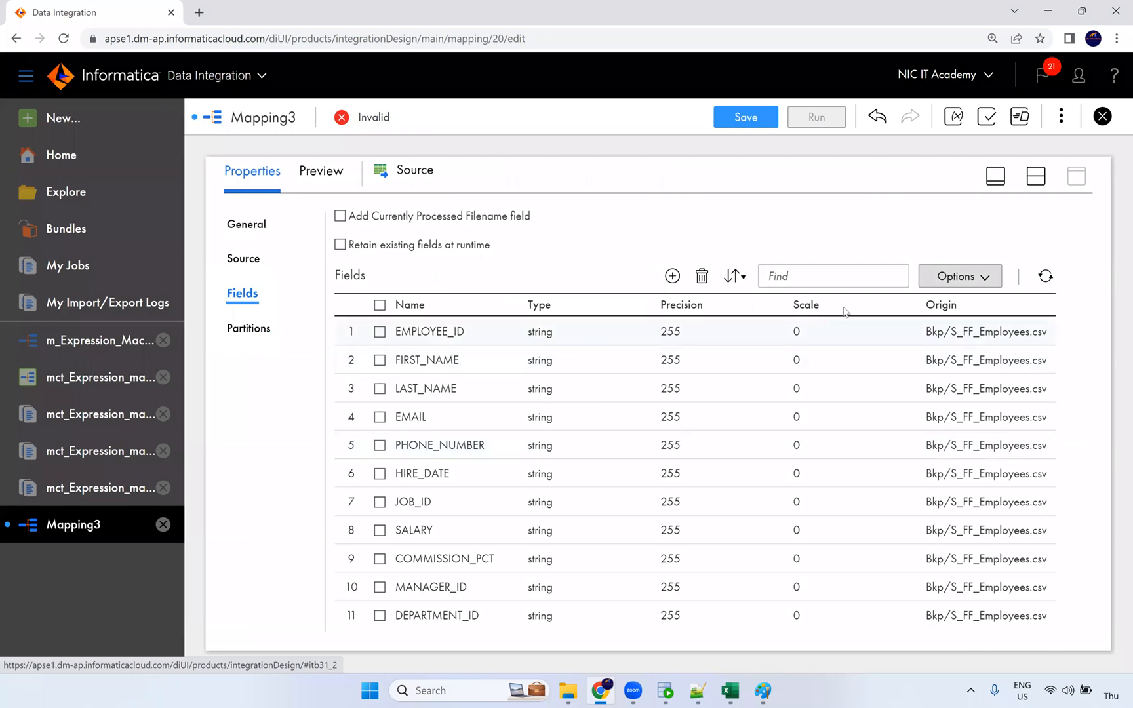
left_click(964, 275)
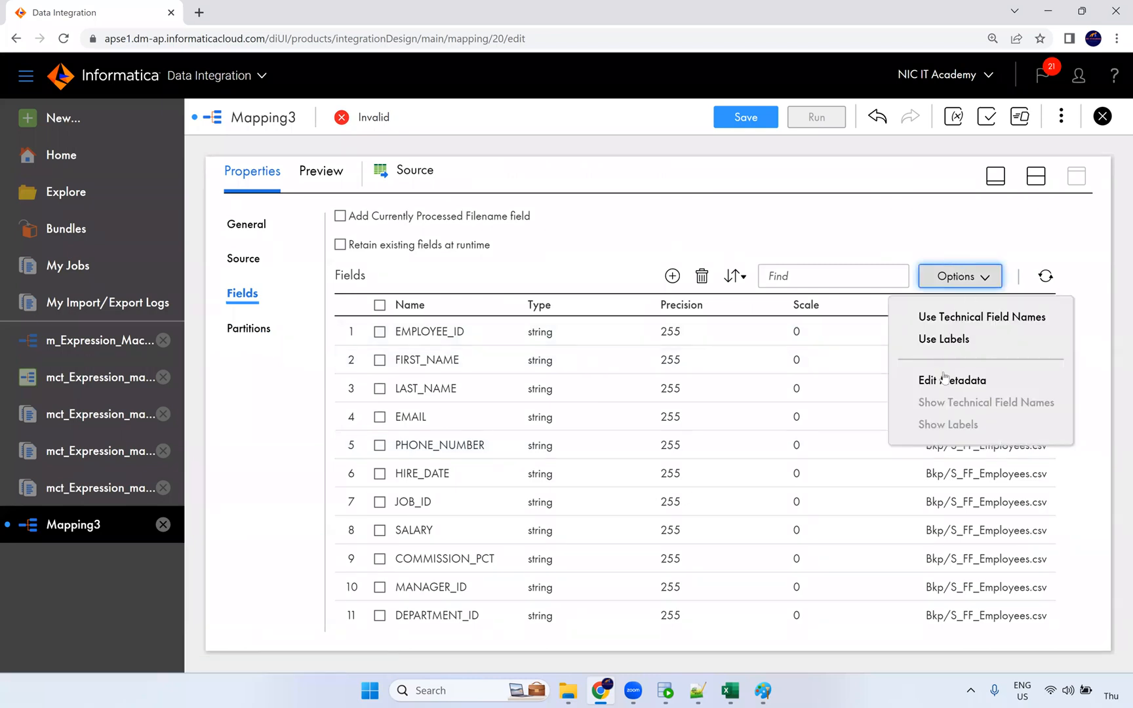
left_click(944, 379)
left_click(569, 356)
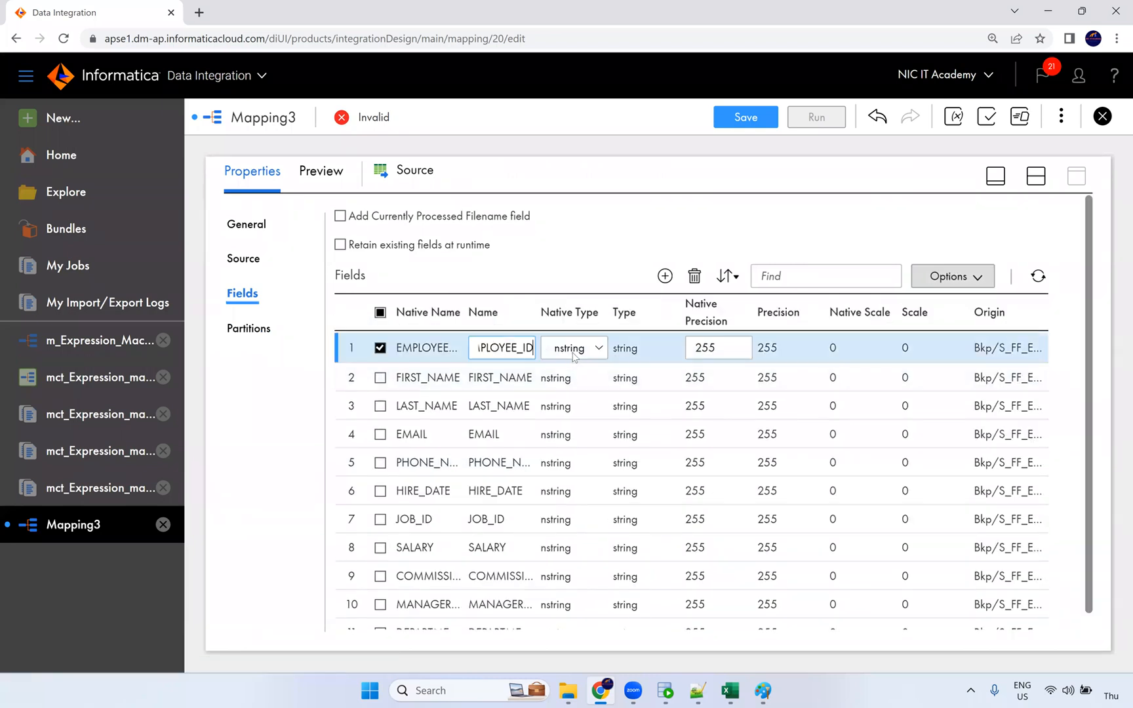
left_click(571, 349)
left_click(568, 448)
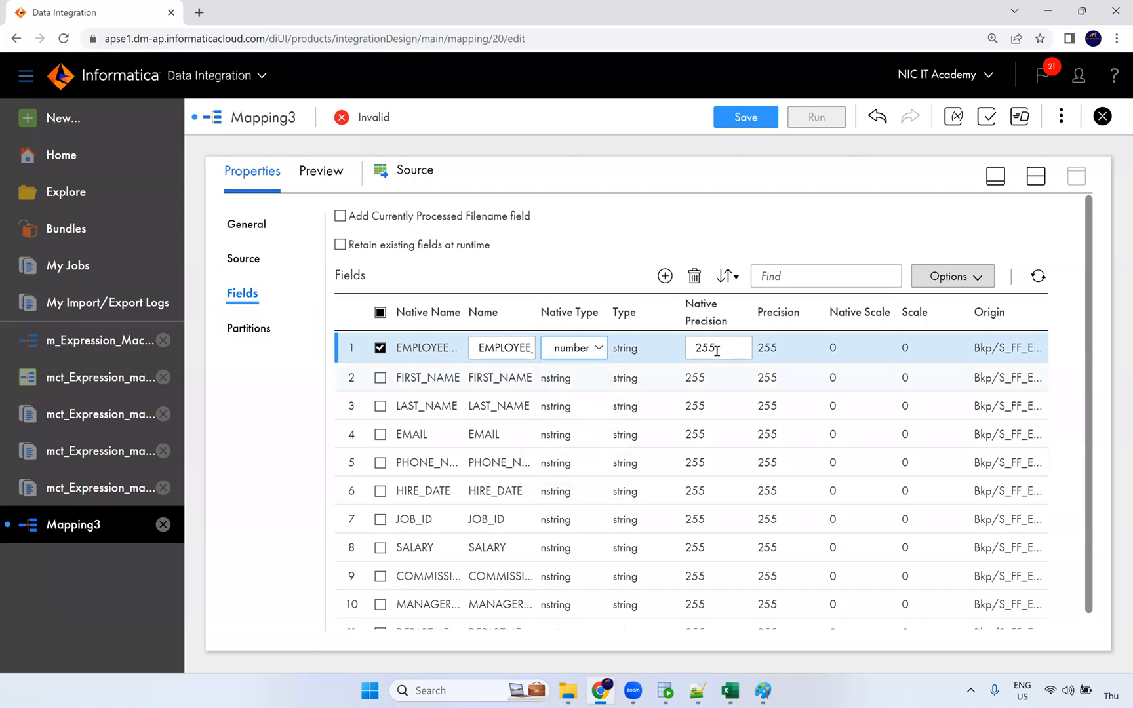
double_click(702, 350)
type("6")
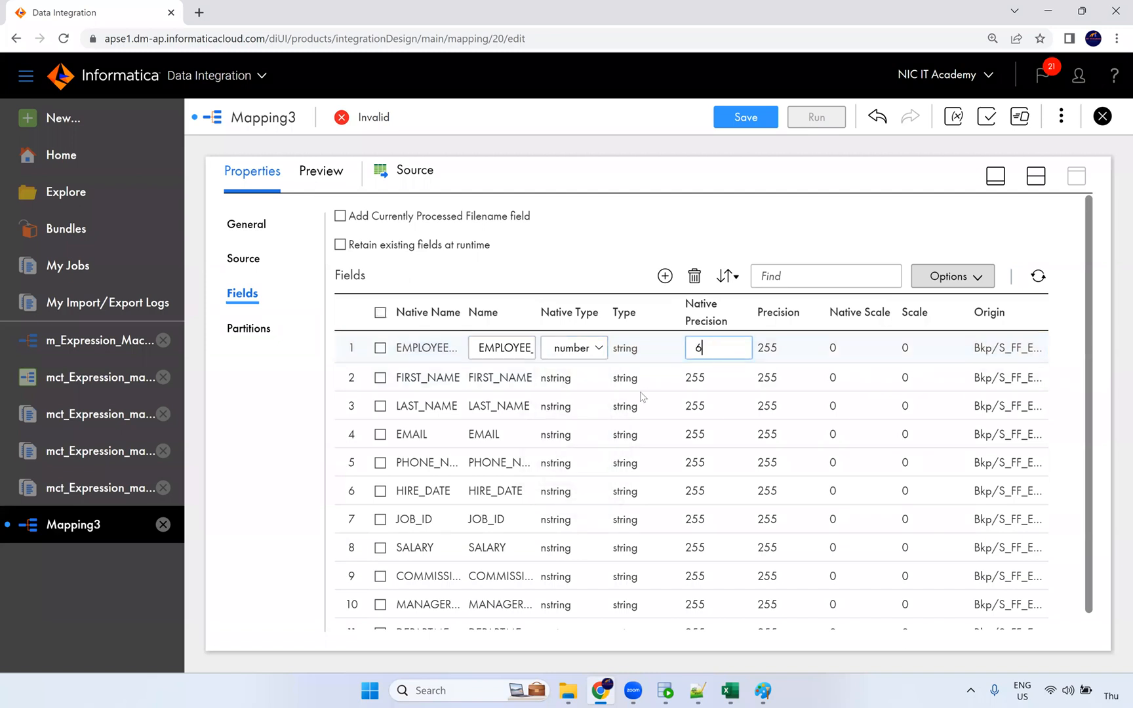
left_click(623, 398)
Step: Set HIRE_DATE to datetime and SALARY to number with precision 10
scroll(559, 453, "down", 2)
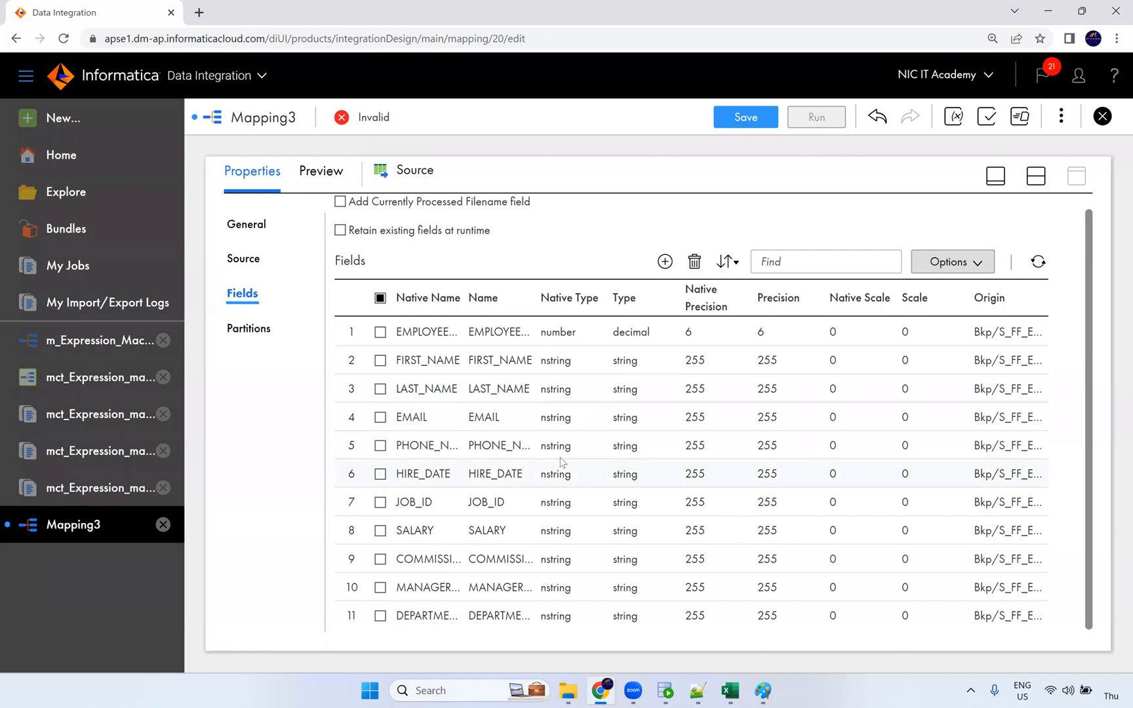
left_click(561, 476)
left_click(564, 482)
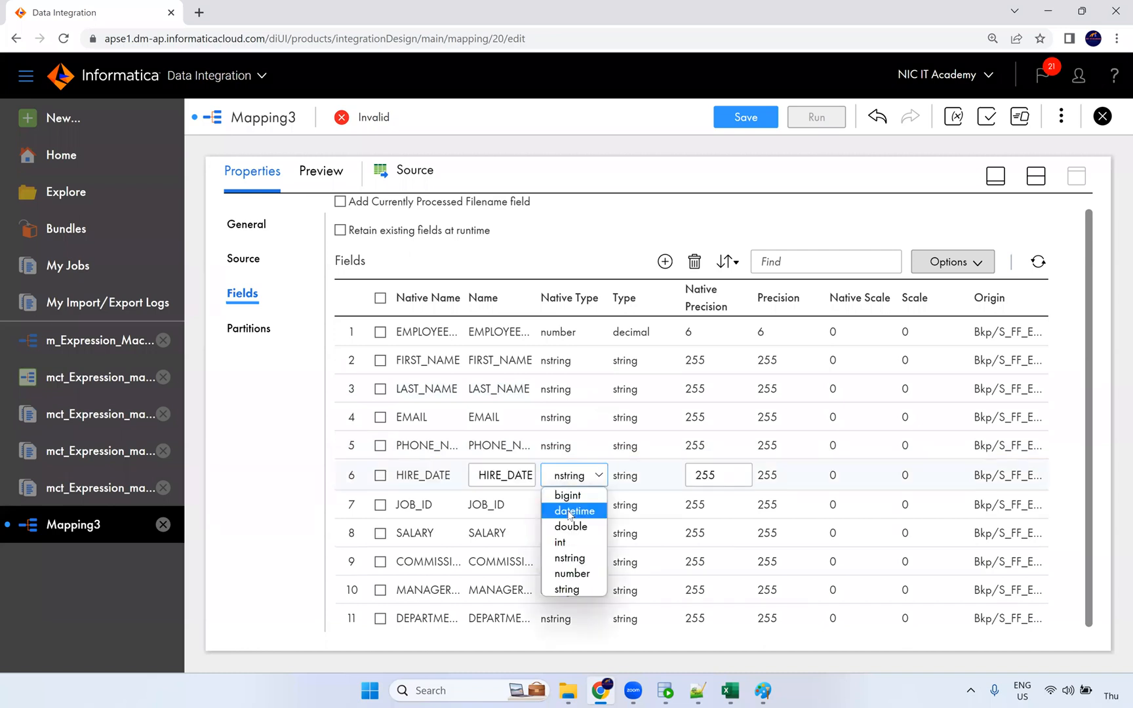
left_click(571, 506)
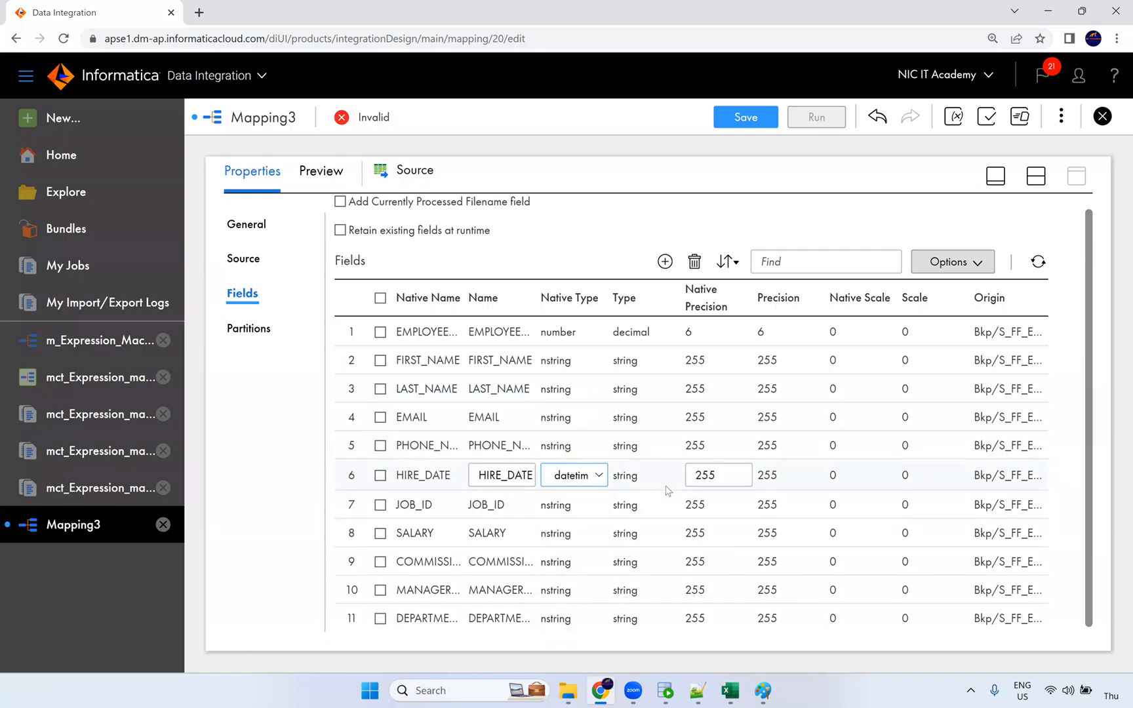
left_click(560, 533)
left_click(578, 535)
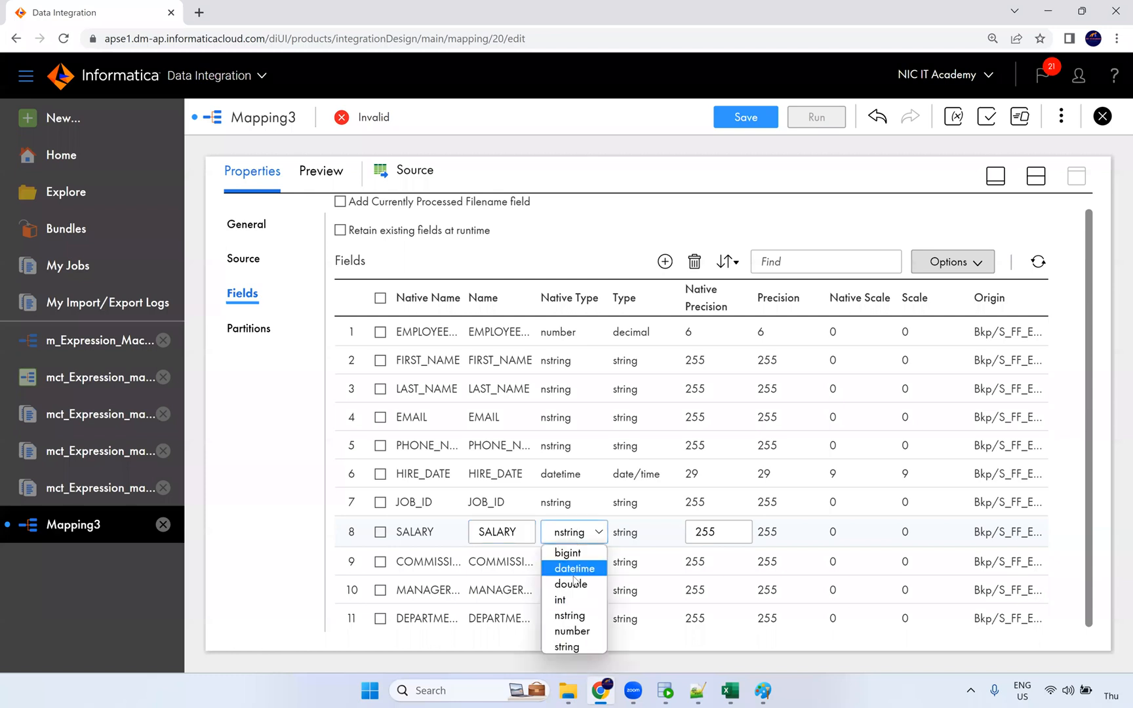
left_click(565, 631)
double_click(718, 532)
type("10")
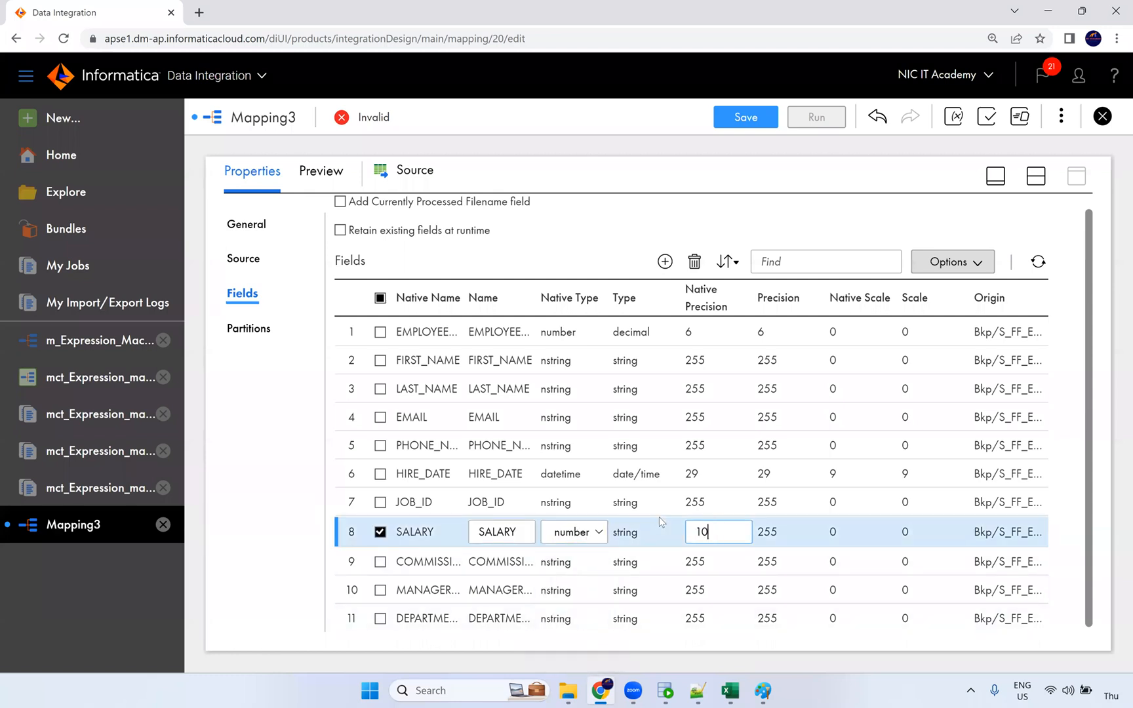
Step: Make COMMISSION_PCT a number with precision 4 and scale 2
left_click(557, 560)
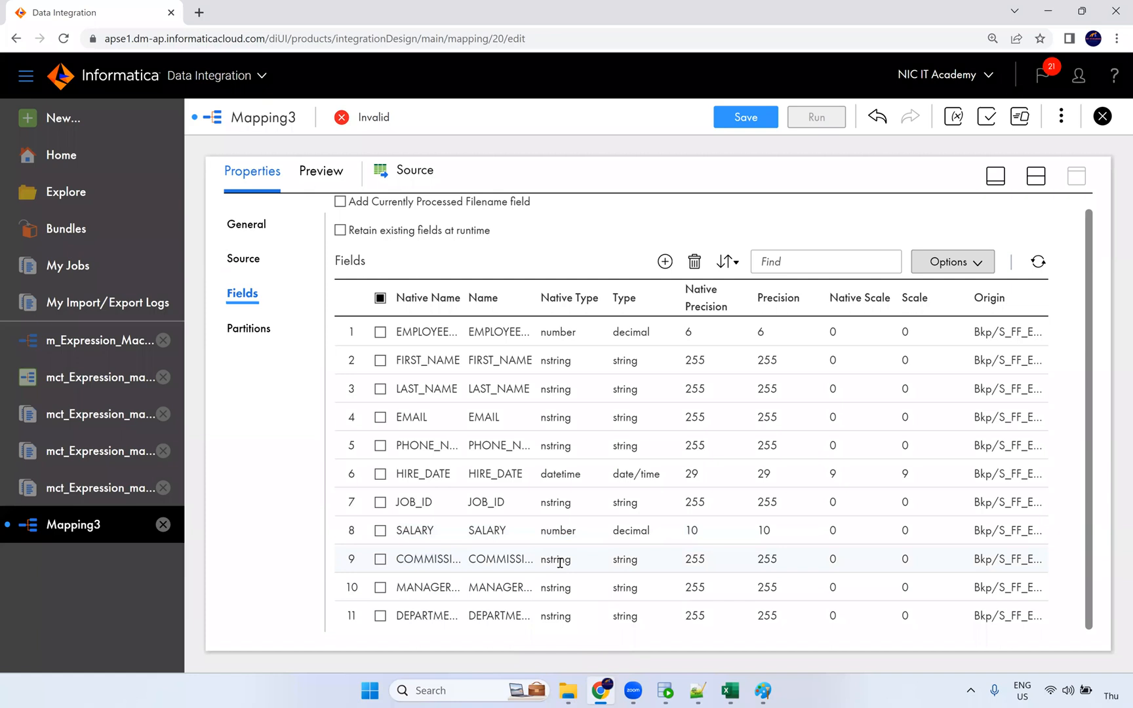
left_click(569, 562)
left_click(580, 524)
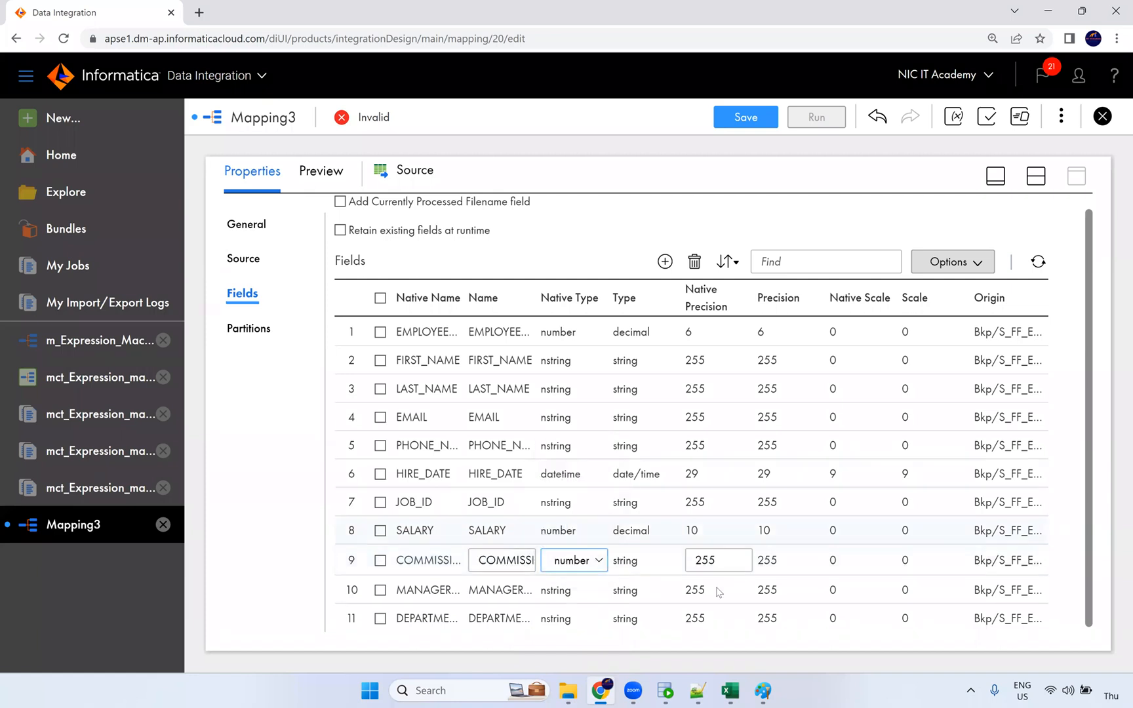
double_click(712, 562)
type("4")
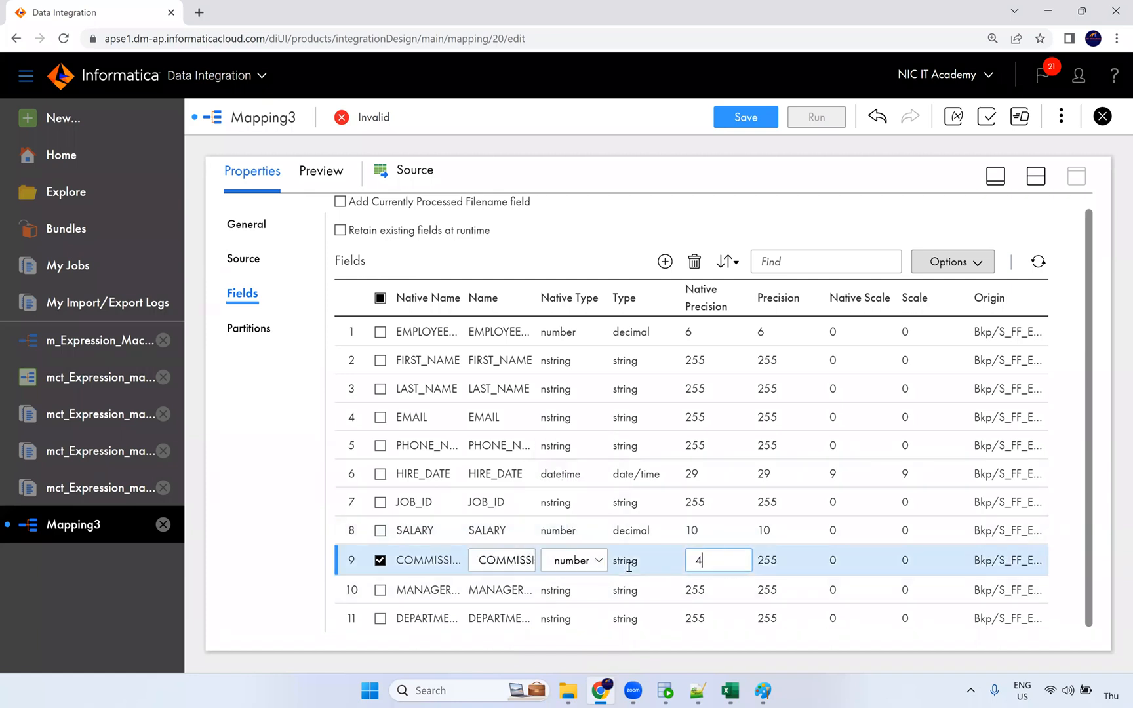
left_click(727, 590)
left_click(842, 562)
left_click(842, 561)
key("BackSpace")
type("2")
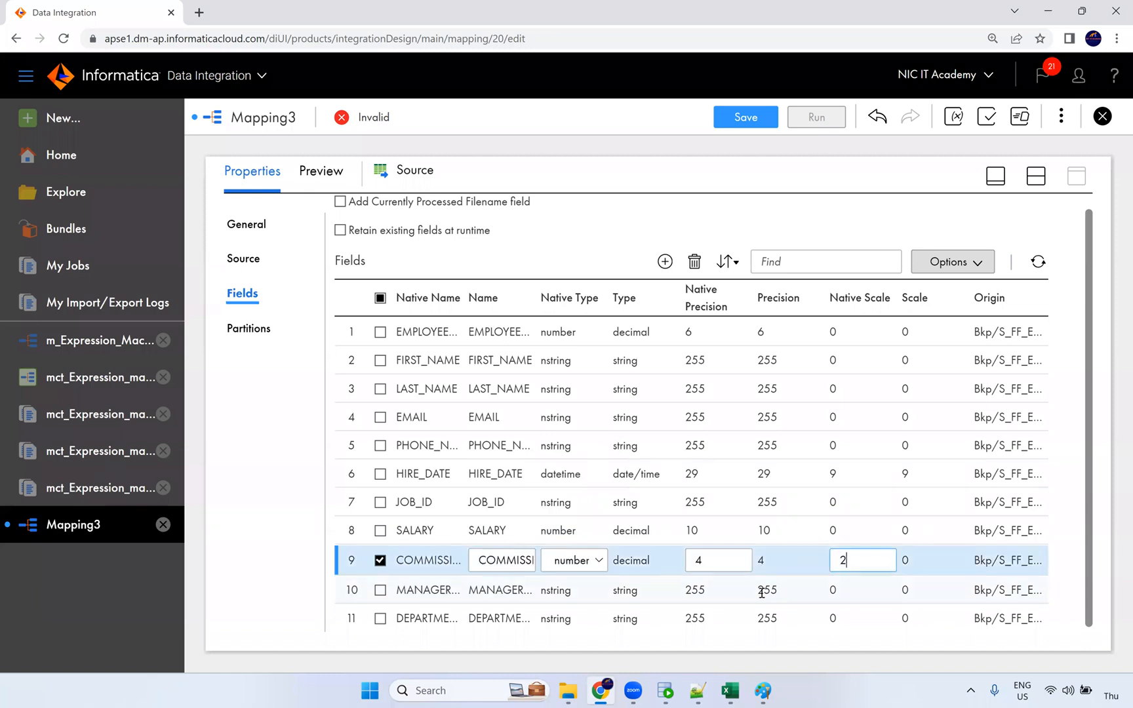
left_click(684, 596)
Step: Make MANAGER_ID (row 10) a number with precision 4
left_click(575, 592)
left_click(572, 589)
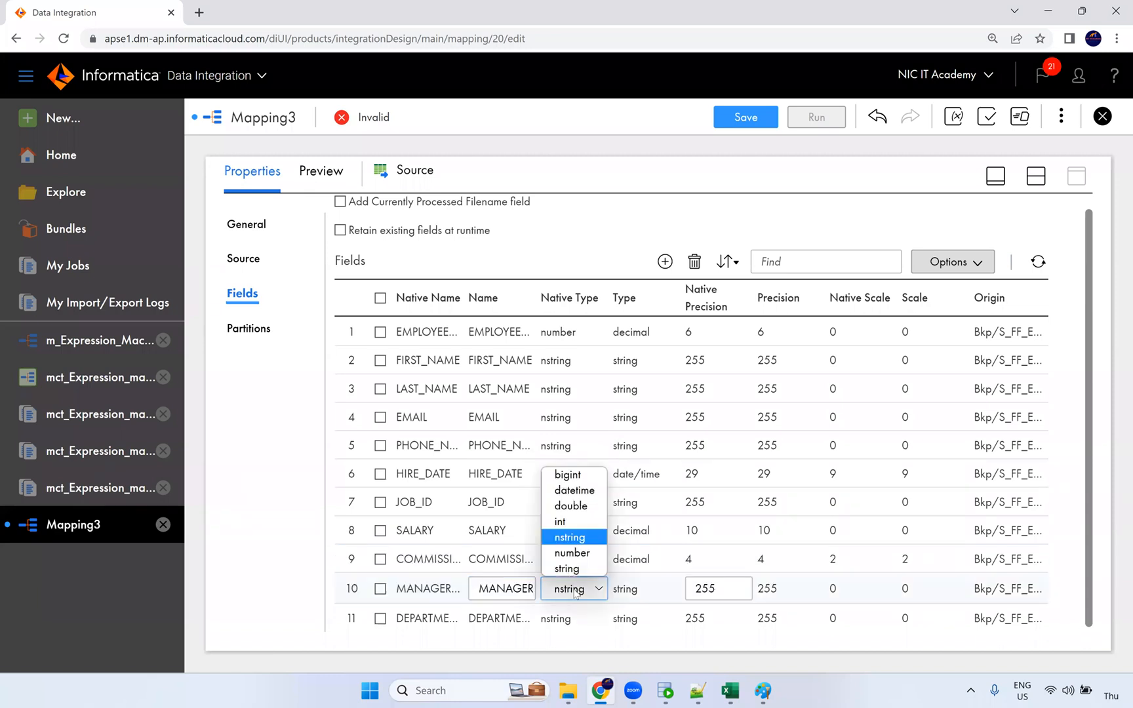
left_click(572, 549)
left_click_drag(729, 589, 665, 594)
type("2")
double_click(686, 592)
type("3")
key("BackSpace")
type("4")
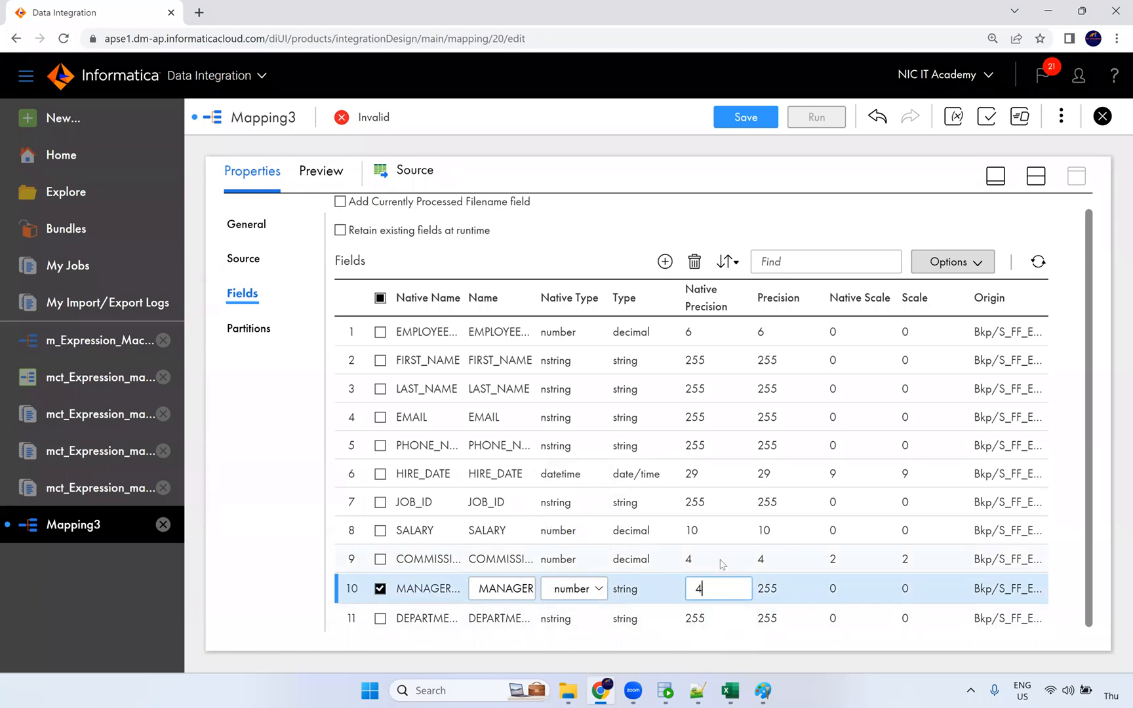
Step: Make DEPARTMENT_ID (row 11) a number with precision 4 and restore the canvas view
left_click(557, 618)
left_click(570, 618)
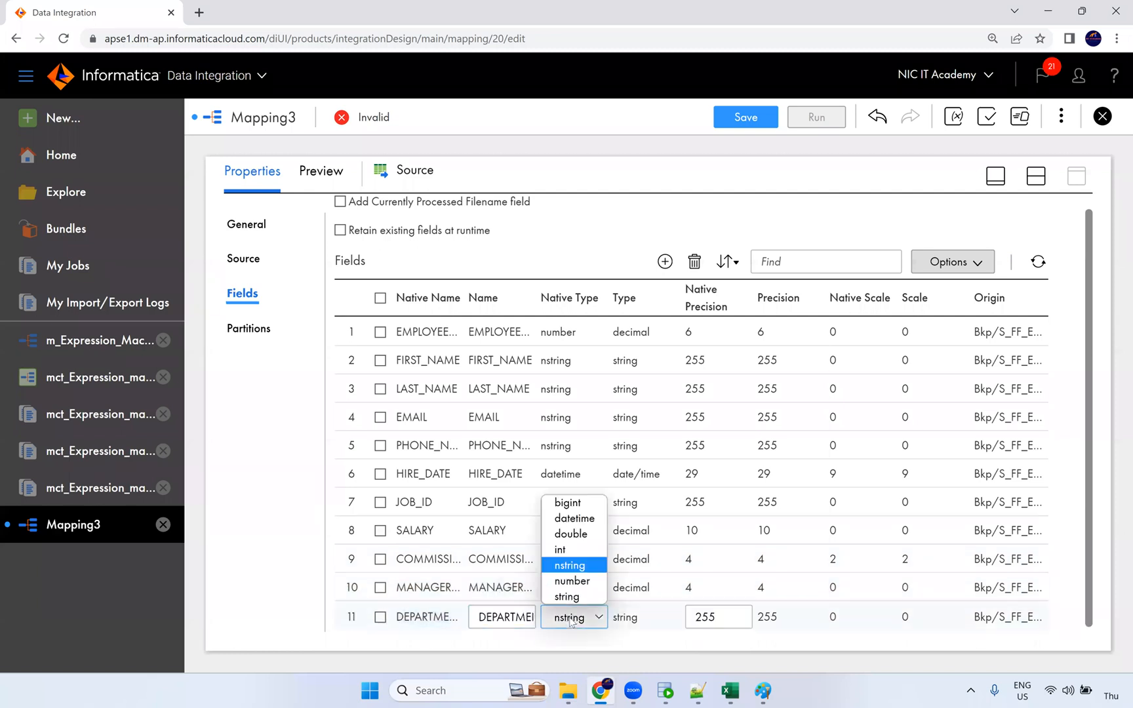
left_click(577, 581)
double_click(719, 619)
type("4")
left_click(658, 576)
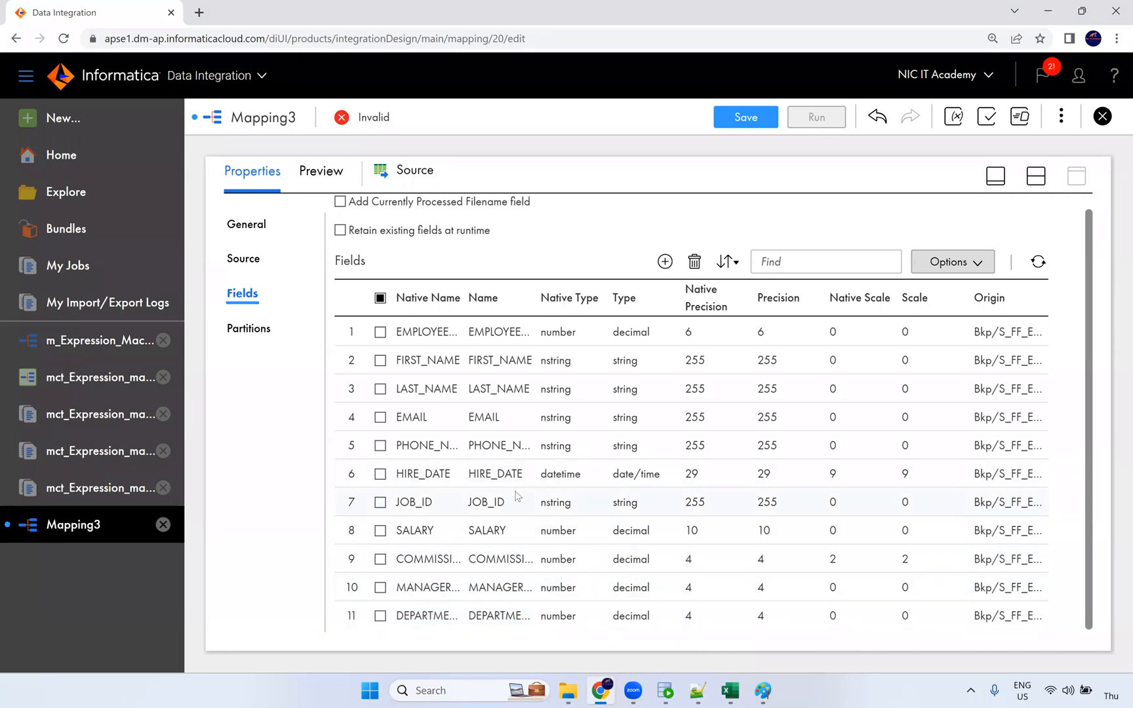
left_click(1043, 185)
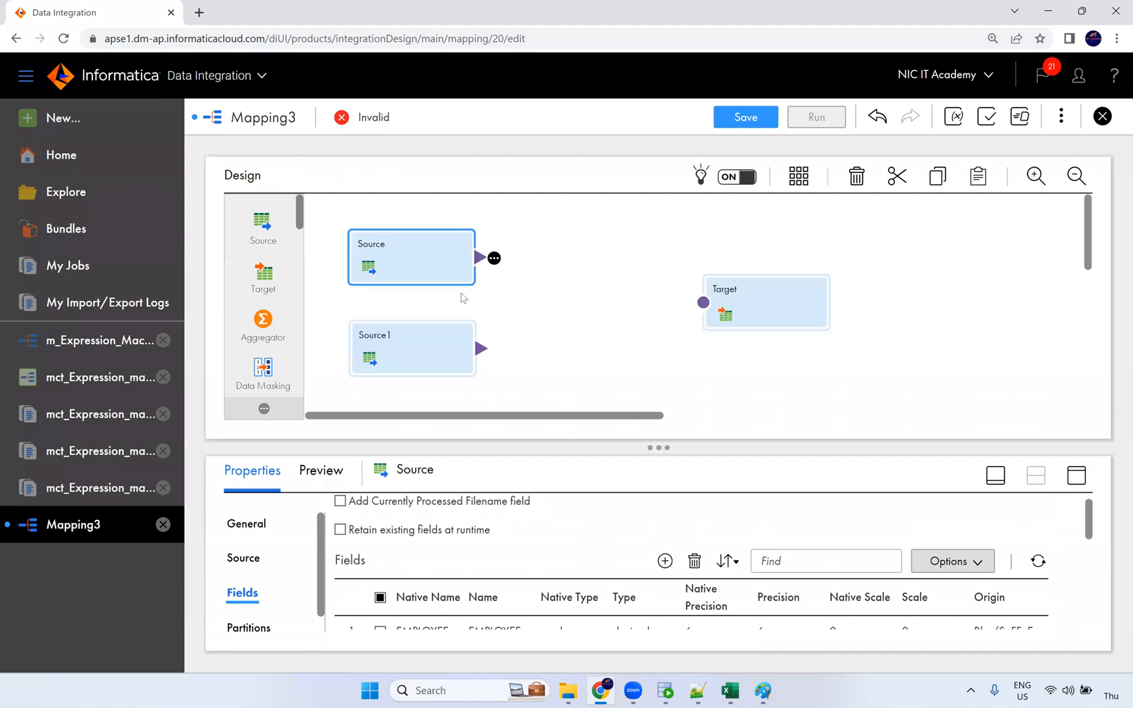
Step: Configure Source1 with the Oracle_Src connection and DEPARTMENTS as its source table
left_click(424, 352)
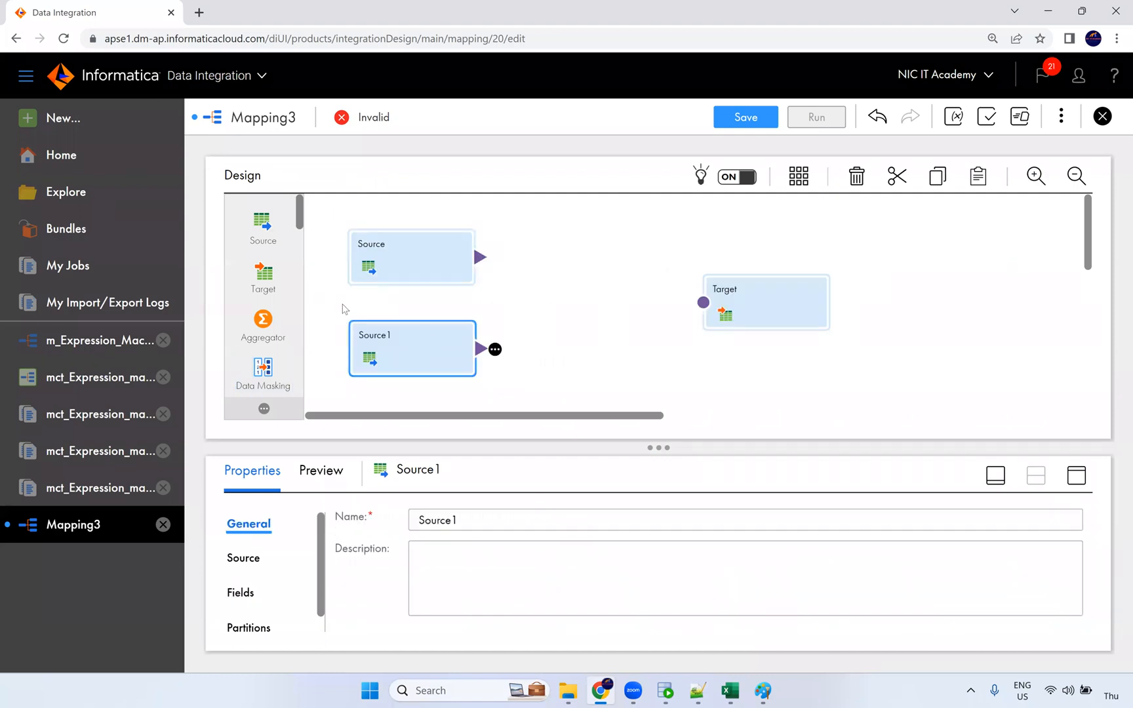
left_click(1076, 476)
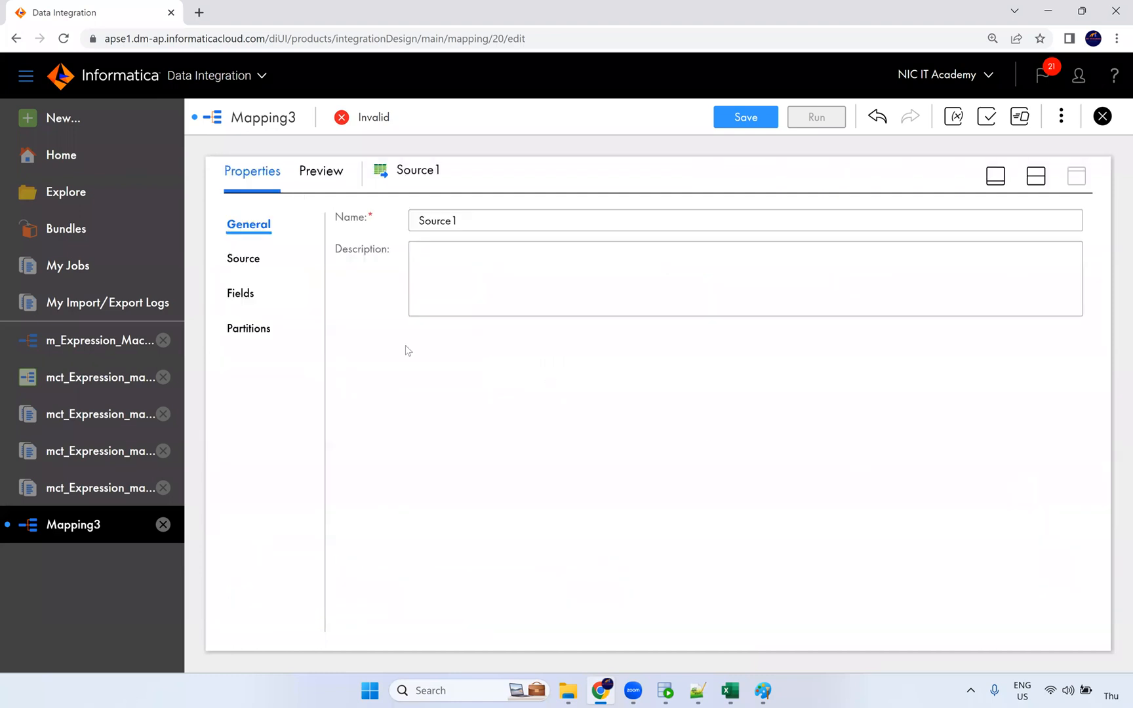
left_click(244, 259)
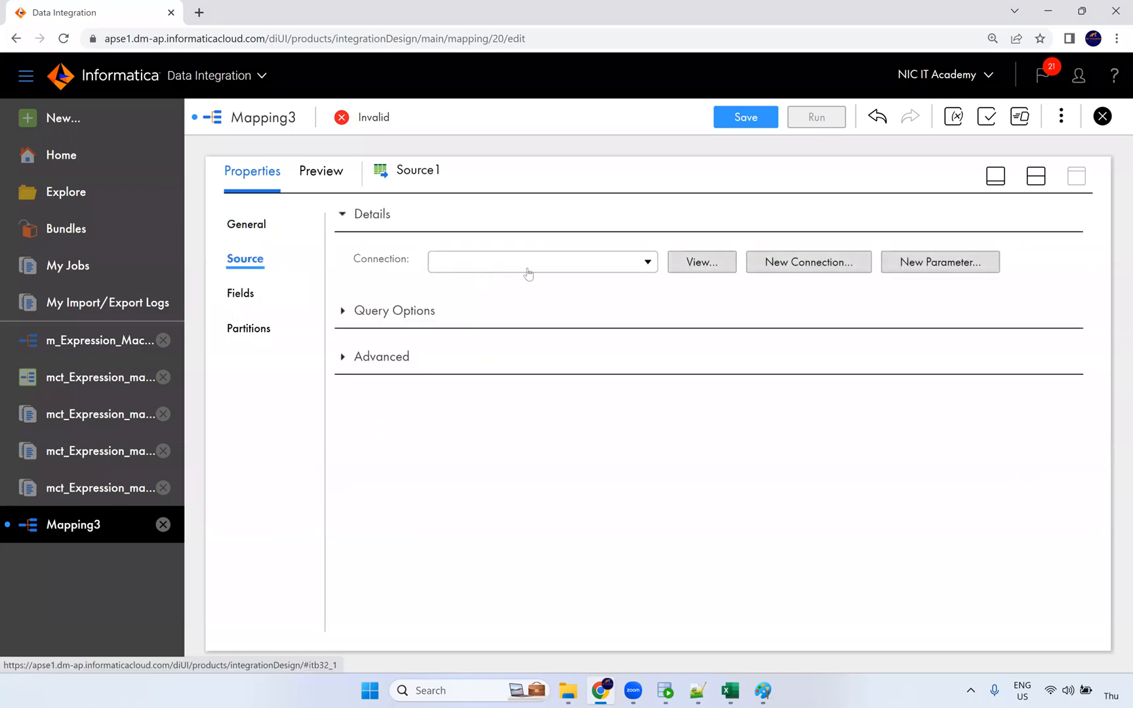
left_click(529, 262)
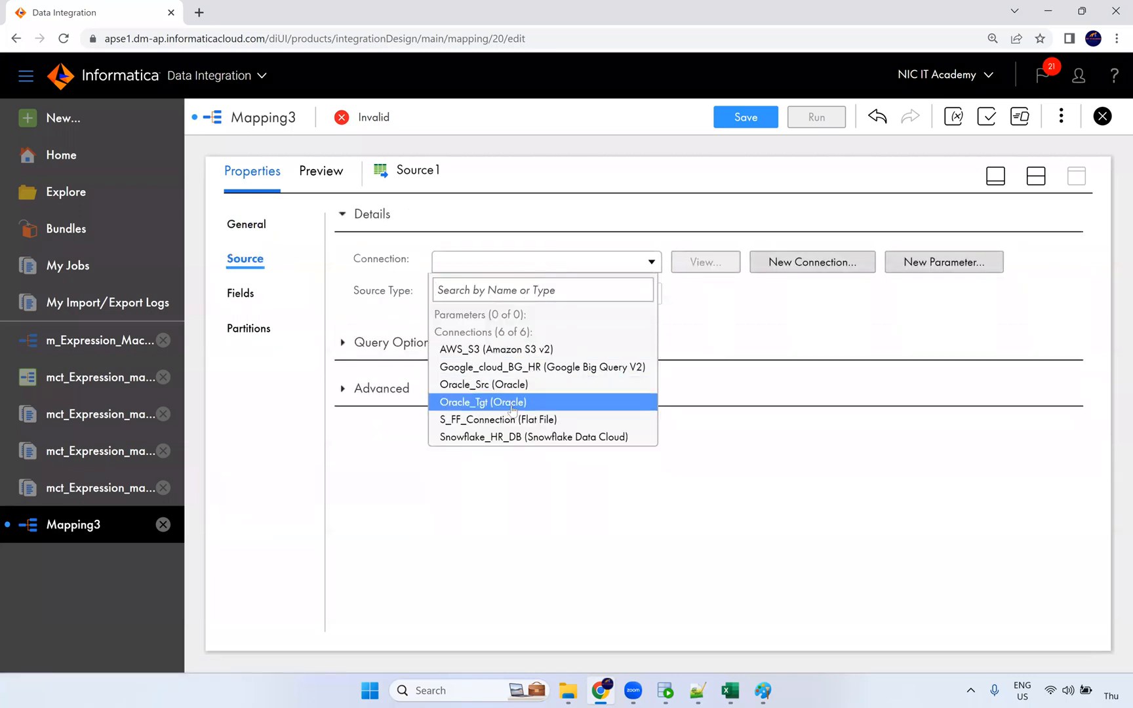
left_click(511, 386)
left_click(674, 330)
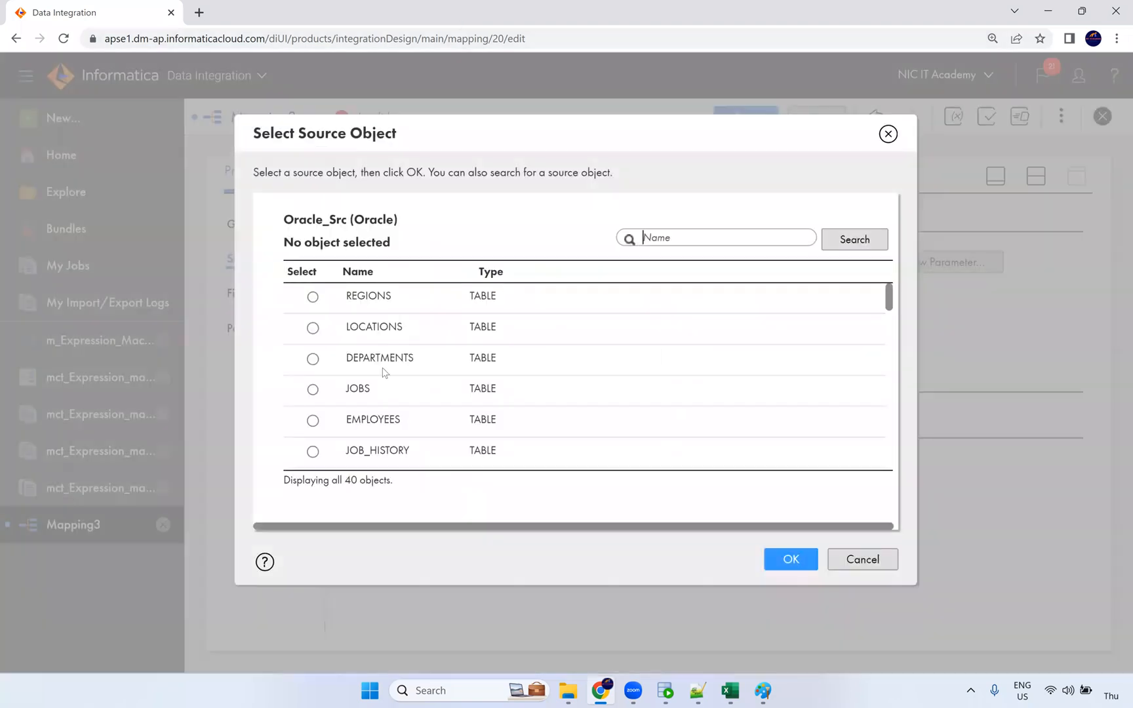
left_click(407, 368)
left_click(791, 560)
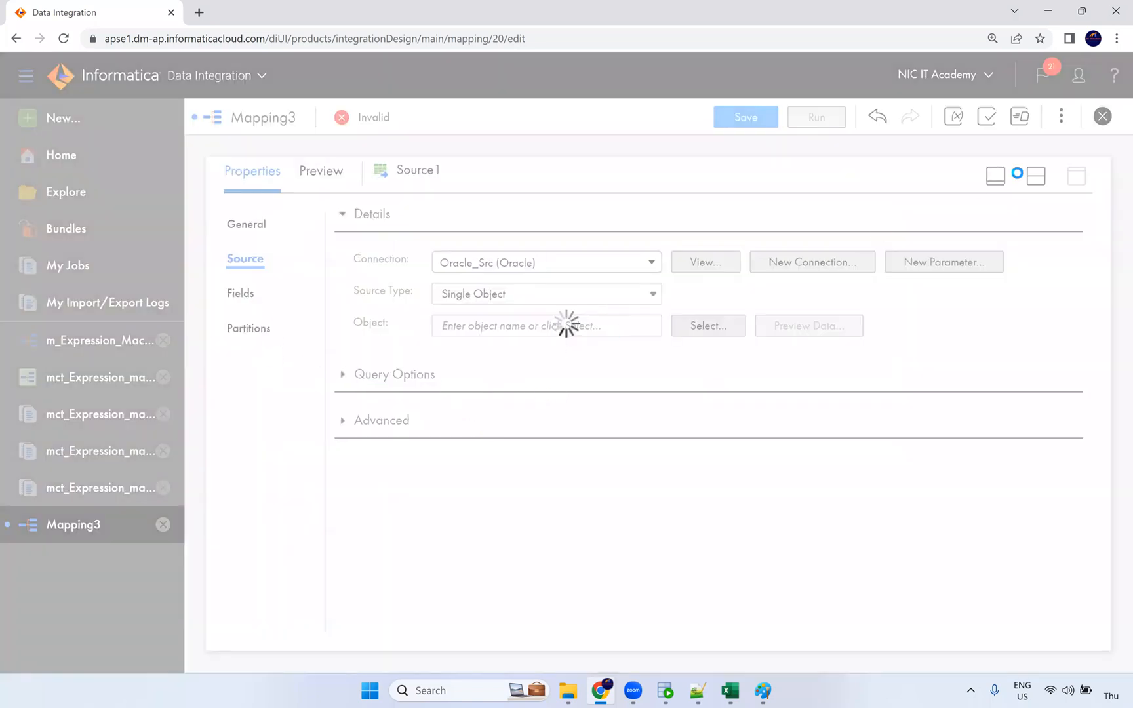
left_click(1036, 179)
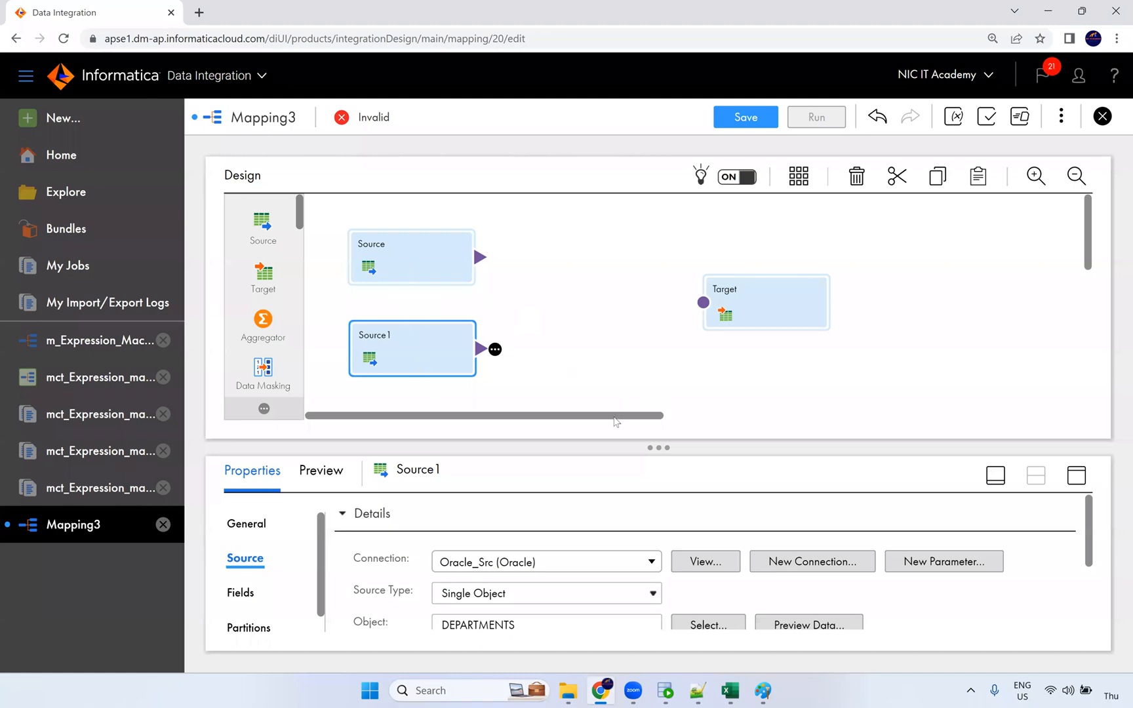
Step: Replace the mapping's Name property with m_Joiner_Transformation
left_click(427, 269)
left_click(454, 361)
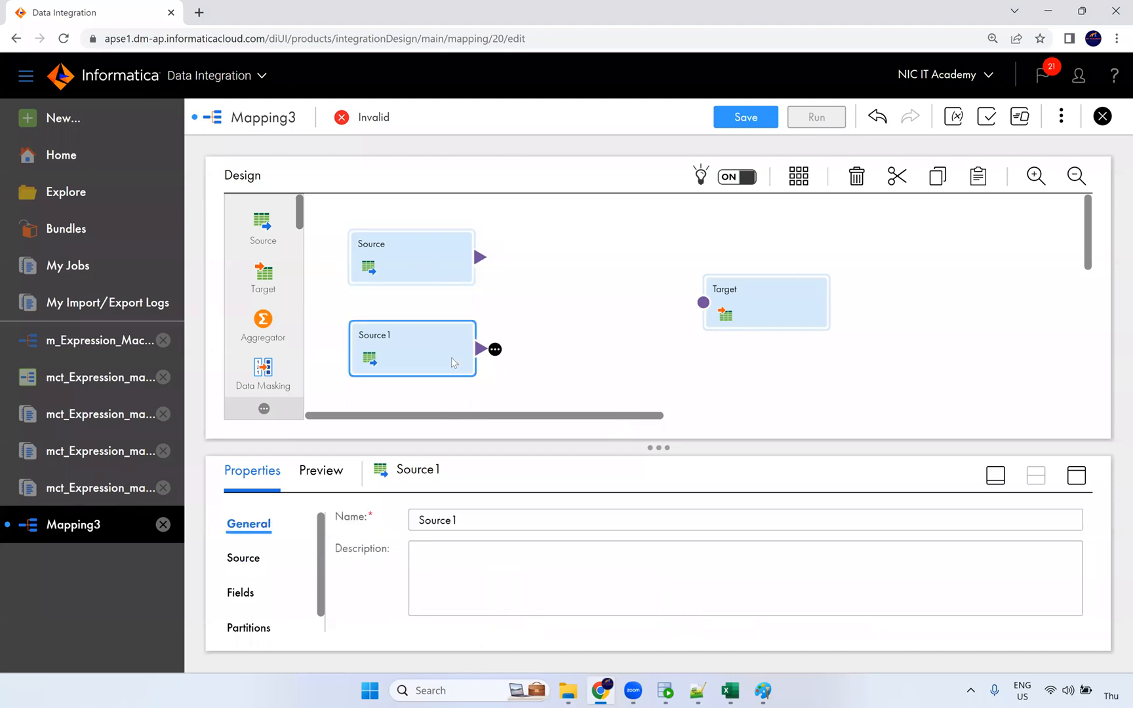
left_click(583, 355)
left_click_drag(358, 514, 162, 519)
type("m_Joiner")
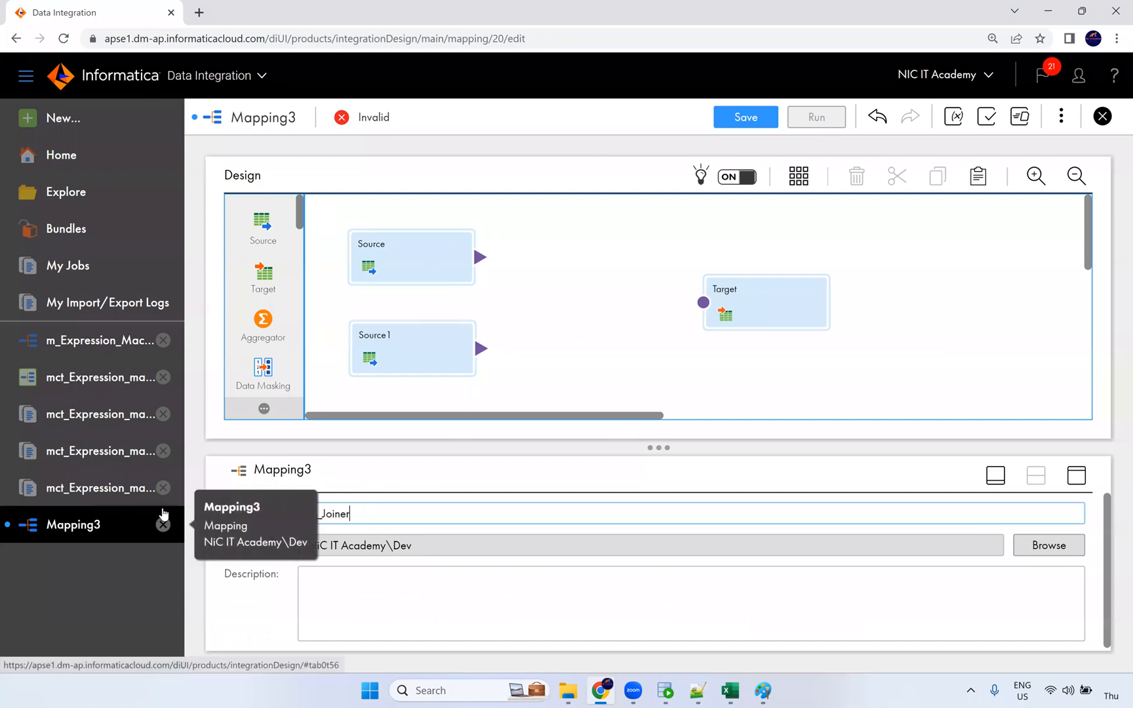
type("_Transformation")
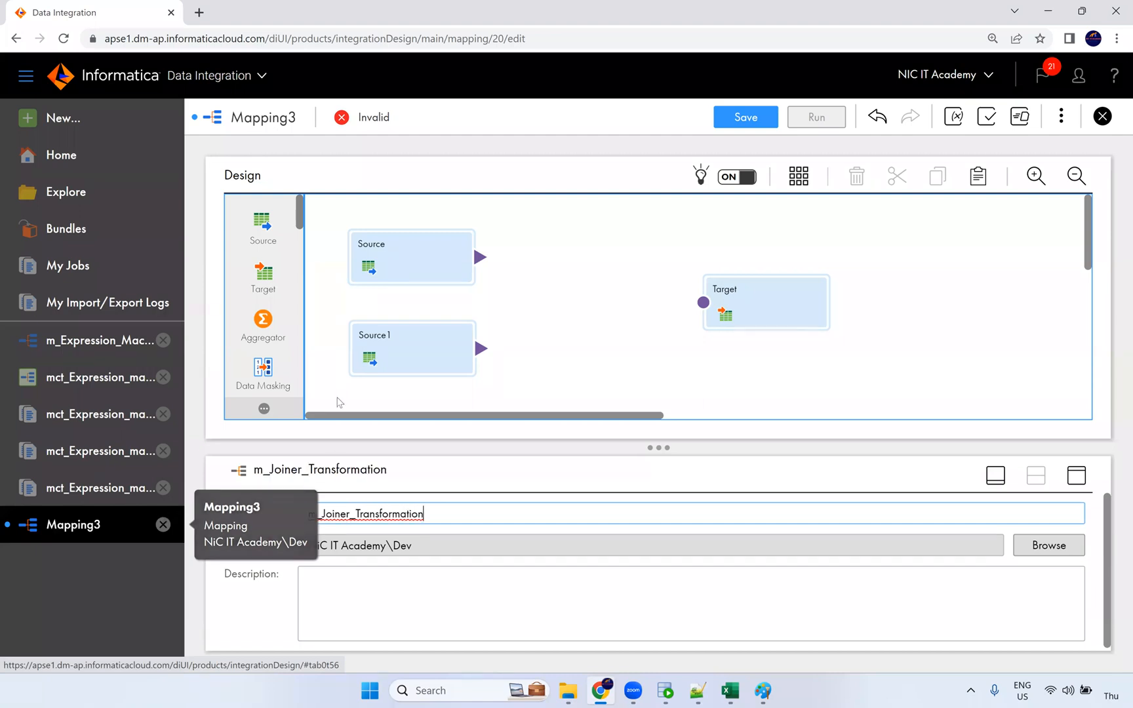
left_click(622, 311)
scroll(276, 315, "down", 5)
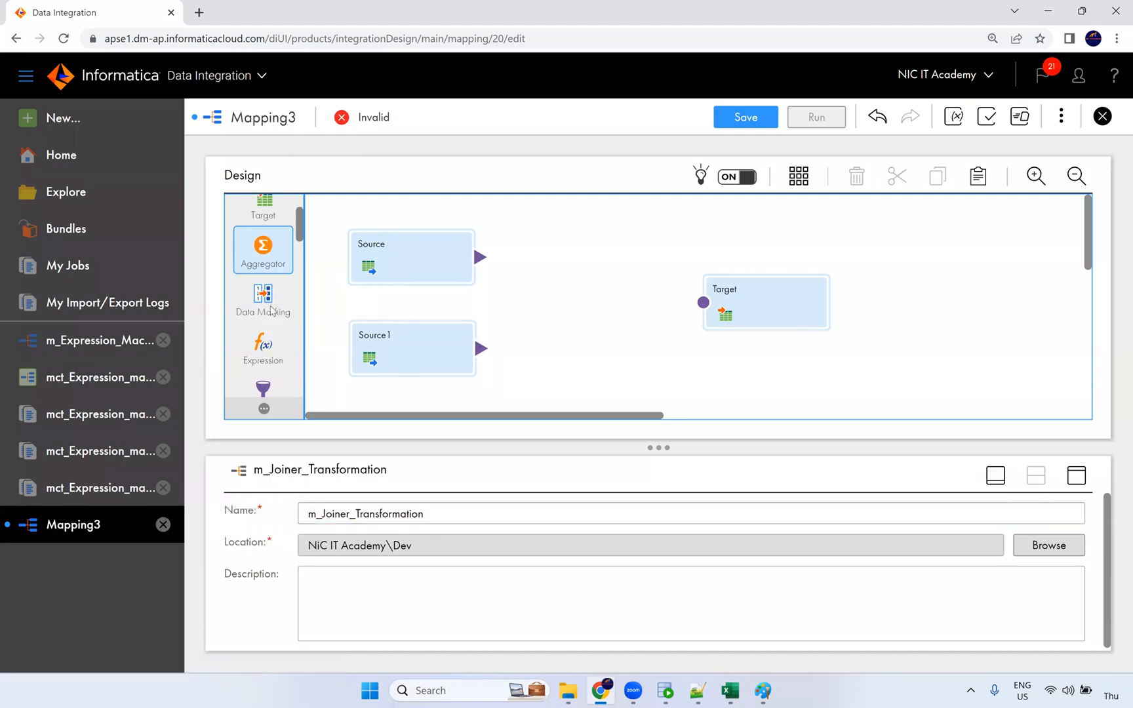
scroll(269, 328, "down", 3)
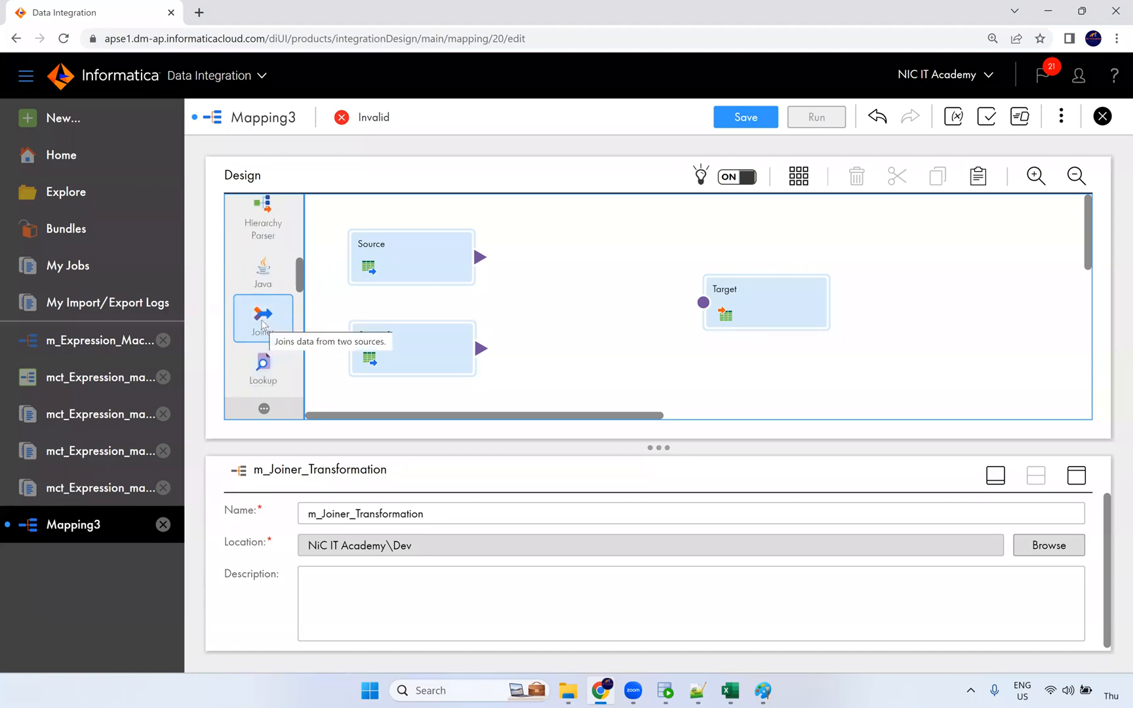
Step: Place a Joiner on the canvas, wiring Source into Detail and Source1 into Master
left_click_drag(265, 321, 557, 301)
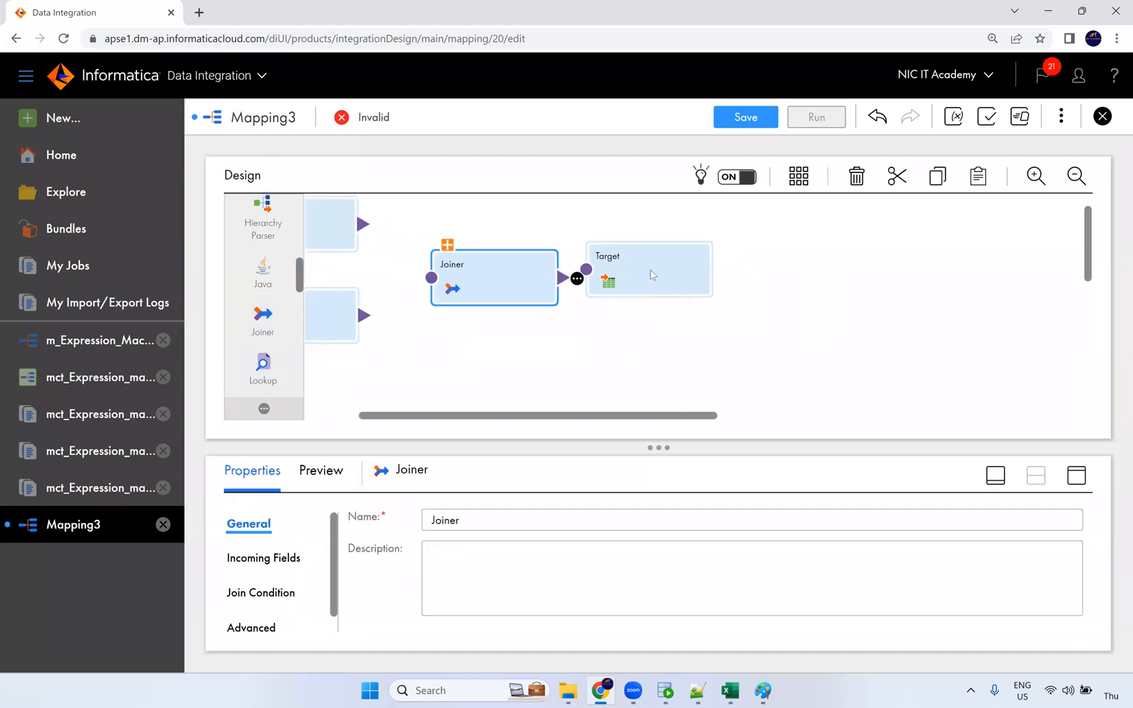
left_click_drag(651, 271, 765, 264)
left_click_drag(558, 420, 516, 420)
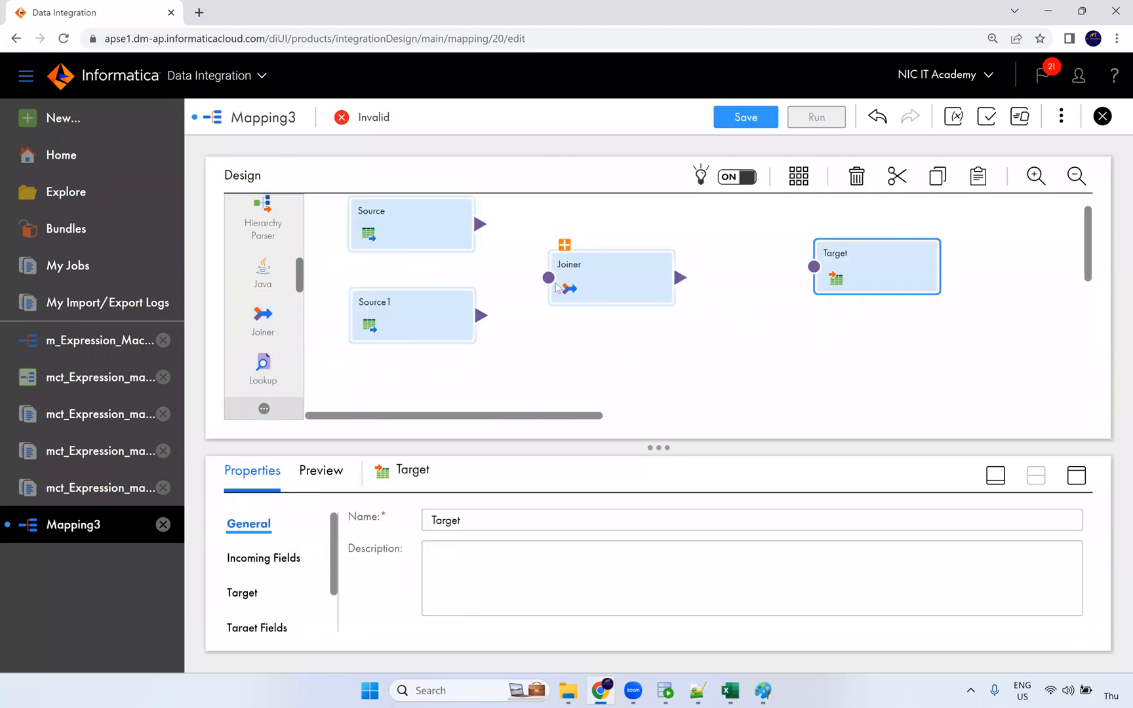
left_click(565, 245)
left_click(602, 258)
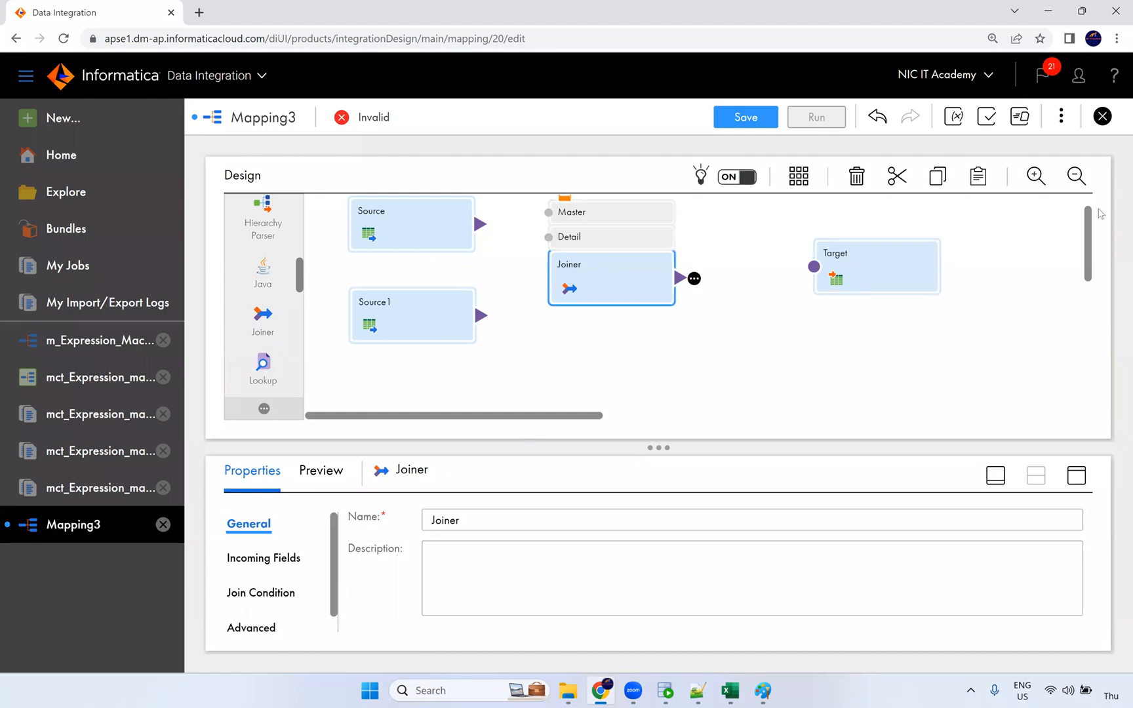
left_click_drag(1091, 227, 1093, 192)
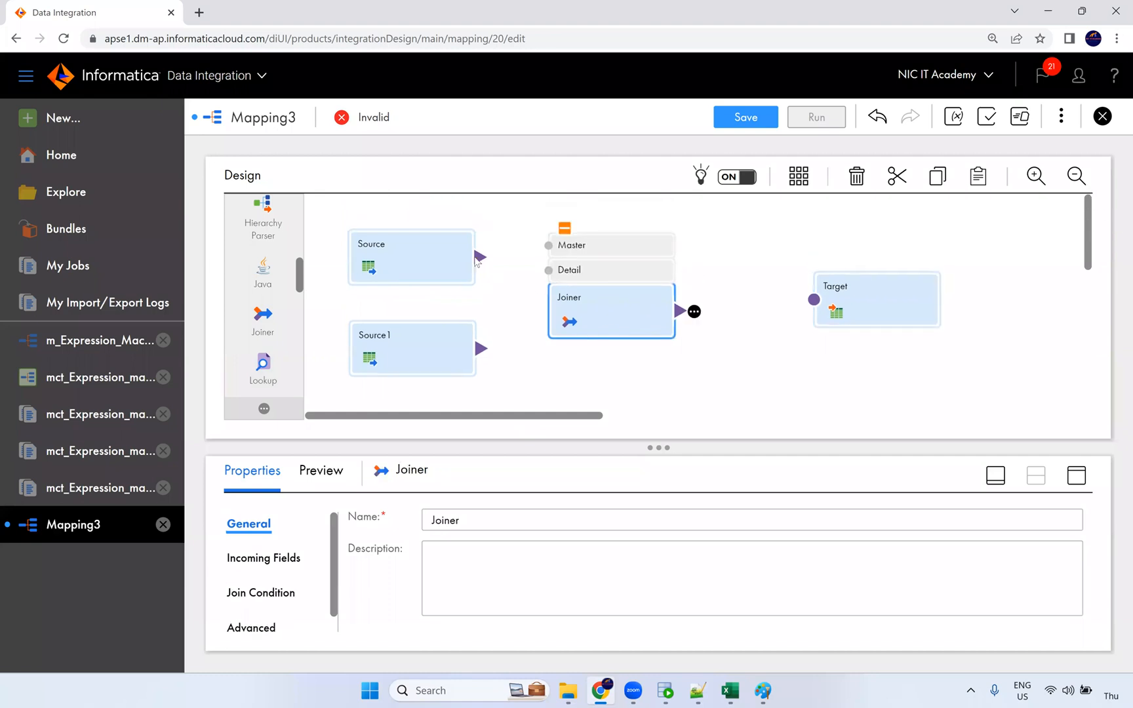
left_click_drag(481, 257, 548, 269)
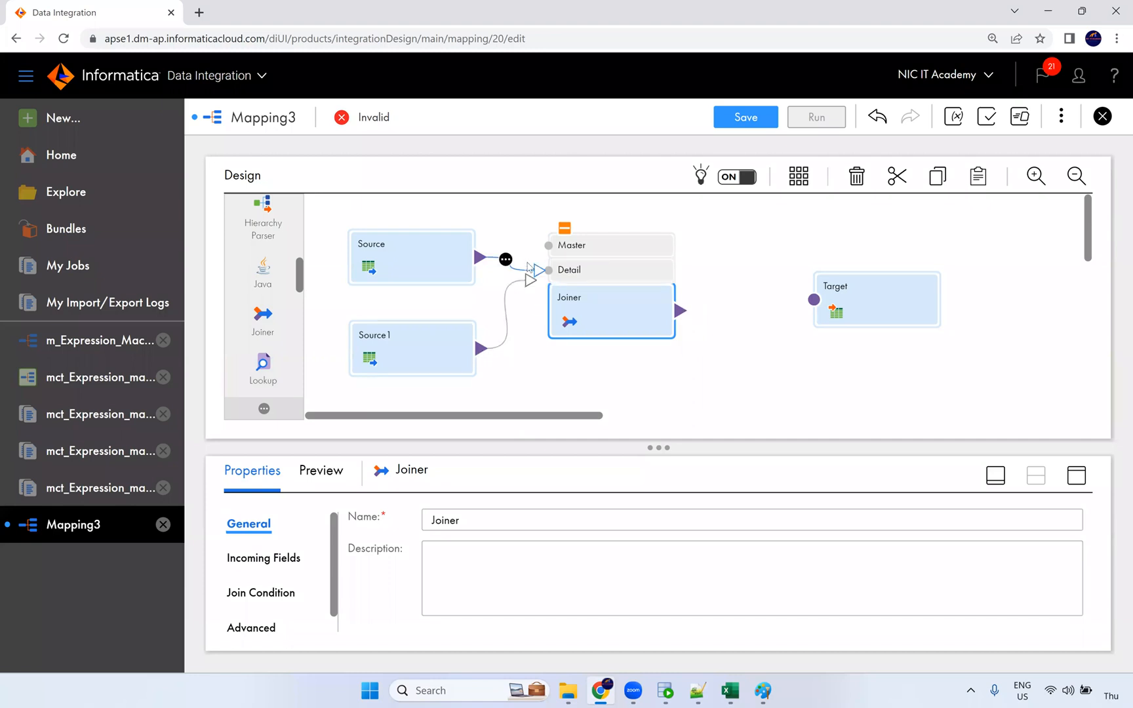
left_click_drag(482, 348, 544, 247)
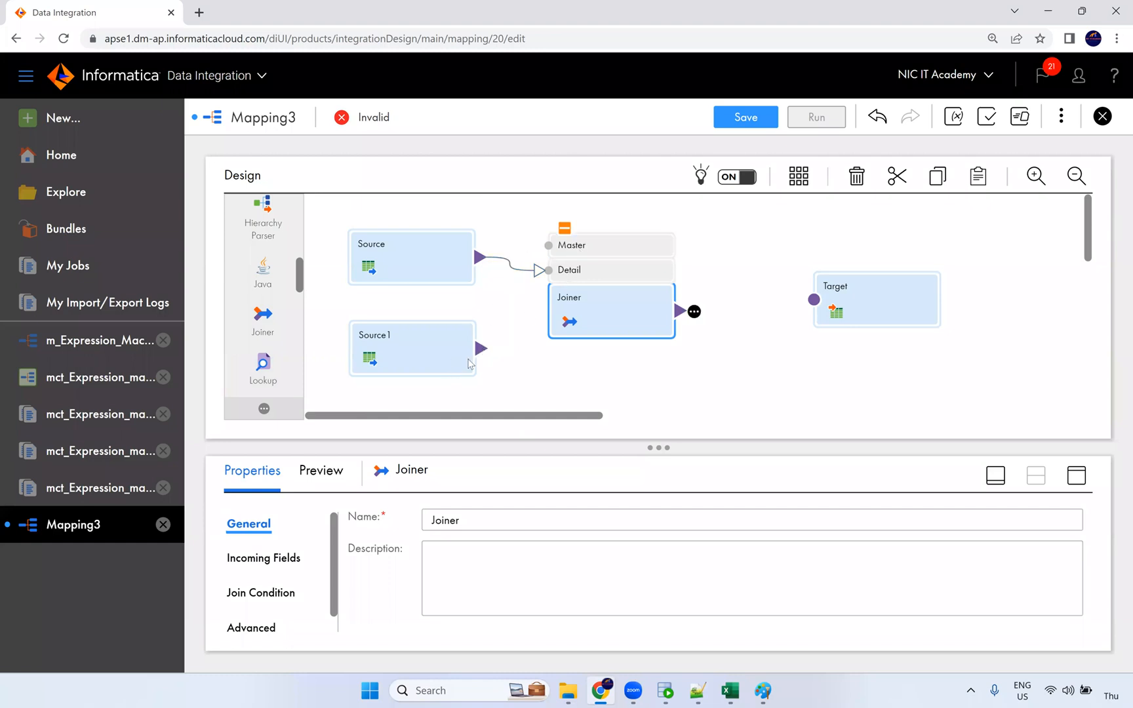
left_click_drag(486, 354, 550, 250)
left_click(1078, 473)
Step: View the Joiner's Join Condition settings and its field name conflict resolver
left_click(259, 299)
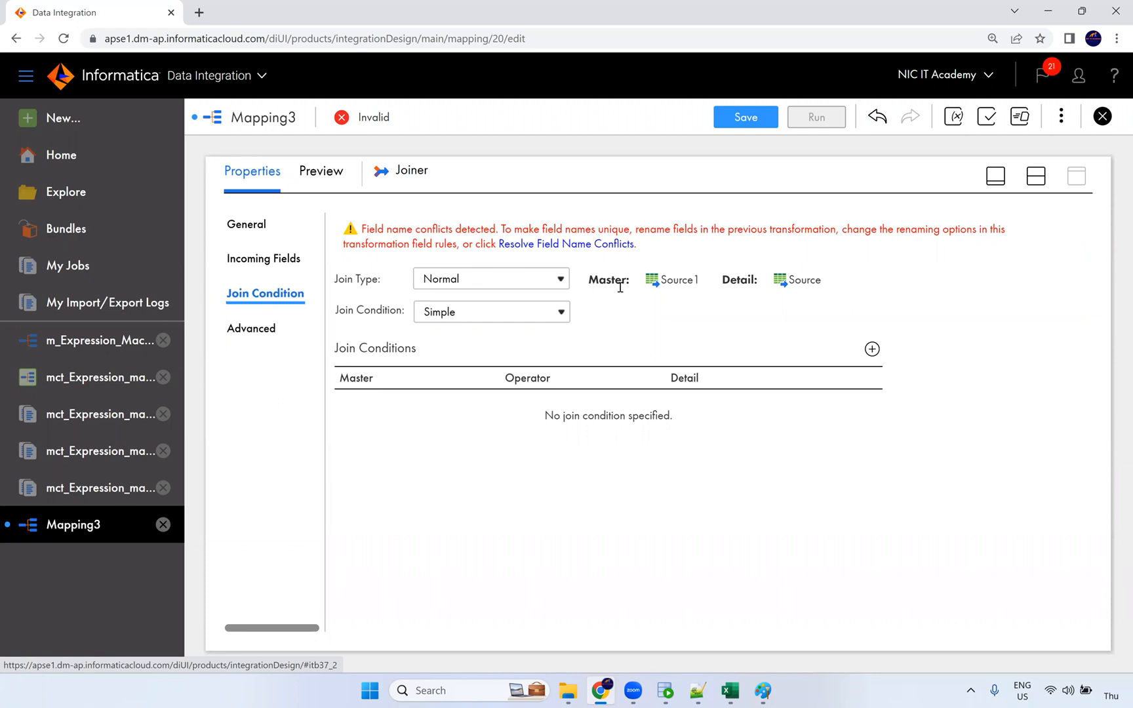
left_click(540, 246)
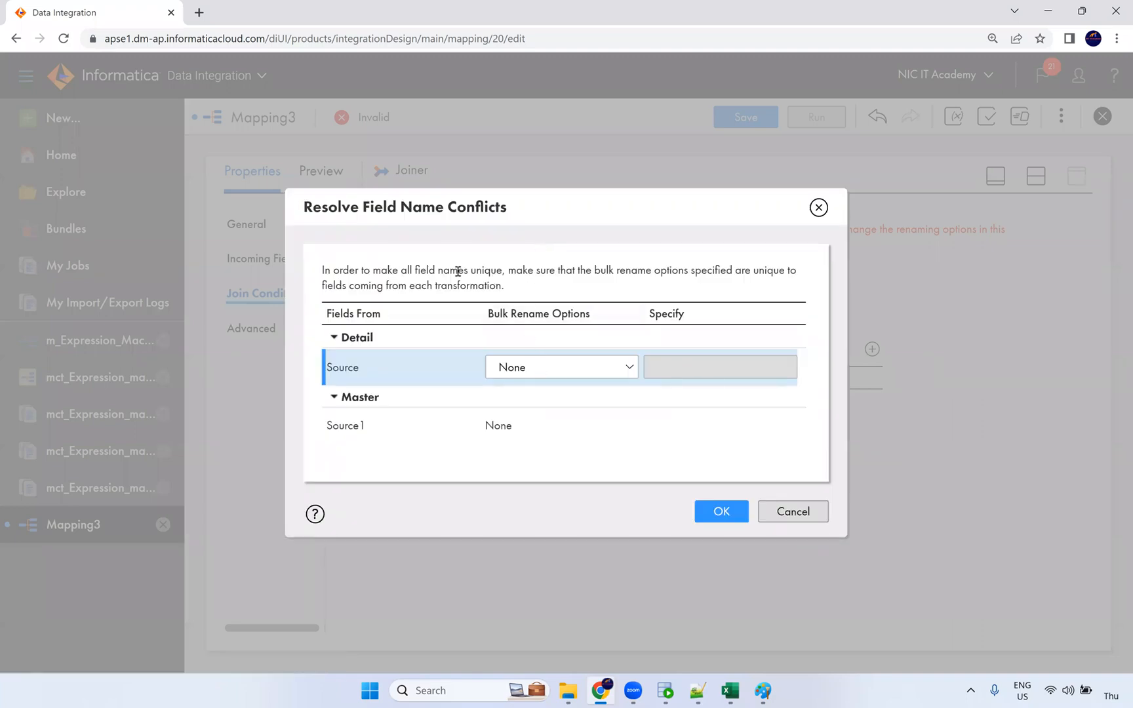
left_click(819, 207)
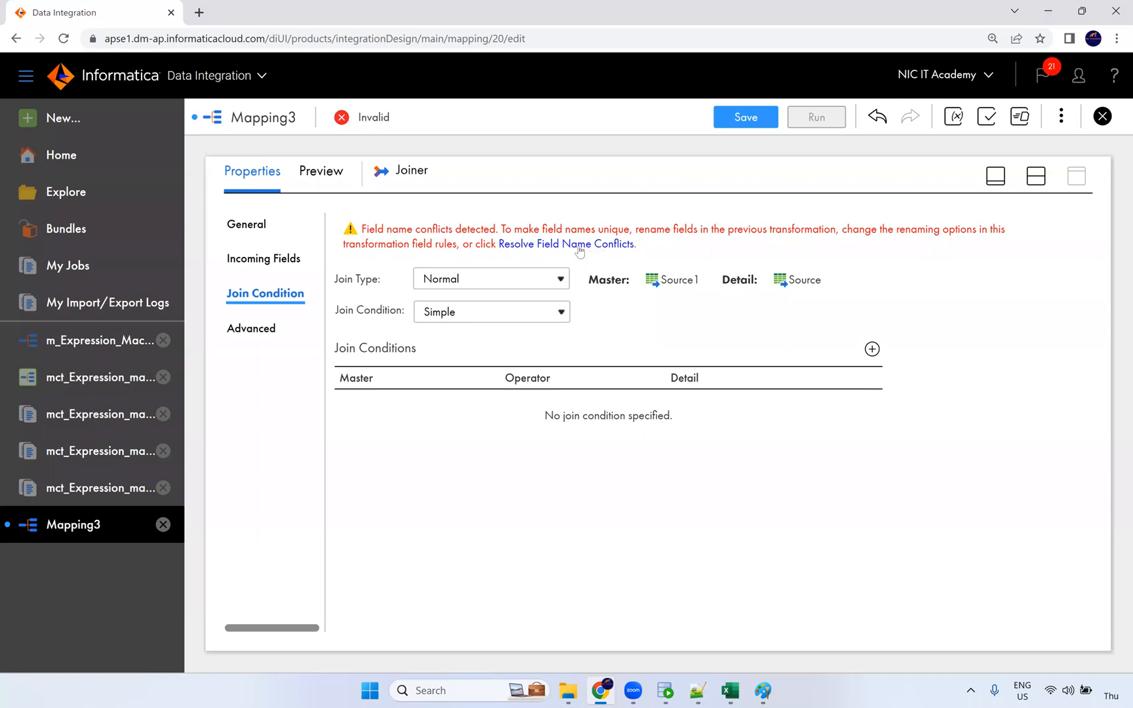
Step: Resolve field name conflicts by prefixing Source fields with emp_ and Source1 fields with dept_
left_click(603, 248)
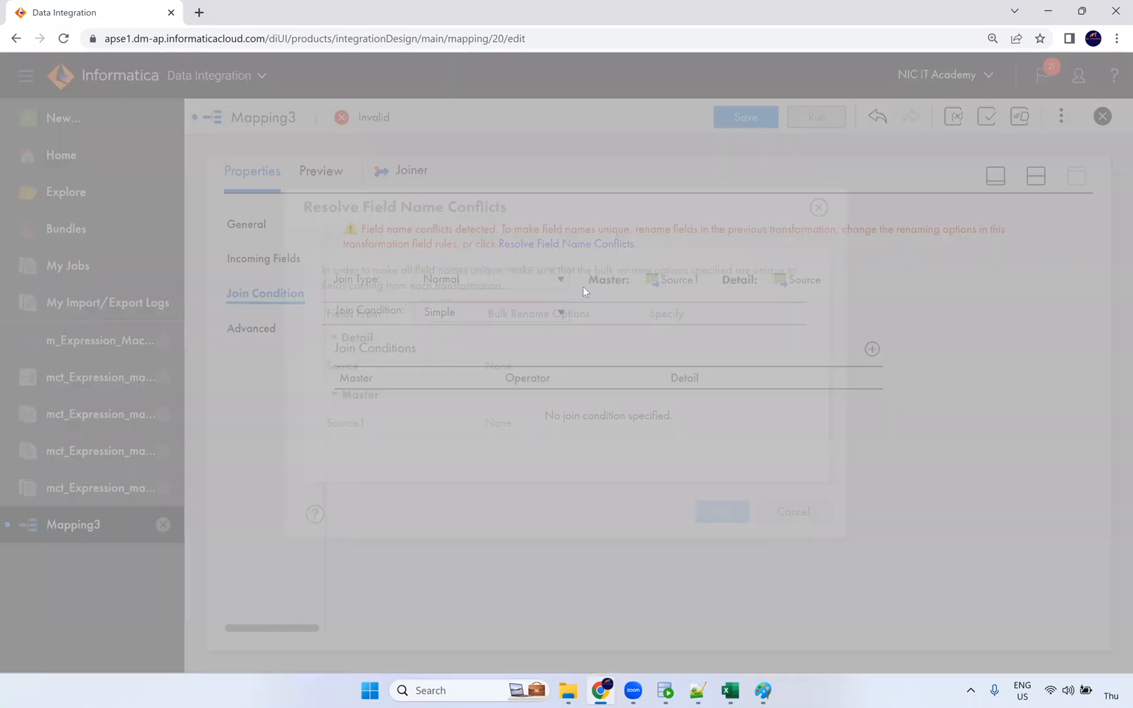
left_click(524, 370)
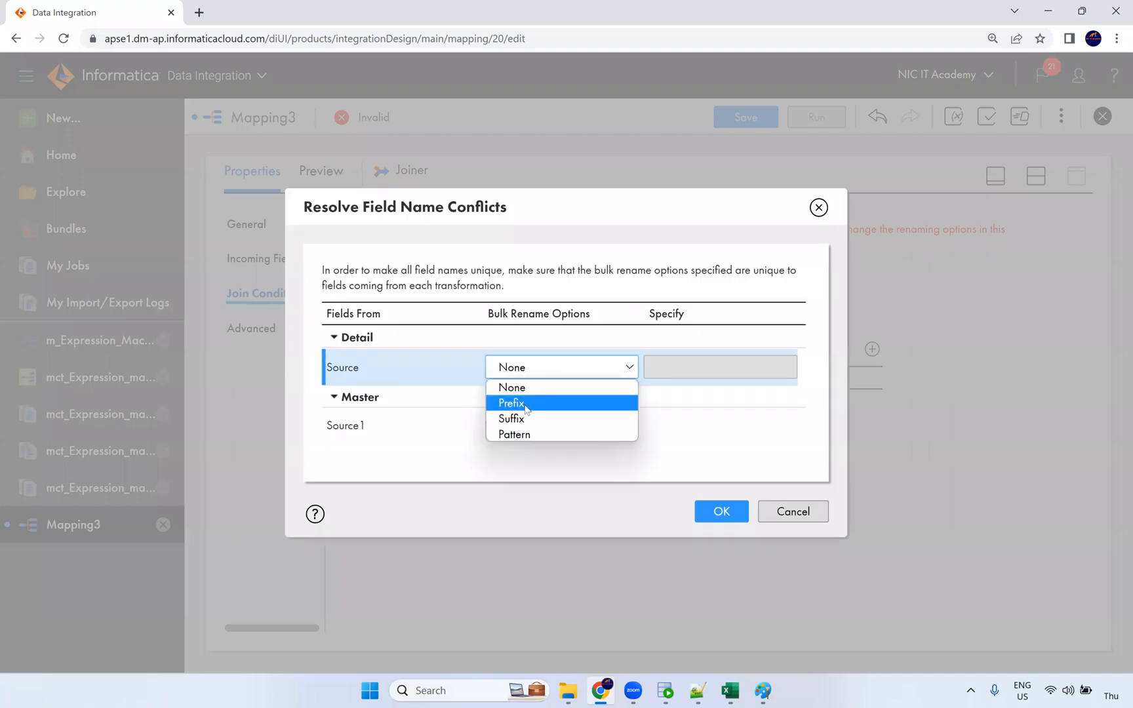
left_click(524, 402)
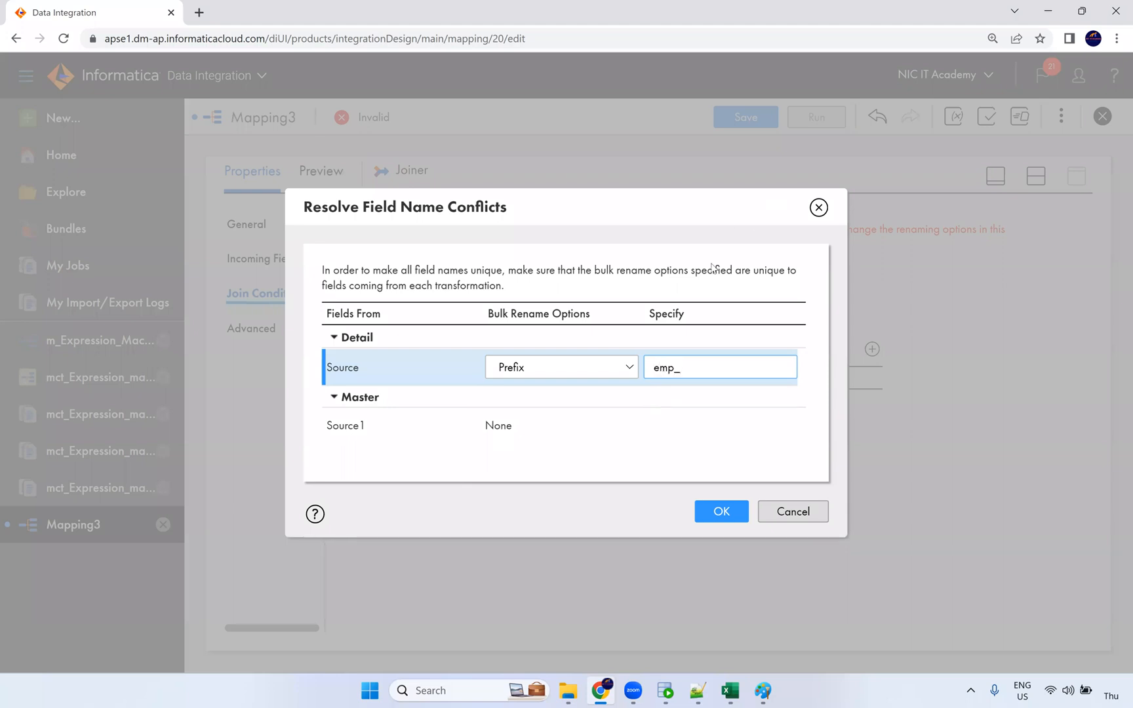
left_click(495, 429)
left_click(522, 433)
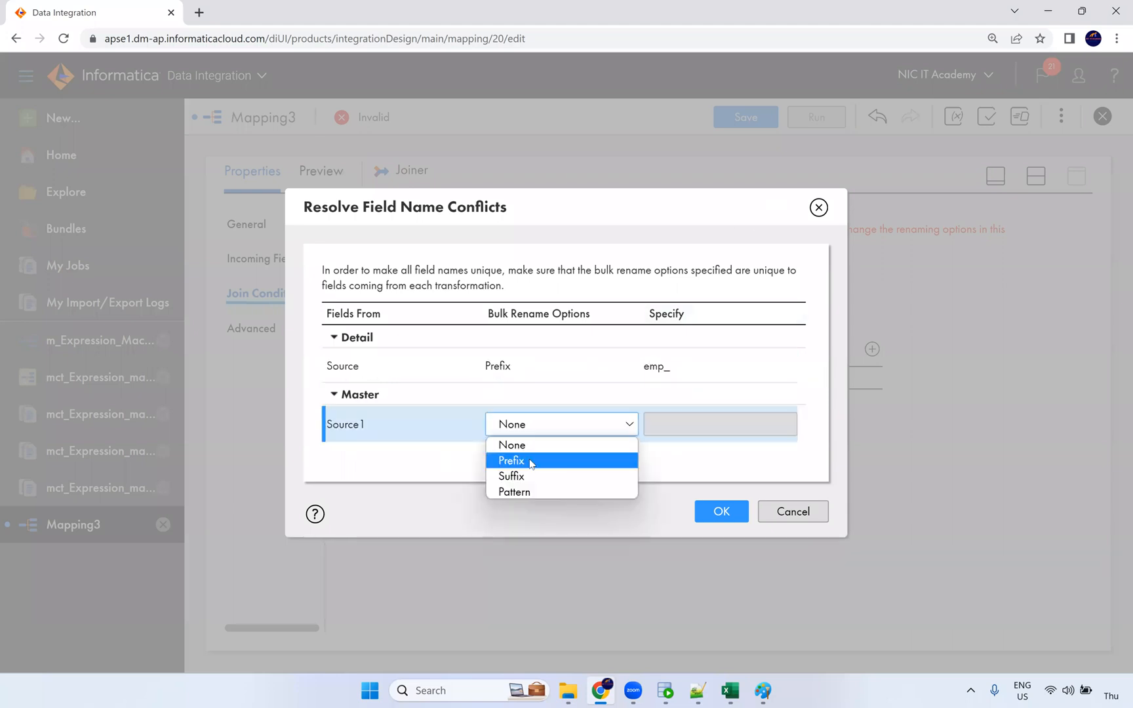
left_click(522, 461)
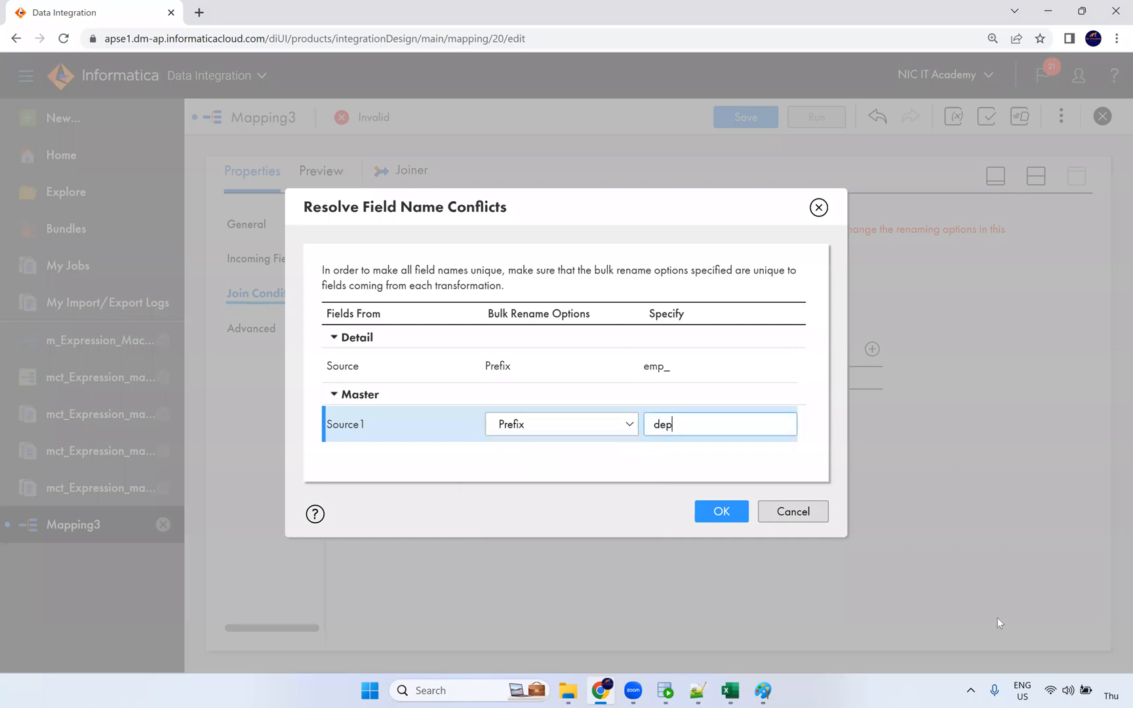
left_click(720, 511)
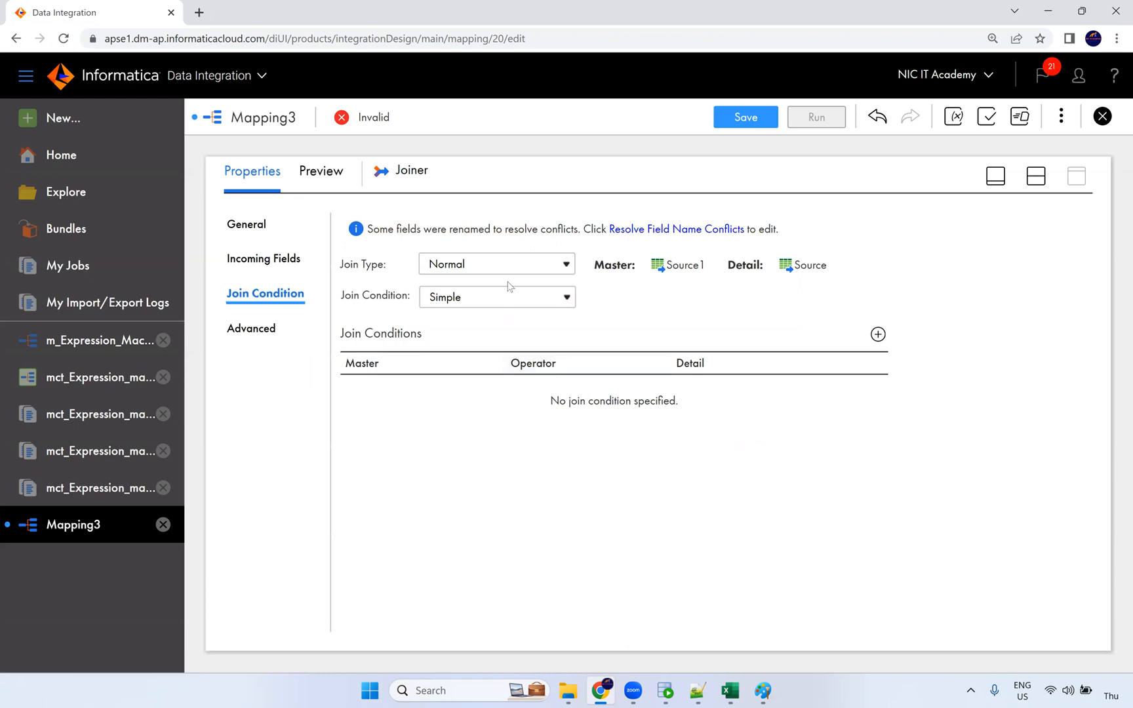
Step: Add the join condition dept_DEPARTMENT_ID (Master) equals emp_DEPARTMENT_ID (Detail)
left_click(878, 334)
left_click(493, 390)
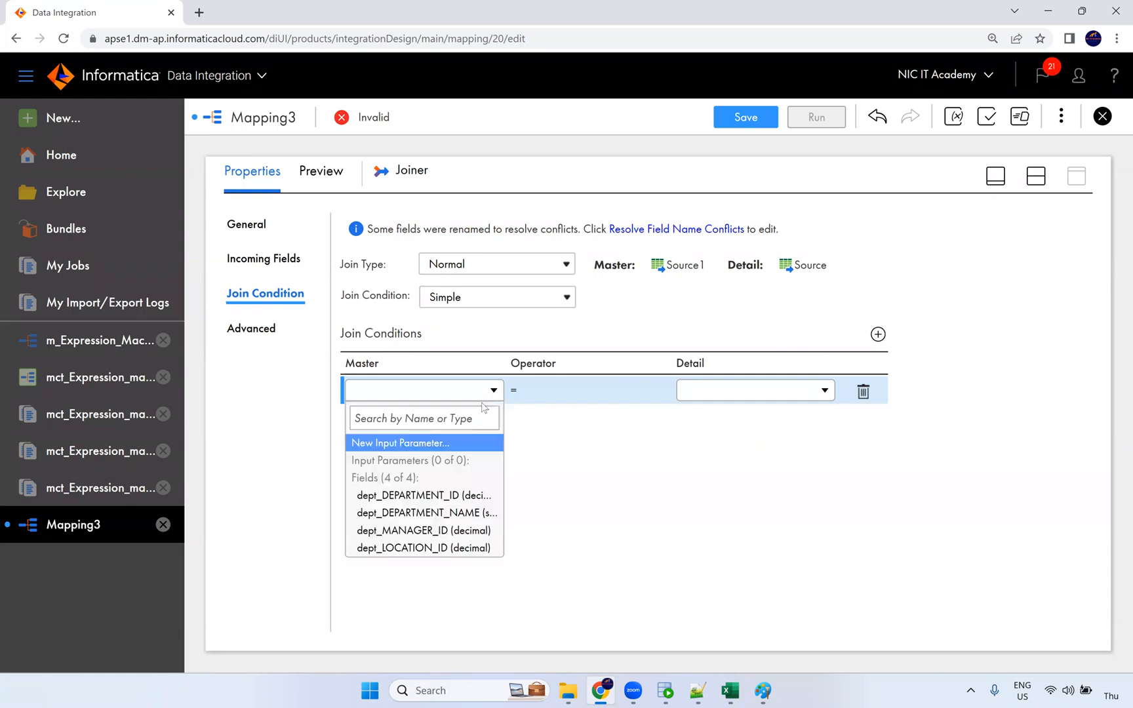
left_click(445, 496)
left_click(723, 391)
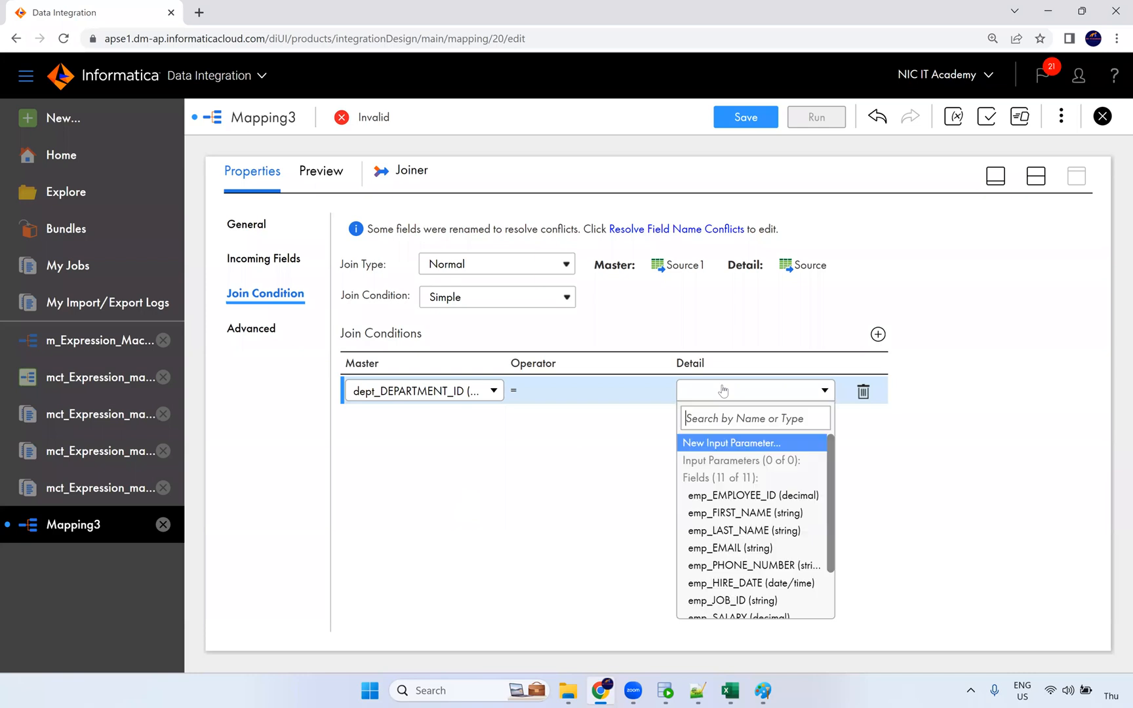
scroll(766, 515, "down", 2)
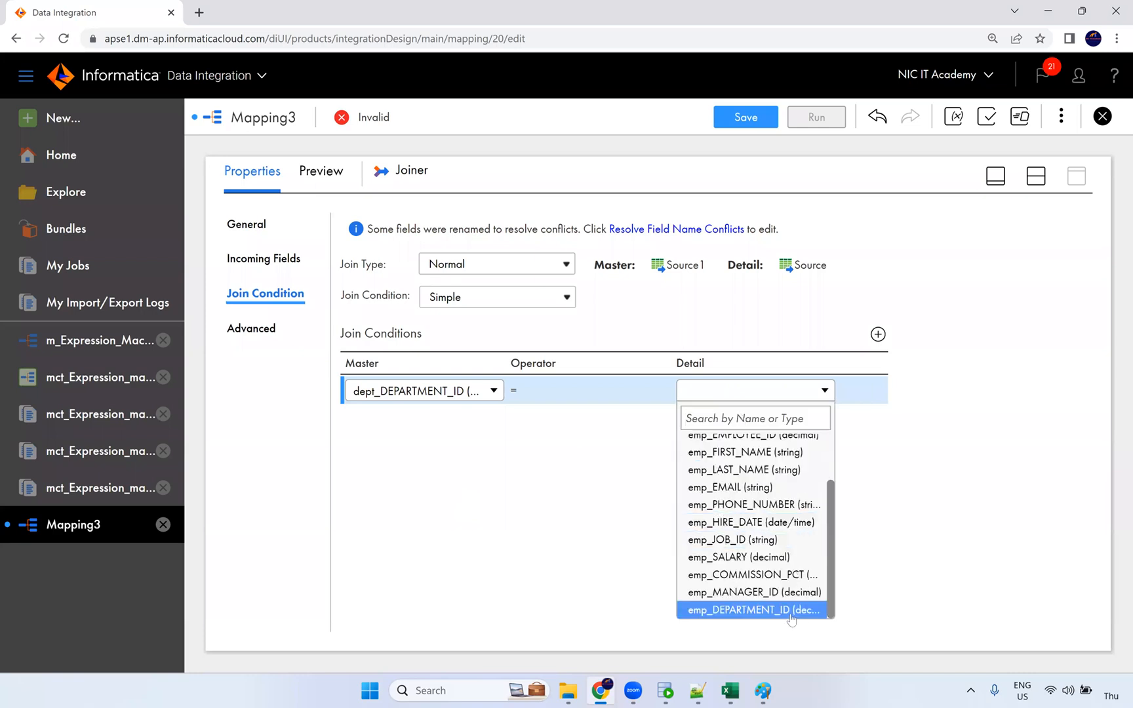
left_click(754, 610)
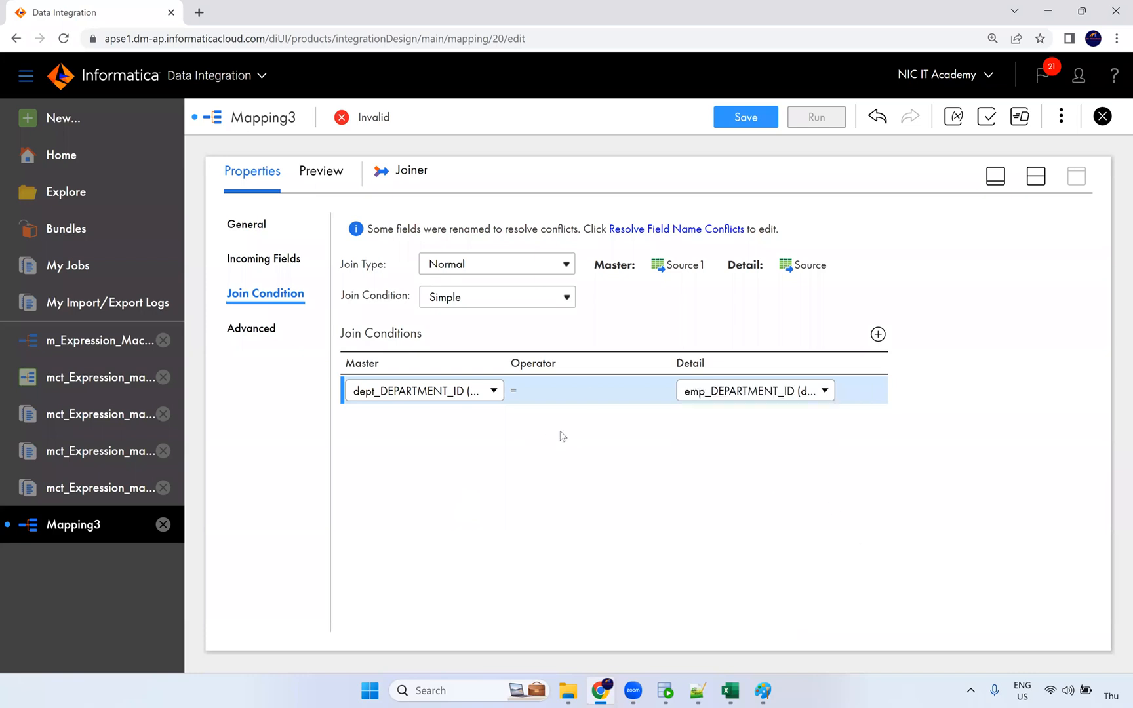
left_click(539, 423)
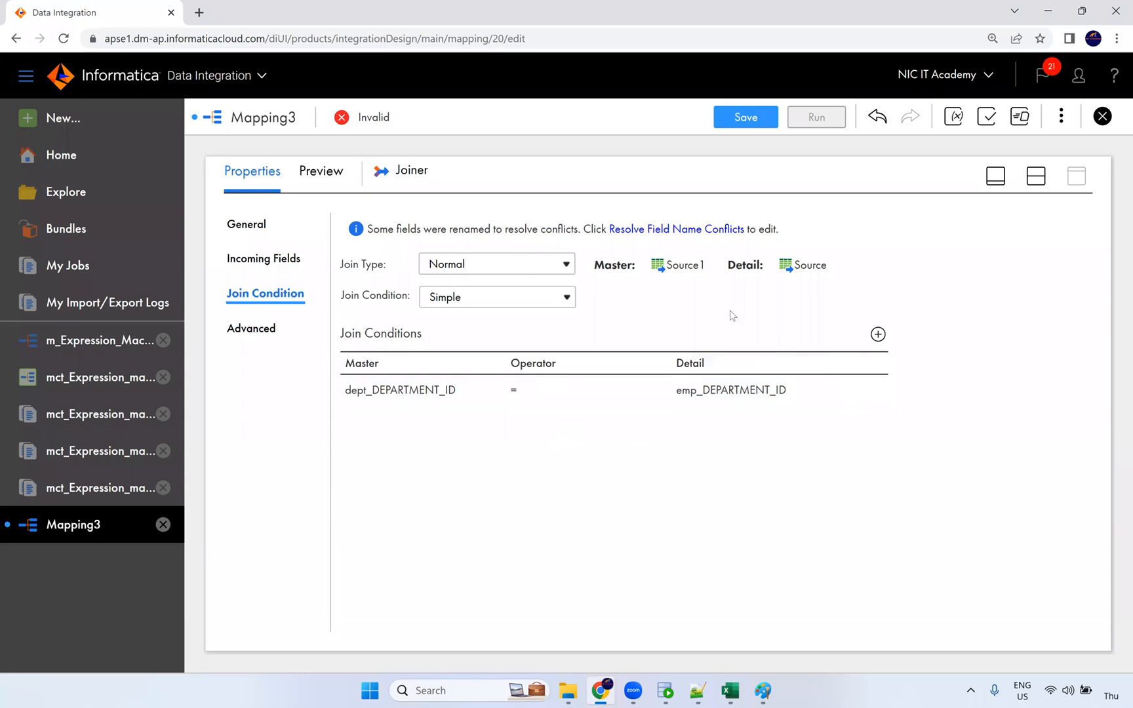
Step: Keep Simple conditions and the Normal join type, then check the Joiner's Advanced properties
left_click(531, 300)
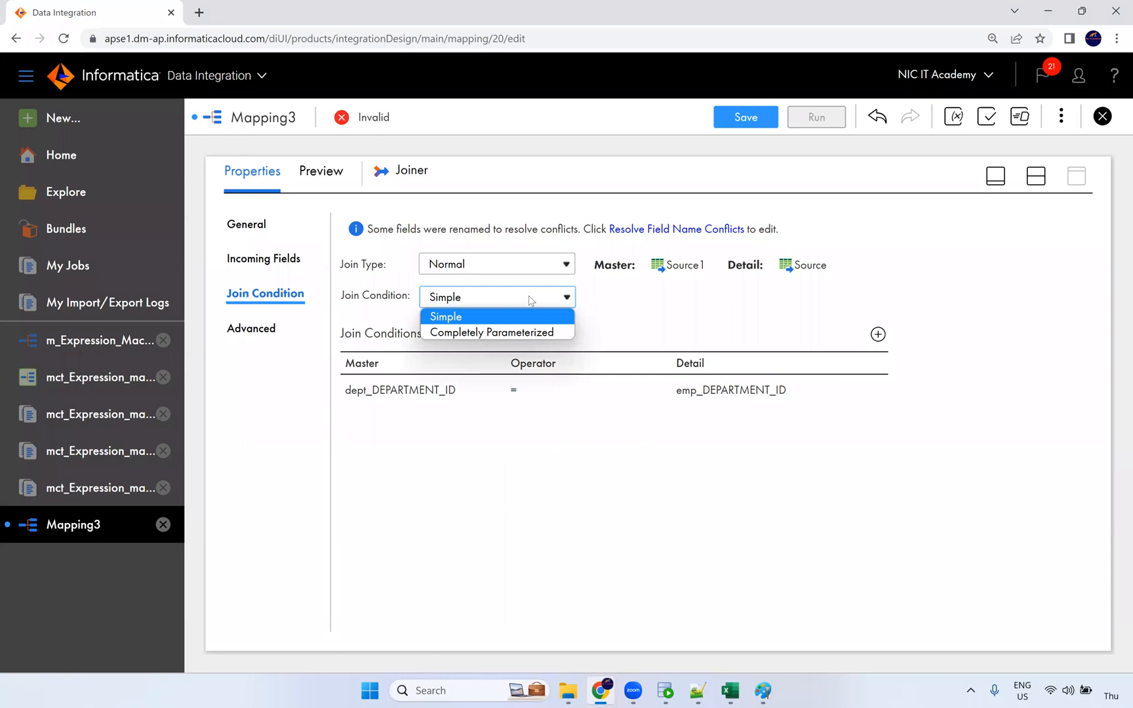
left_click(551, 265)
left_click(551, 265)
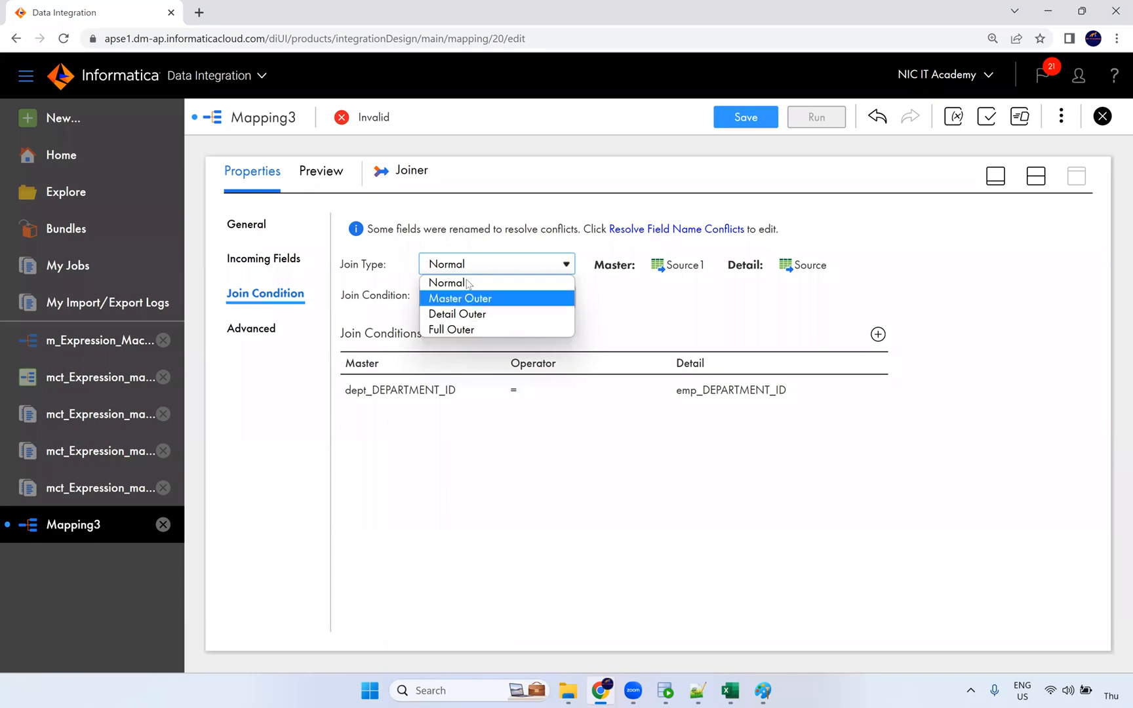
left_click(646, 312)
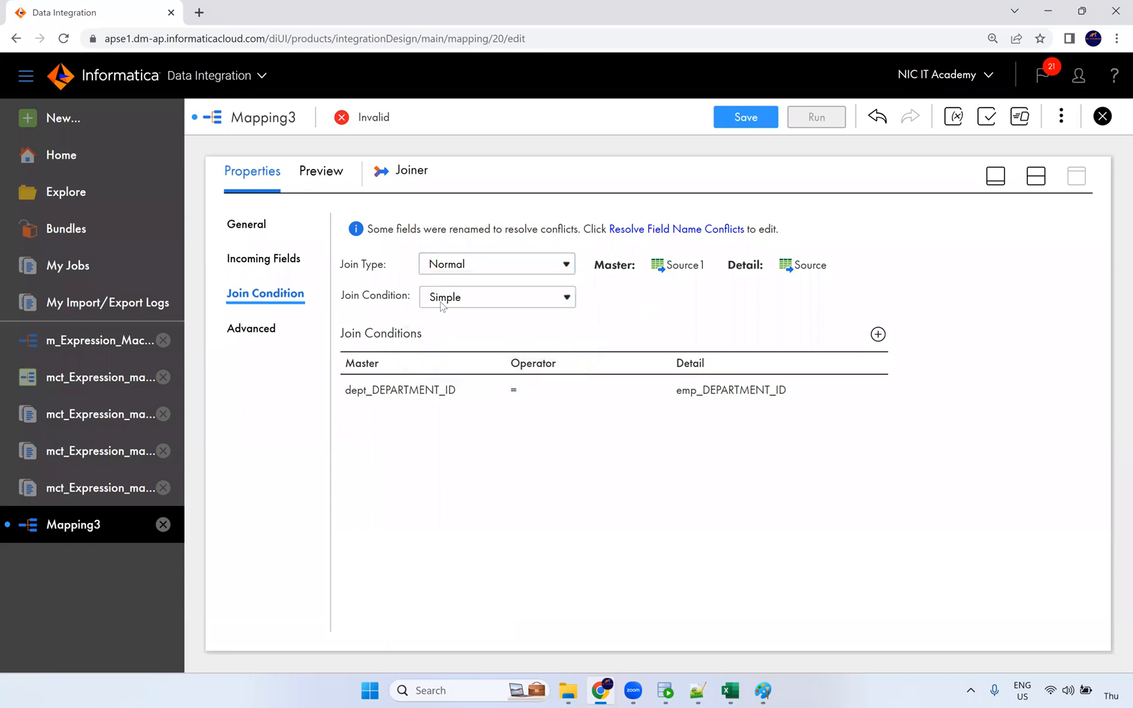
left_click(275, 333)
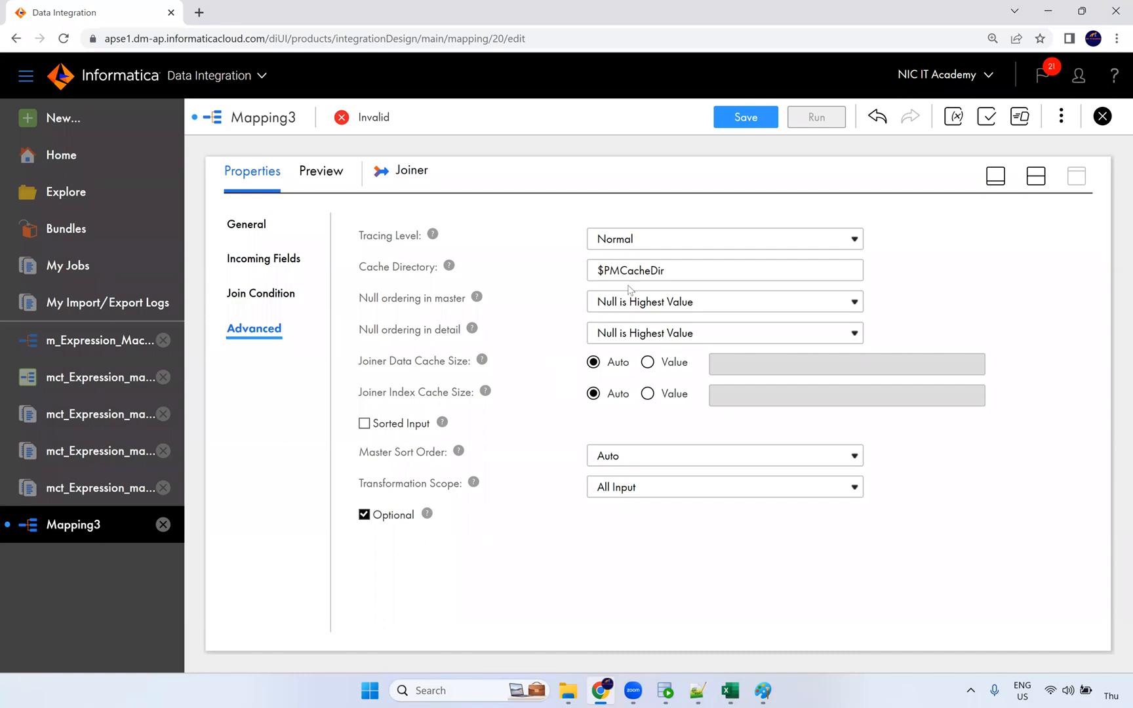
left_click_drag(660, 270, 578, 275)
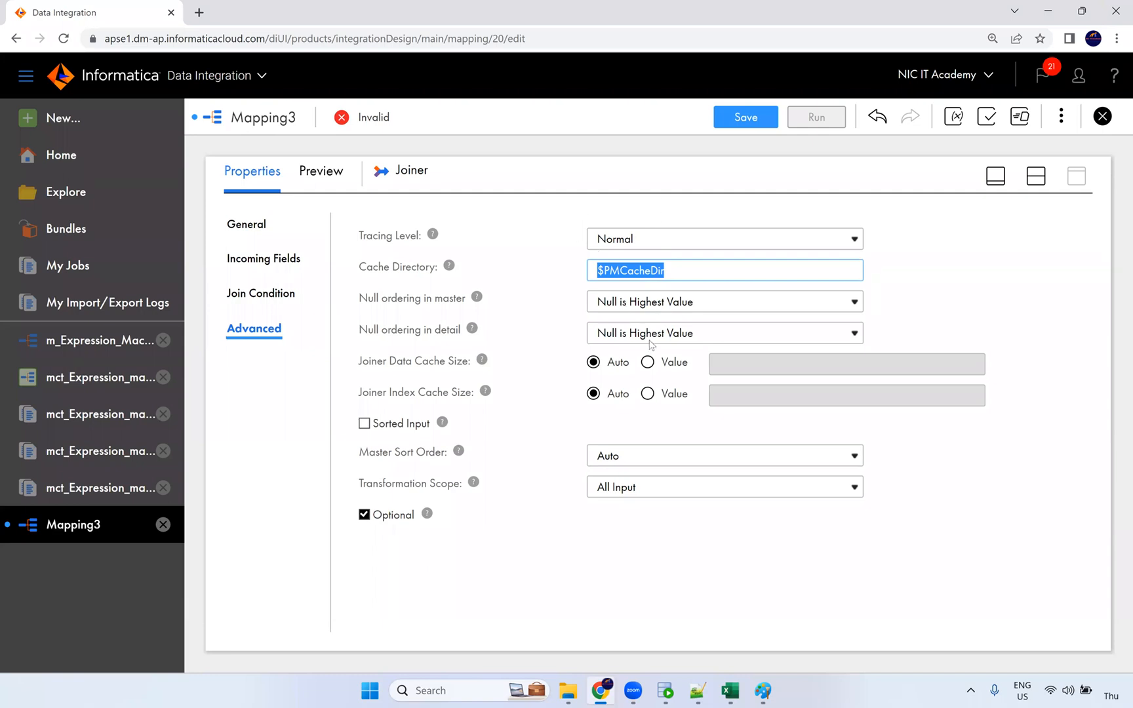
left_click(262, 295)
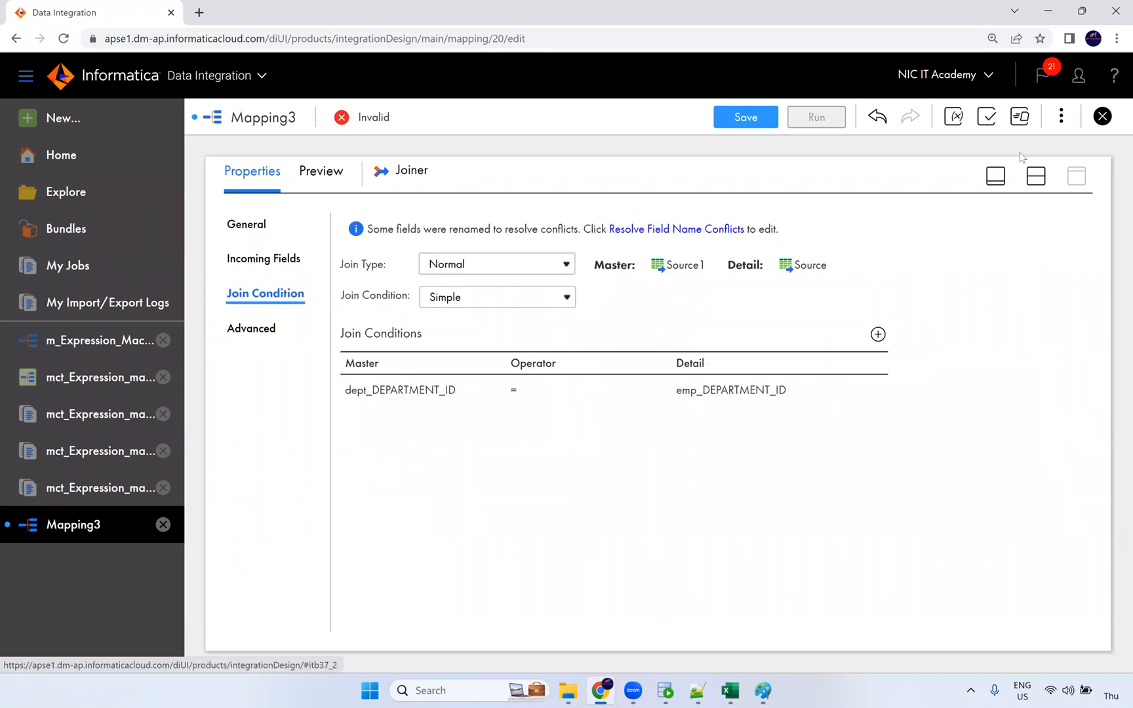
left_click(1040, 180)
Step: Link the Joiner's output to the Target and bring up the Target's properties
left_click_drag(681, 314, 814, 300)
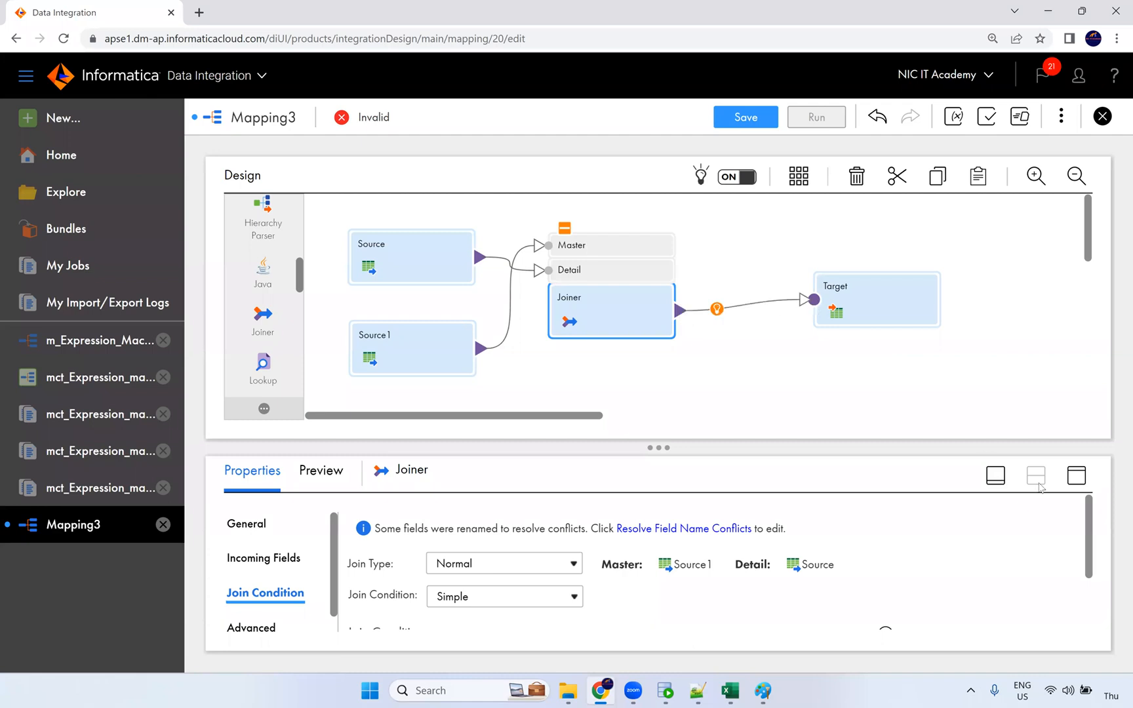
left_click(1077, 476)
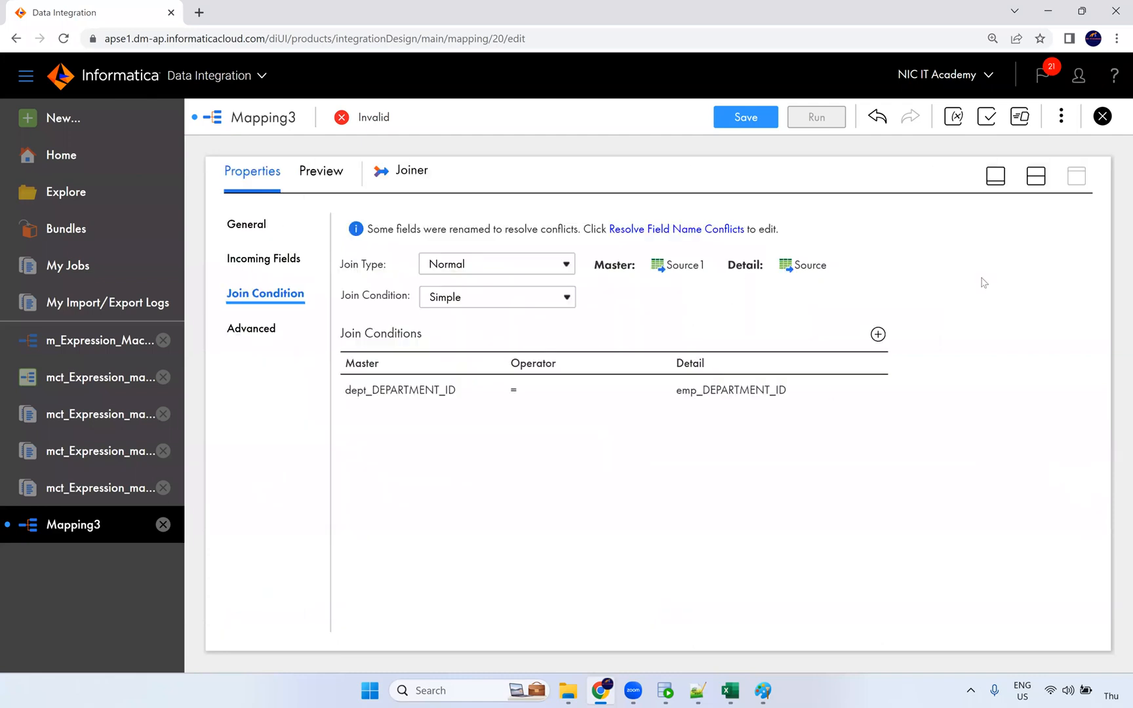
left_click(1037, 176)
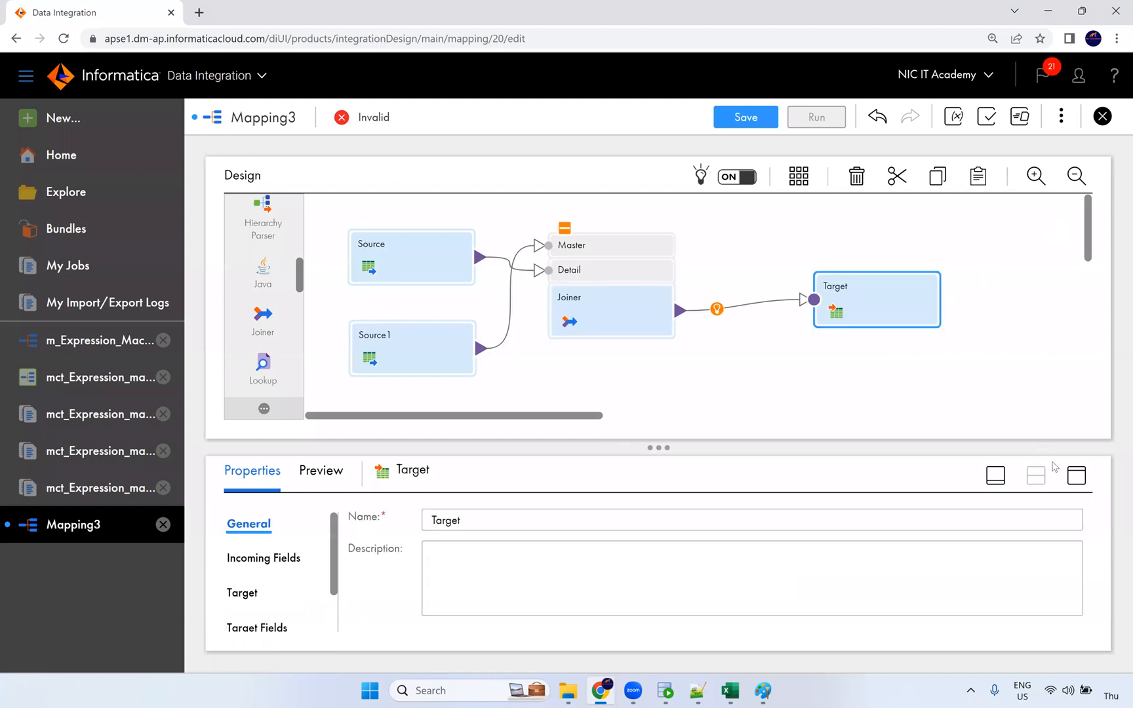
left_click(1076, 475)
Step: Set the Target to write T_EMPLOYEES_DEPT over Oracle_Tgt and toggle truncating the table before load
left_click(274, 296)
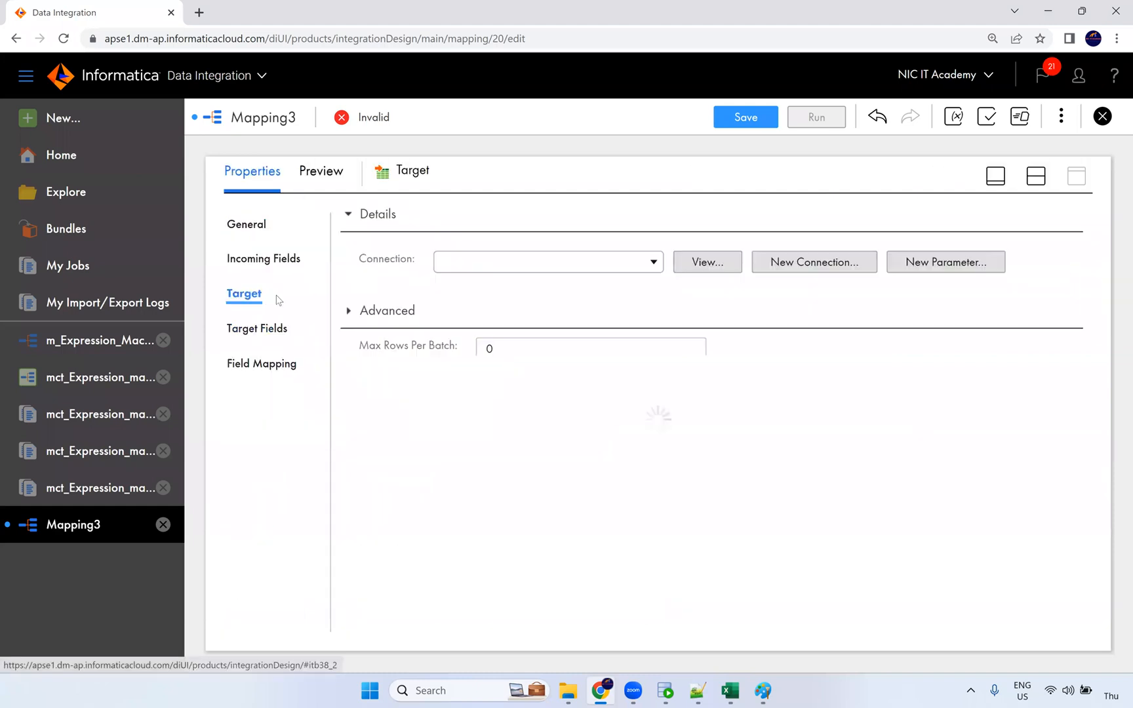
left_click(539, 262)
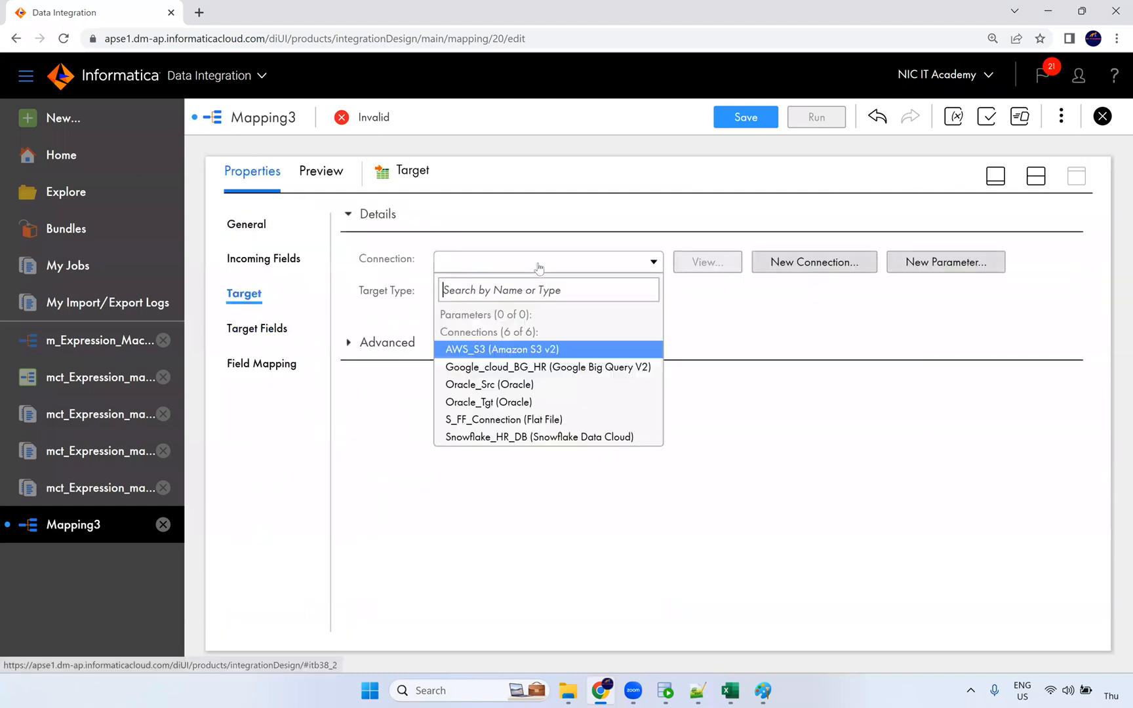
left_click(507, 402)
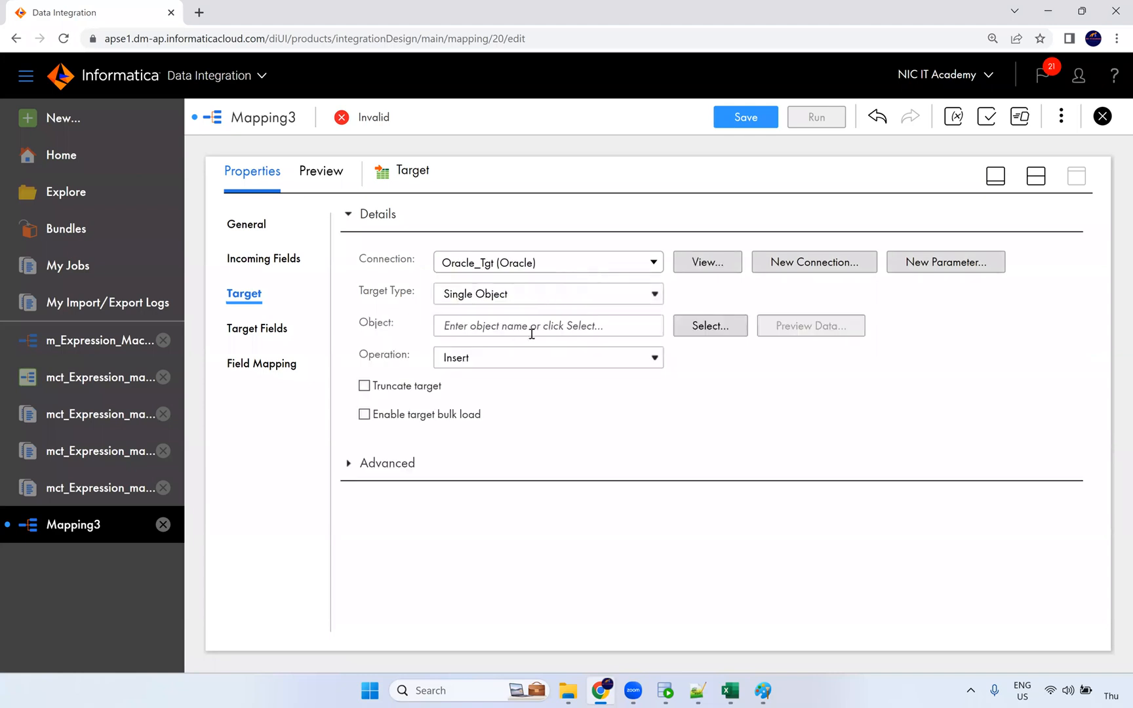
left_click(682, 328)
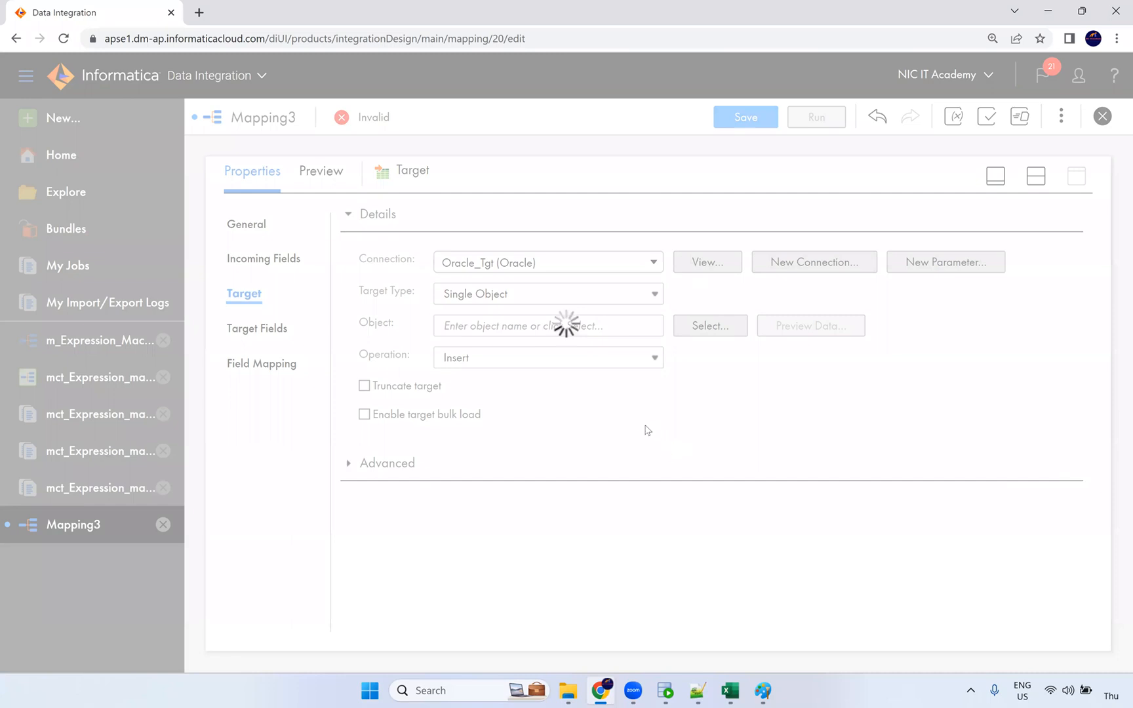
scroll(498, 423, "down", 5)
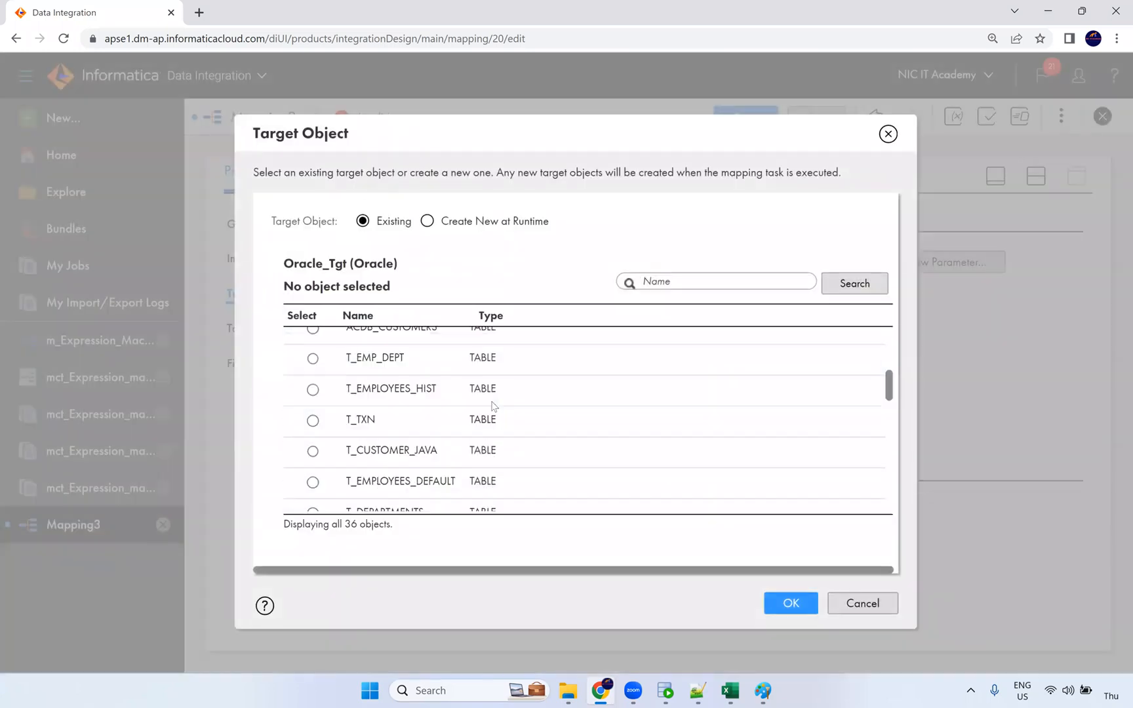
scroll(468, 444, "down", 1)
scroll(469, 431, "down", 3)
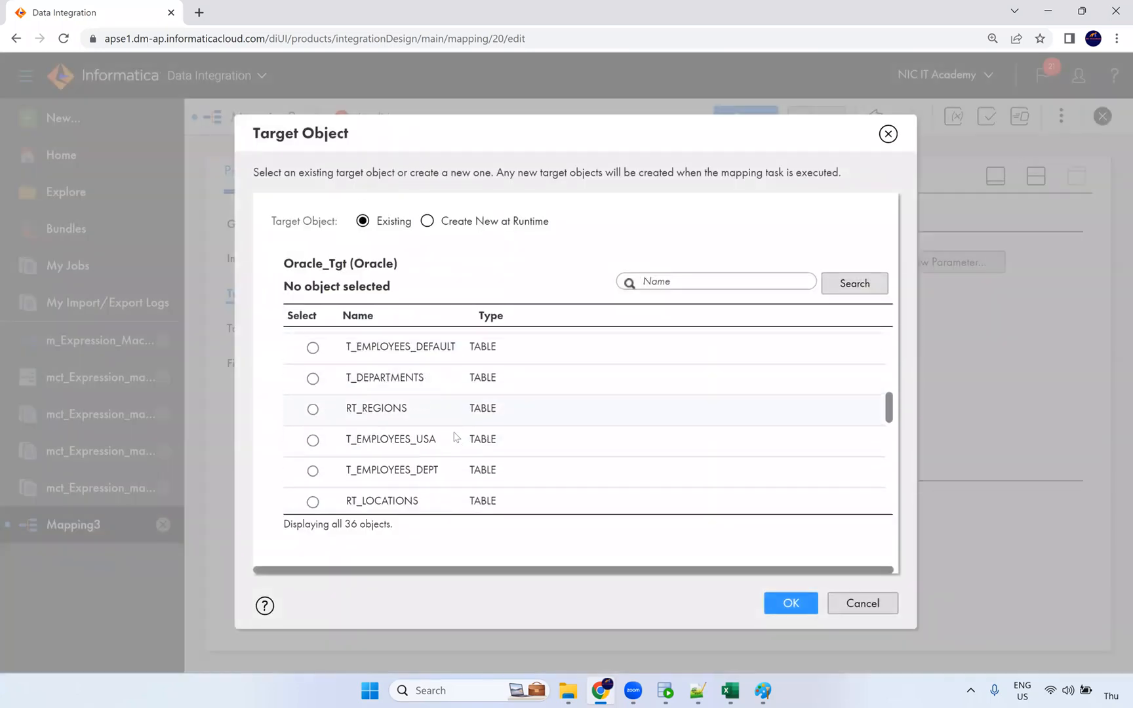
scroll(440, 433, "down", 2)
scroll(438, 455, "down", 1)
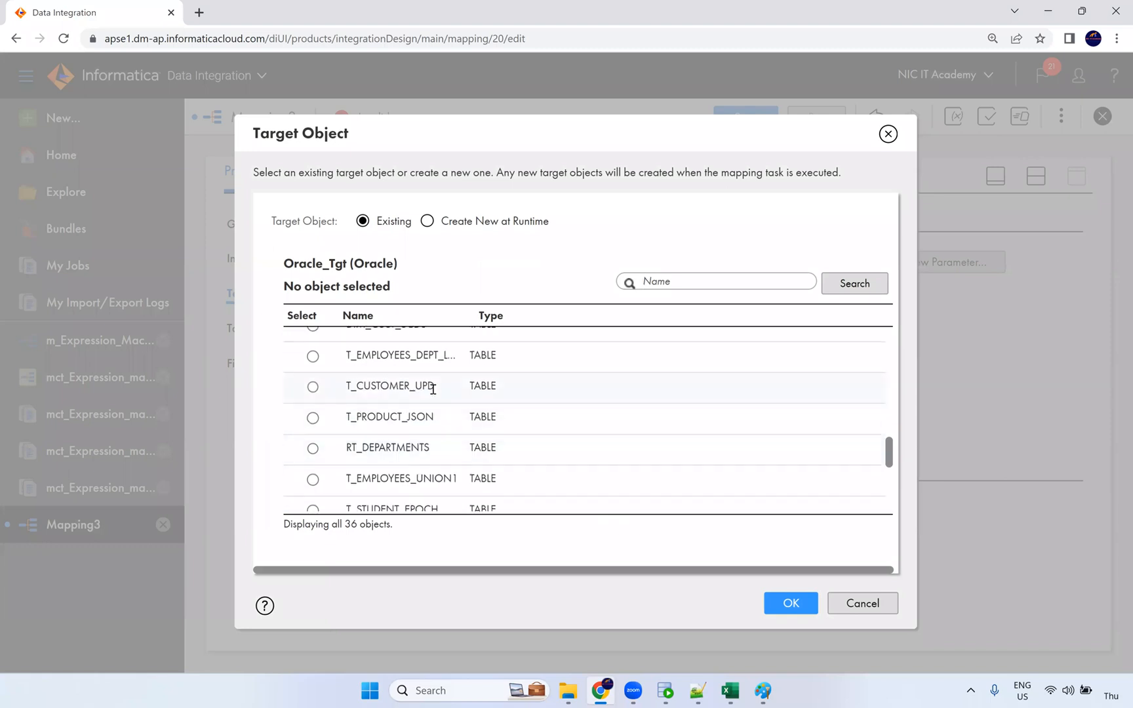
scroll(436, 417, "down", 4)
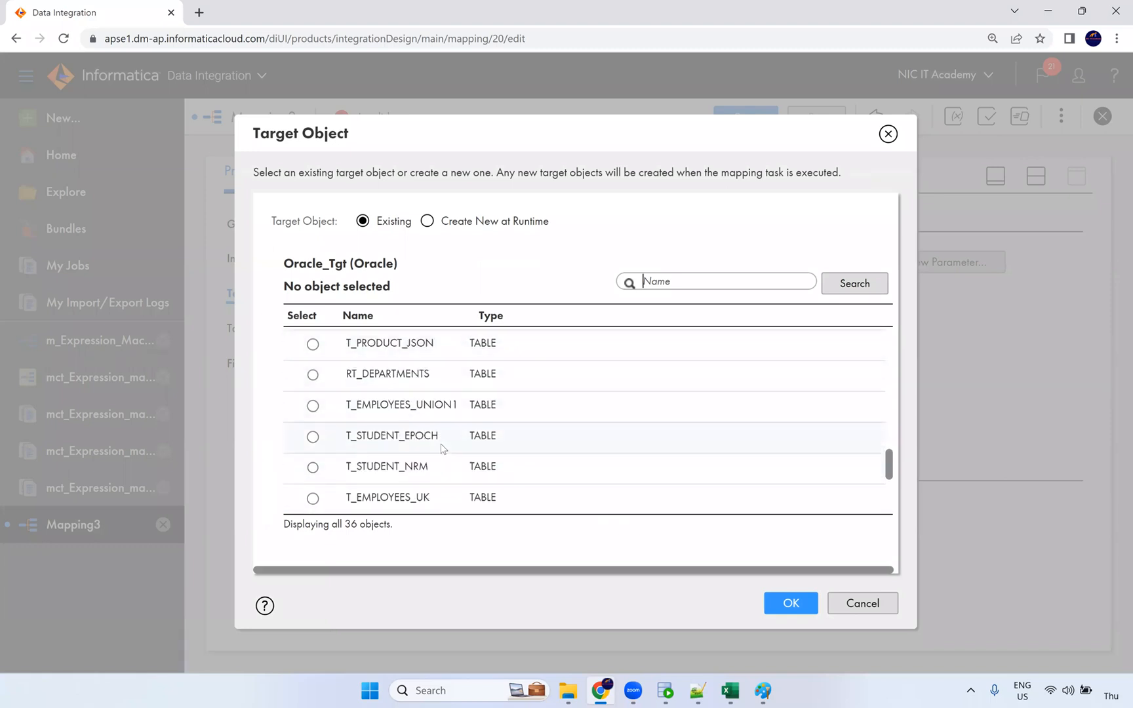
scroll(443, 457, "up", 4)
scroll(440, 455, "up", 1)
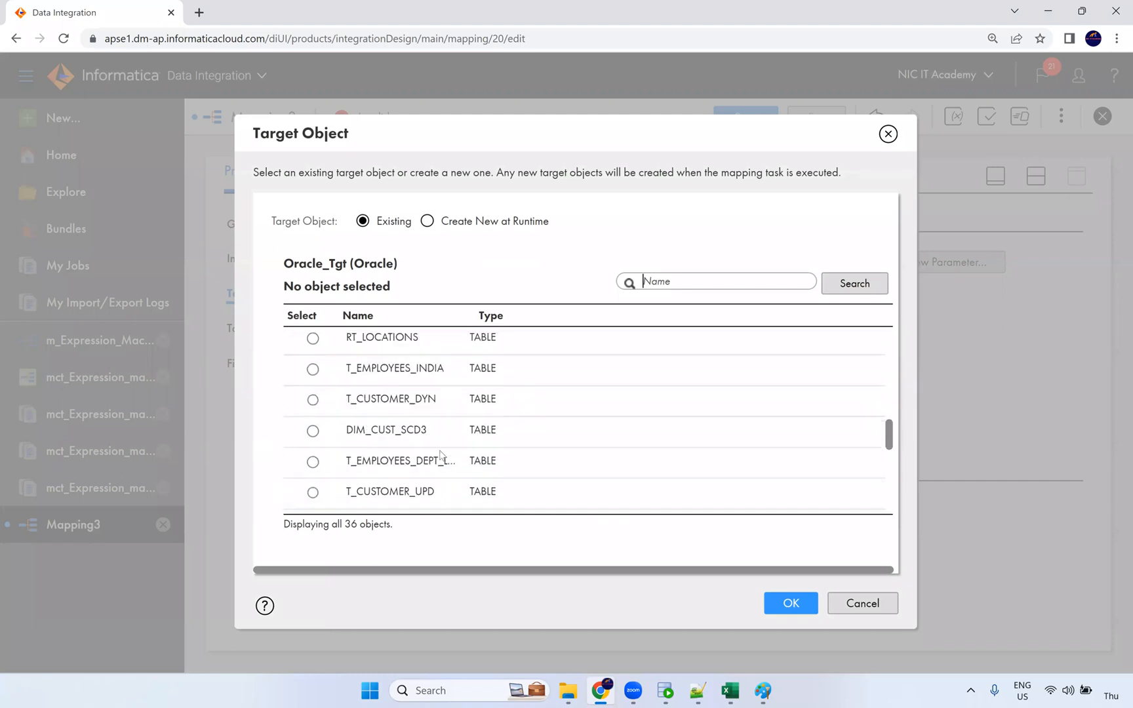
scroll(439, 428, "up", 2)
left_click(439, 454)
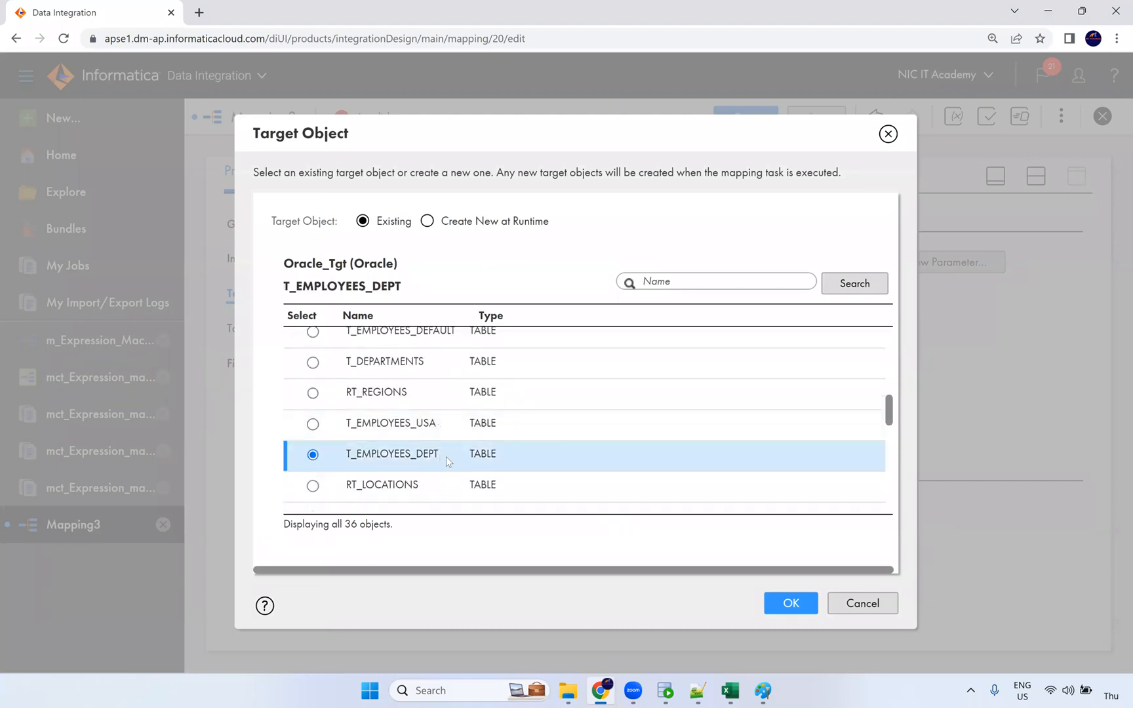
left_click(811, 608)
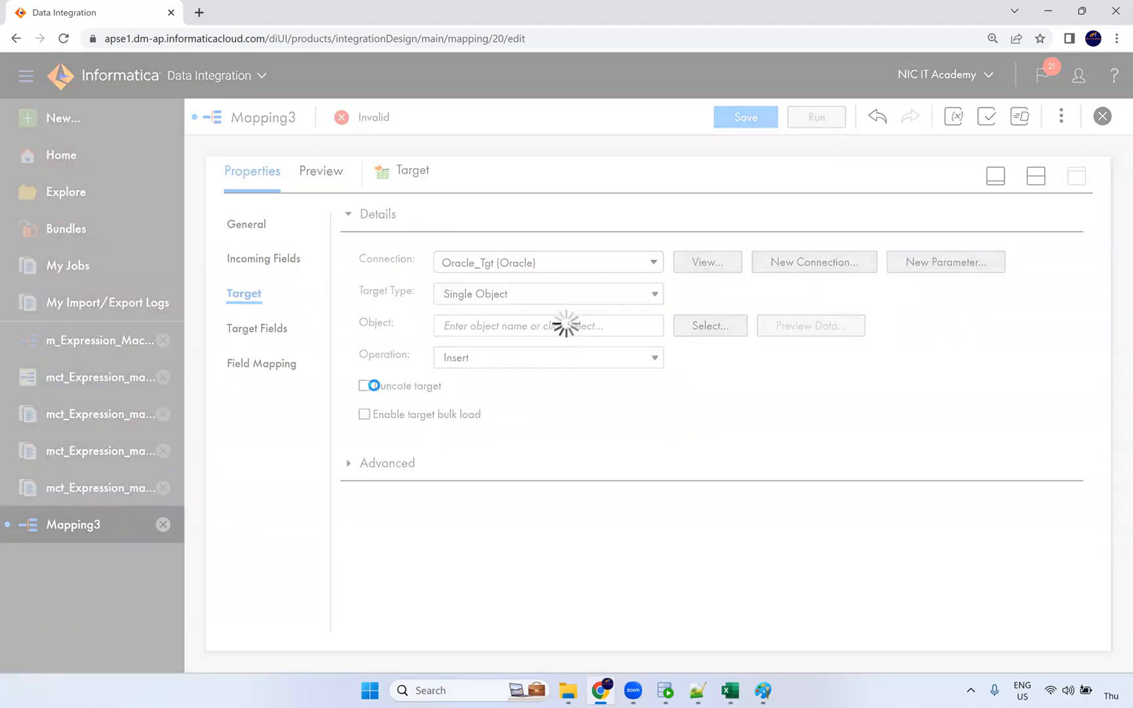
left_click(365, 386)
Step: Auto-map the target's 13 fields from the Joiner output with Smart Map
left_click(274, 363)
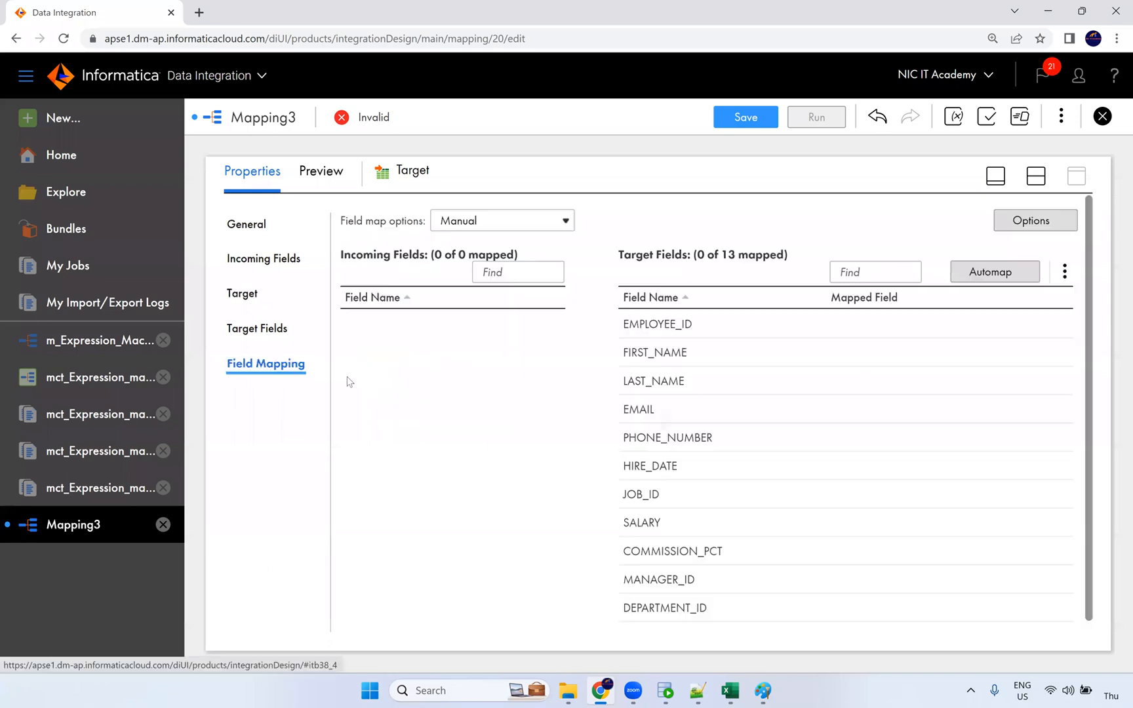
left_click(995, 273)
left_click(914, 334)
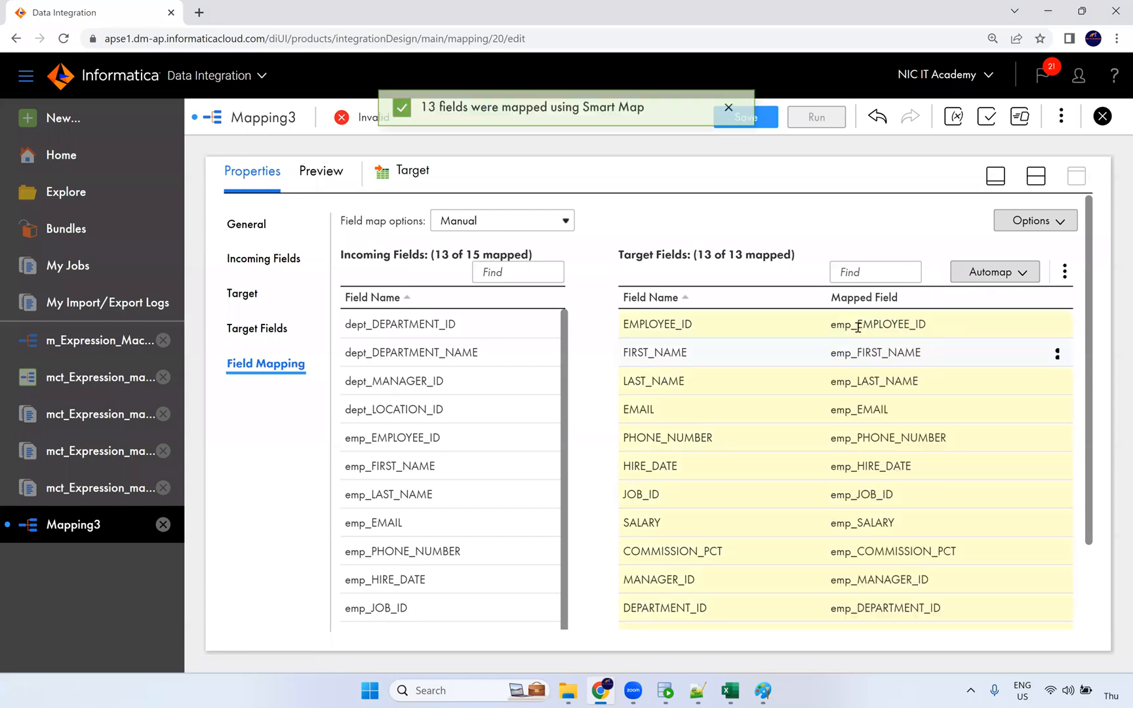
scroll(858, 462, "down", 2)
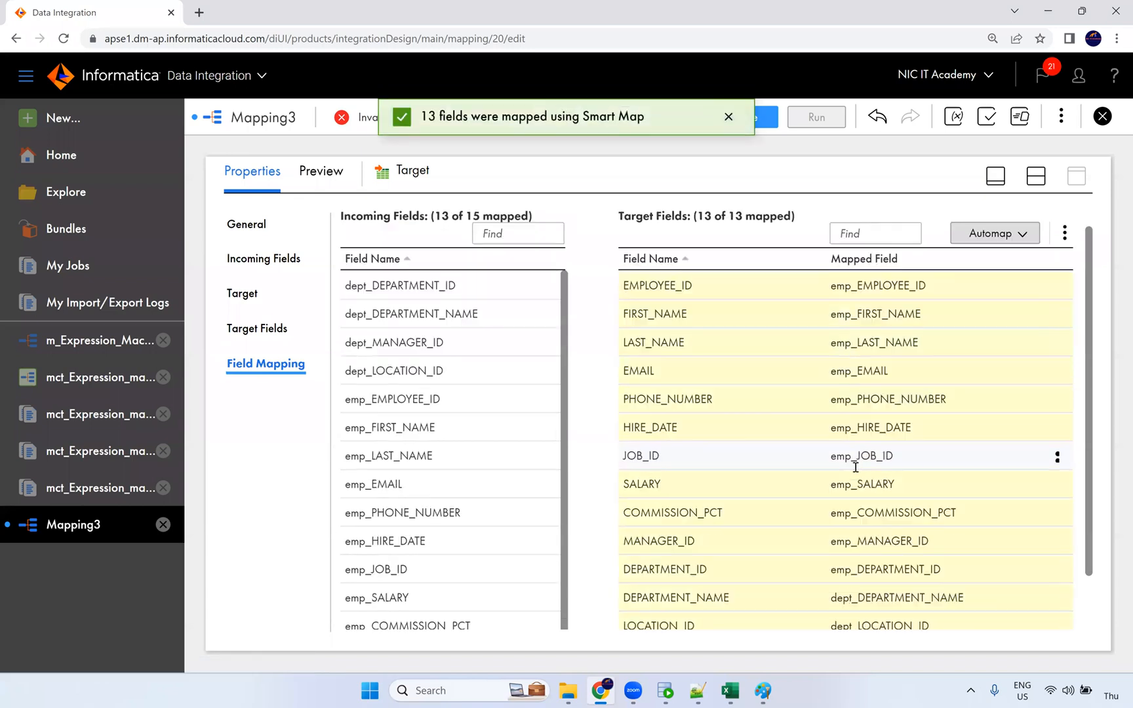
scroll(853, 511, "down", 1)
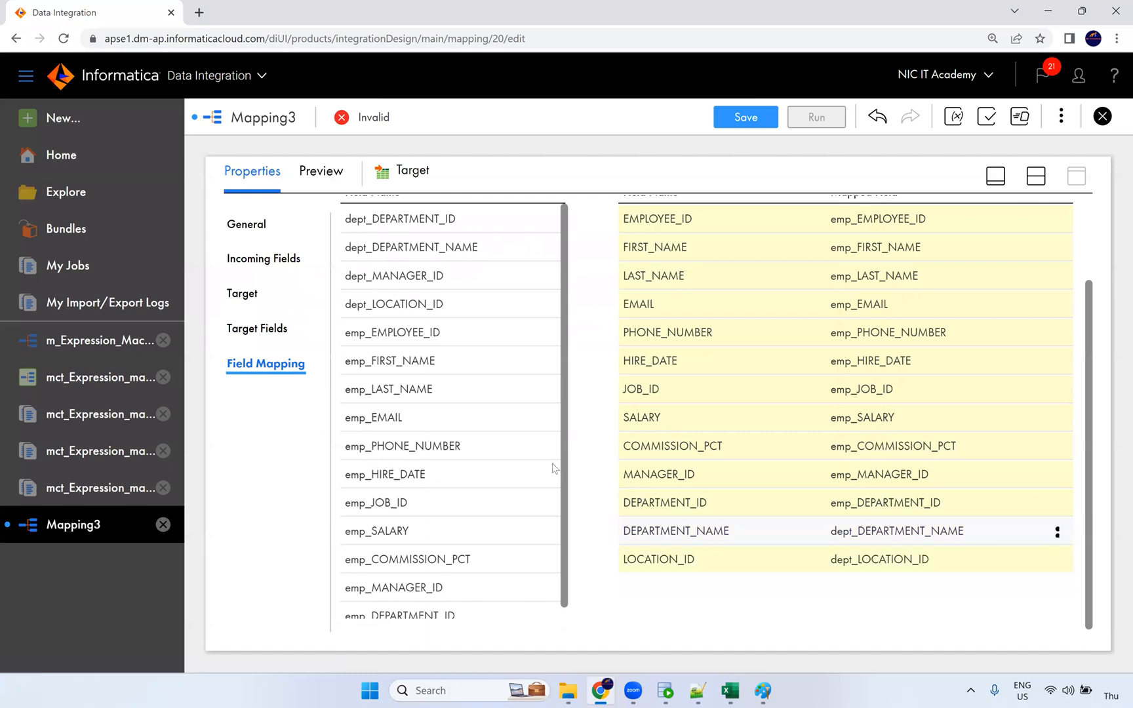
scroll(440, 462, "down", 1)
scroll(442, 452, "up", 1)
scroll(441, 448, "up", 2)
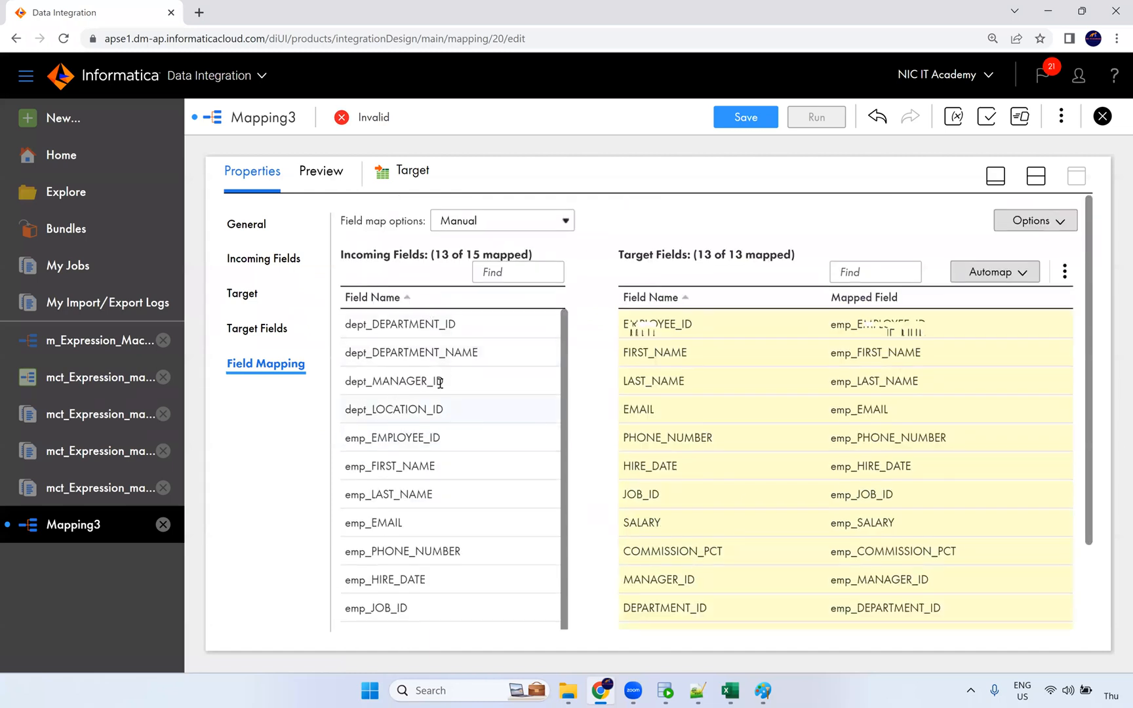
Step: Check the dept_DEPARTMENT_ID and dept_LOCATION_ID mappings and save as m_Joiner_Transformation
left_click(448, 335)
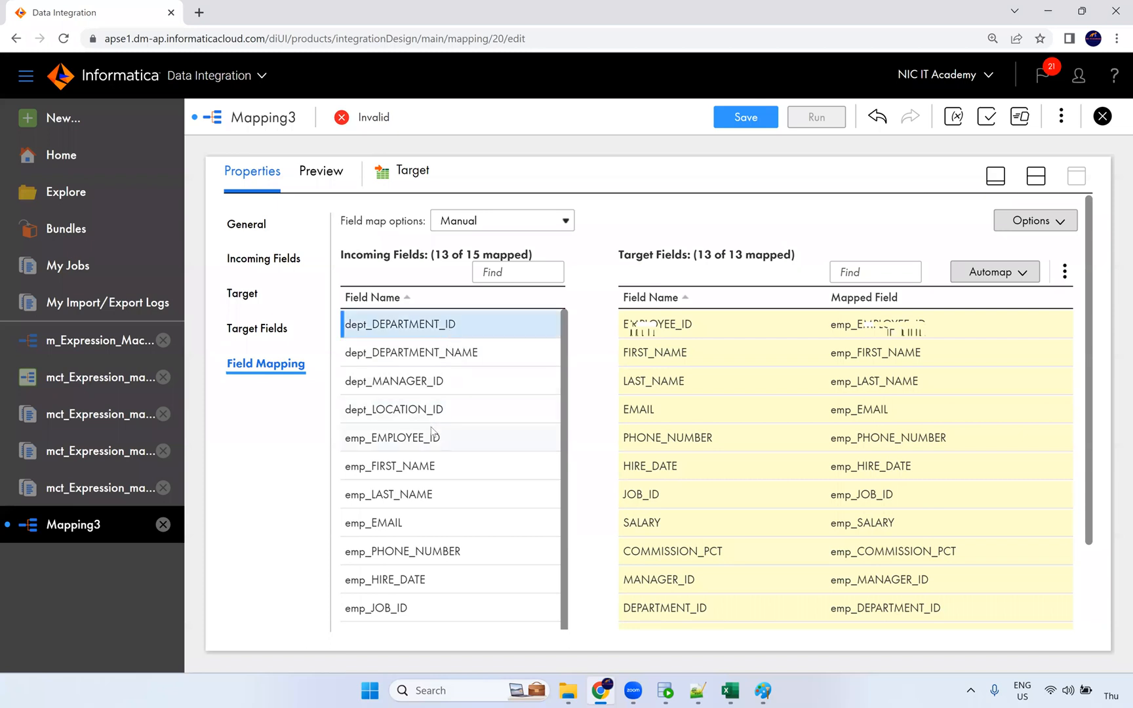
left_click(440, 412)
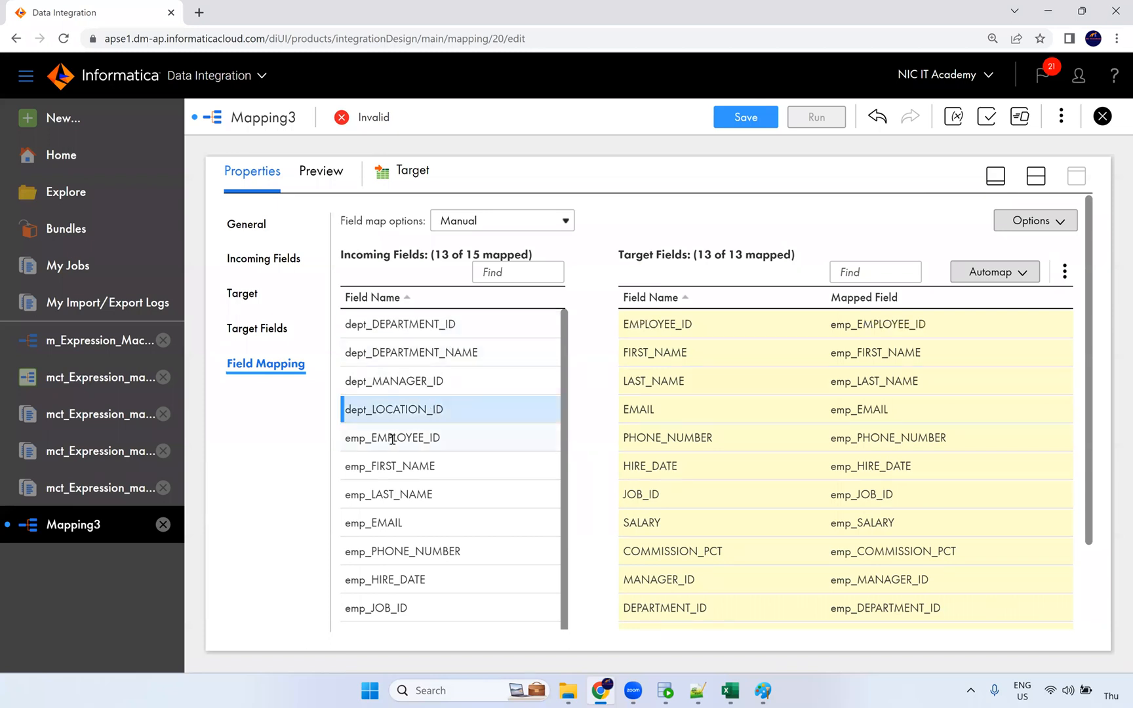
scroll(392, 439, "down", 3)
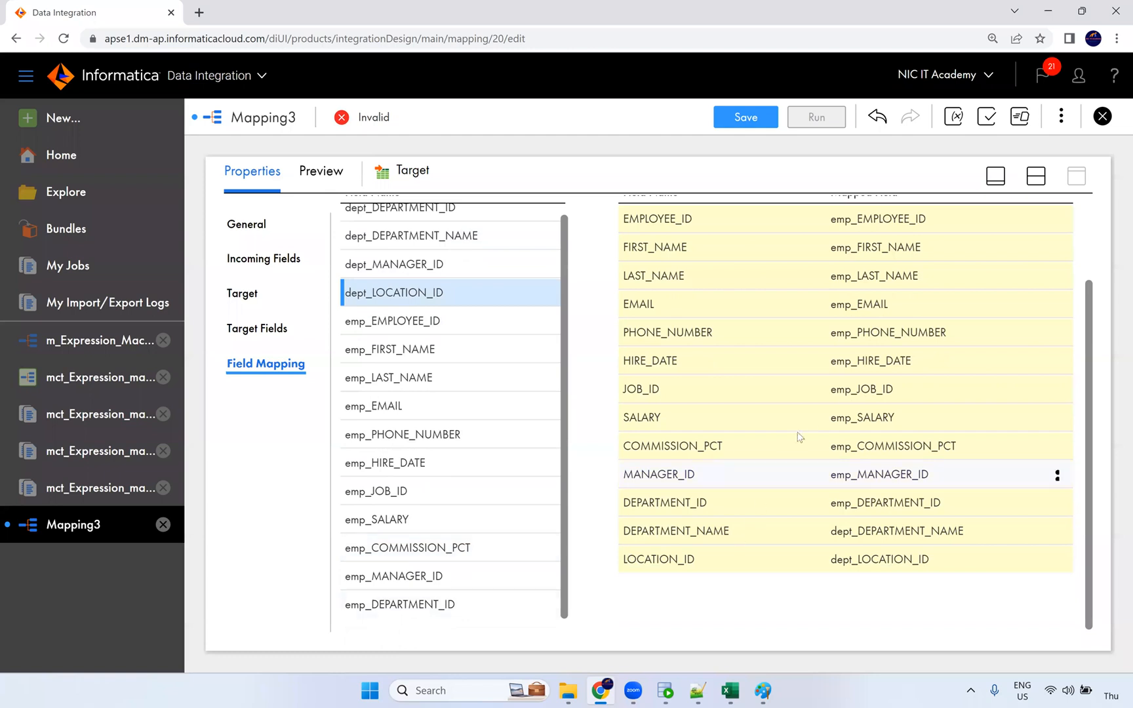
scroll(799, 437, "up", 2)
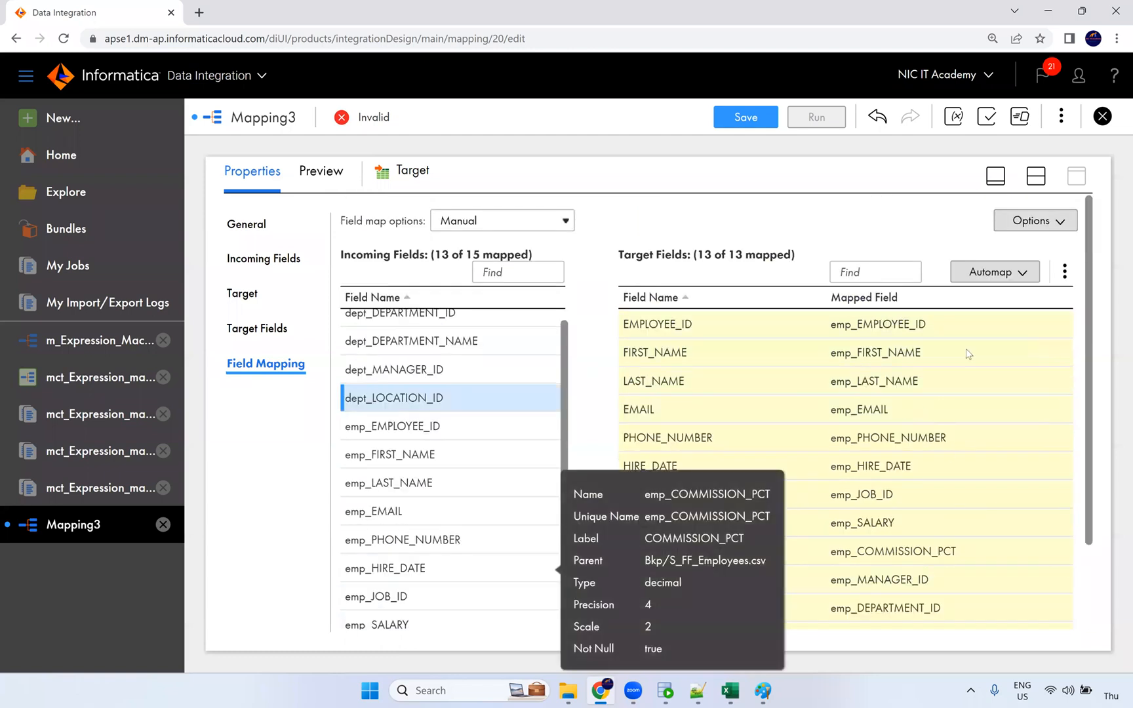
left_click(754, 124)
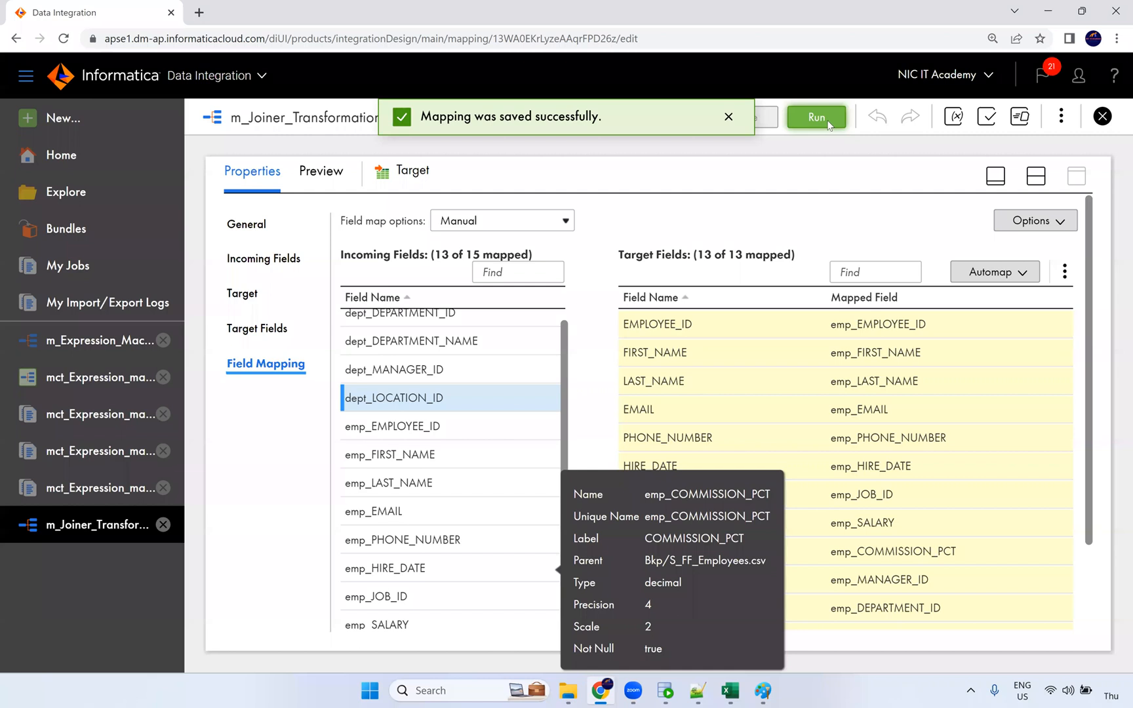
Step: Run m_Joiner_Transformation and refresh My Jobs until the run shows Success
left_click(827, 120)
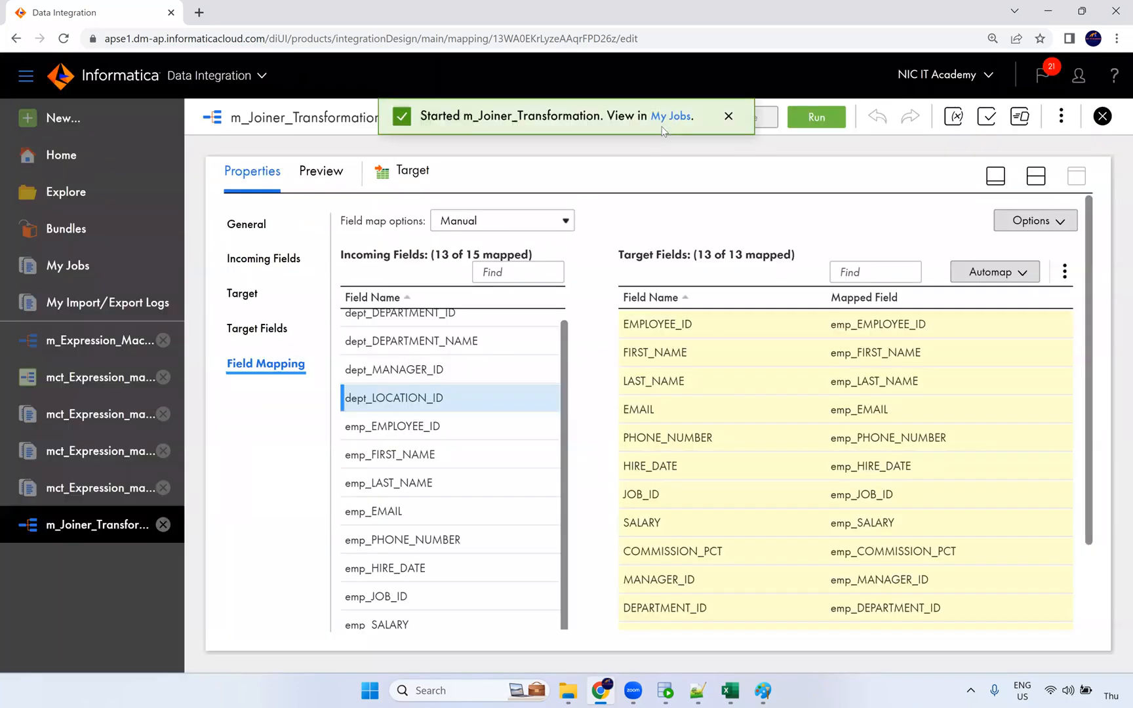
left_click(679, 123)
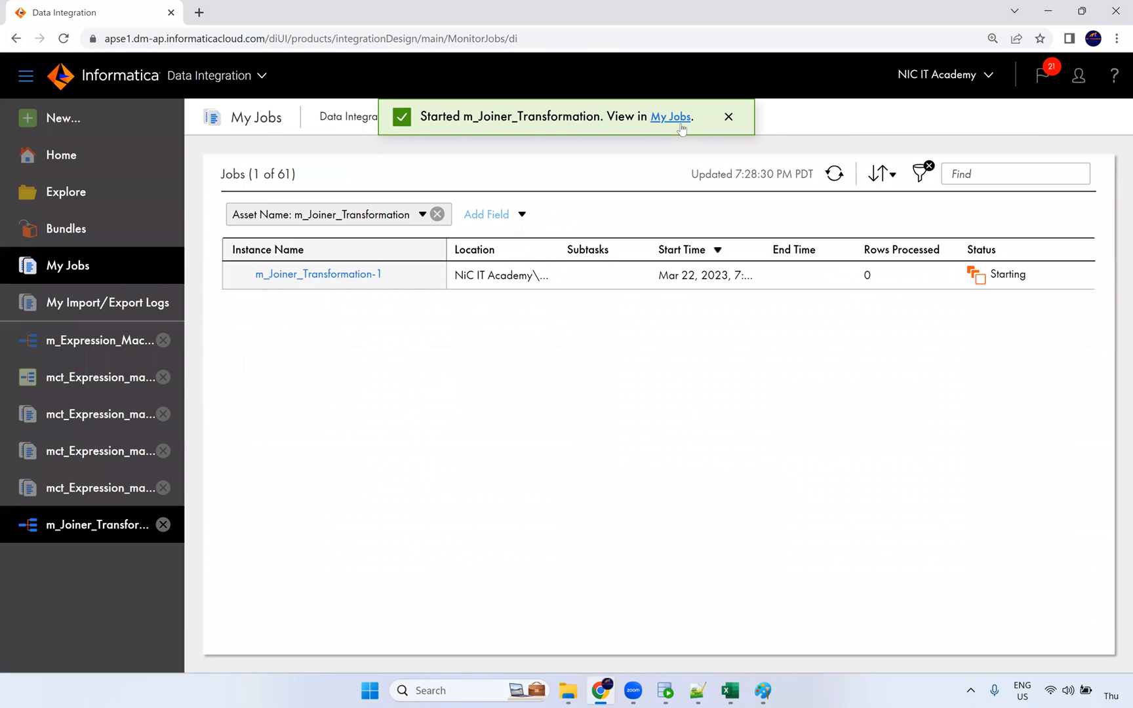
left_click(835, 174)
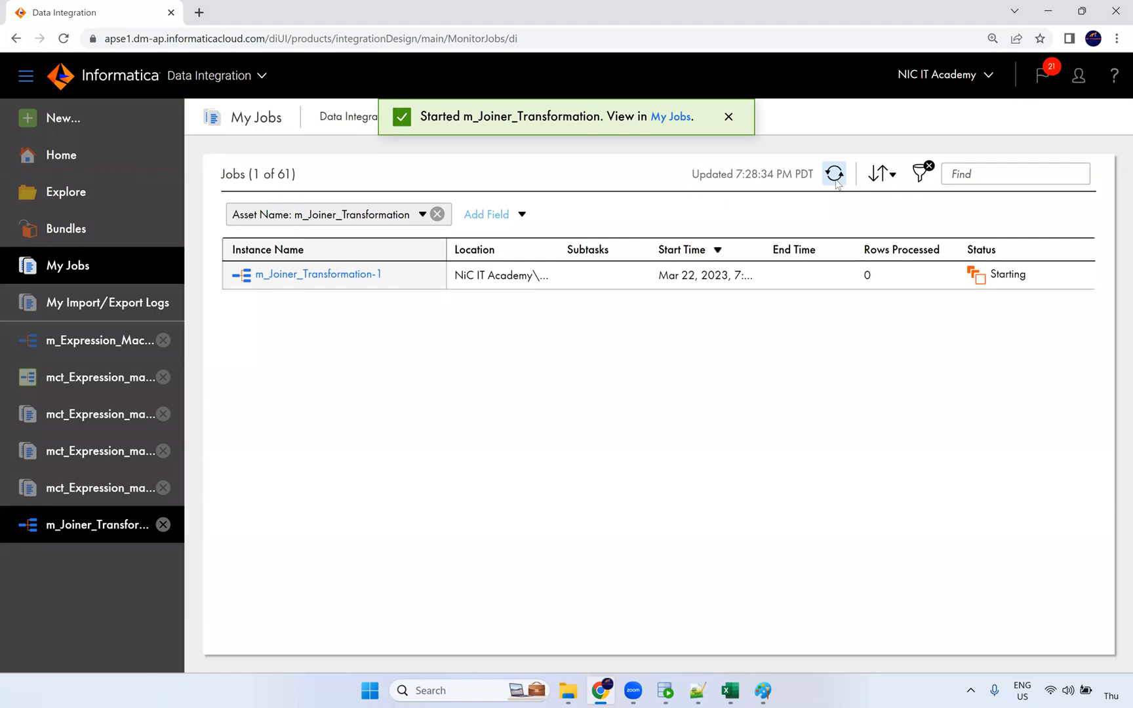
left_click(836, 182)
left_click(837, 182)
left_click(837, 181)
left_click(837, 182)
left_click(839, 181)
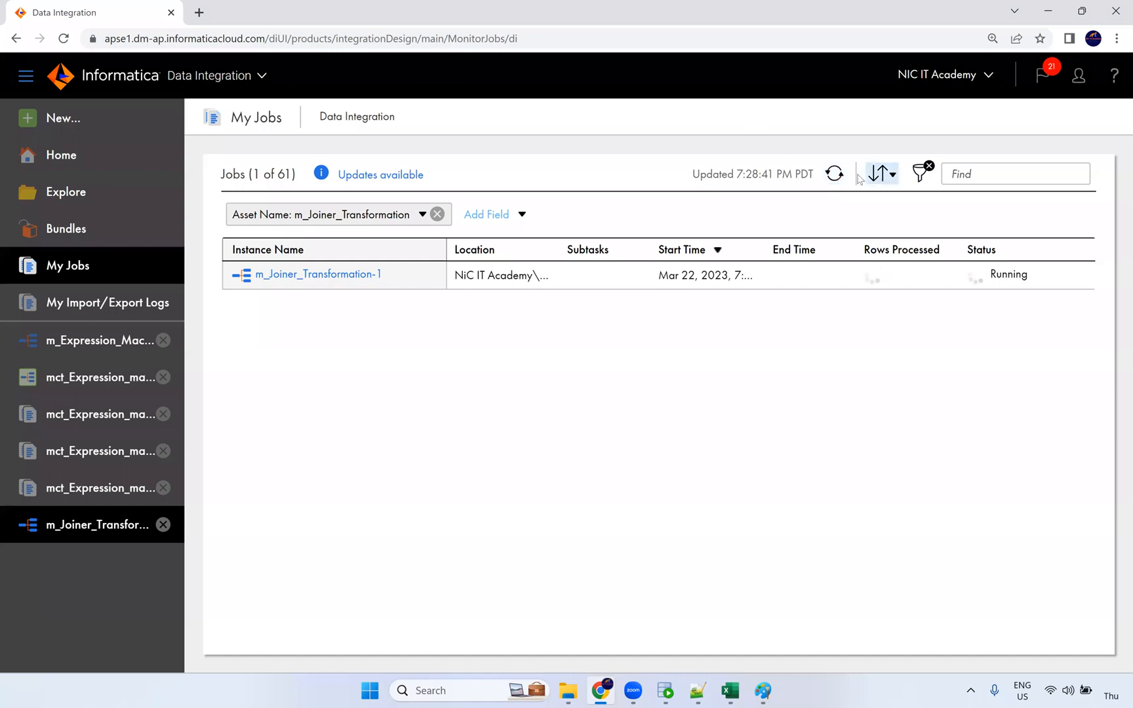
left_click(837, 175)
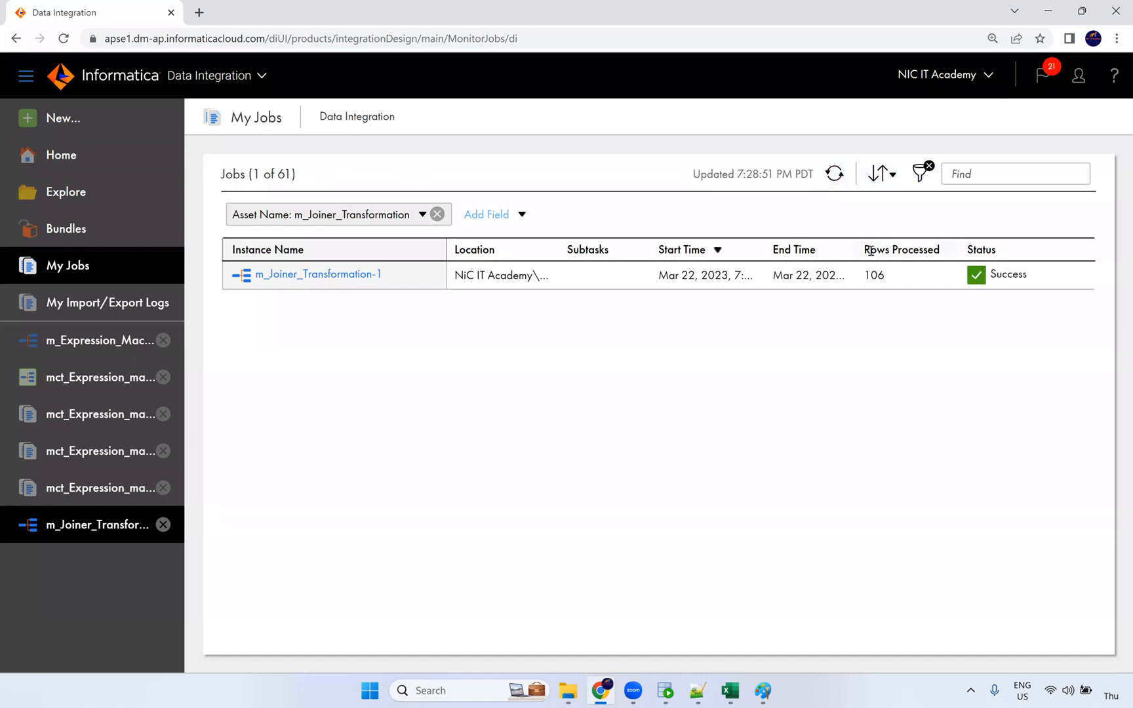
Step: Review the job details: 107 and 27 source rows, 106 rows loaded to the target
left_click_drag(886, 275, 844, 278)
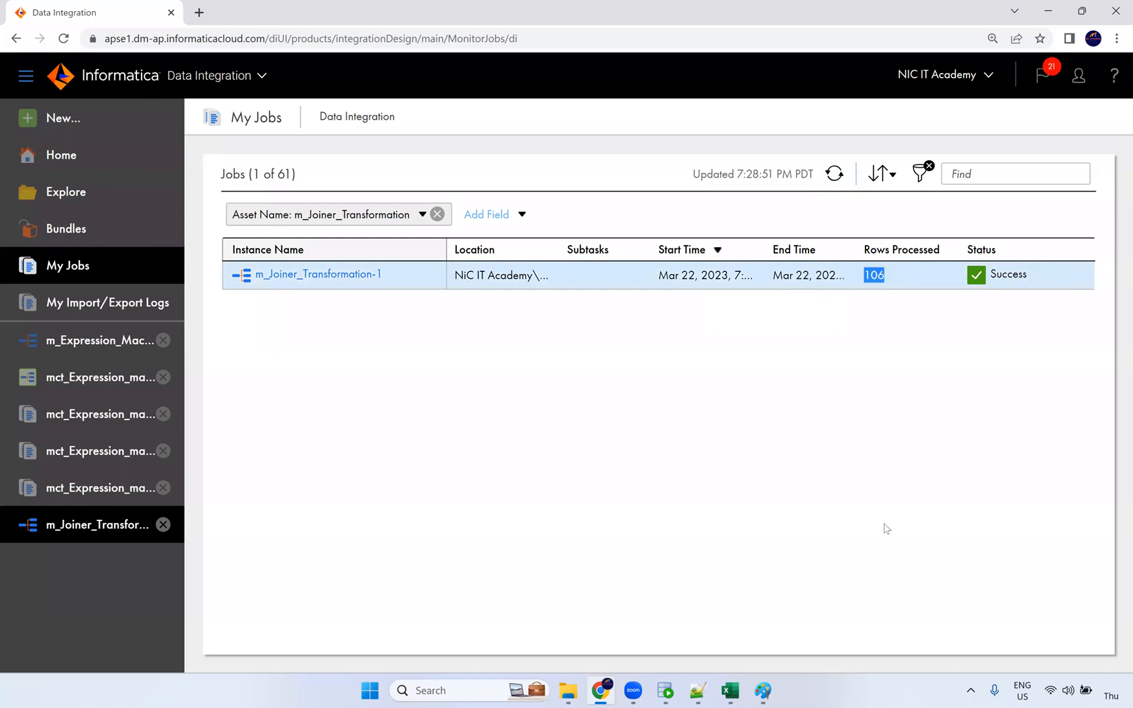
left_click(376, 278)
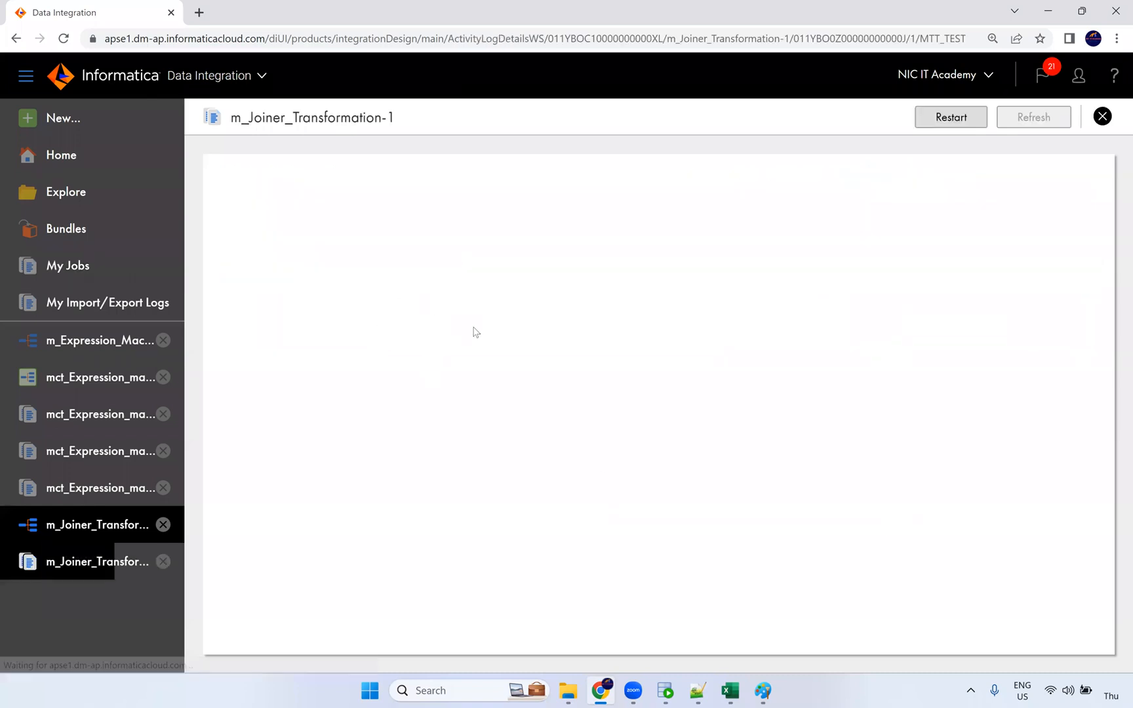
double_click(504, 514)
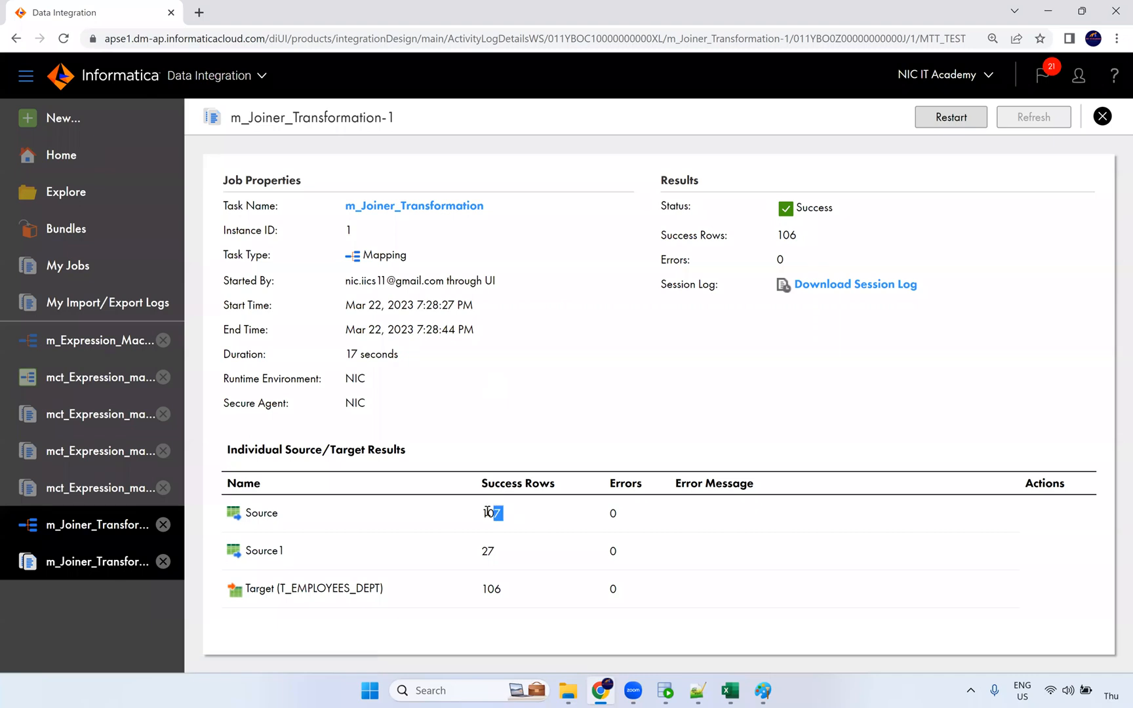
double_click(490, 550)
left_click_drag(505, 590, 476, 594)
Step: In Oracle SQL Developer, run select * from t_employees_dept
left_click(664, 690)
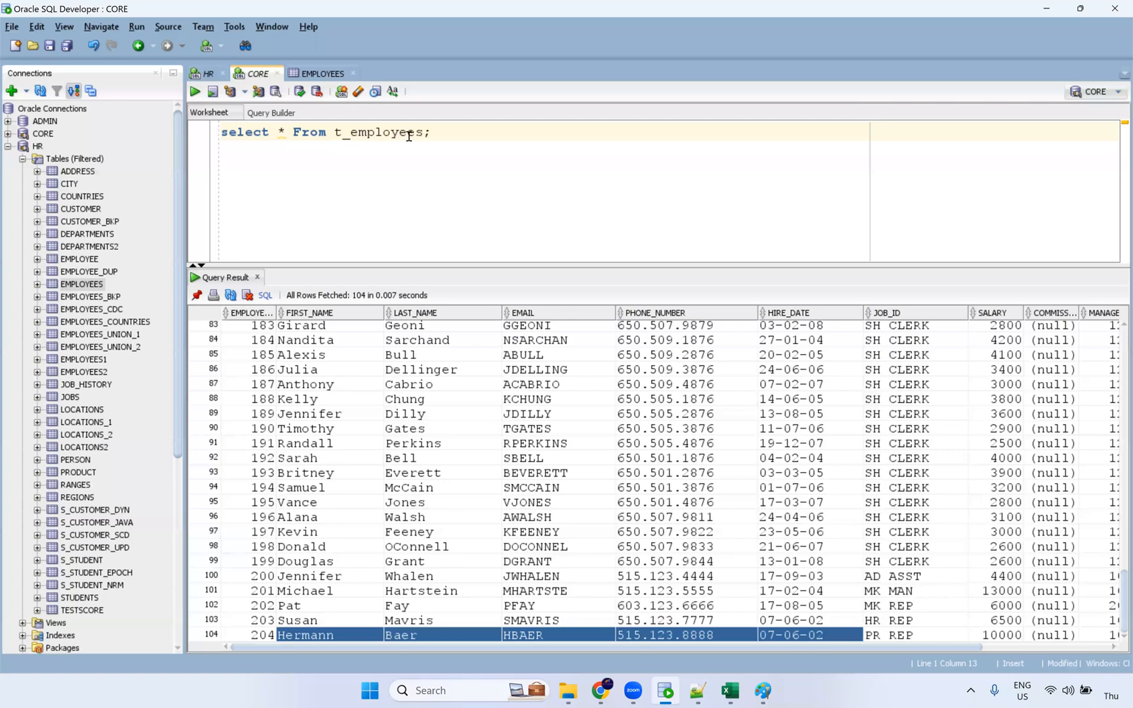
type("_dept")
key("ctrl+Return")
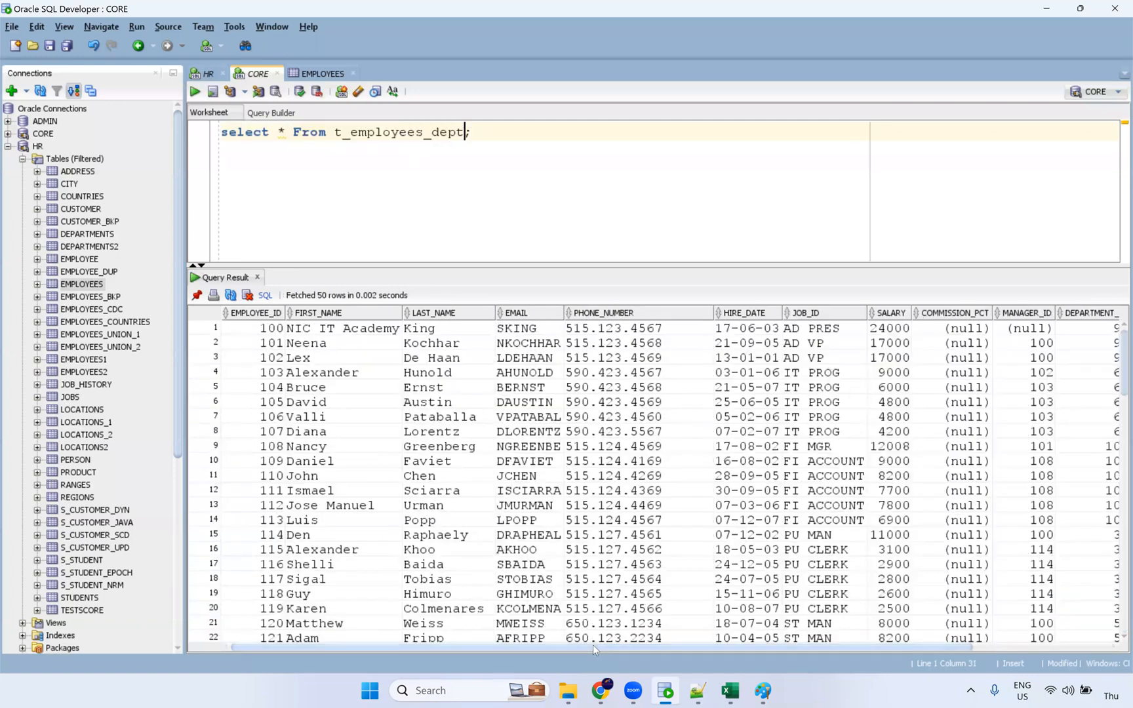
Step: Inspect the 106 joined rows, checking DEPARTMENT_NAME values such as Shipping and LOCATION_ID
left_click_drag(593, 646, 942, 649)
left_click_drag(1017, 363, 1028, 578)
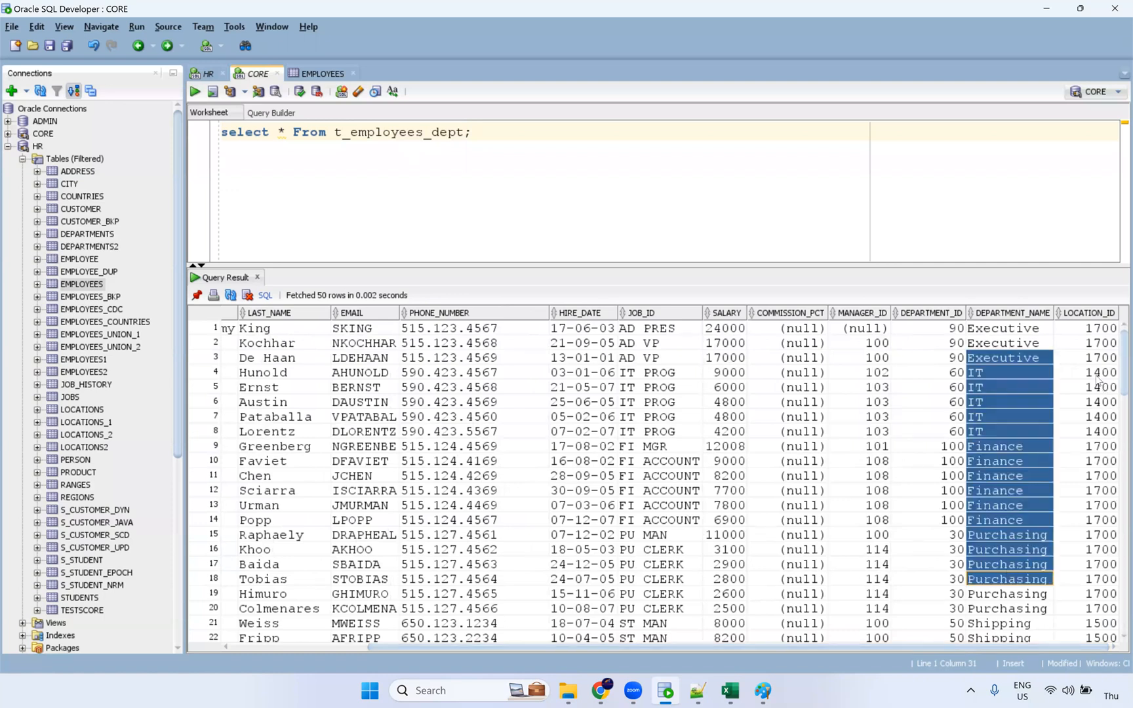
left_click_drag(1095, 375, 1069, 618)
scroll(990, 468, "down", 3)
scroll(990, 470, "down", 7)
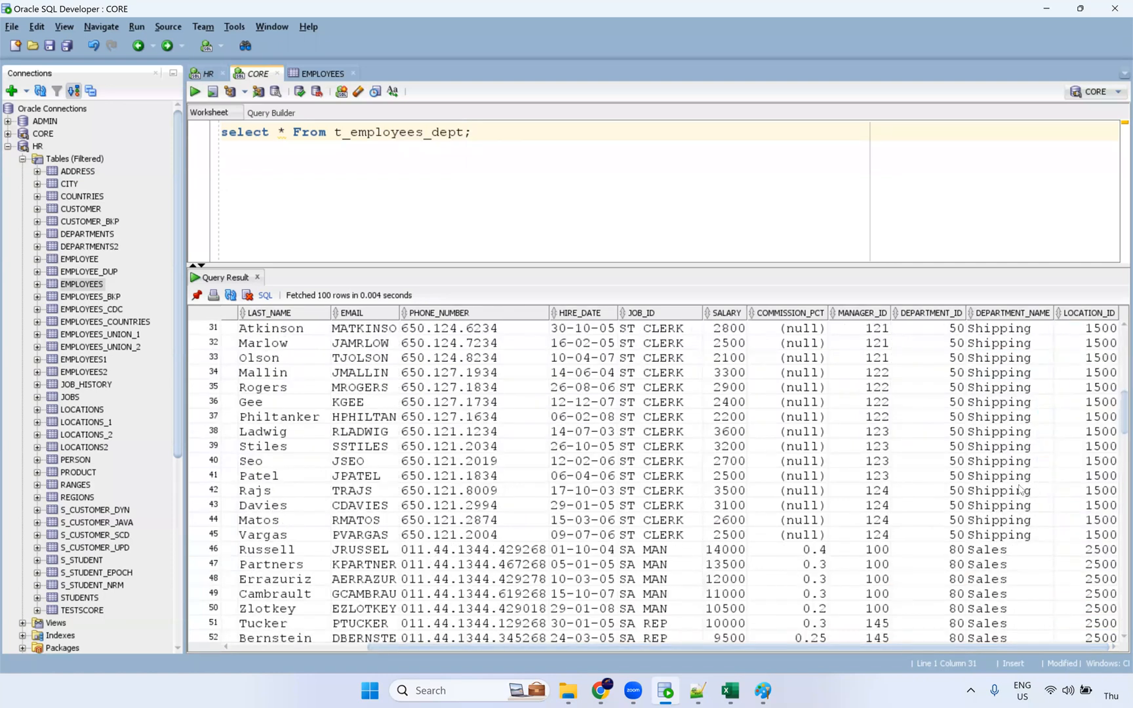
scroll(995, 488, "down", 10)
scroll(995, 488, "up", 16)
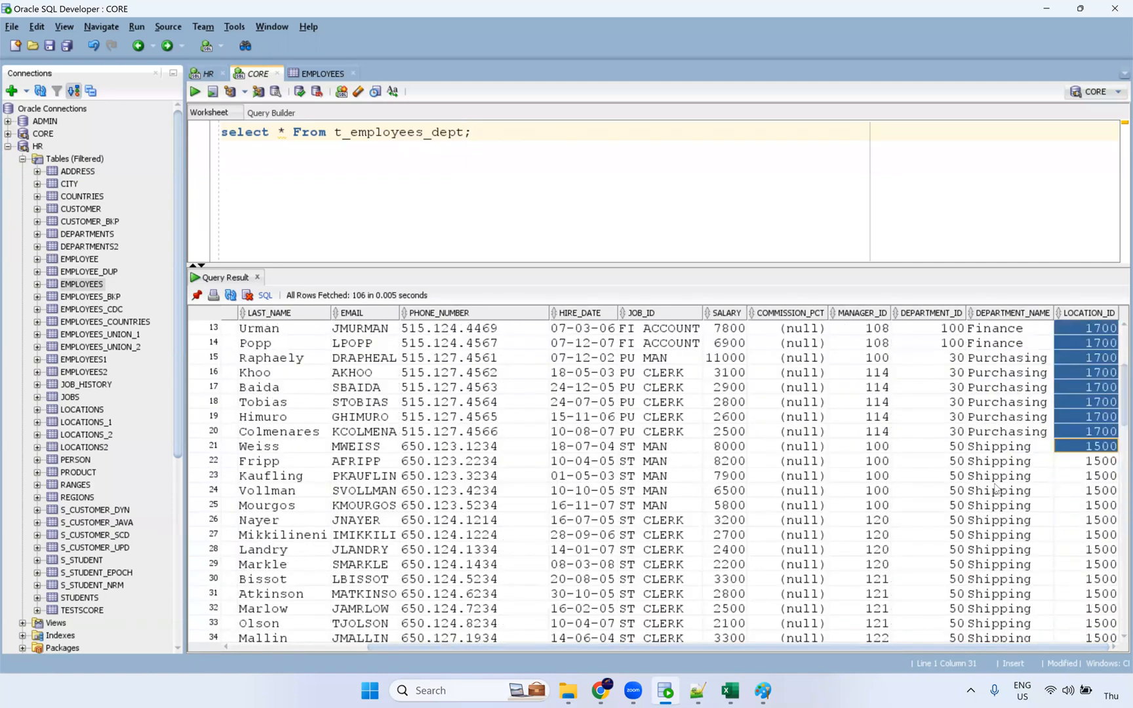
left_click(1008, 464)
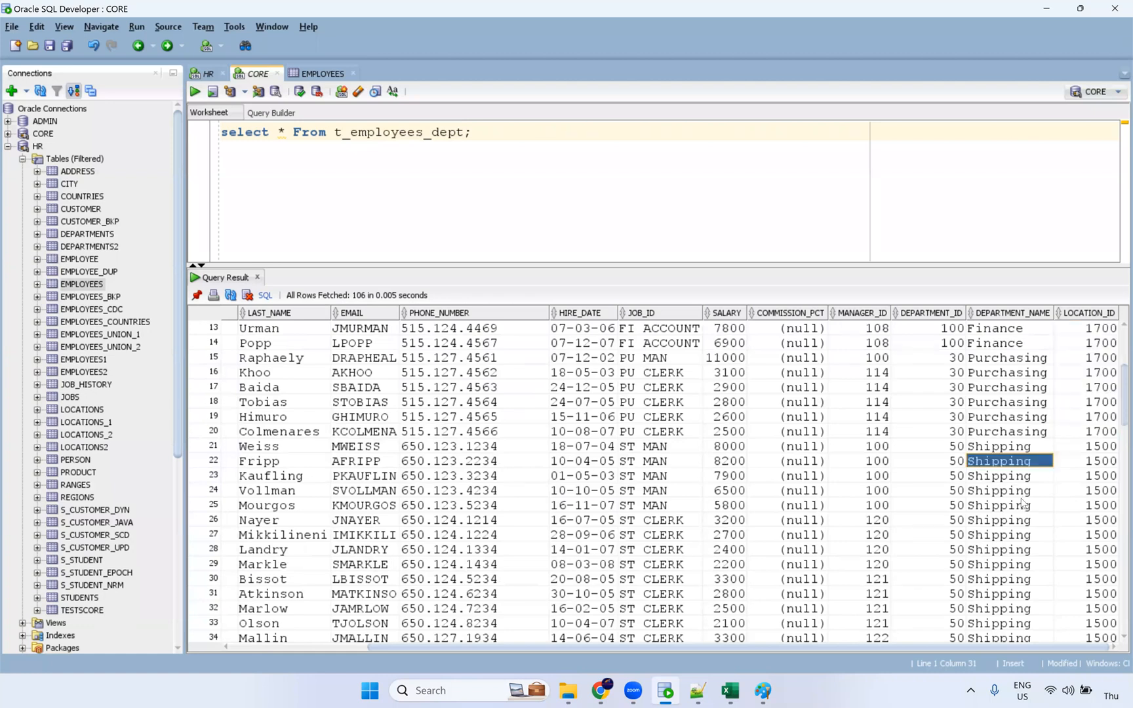
scroll(1035, 435, "down", 11)
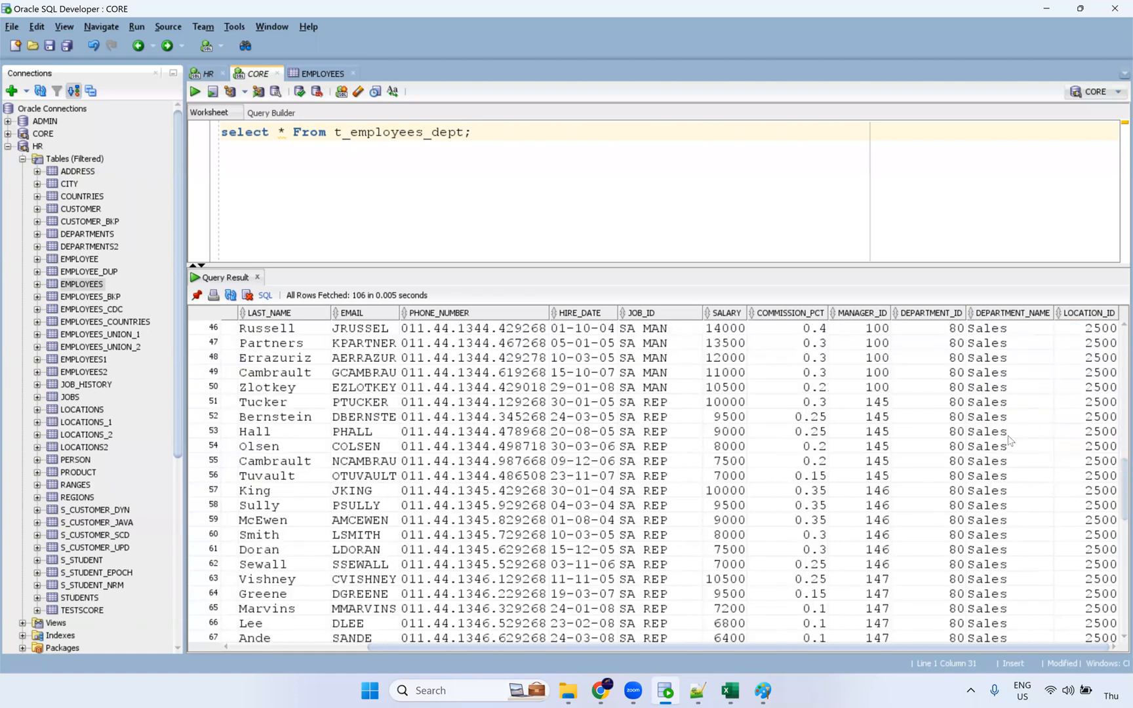
scroll(1007, 395, "up", 6)
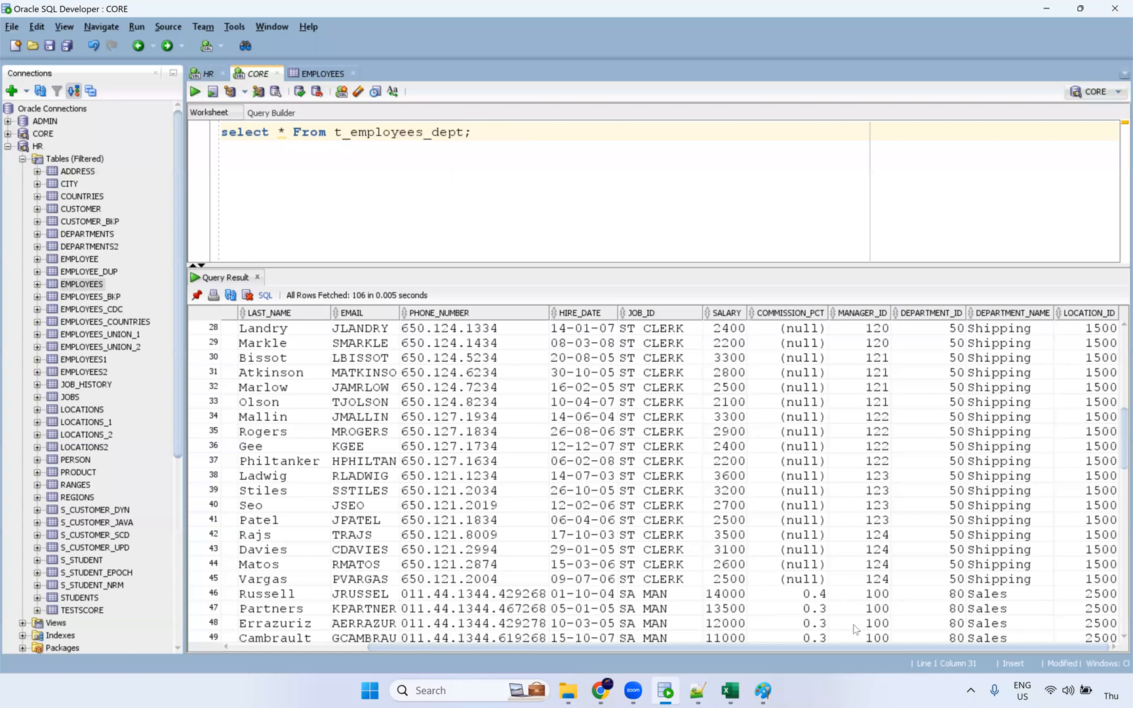
left_click(601, 691)
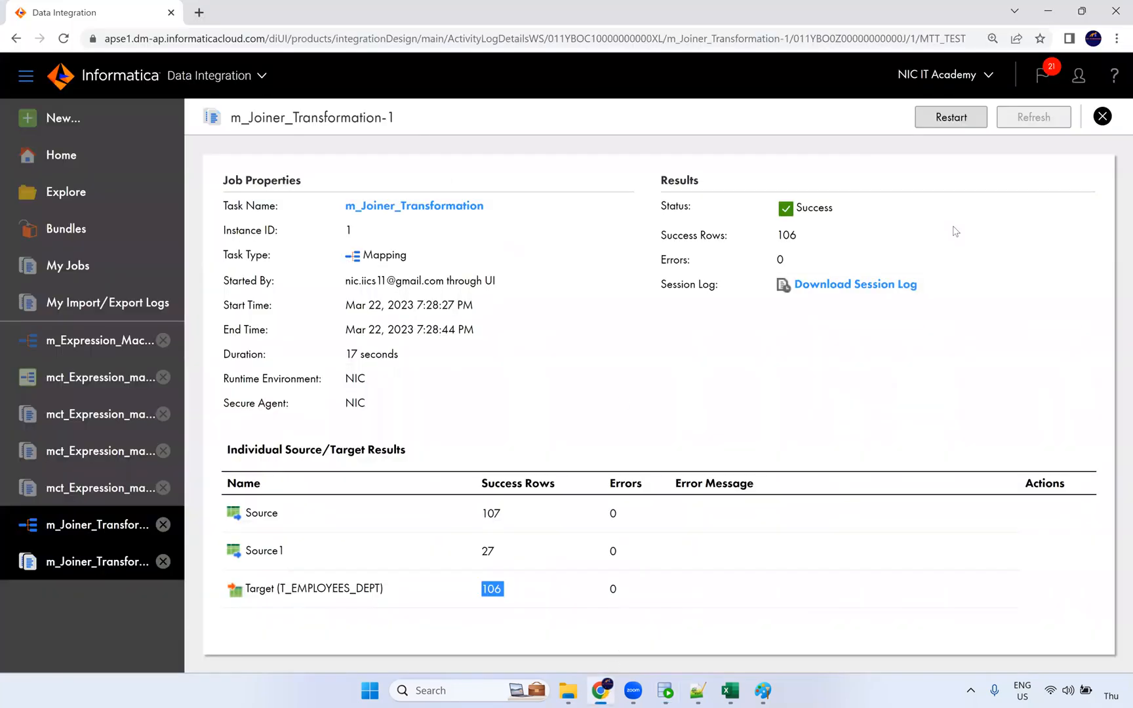
Step: Rename the first source of m_Joiner_Transformation to FF_Employees
left_click(119, 522)
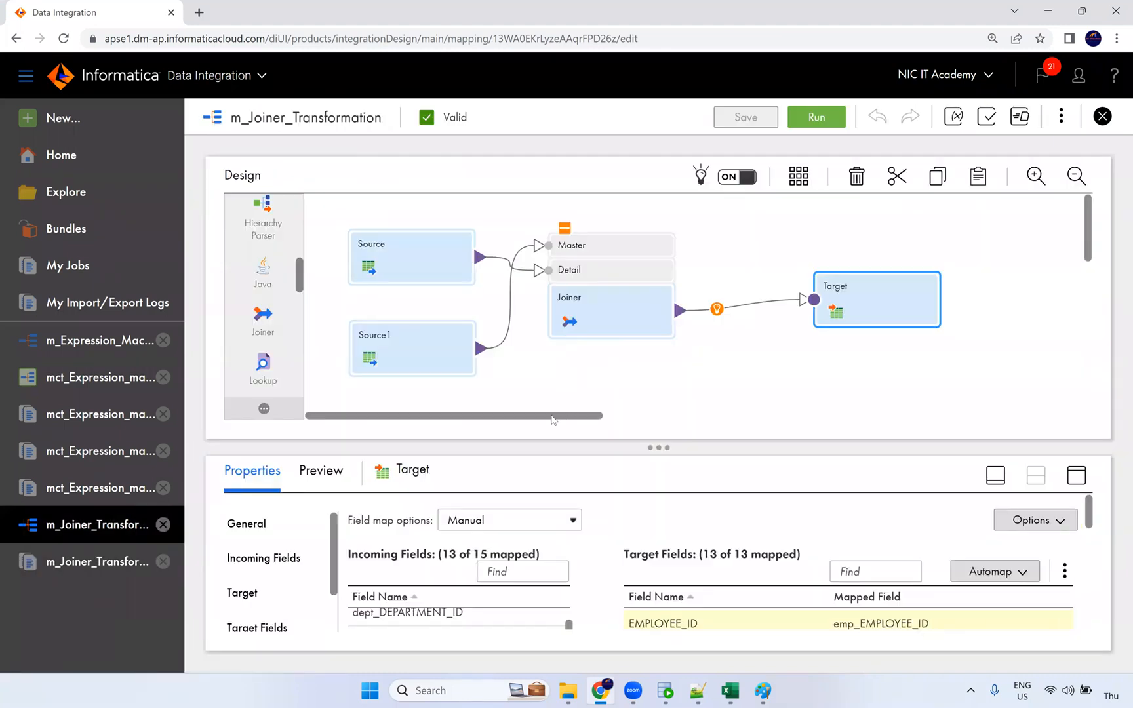
left_click(419, 253)
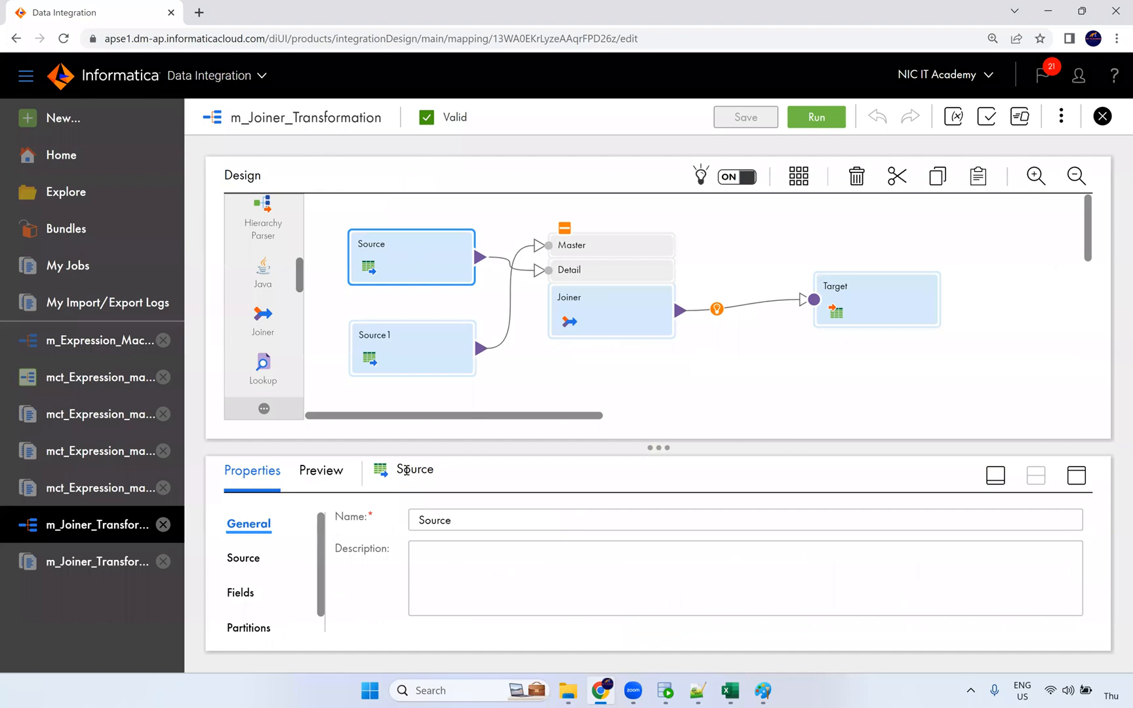
double_click(436, 527)
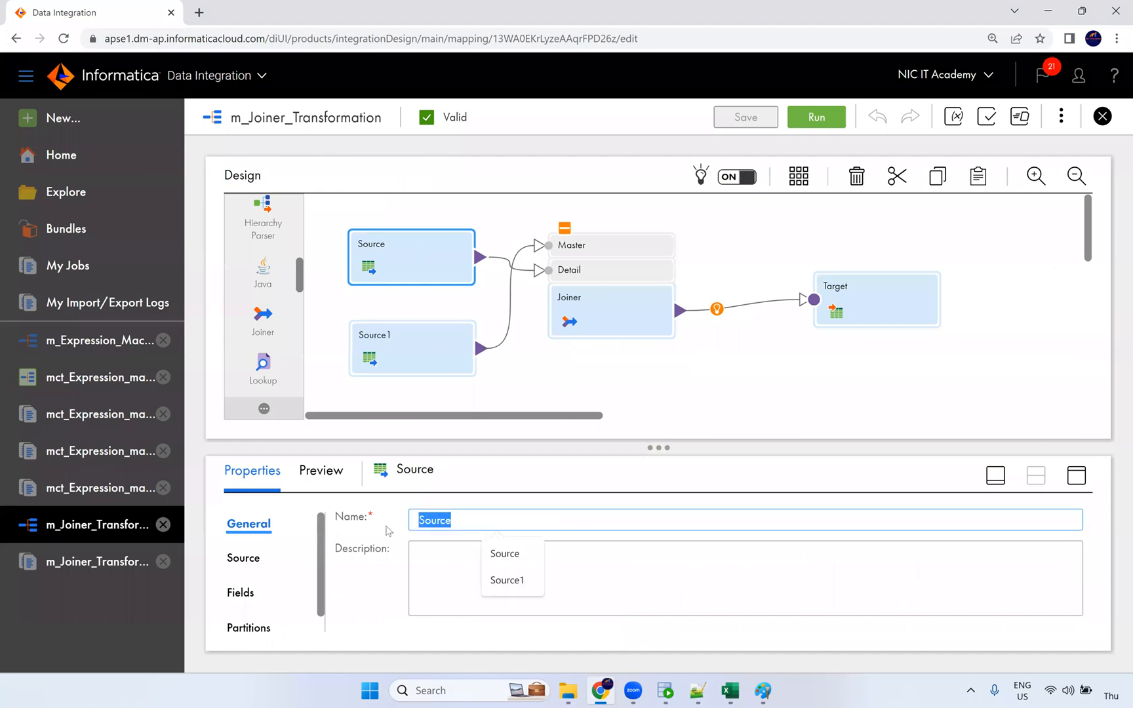
type("ff_E")
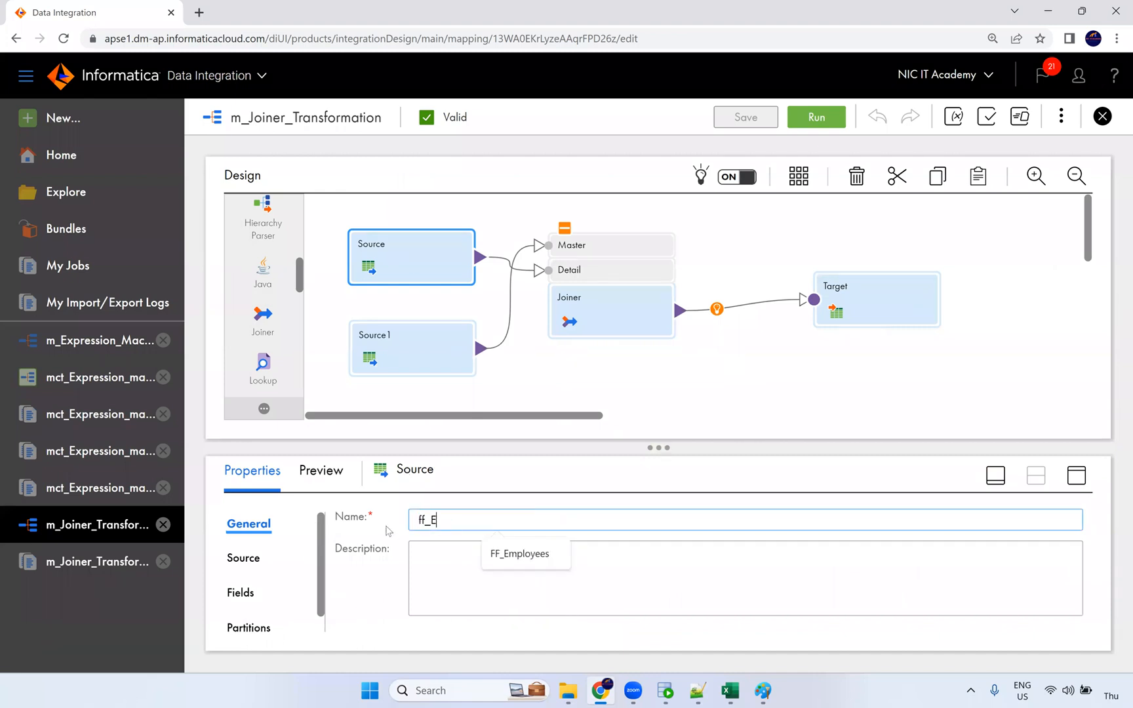
left_click(543, 559)
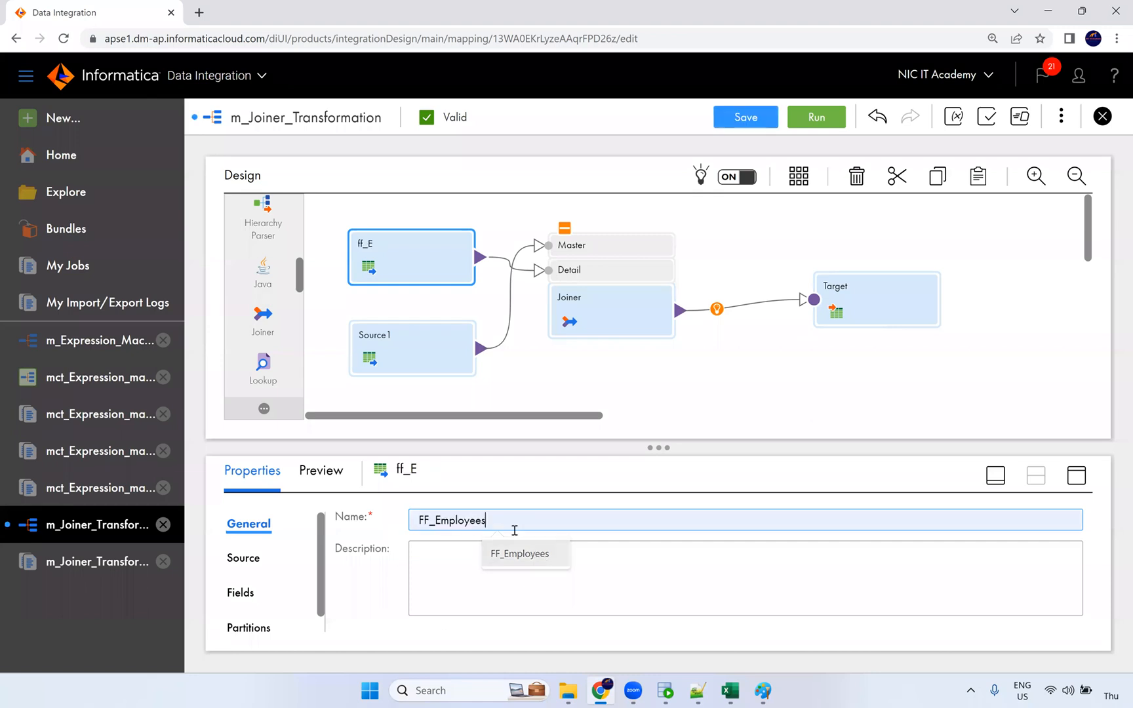
Step: Rename Source1 to Ora_Departments and save the mapping
left_click(410, 351)
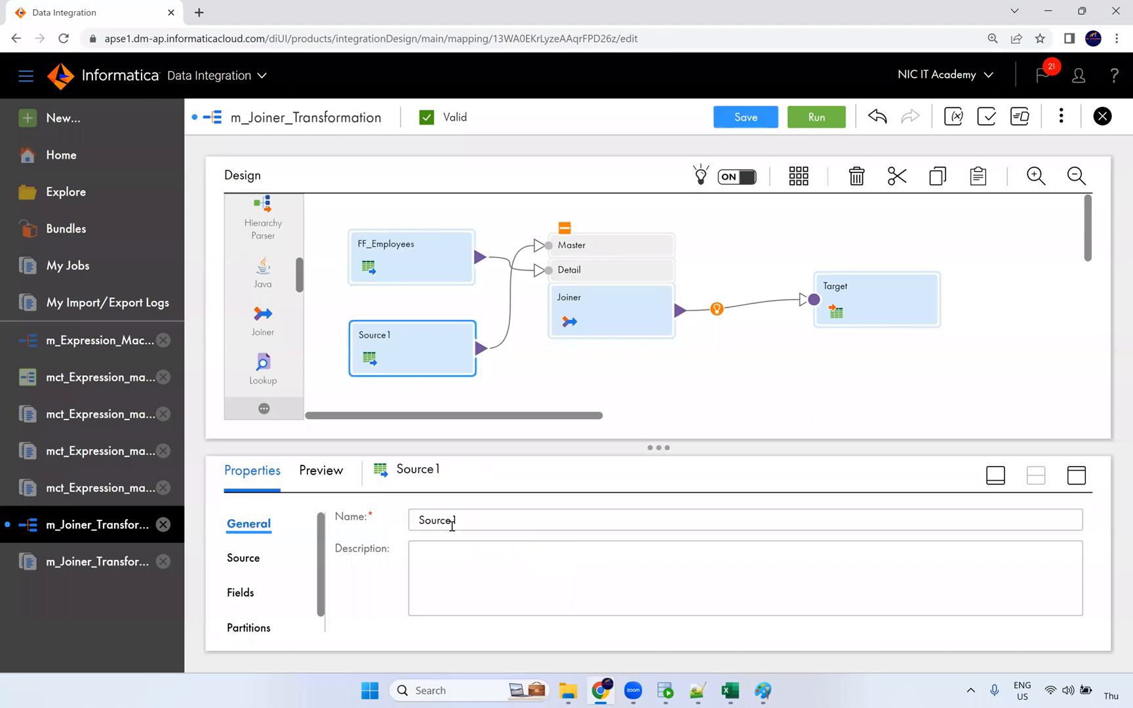
left_click_drag(452, 524, 344, 530)
type("Orc_")
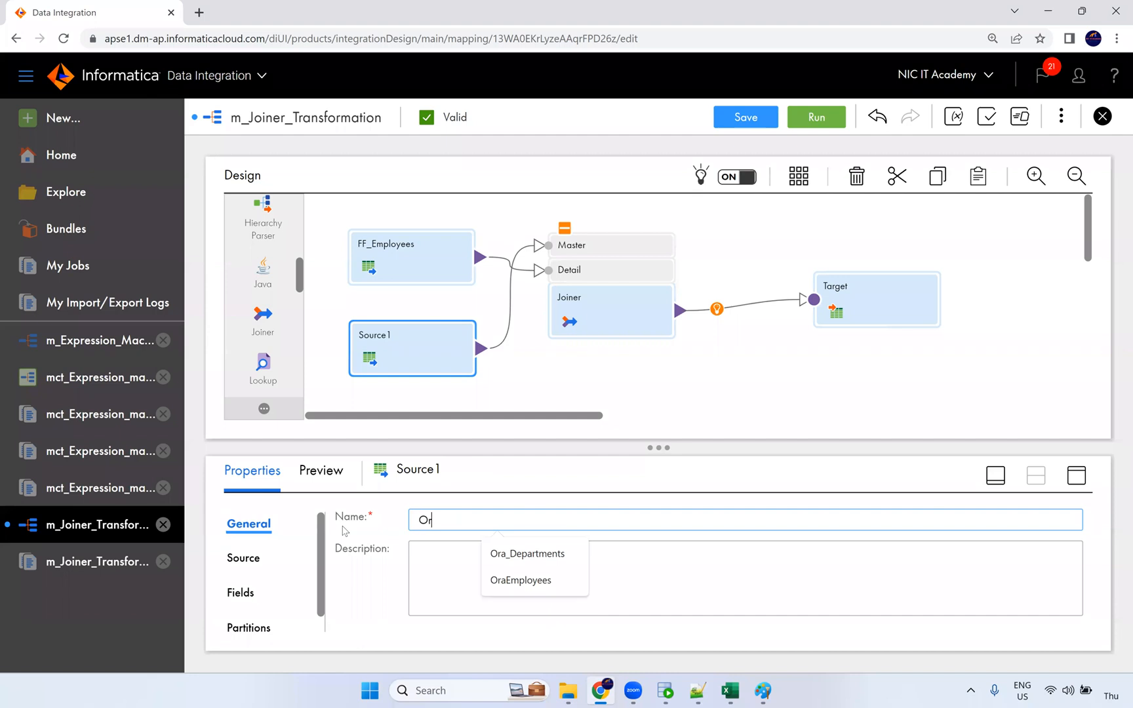
key("BackSpace")
key("BackSpace")
left_click(499, 555)
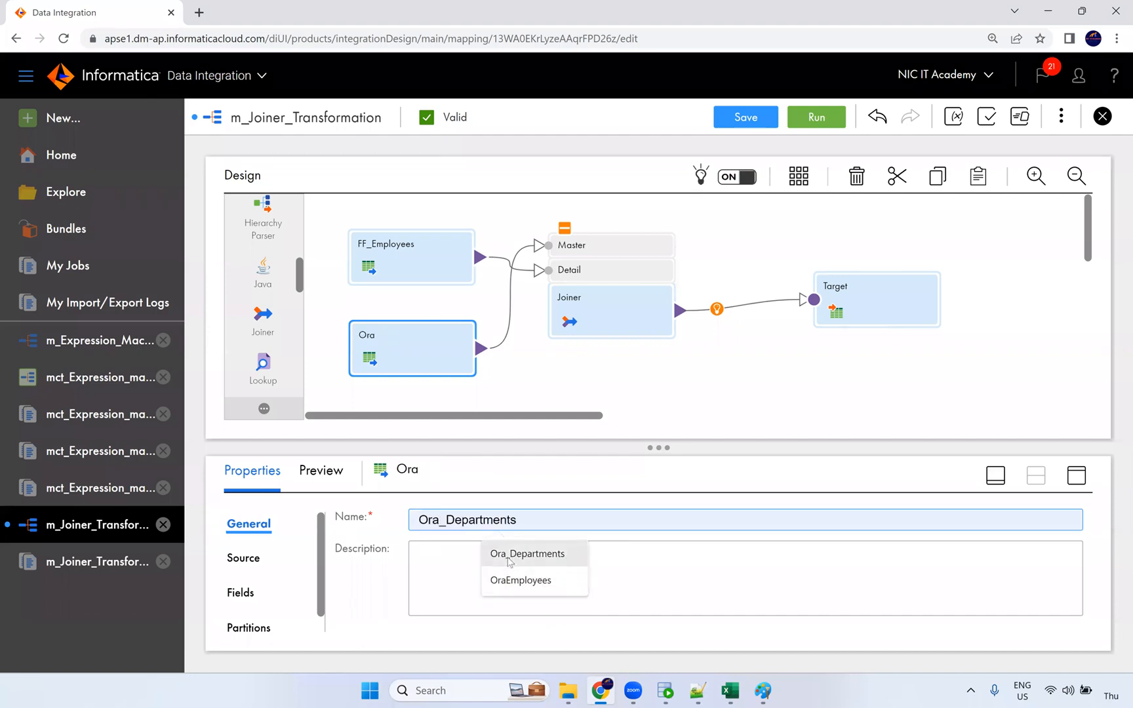
left_click(751, 121)
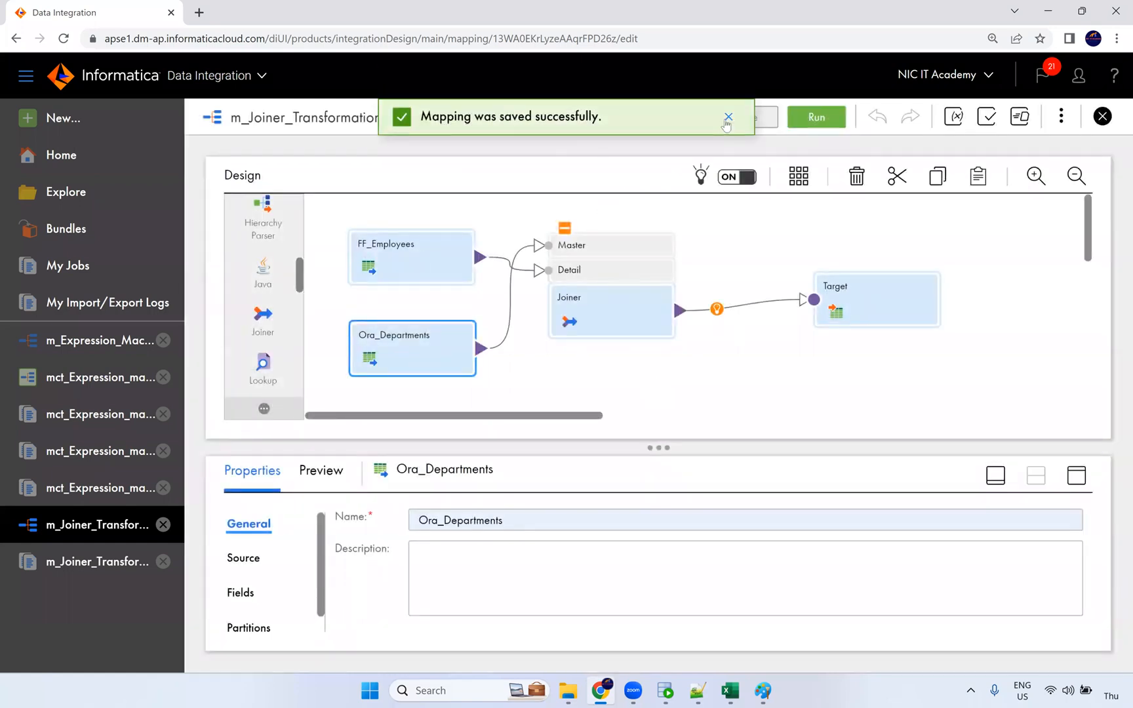
left_click(727, 121)
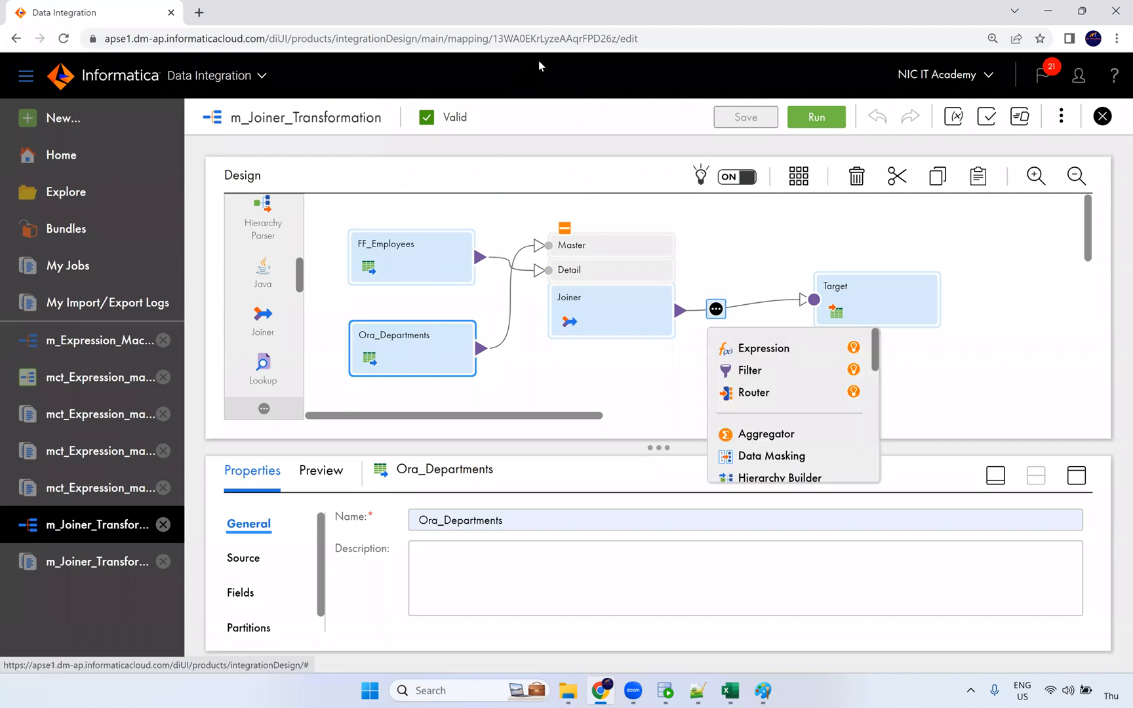
Step: Align the Ora_Departments source directly beneath FF_Employees on the Design canvas
left_click(730, 325)
left_click(719, 288)
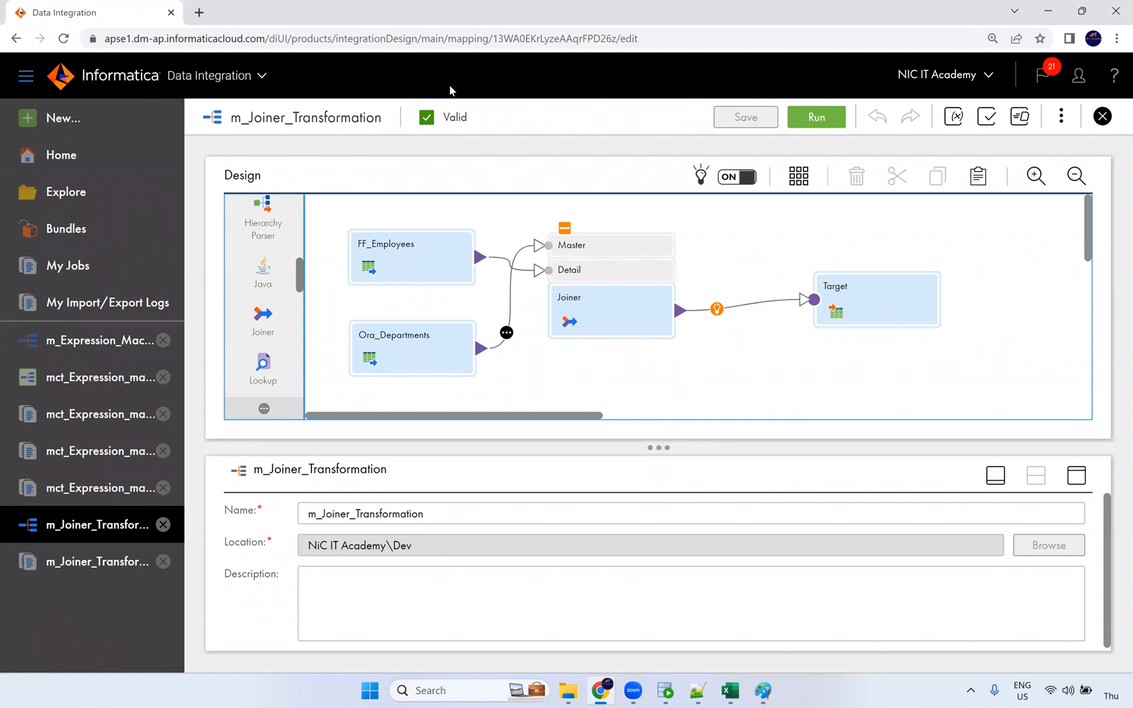
left_click_drag(402, 259, 393, 249)
left_click_drag(400, 345, 394, 351)
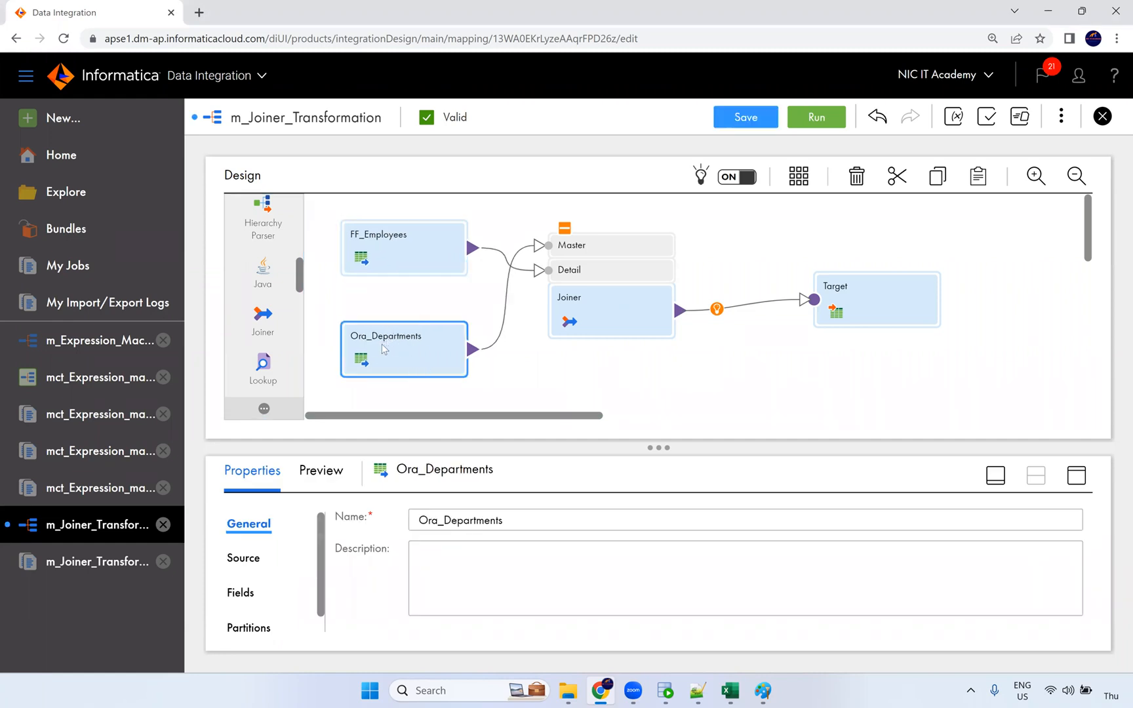
left_click(501, 334)
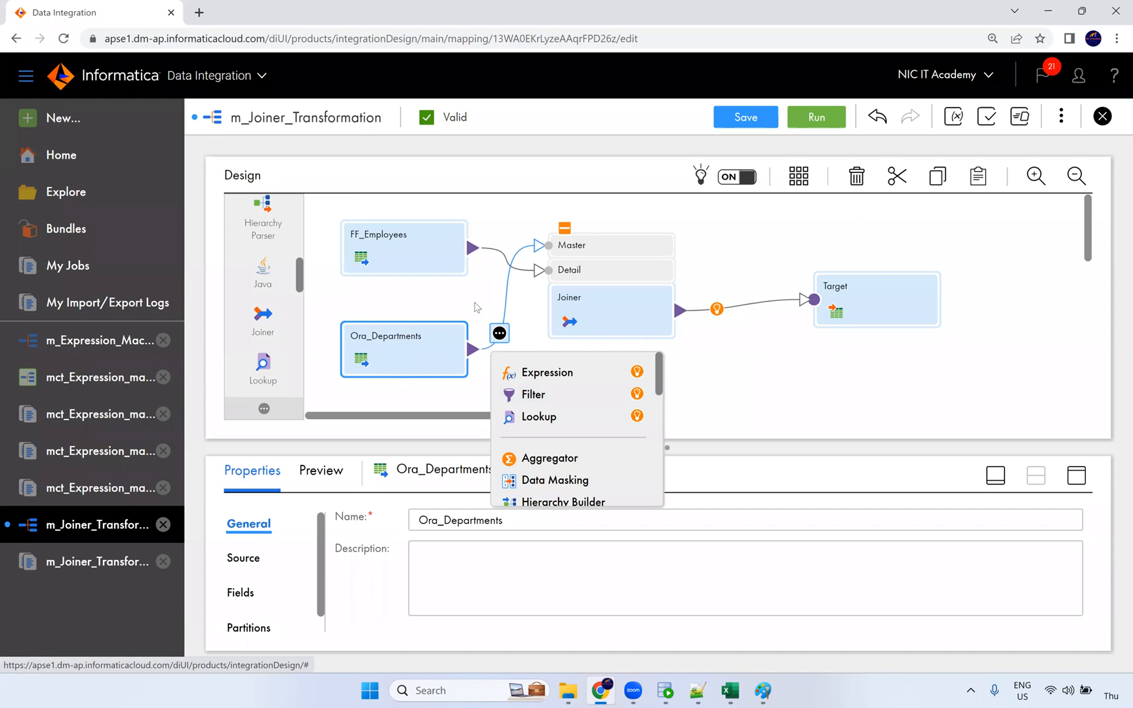
left_click(473, 311)
left_click(423, 355)
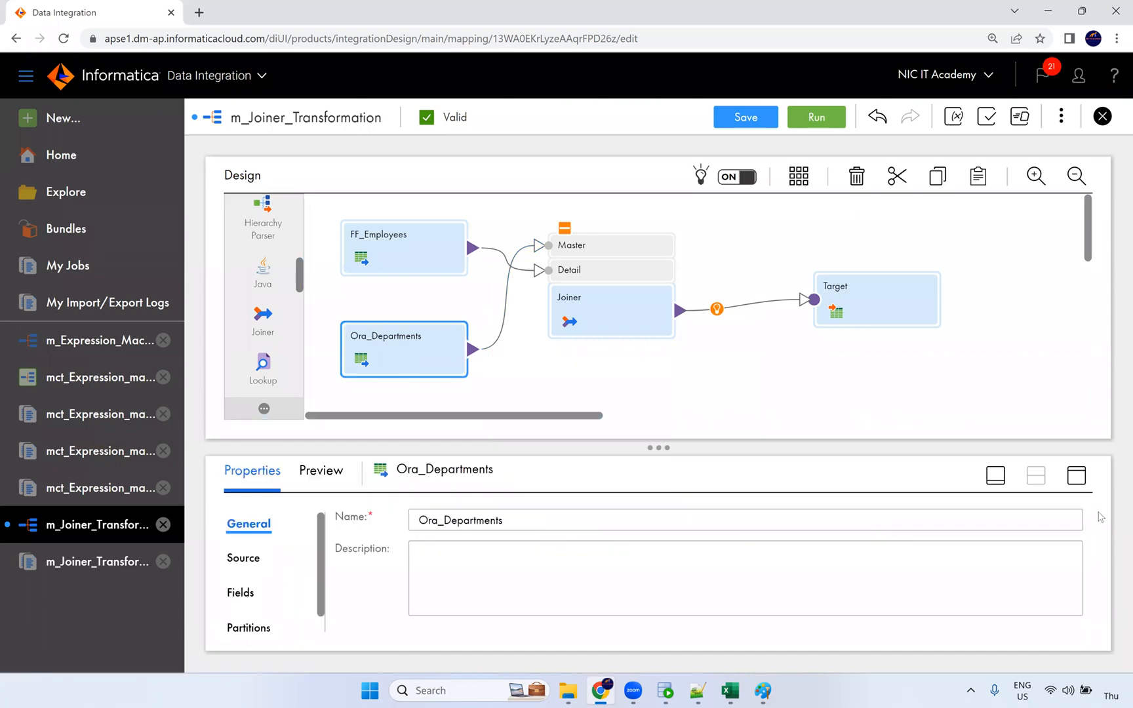
Step: Add a query filter on the Ora_Departments source for DEPARTMENTS.DEPARTMENT_NAME
left_click(1075, 478)
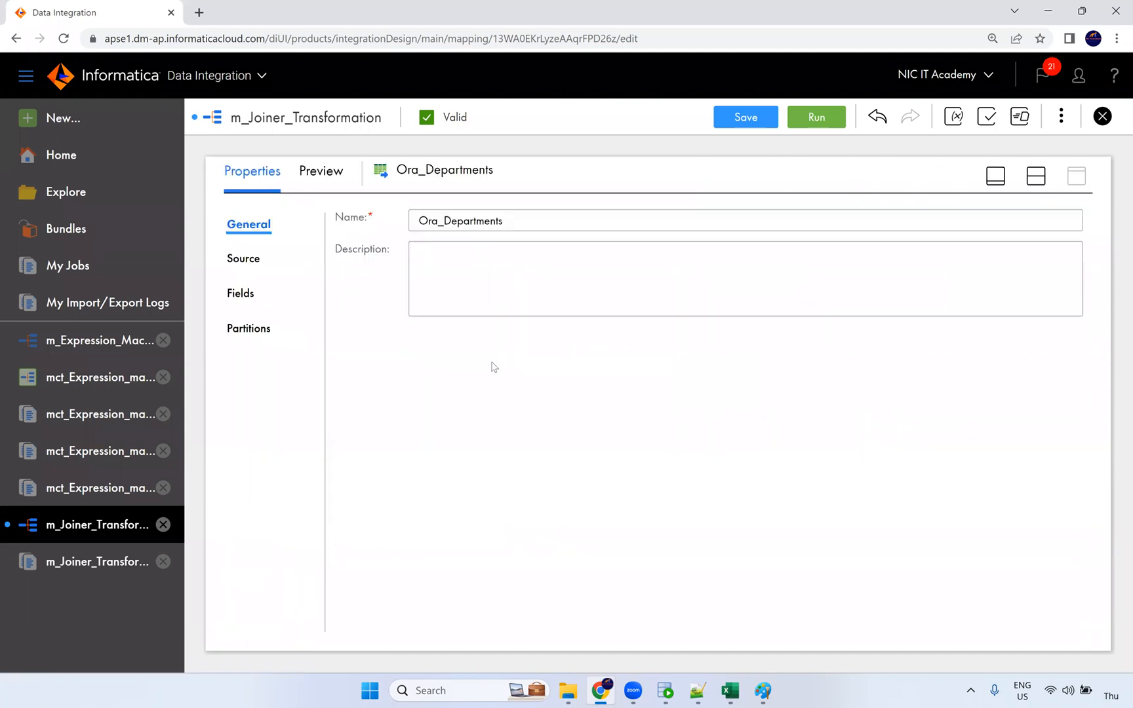
left_click(243, 259)
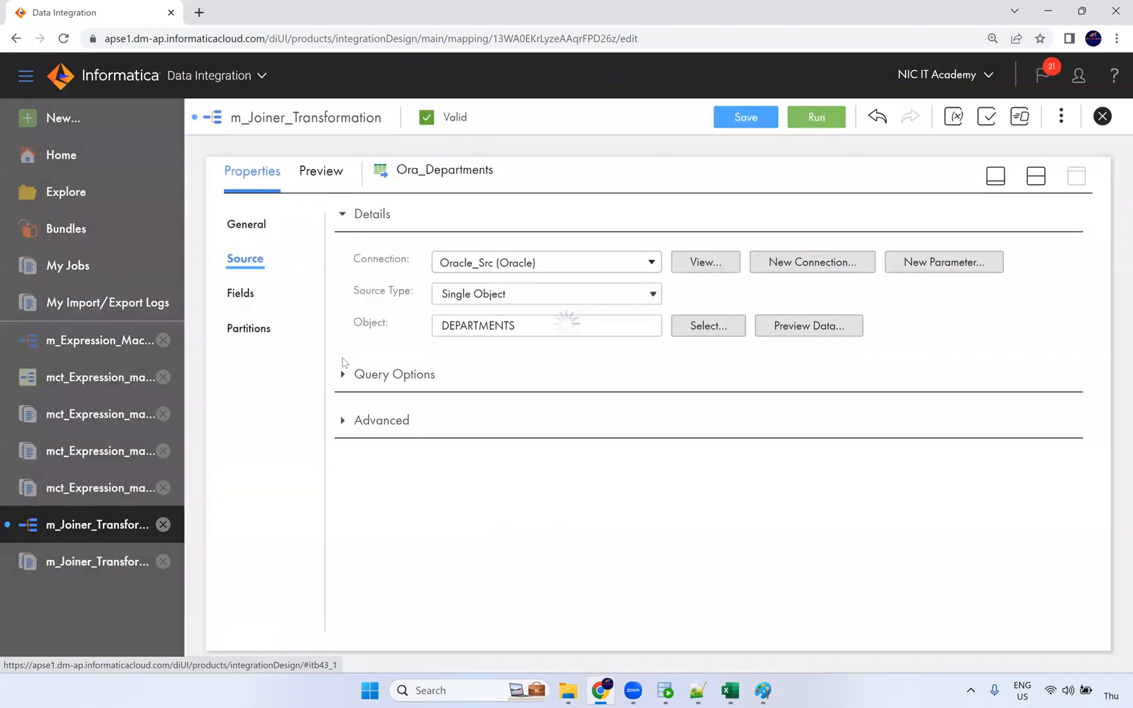
left_click(344, 376)
left_click(434, 418)
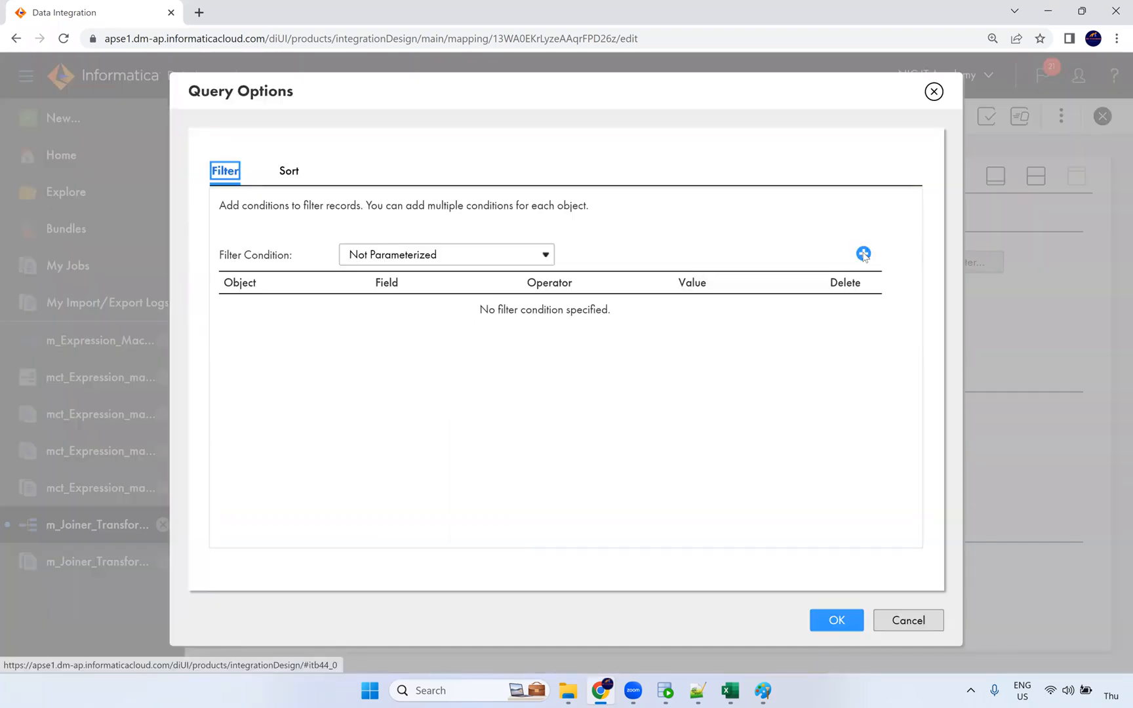
left_click(863, 254)
left_click(361, 310)
left_click(337, 346)
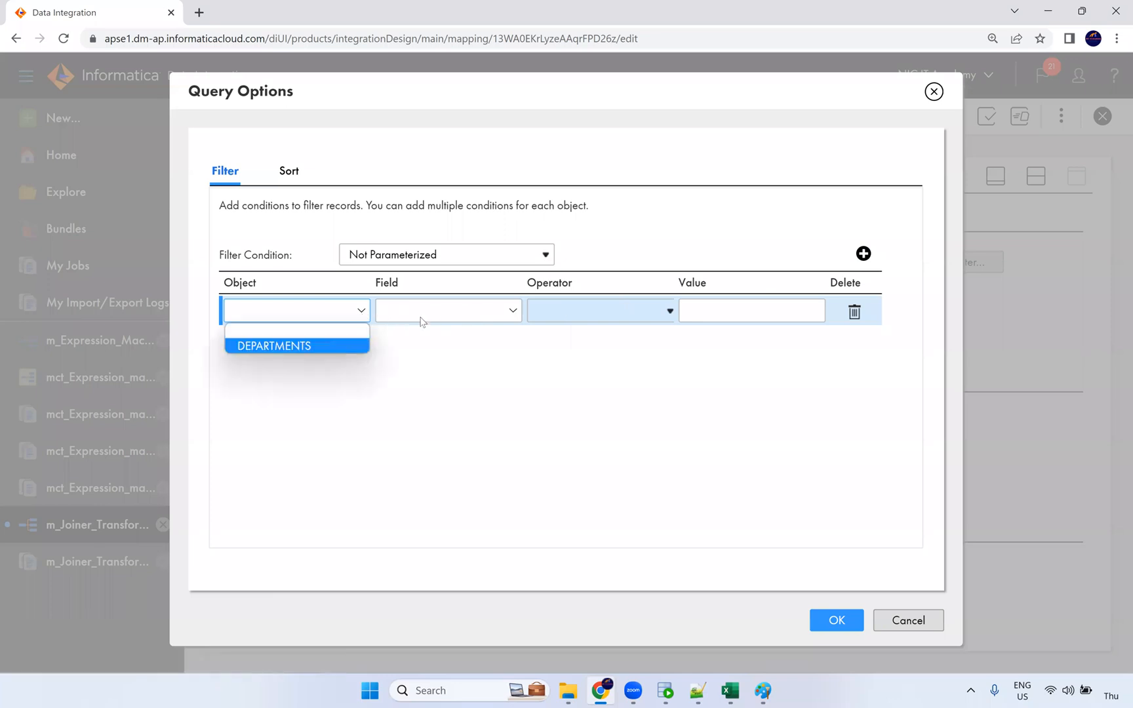
left_click(423, 317)
left_click(448, 363)
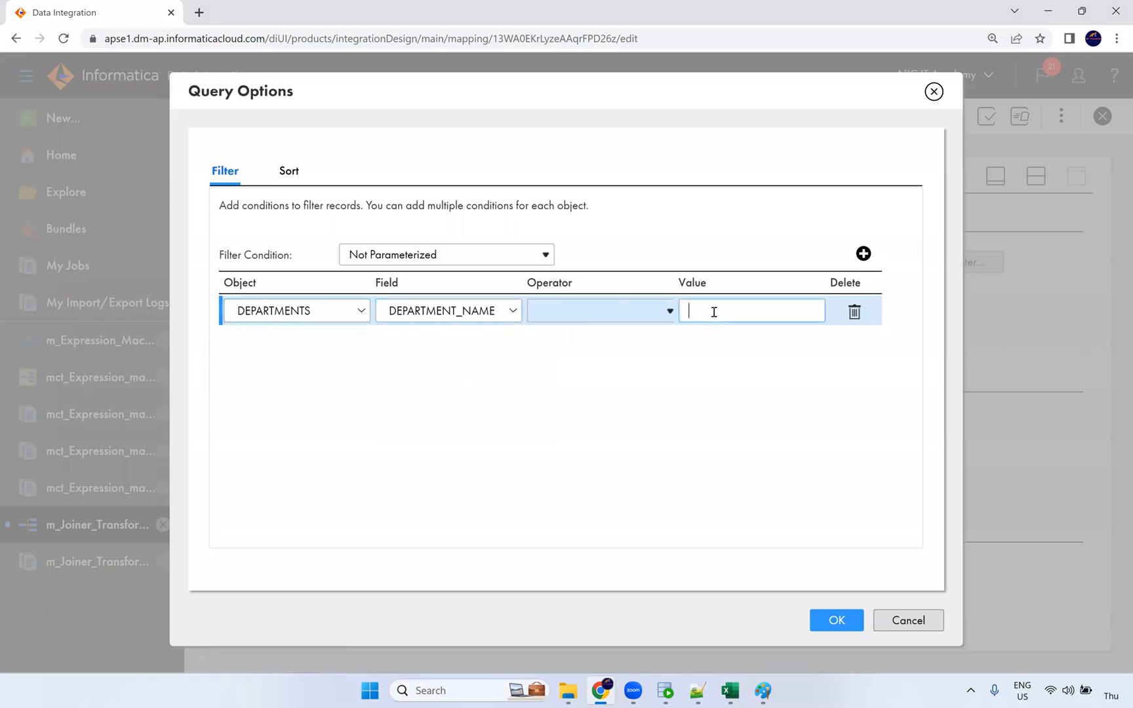
Step: Make the filter condition equal 'Shipping', apply it, and save the mapping
type("Shipping")
left_click(626, 323)
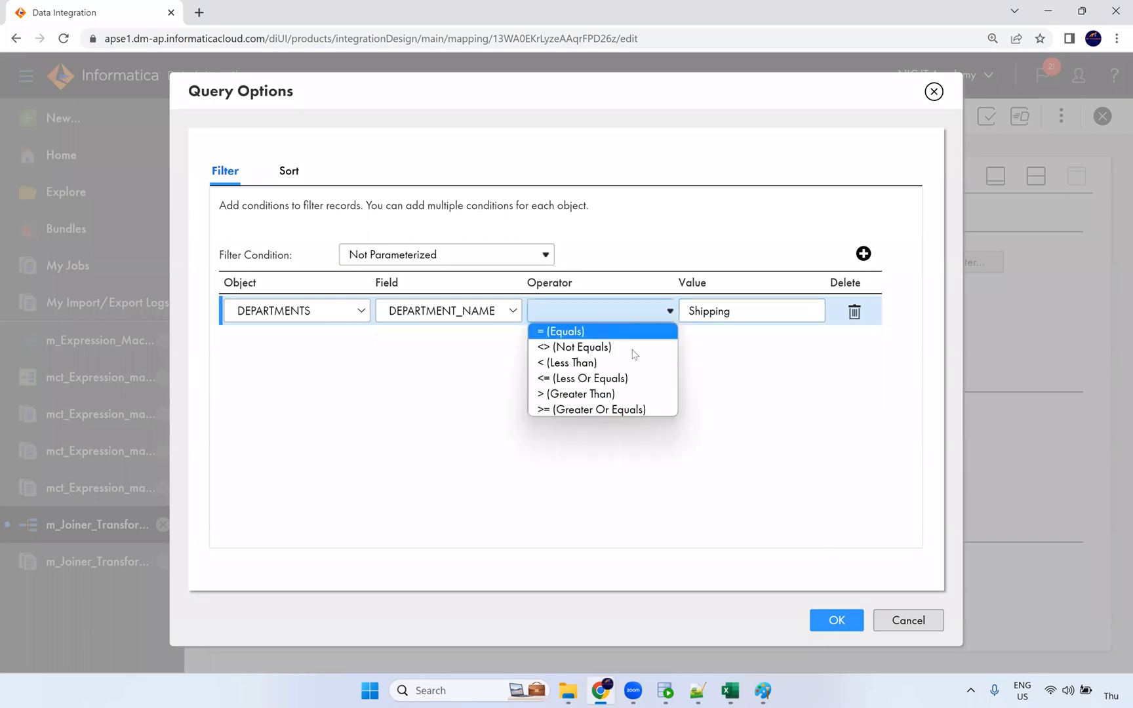
left_click(630, 333)
left_click(826, 613)
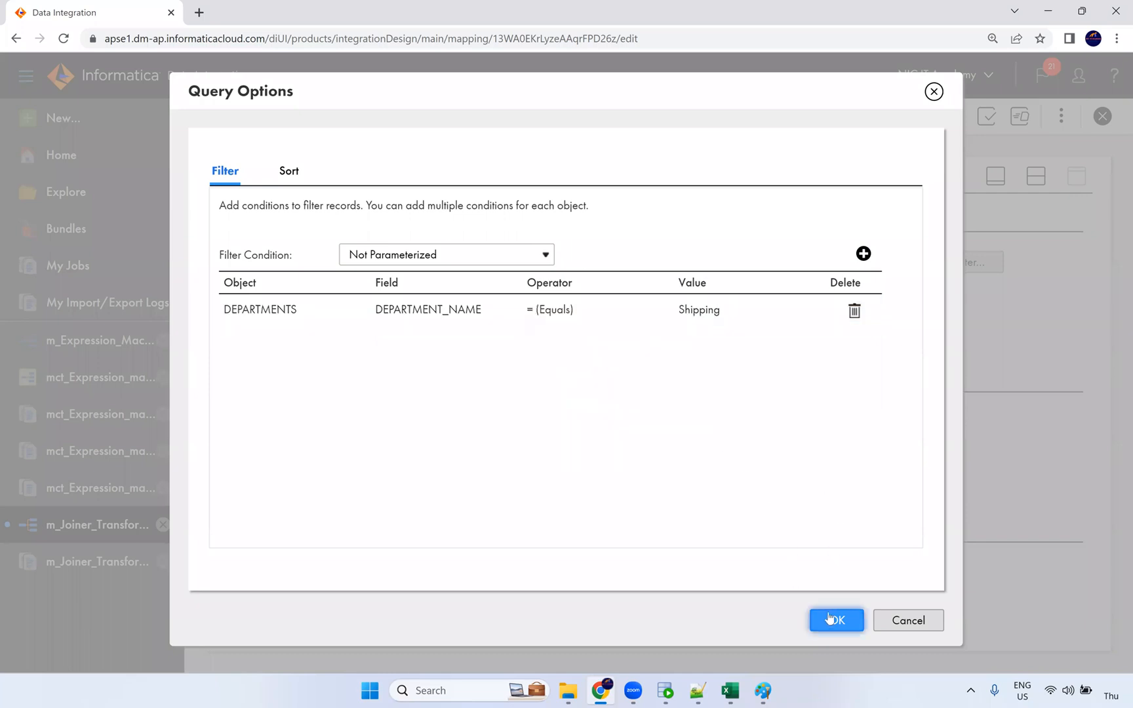
left_click(734, 119)
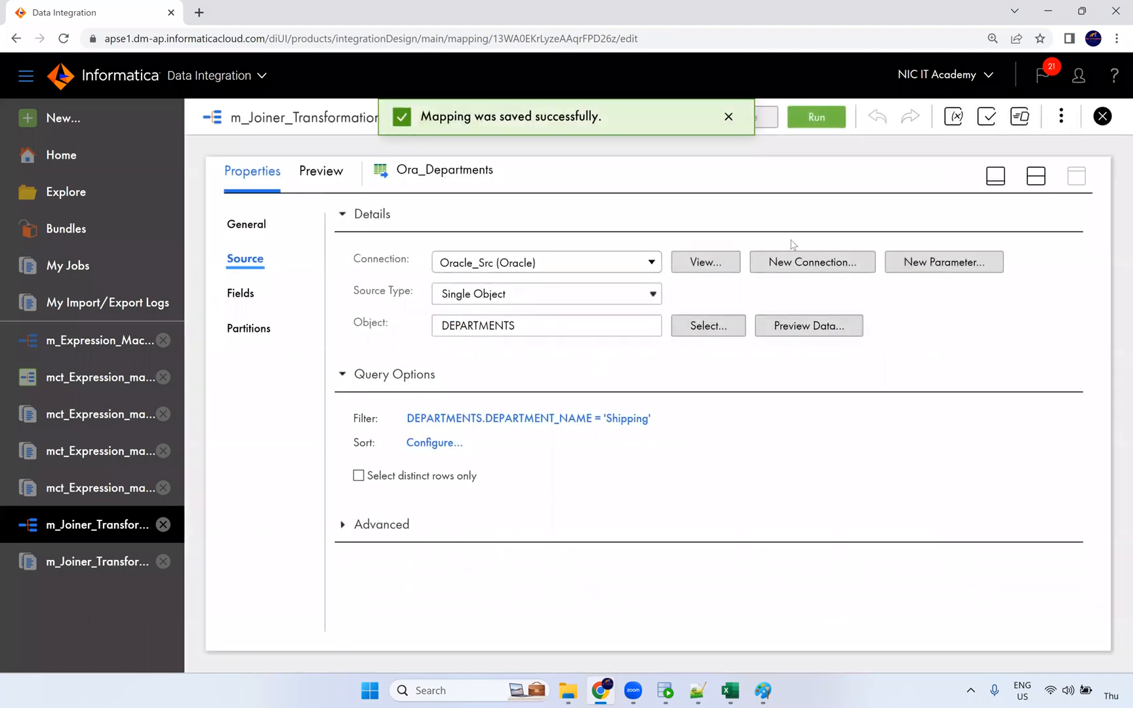
left_click(1037, 176)
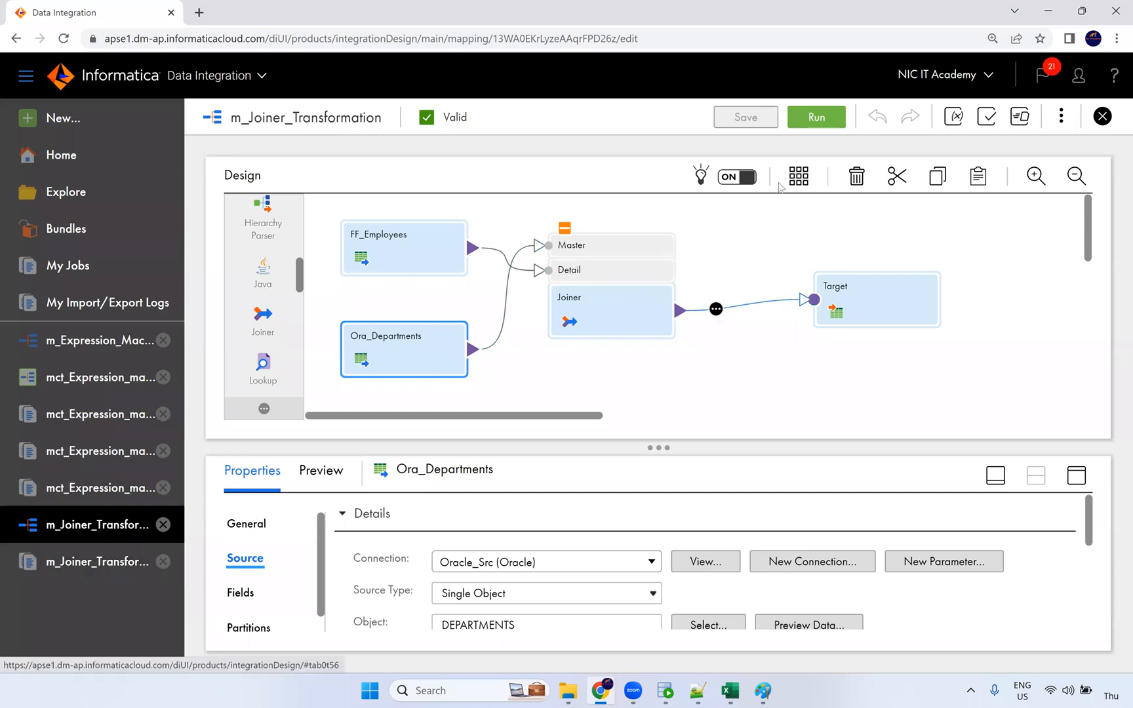
Step: Run the filtered mapping and confirm the job succeeded with 45 rows processed
left_click(813, 119)
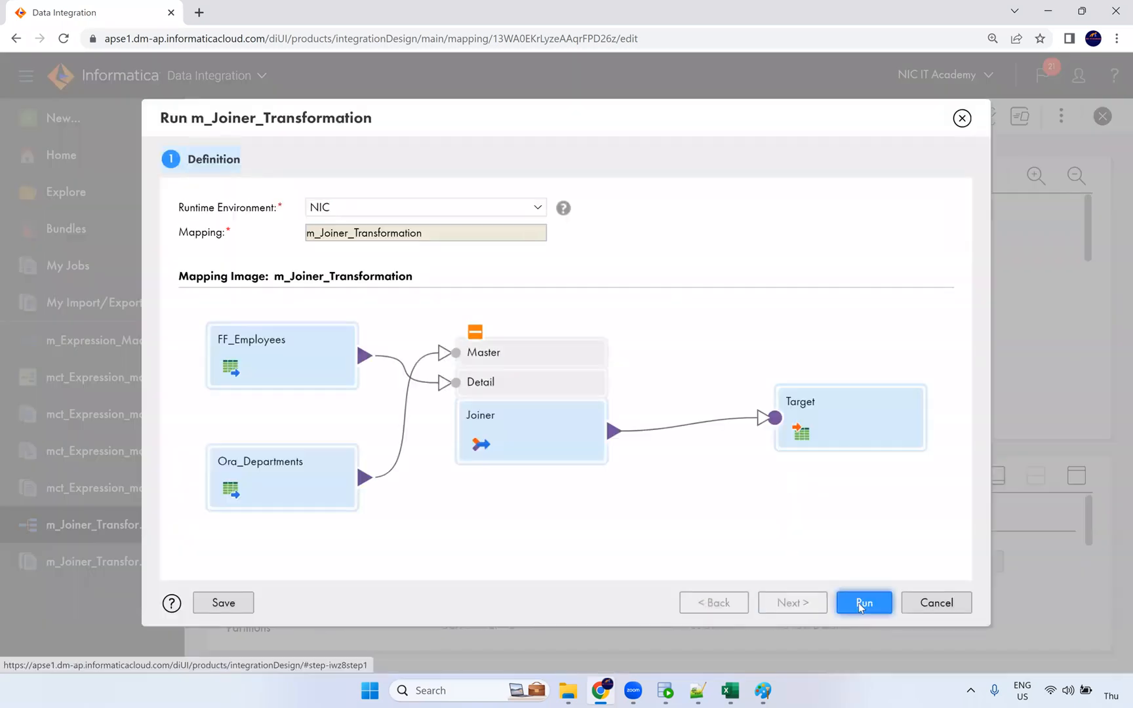
left_click(863, 603)
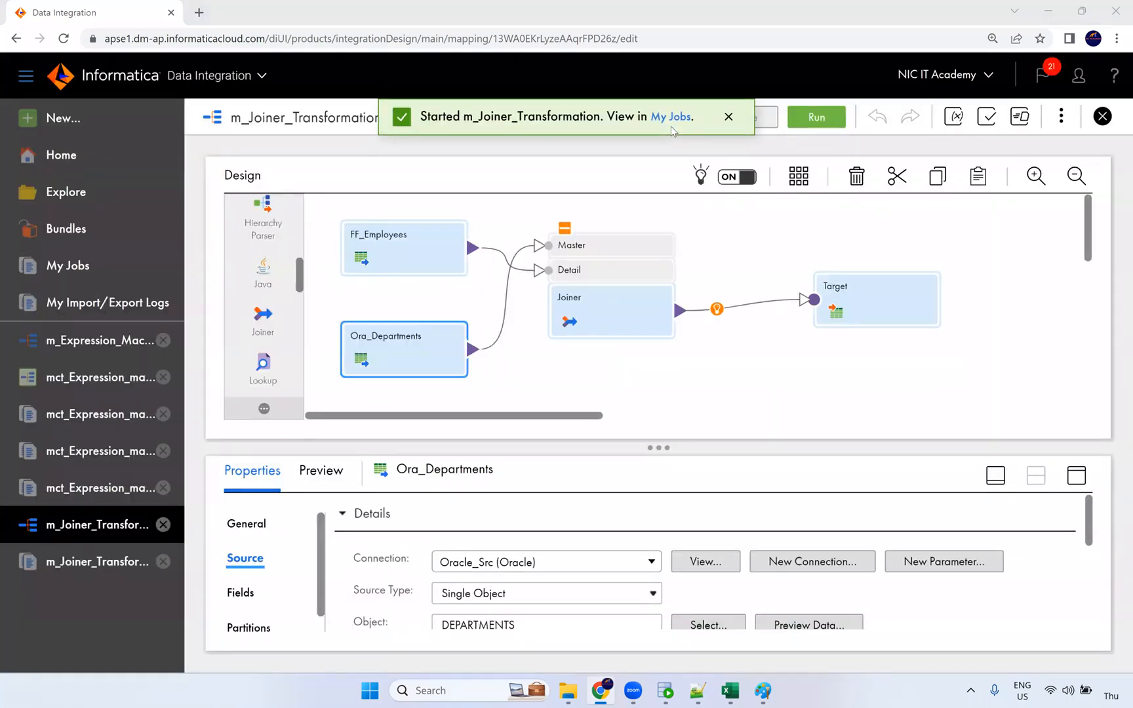
left_click(670, 116)
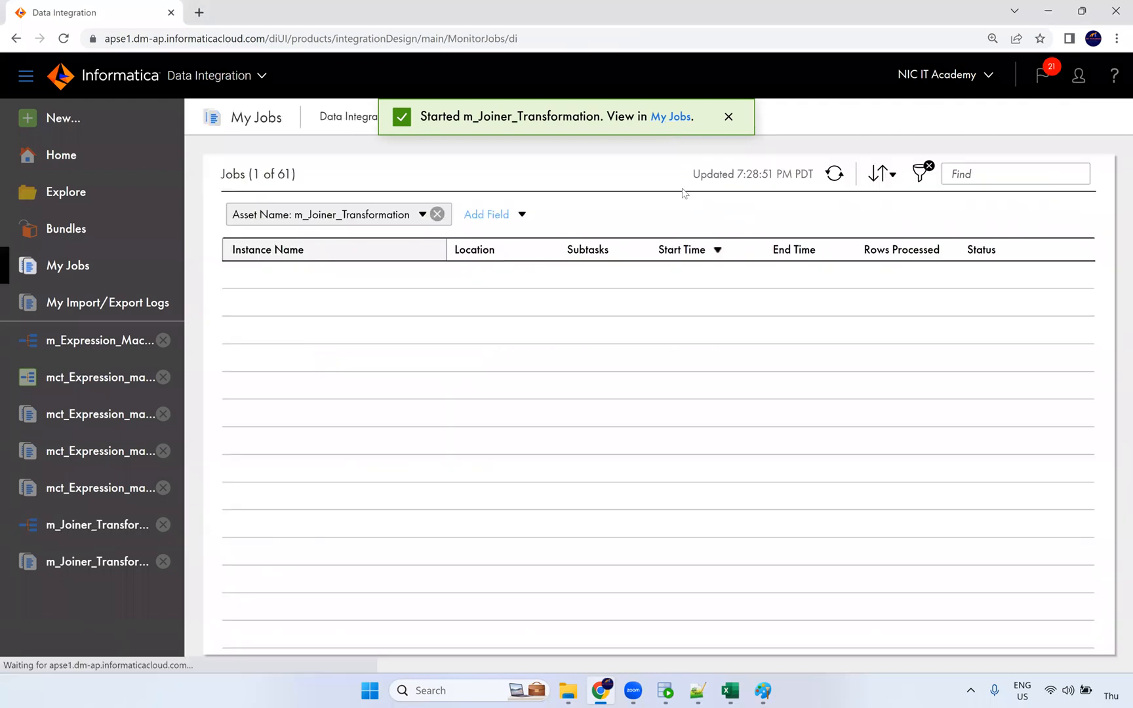
left_click(835, 174)
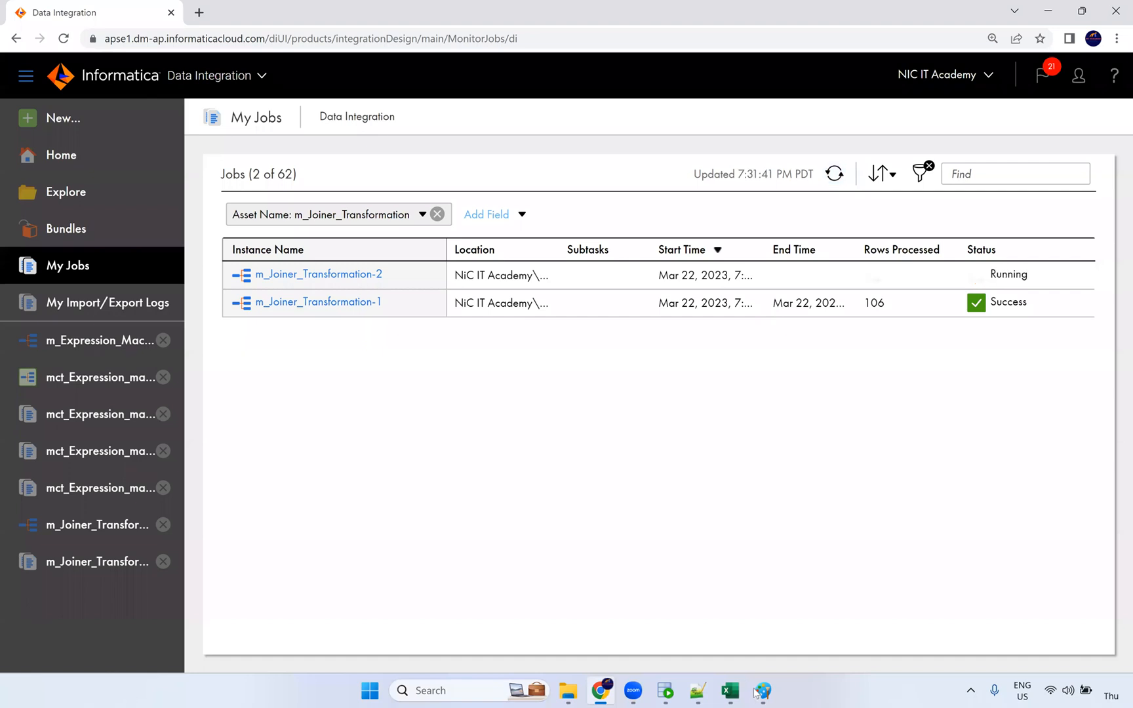
left_click(773, 666)
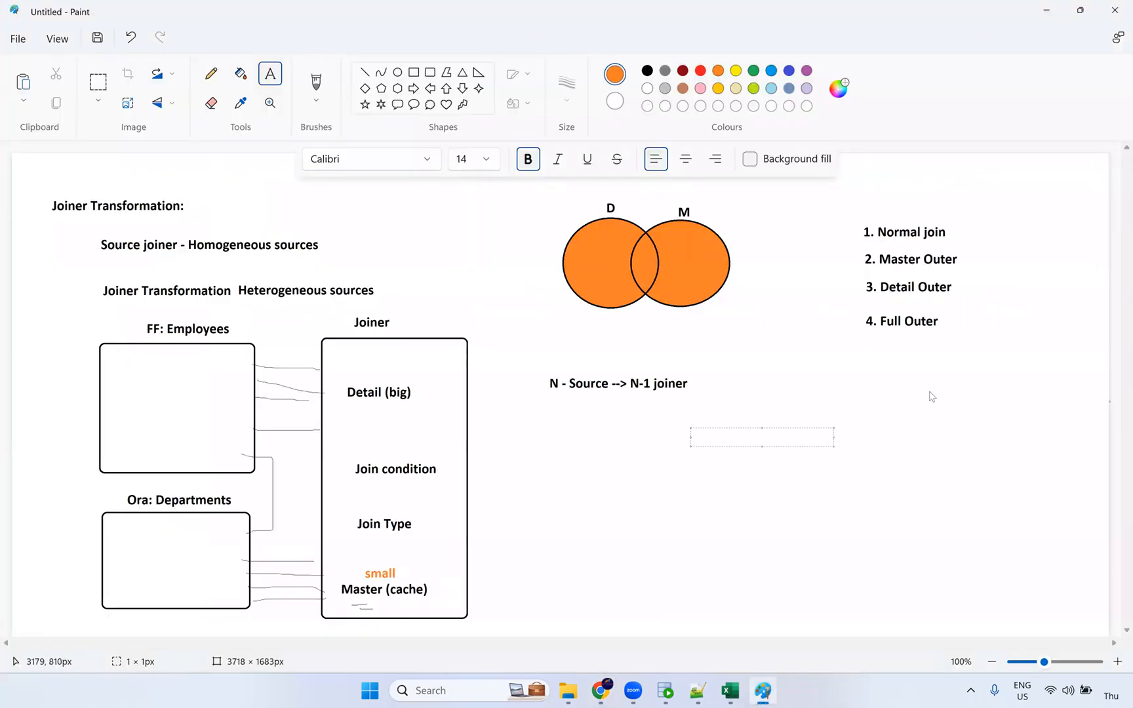
key("alt+Tab")
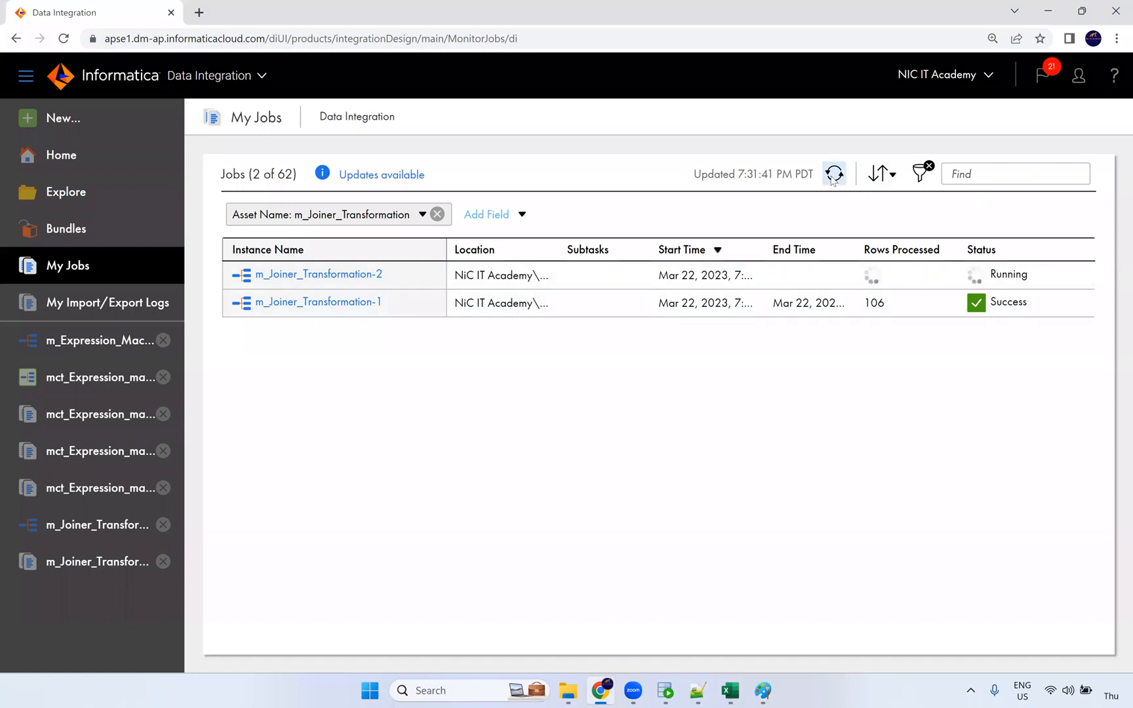
left_click(833, 175)
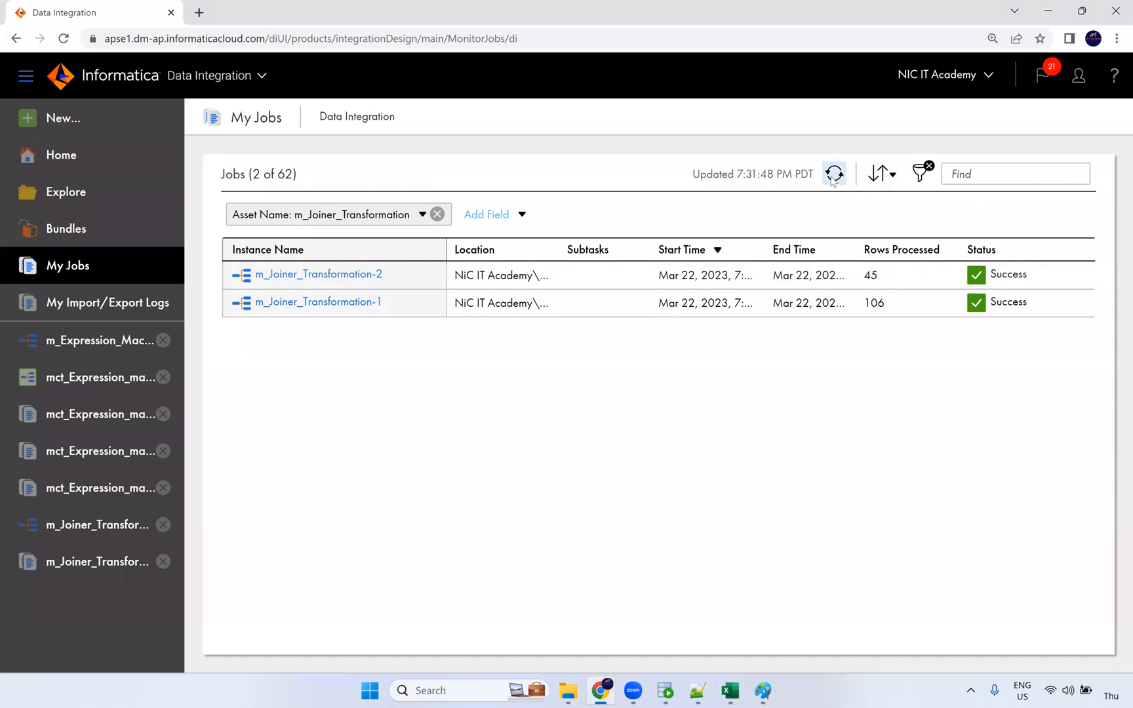
double_click(870, 275)
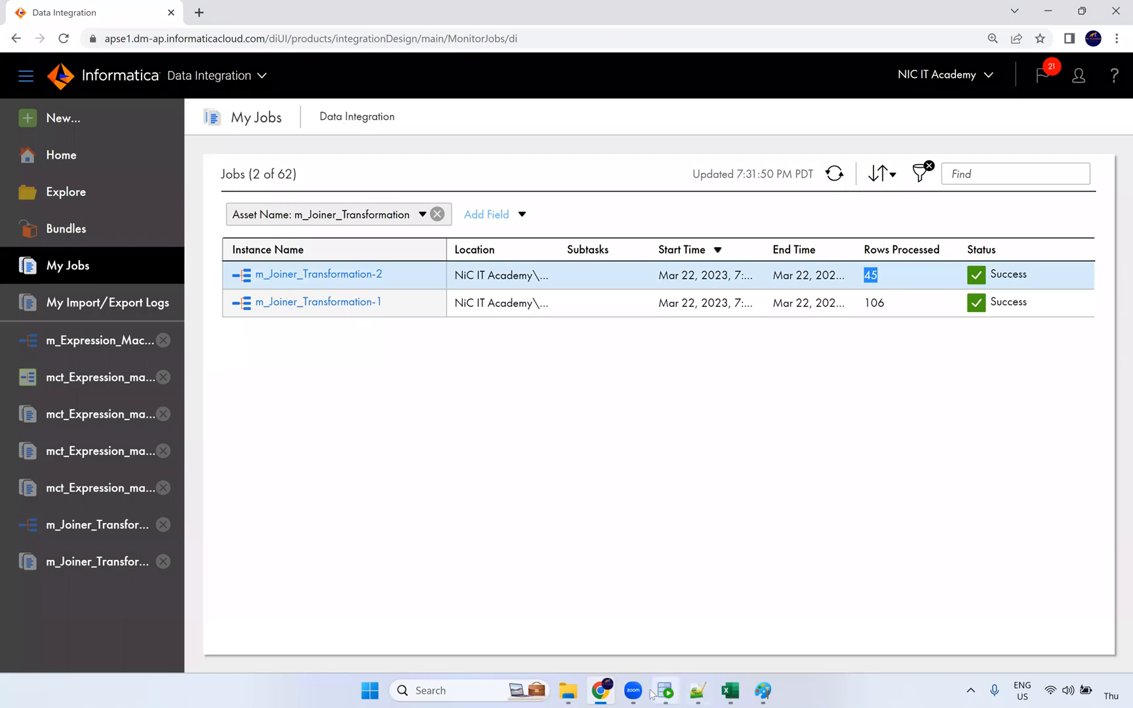
Step: Check the t_employees_dept DEPARTMENT_NAME column in Oracle SQL Developer
left_click(697, 691)
left_click(503, 133)
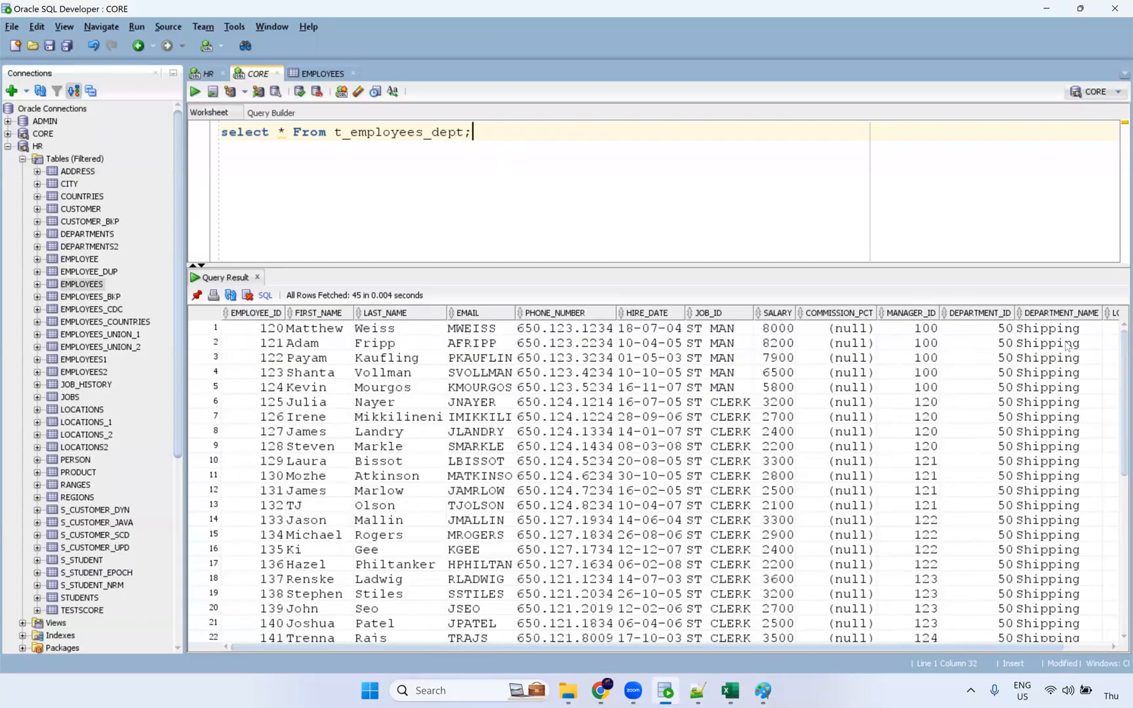
left_click(1061, 313)
scroll(921, 639, "down", 3)
key("alt+Tab")
Step: Review run 2's Ora_Departments and FF_Employees row counts, then reopen the mapping's Joiner
left_click(319, 276)
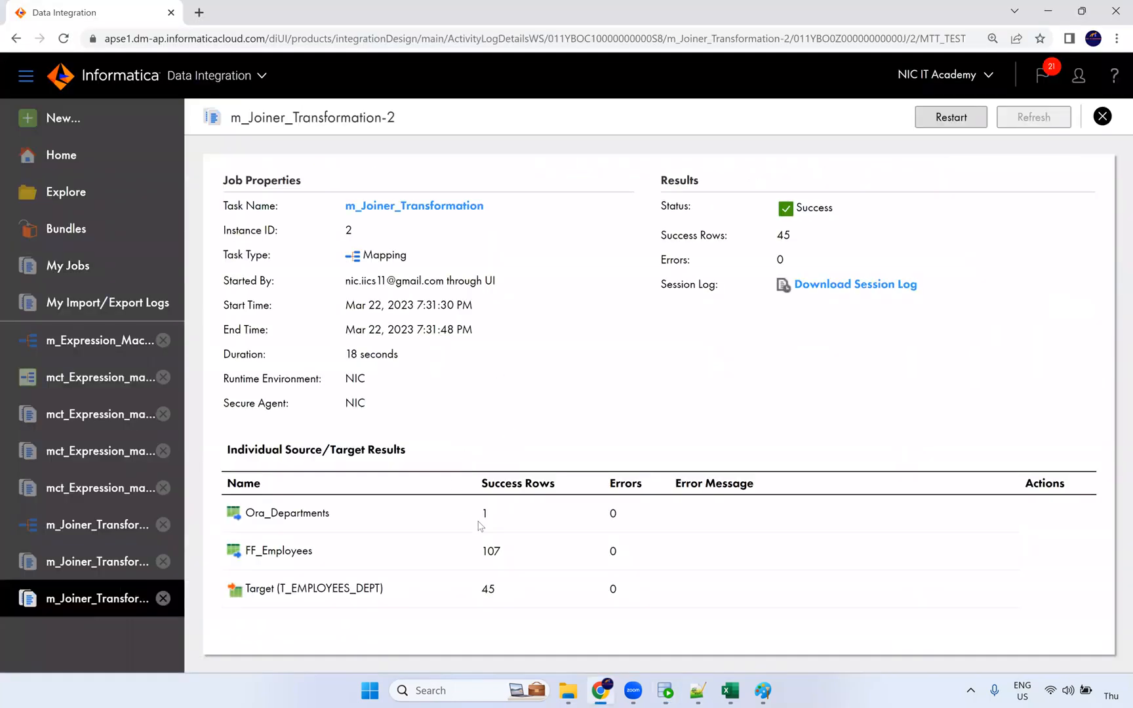
double_click(486, 513)
double_click(493, 552)
double_click(486, 516)
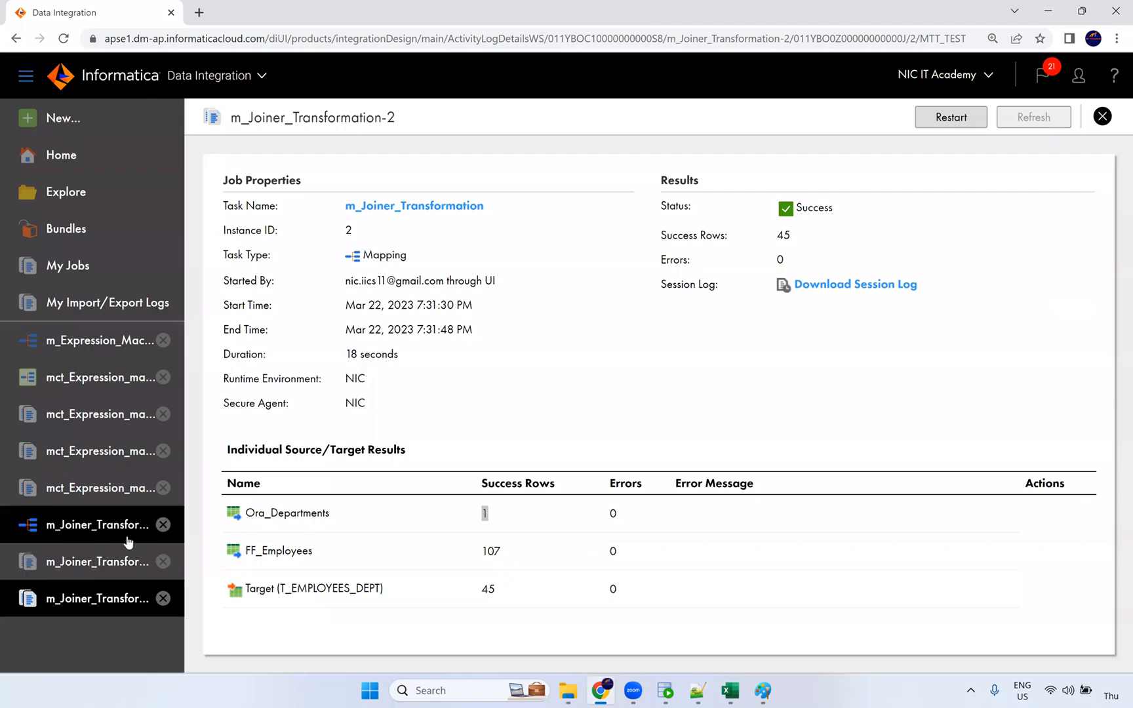
left_click(127, 536)
left_click(582, 327)
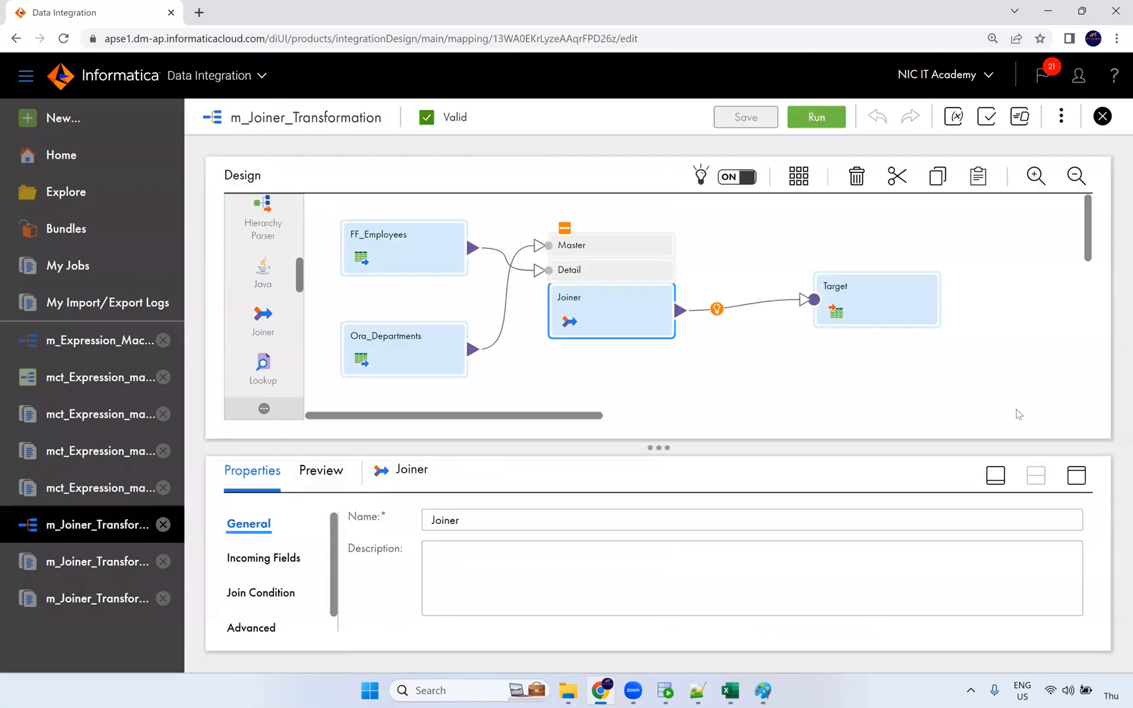
Step: Set the Joiner's join type to Master Outer, with Ora_Departments as master, and save
left_click(1077, 475)
left_click(263, 294)
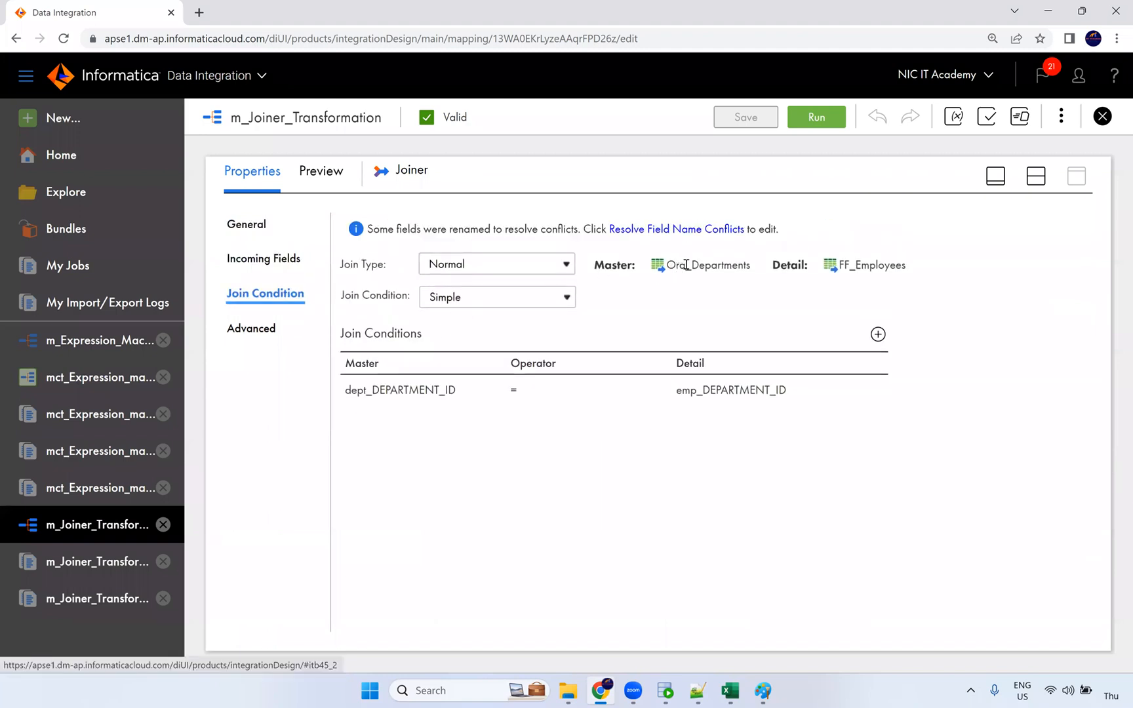
left_click(549, 263)
left_click(515, 298)
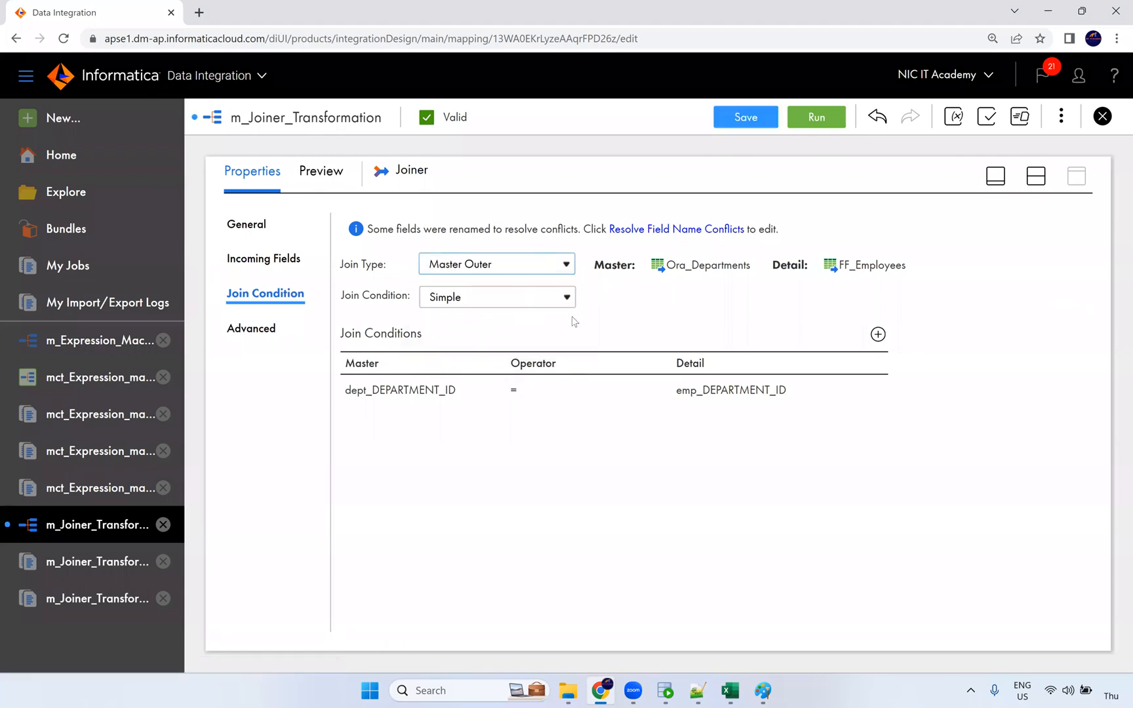
double_click(682, 266)
left_click(767, 336)
left_click(748, 118)
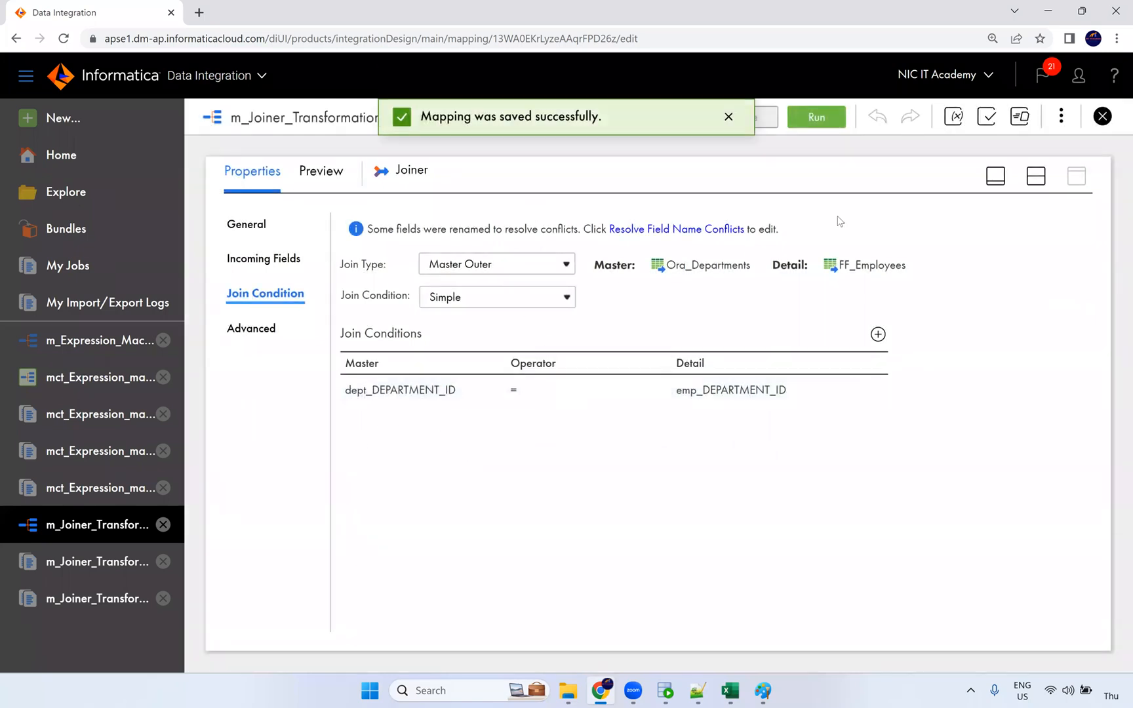
Step: Run the updated mapping and compare run 1's counts: 107 and 27 source rows
left_click(823, 116)
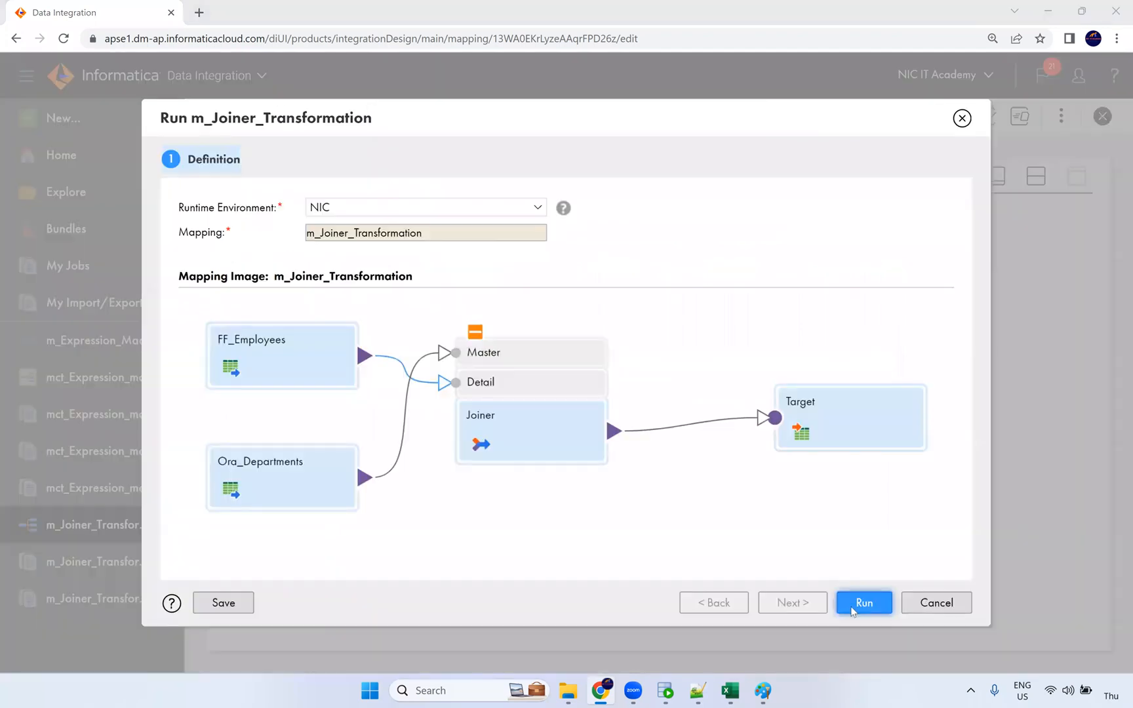
left_click(854, 608)
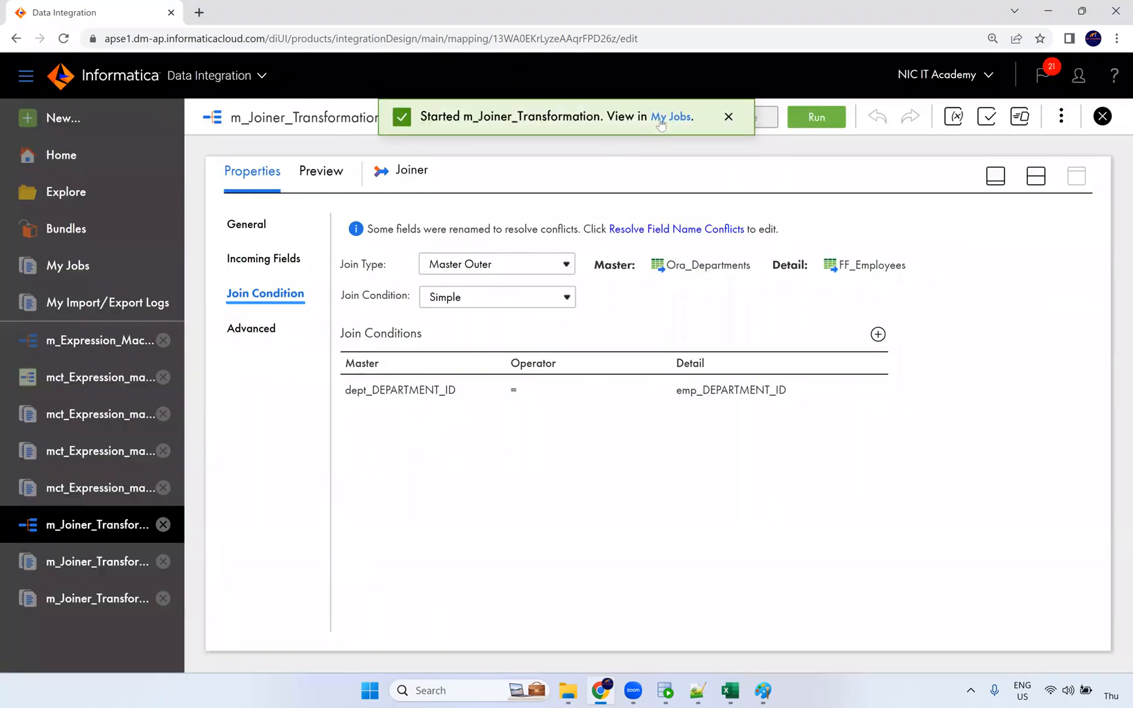
left_click(664, 119)
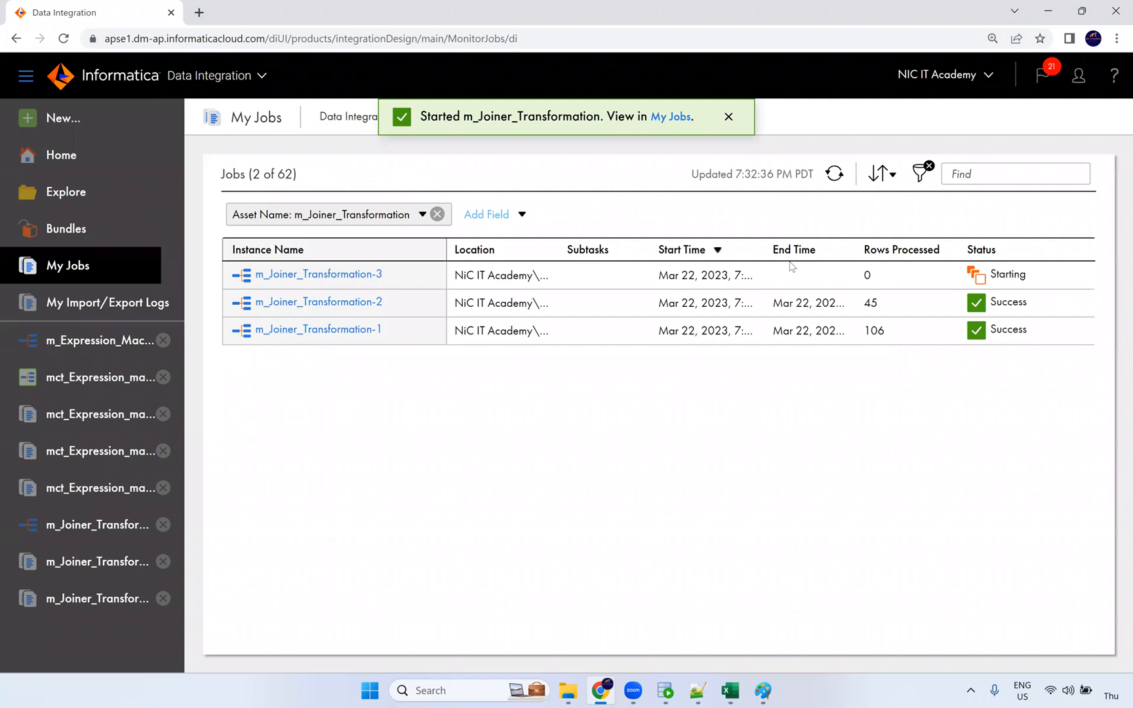
left_click(339, 331)
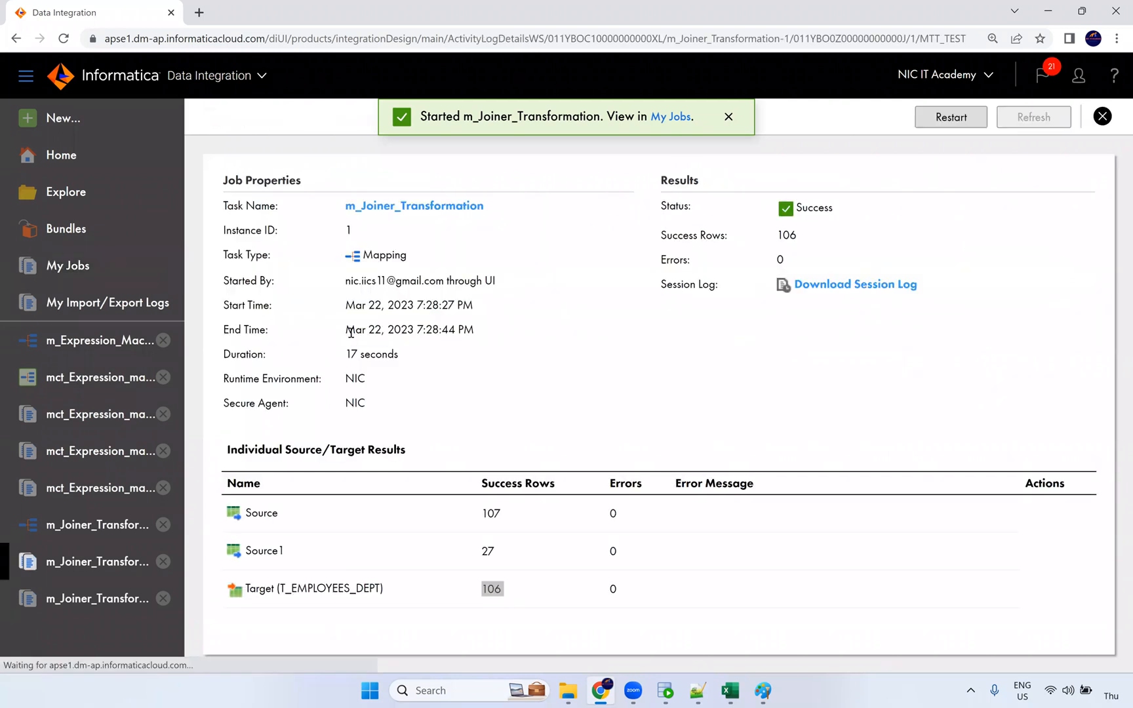
left_click_drag(506, 519, 476, 515)
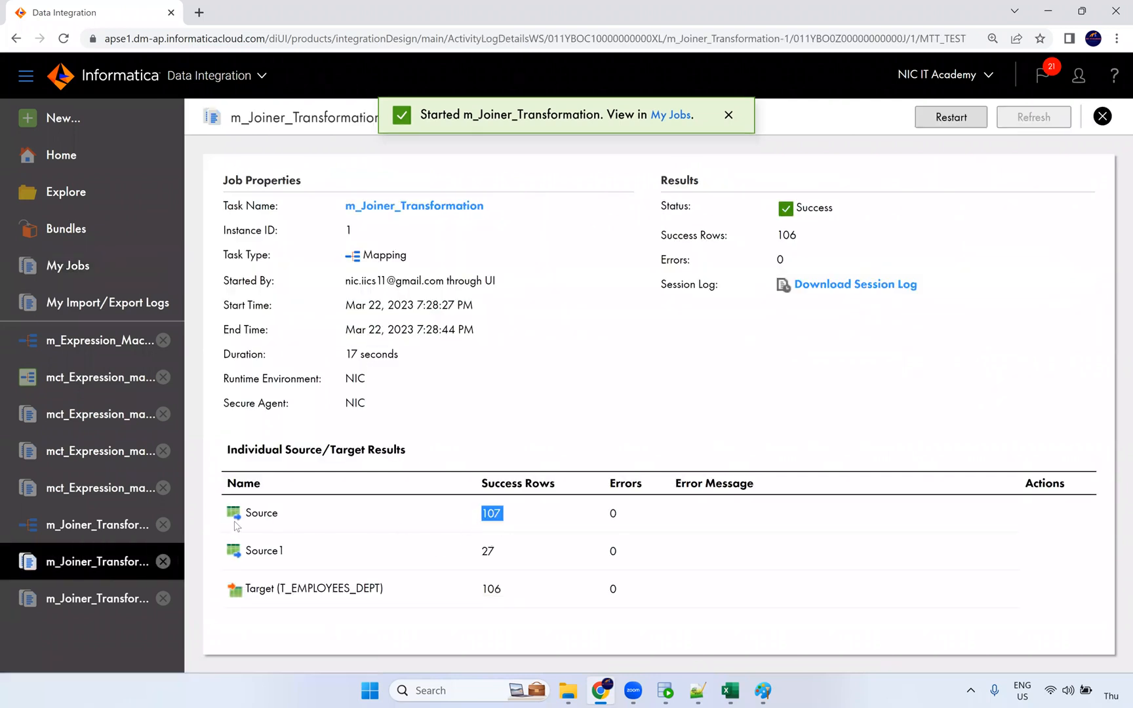
left_click(488, 558)
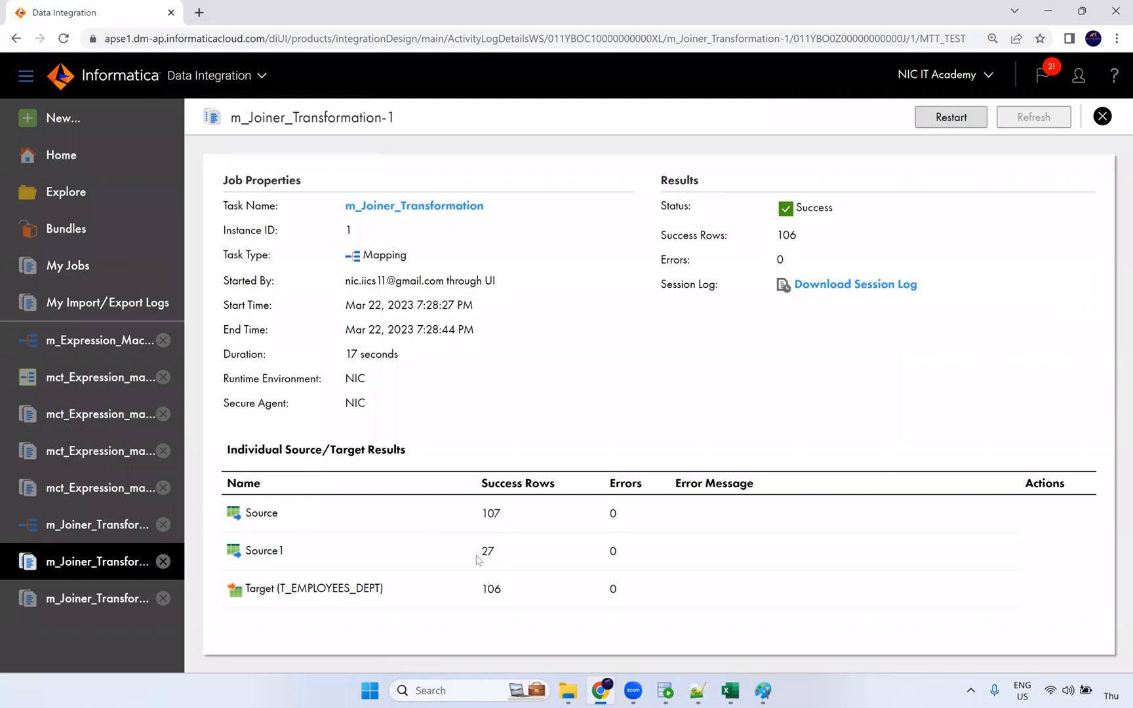
double_click(487, 555)
left_click(1102, 120)
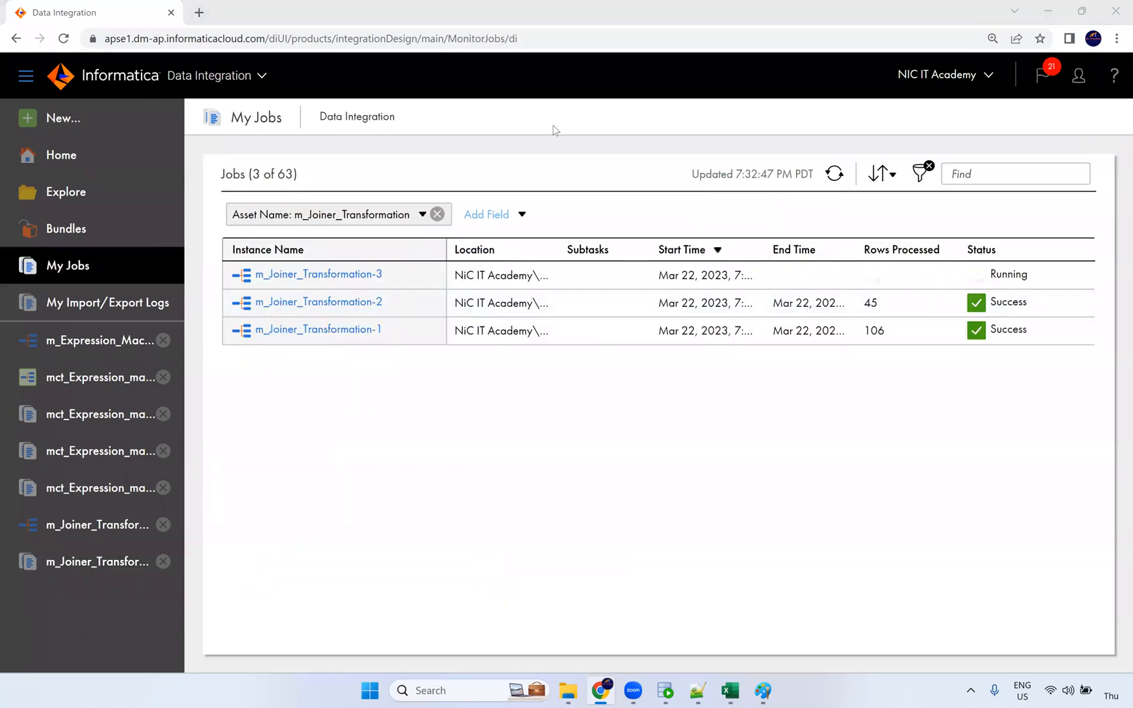
Step: Open run 3's results: one Ora_Departments row and 107 target rows loaded
left_click(837, 177)
left_click(835, 173)
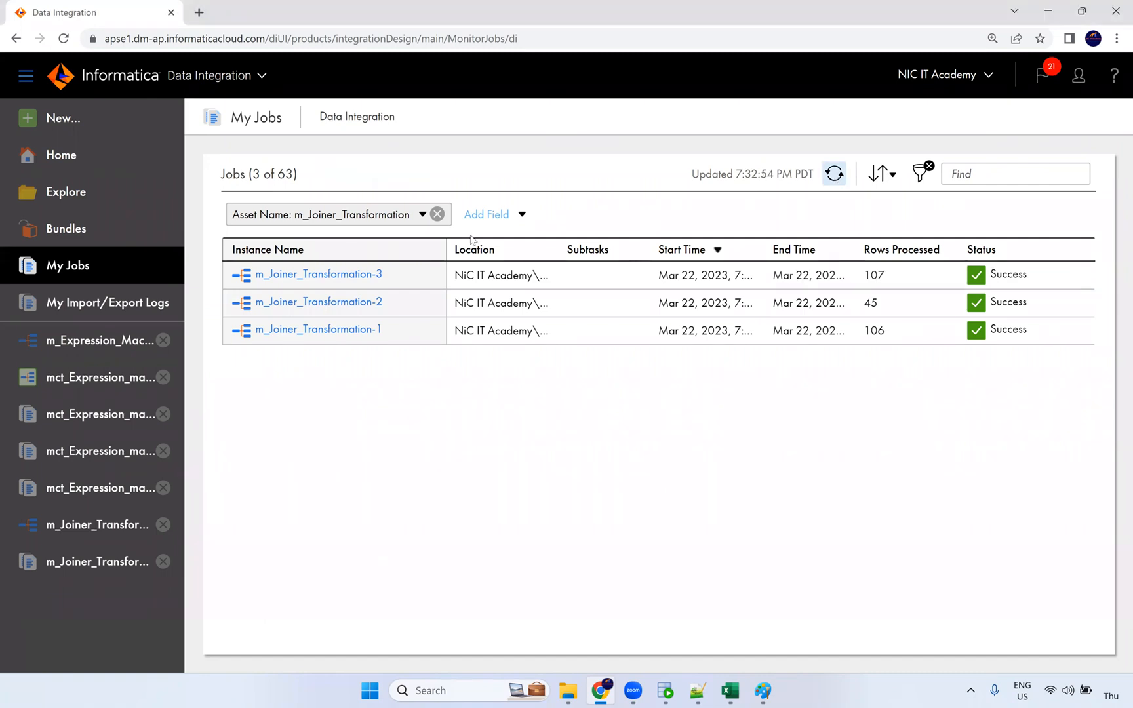
left_click(353, 275)
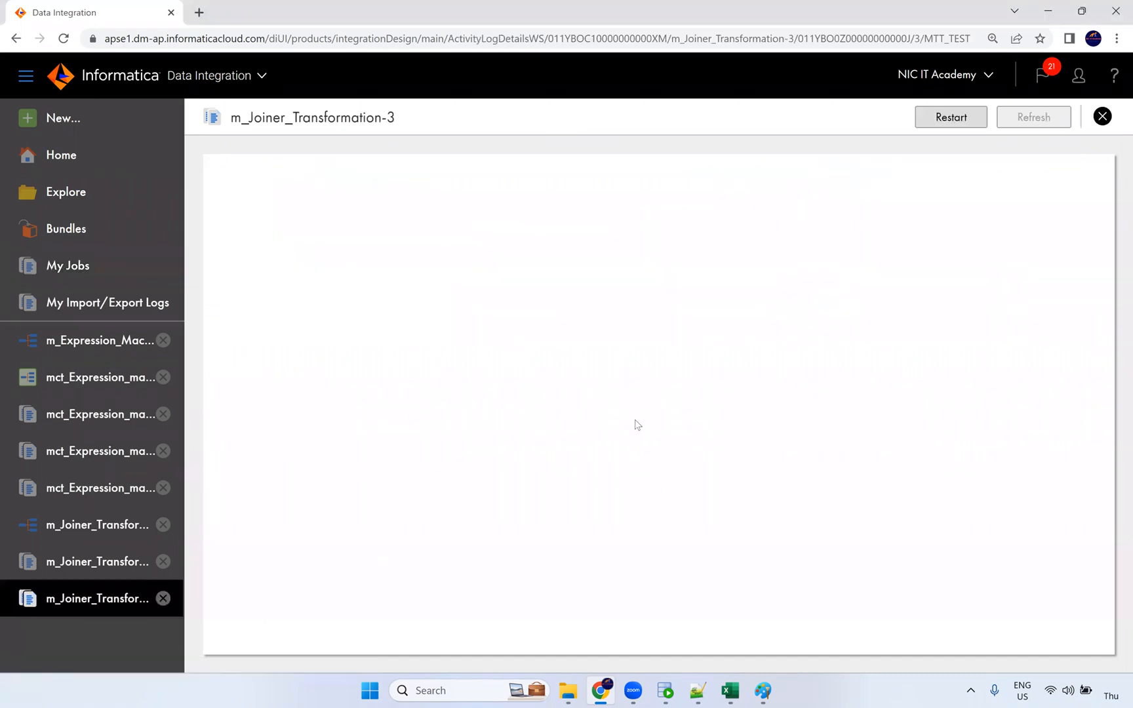
left_click_drag(501, 515, 472, 558)
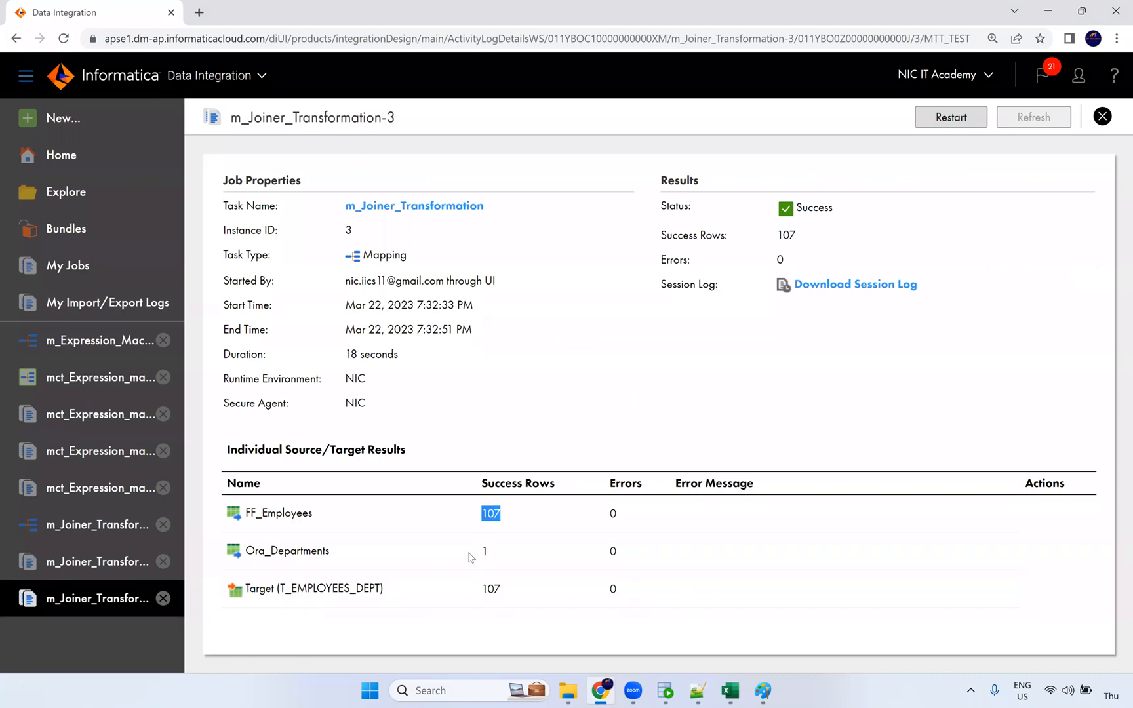
left_click(668, 692)
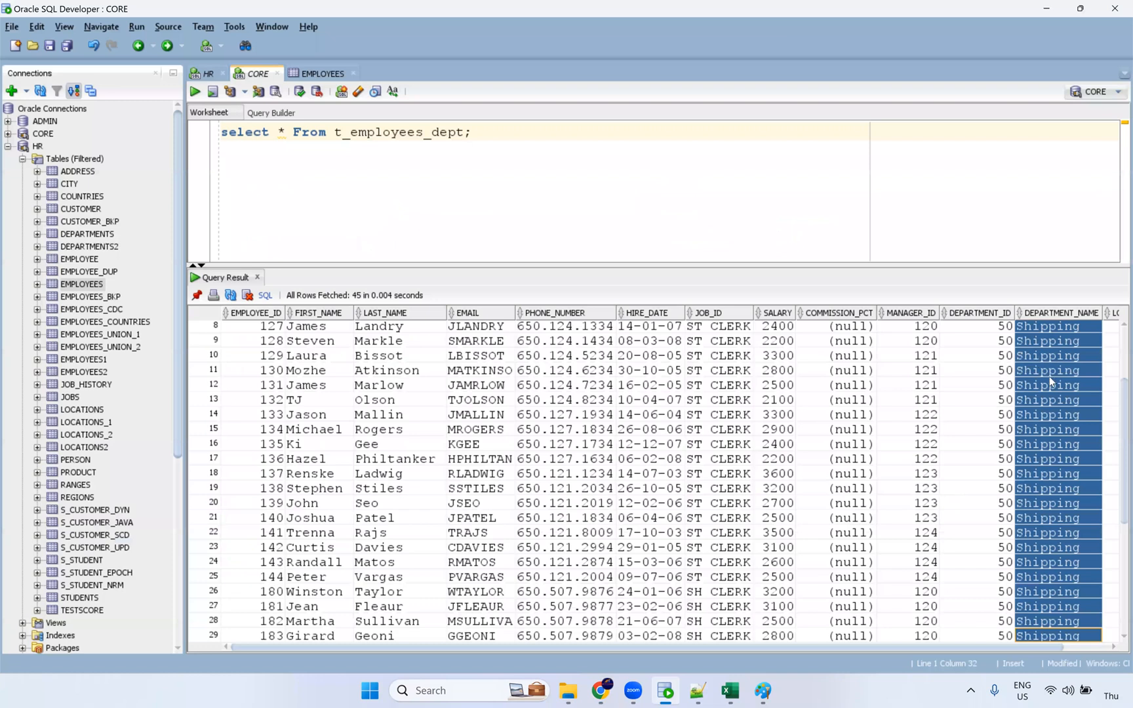
Step: Rerun the t_employees_dept query to fetch all 107 rows
scroll(954, 338, "up", 3)
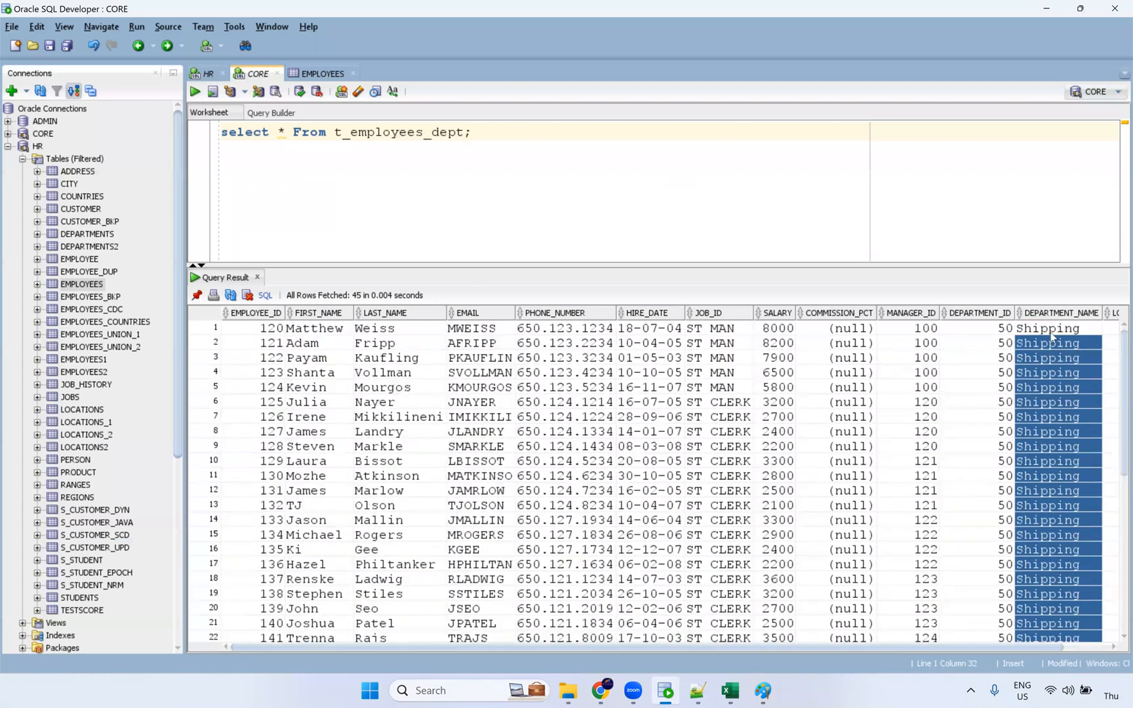
key("shift+Home")
left_click(195, 92)
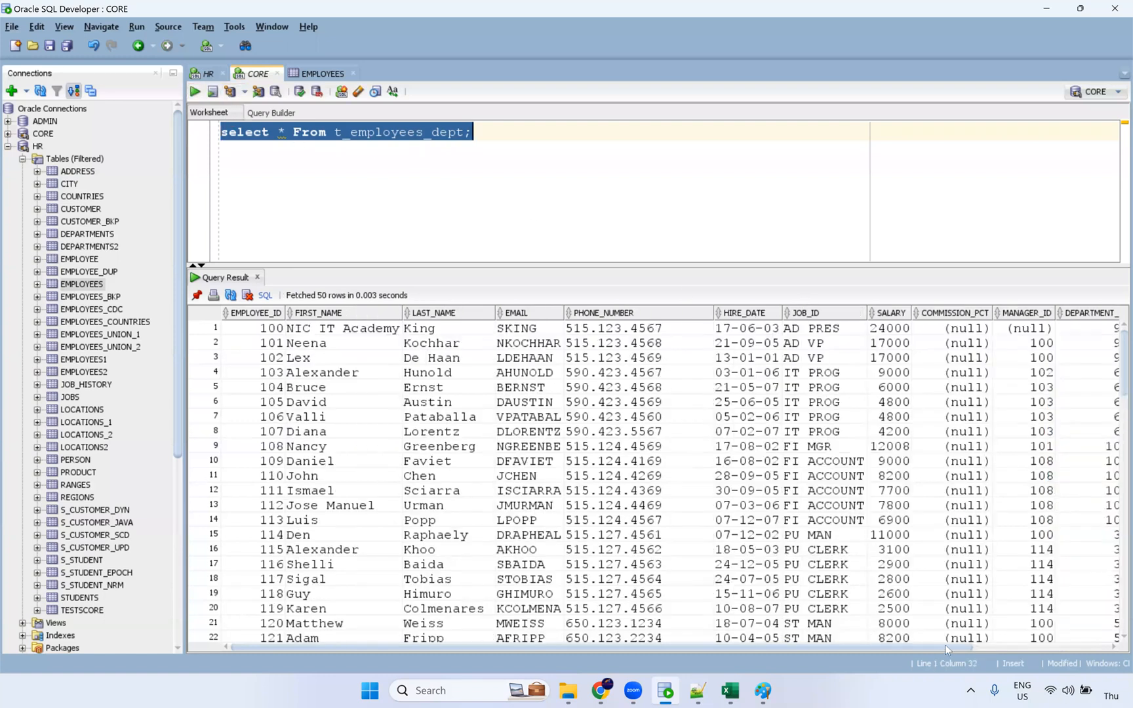
Step: Select DEPARTMENT_NAME cells through rows 101–107 to see which are null
left_click_drag(945, 644, 1118, 641)
left_click_drag(1009, 336, 1006, 616)
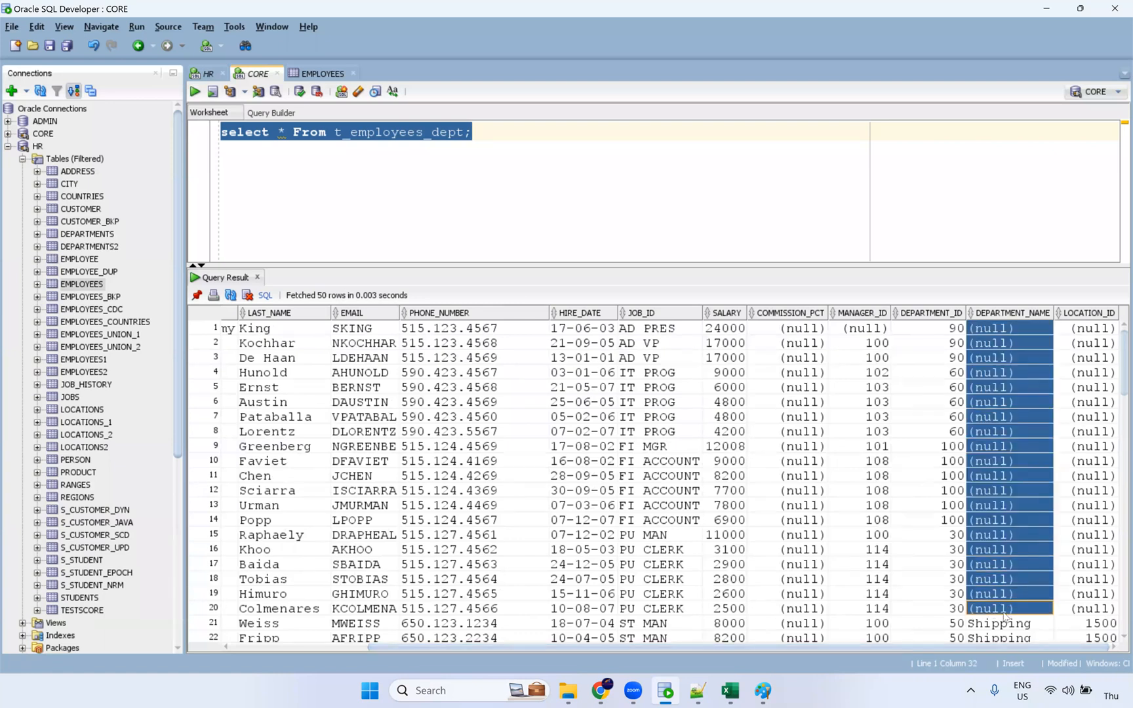
scroll(1028, 532, "down", 14)
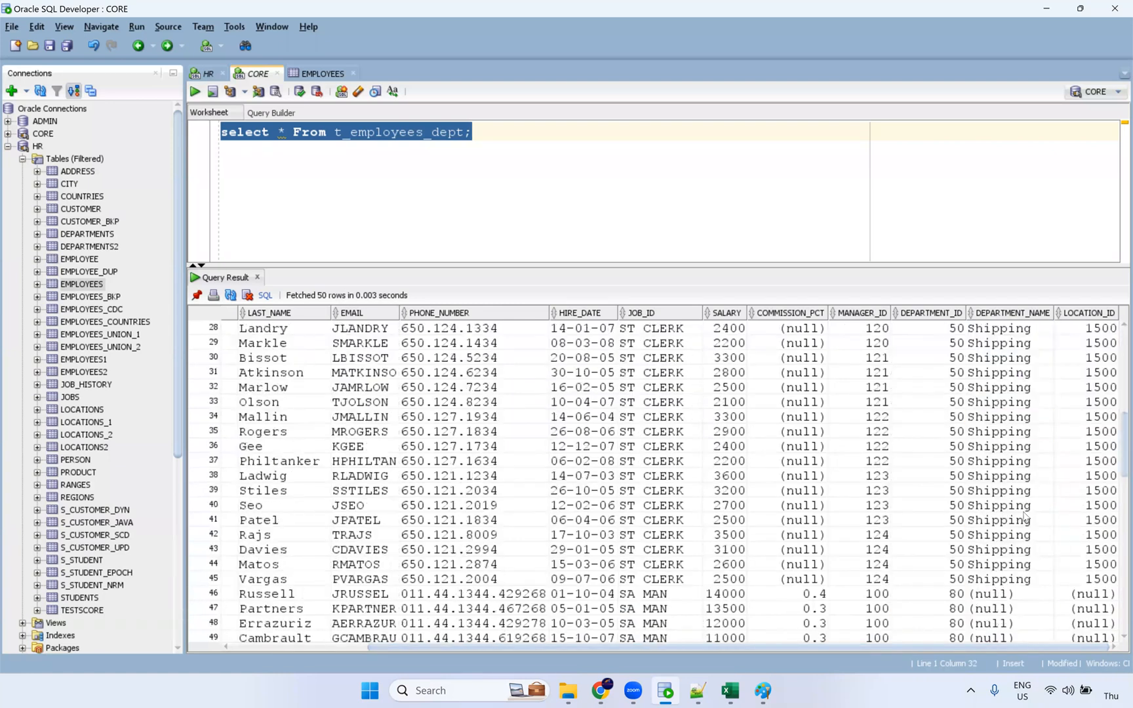
left_click_drag(1010, 377, 1021, 615)
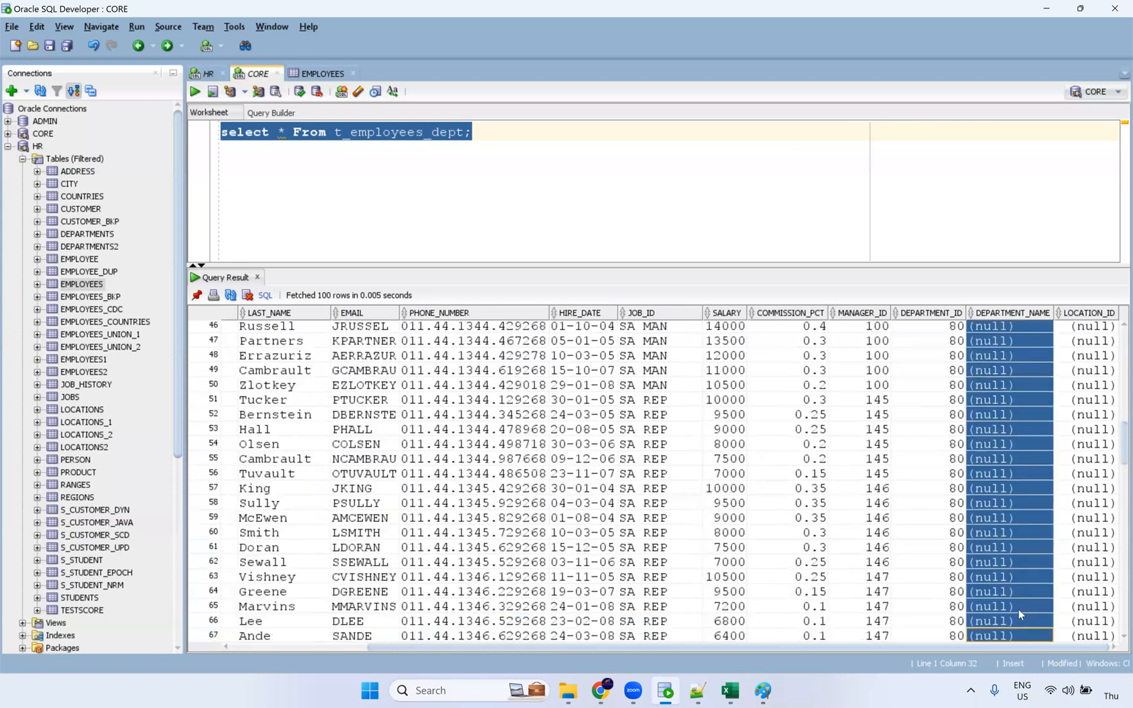
scroll(1020, 592, "down", 13)
left_click_drag(1010, 547, 1007, 663)
scroll(1004, 574, "up", 7)
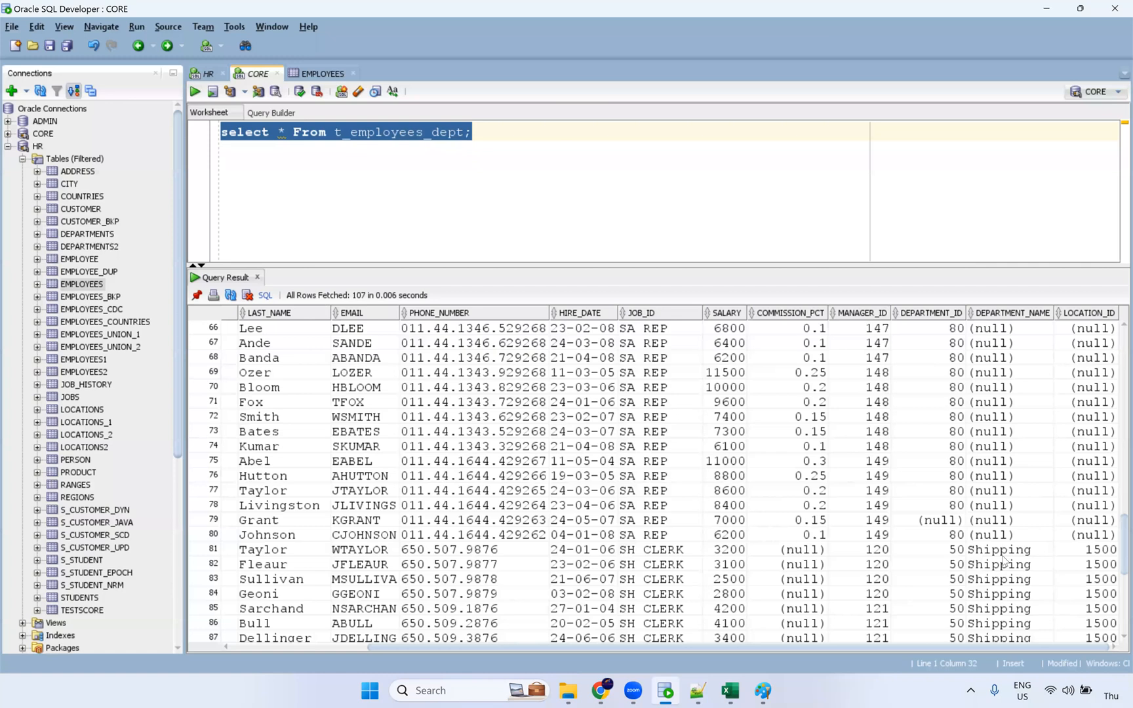
scroll(1003, 564, "up", 12)
left_click_drag(1001, 564, 873, 694)
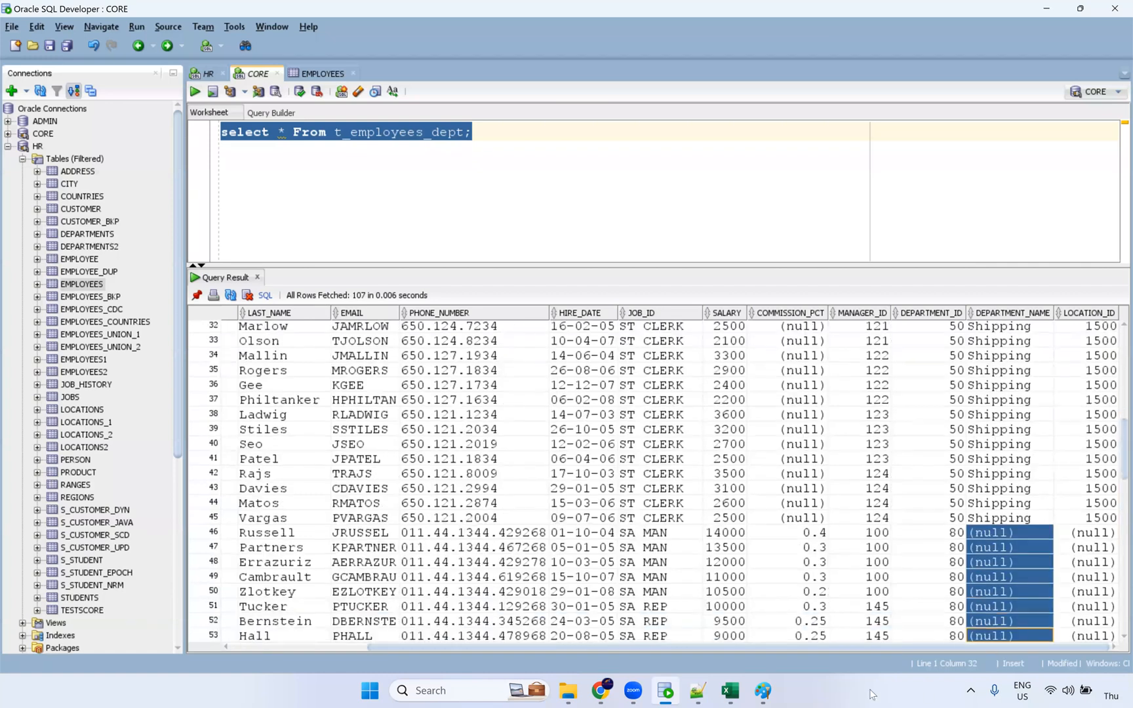
left_click(762, 691)
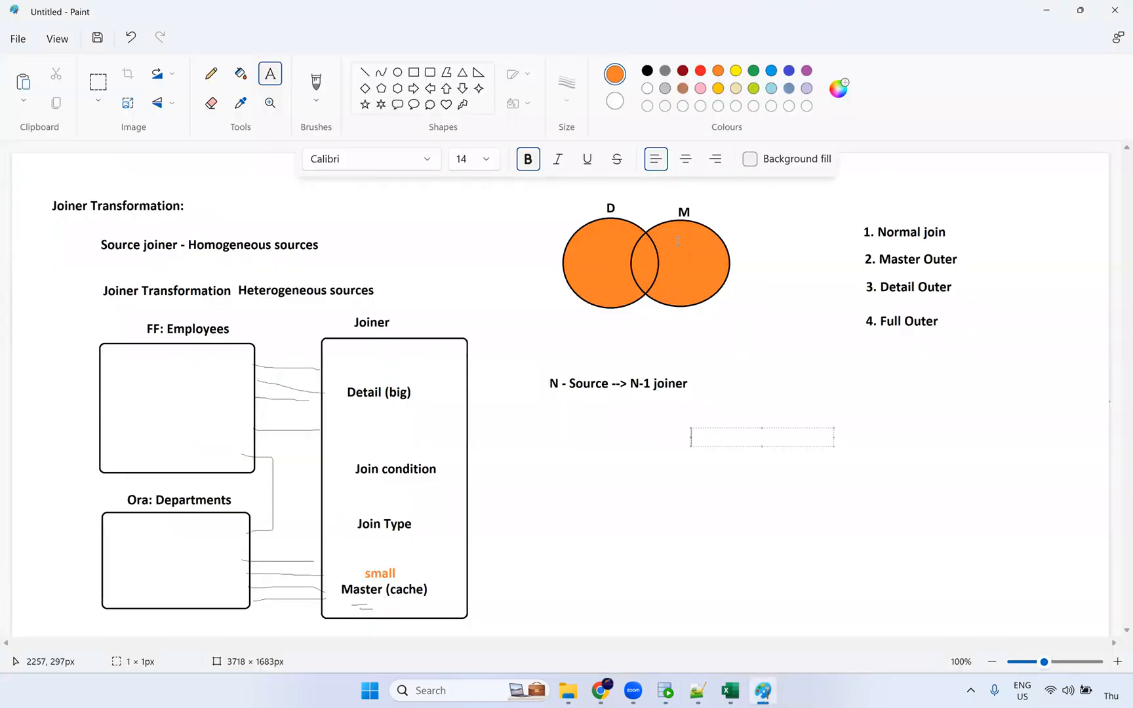
Step: Undo the last three Venn diagram changes, redo the orange overlap fill, and start a new text box
left_click(798, 278)
key("ctrl+z")
key("ctrl+z")
key("ctrl+z")
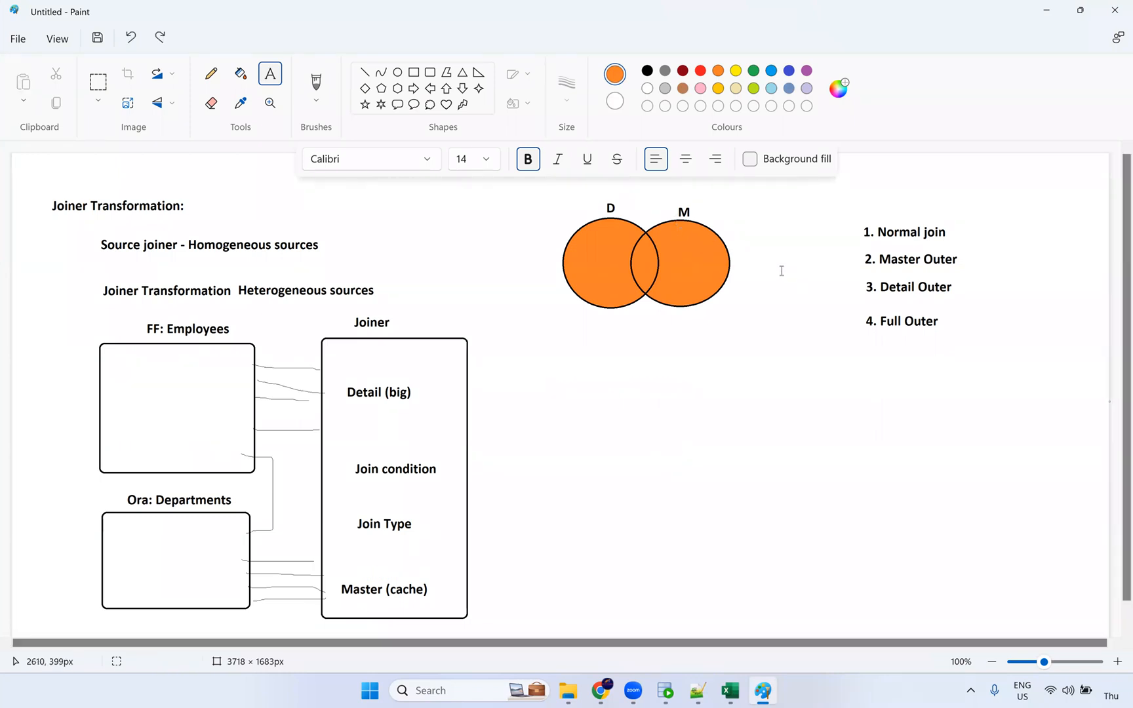
key("ctrl+z")
key("ctrl+z")
key("ctrl+z")
key("ctrl+z")
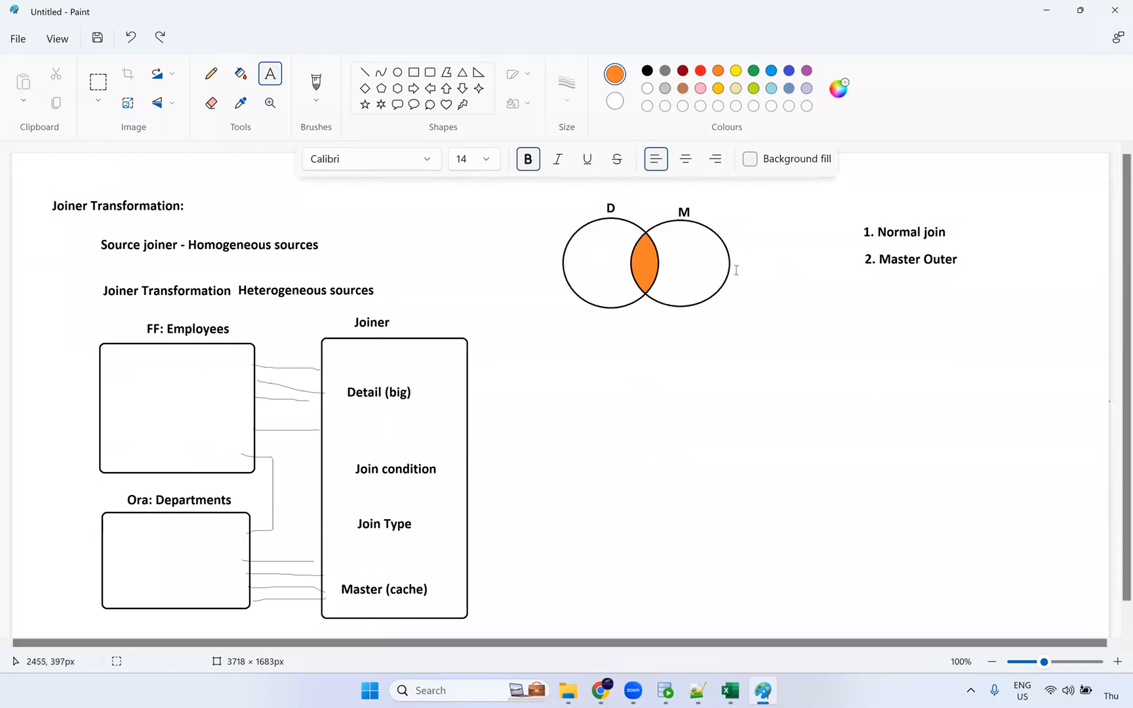
key("ctrl+z")
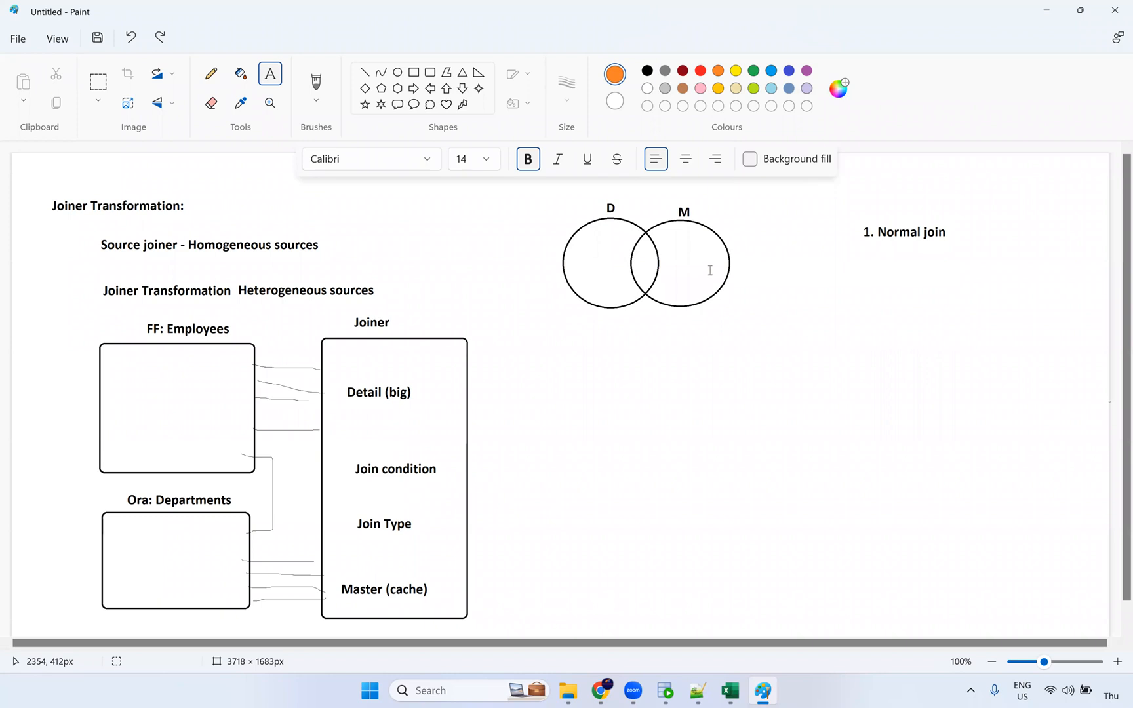
key("ctrl+y")
key("ctrl+y")
key("ctrl+y")
key("ctrl+y")
key("ctrl+y")
key("ctrl+y")
key("ctrl+y")
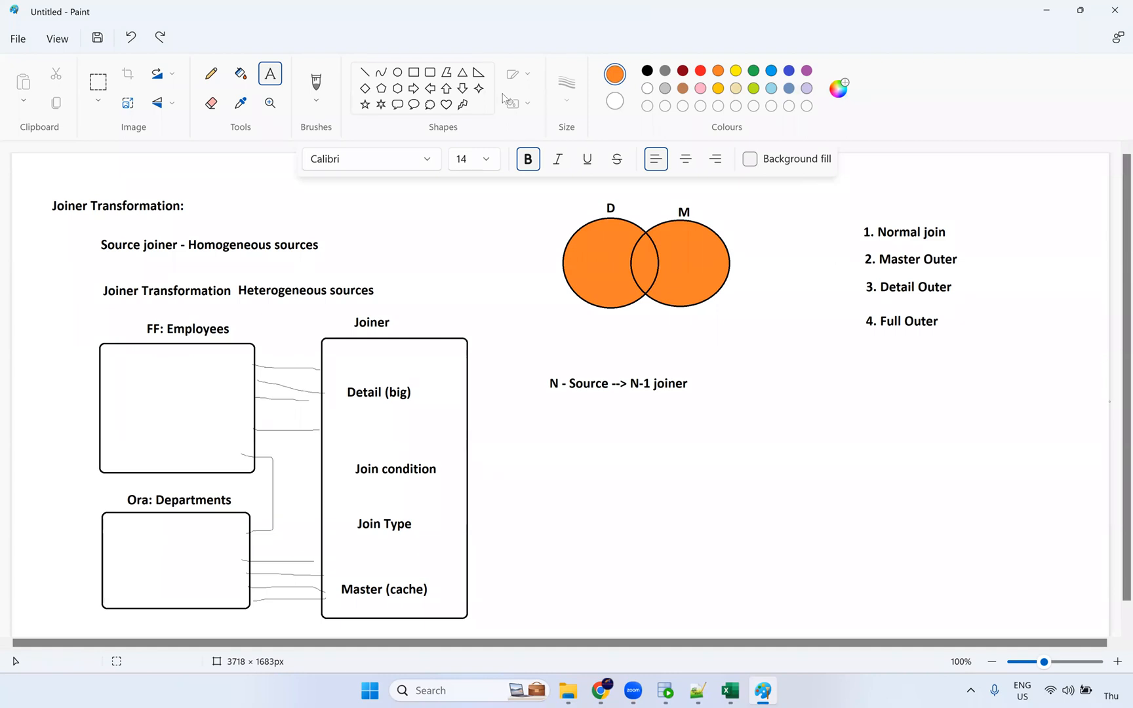
left_click(776, 403)
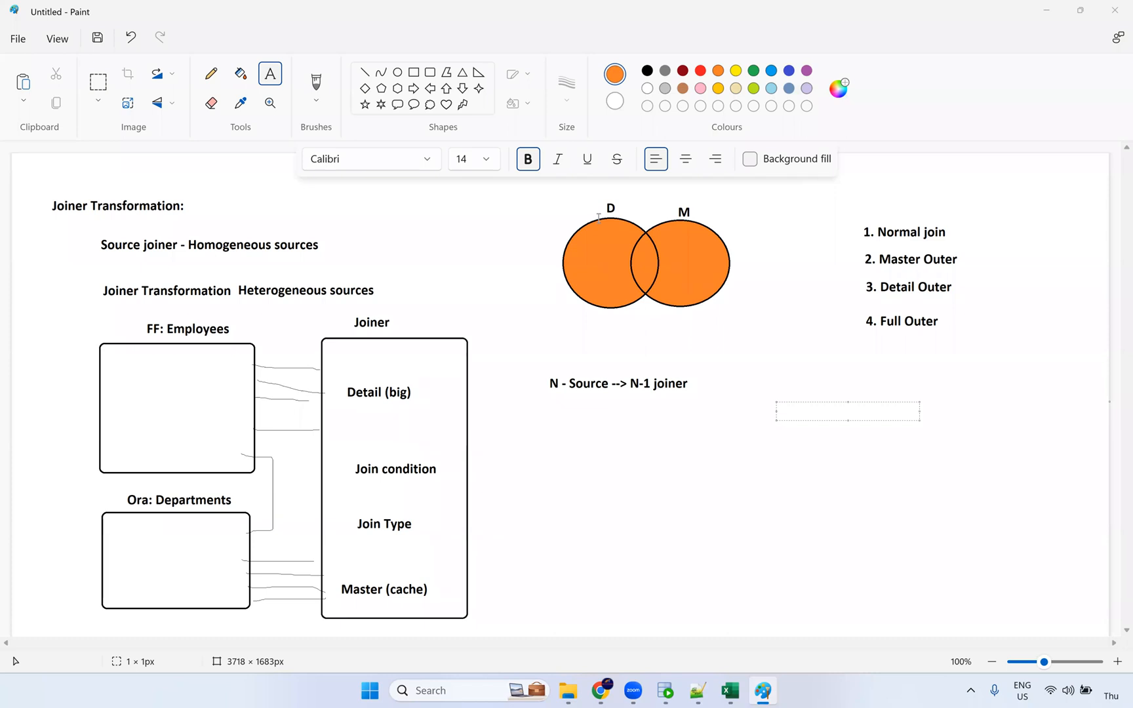
Step: Reopen m_Joiner_Transformation from the job results and view the Ora_Departments source settings
left_click(609, 692)
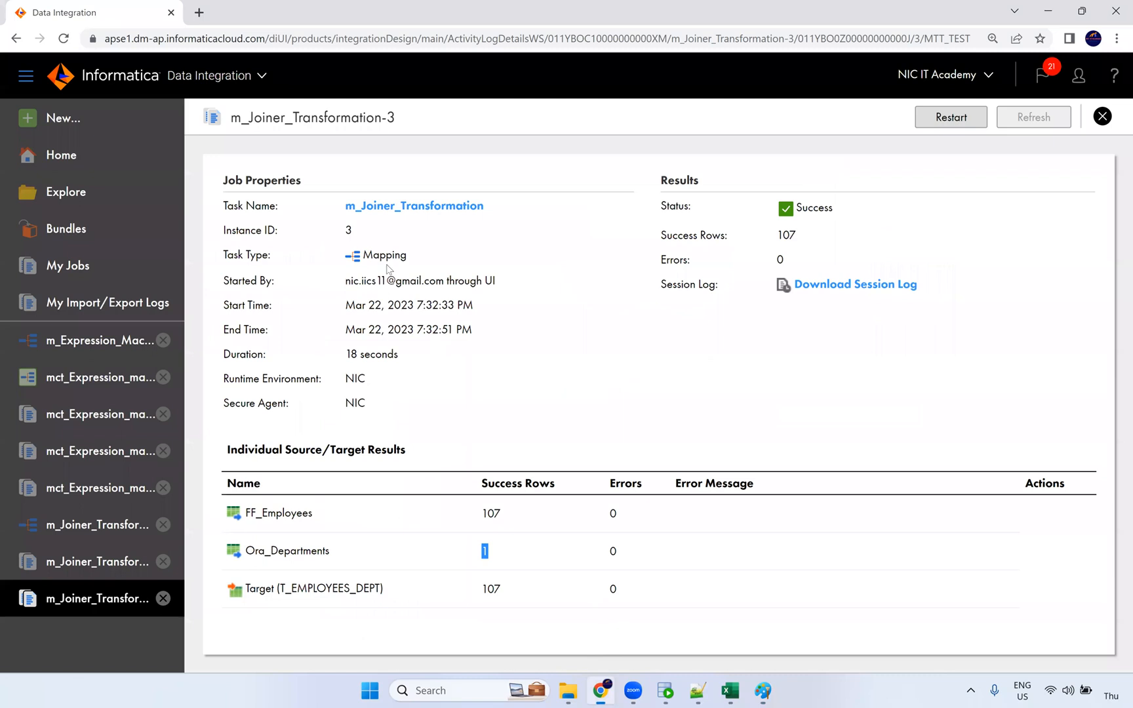
left_click(405, 207)
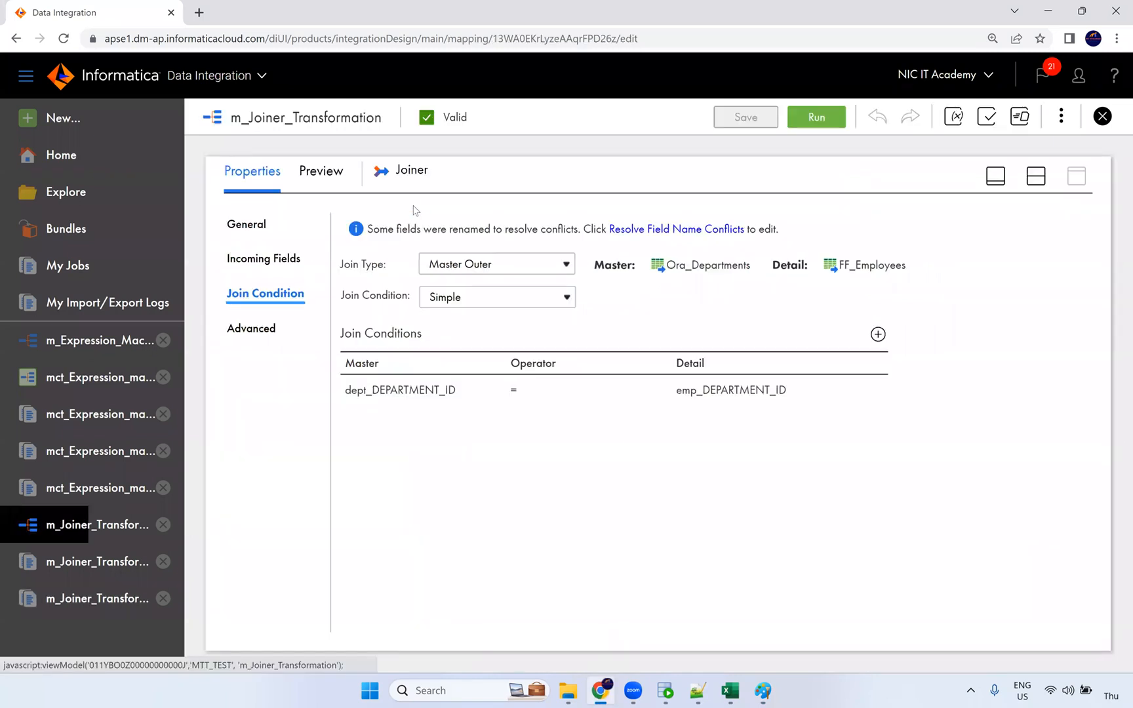
left_click(1036, 177)
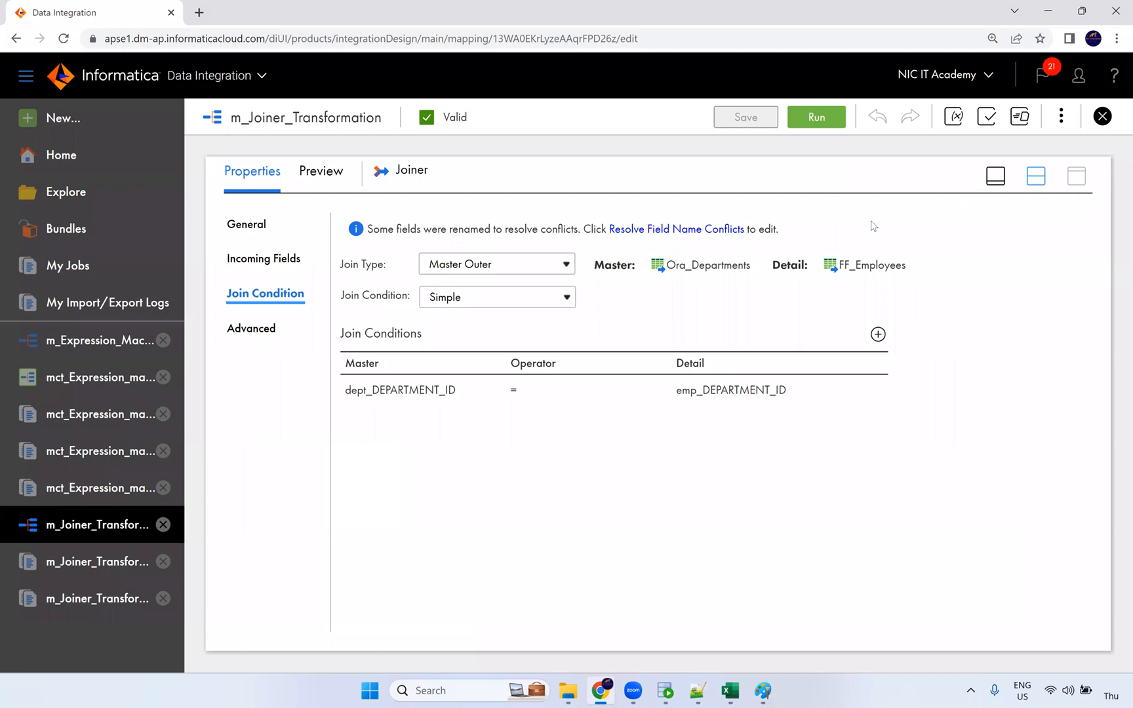
left_click(400, 353)
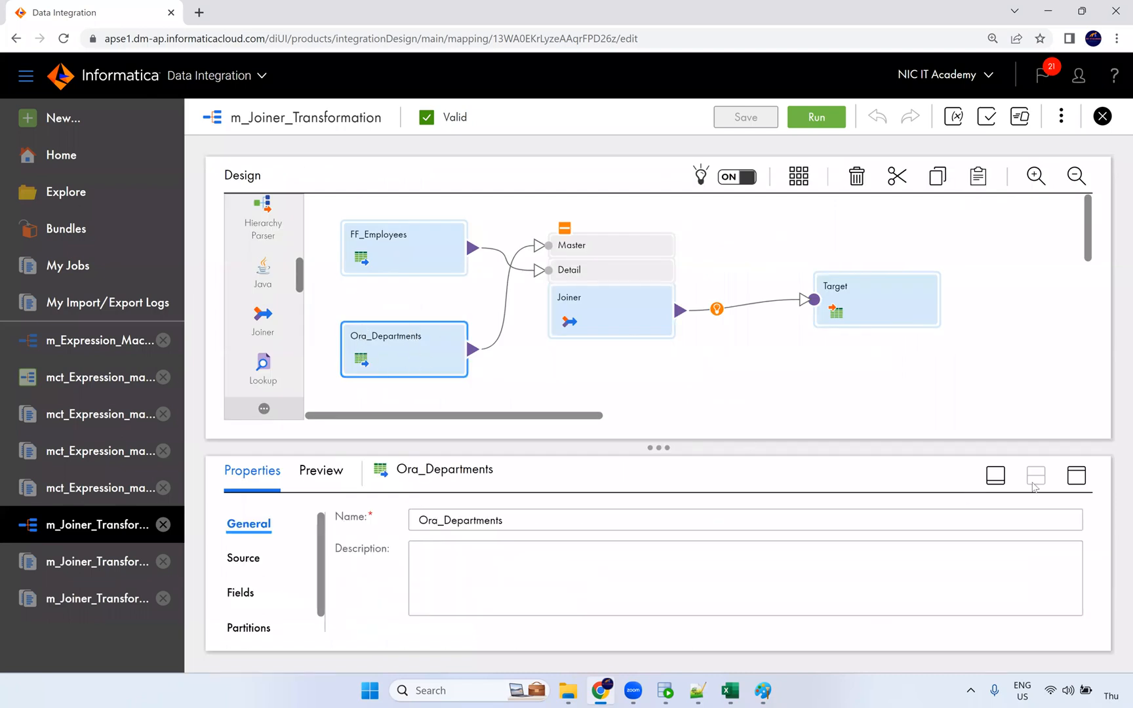
left_click(1076, 476)
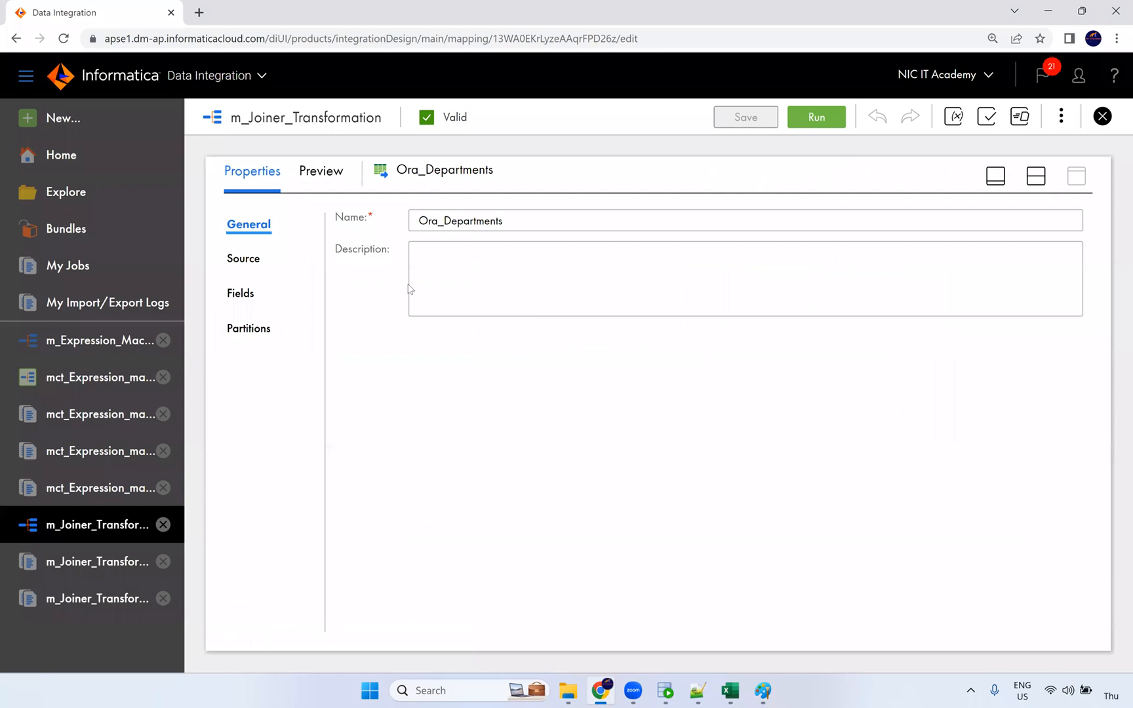
left_click(255, 258)
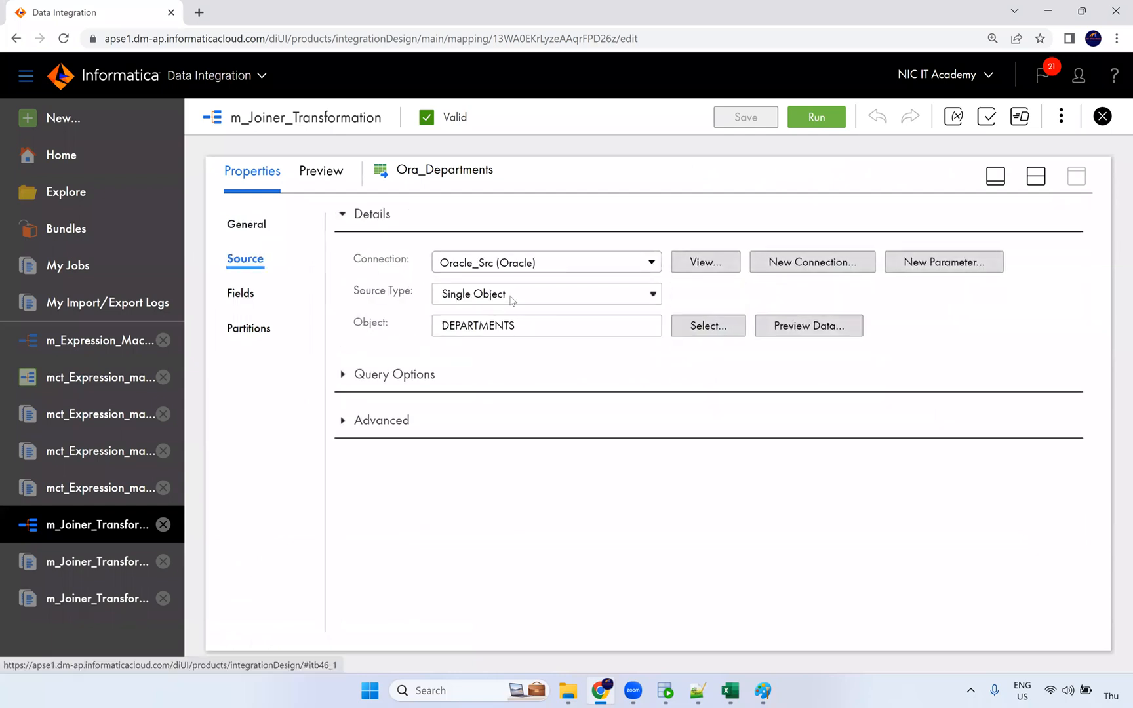
Step: Switch the Ora_Departments source type to Multiple Objects with DEPARTMENTS as the source object
left_click(511, 300)
left_click(498, 343)
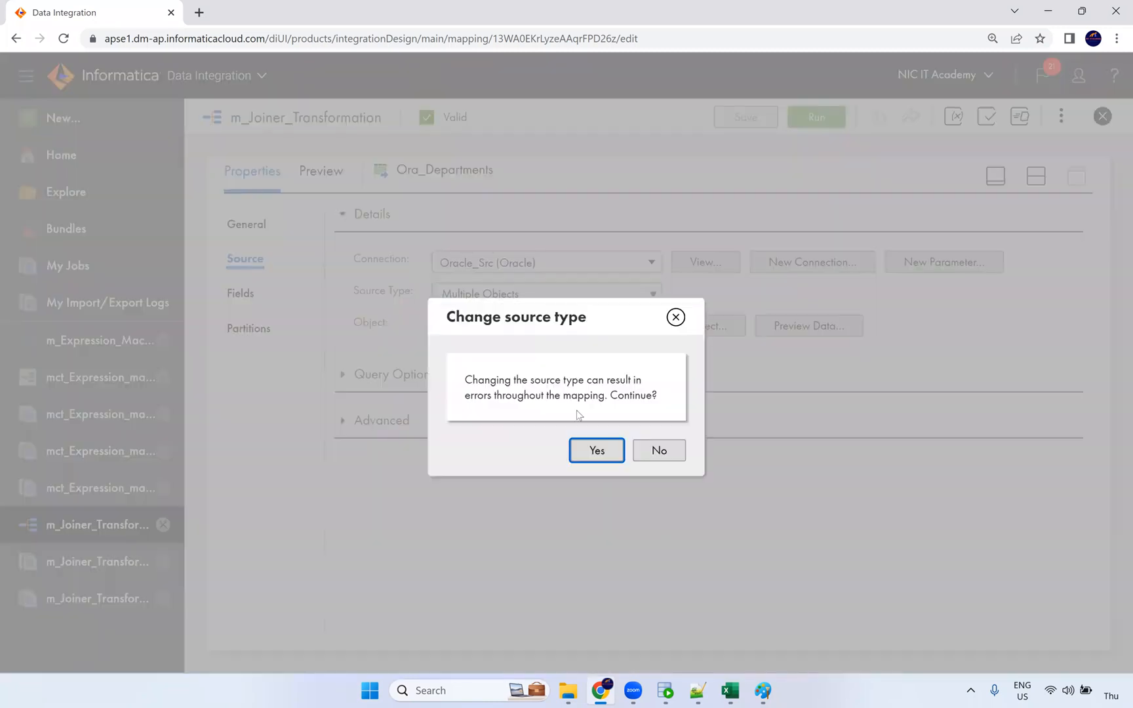
left_click(594, 451)
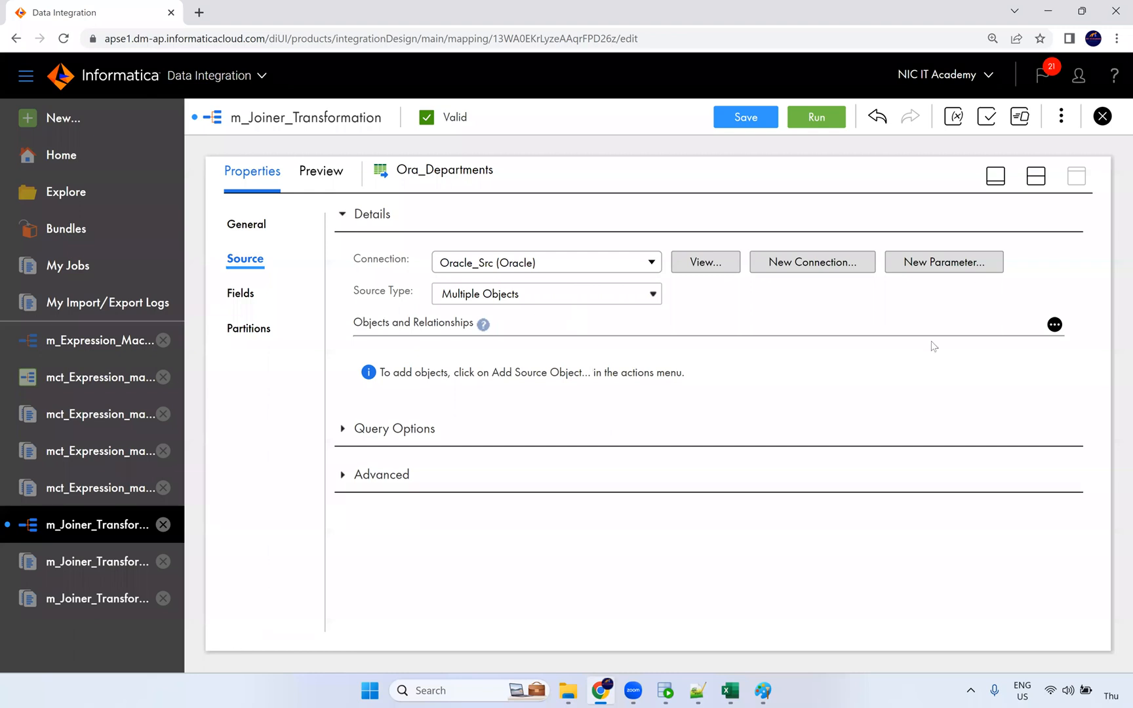
left_click(1054, 325)
left_click(994, 362)
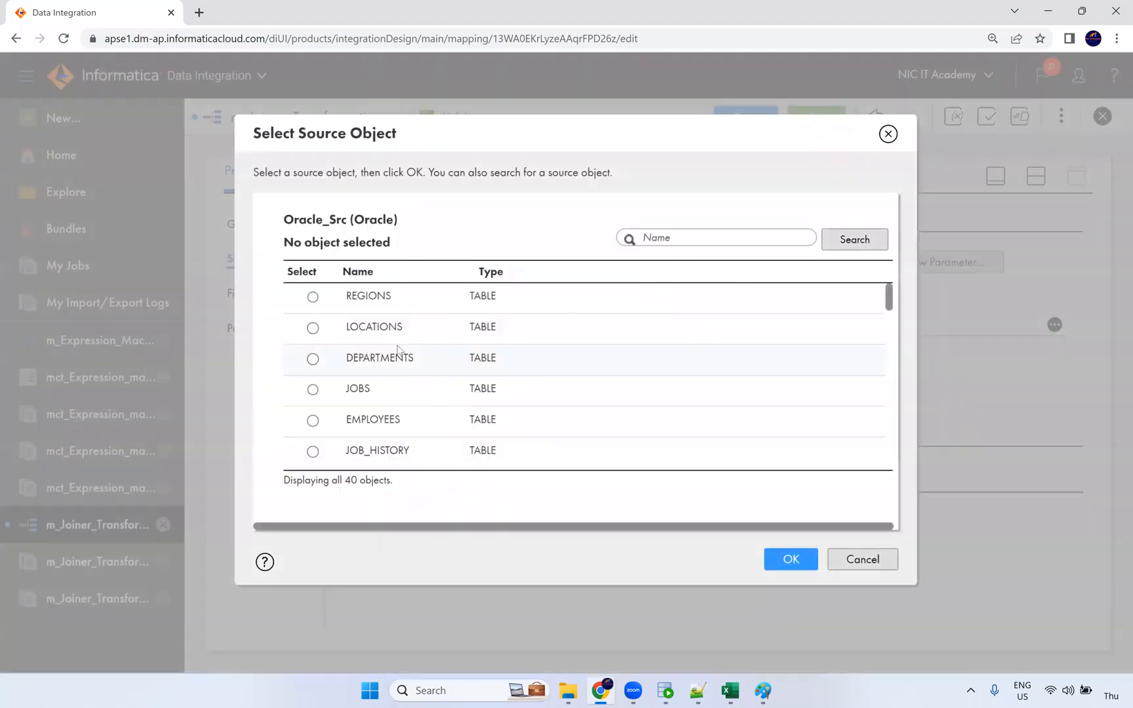
left_click(402, 362)
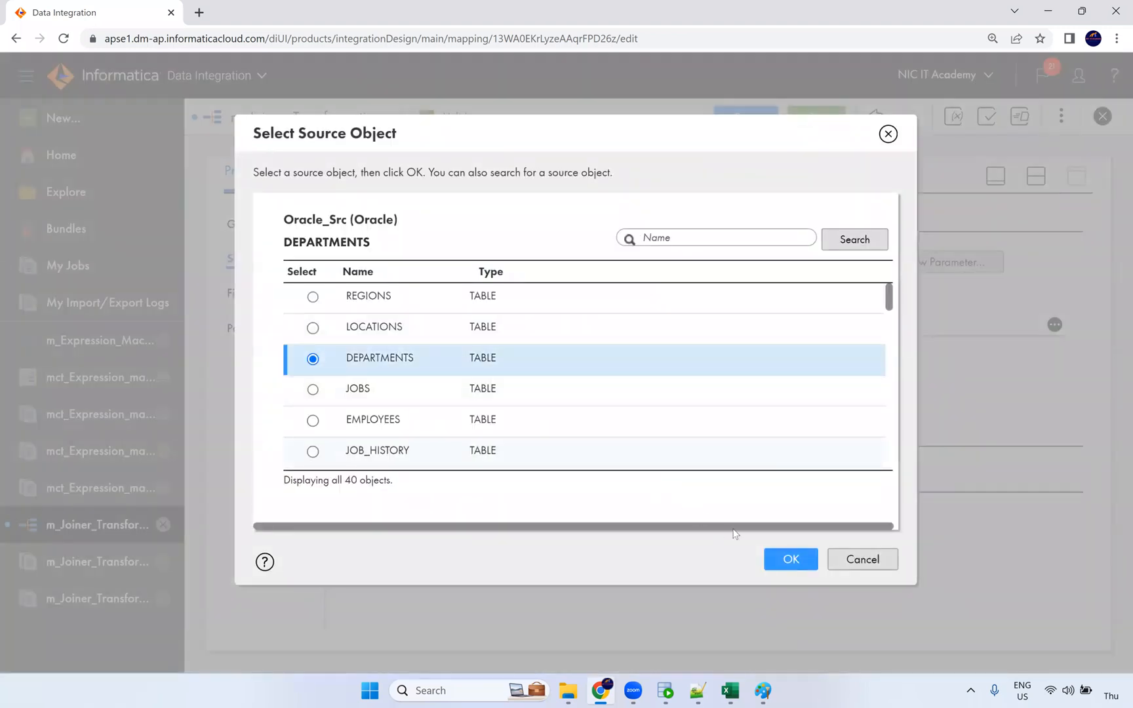
left_click(773, 559)
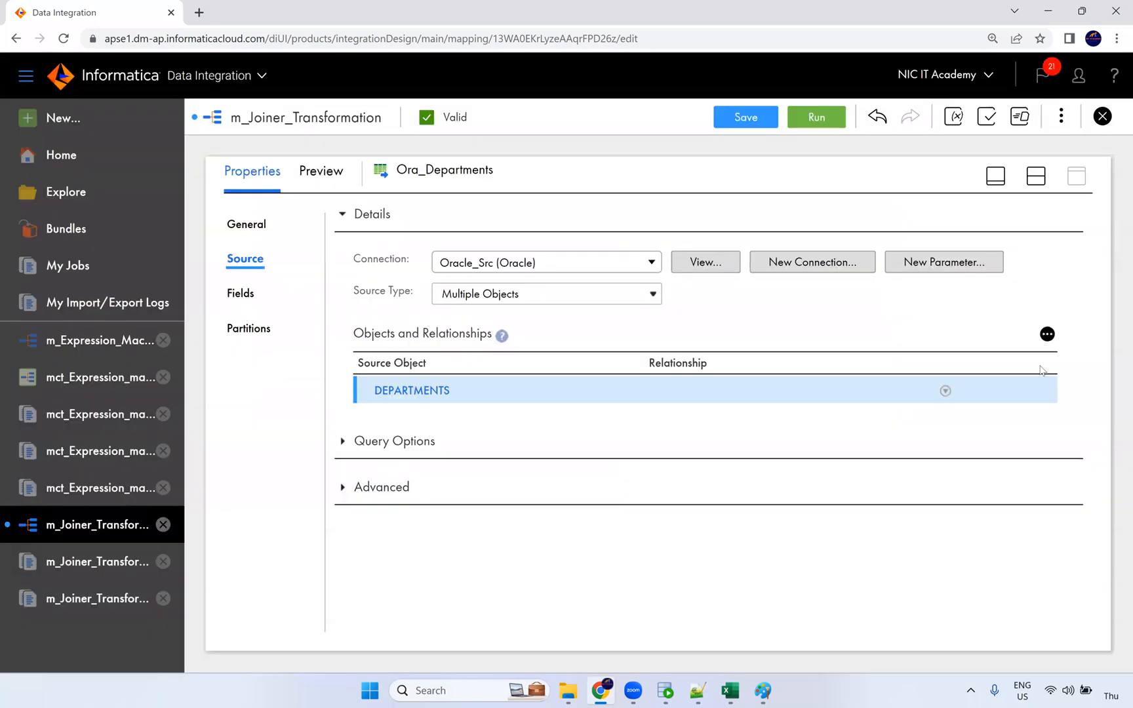
Step: Preview the LOCATIONS data, then add LOCATIONS as a related object of DEPARTMENTS
left_click(1047, 335)
left_click(967, 373)
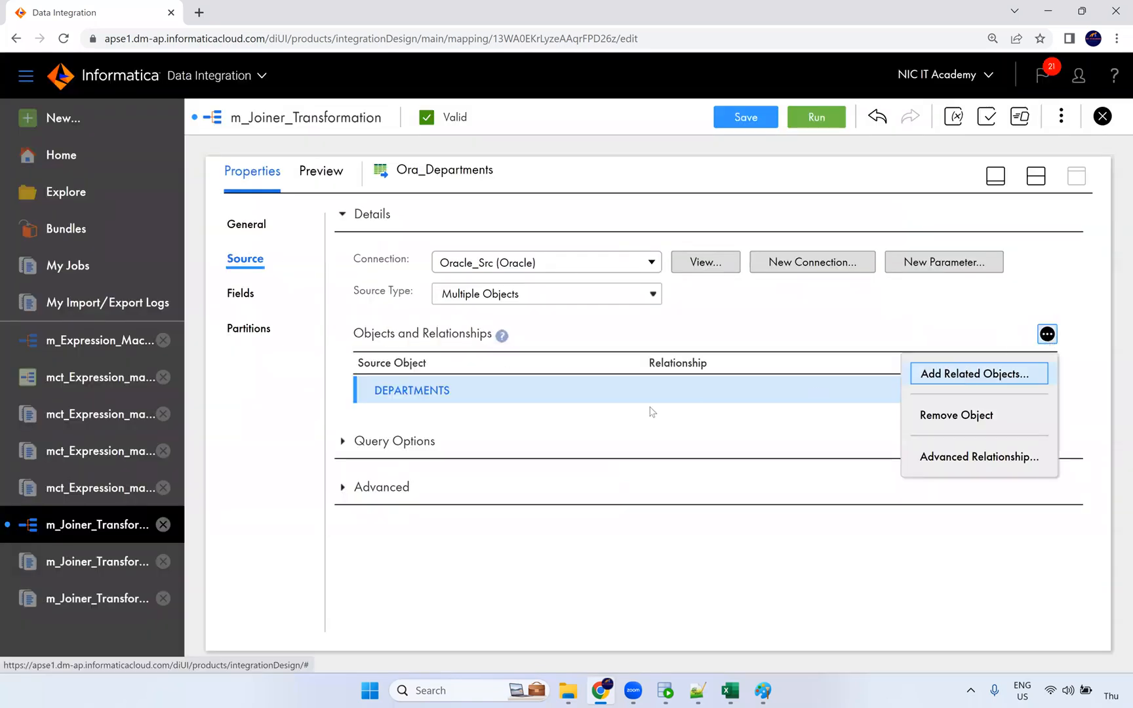
left_click(305, 328)
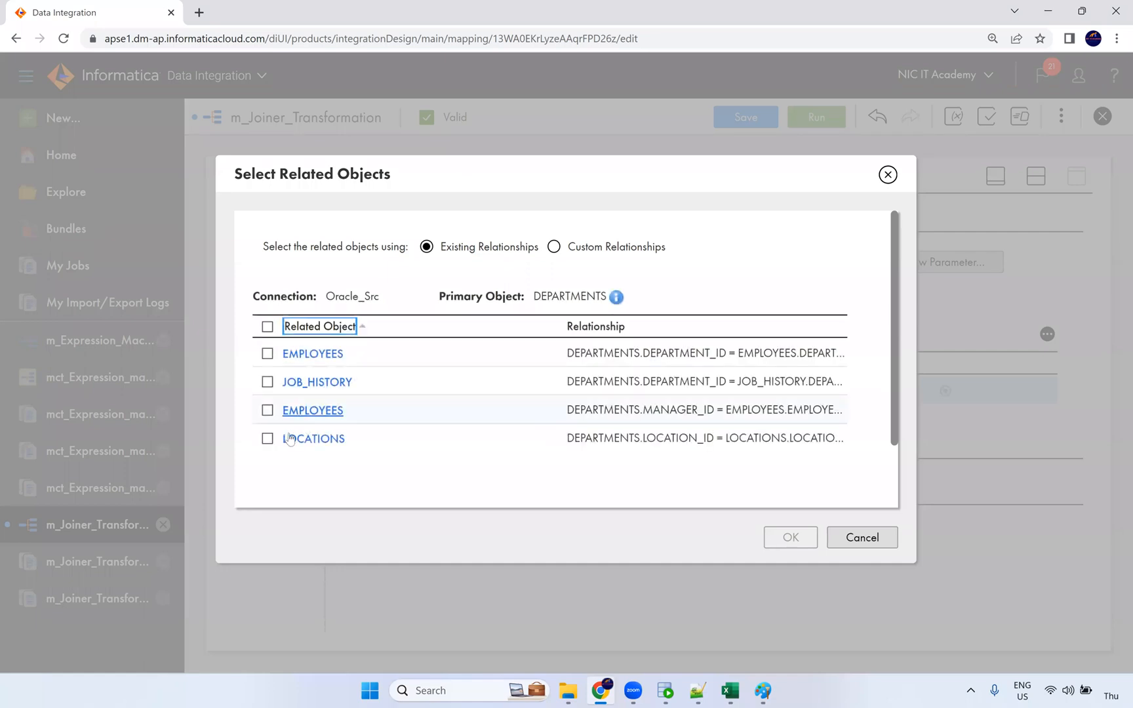
left_click(289, 439)
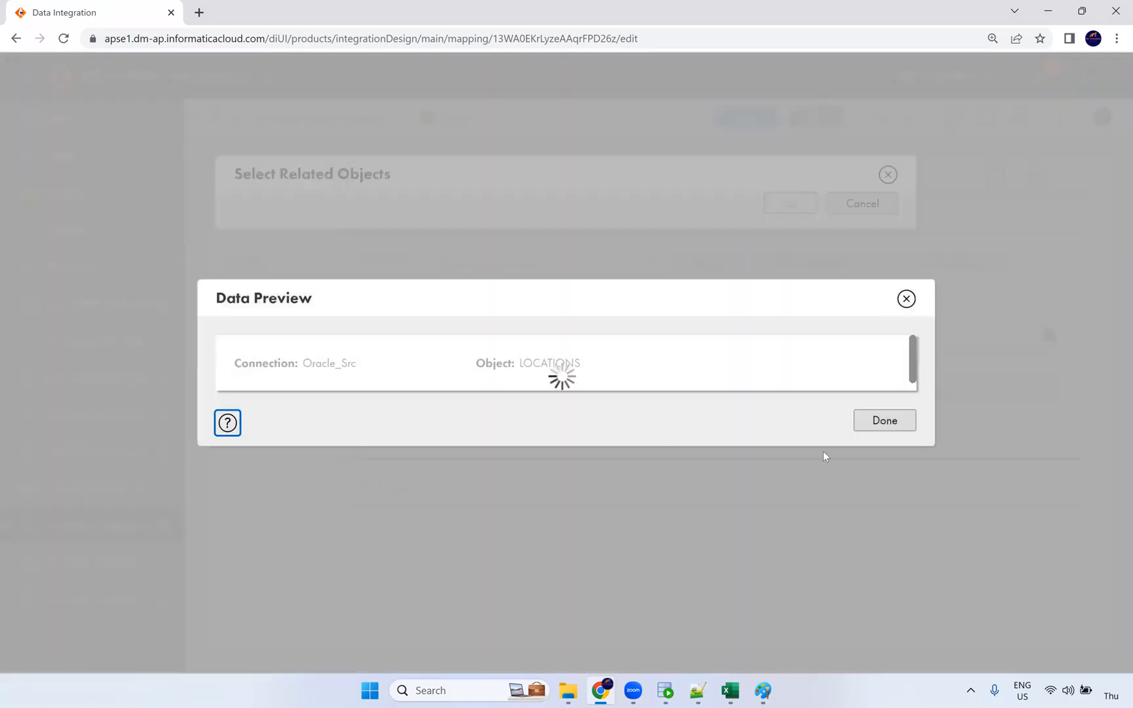
left_click(861, 421)
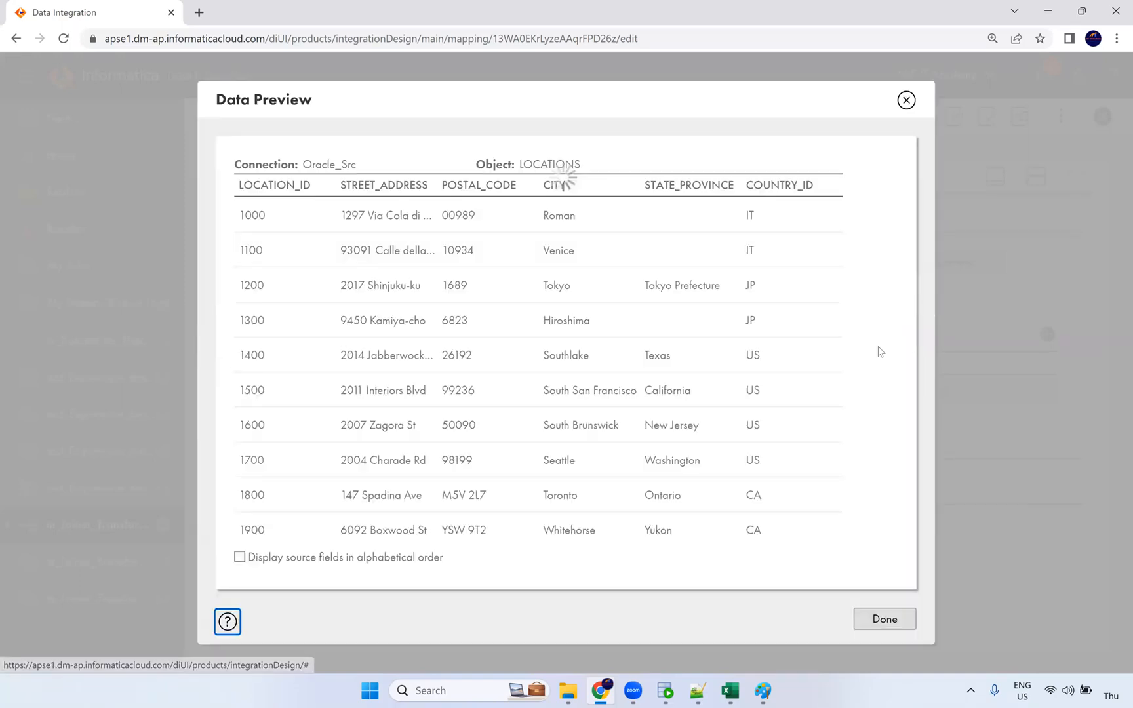
left_click(886, 623)
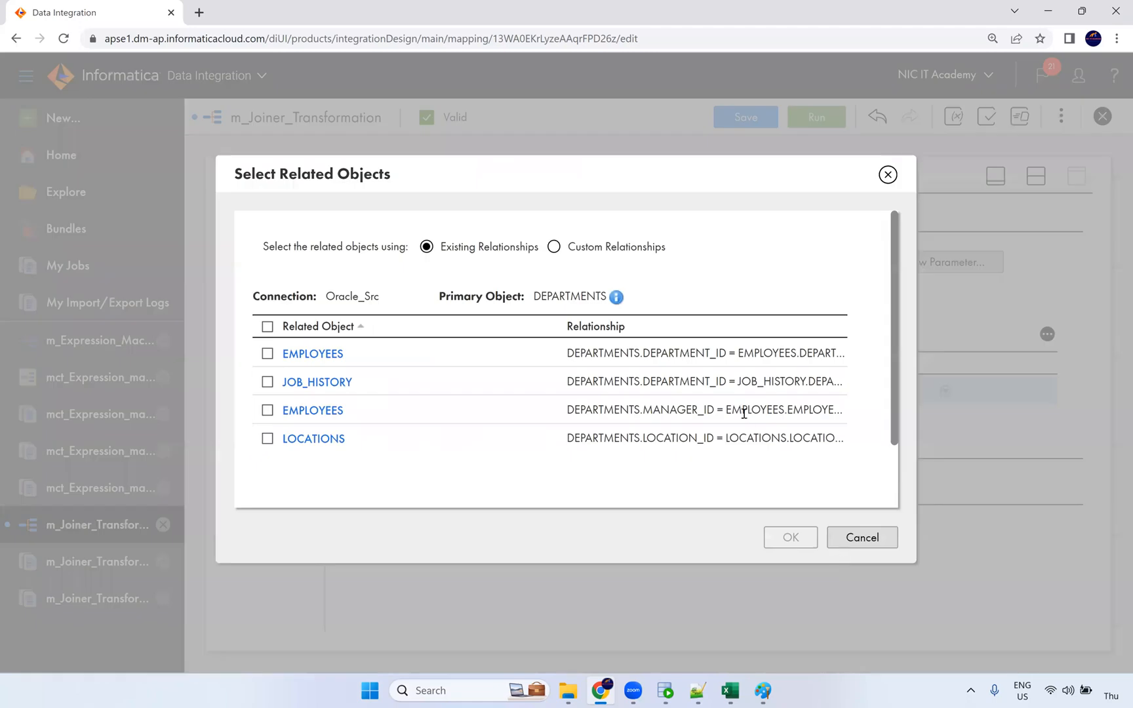
left_click(267, 438)
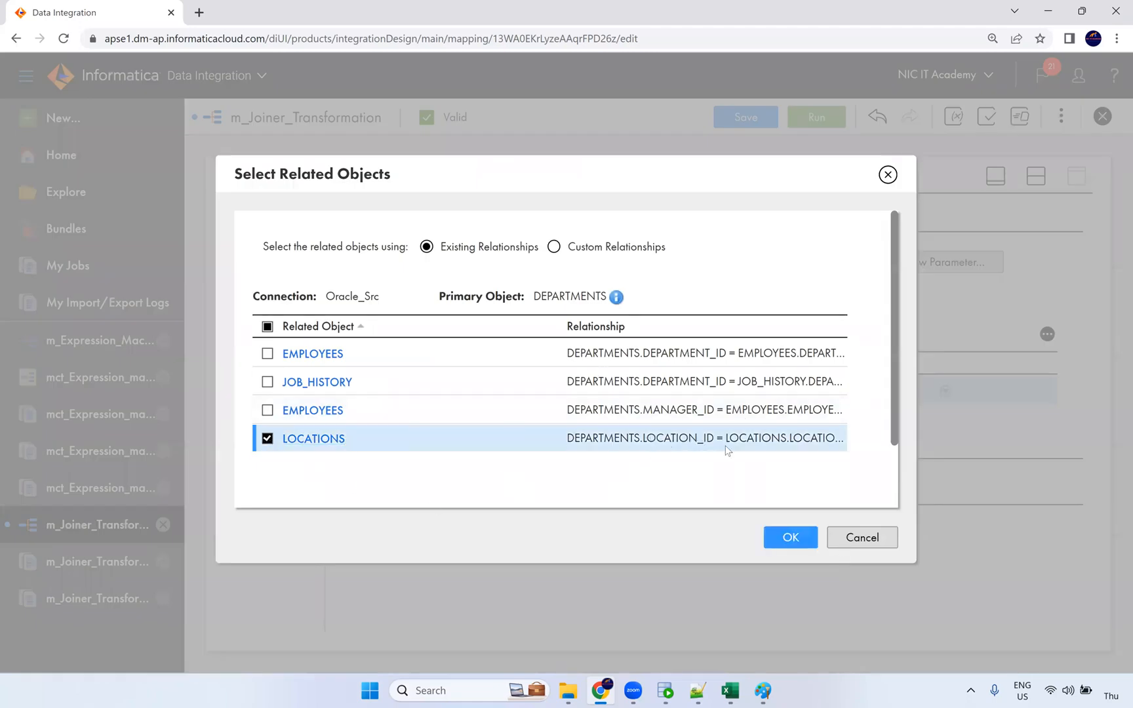
left_click(796, 542)
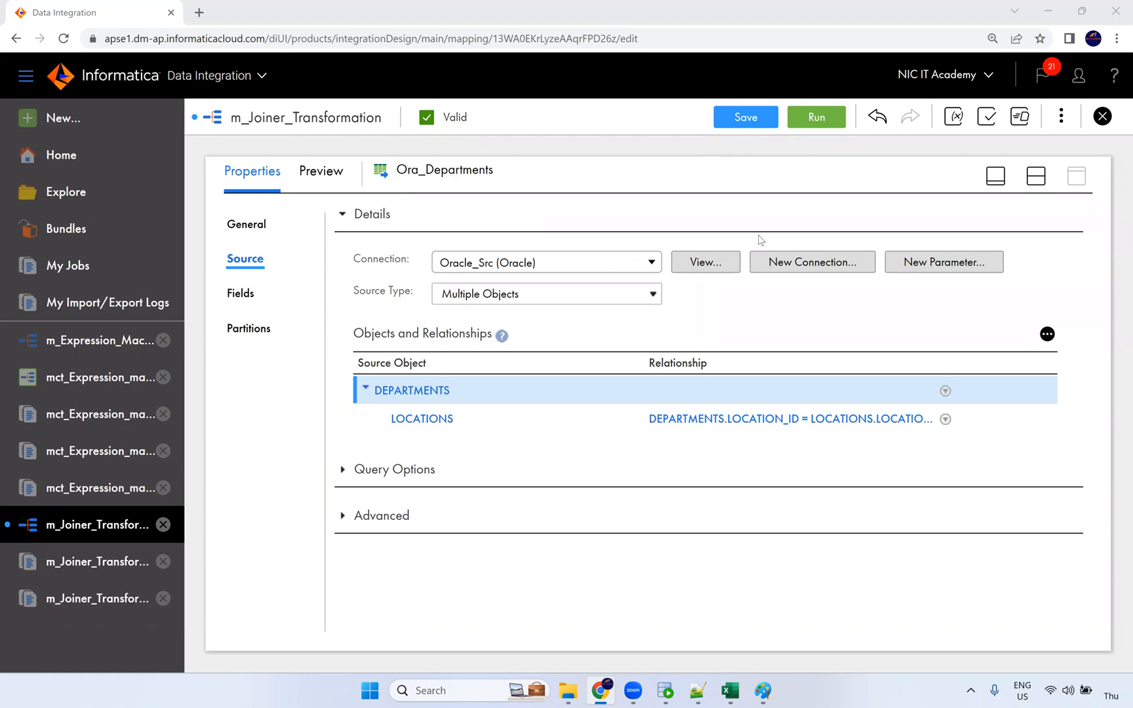
Step: Skim the macro notes in Notepad++ and return to the Informatica browser
left_click(697, 691)
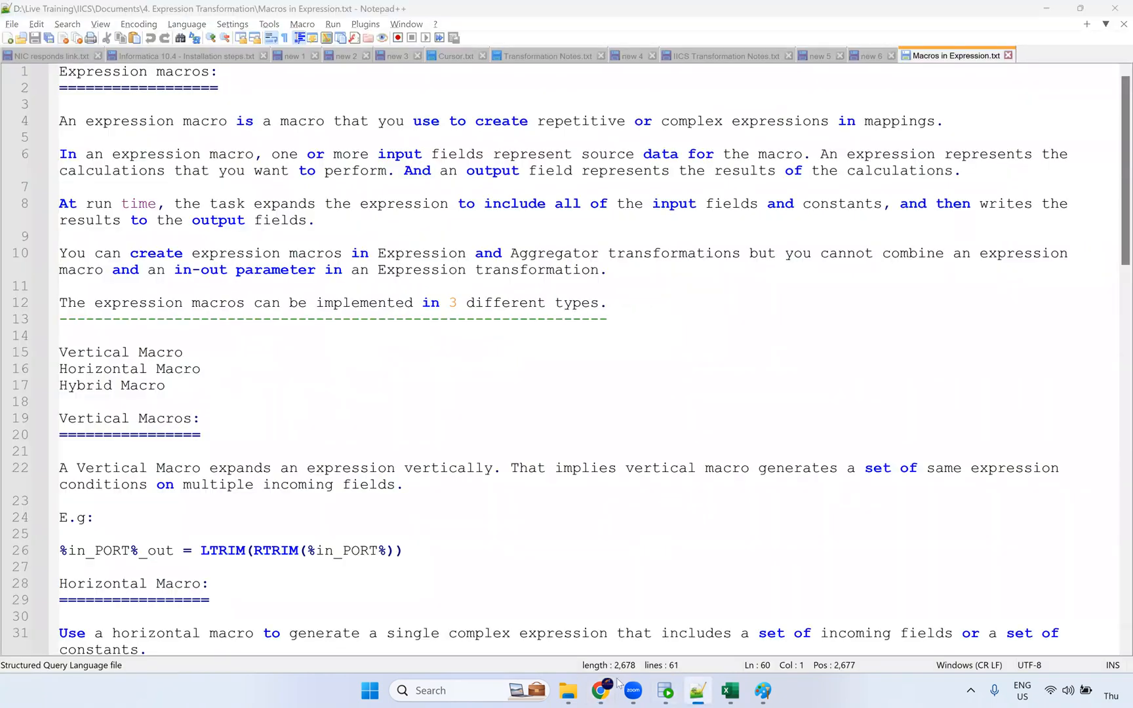
scroll(564, 393, "down", 3)
left_click(601, 691)
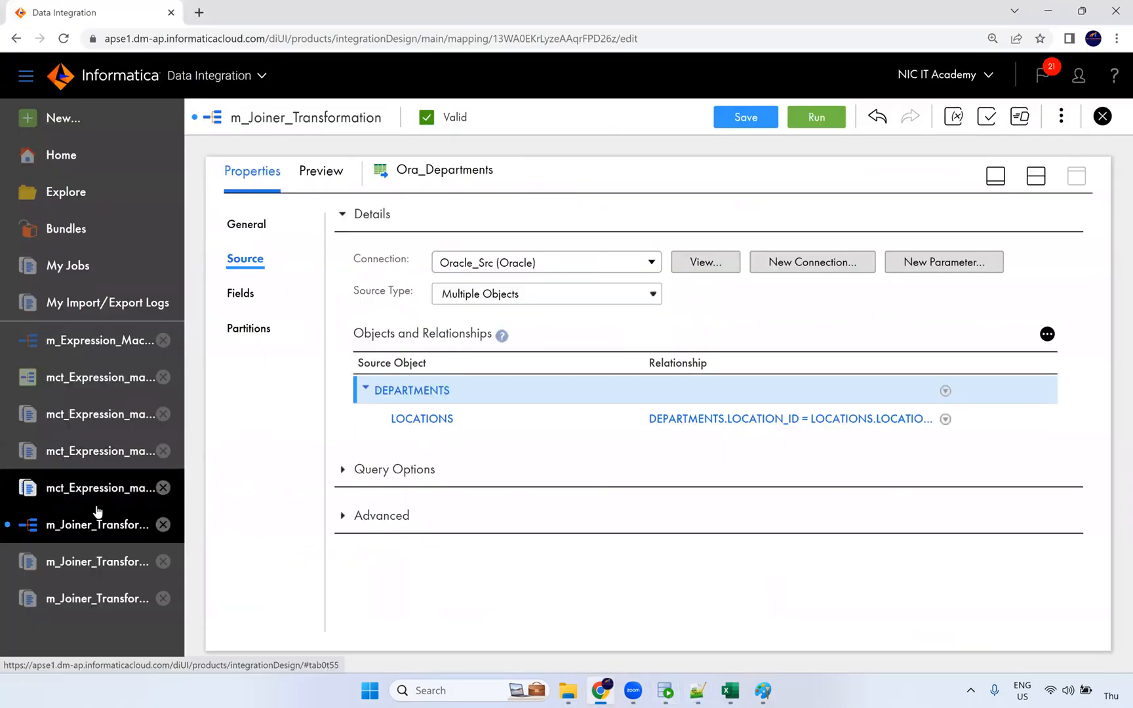
Step: In m_Expression_Macros, add a new string output field NewField to the Expression transformation
left_click(94, 358)
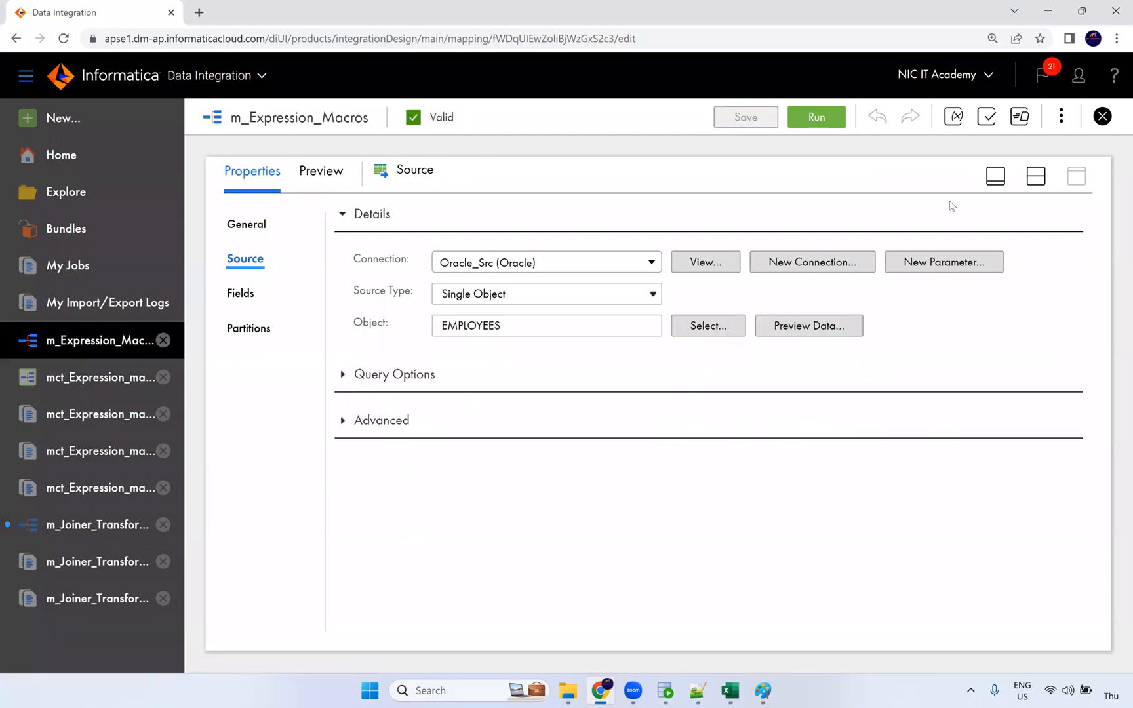
left_click(1036, 177)
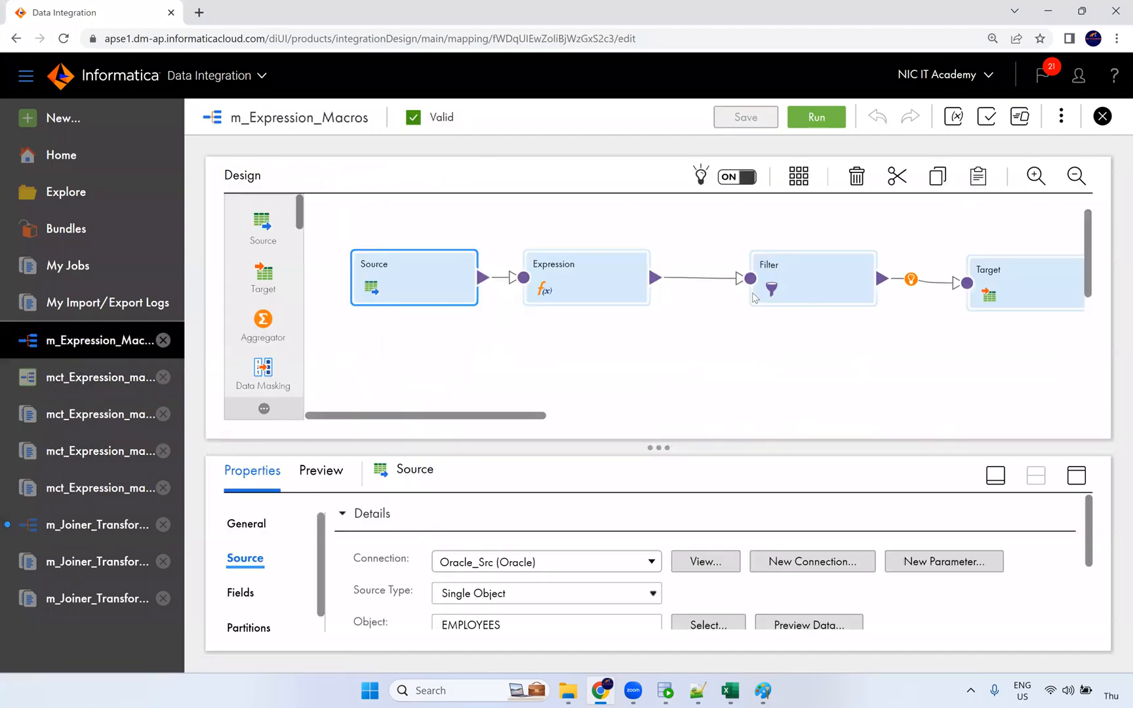
left_click(593, 289)
left_click(1076, 477)
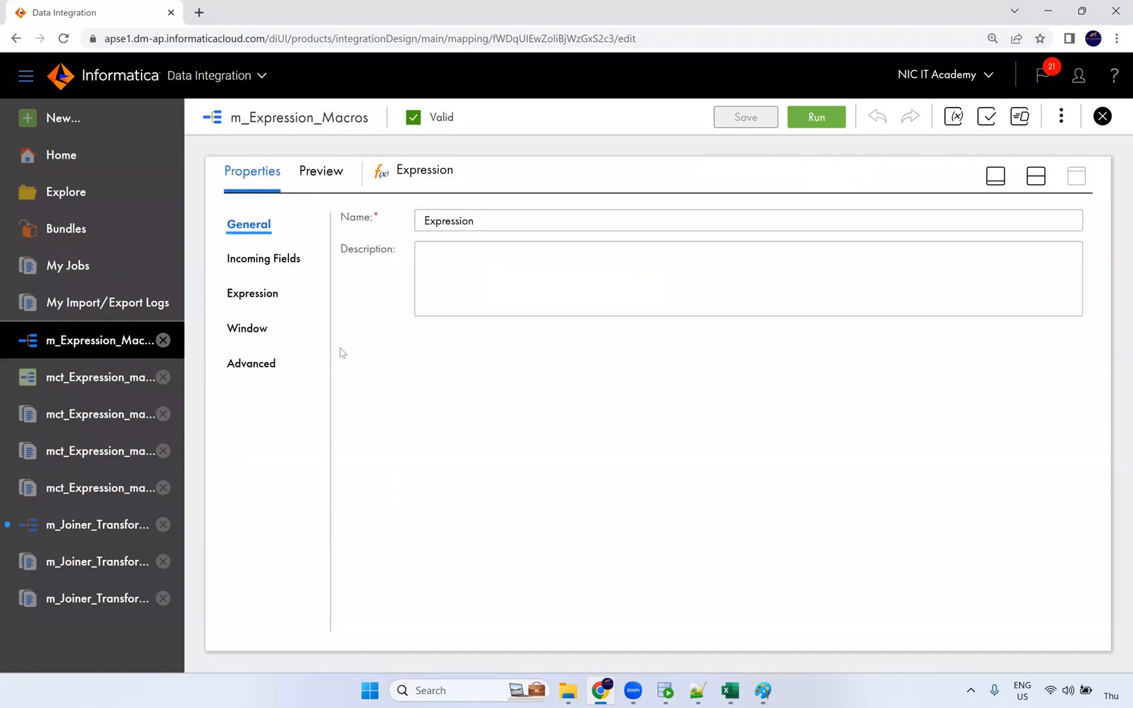
left_click(253, 293)
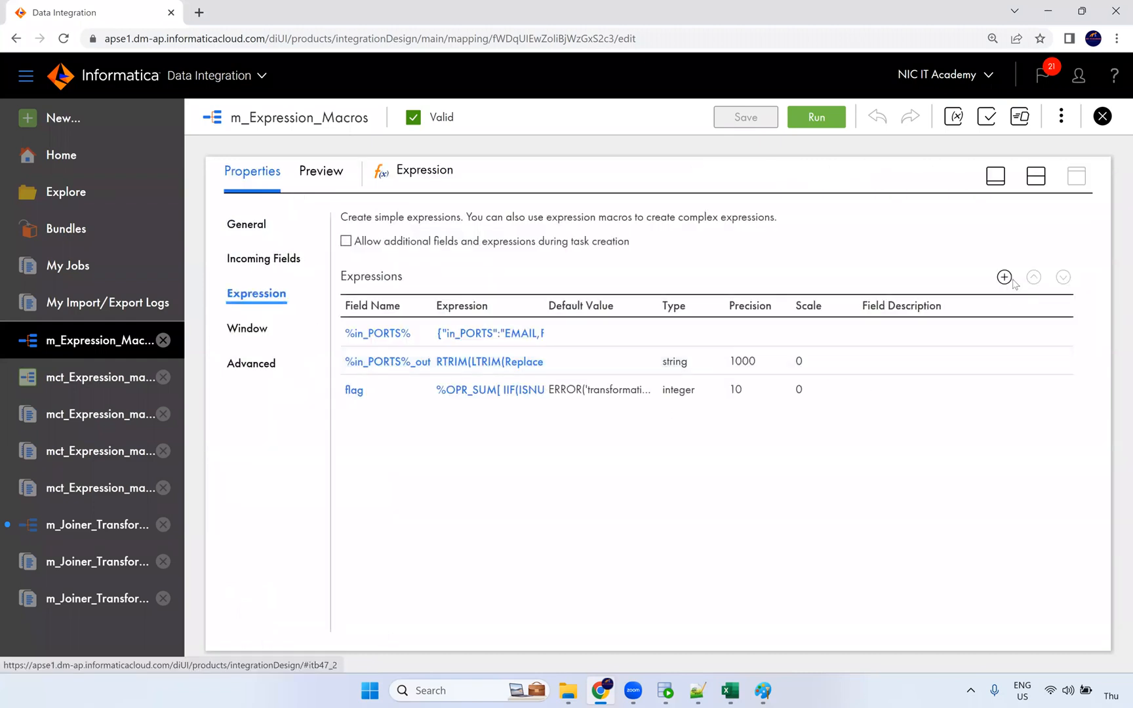
left_click(1004, 277)
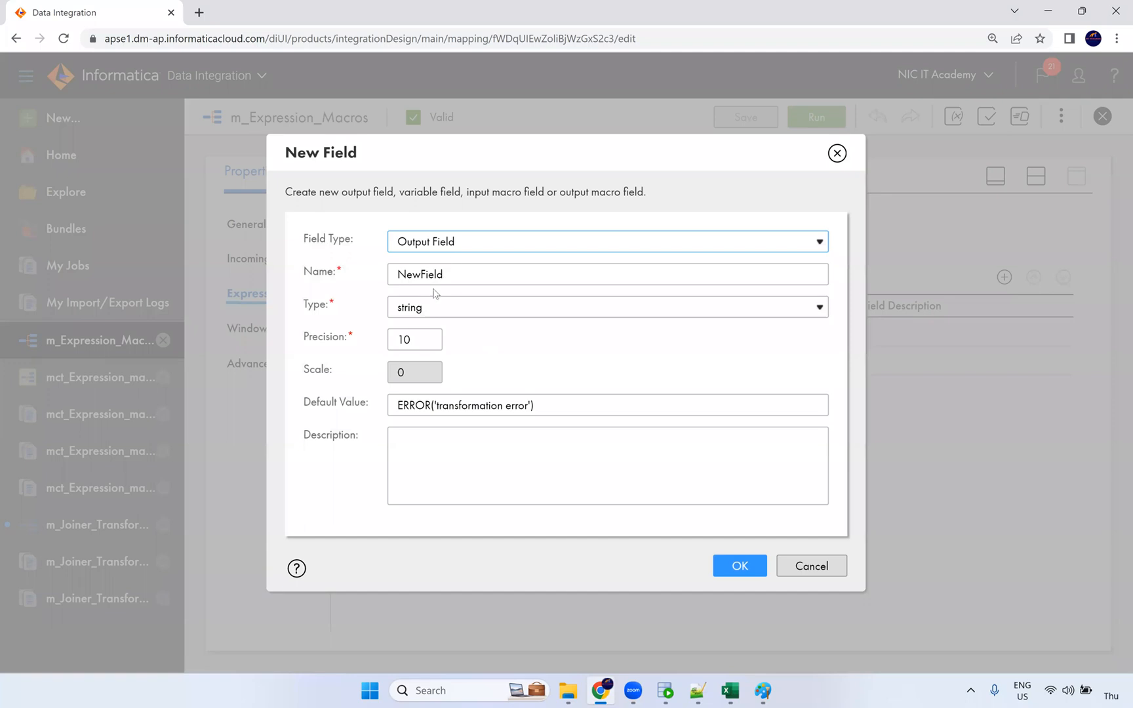
left_click(733, 566)
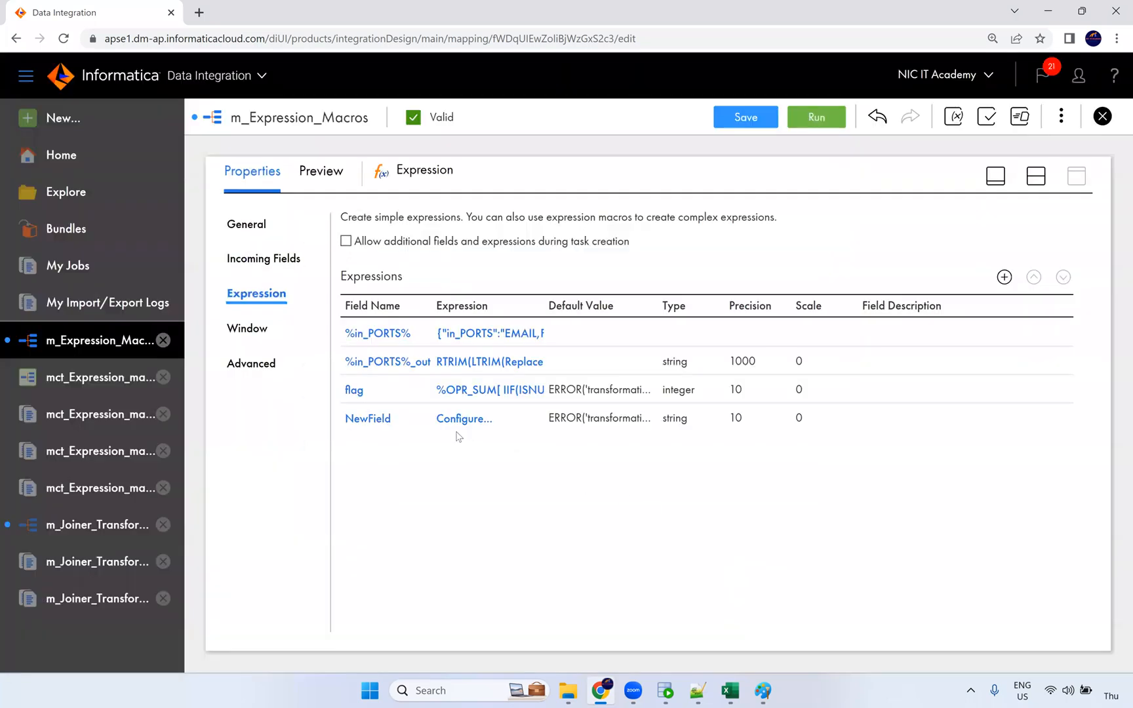
Step: Browse the Horizontal Expansion built-in functions in NewField's expression editor, then close it
left_click(463, 420)
scroll(335, 362, "down", 2)
left_click(254, 274)
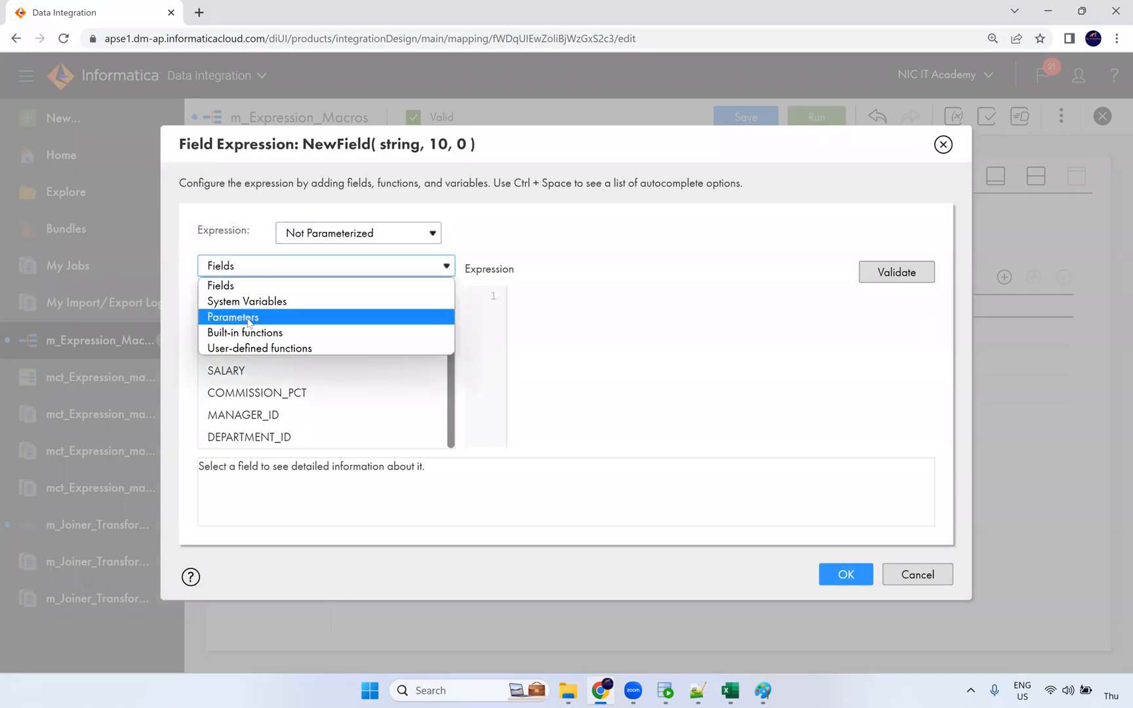
left_click(245, 334)
scroll(286, 395, "down", 4)
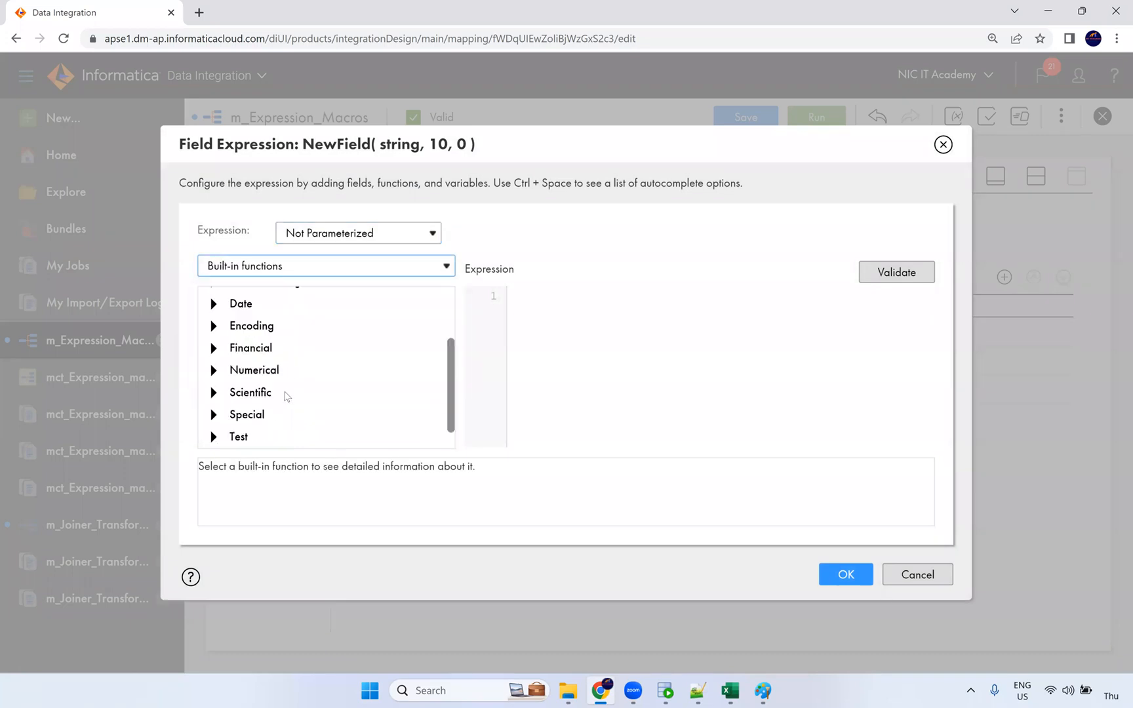
left_click(303, 434)
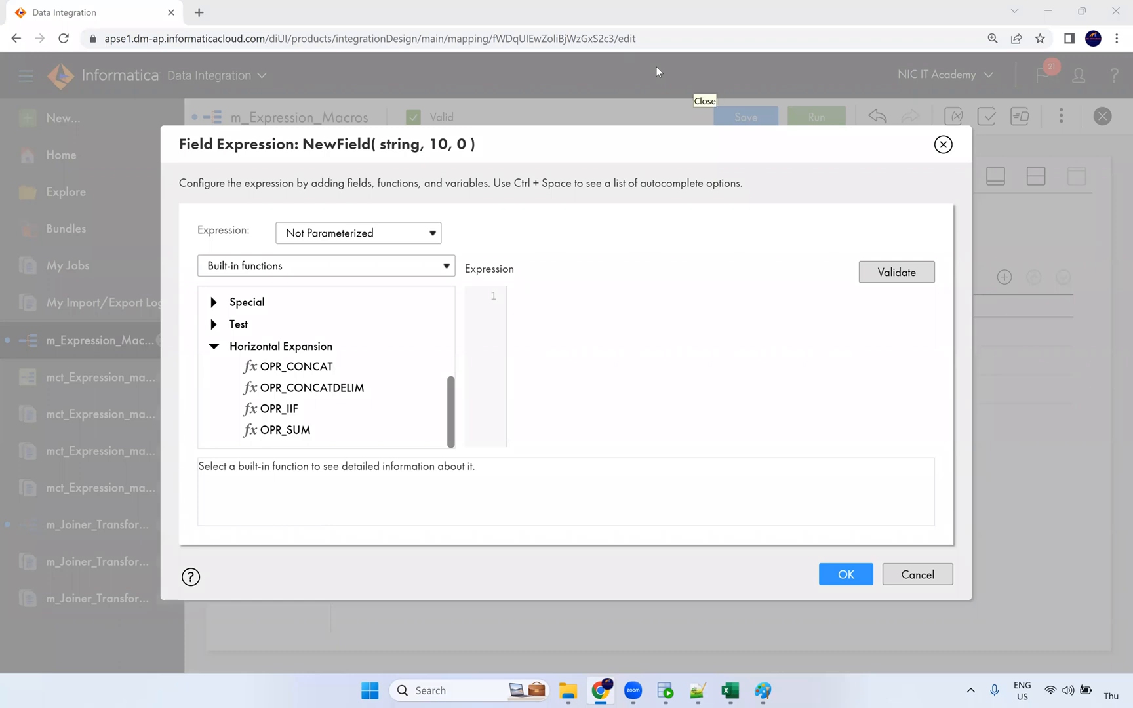
left_click(944, 145)
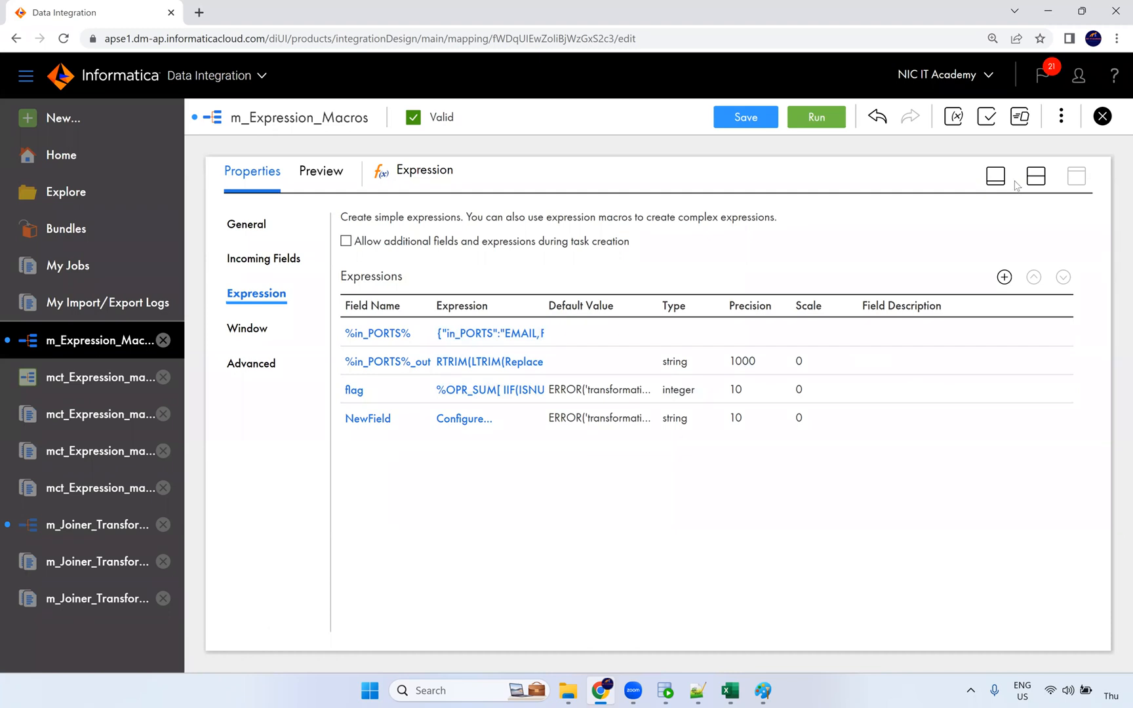
Step: Open the Target's field mapping and switch it to Manual mapping
left_click(1036, 176)
left_click(1039, 283)
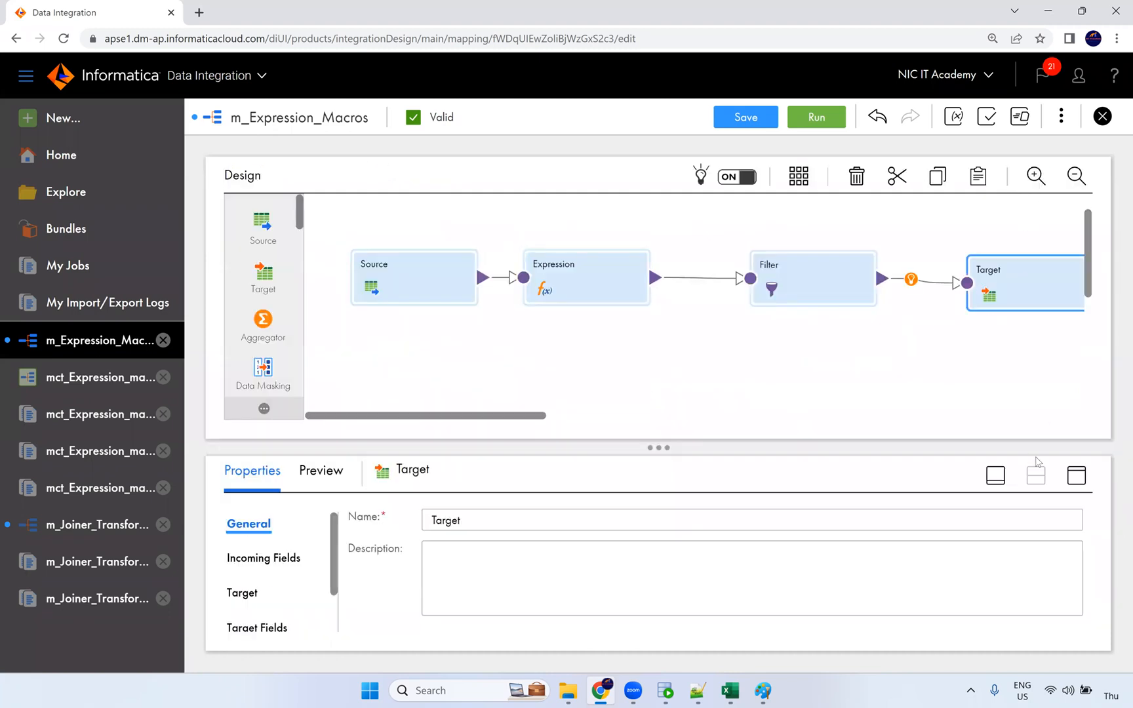
left_click(1070, 478)
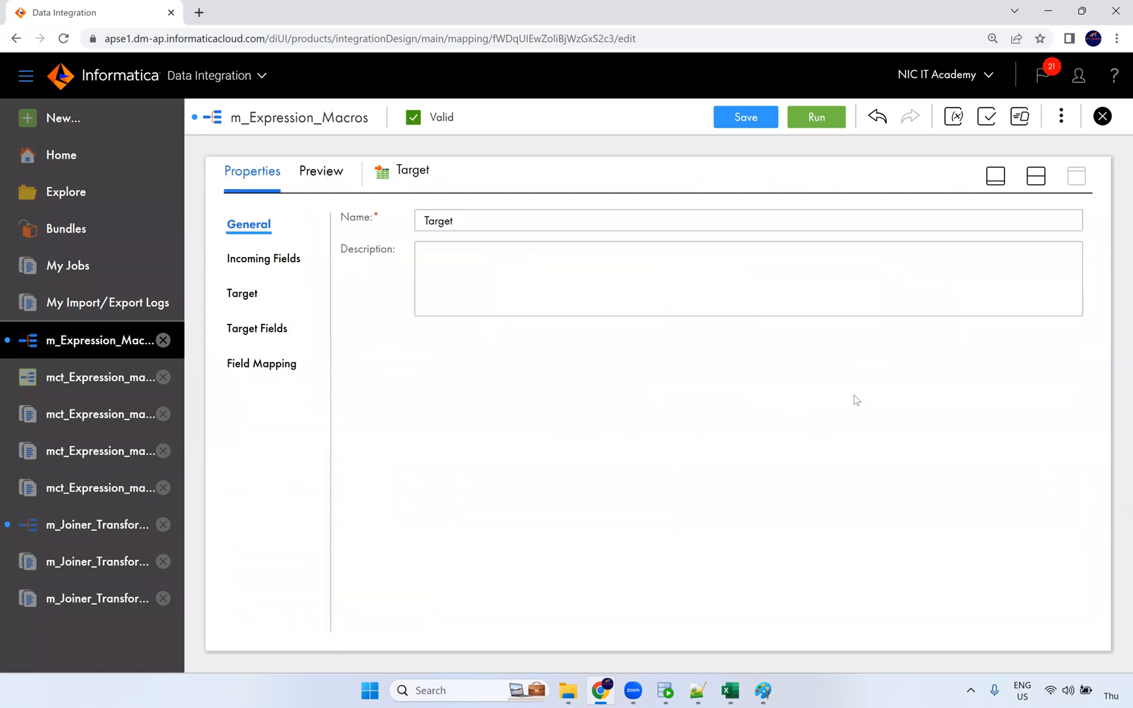
left_click(253, 293)
left_click(295, 363)
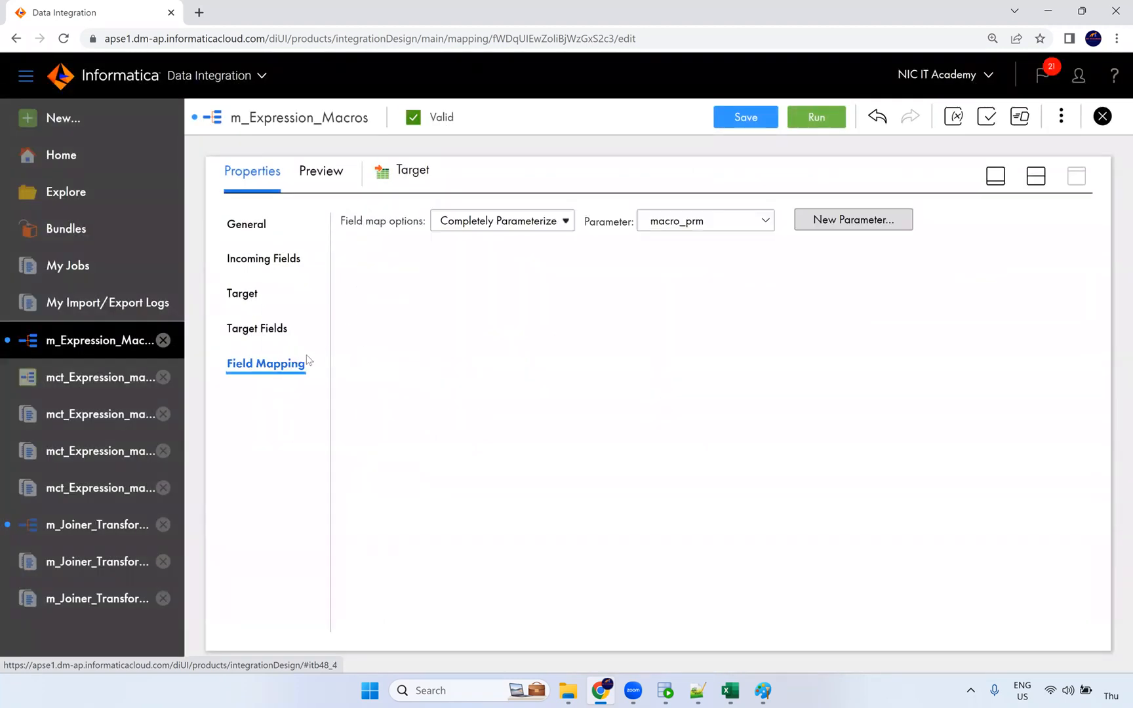
left_click(500, 223)
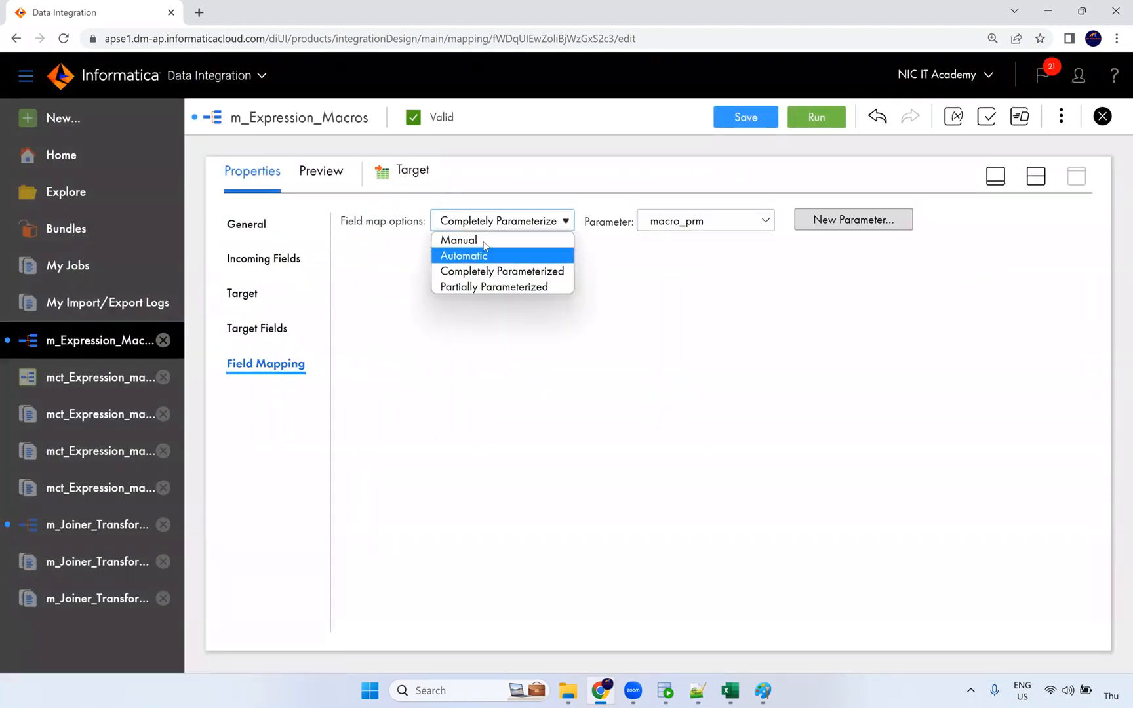
left_click(459, 237)
Step: Map %in_PORTS%_out onto EMPLOYEE_ID, then remove that mapping again
left_click_drag(439, 340, 365, 334)
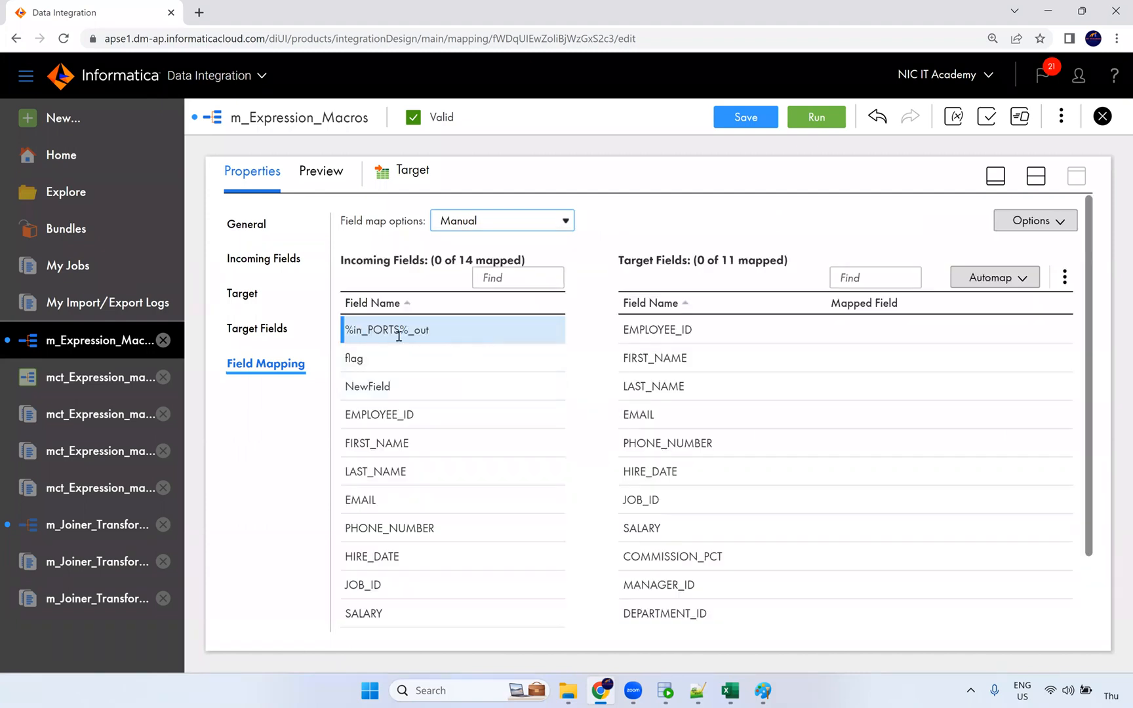
mouse_move(399, 337)
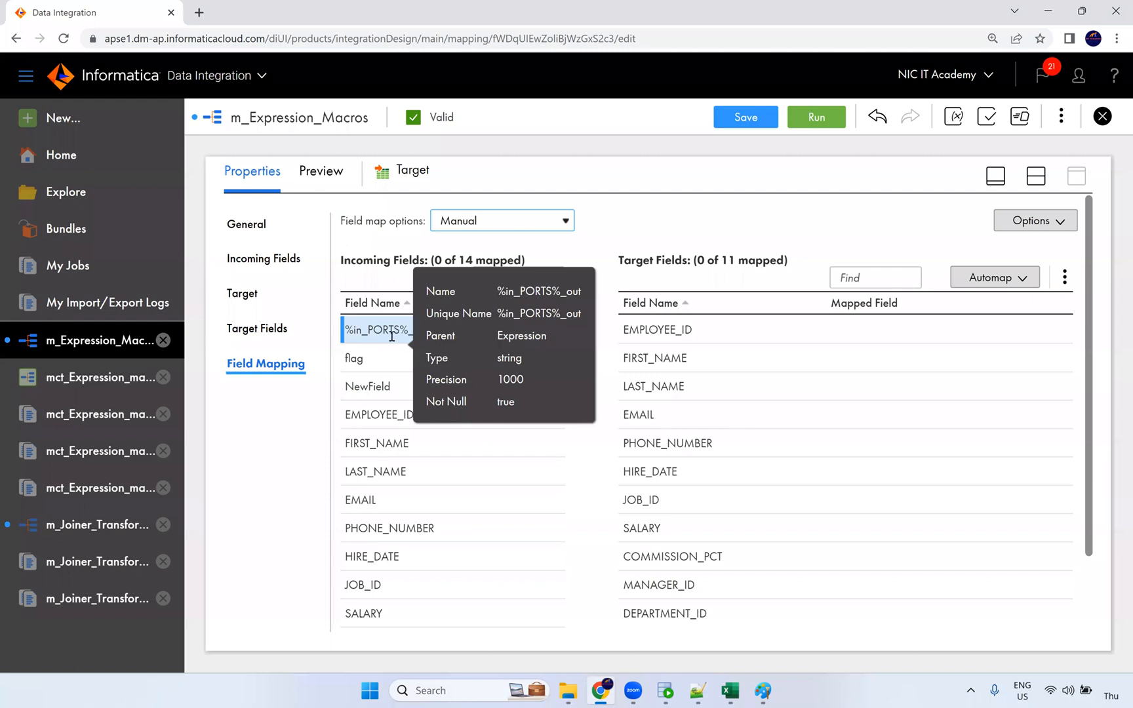
left_click_drag(365, 331, 857, 333)
left_click_drag(860, 389, 860, 390)
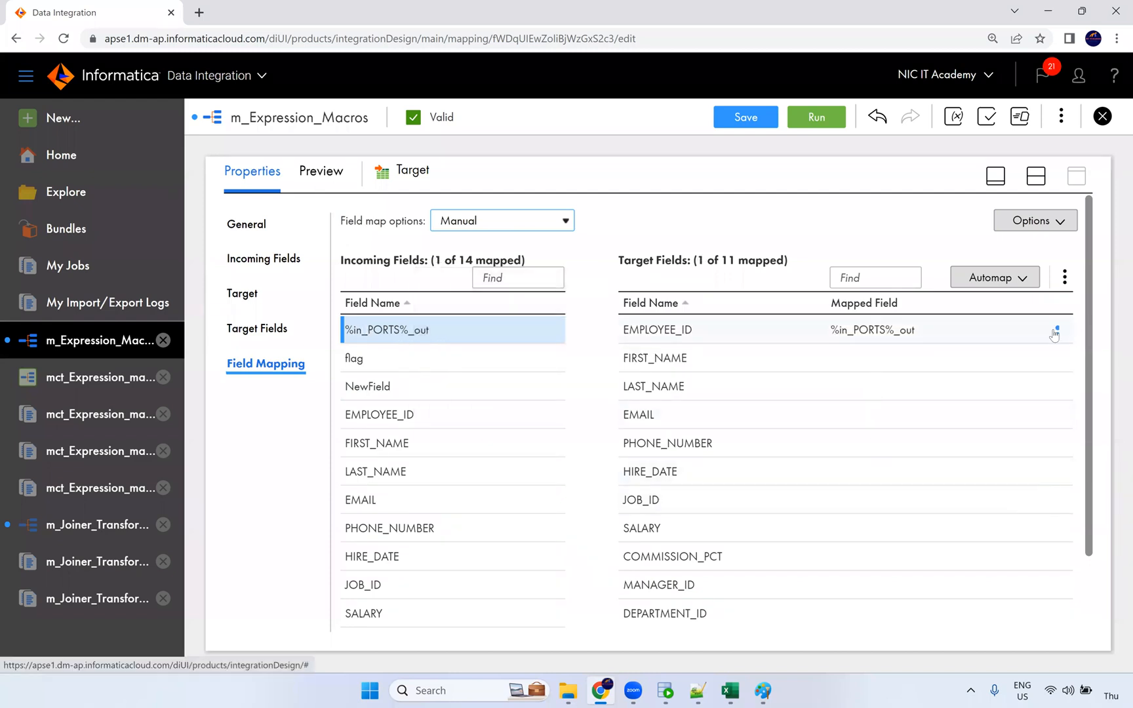
left_click(1056, 332)
left_click(989, 362)
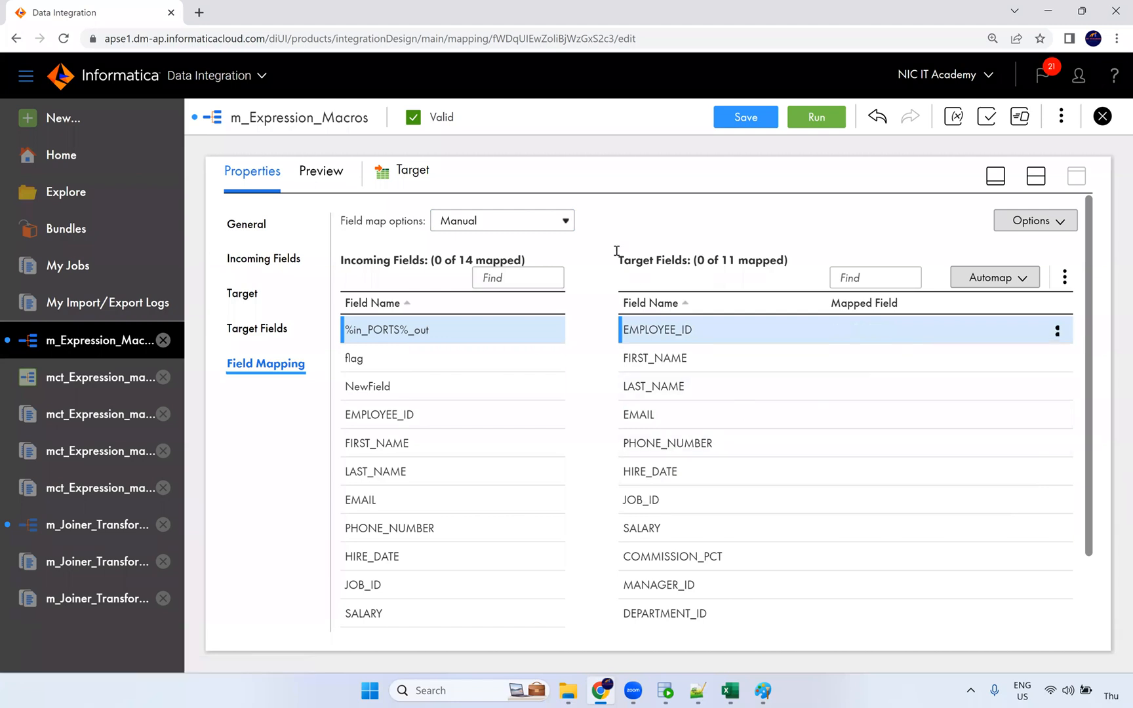
Step: Make the field mapping Completely Parameterized with macro_prm and open mct_Expression_macros for editing
left_click(550, 223)
left_click(533, 273)
left_click(677, 224)
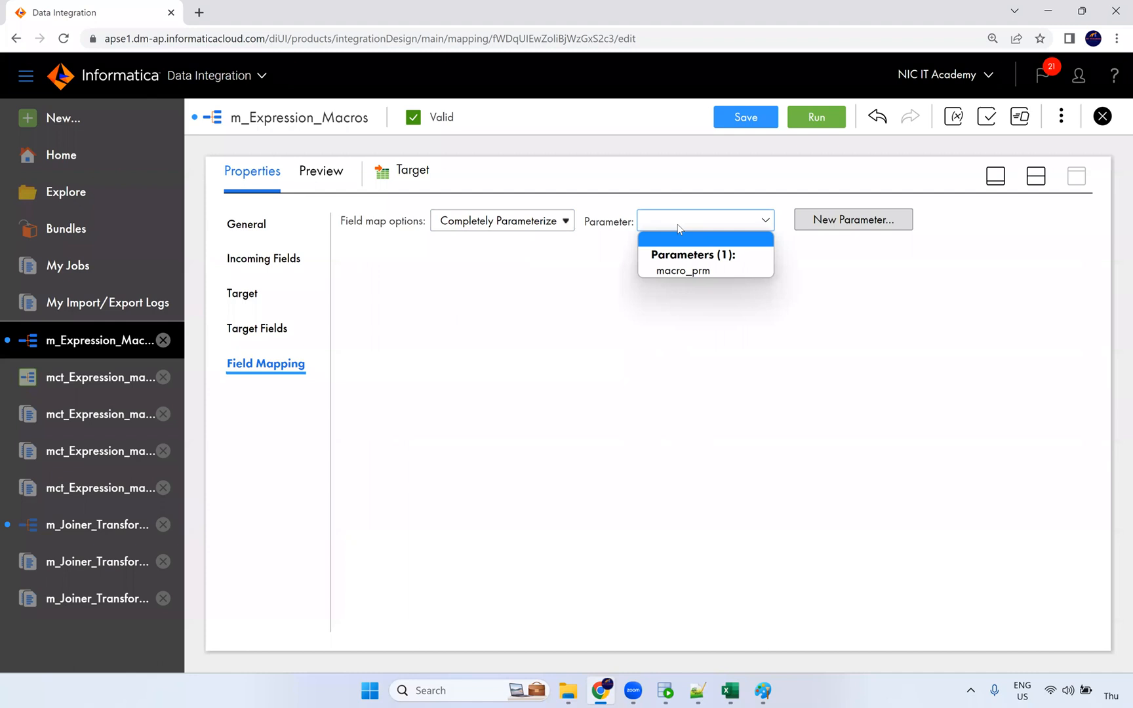
left_click(678, 274)
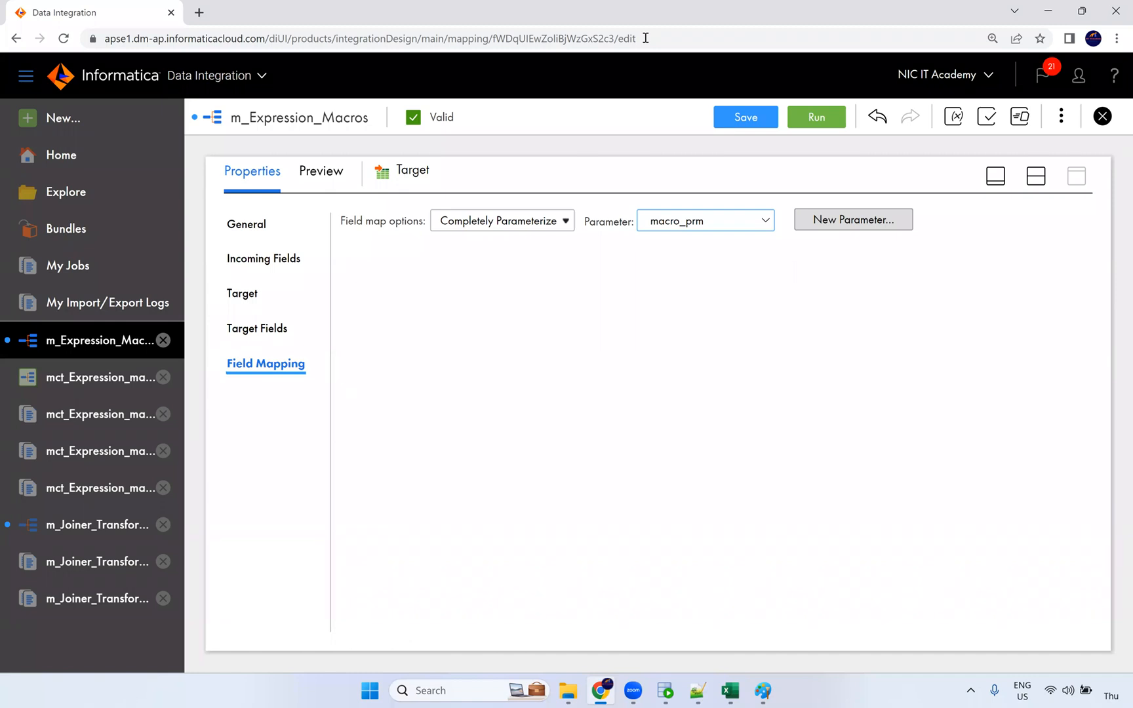
left_click(103, 390)
left_click(977, 126)
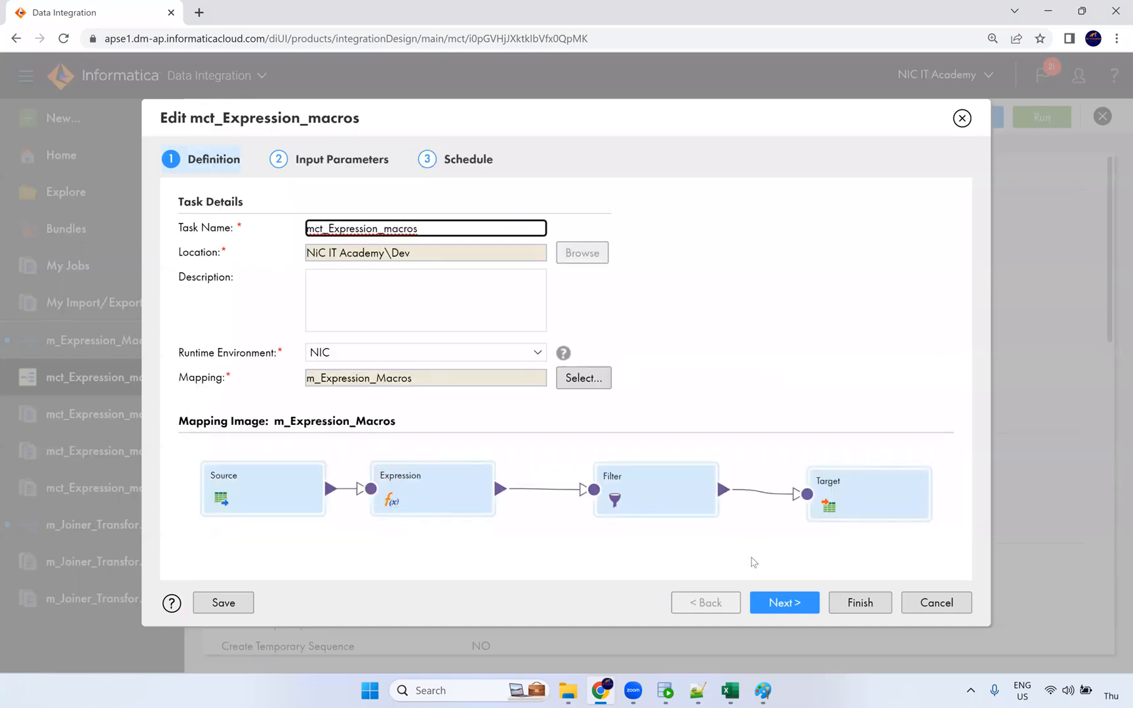
Step: Look through the mct_Expression_macros wizard steps, cancel without saving, and close the task tab
left_click(779, 602)
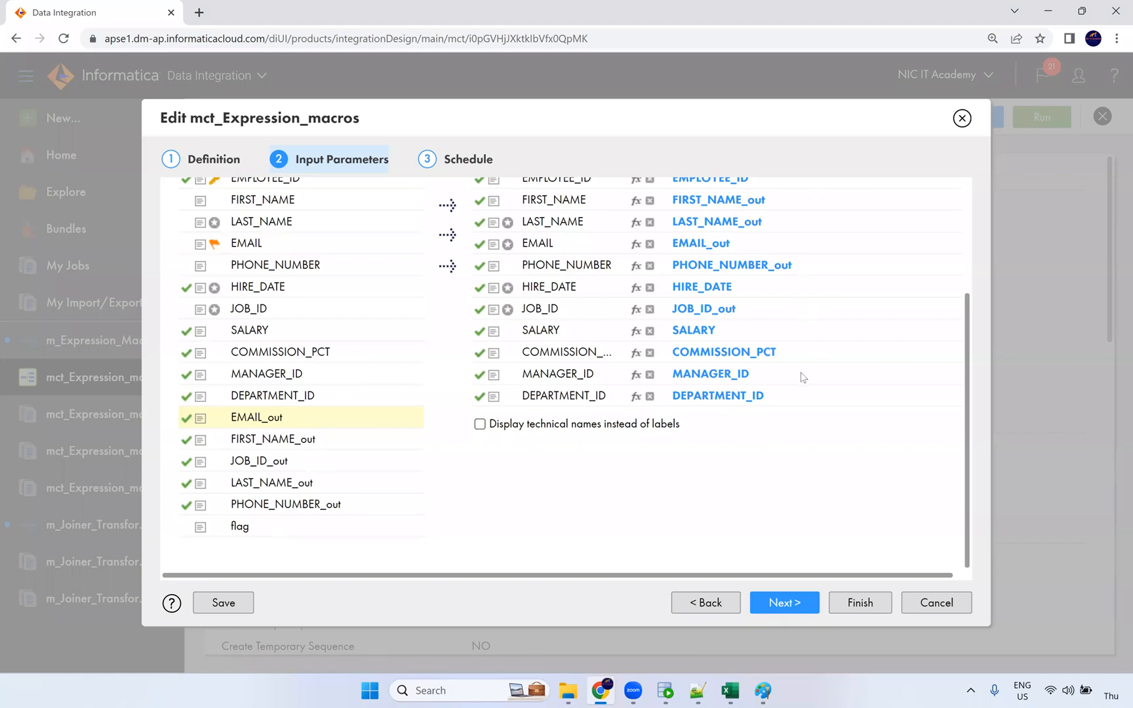
scroll(642, 461, "up", 2)
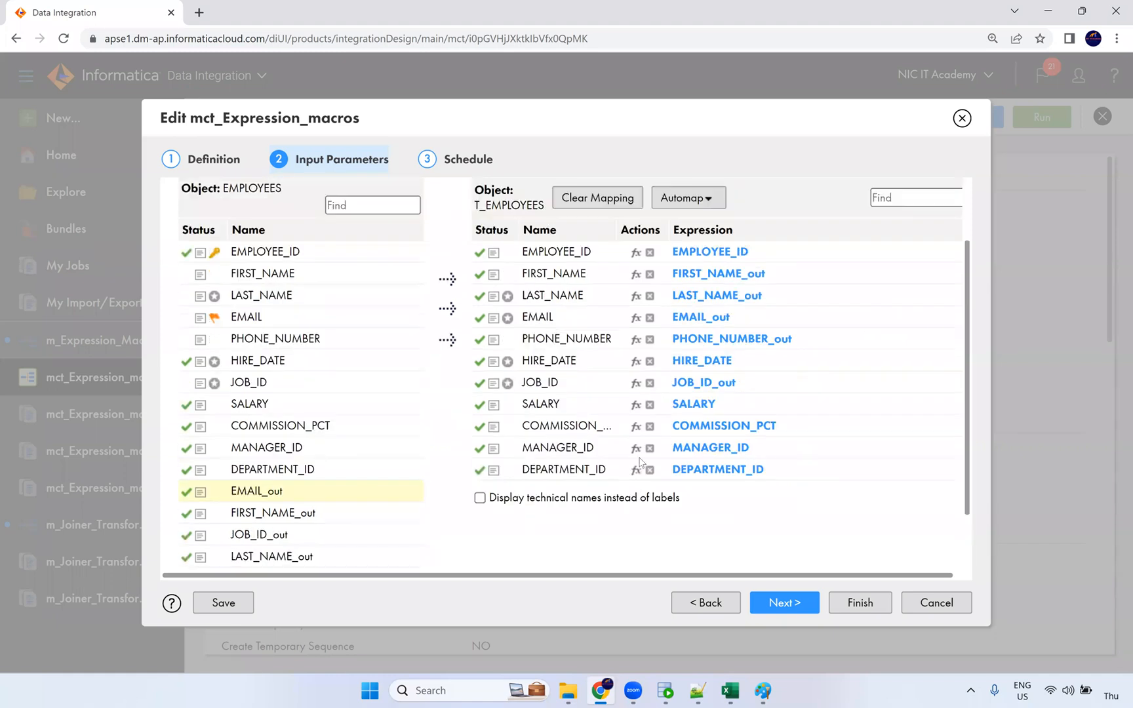
left_click(860, 600)
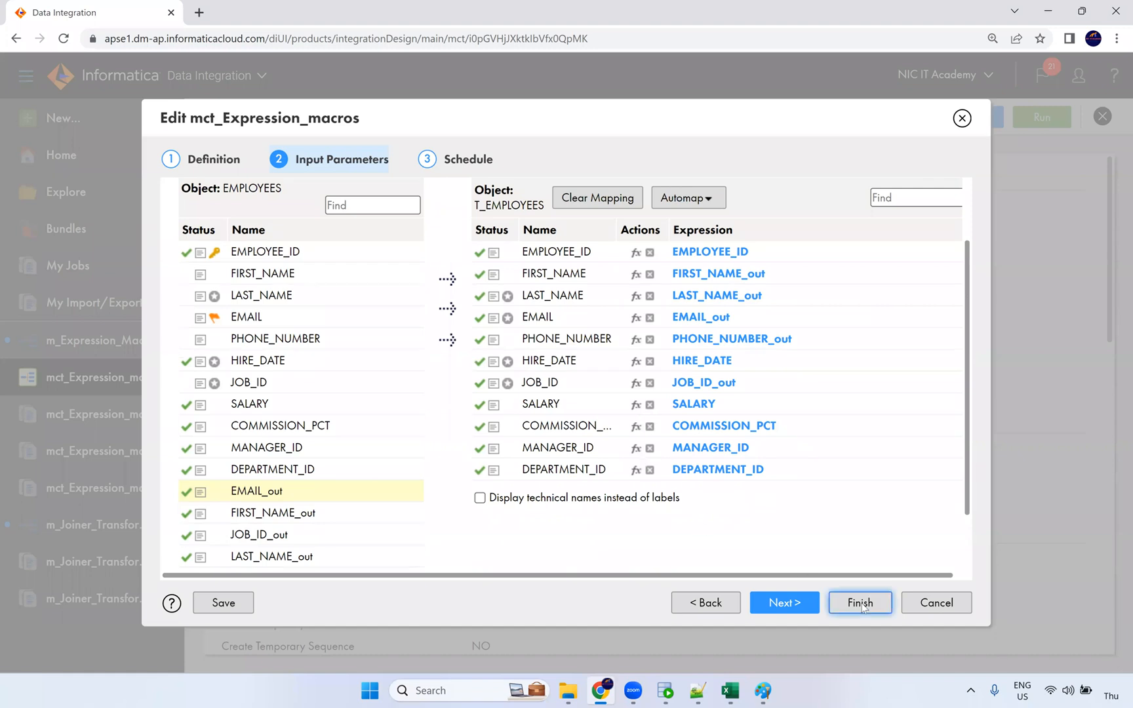
left_click(946, 604)
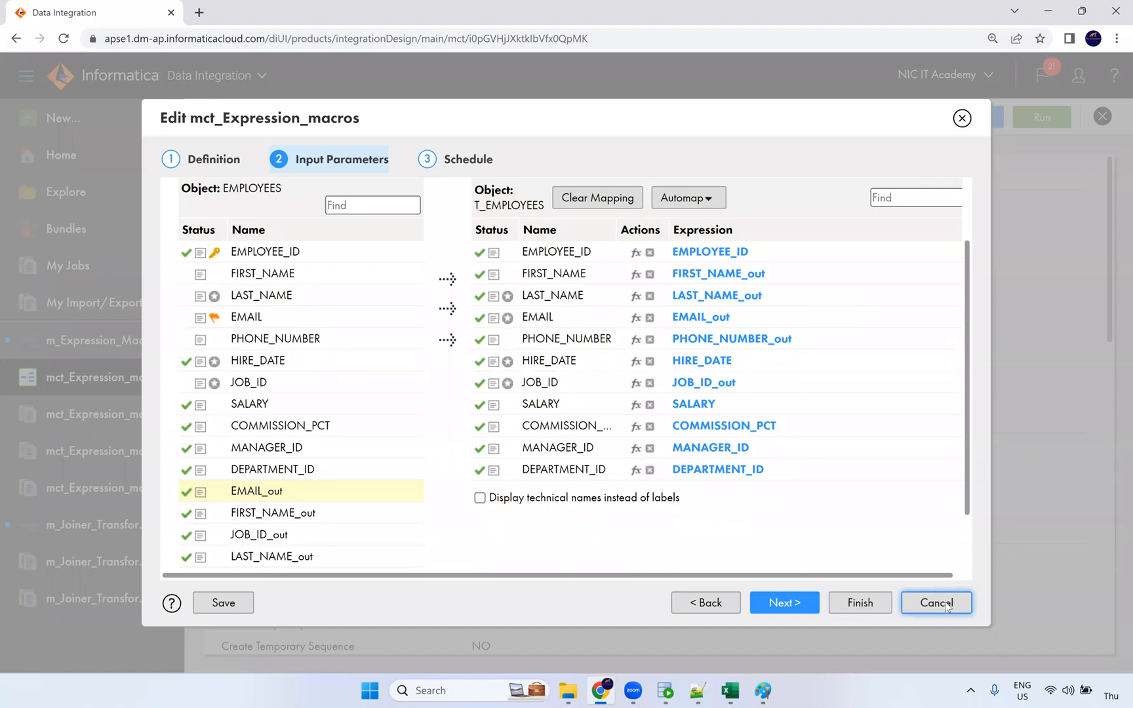
left_click(1102, 117)
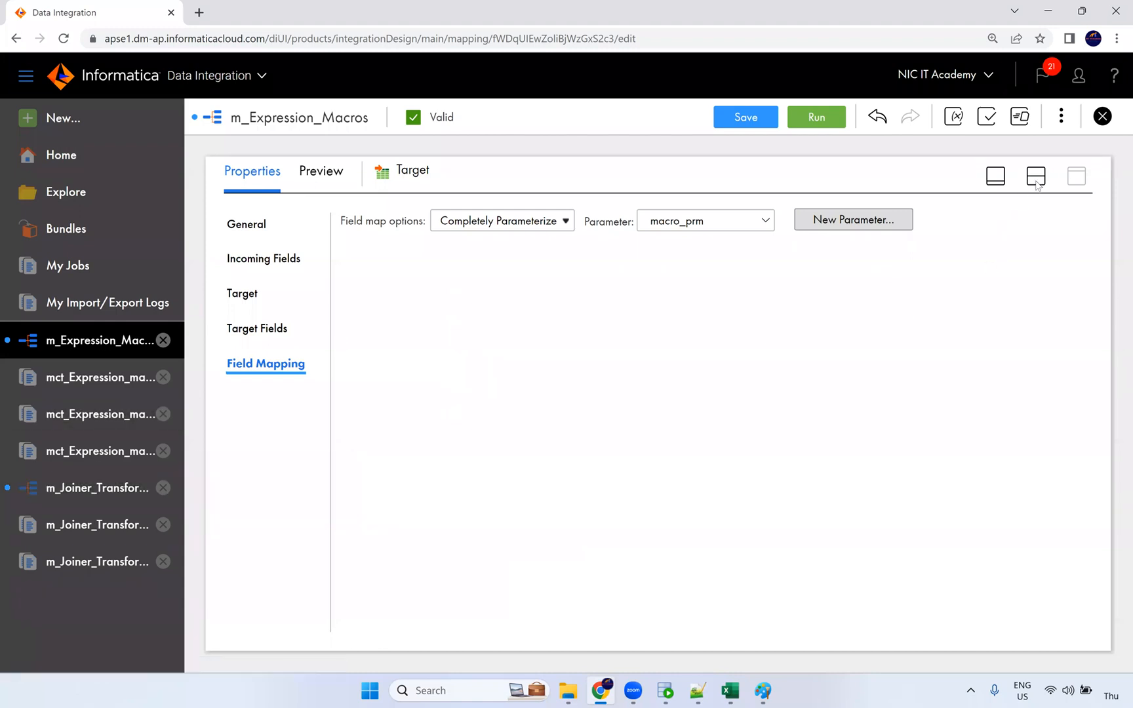
Step: Close m_Expression_Macros and m_Joiner_Transformation discarding changes, close the job results, and return to Paint
left_click(1102, 116)
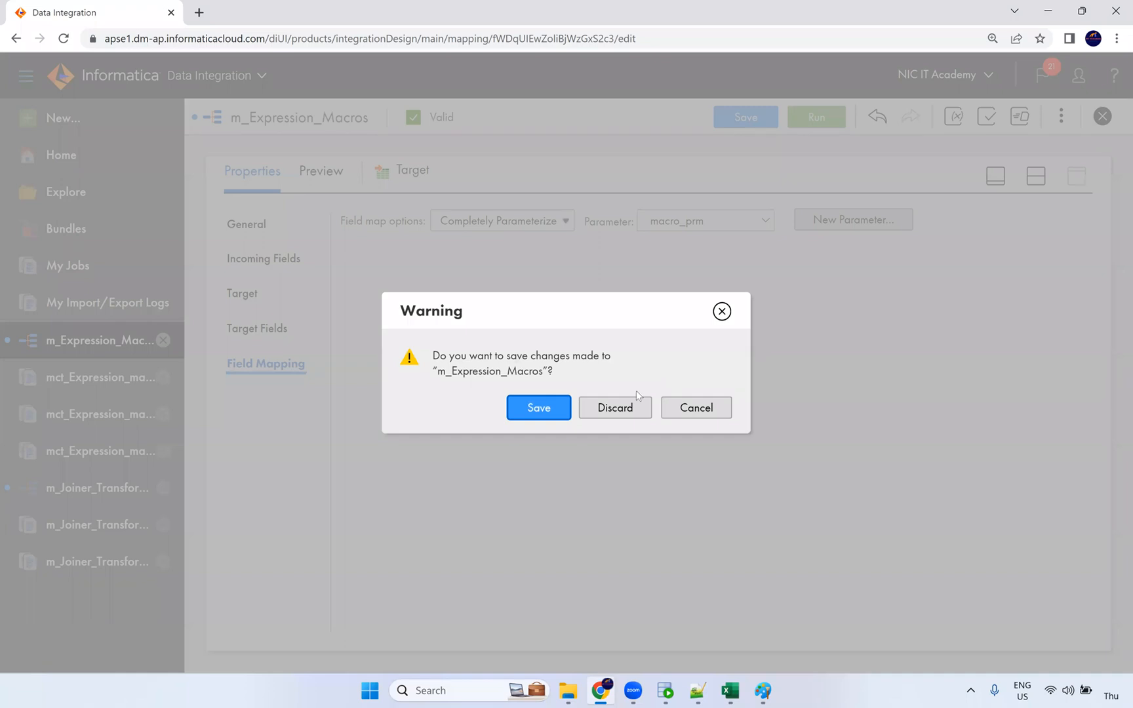
left_click(615, 407)
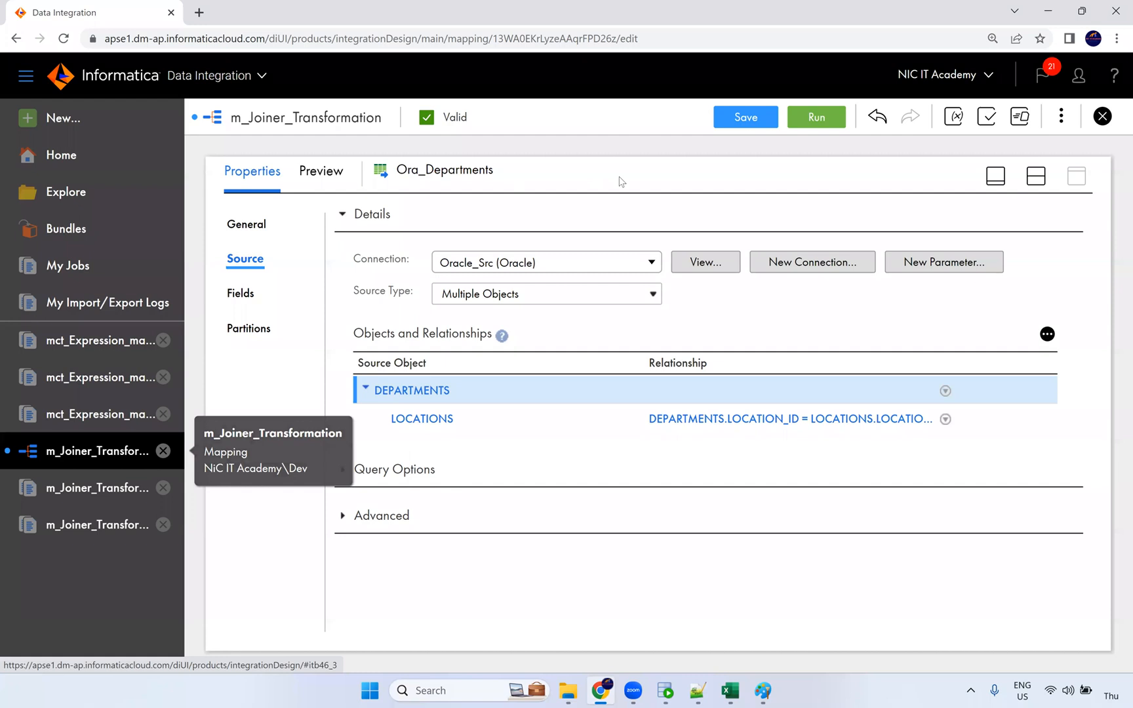
left_click(1104, 119)
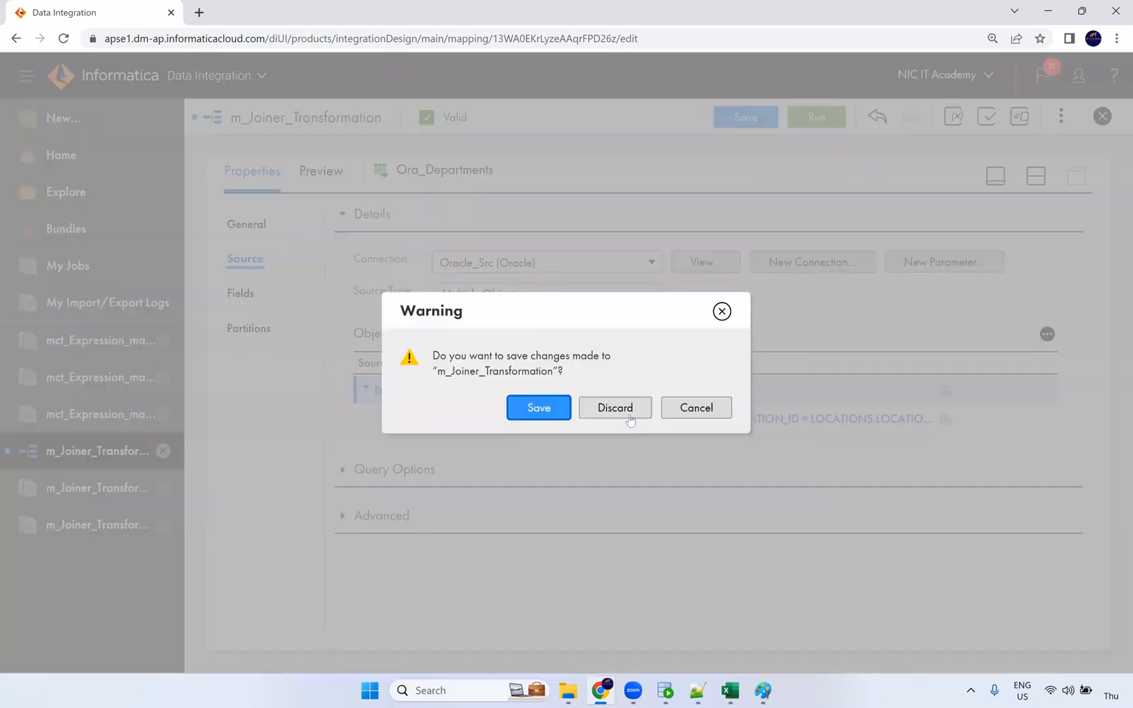
left_click(644, 413)
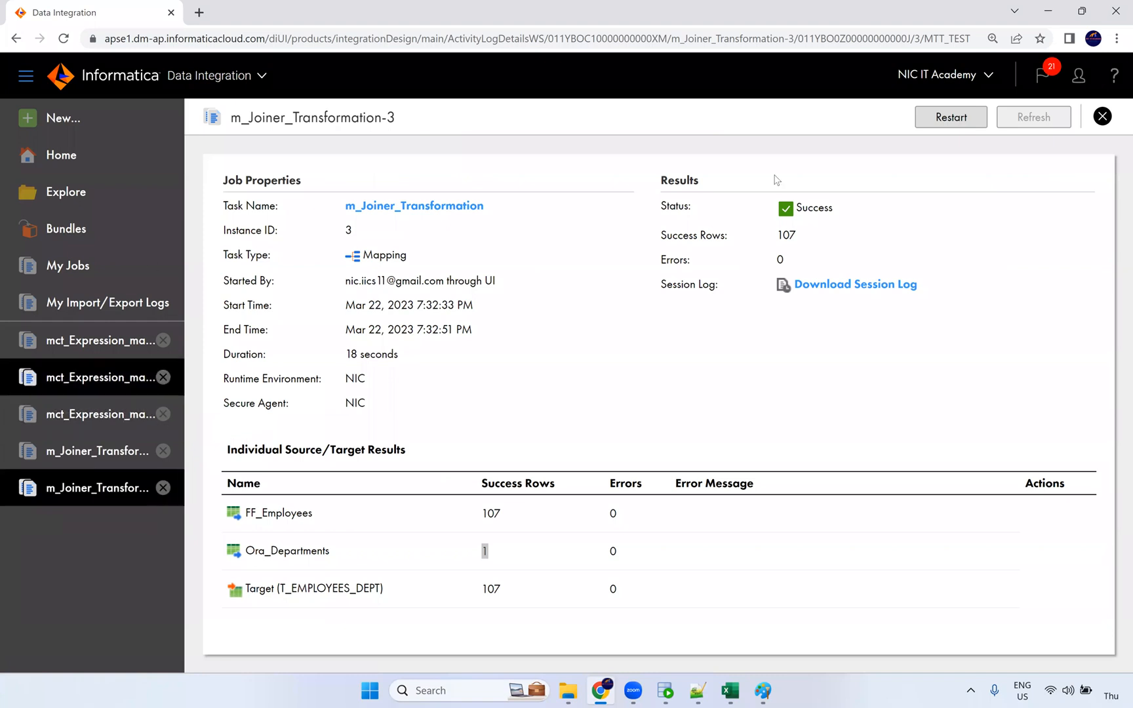
left_click(1101, 116)
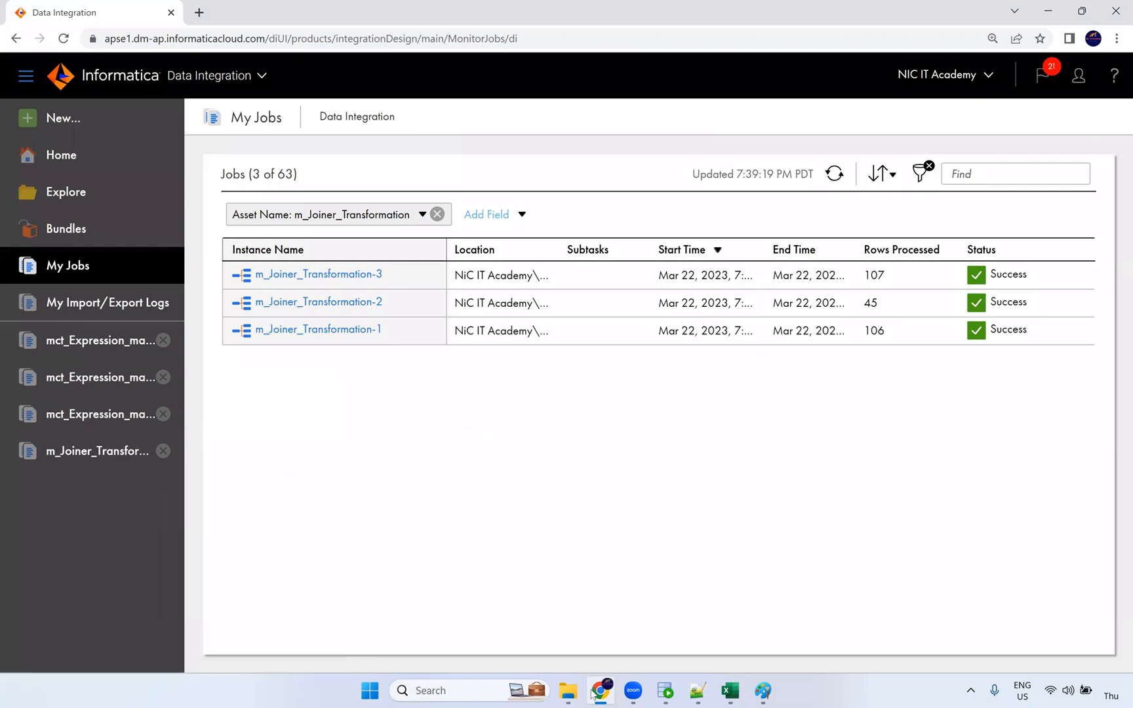
left_click(764, 692)
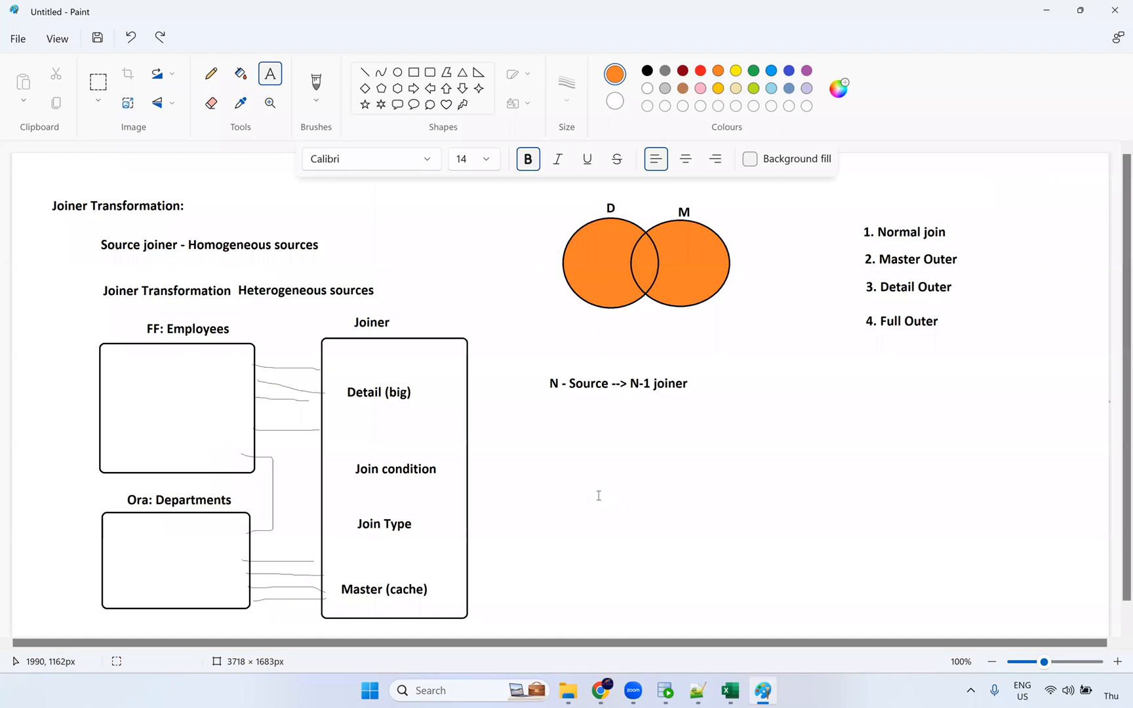
Step: Add orange labels 10 and 11 below the N-1 joiner note, then switch back to Chrome
left_click(599, 496)
type("10")
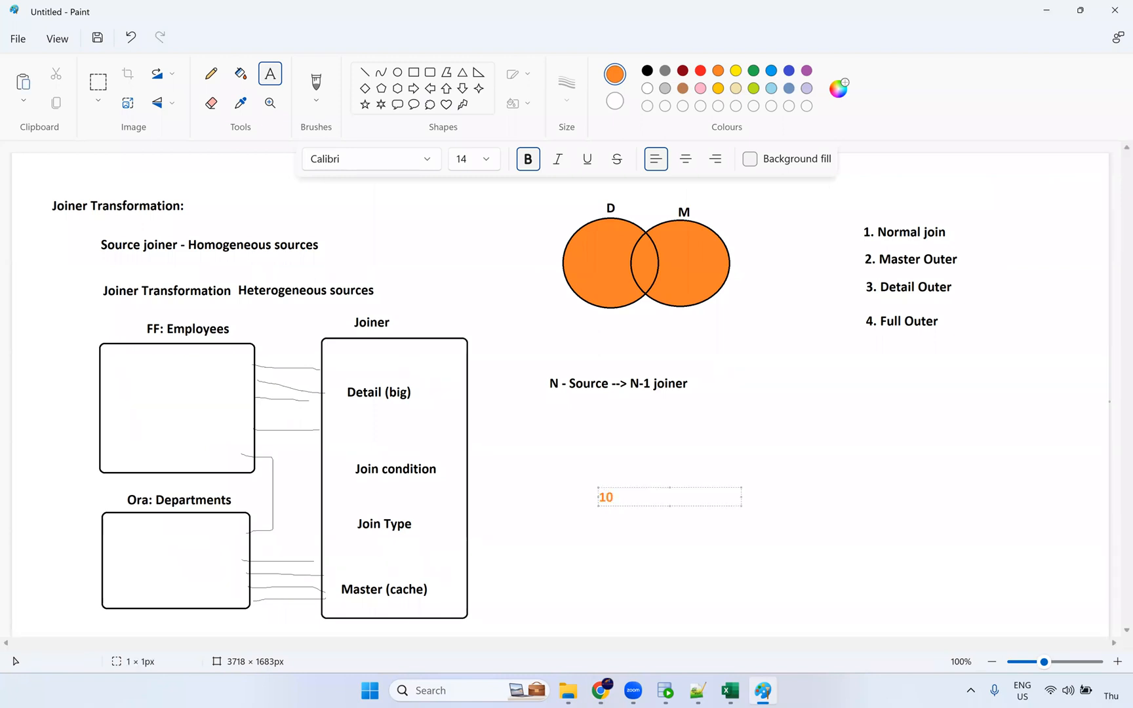
left_click(597, 528)
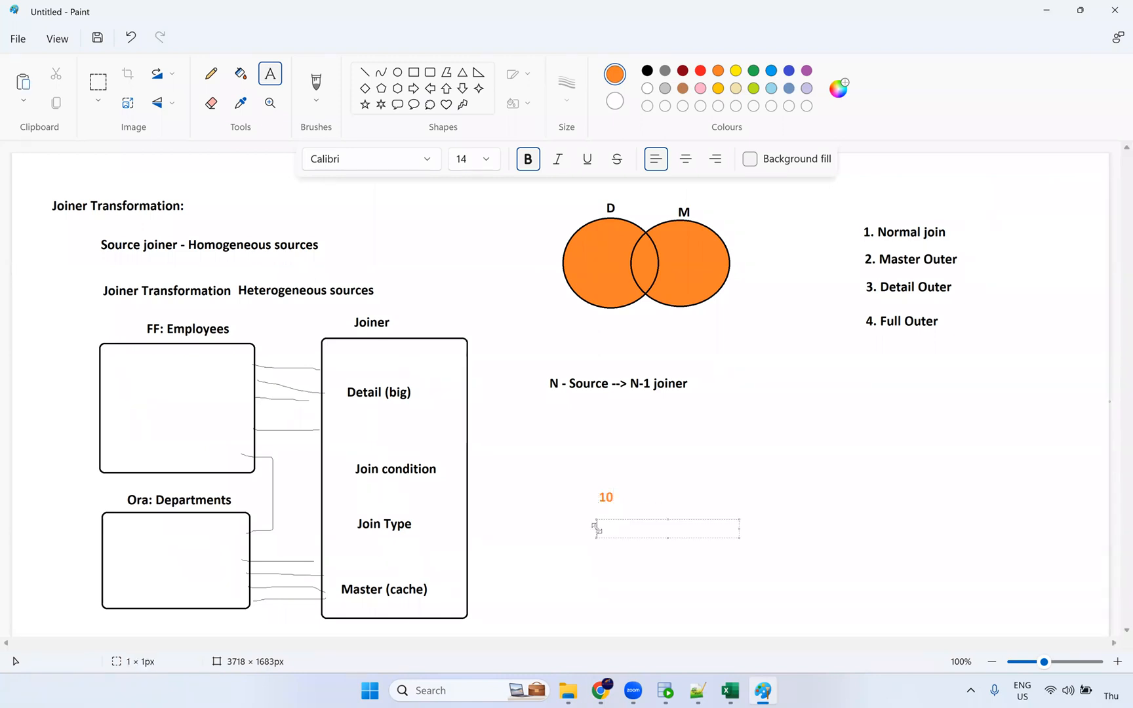
type("11")
left_click(634, 510)
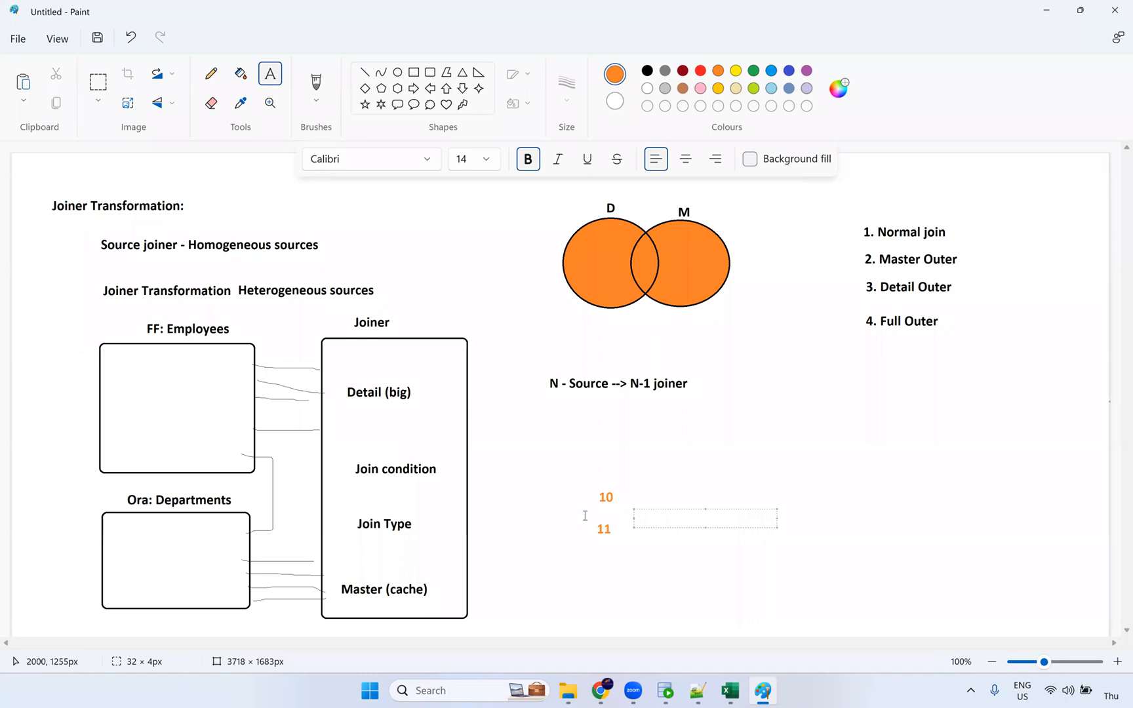
key("alt+Tab")
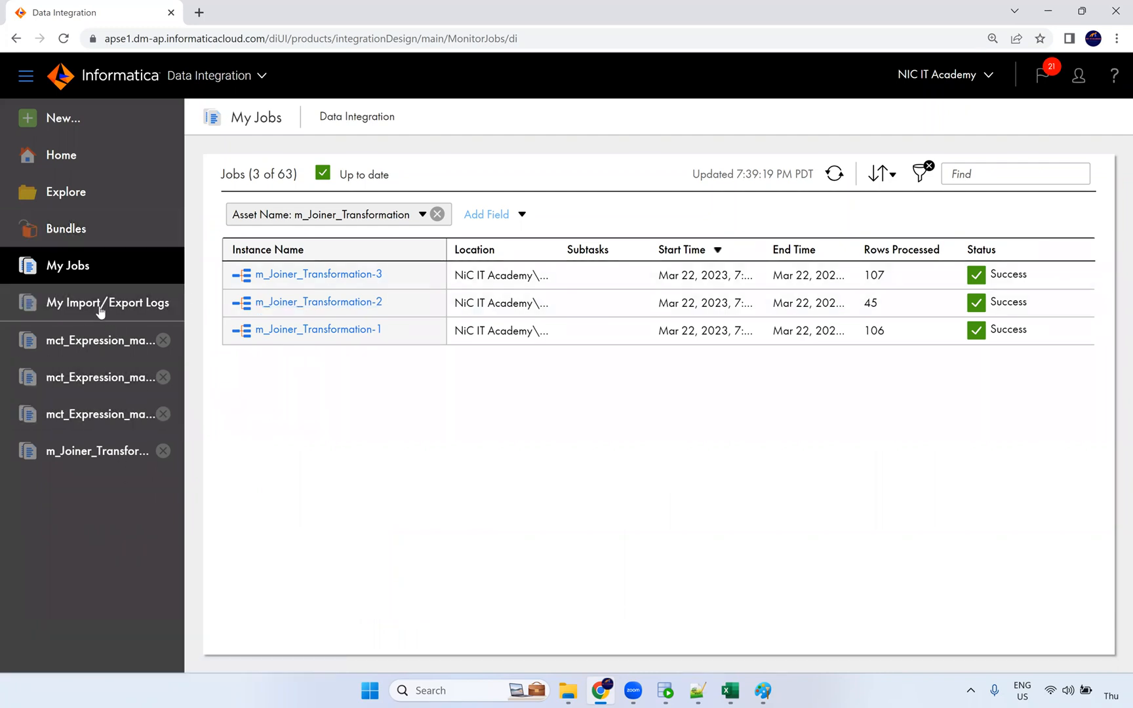
left_click(66, 127)
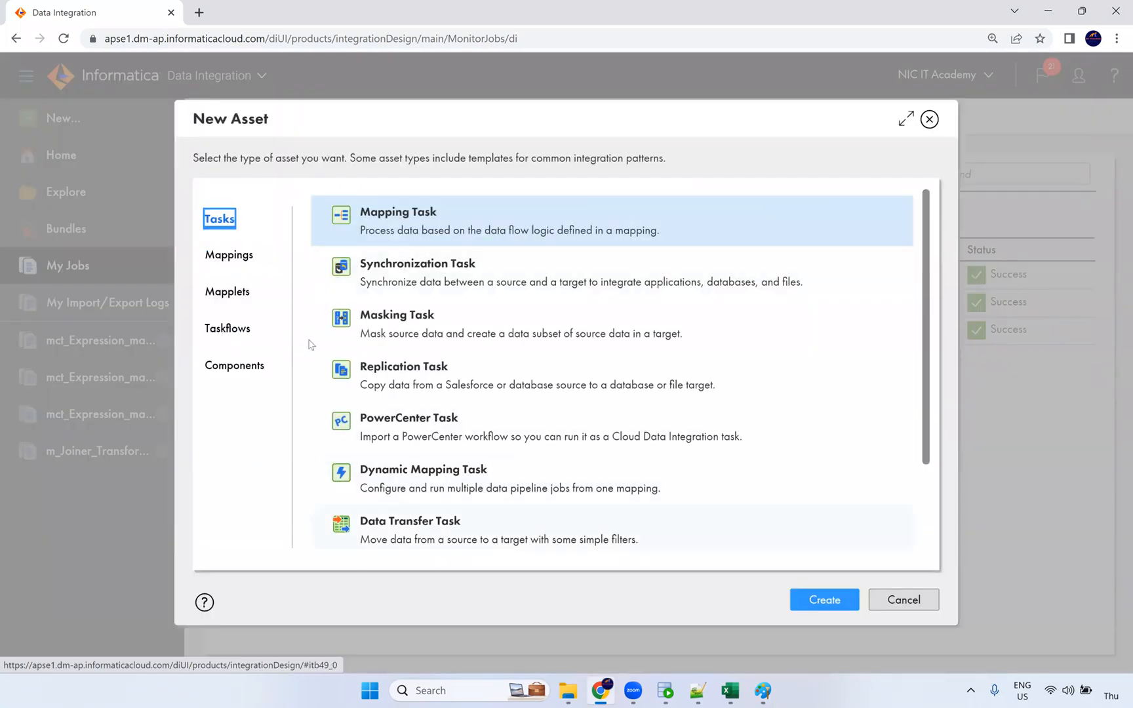
left_click(232, 331)
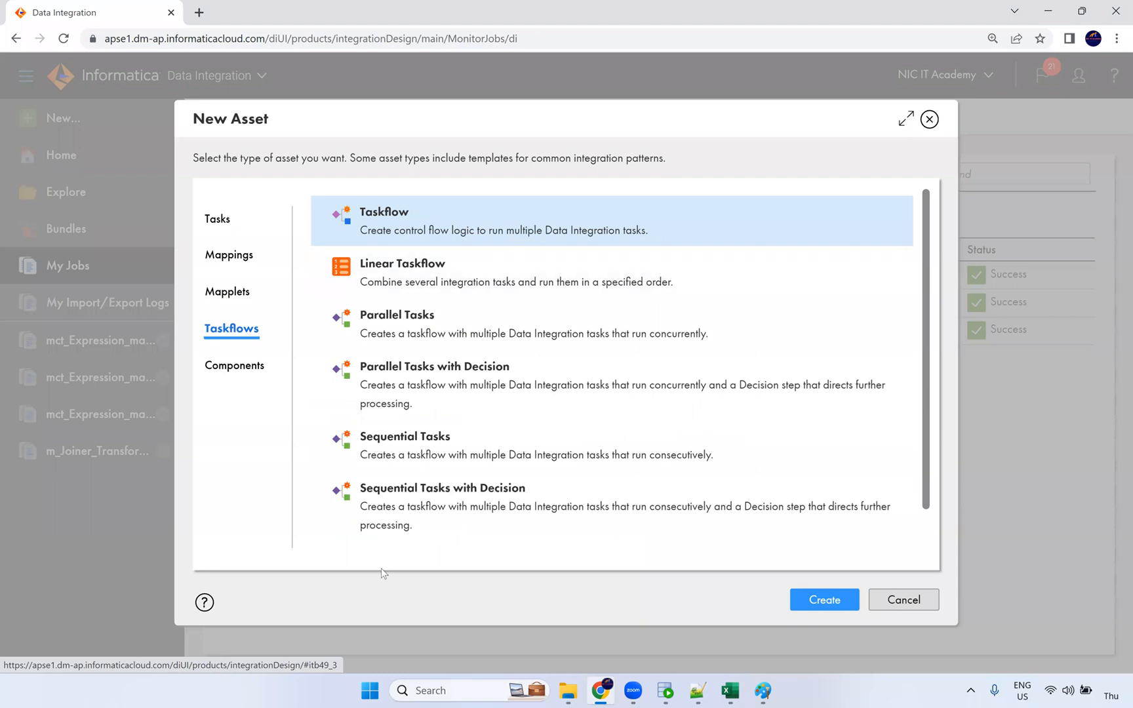
scroll(402, 379, "down", 2)
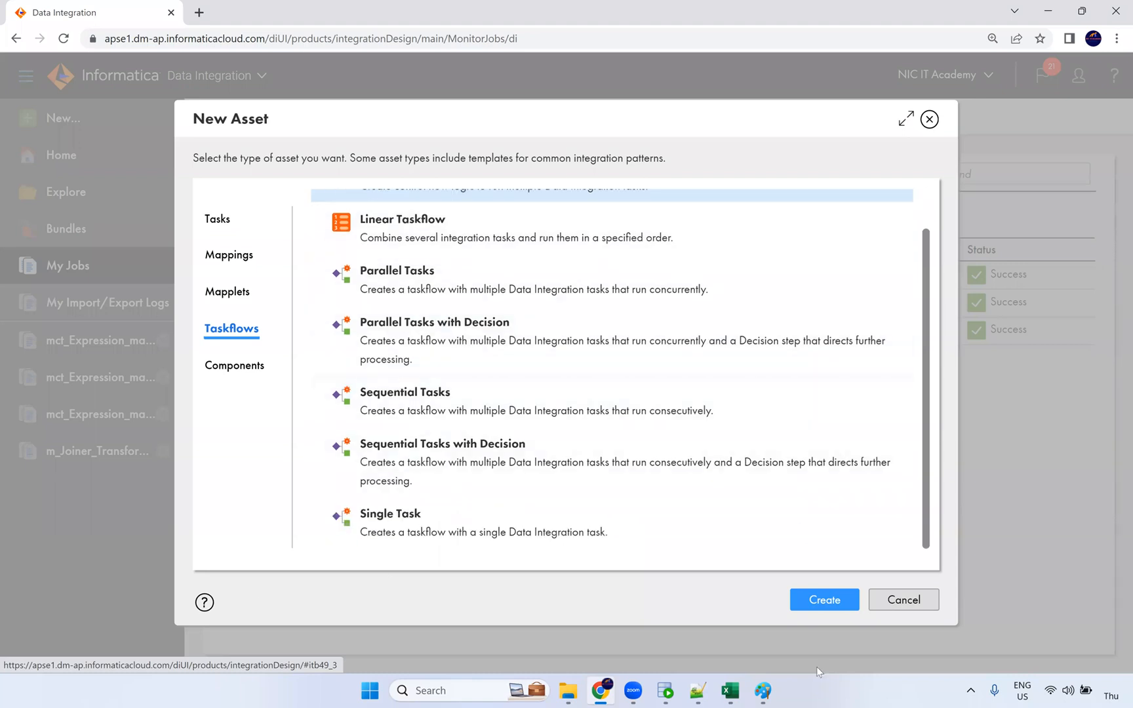
scroll(420, 410, "up", 2)
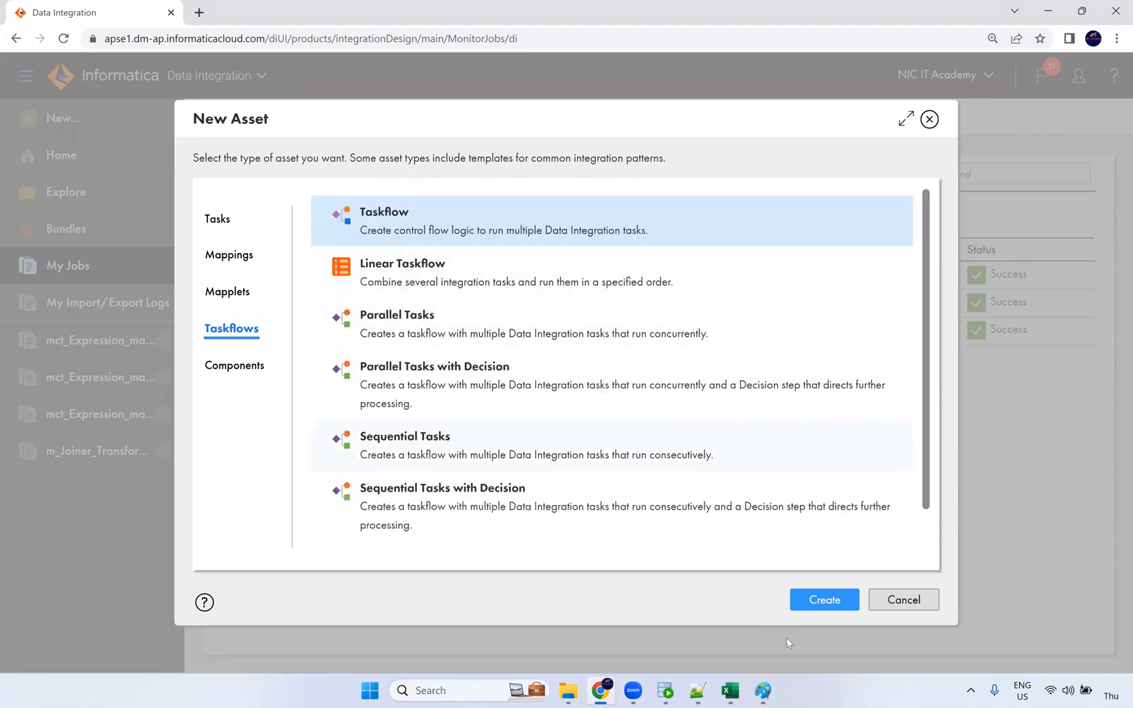
left_click(893, 600)
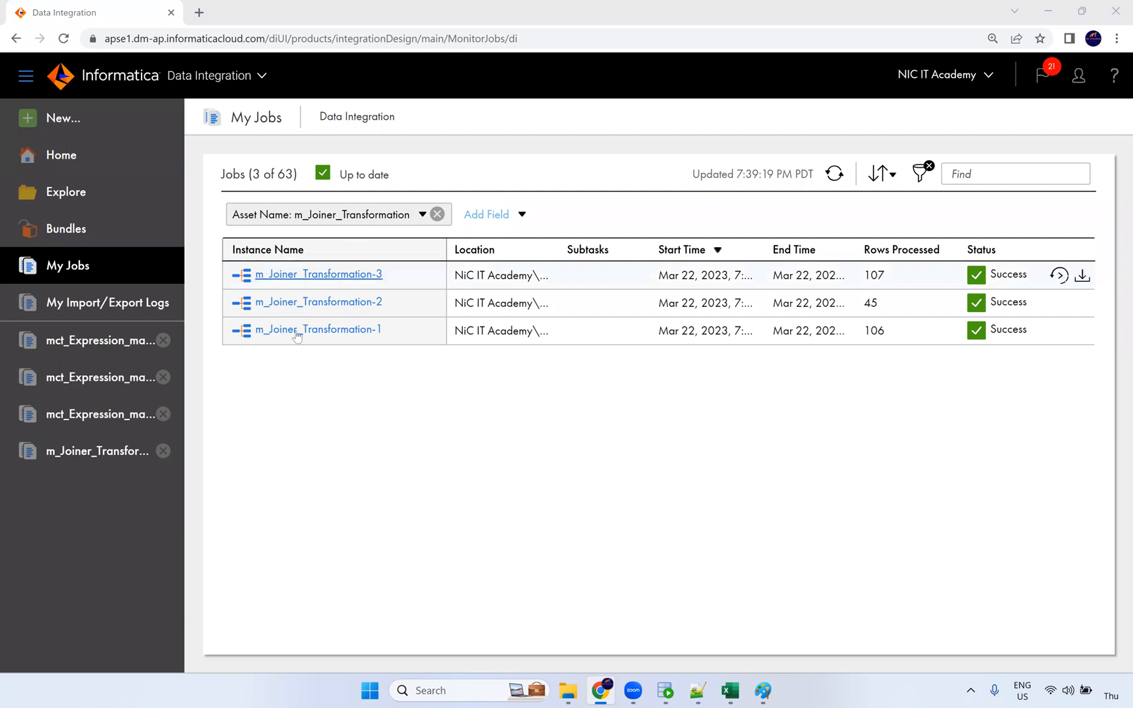
Step: Open m_Expression_Macros via the mct_Expression_macros-4 job and select its Expression transformation
left_click(95, 418)
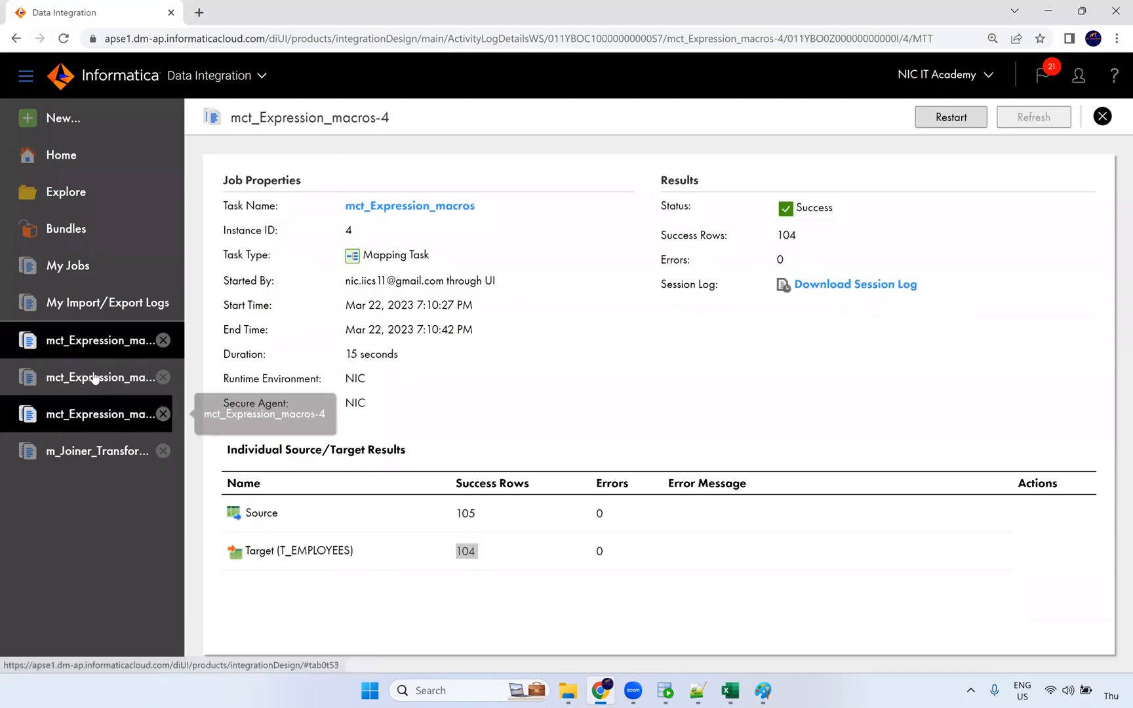
left_click(420, 206)
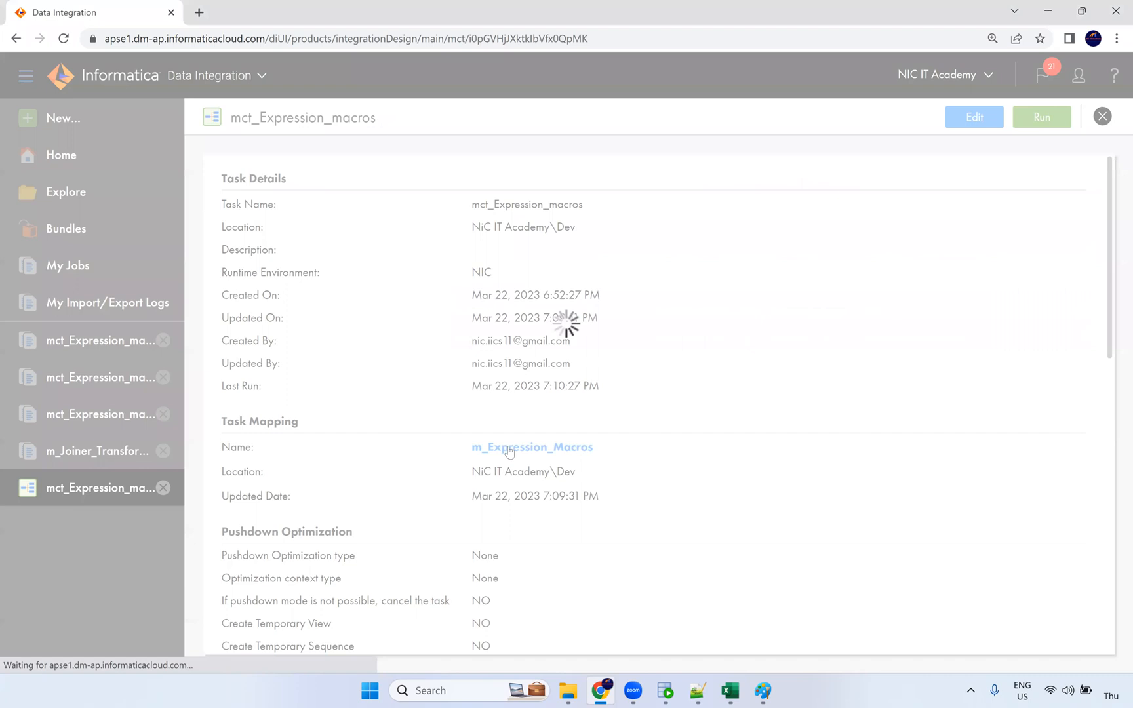
left_click(510, 450)
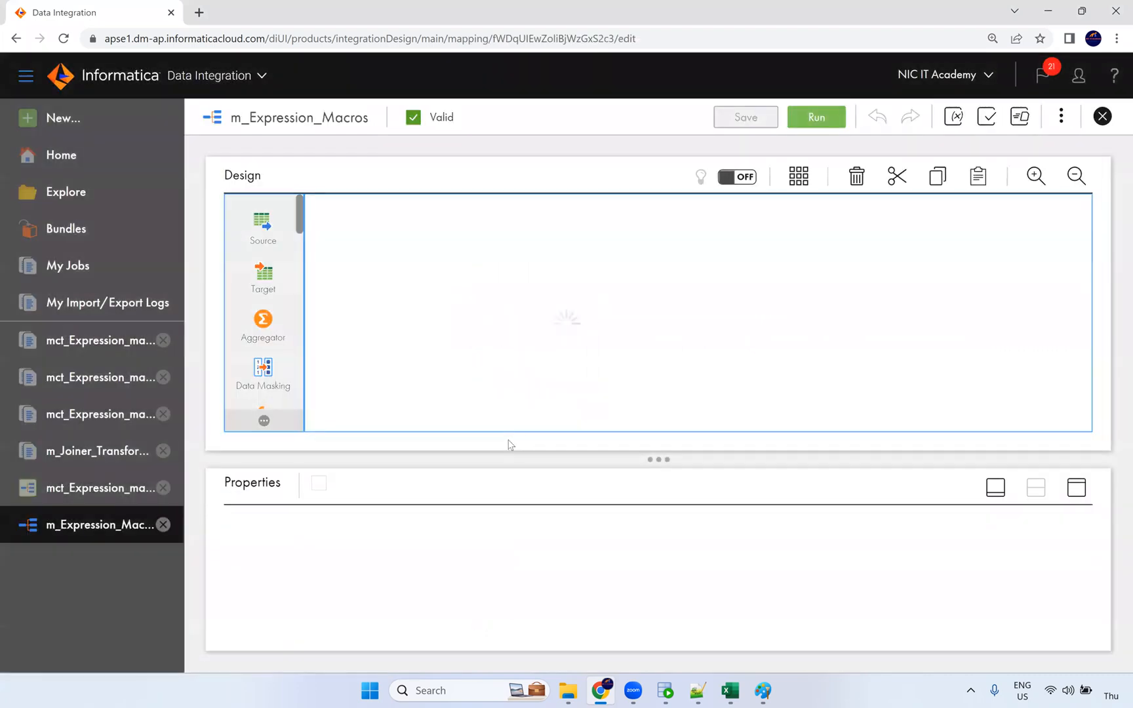
left_click(587, 314)
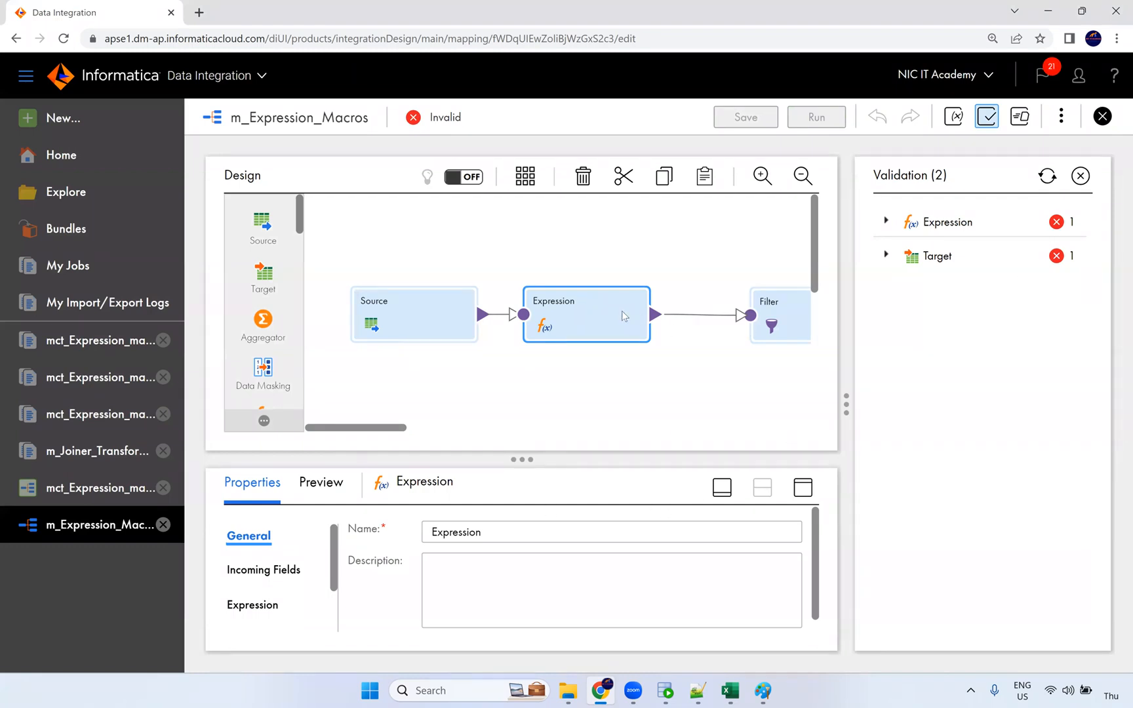
Step: Show the validation results and expand the Target and Expression errors
left_click(1081, 176)
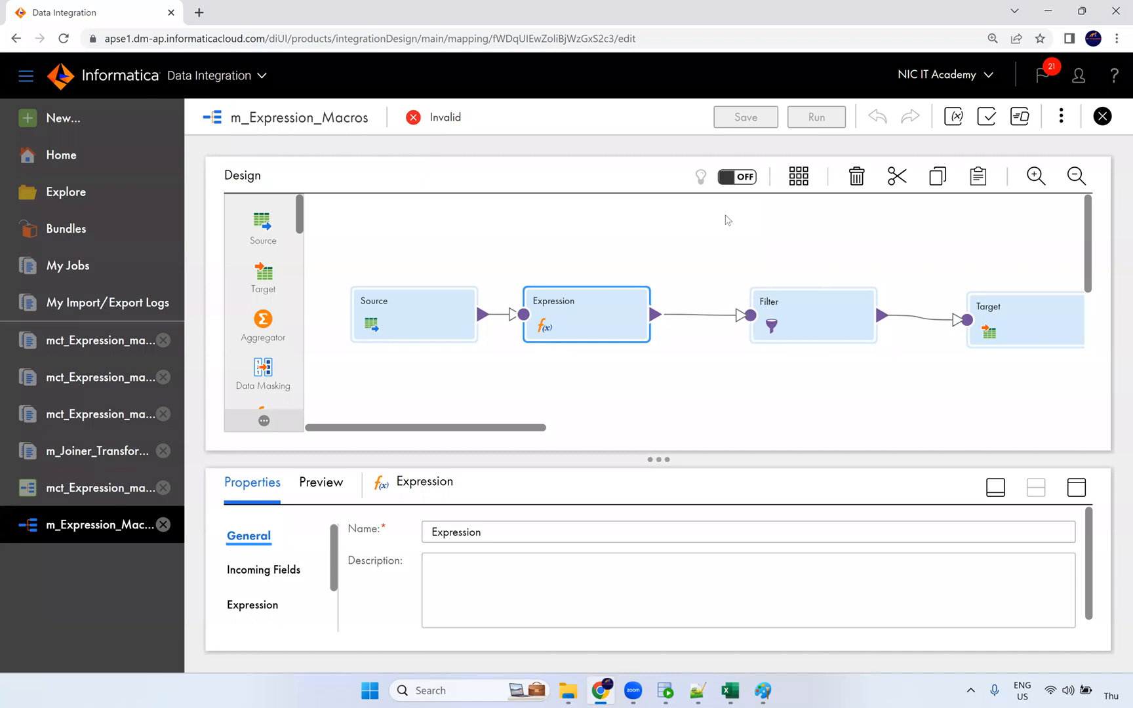
left_click(989, 118)
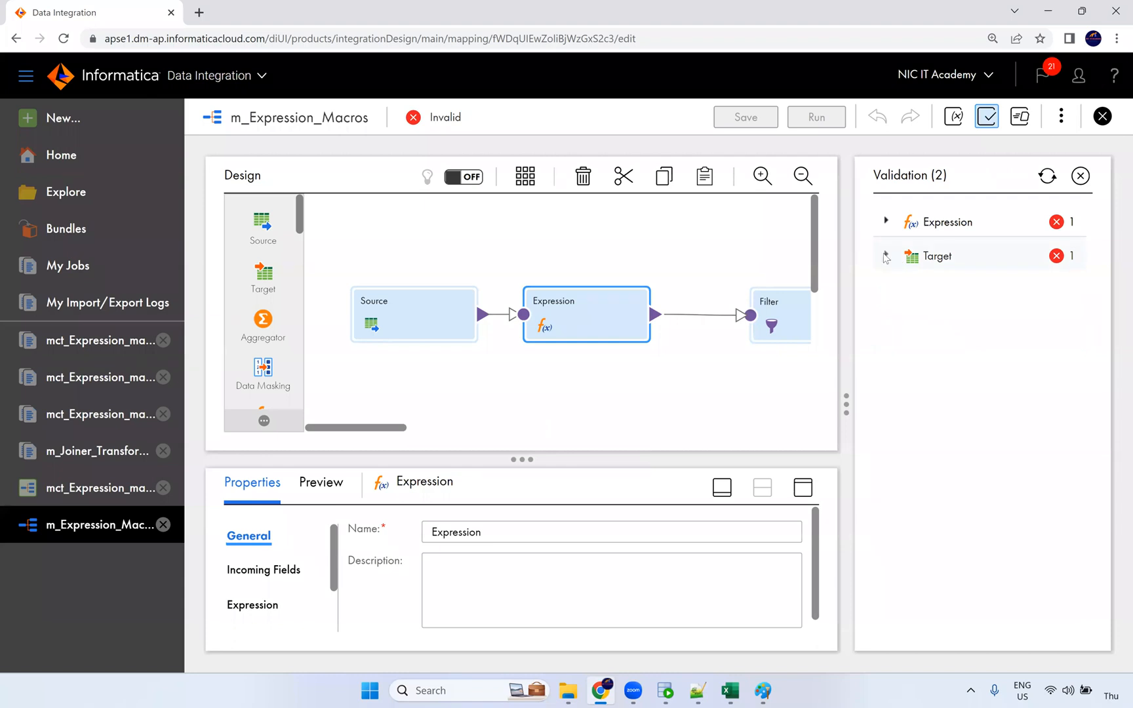
left_click(887, 256)
left_click(886, 221)
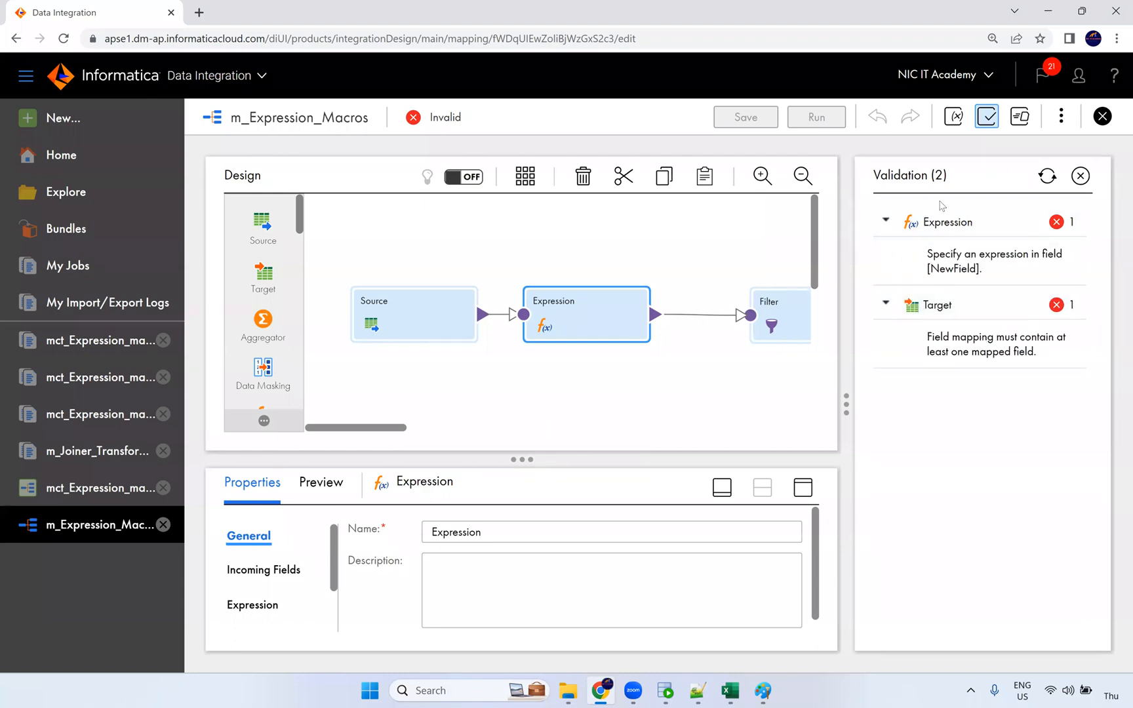
left_click(1081, 176)
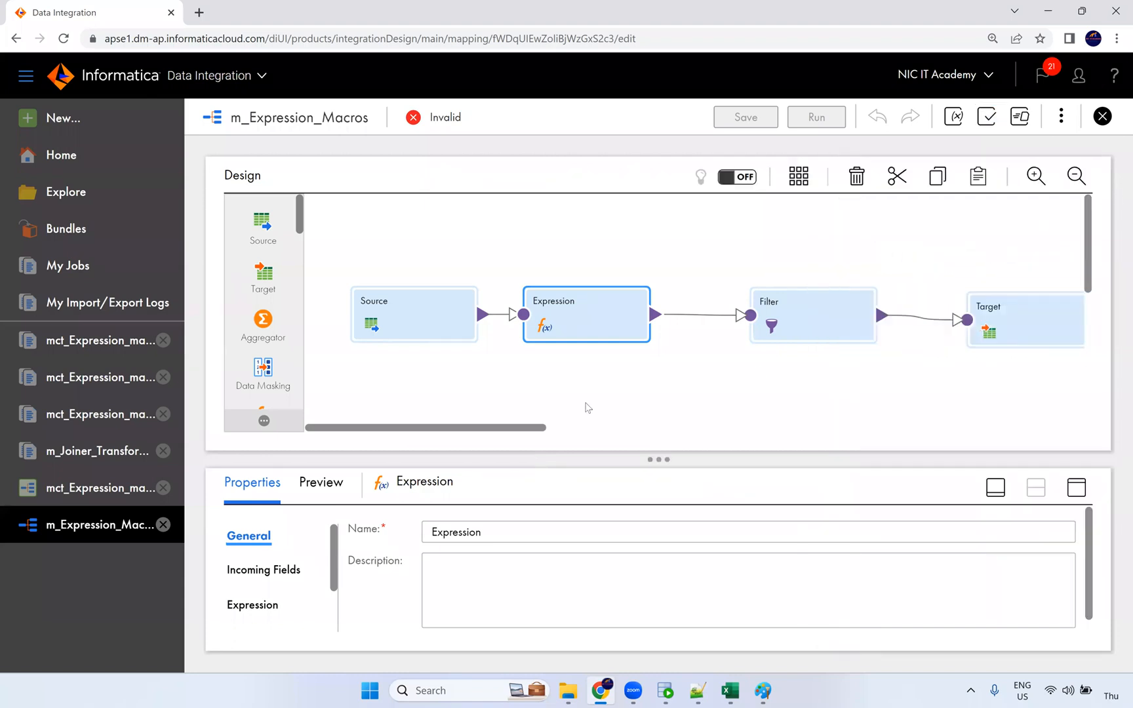
Step: Open the %in_PORTS%_out expression editor and browse the built-in Special functions
left_click(1077, 493)
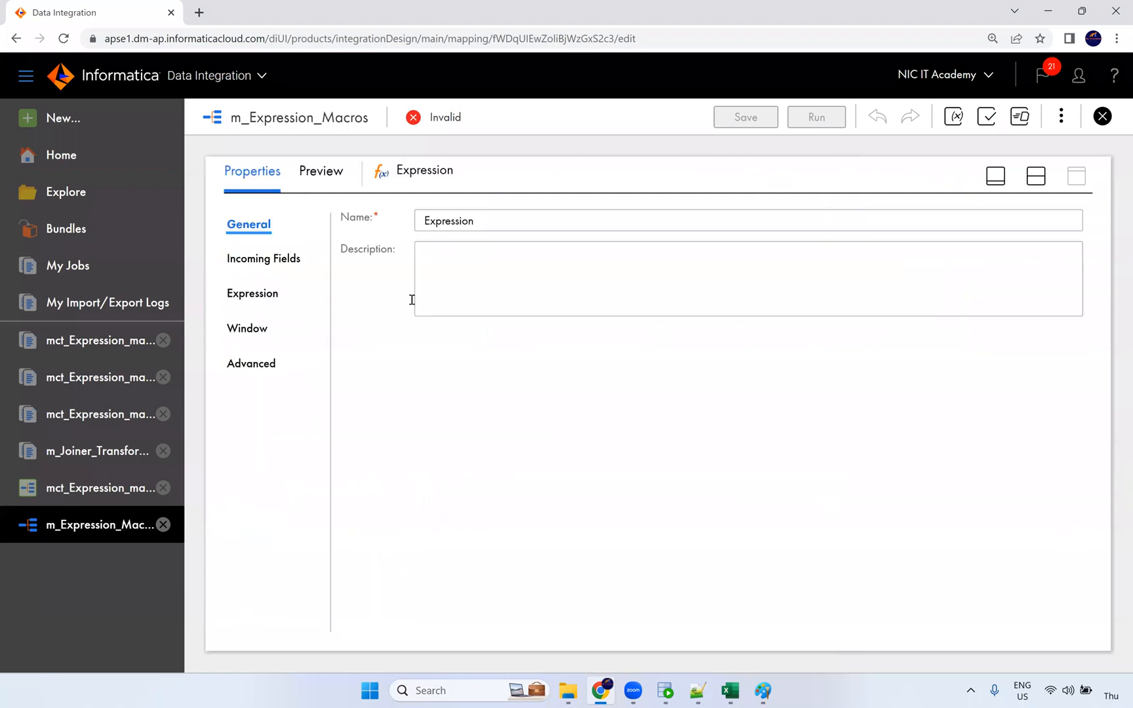
left_click(261, 296)
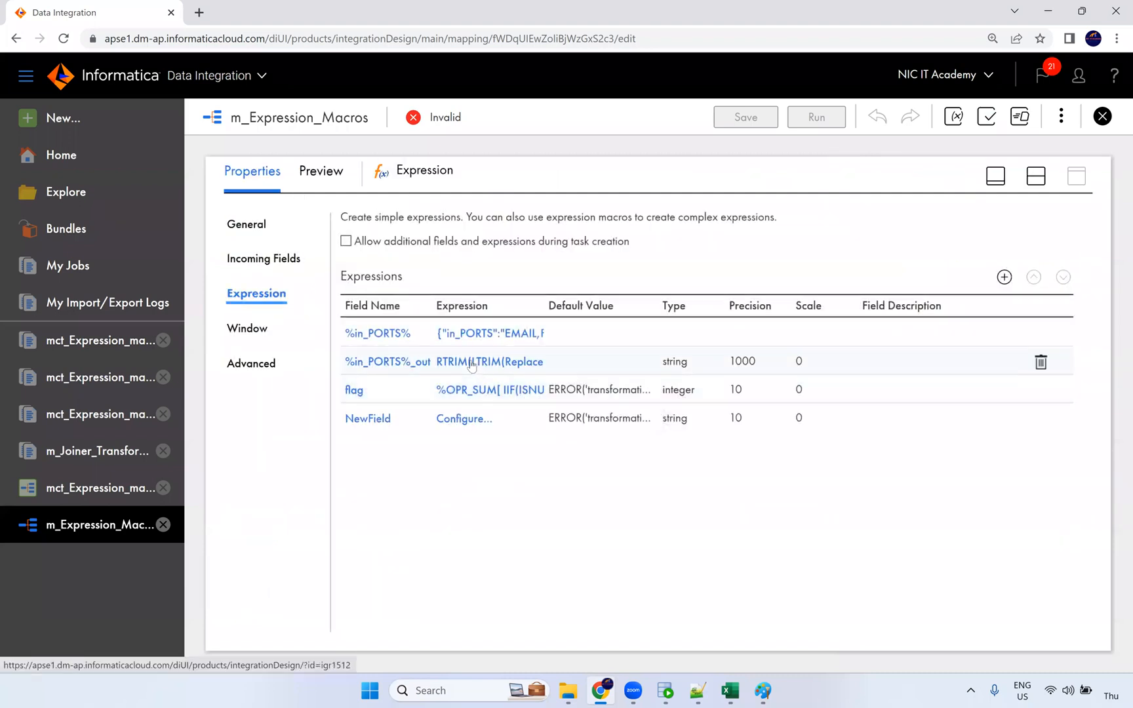
left_click(471, 363)
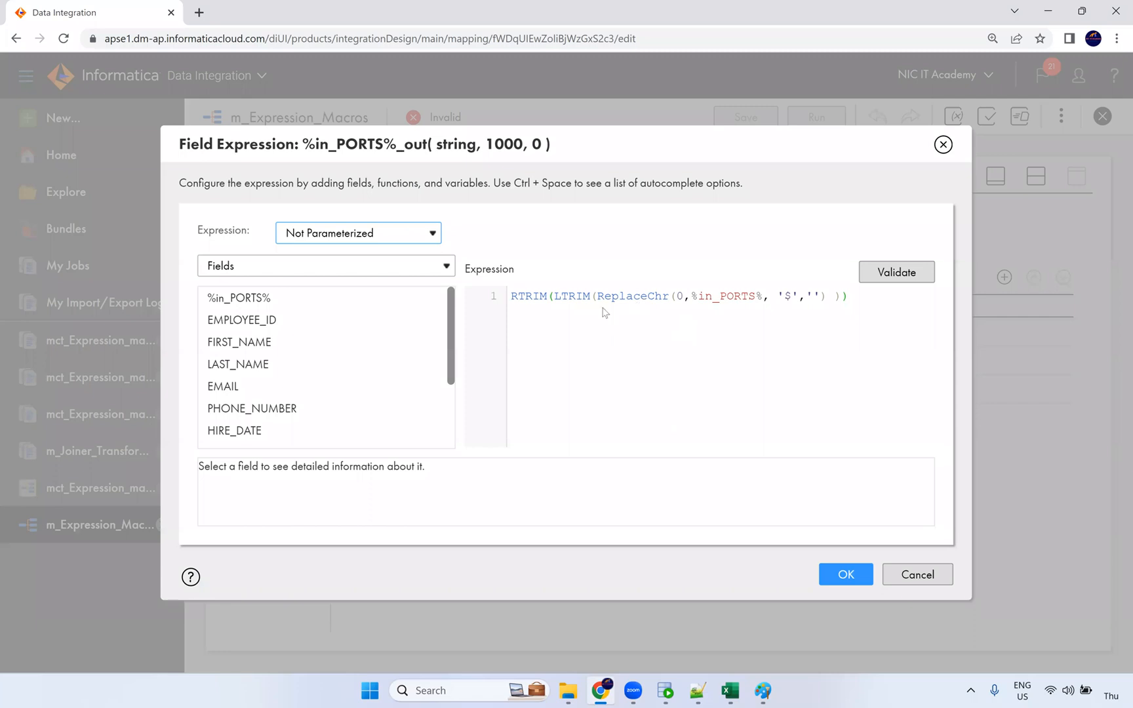
left_click(316, 275)
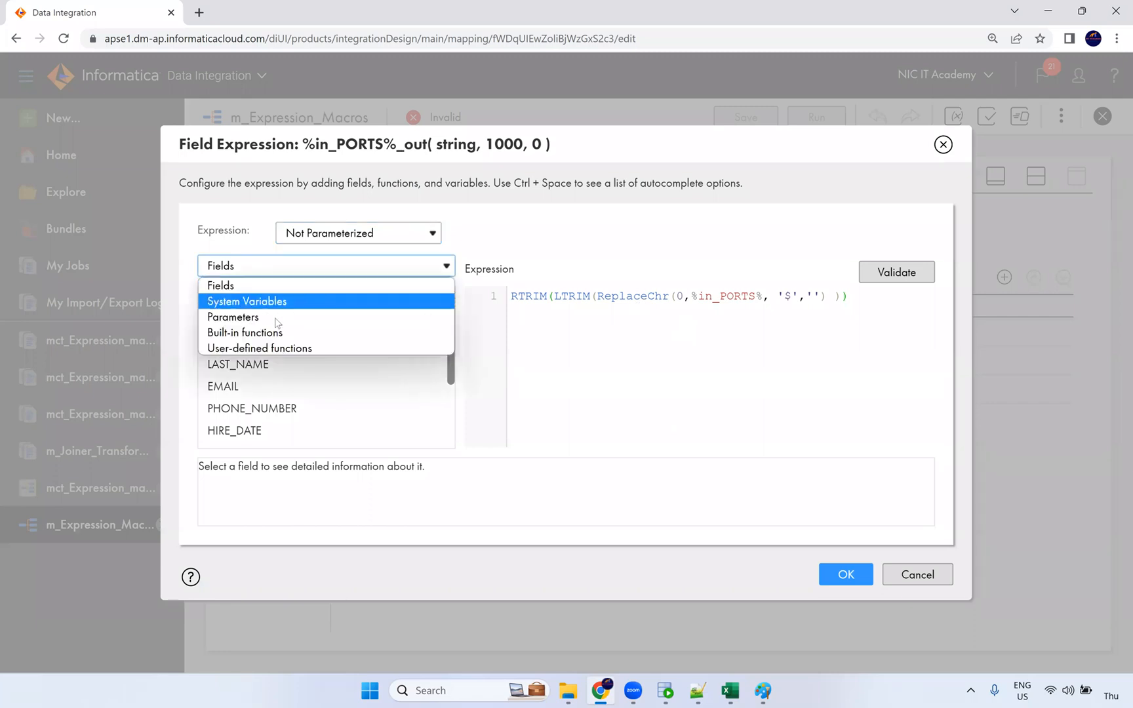
left_click(271, 336)
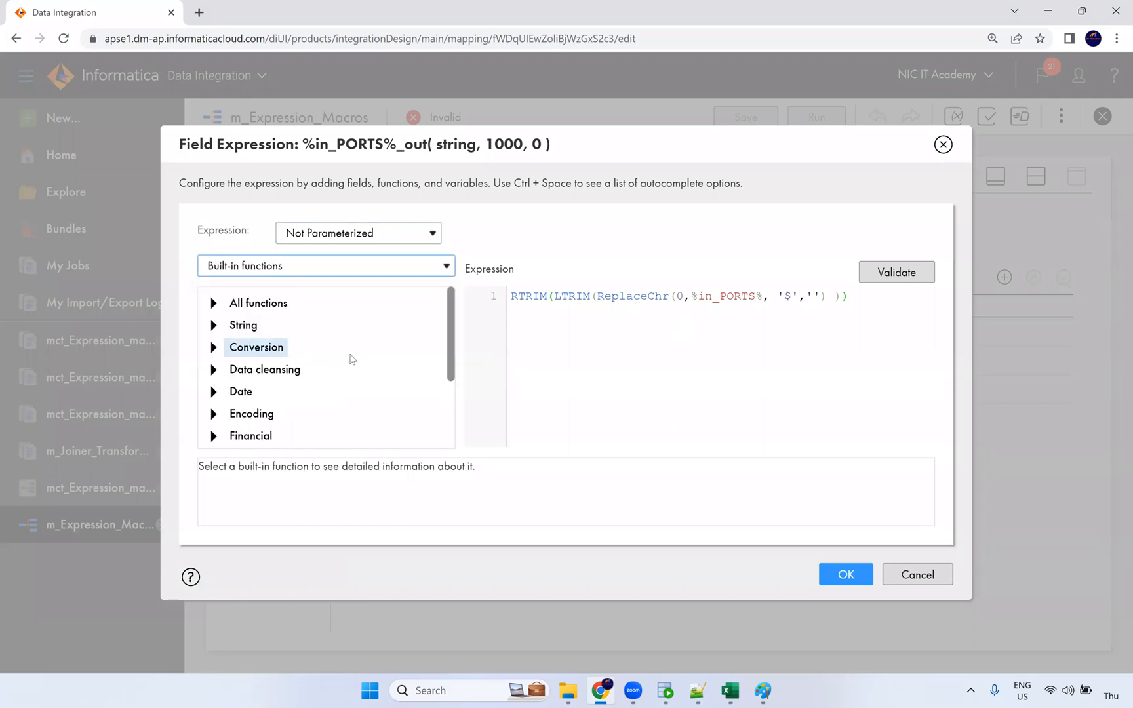
scroll(332, 381, "down", 3)
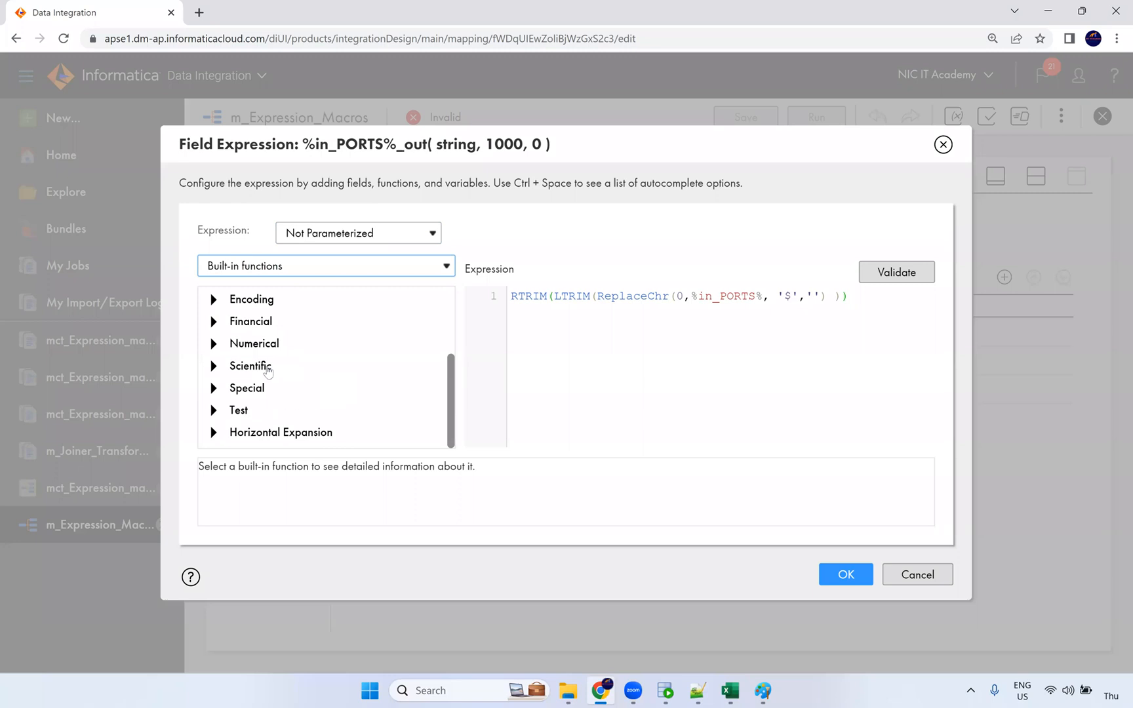
left_click(241, 345)
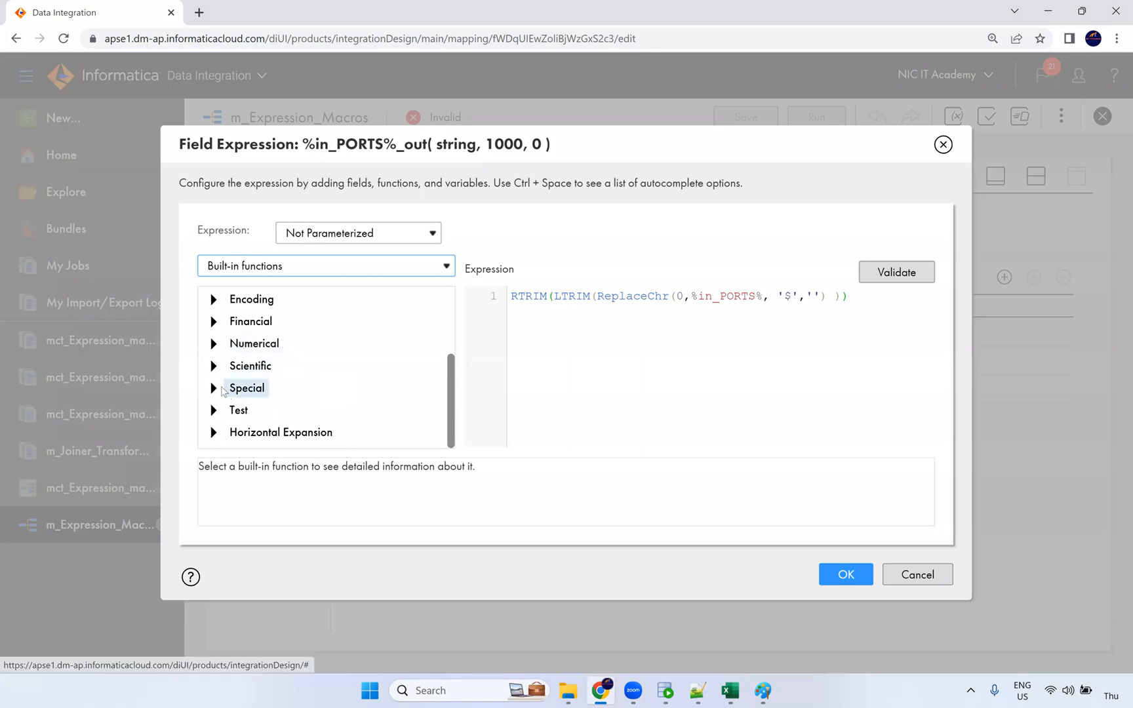
left_click(246, 388)
Step: Insert Reg_Replace from All functions, inspect LTRIM and ReplaceChr, then cancel without saving
scroll(389, 402, "down", 3)
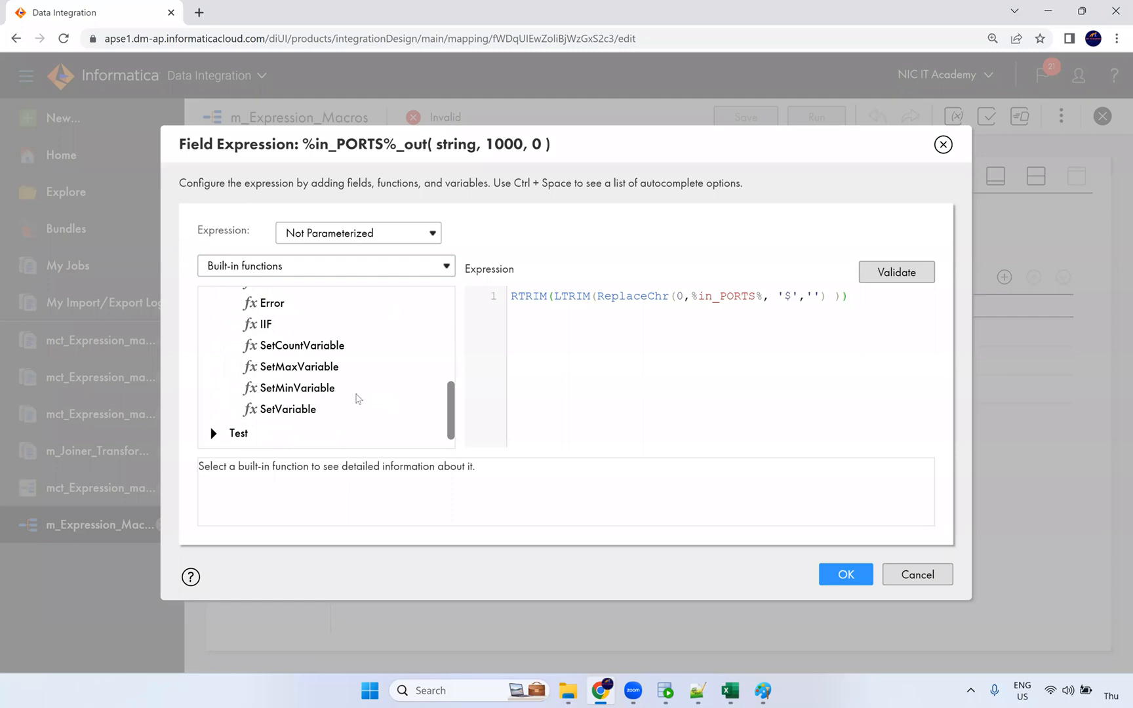
scroll(354, 400, "up", 5)
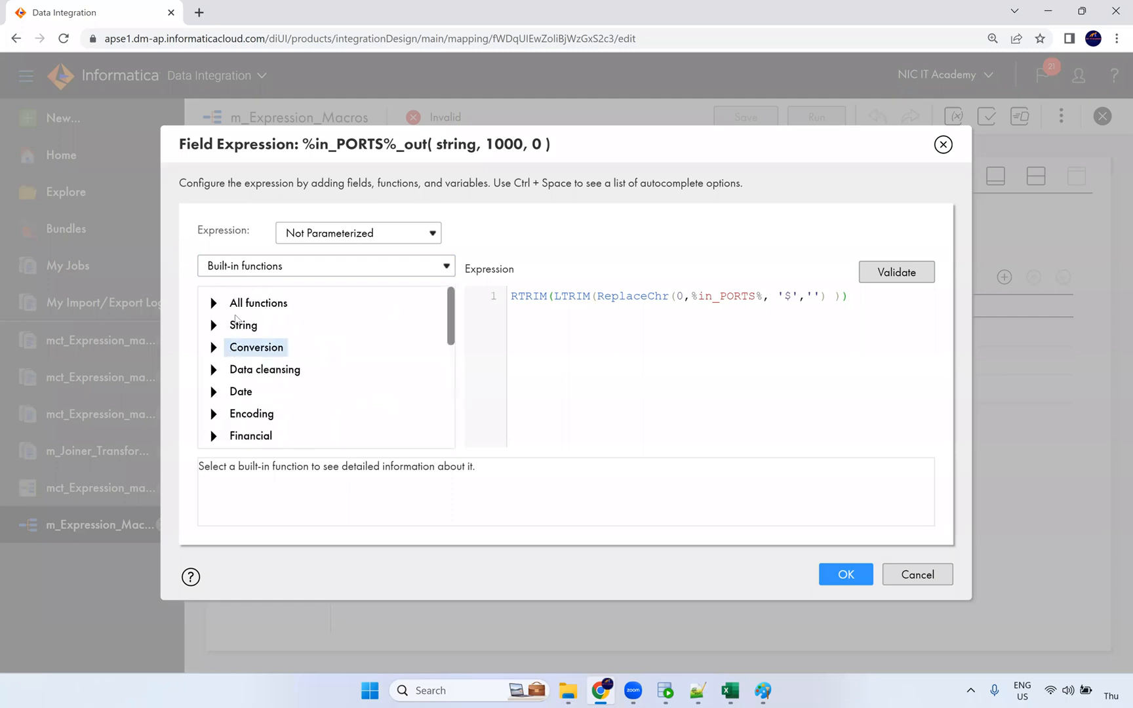
left_click(226, 304)
scroll(336, 400, "down", 15)
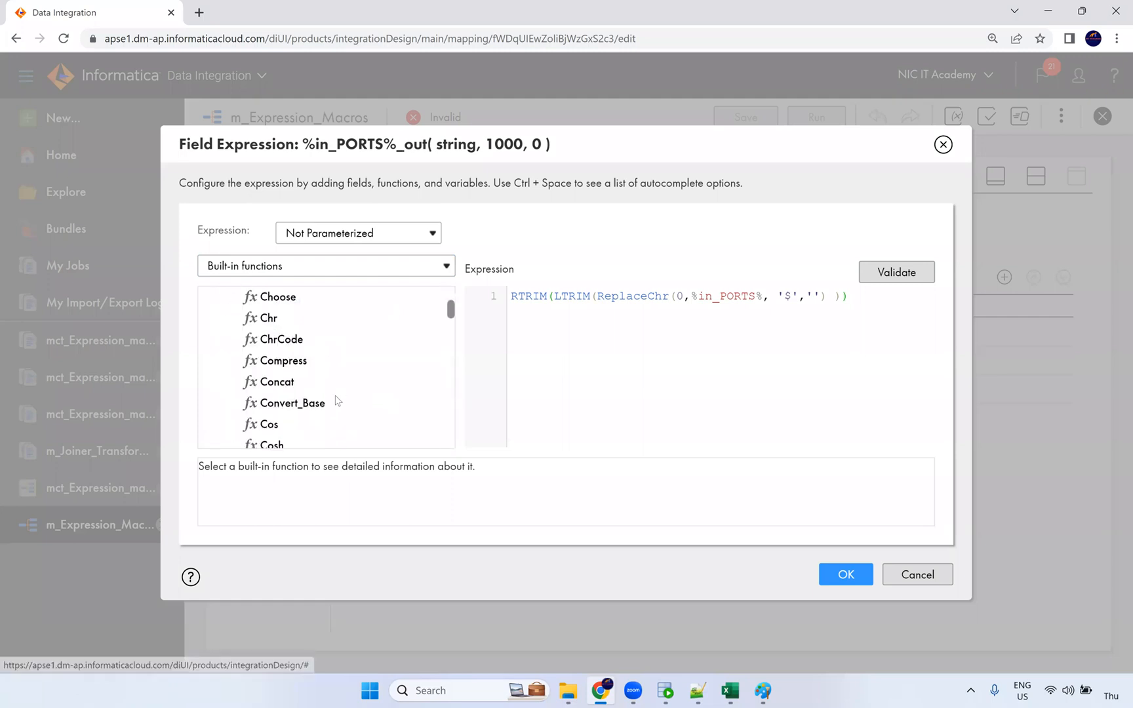
scroll(337, 402, "down", 10)
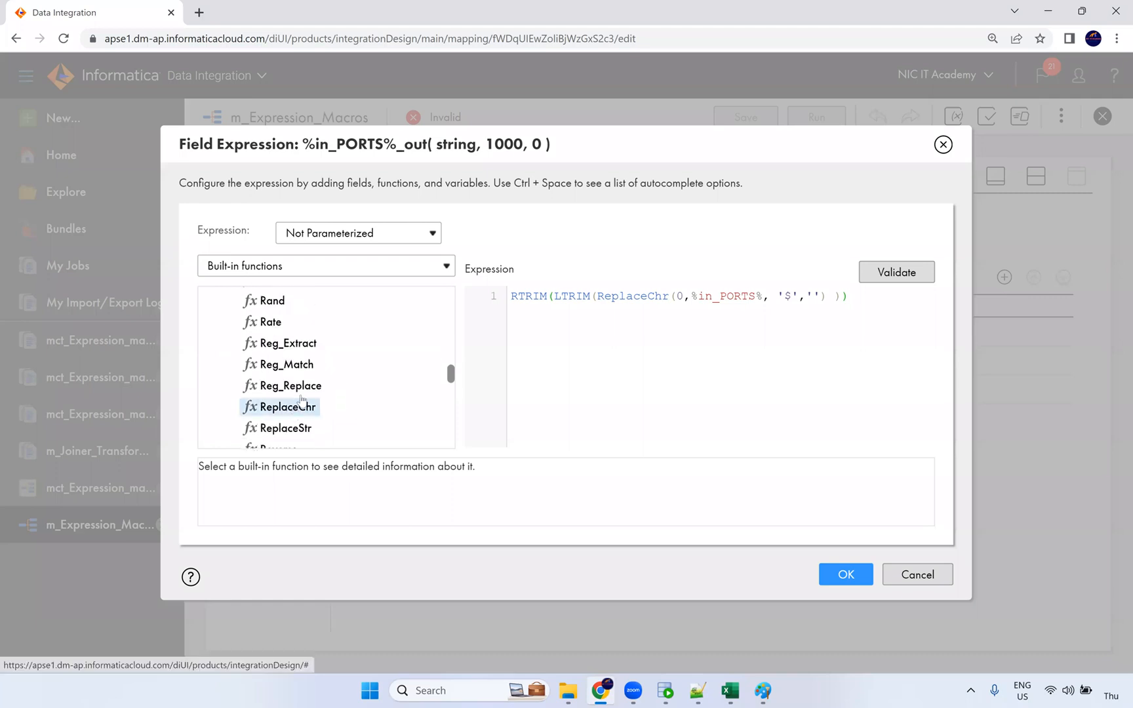
double_click(286, 386)
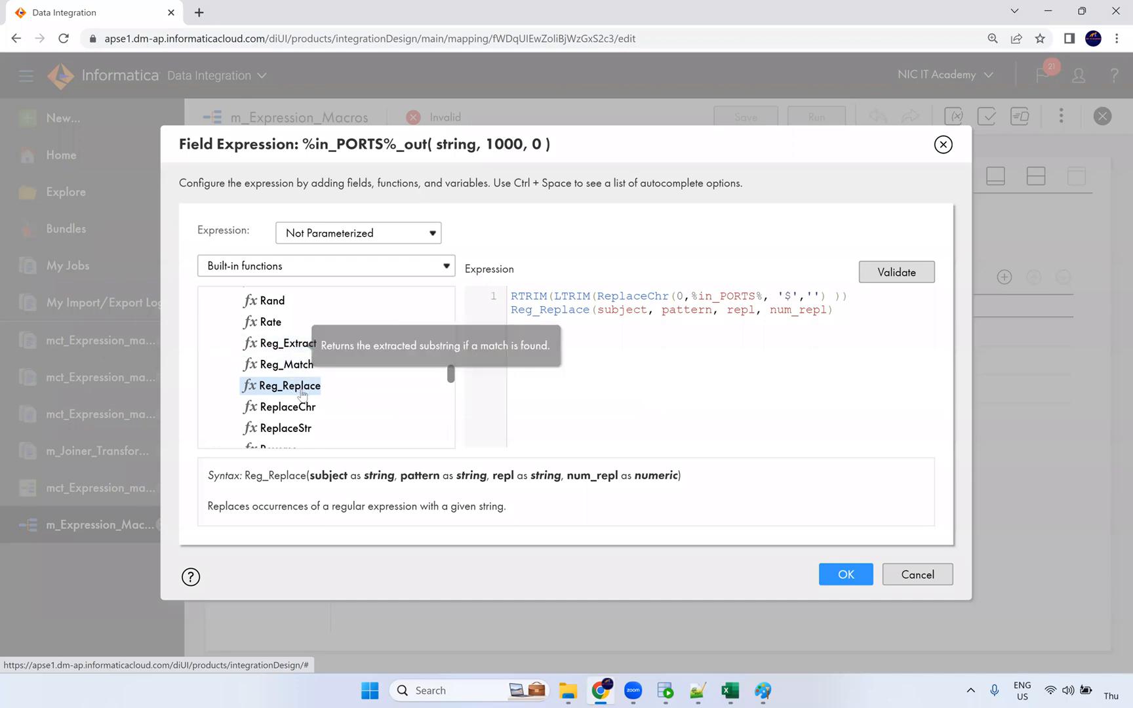
scroll(305, 385, "down", 1)
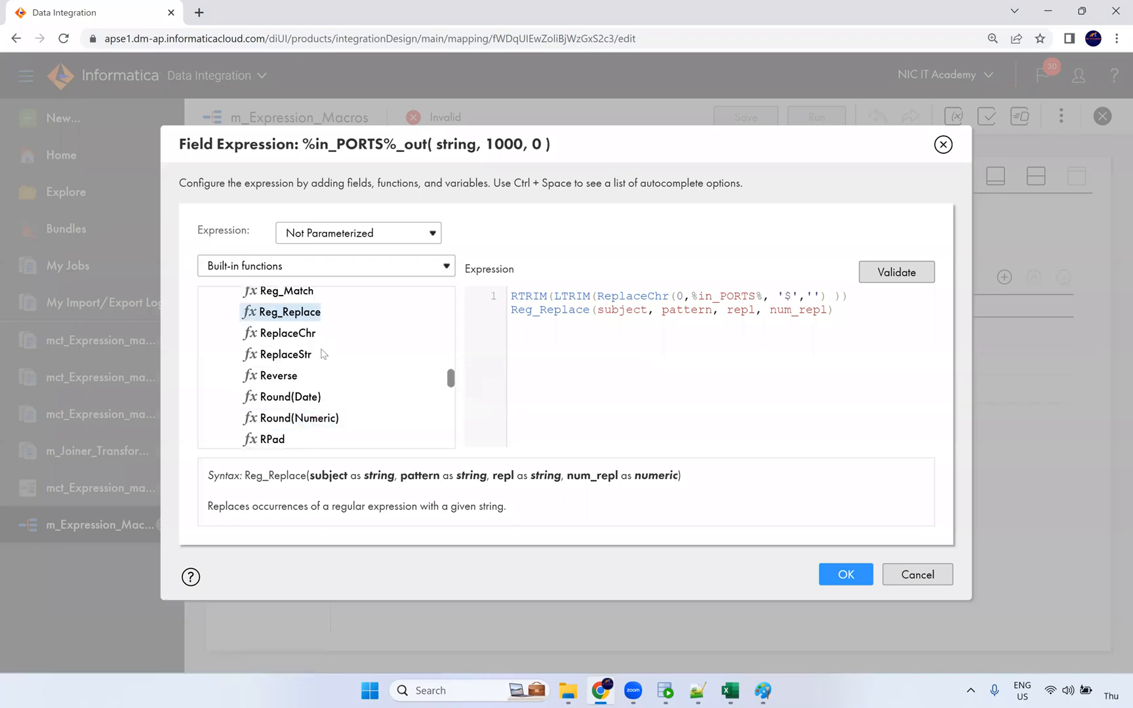
scroll(309, 349, "up", 1)
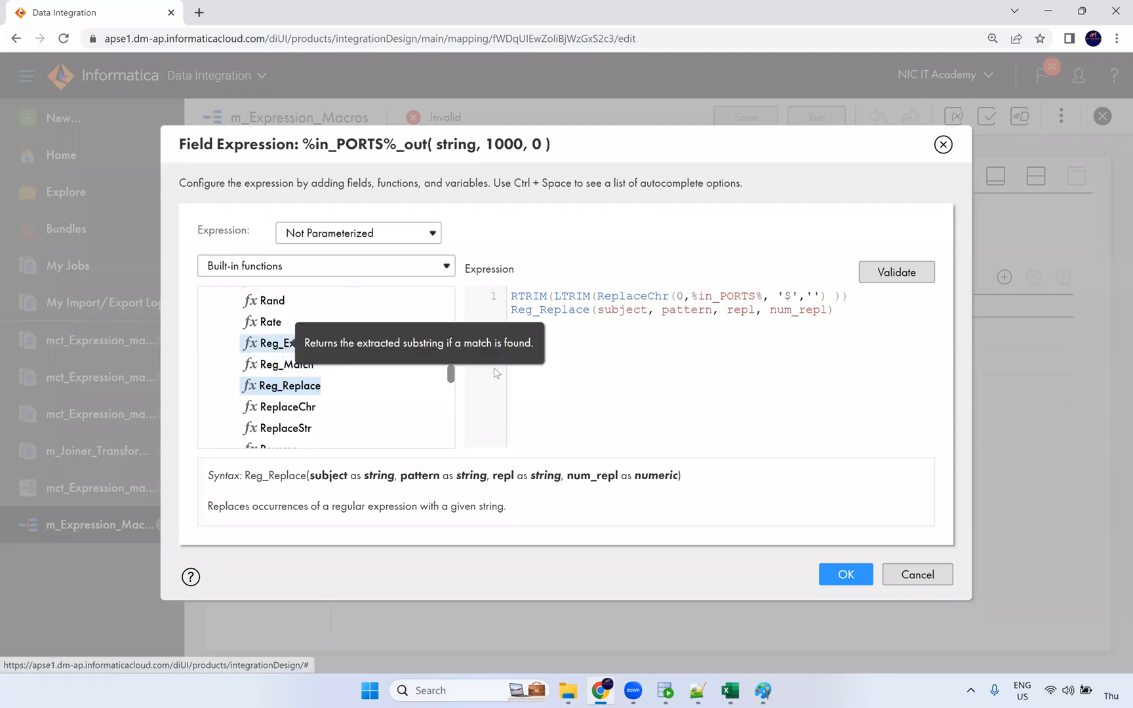
double_click(583, 297)
double_click(637, 296)
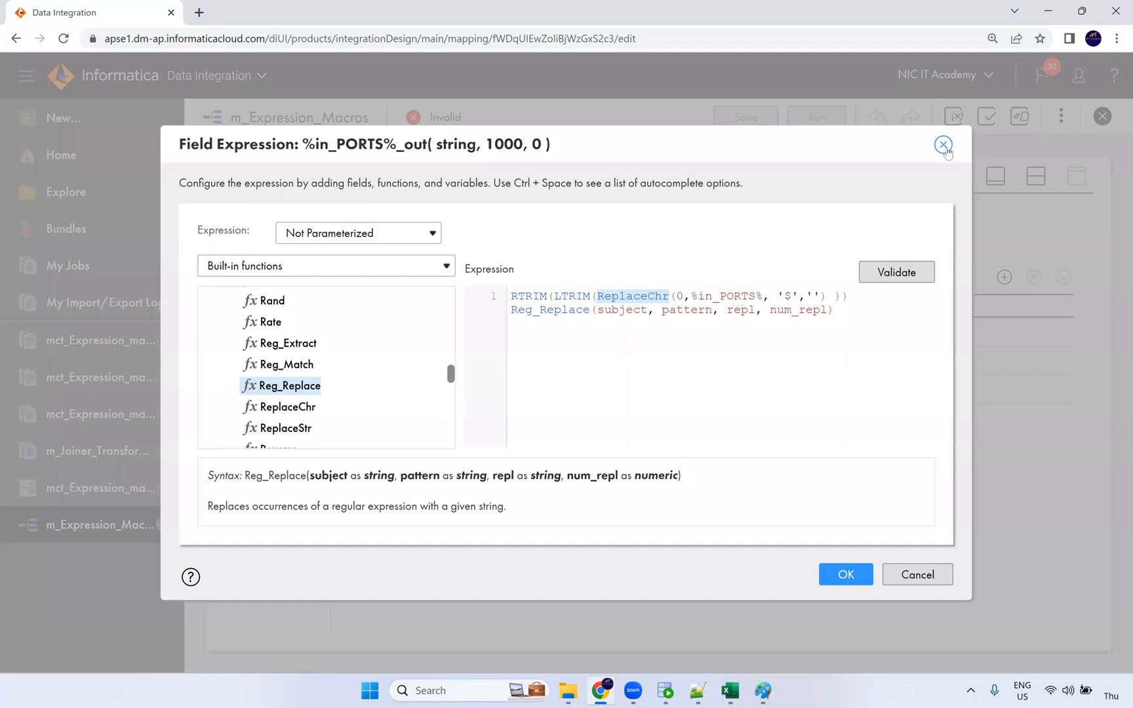
left_click(917, 574)
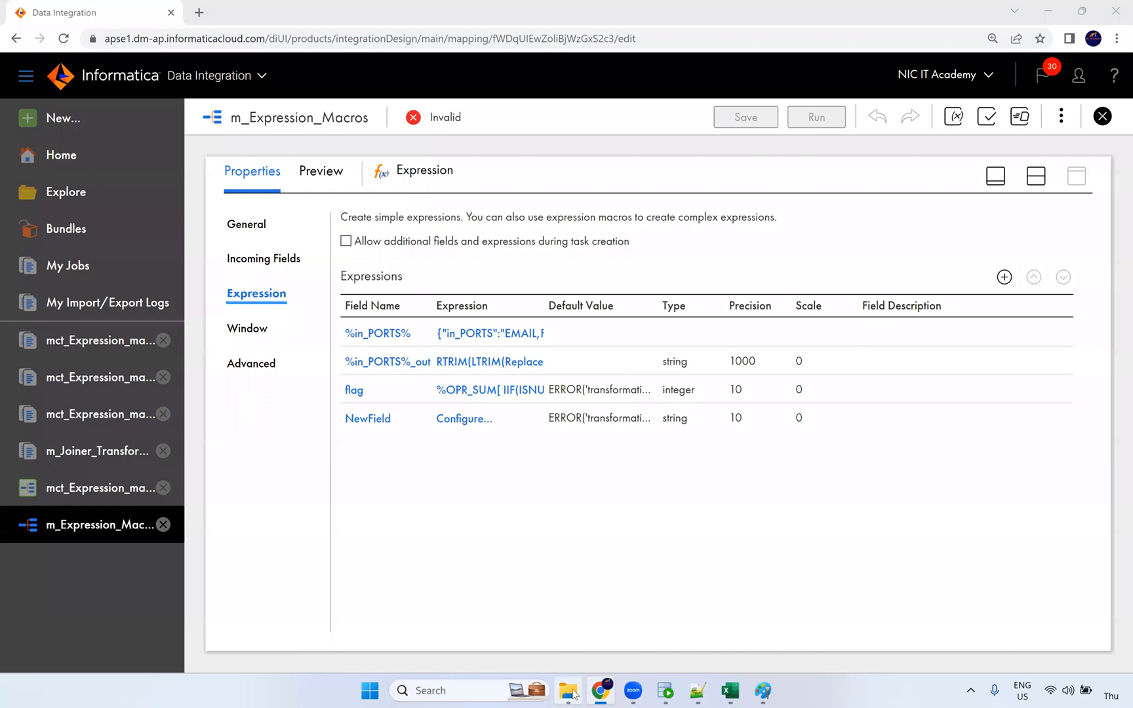
Step: Reopen the %in_PORTS%_out expression, cancel it unchanged, and switch to Oracle SQL Developer
mouse_move(573, 694)
left_click(488, 362)
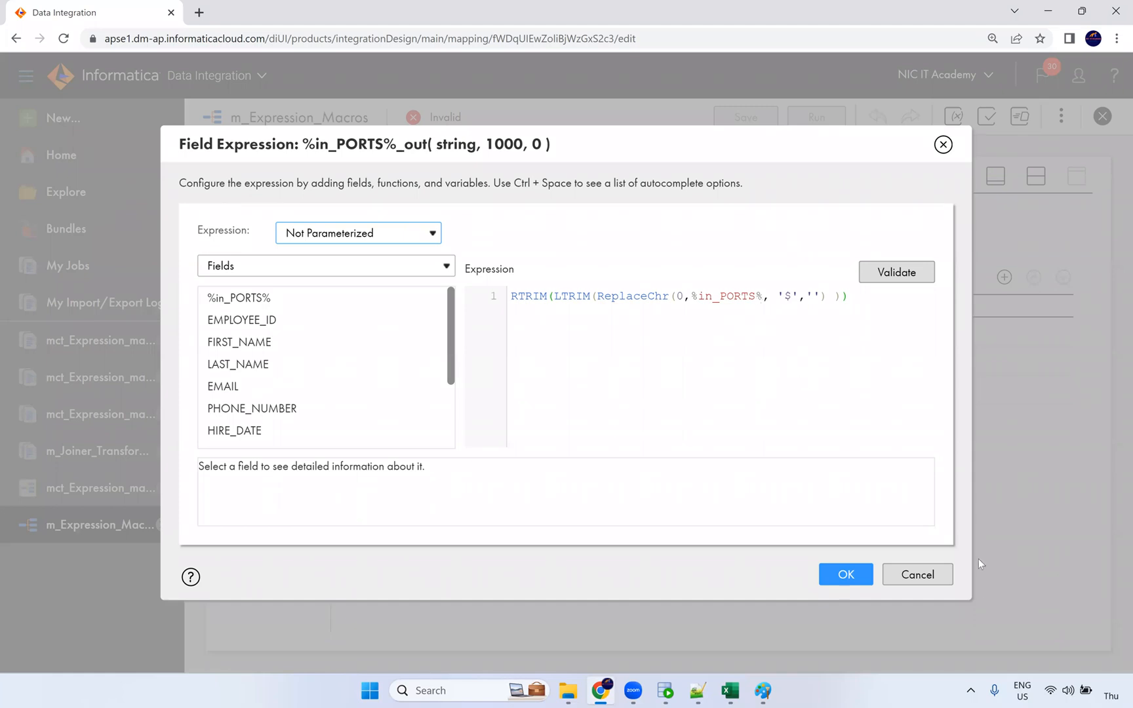
left_click(918, 575)
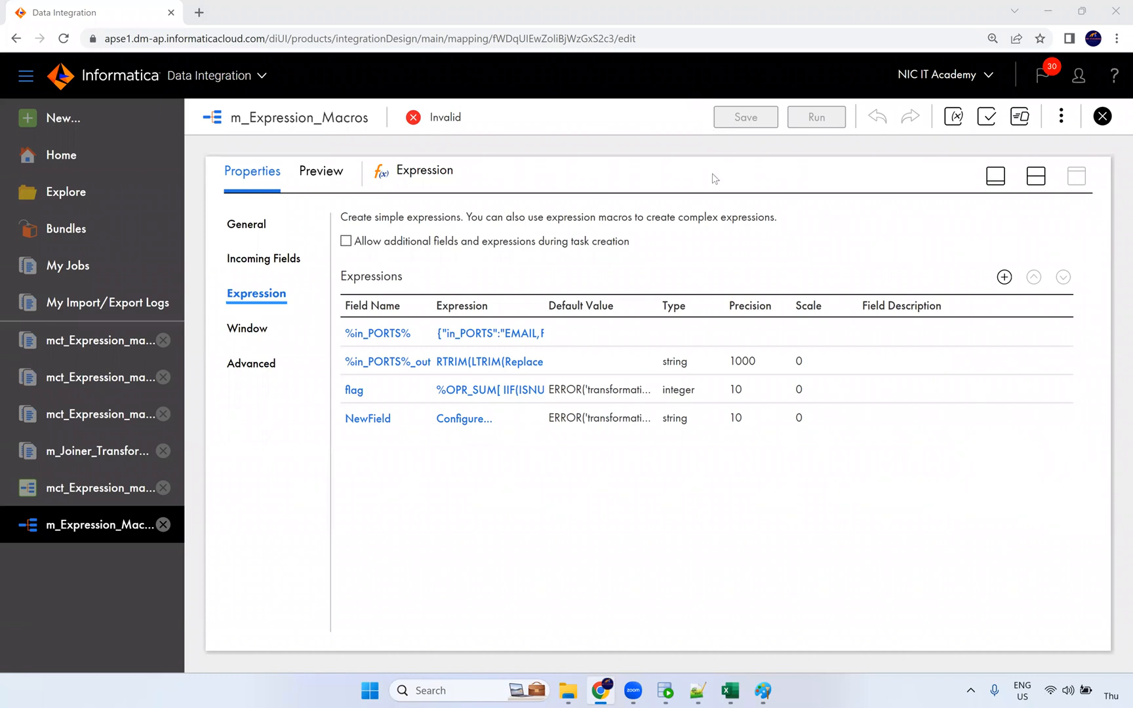
left_click(665, 690)
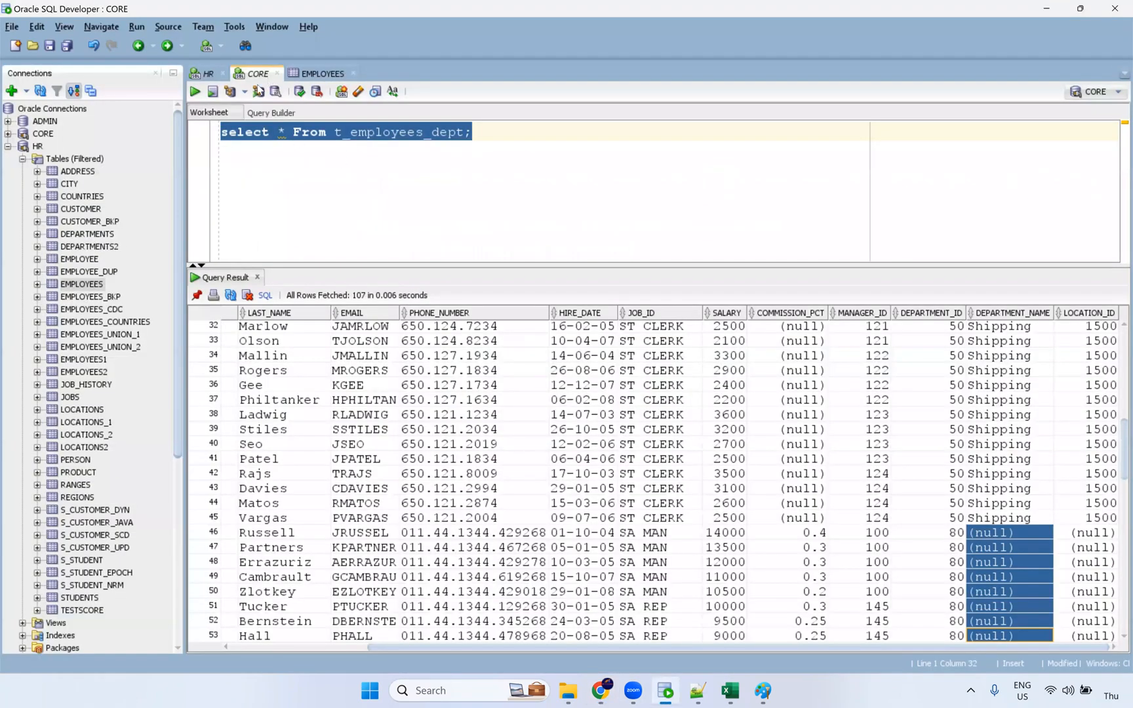
Step: In the HR worksheet, add a 'commit?' line below the employees query
left_click(211, 75)
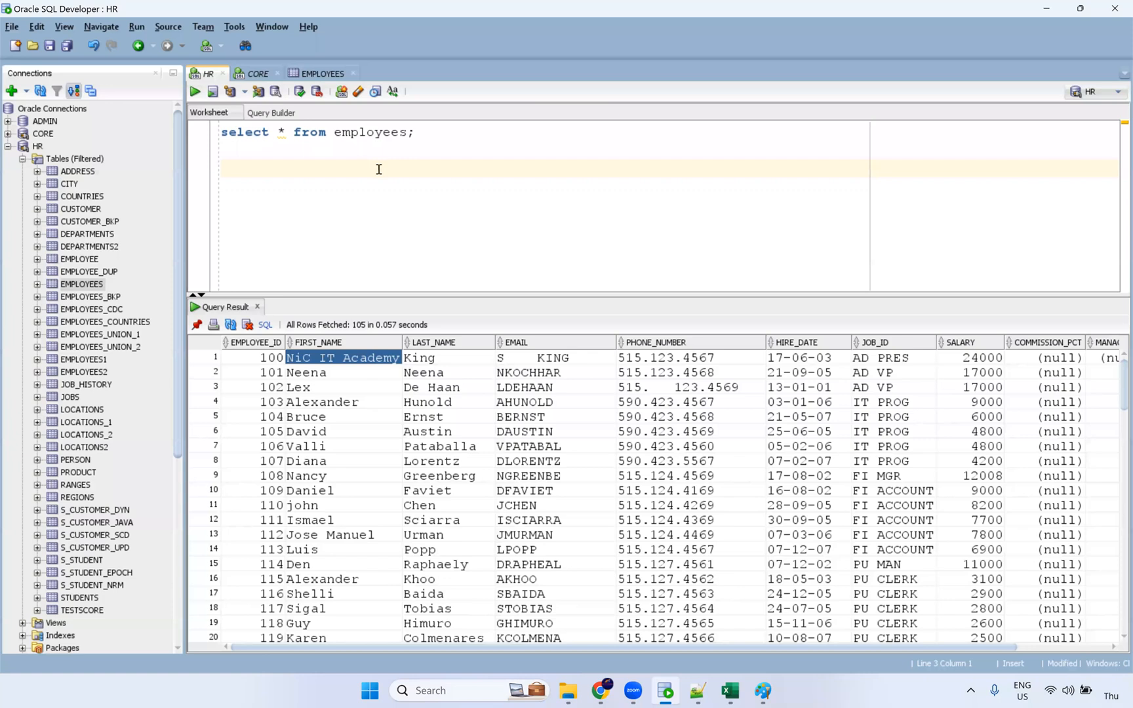
left_click(445, 144)
key("Return")
type("commit")
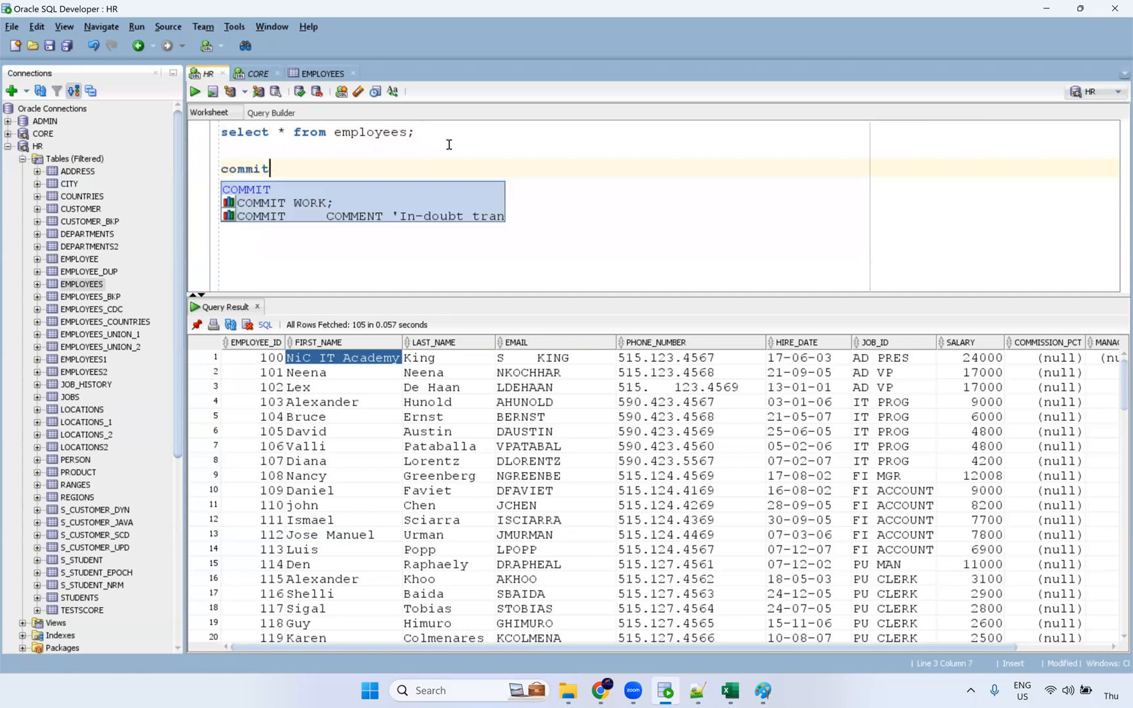
type("?")
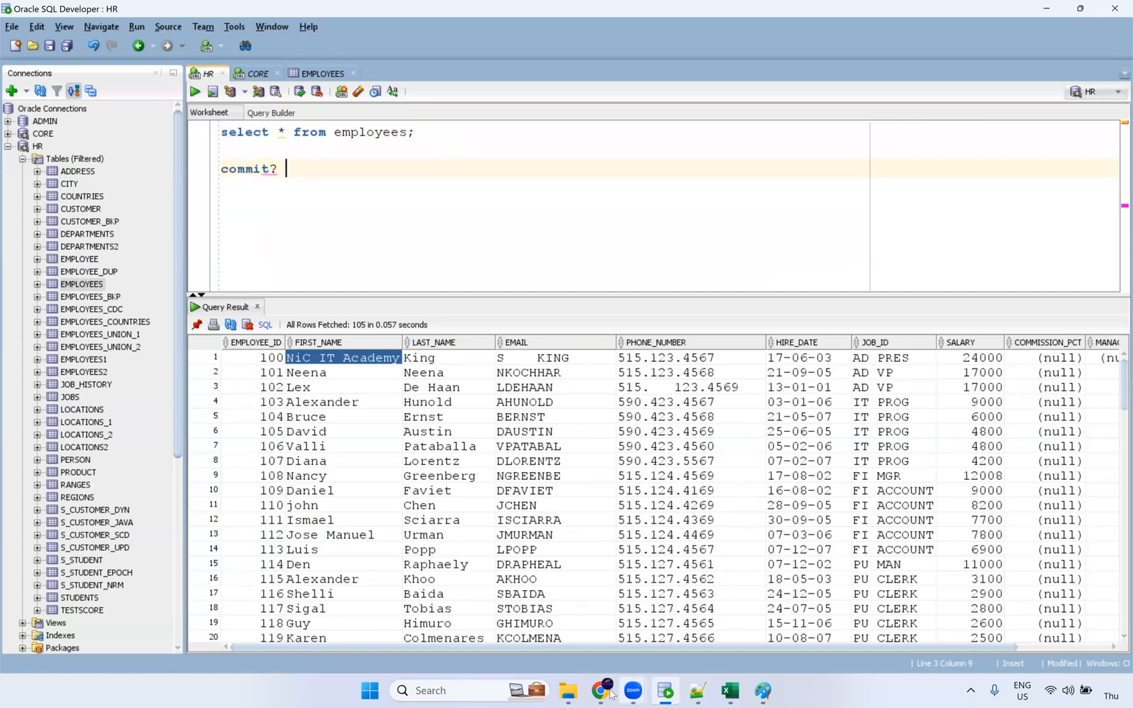
Step: Compare with the Informatica mapping and select employee rows 2–16, EMPLOYEE_ID to PHONE_NUMBER
mouse_move(611, 693)
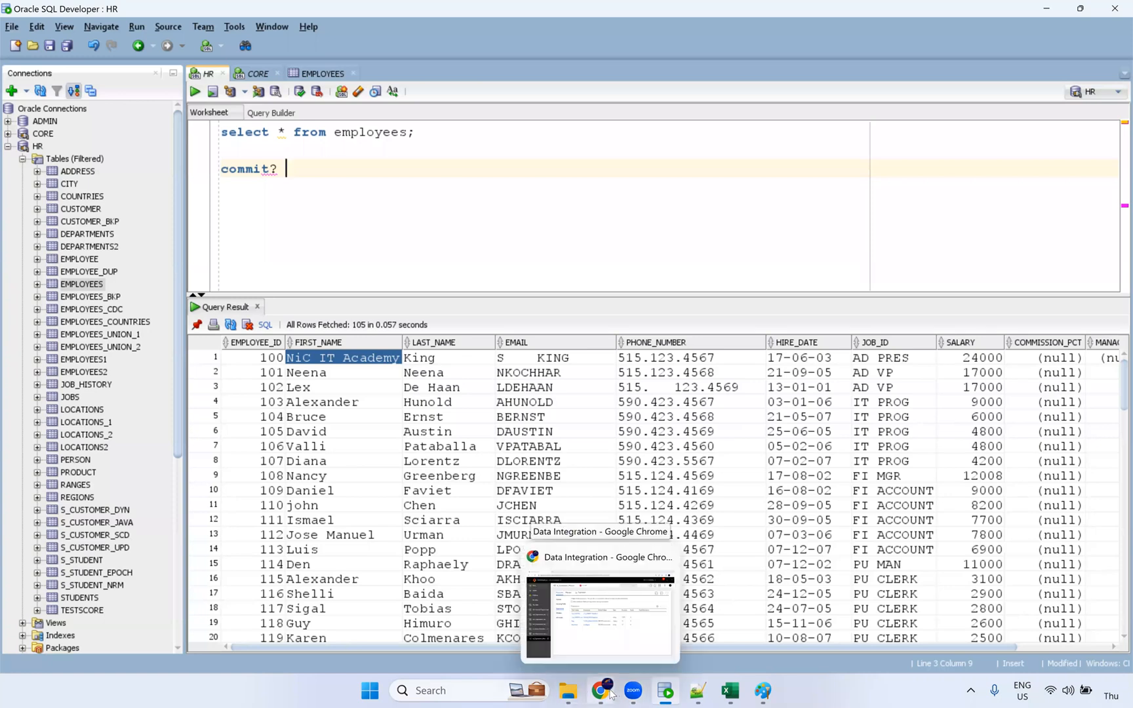
left_click(611, 694)
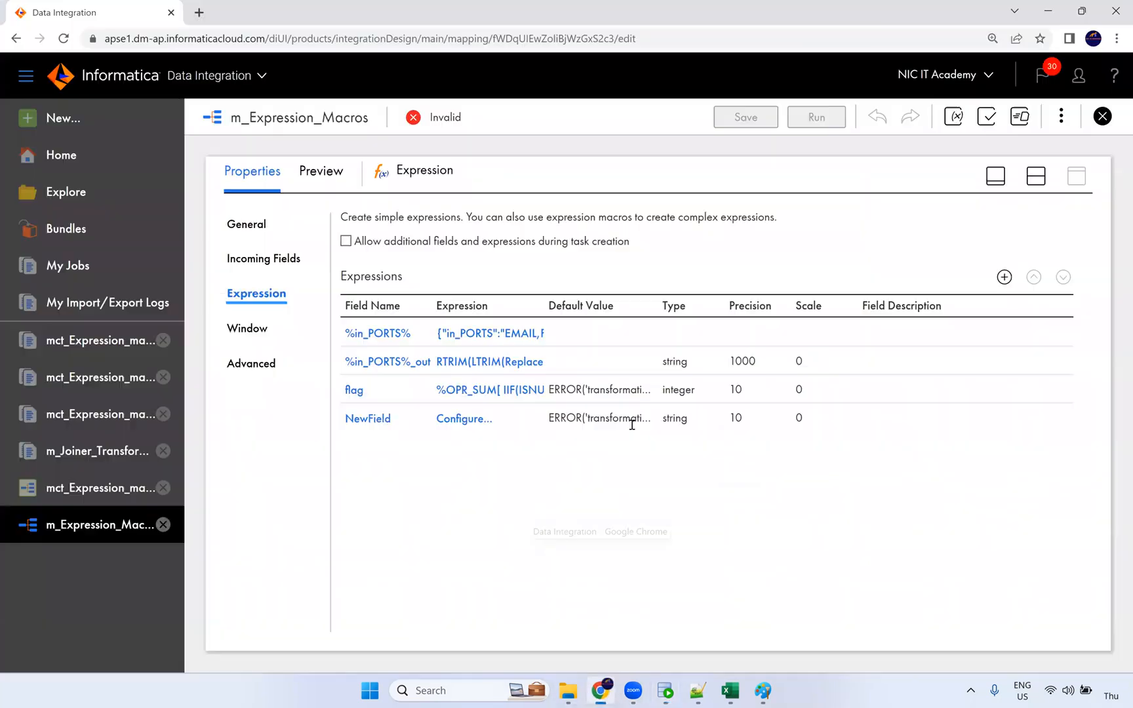
key("alt+Tab")
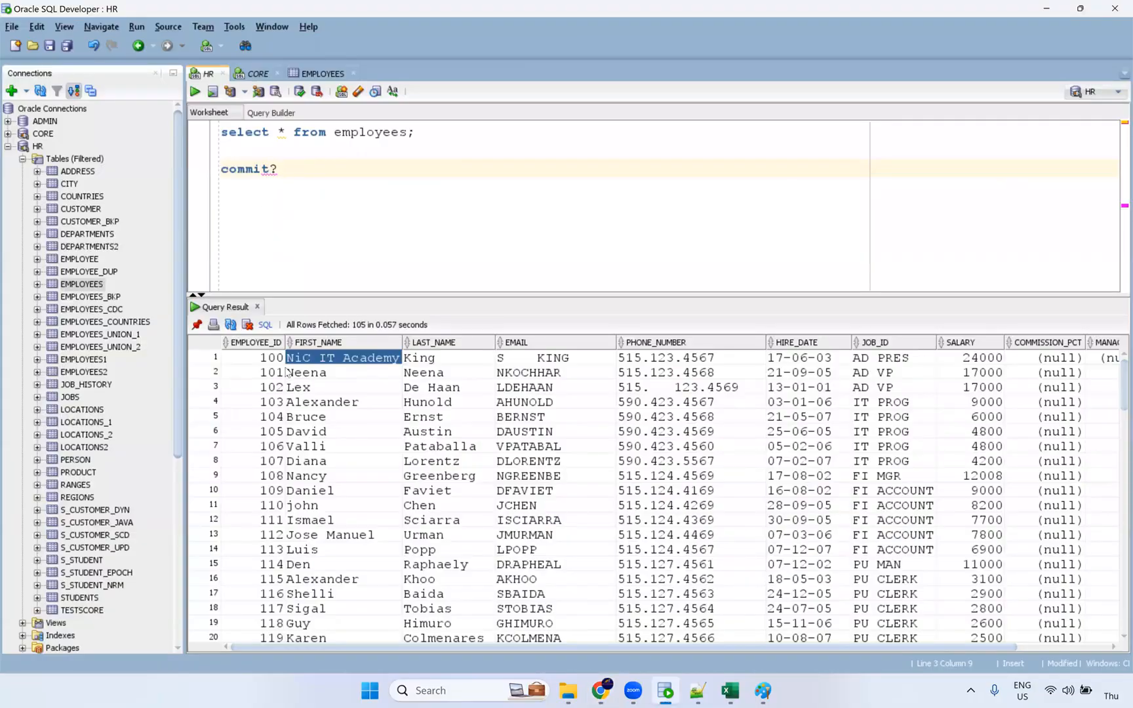
left_click_drag(284, 371, 709, 626)
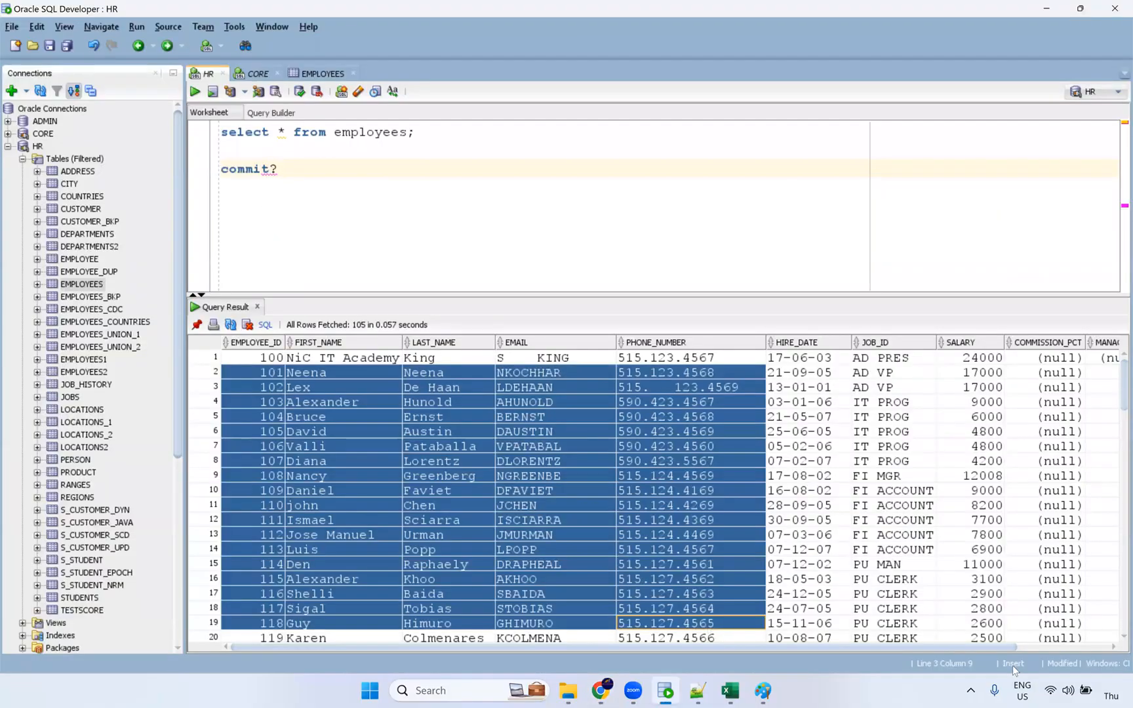
left_click_drag(520, 461, 326, 404)
left_click_drag(265, 372, 676, 578)
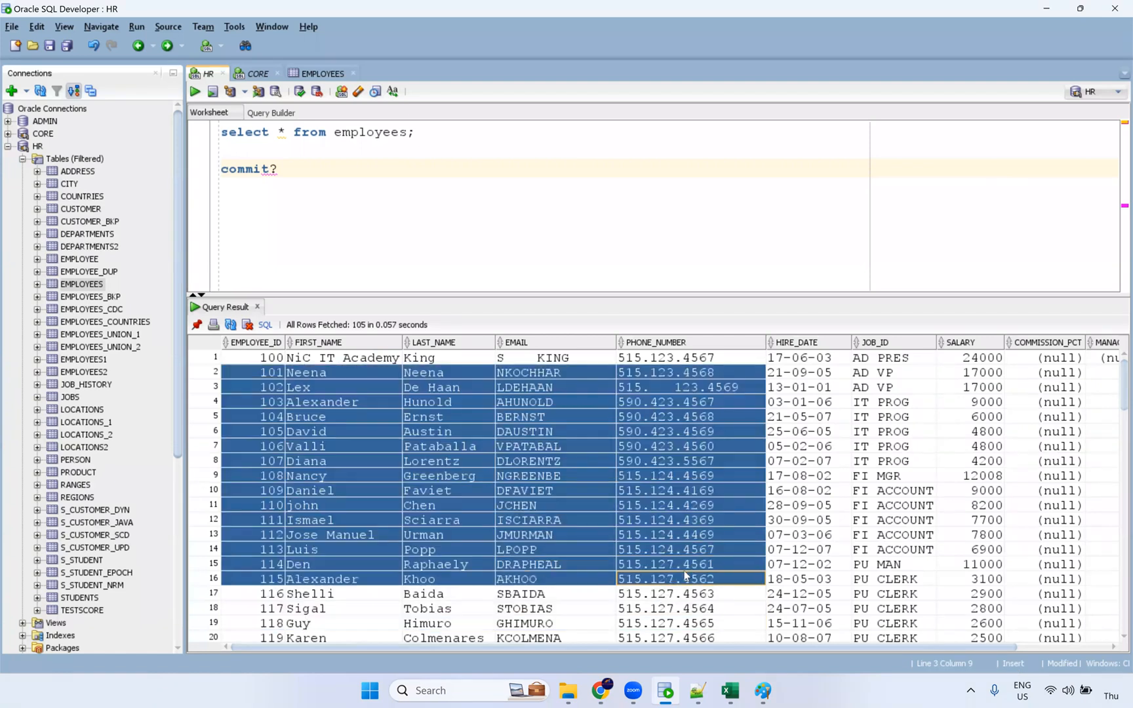
key("alt+Tab")
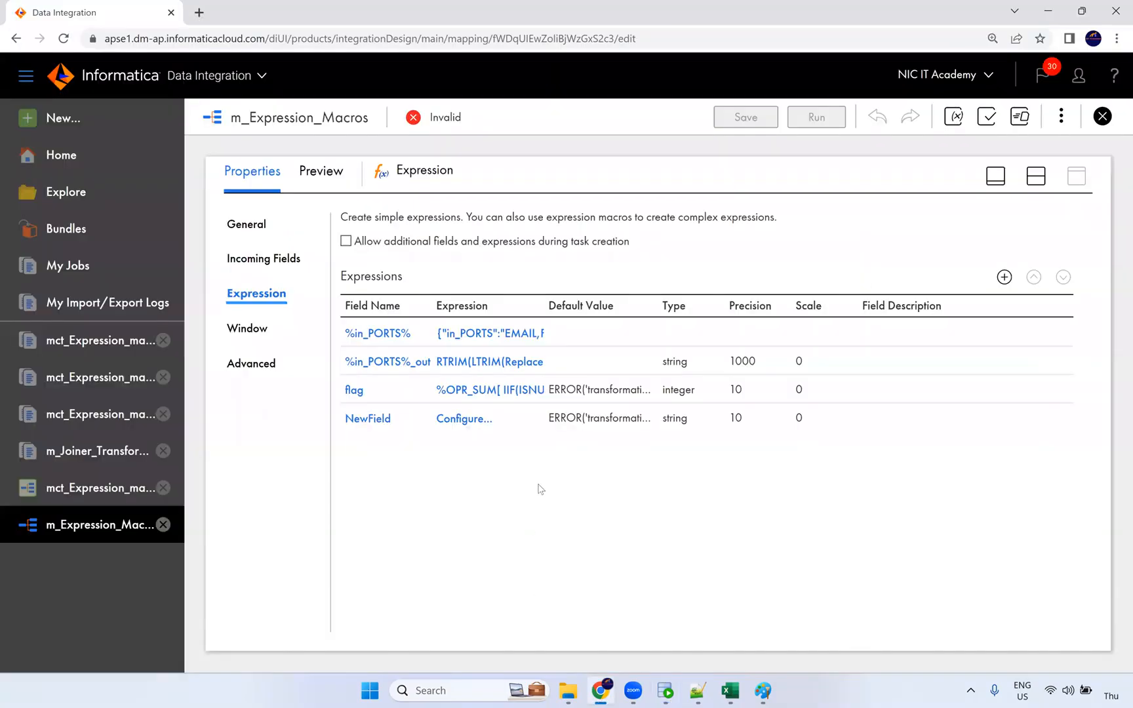
key("alt+Tab")
Step: Quit Oracle SQL Developer without saving the CORE and HR worksheets
left_click_drag(288, 175, 205, 174)
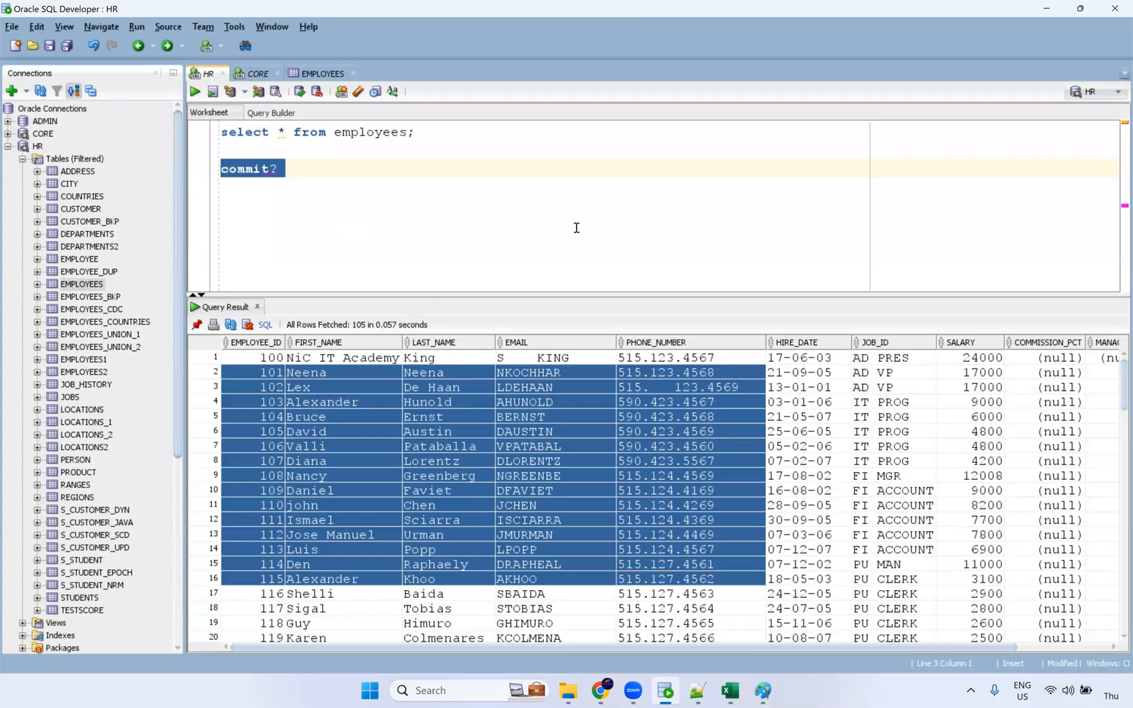
left_click(1115, 8)
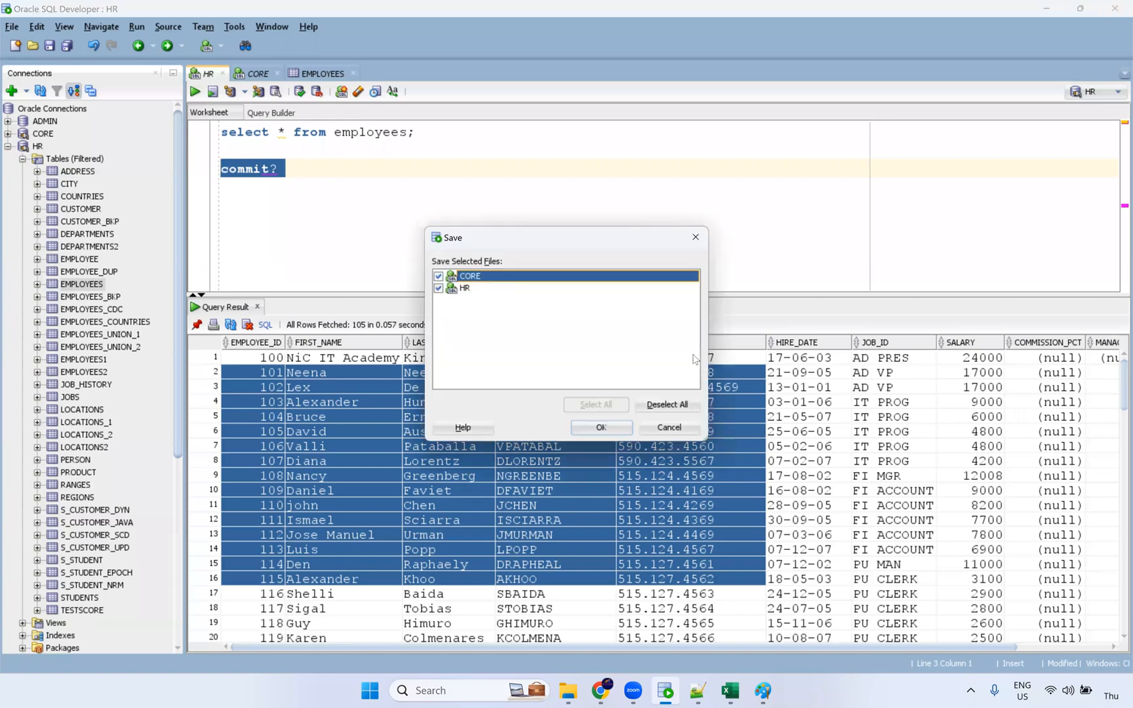
left_click(681, 406)
key("Return")
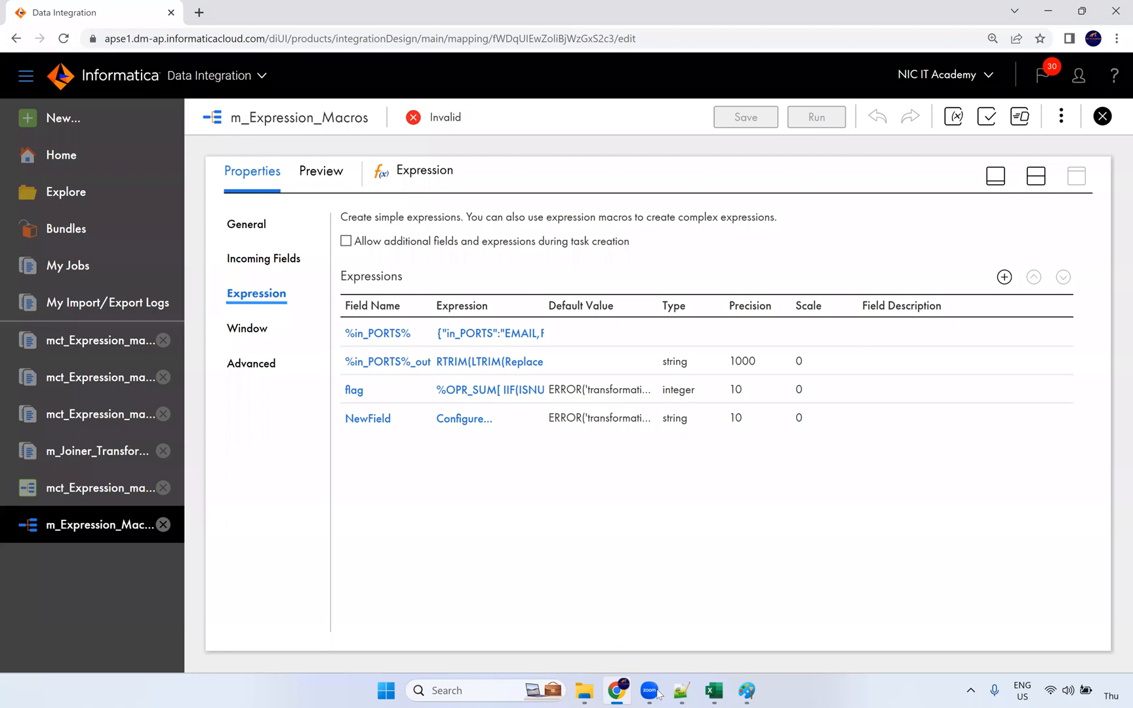
Step: Close the blank Excel workbook without saving it
left_click(714, 691)
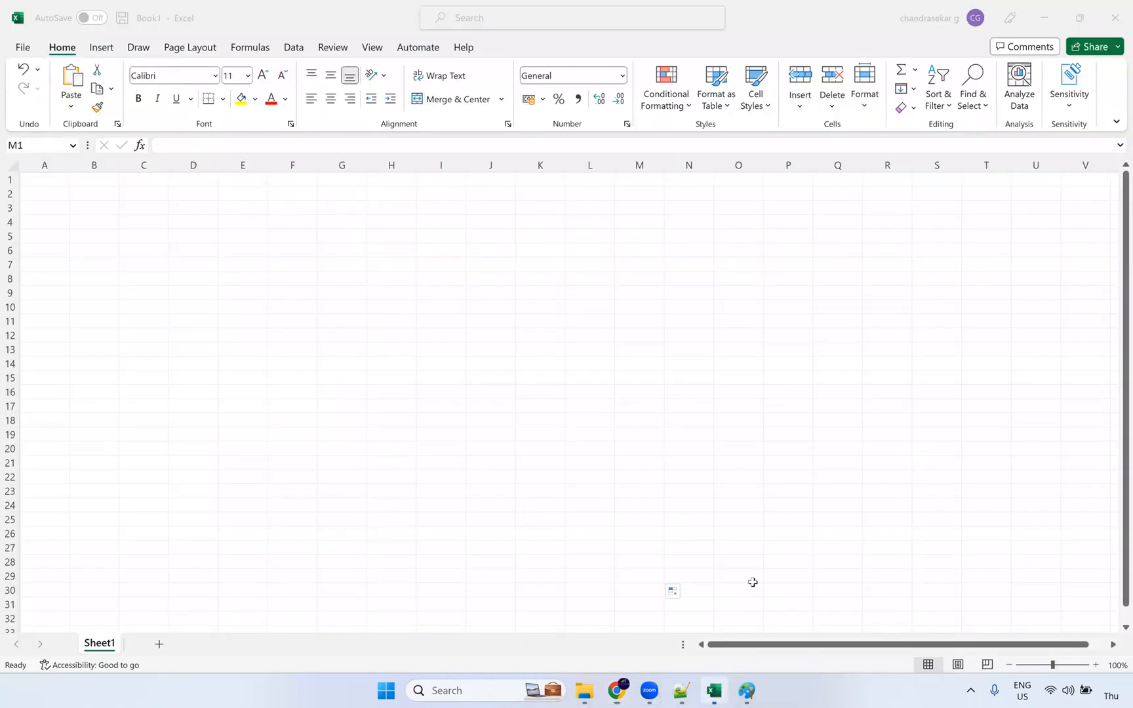
left_click_drag(738, 462, 806, 470)
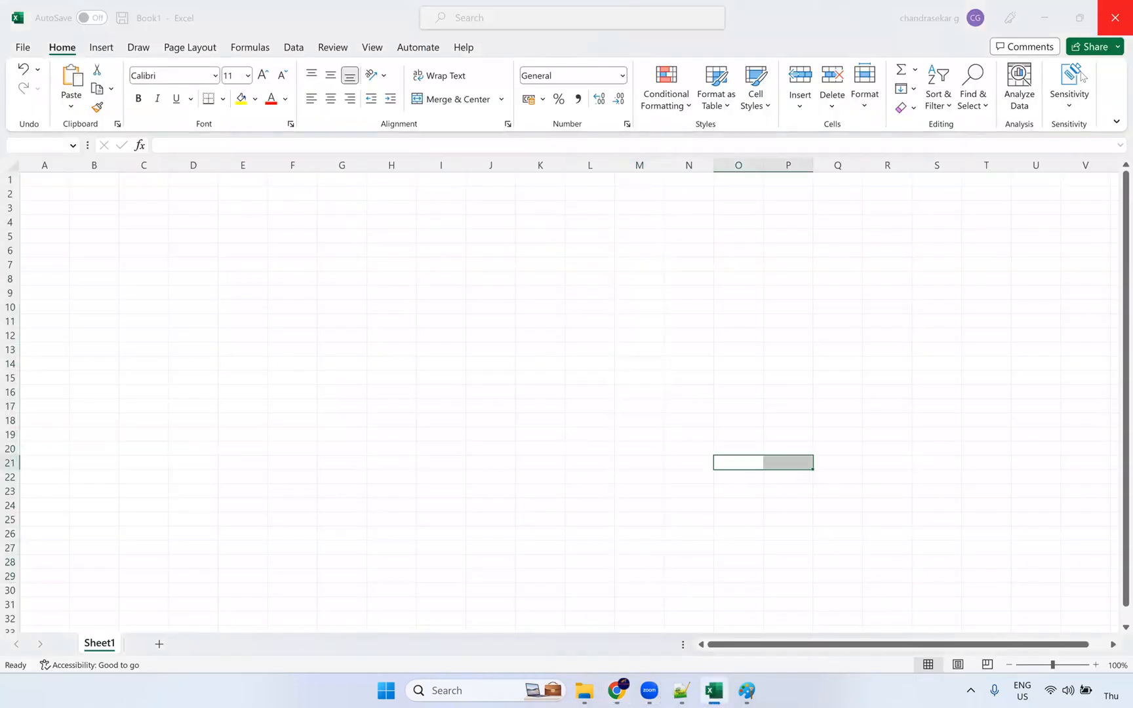
key("alt+F4")
left_click(626, 425)
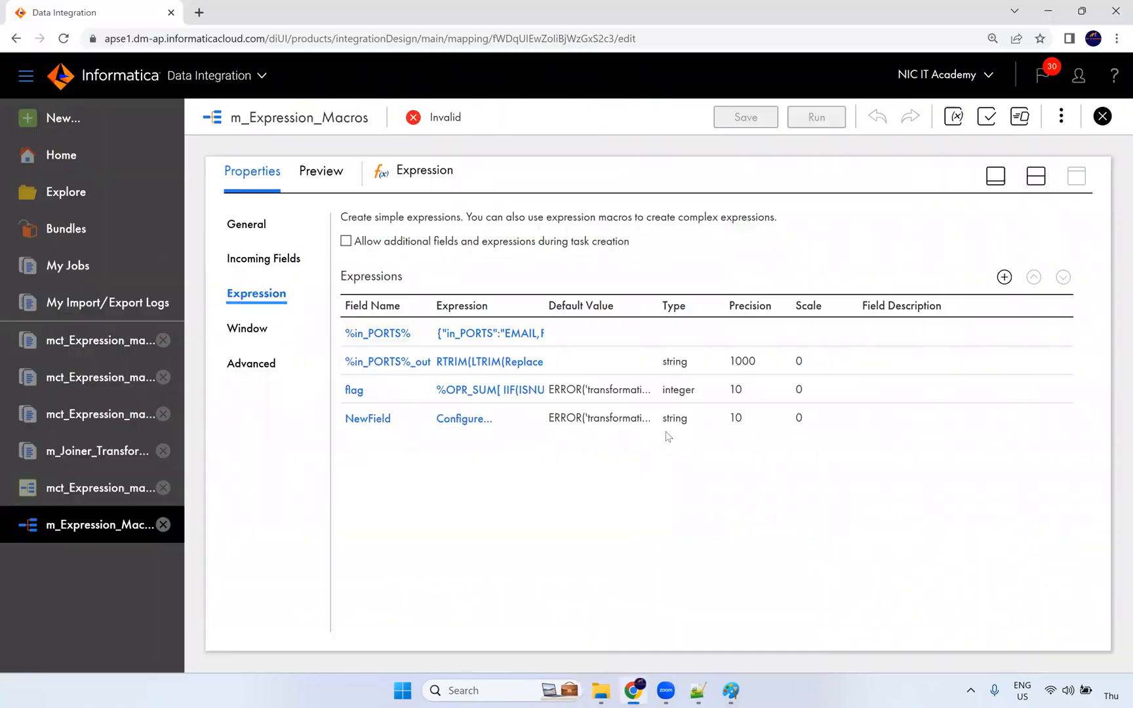